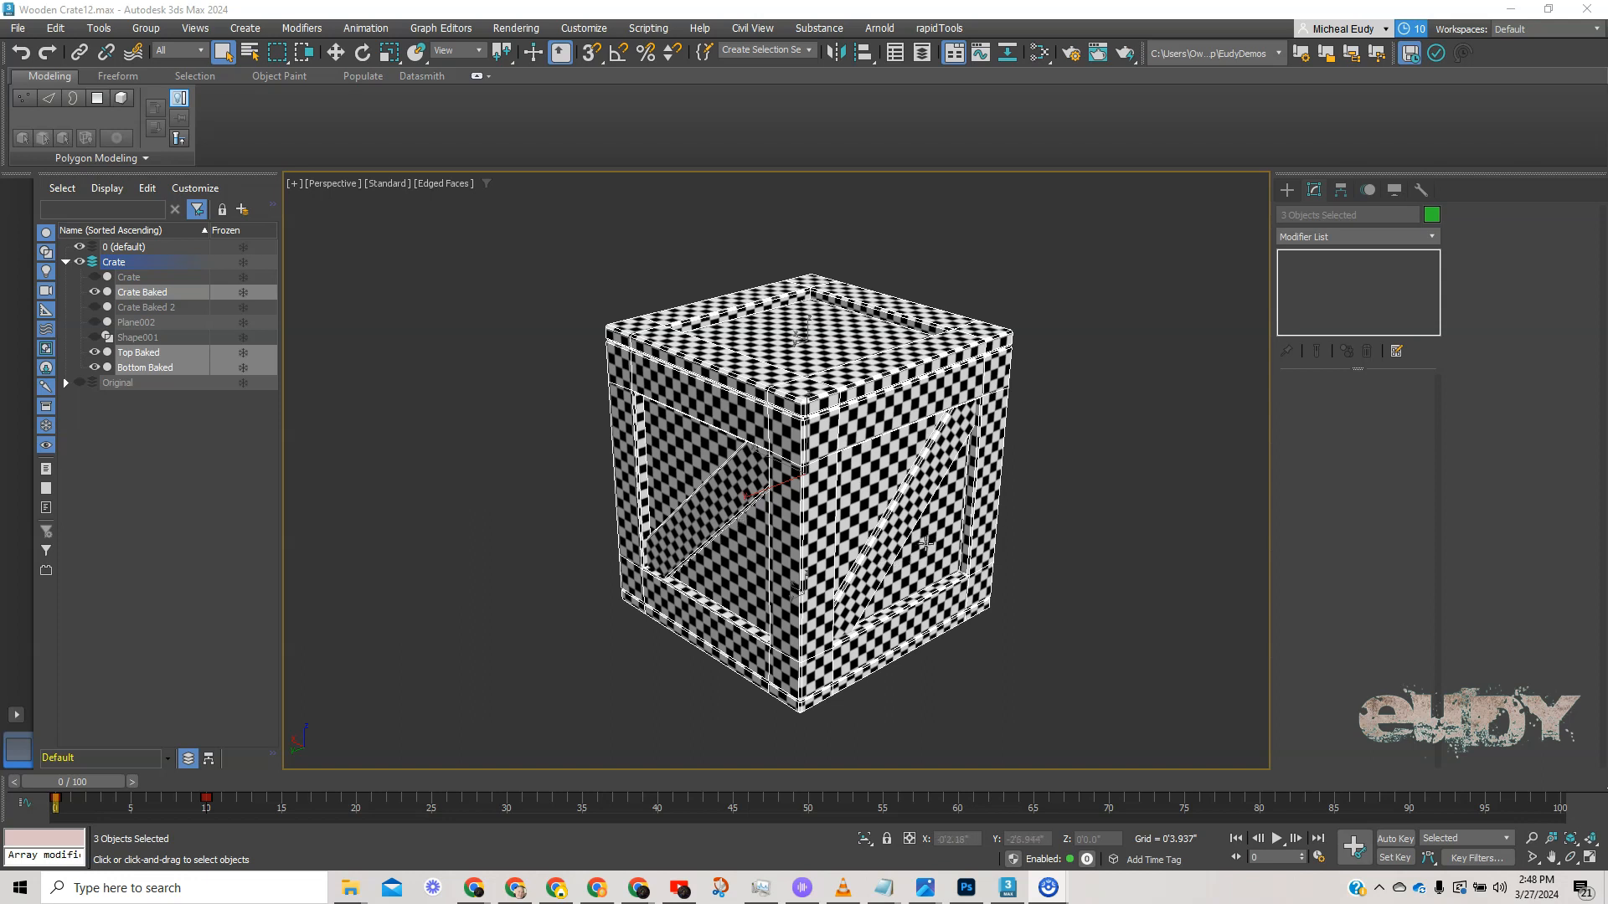
- Select the Crate Baked, Top Baked and Bottom Baked objects together in the viewport
left_click(931, 673)
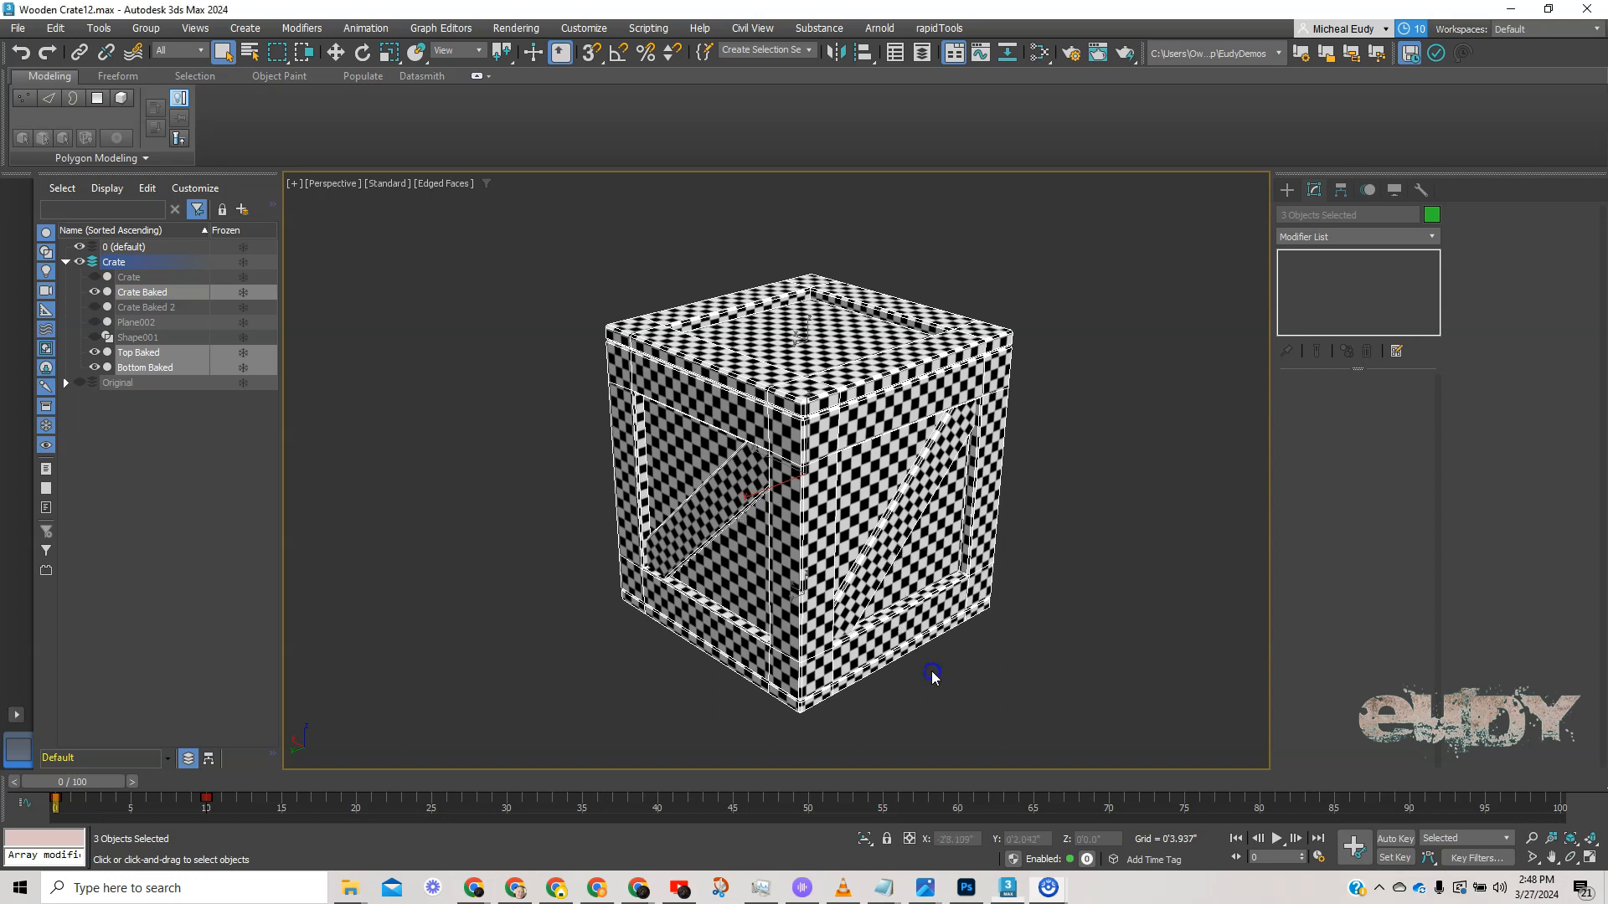
scroll(871, 661, "up", 3)
scroll(787, 303, "down", 3)
left_click(804, 242)
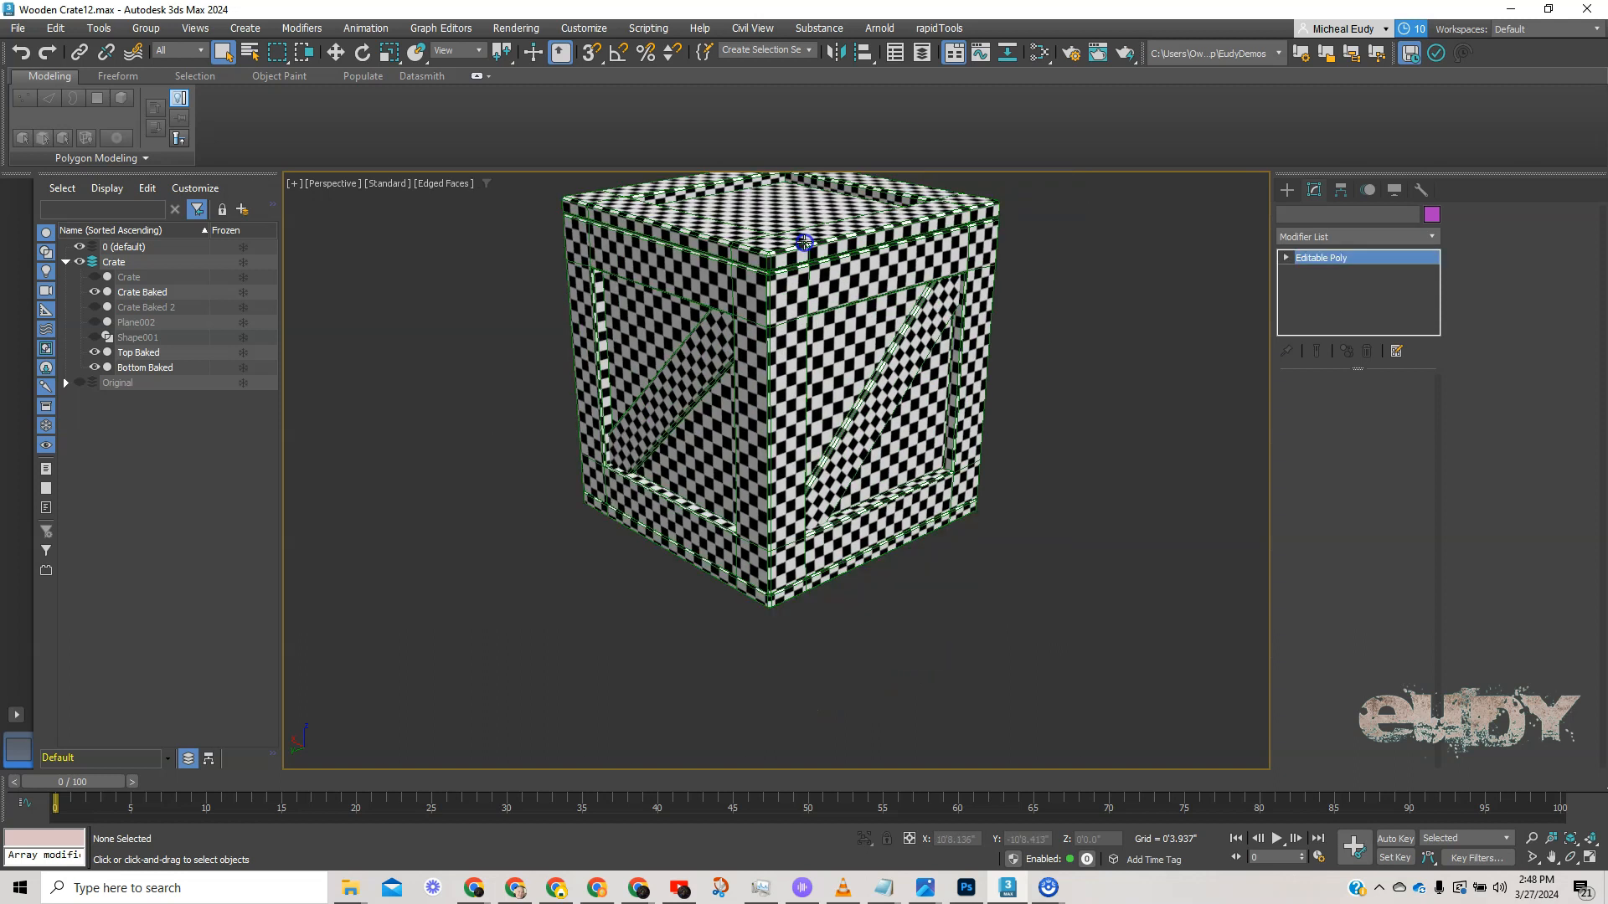
left_click(803, 590)
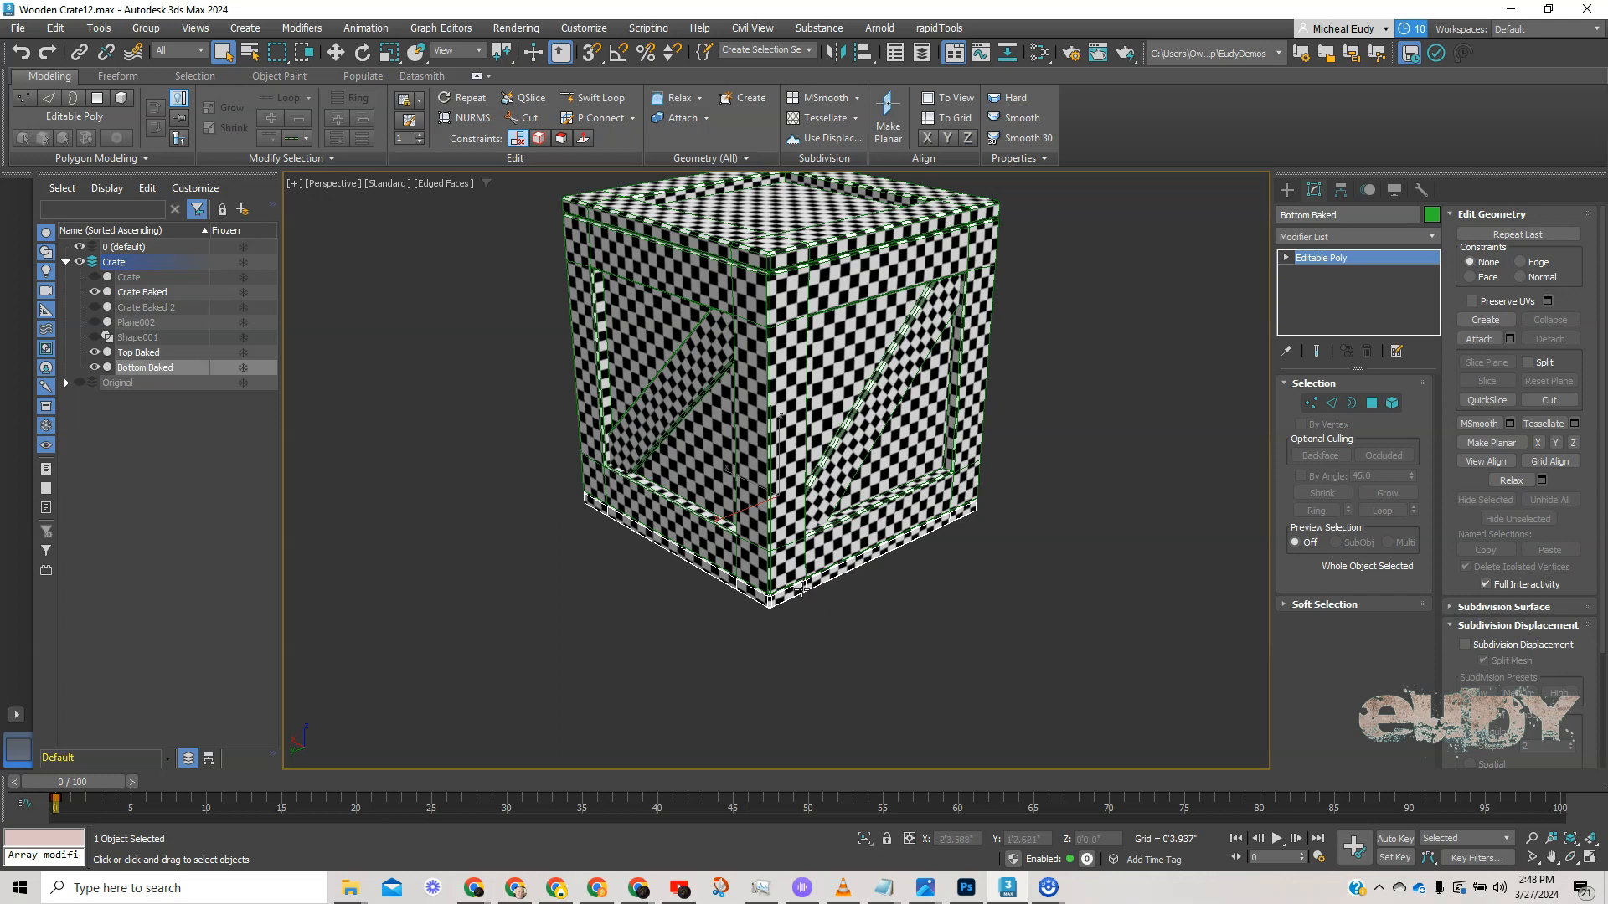
scroll(997, 585, "down", 3)
left_click_drag(1002, 702, 446, 208)
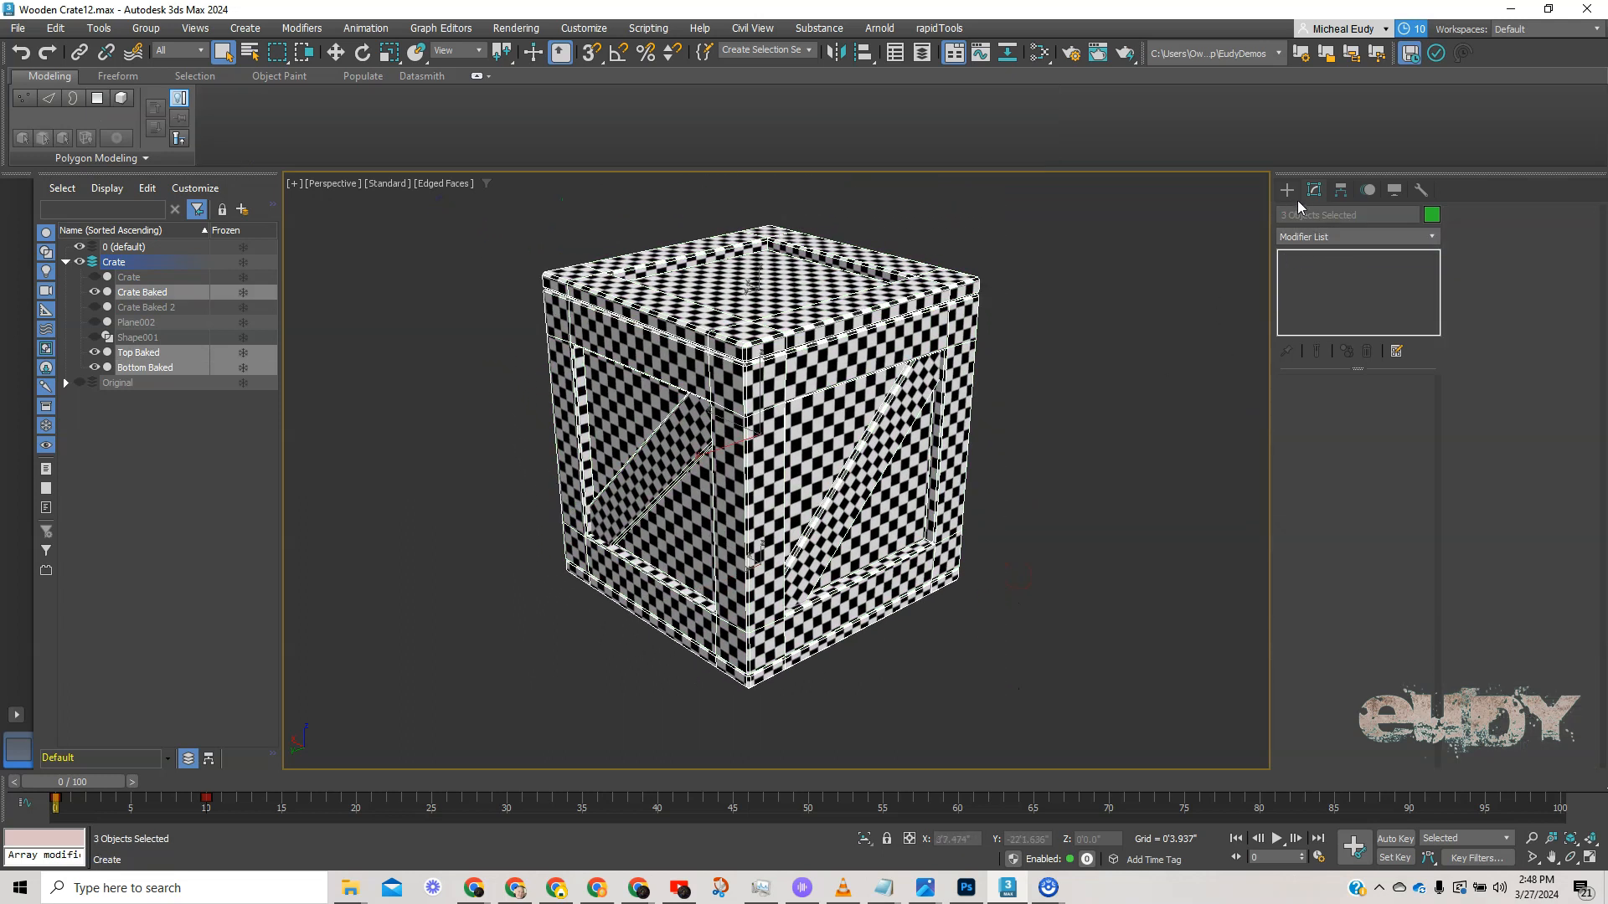
- Apply an Unwrap UVW modifier to the three selected crate pieces
left_click(1287, 191)
left_click(1314, 190)
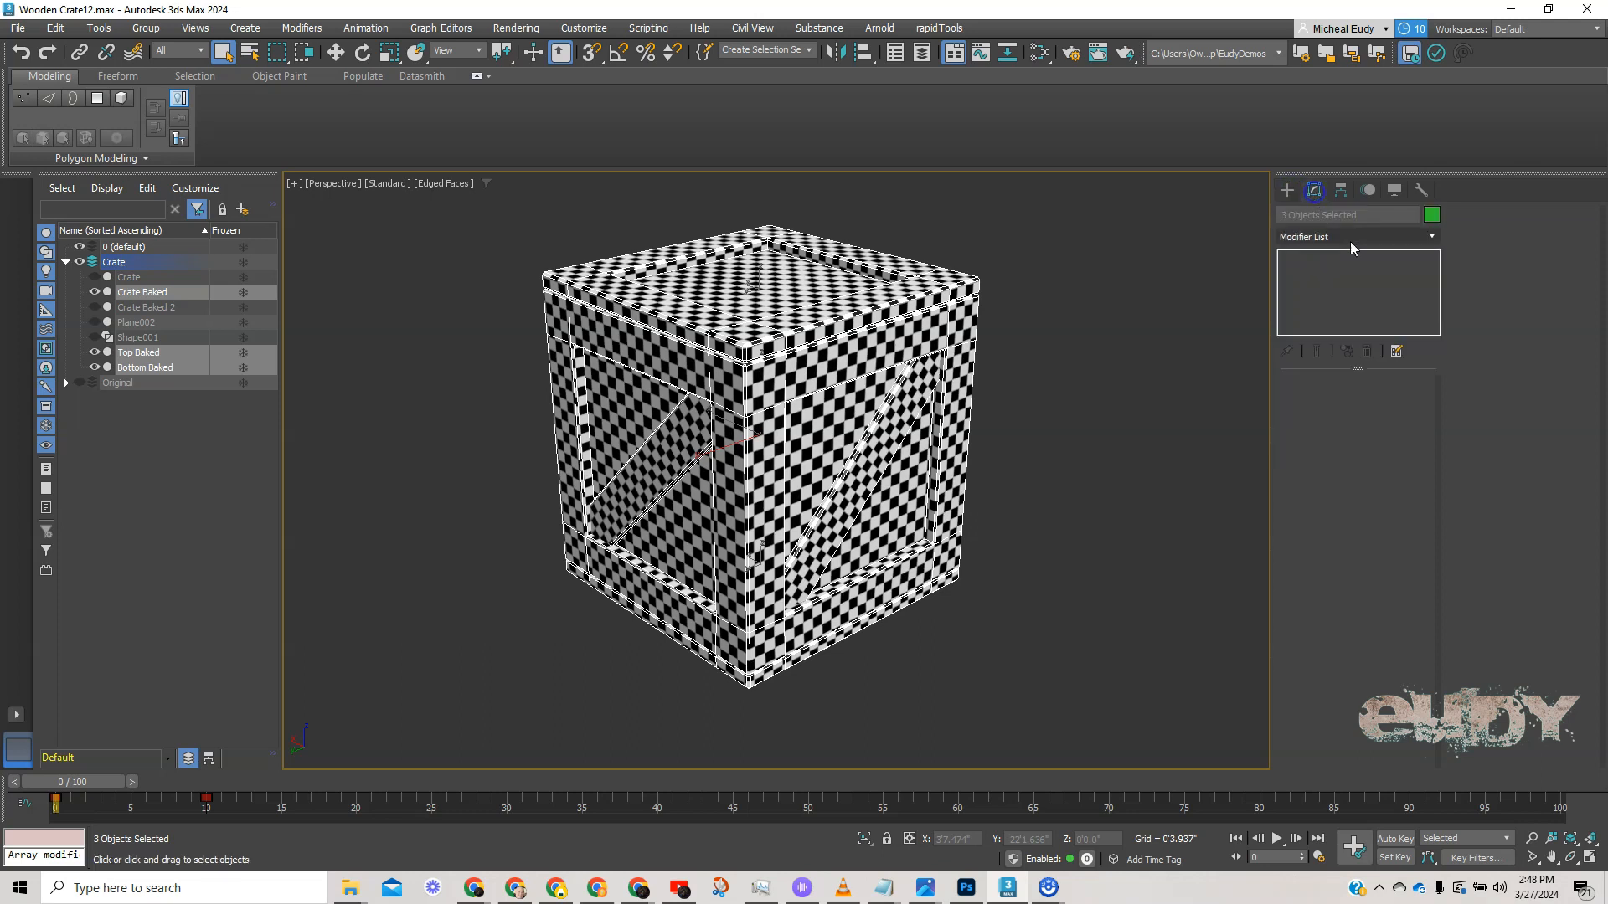
left_click(1431, 238)
left_click_drag(1439, 352, 1426, 765)
left_click(1325, 662)
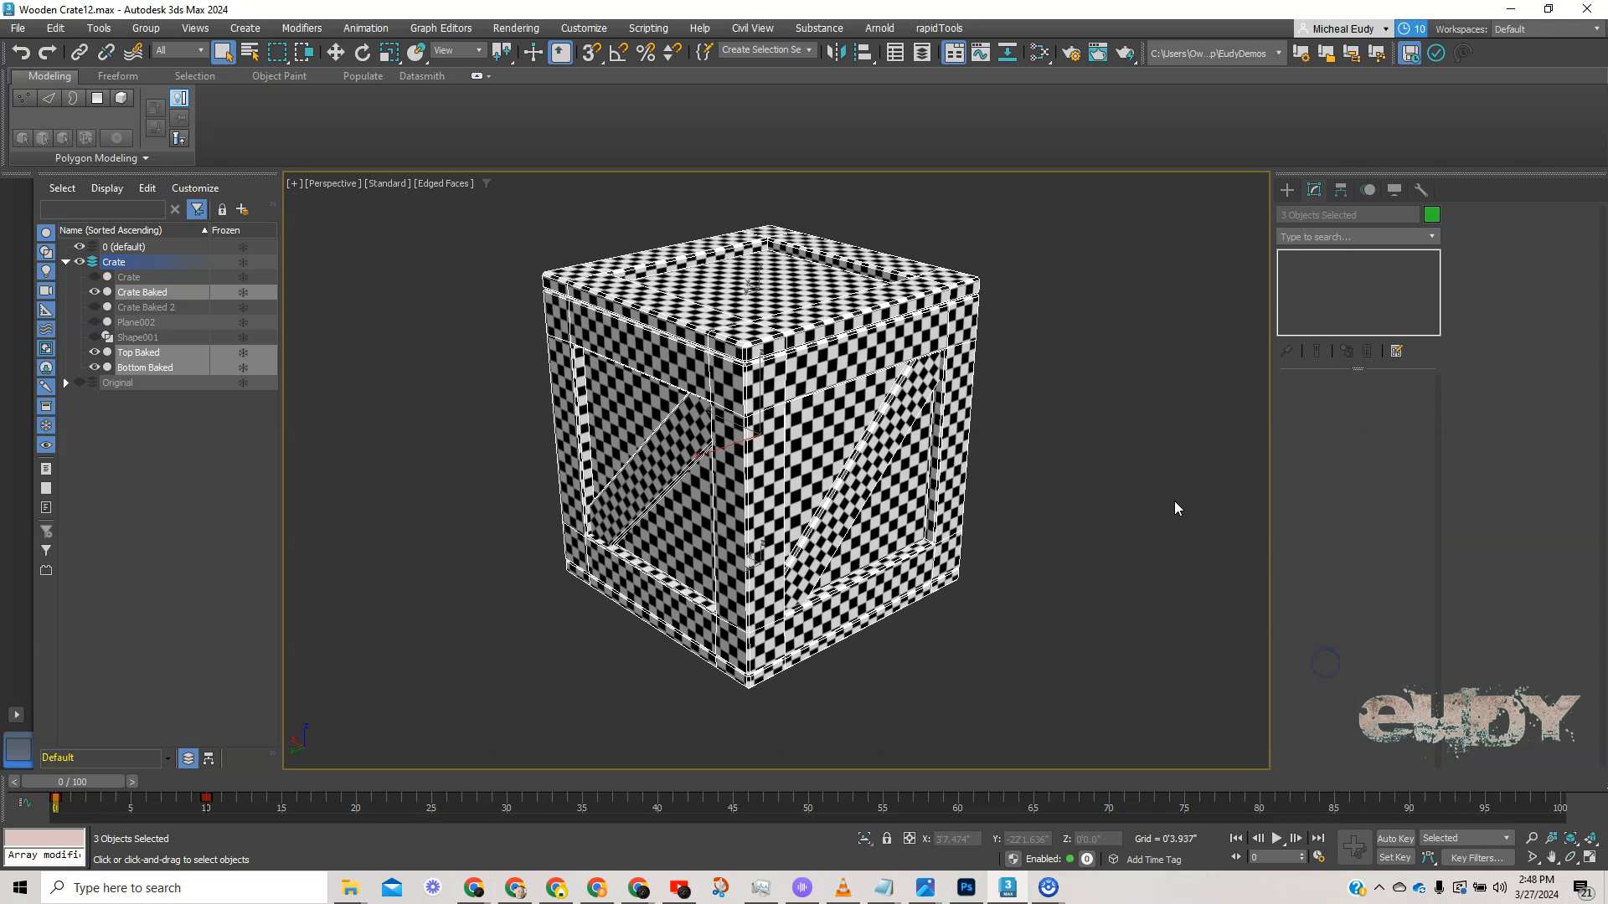
- Open the UV editor for the crate pieces full screen and hide its checker background
left_click(1503, 243)
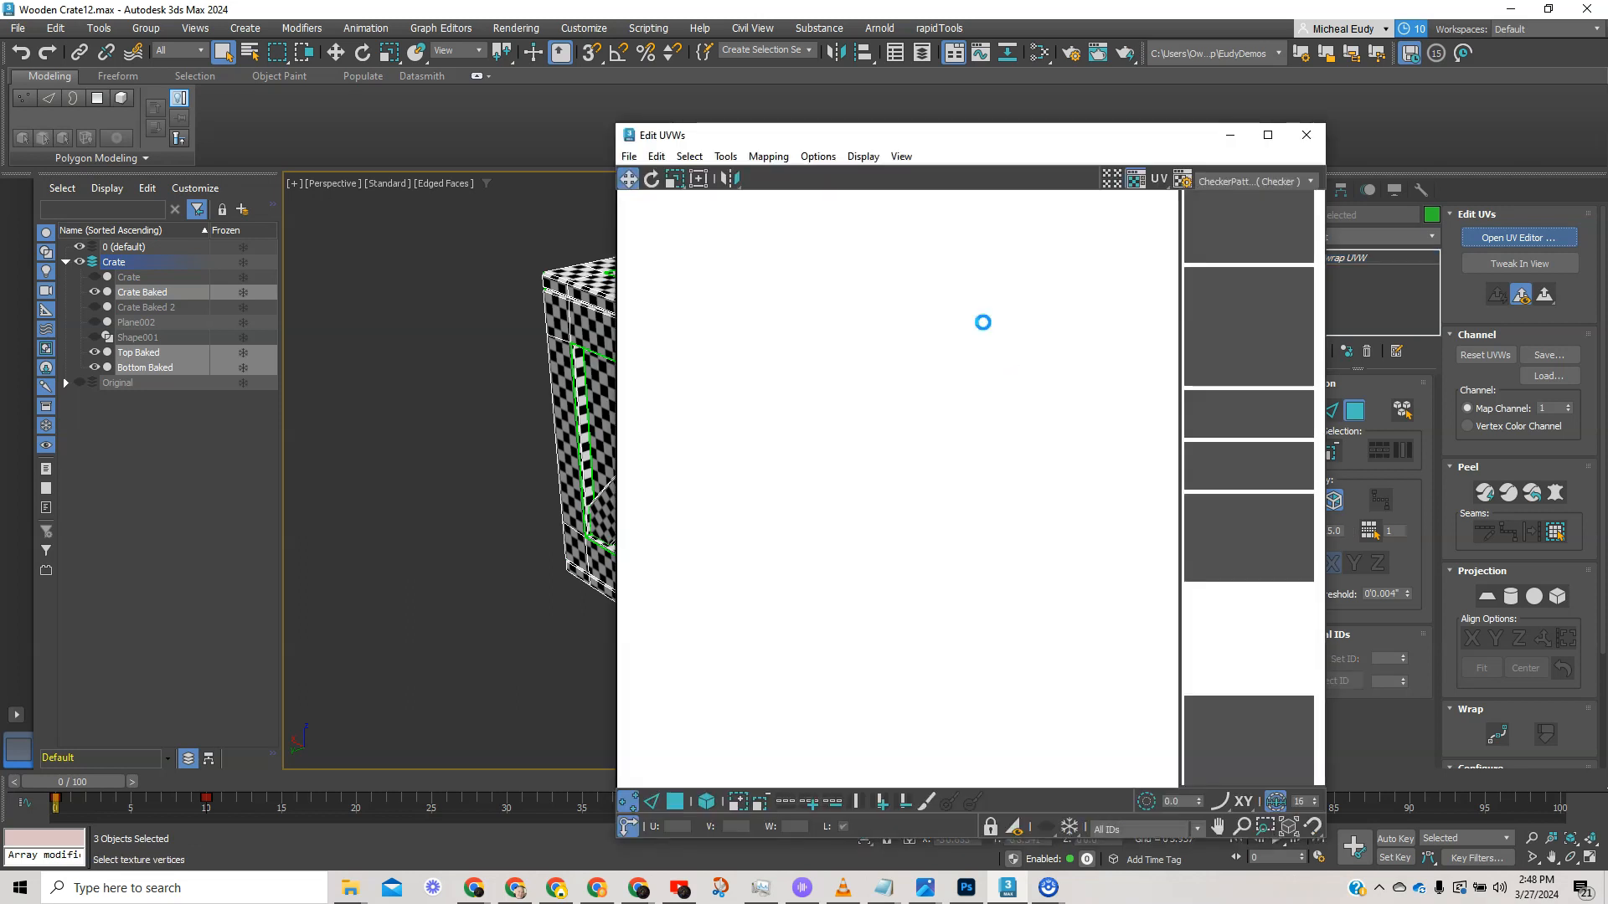
left_click(1265, 143)
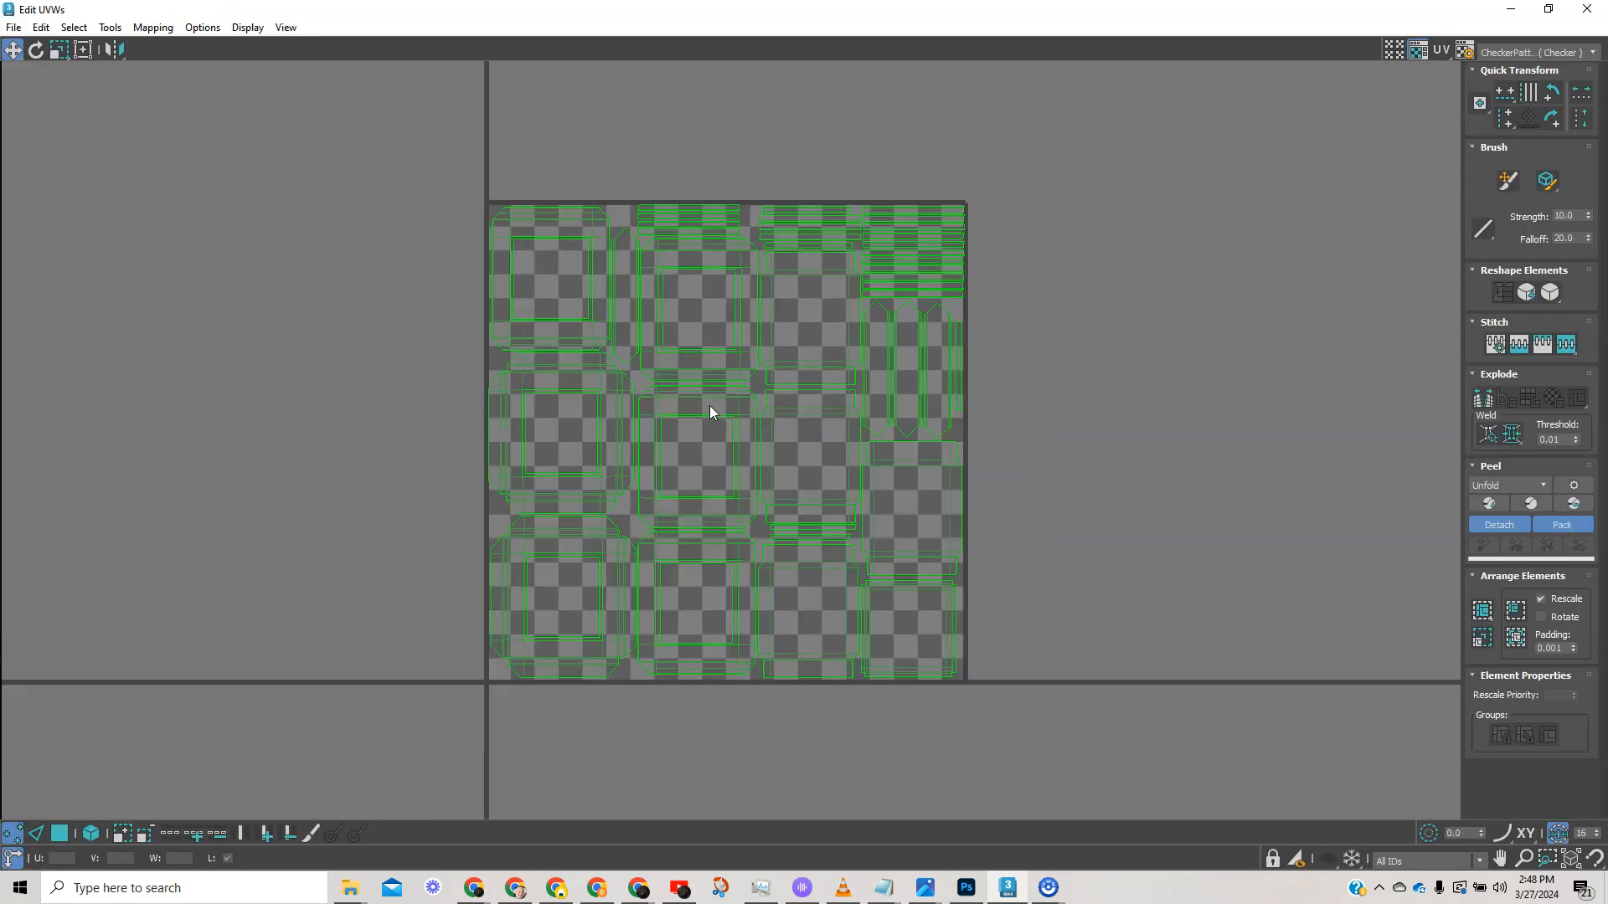
left_click(1416, 52)
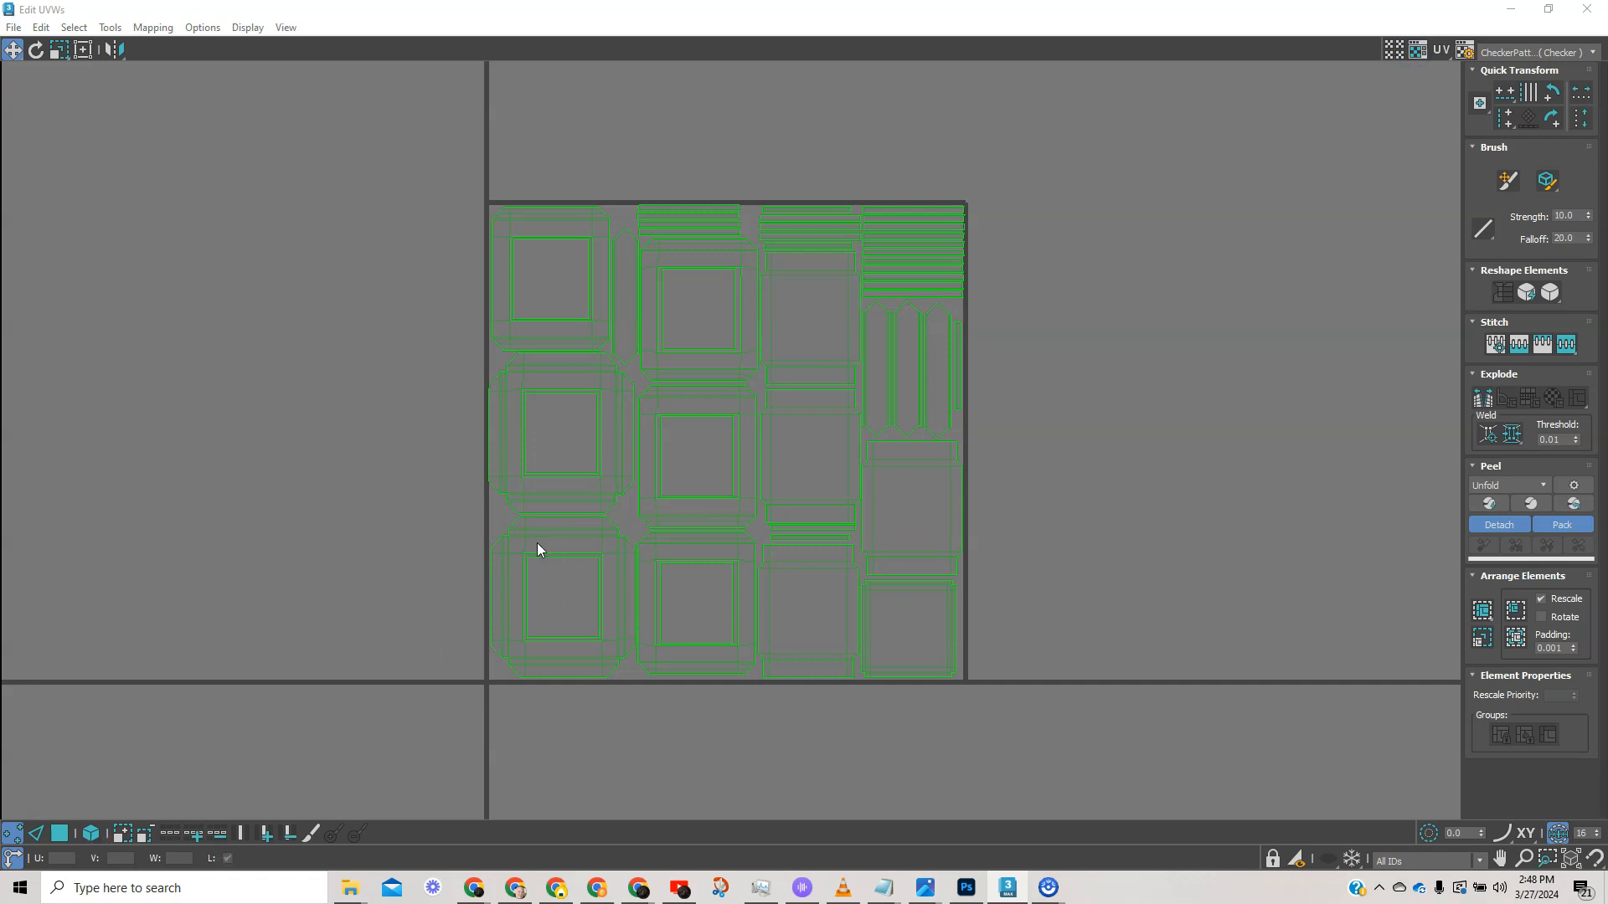
- Try moving the lower-left UV island out of the UV tile as a whole element, and undo the move
left_click(60, 833)
left_click(92, 833)
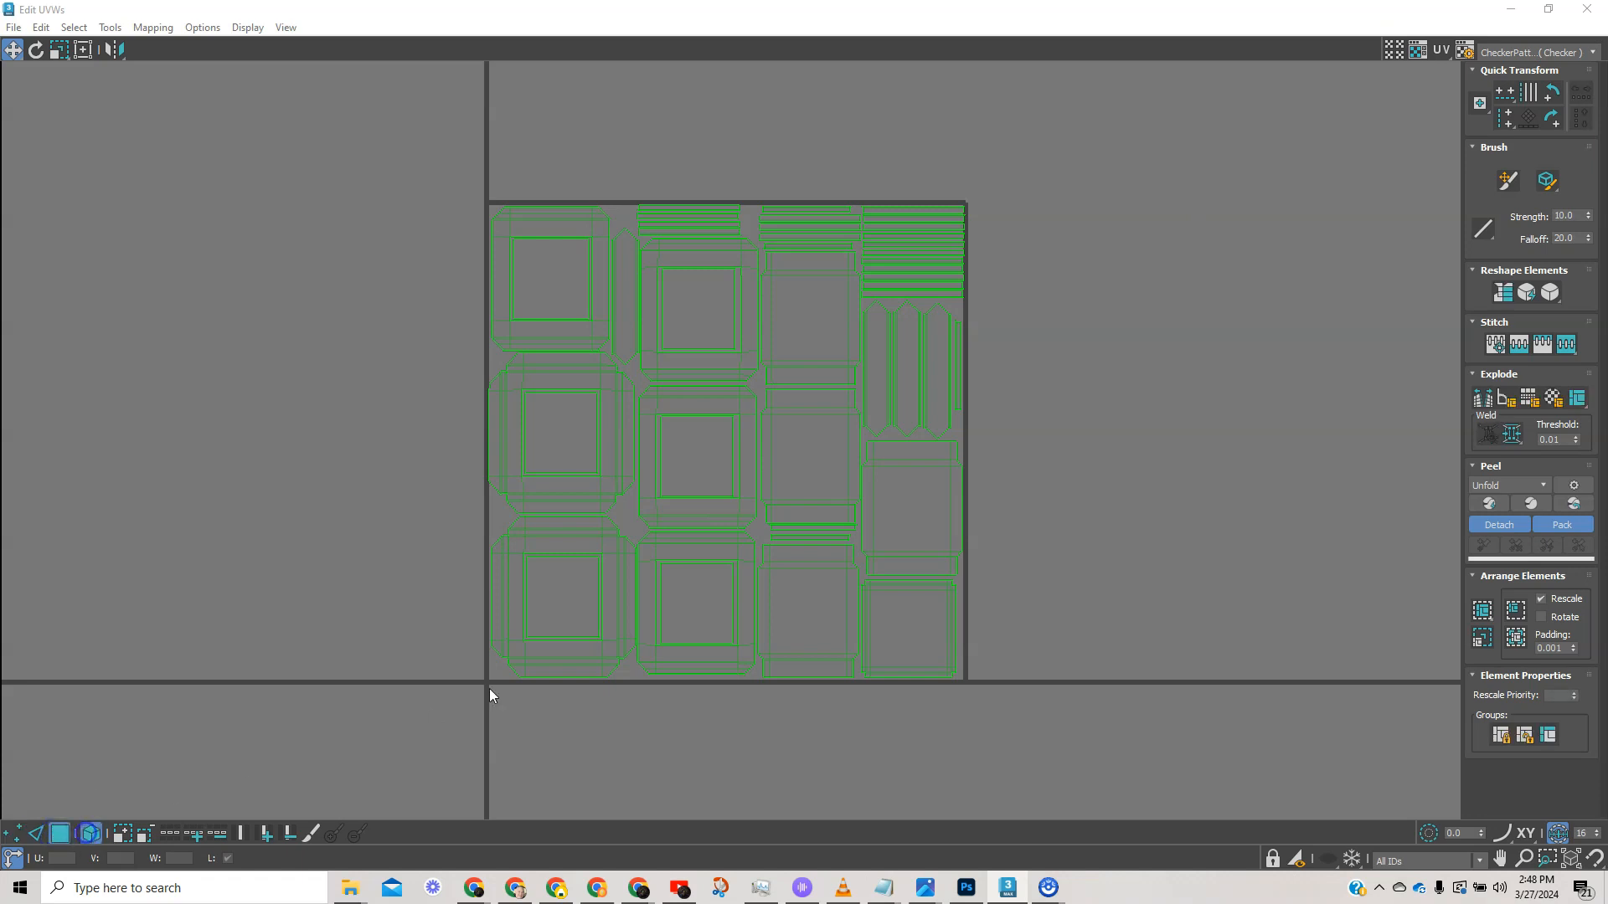
left_click(558, 610)
left_click_drag(558, 610, 283, 614)
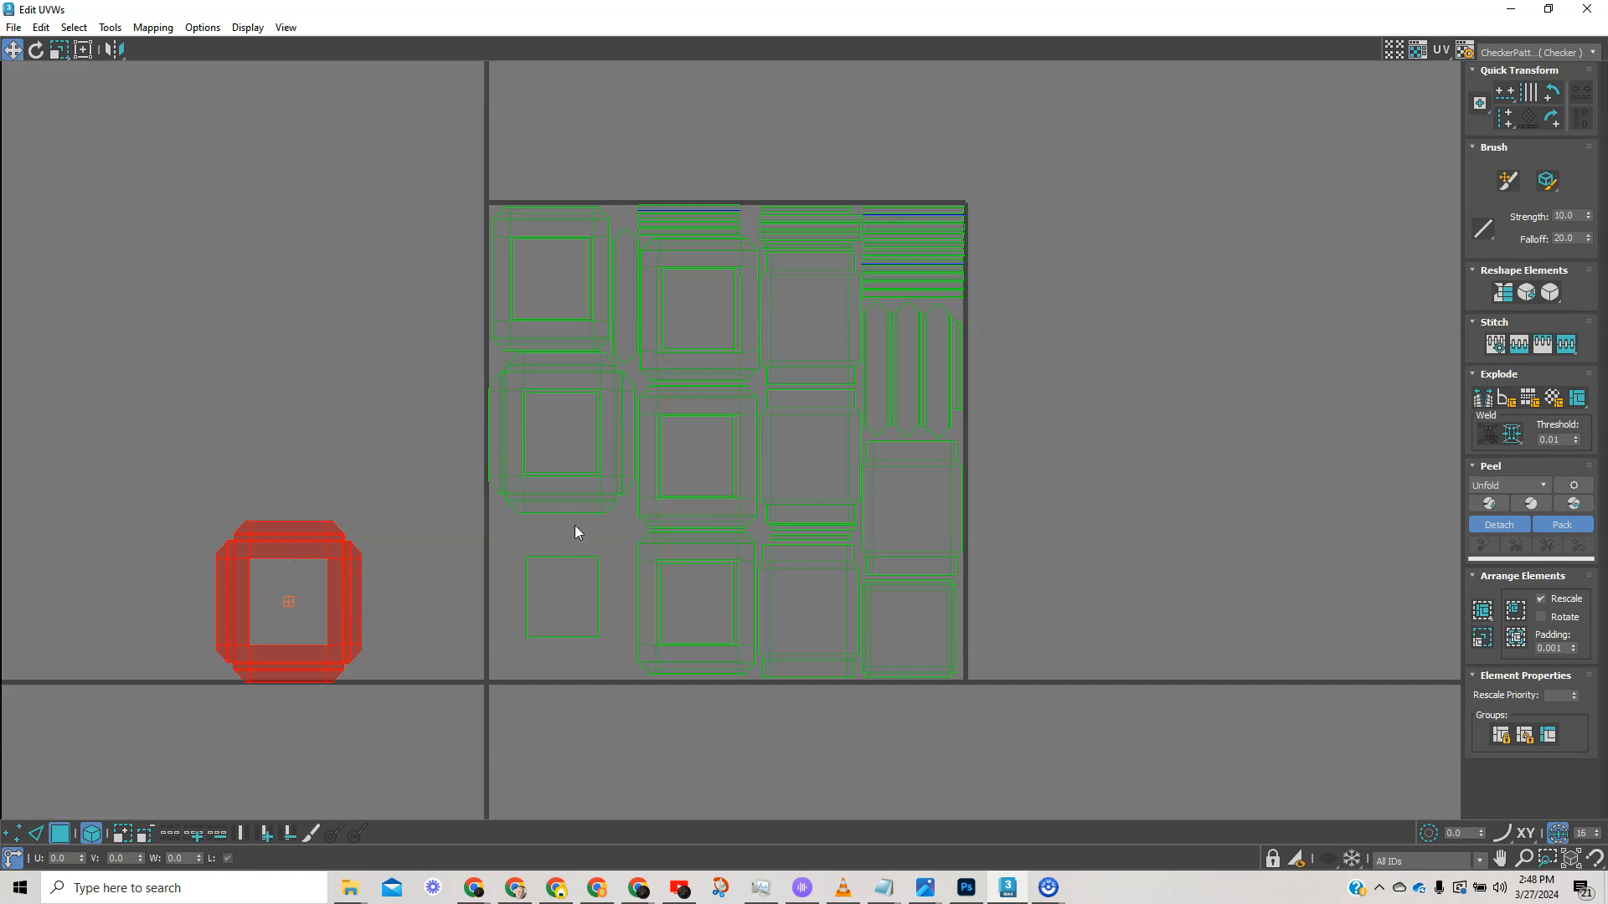
key("ctrl+z")
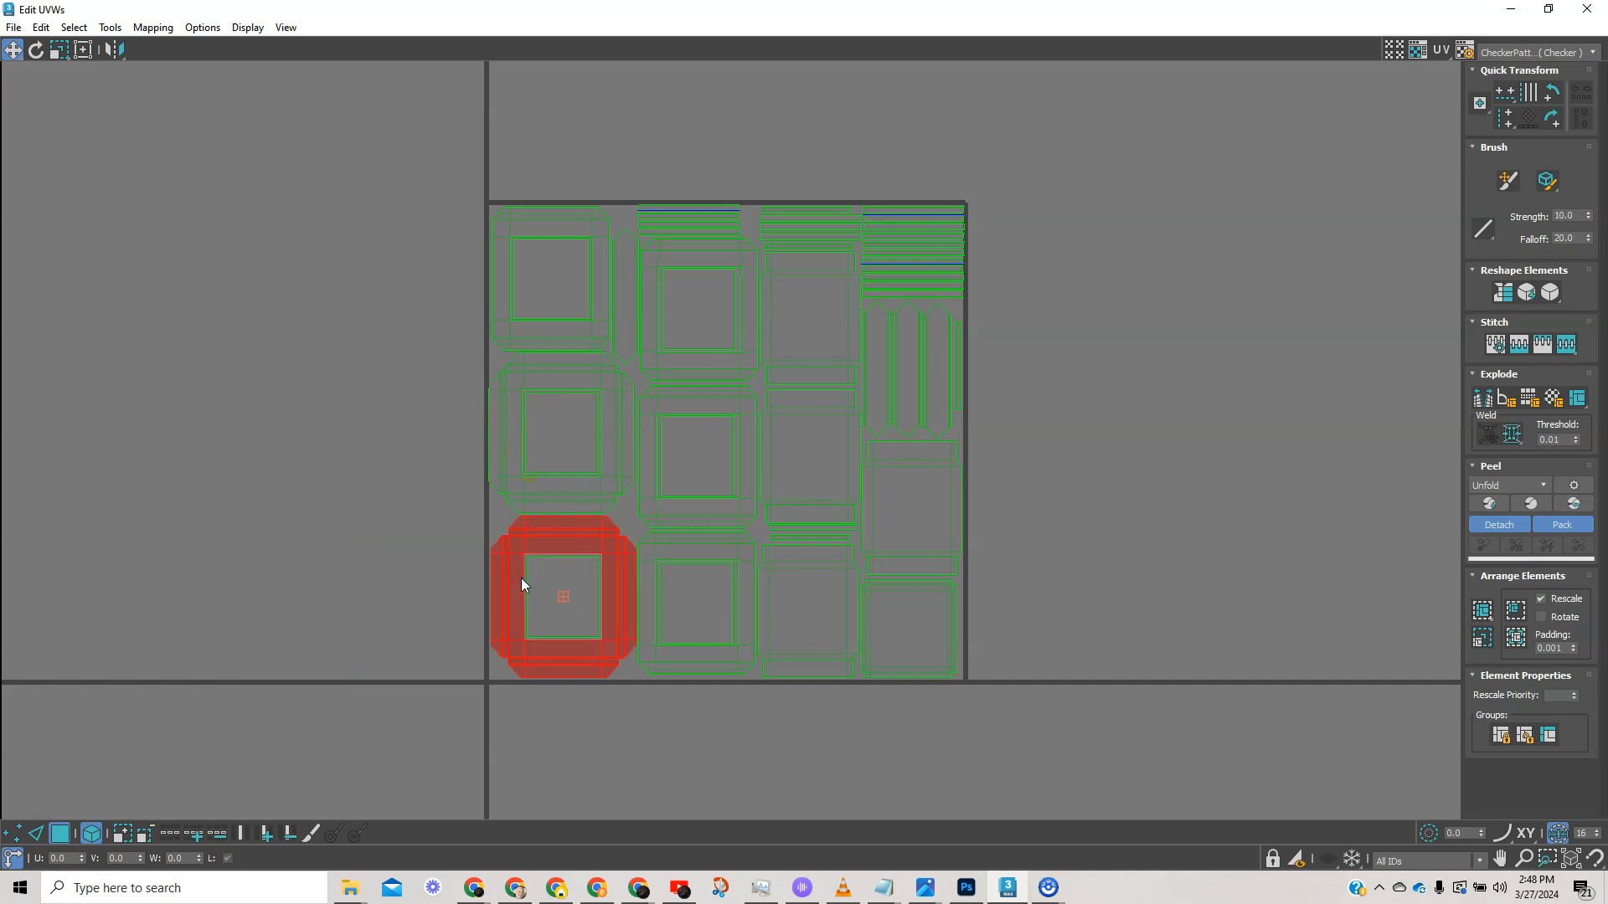
- Inspect the packed UV layout of the crate pieces and close the UV editor
left_click(418, 504)
scroll(1037, 460, "up", 3)
middle_click_drag(1080, 501, 1082, 498)
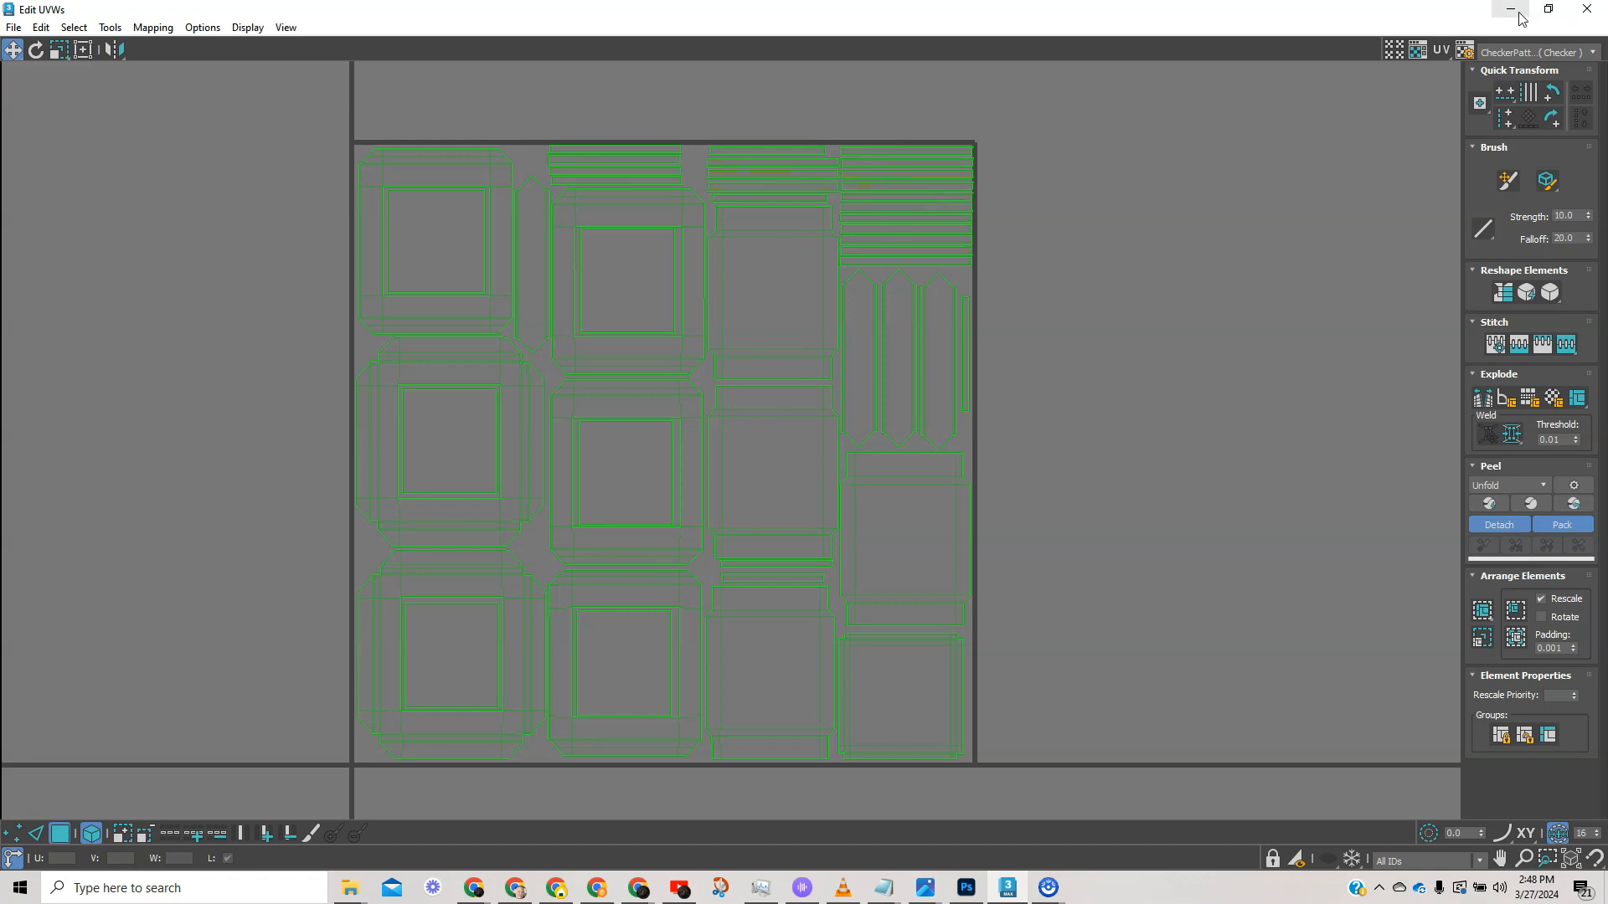
left_click(1587, 9)
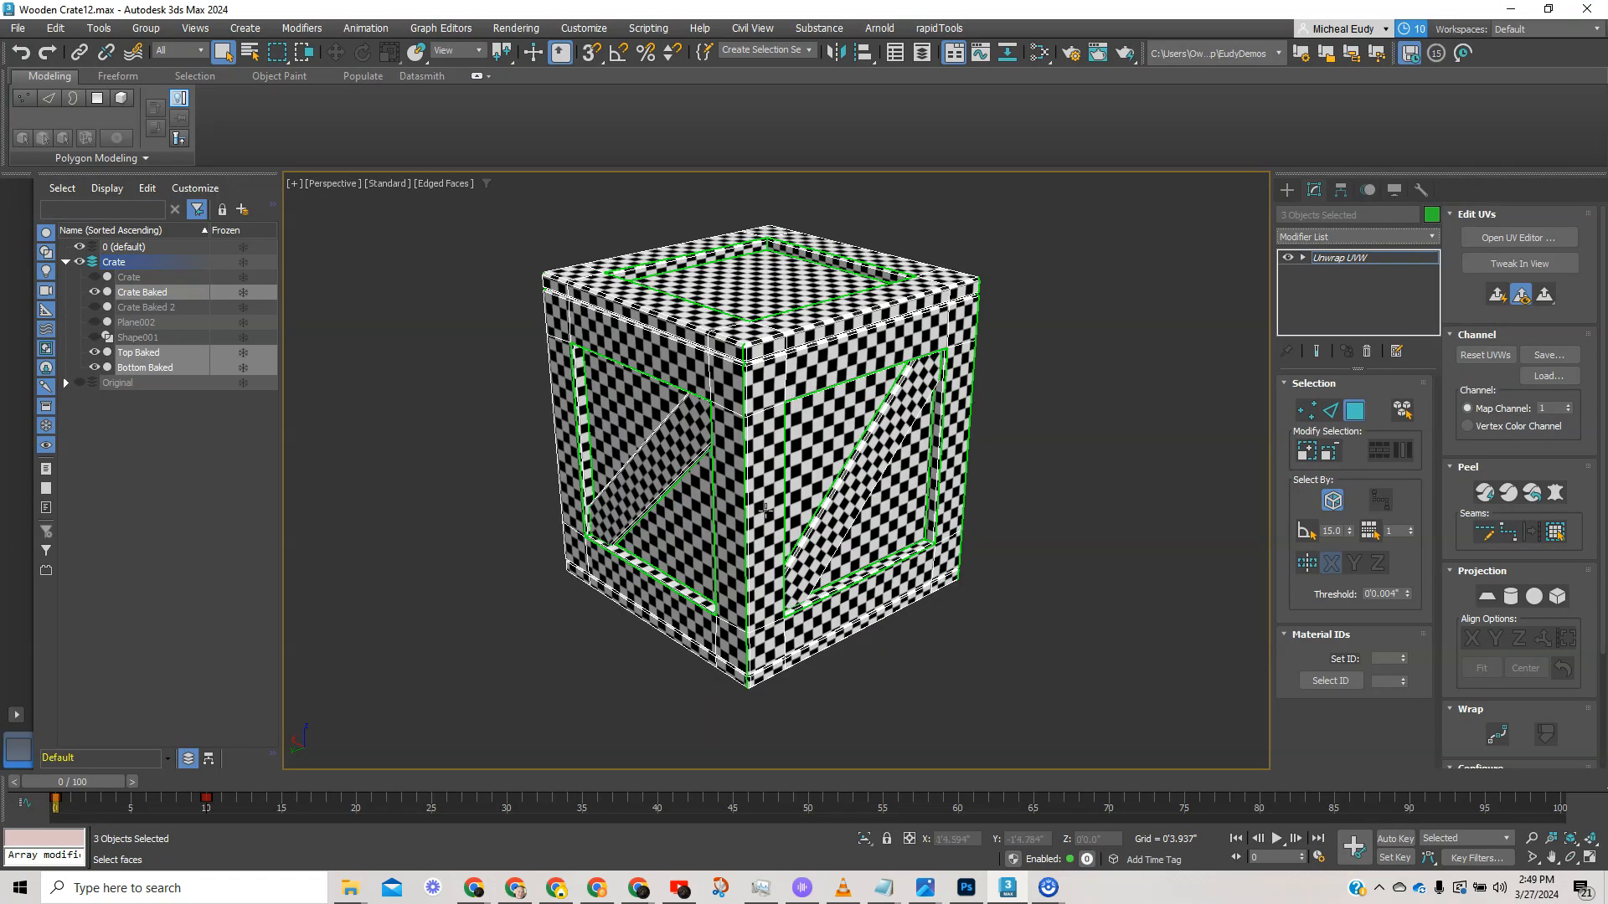
- Examine the checker pattern on the crate's sides and edges up close from several angles
scroll(765, 509, "up", 3)
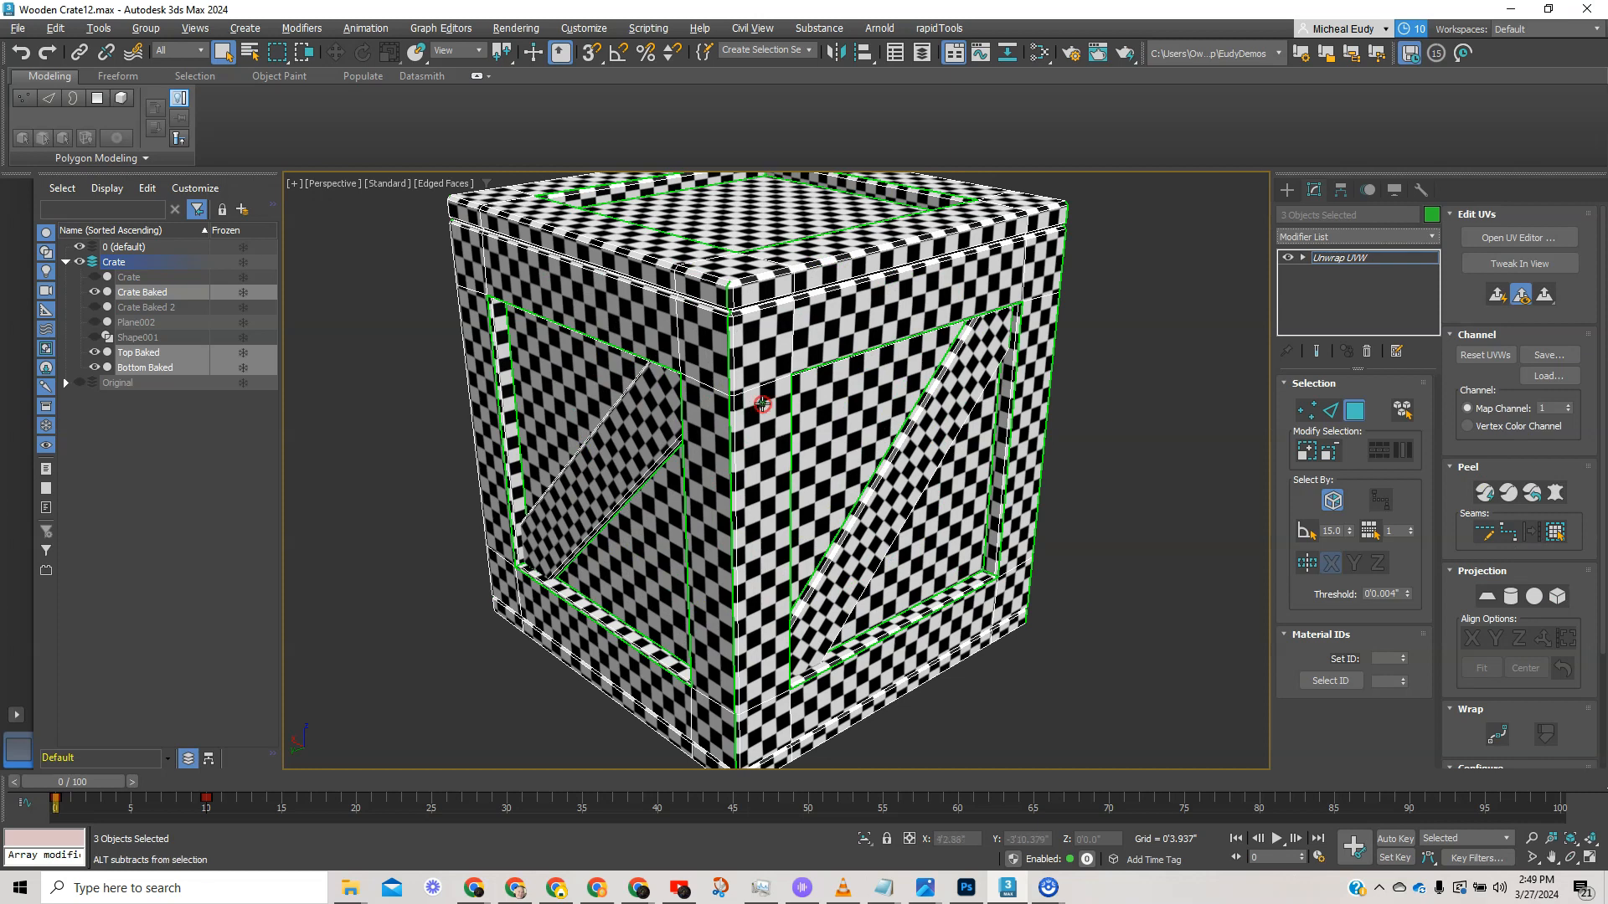
scroll(773, 442, "up", 3)
middle_click_drag(772, 441, 872, 452, "alt")
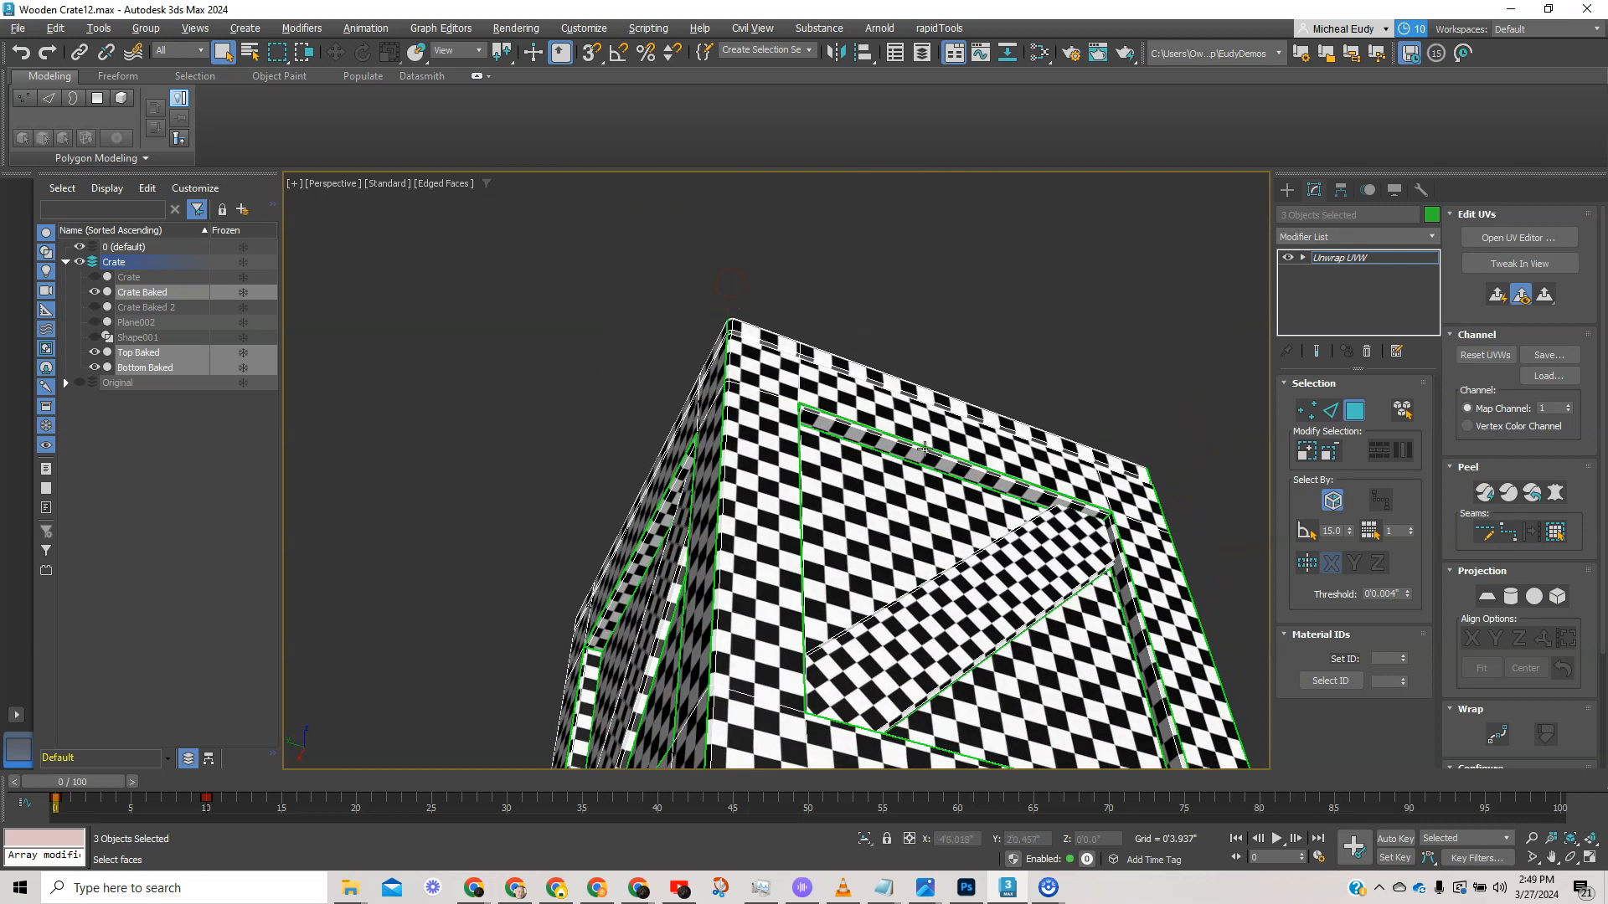
mouse_move(783, 569)
middle_mouse_down("alt")
mouse_move(681, 634)
mouse_move(615, 640)
mouse_move(812, 645)
mouse_move(806, 718)
mouse_move(863, 611)
mouse_move(884, 607)
mouse_move(887, 637)
mouse_move(955, 648)
mouse_move(816, 658)
mouse_move(769, 573)
middle_mouse_up("alt")
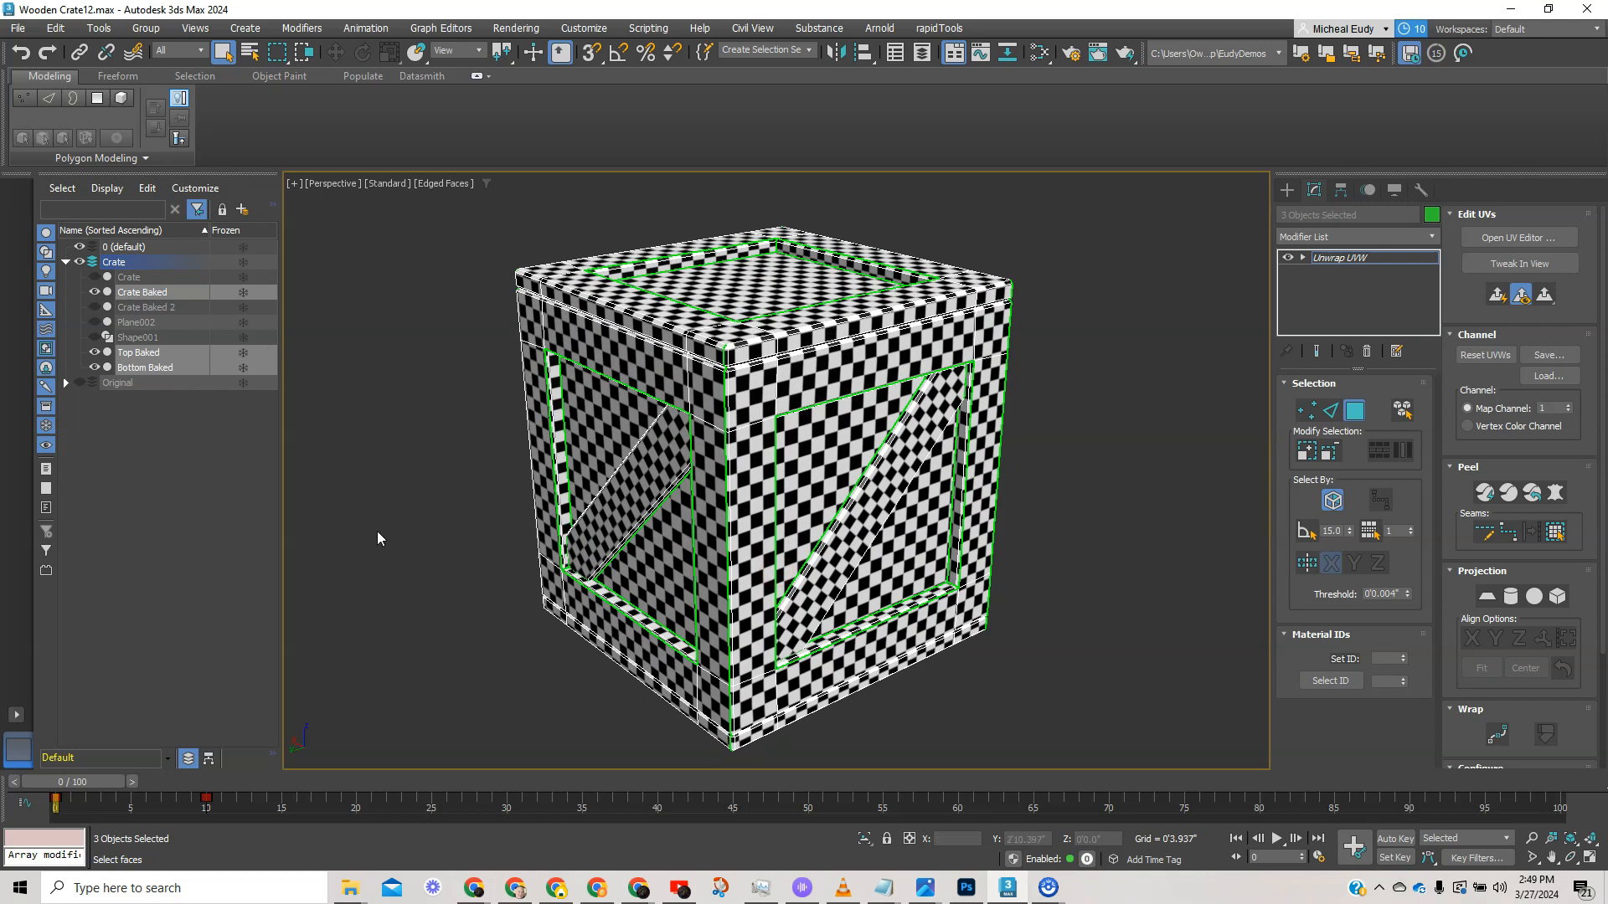
- Create a new layer from the three selected crate pieces and name it Low Poly Unwrapped
right_click(176, 352)
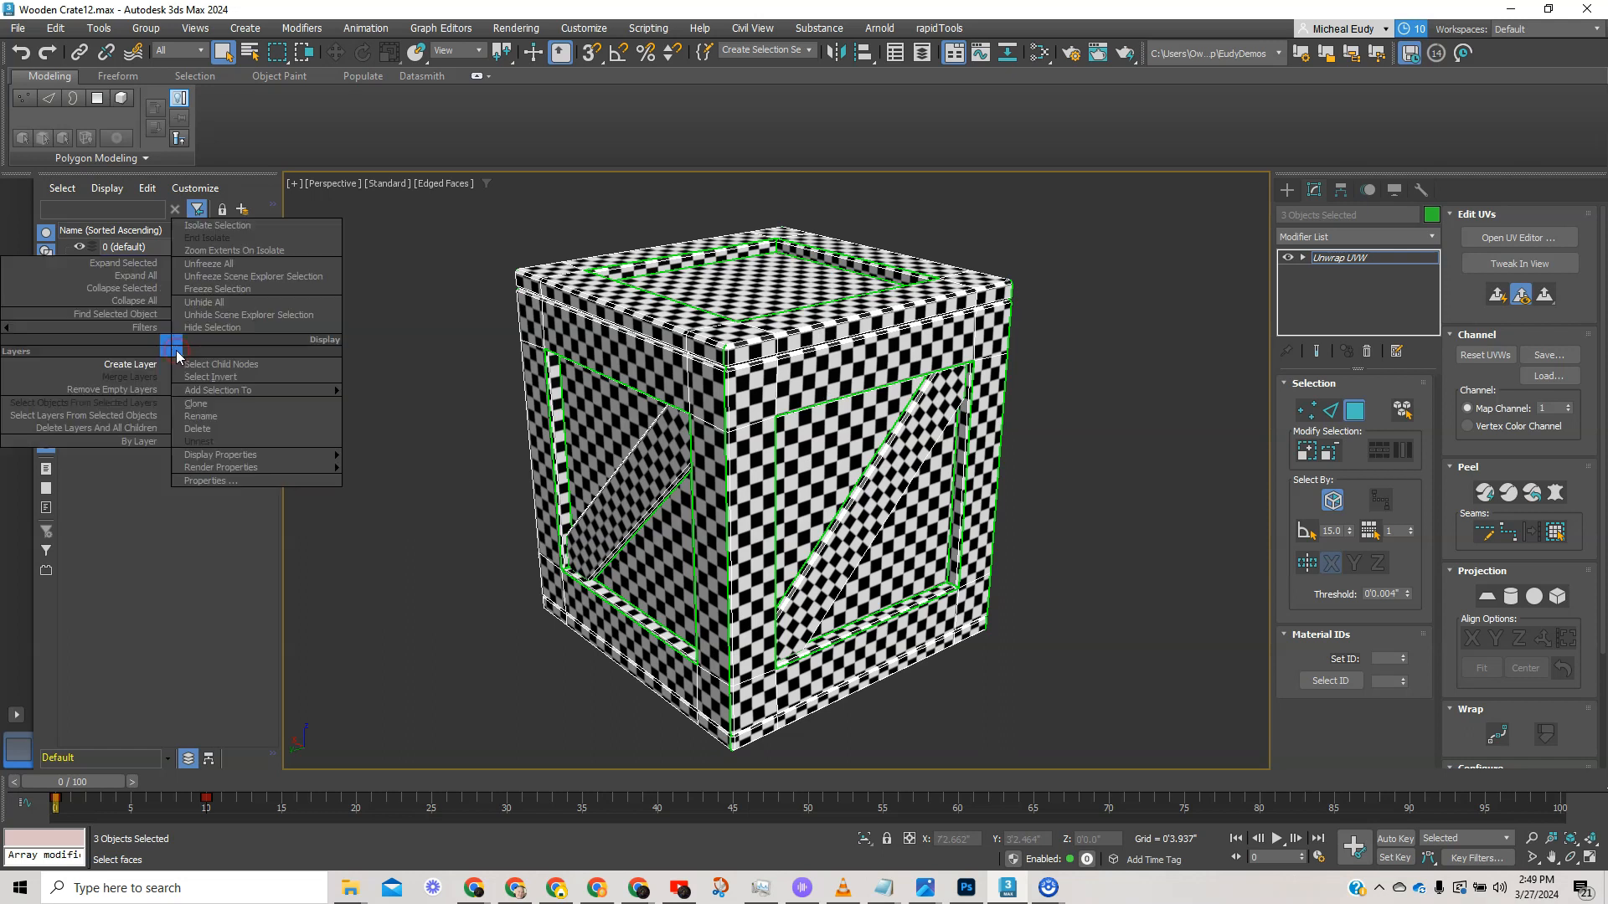
left_click(132, 365)
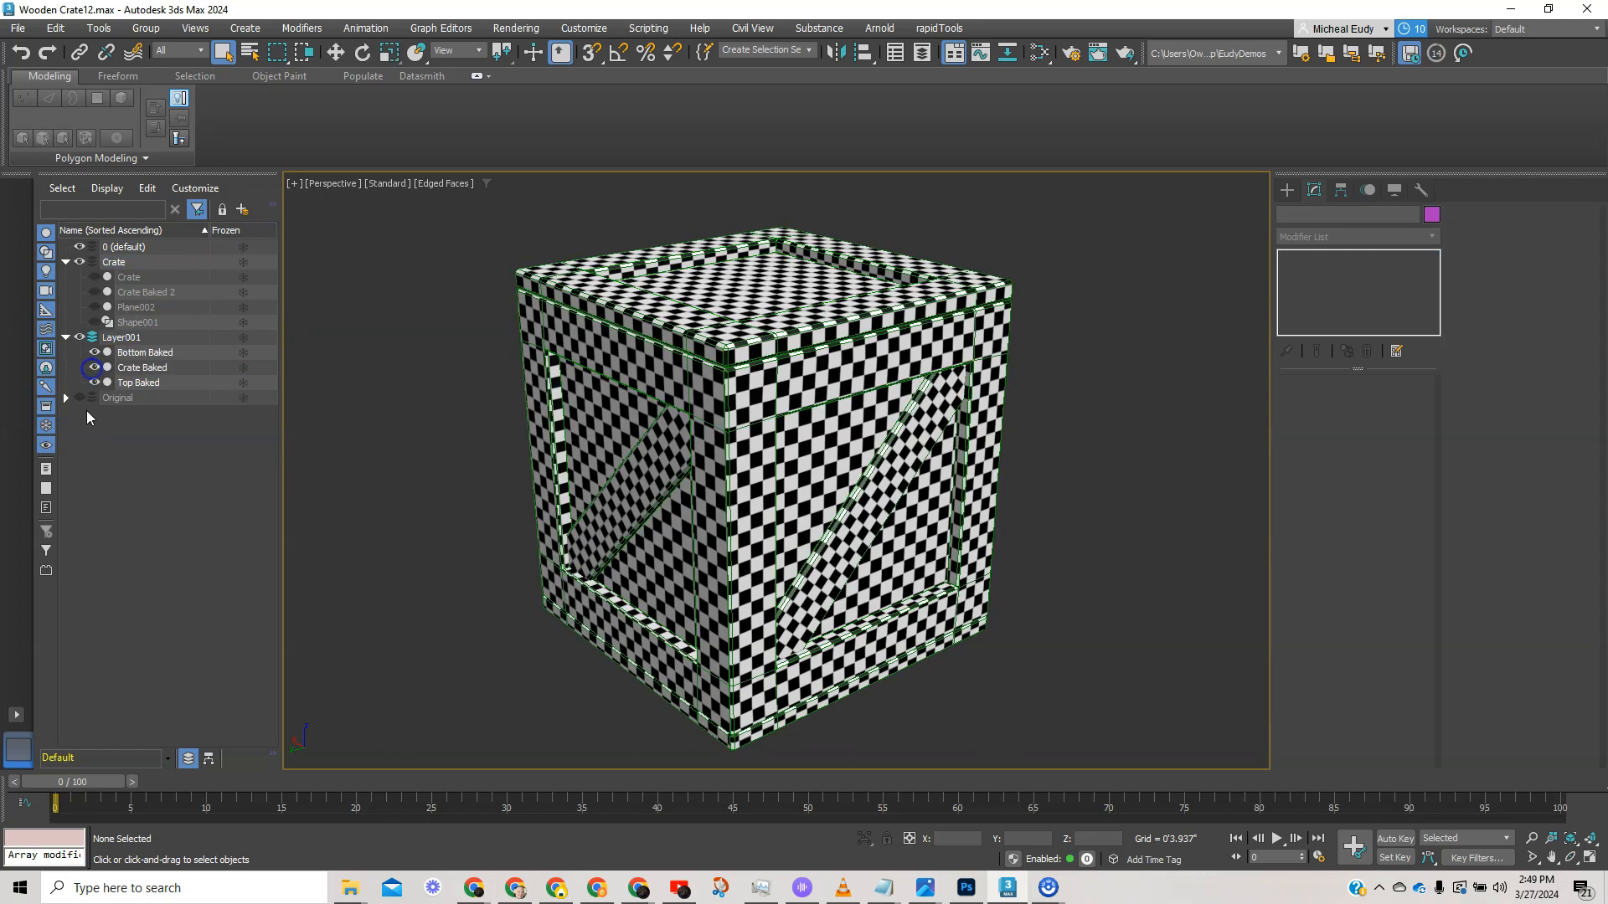
left_click(110, 337)
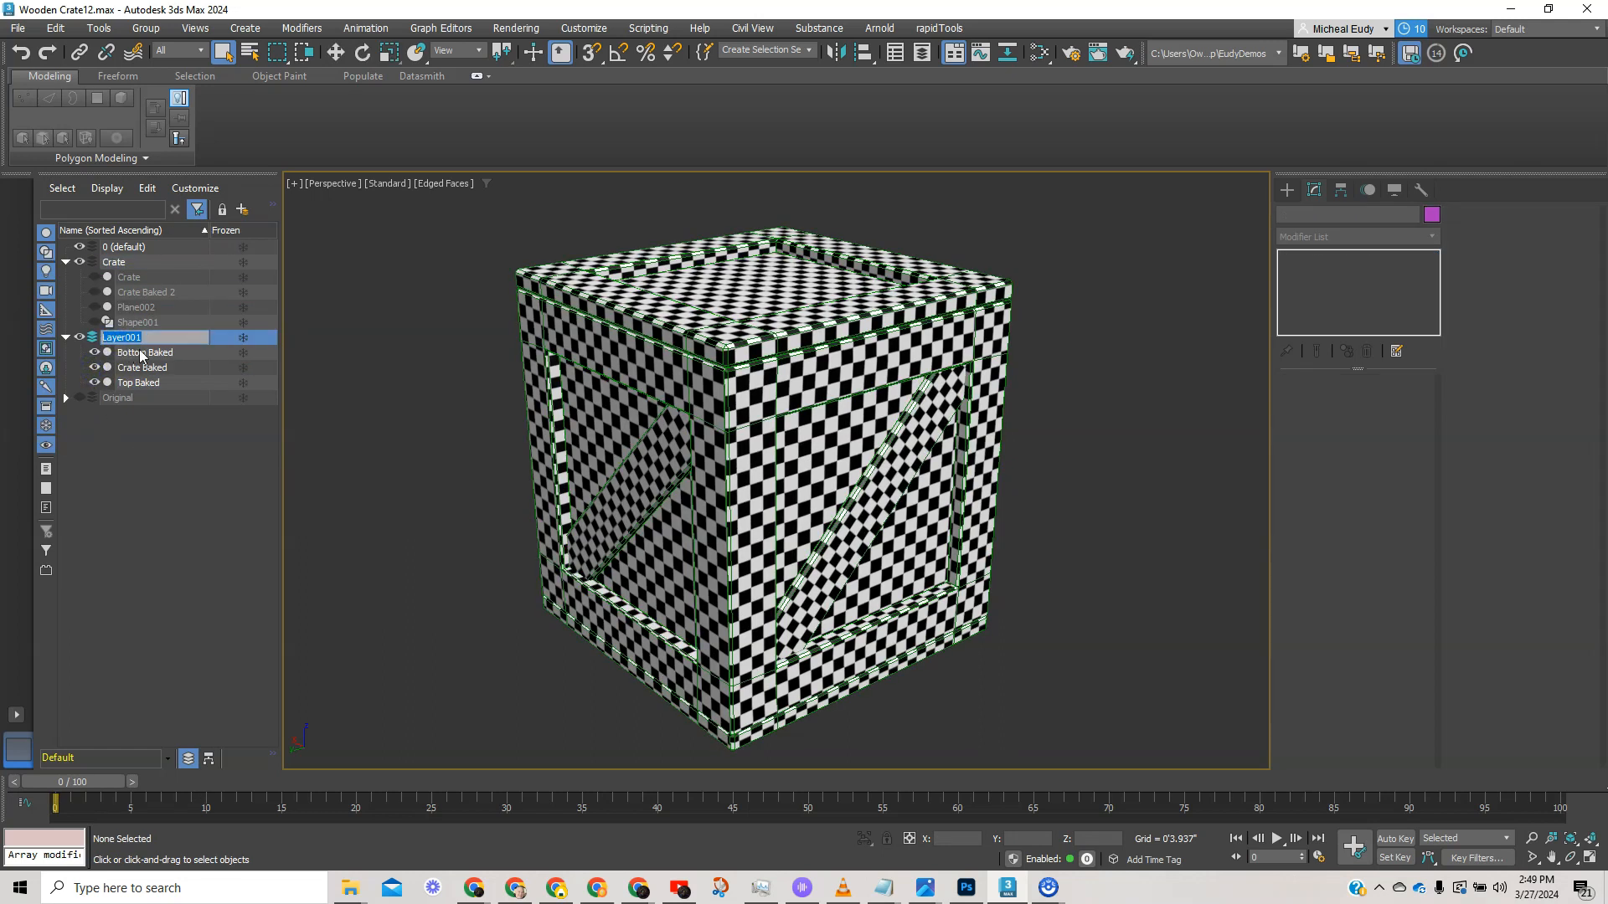
type("Low Poly Unwrapped")
key("Return")
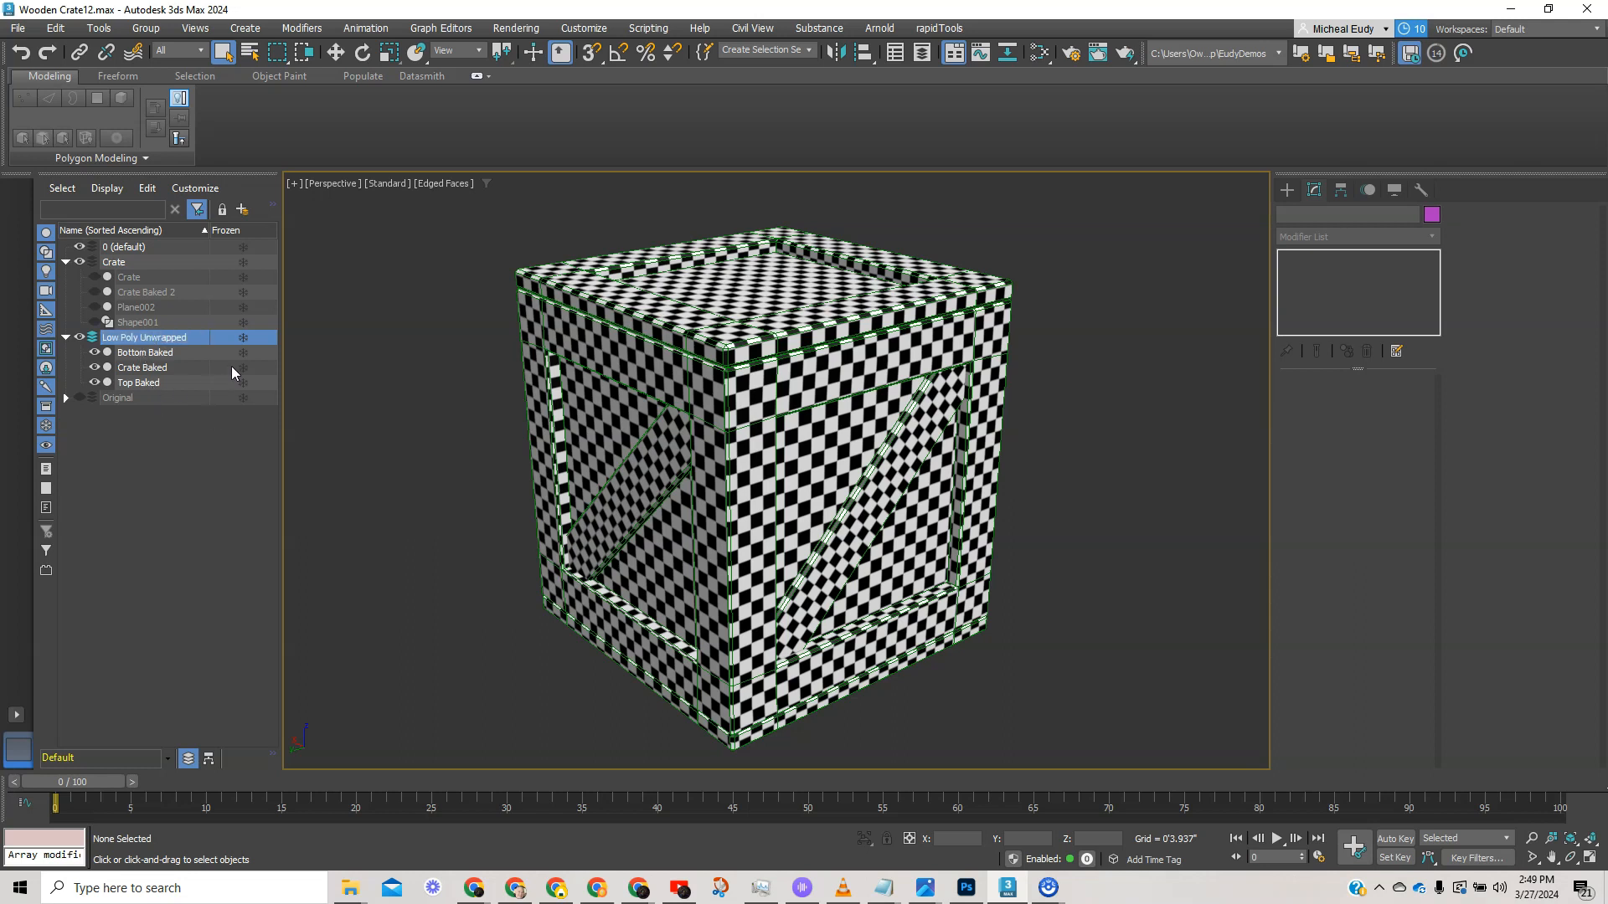
- Hide the Top Baked and Bottom Baked pieces to look at the open crate body
left_click(480, 584)
left_click(726, 344)
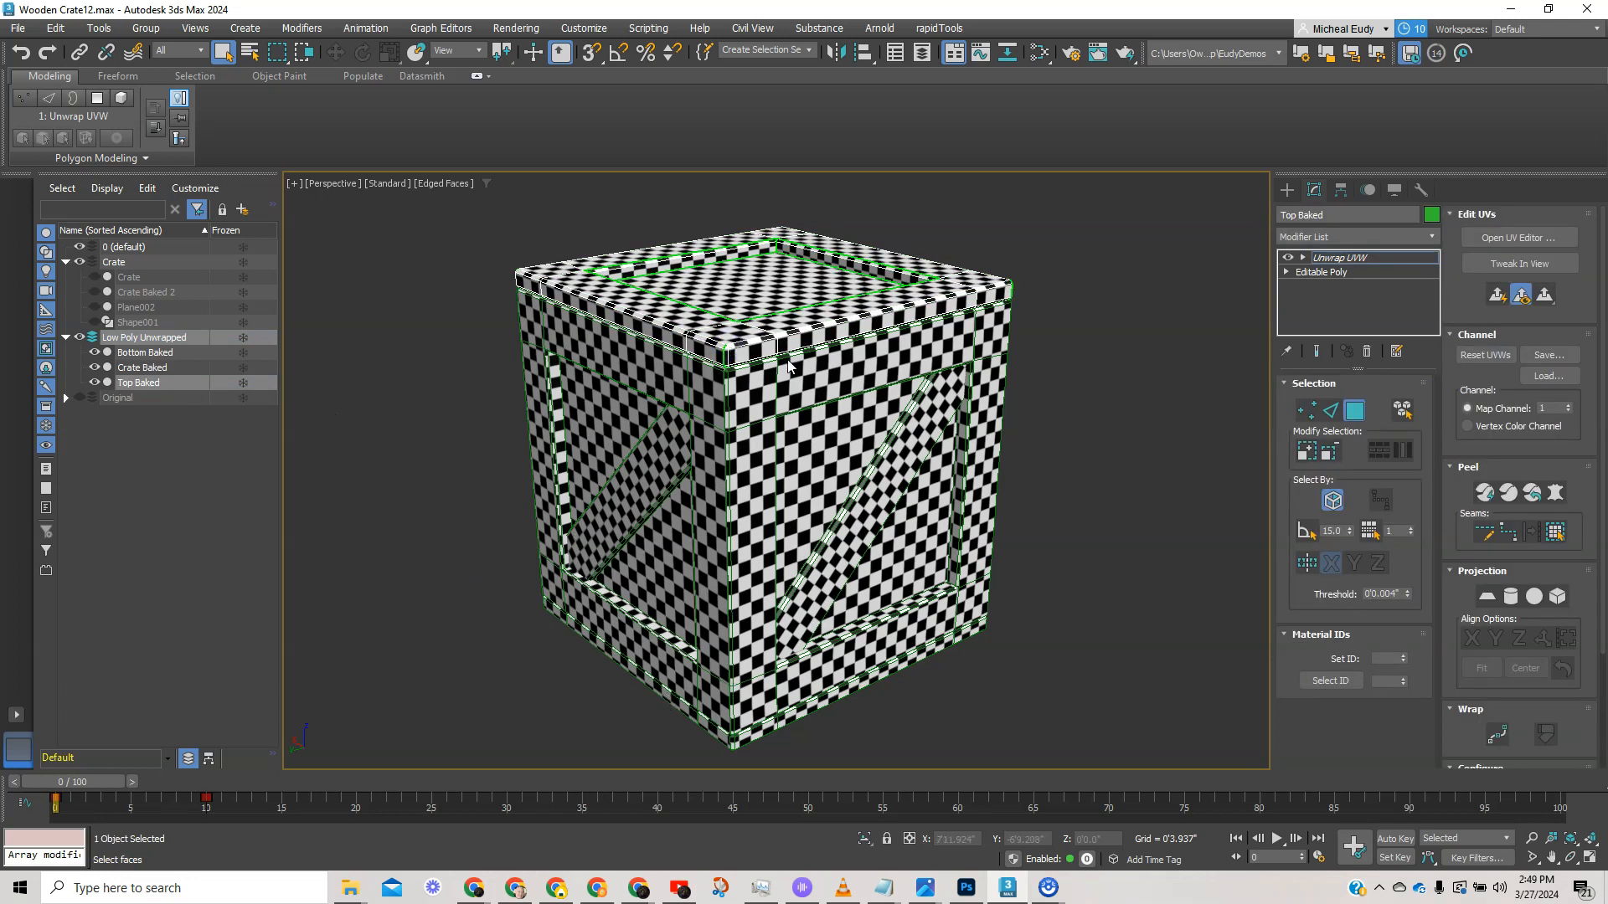
left_click(96, 382)
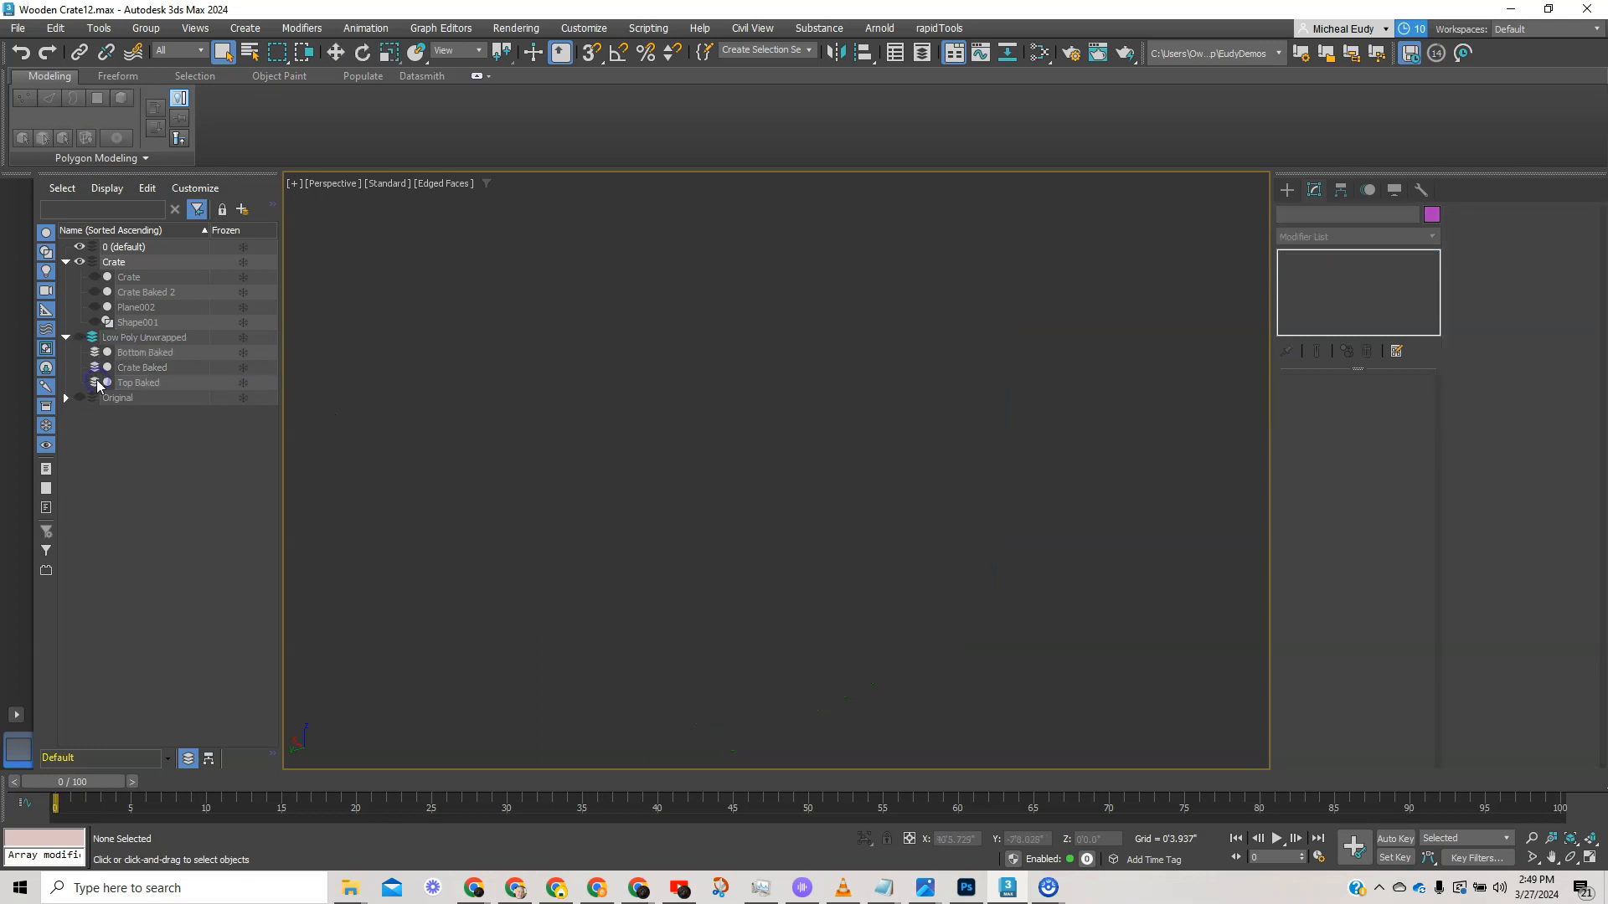
left_click(79, 338)
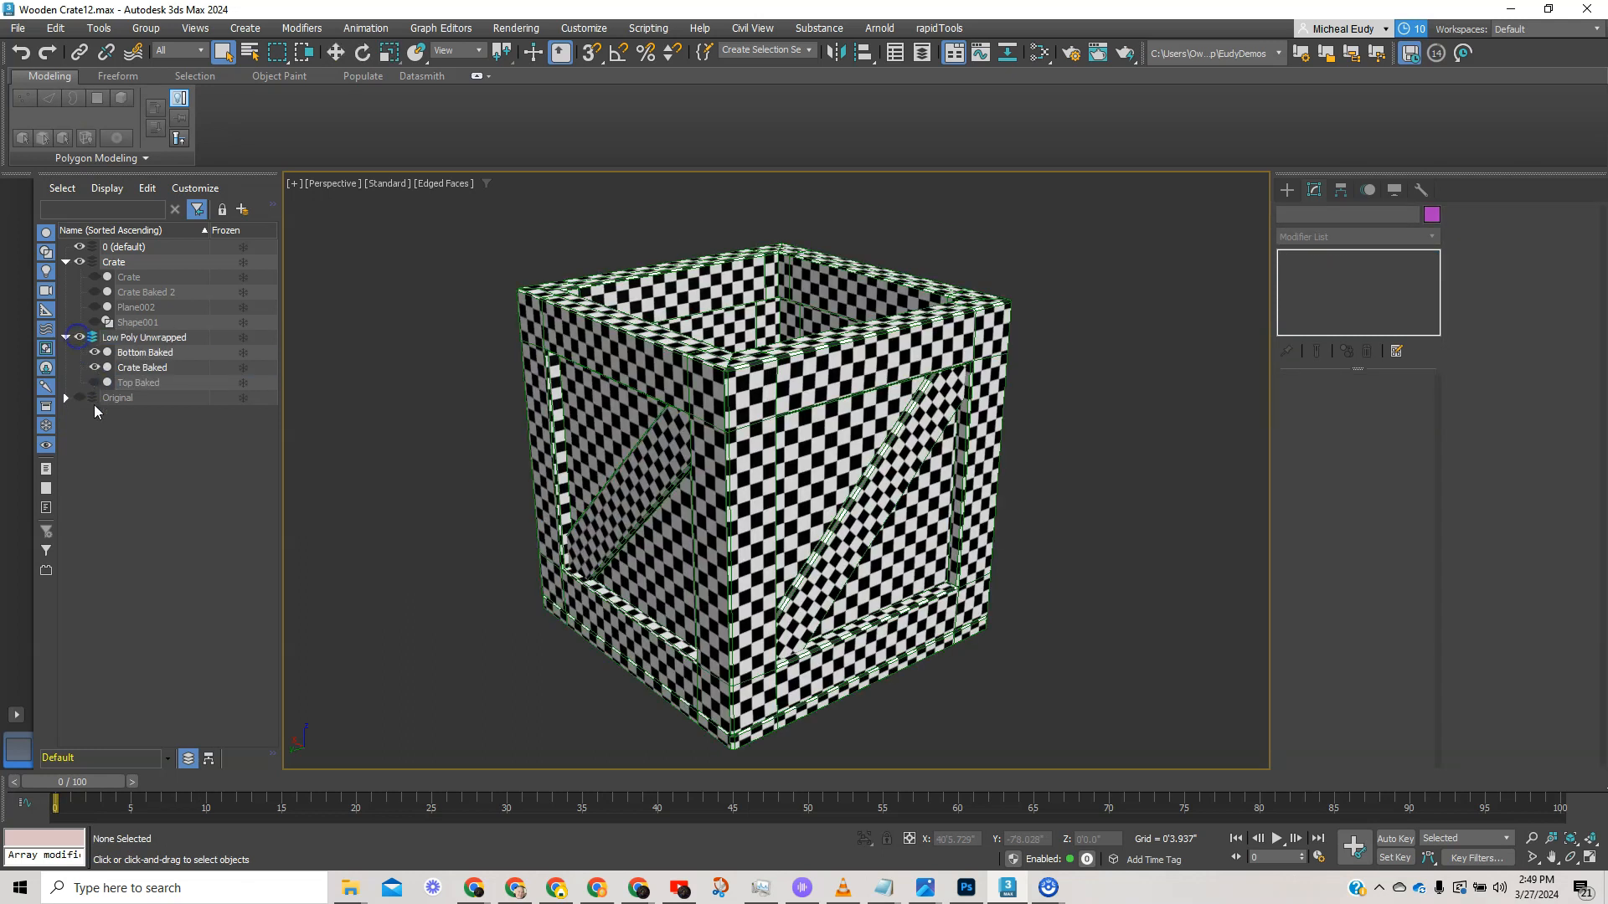
left_click(94, 353)
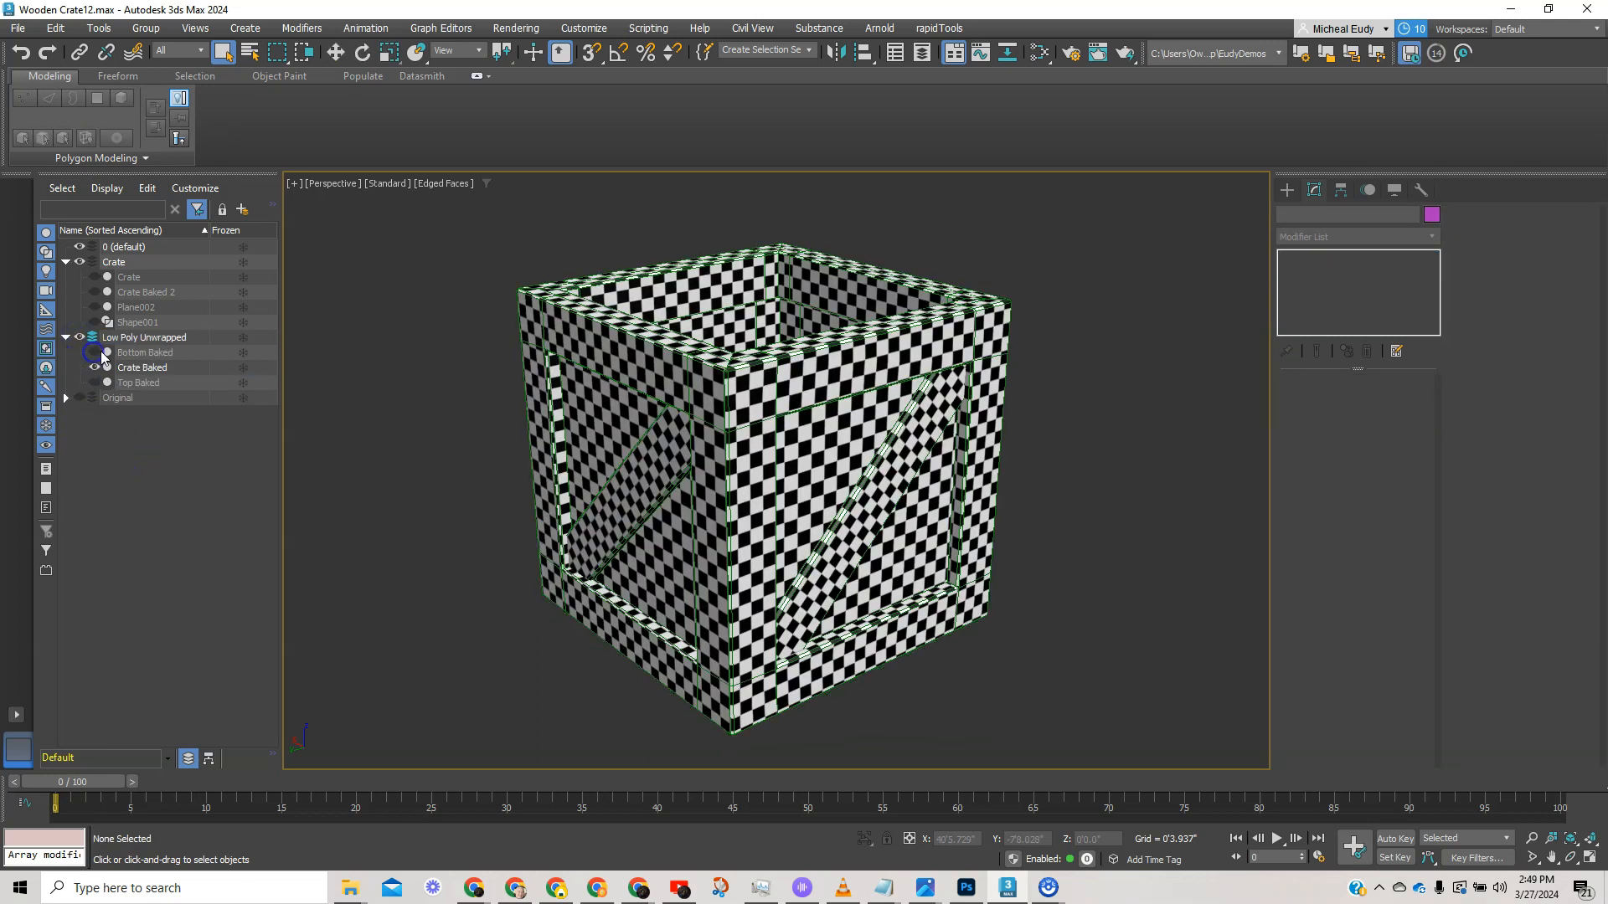
middle_click_drag(741, 369, 777, 345, "alt")
- Show the Bottom Baked and Top Baked pieces again and view the complete crate
left_click(94, 353)
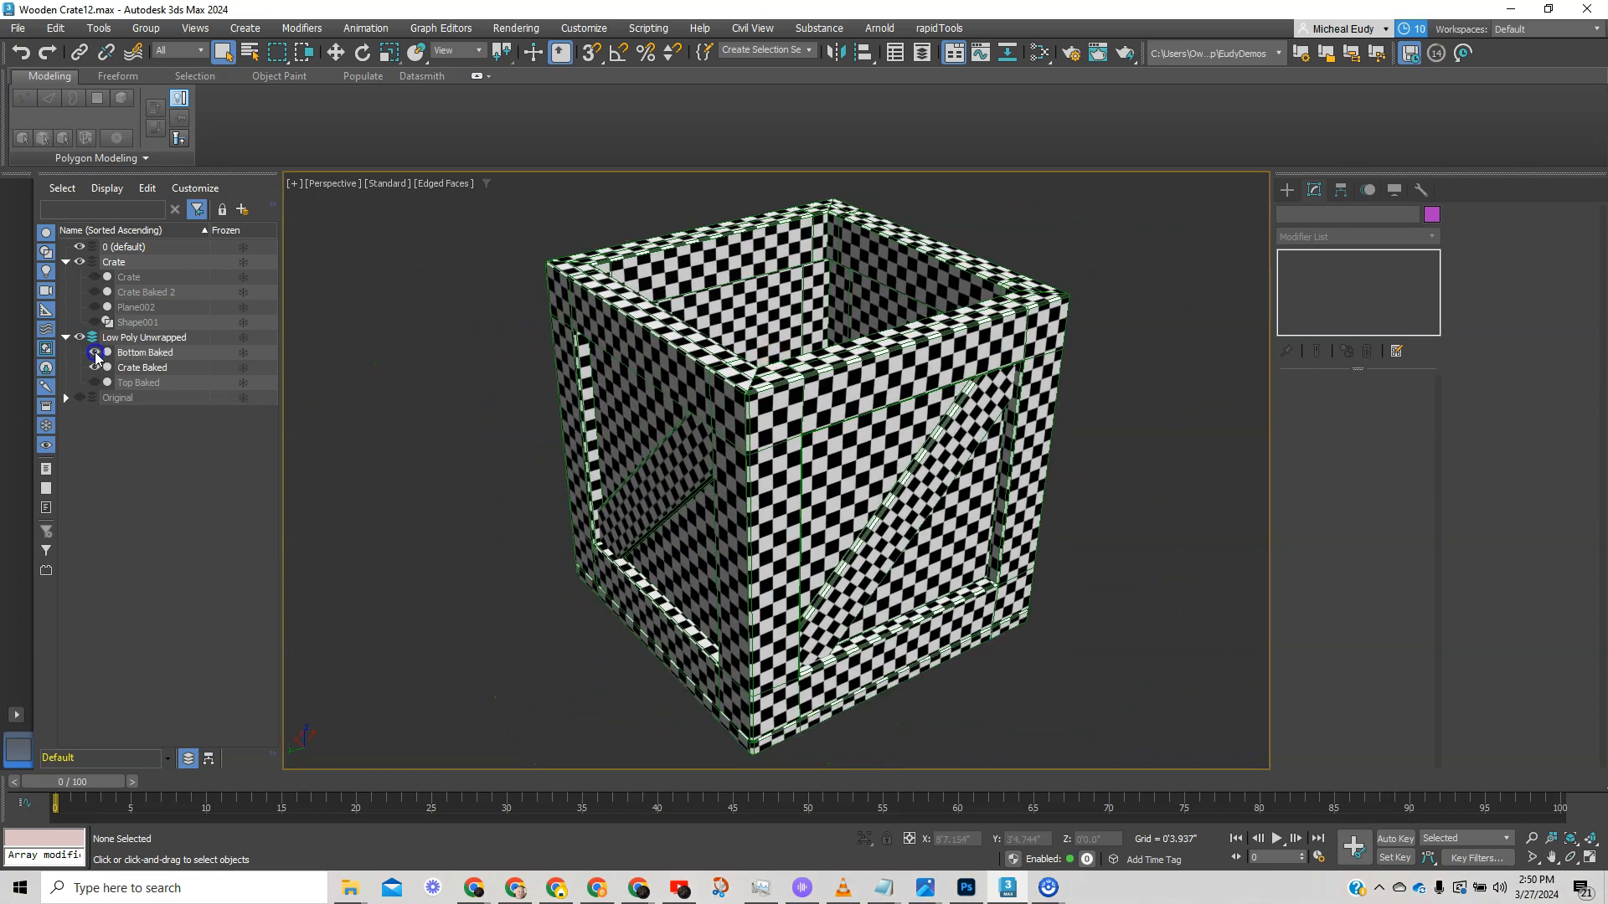
left_click(94, 383)
middle_click_drag(737, 431, 771, 375, "alt")
scroll(765, 423, "up", 3)
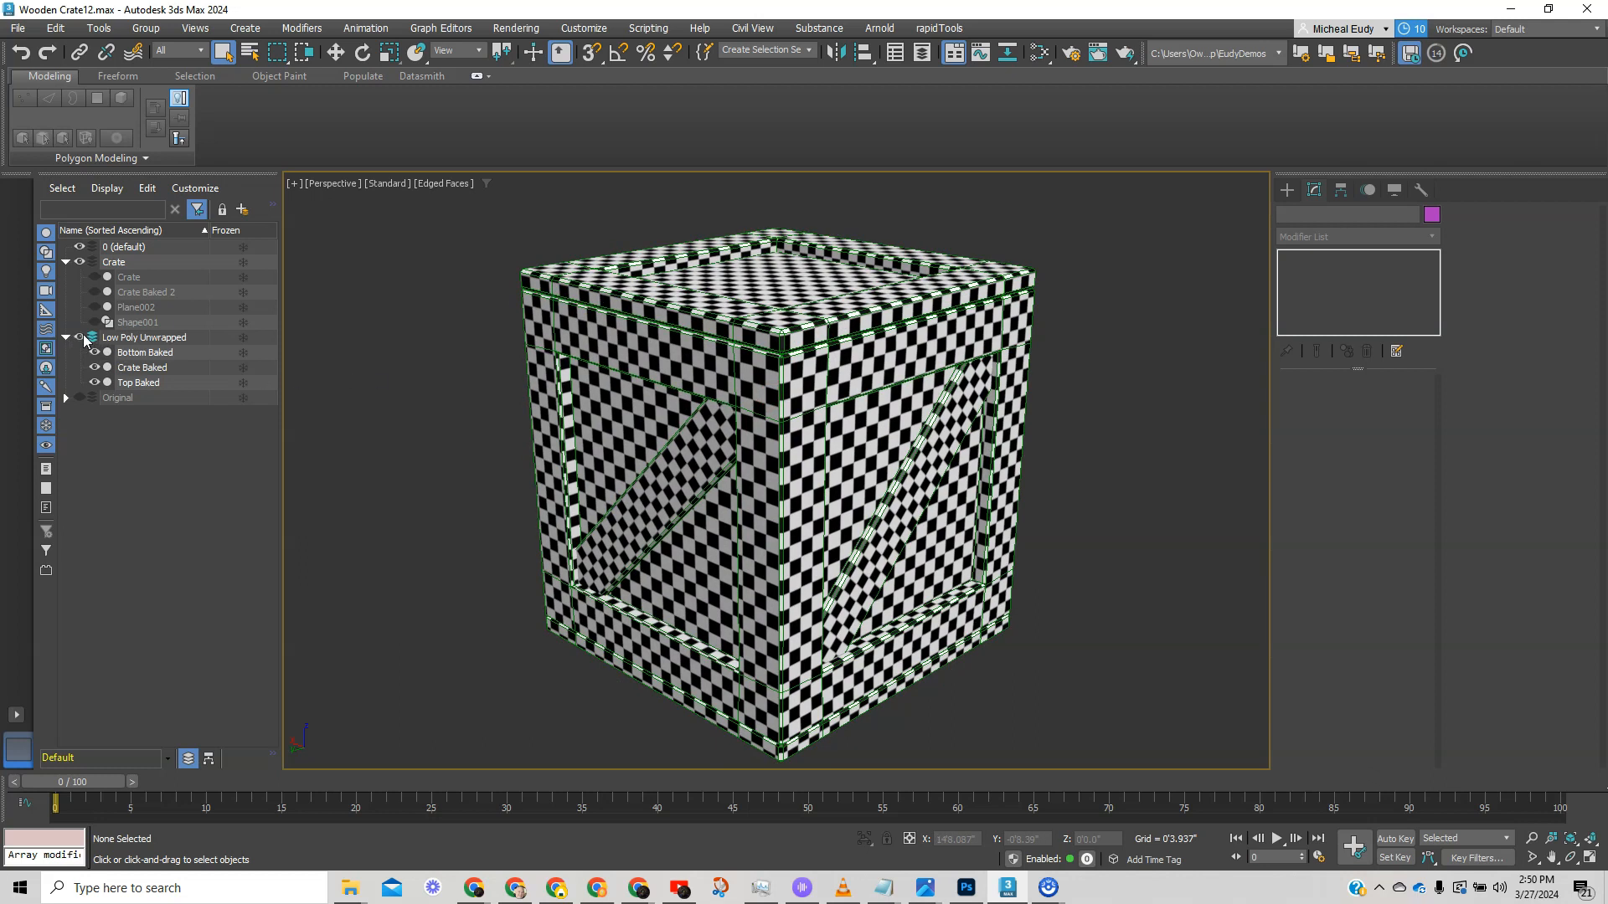
- Hide the Low Poly Unwrapped layer and make Crate Baked 2 the only visible crate object
left_click(67, 398)
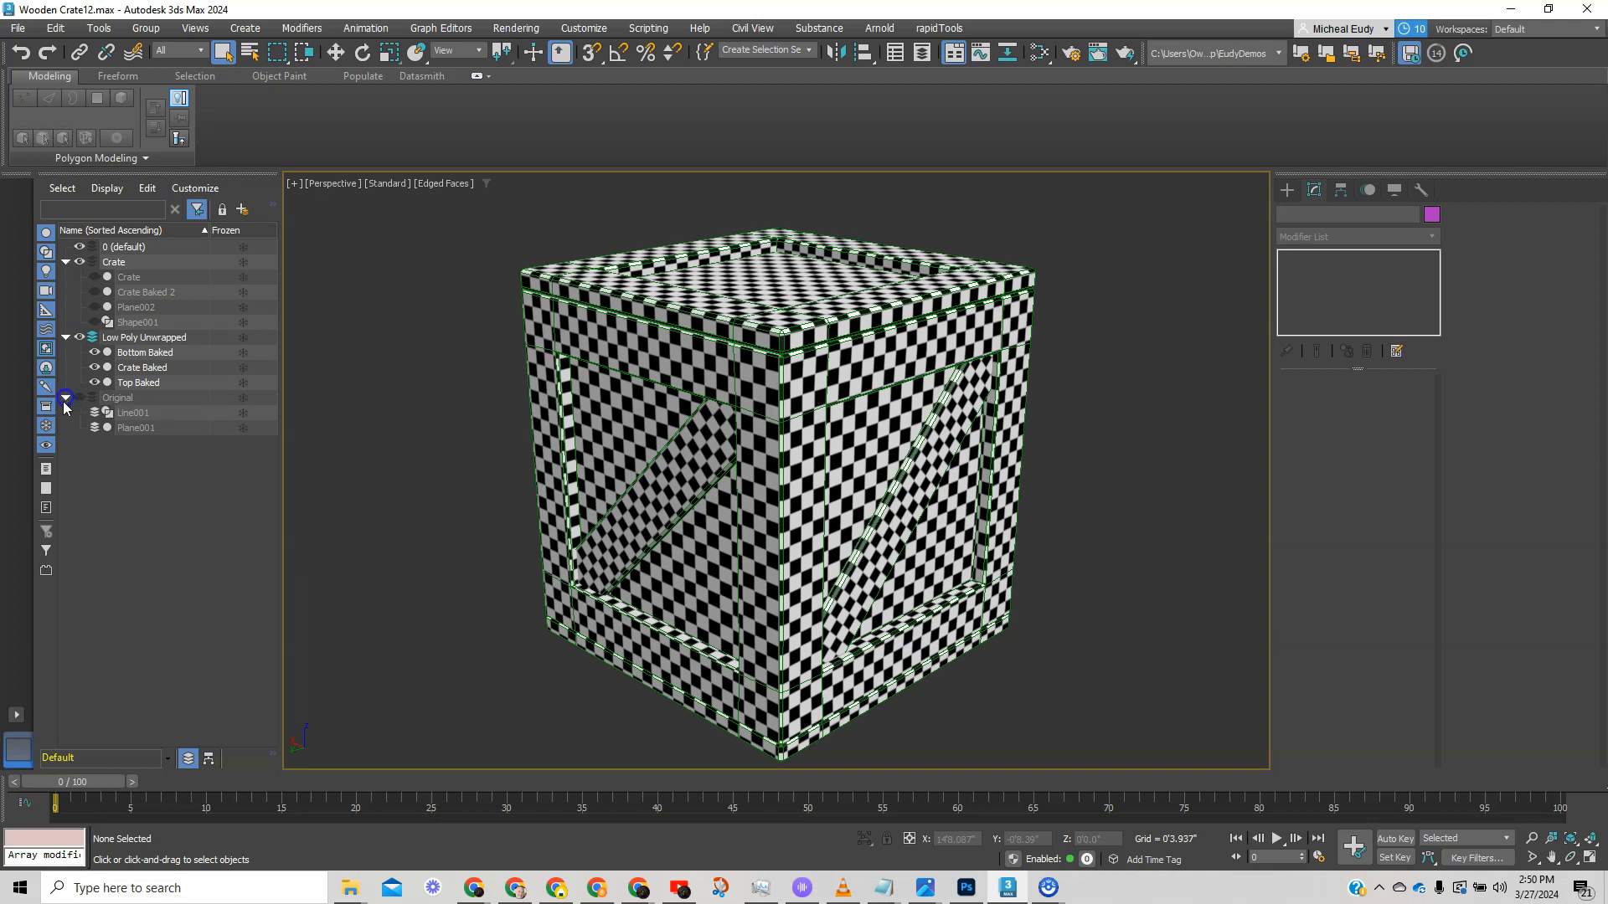
left_click(95, 278)
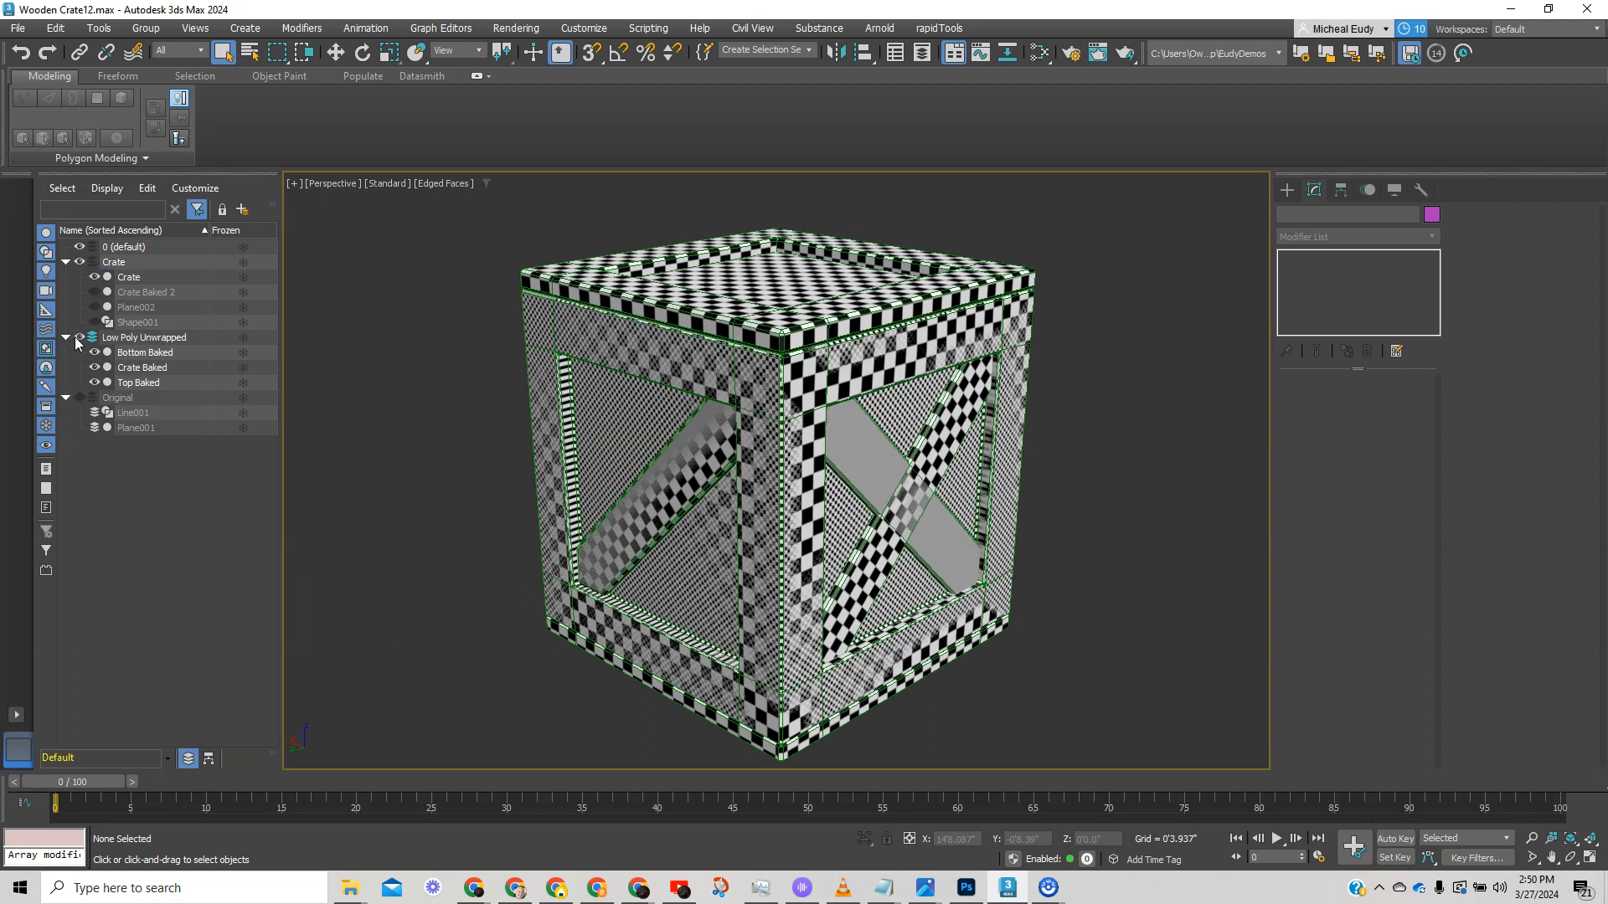
left_click(80, 338)
left_click(95, 278)
left_click(95, 292)
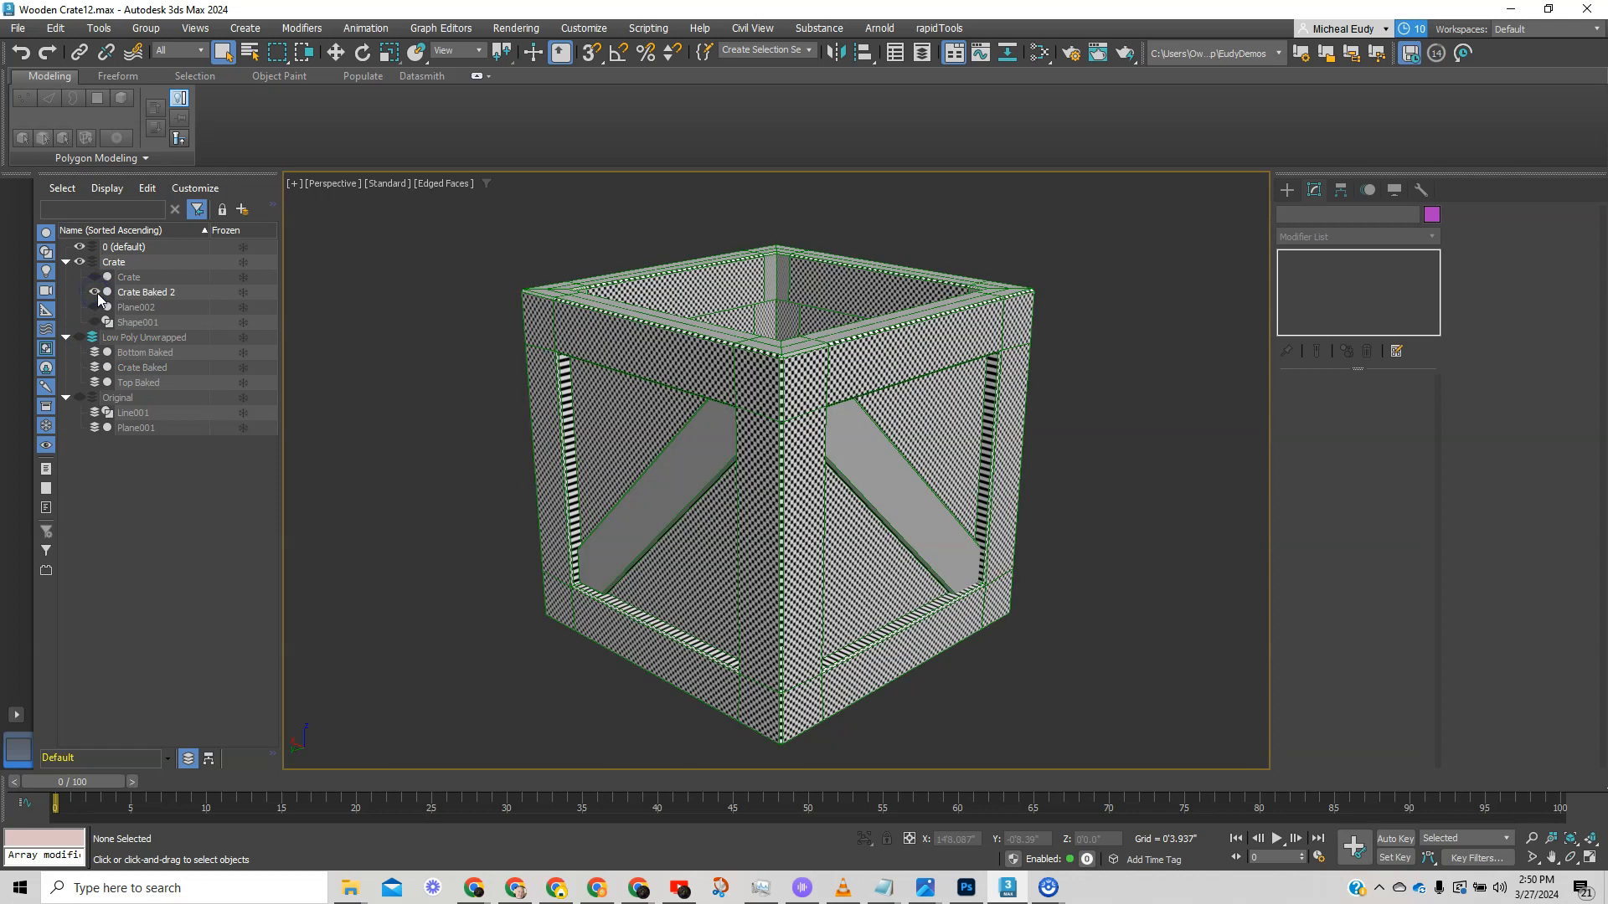
- Select Crate Baked 2 and compare its edges with the Chamfer modifier switched on and off
left_click(144, 293)
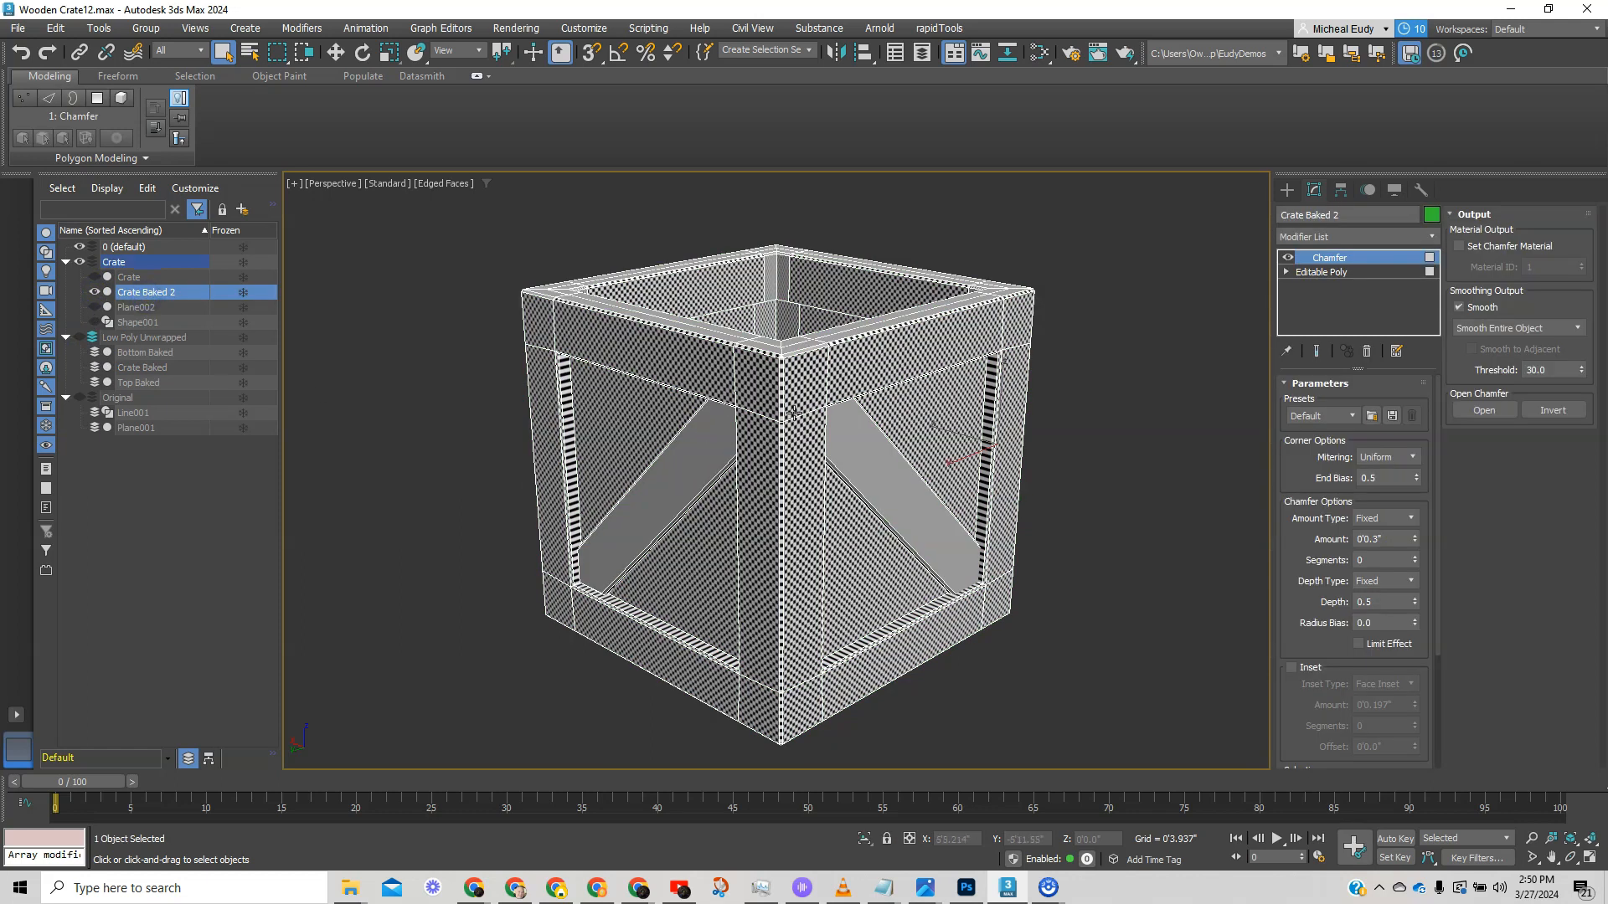
middle_click_drag(807, 403, 818, 466, "alt")
left_click(1289, 258)
left_click(1289, 258)
left_click(1289, 258)
left_click(1289, 258)
left_click(1289, 258)
left_click(1289, 258)
left_click(1289, 258)
- Disconnect the checker map from Material #25 in the Slate Material Editor and re-enable the Chamfer modifier on Crate Baked 2
left_click(1040, 54)
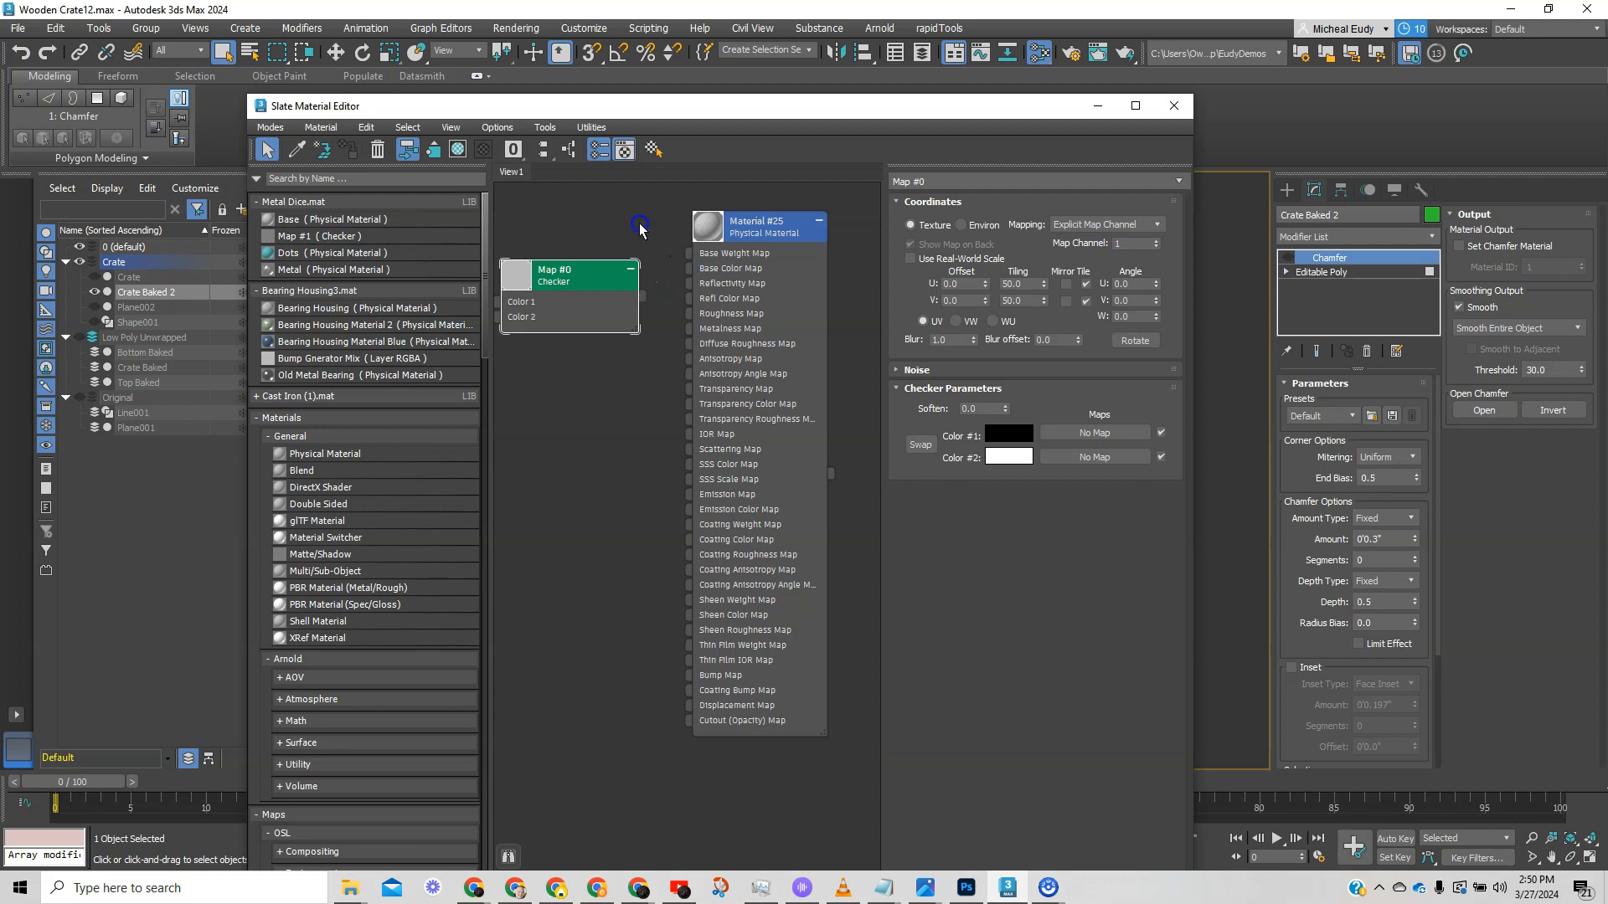
left_click(1174, 106)
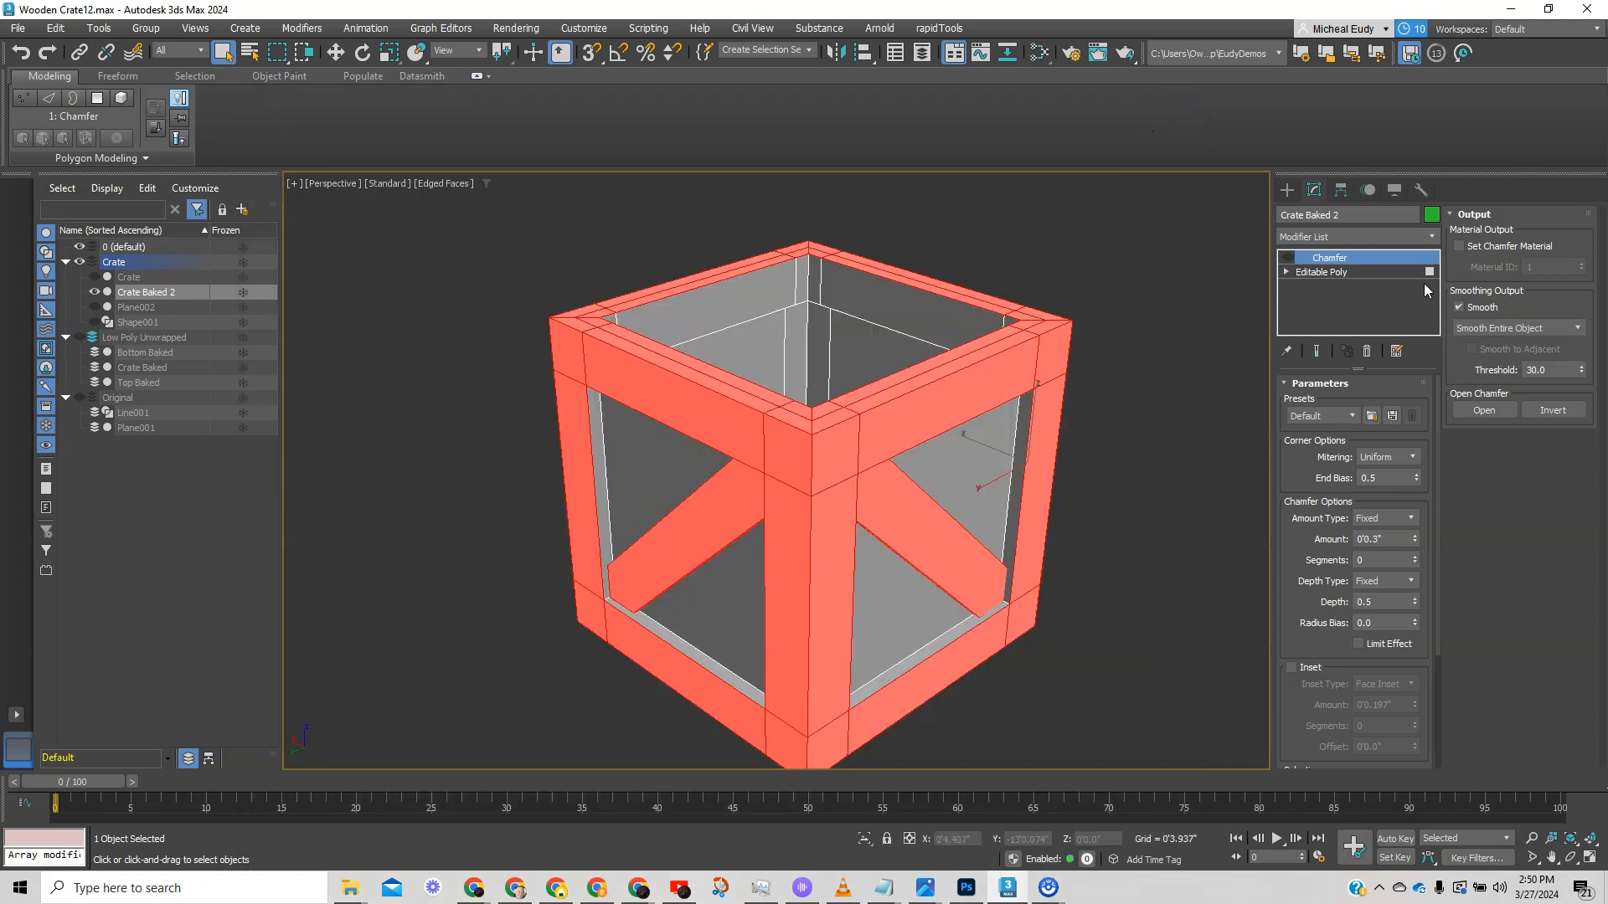
left_click(1290, 260)
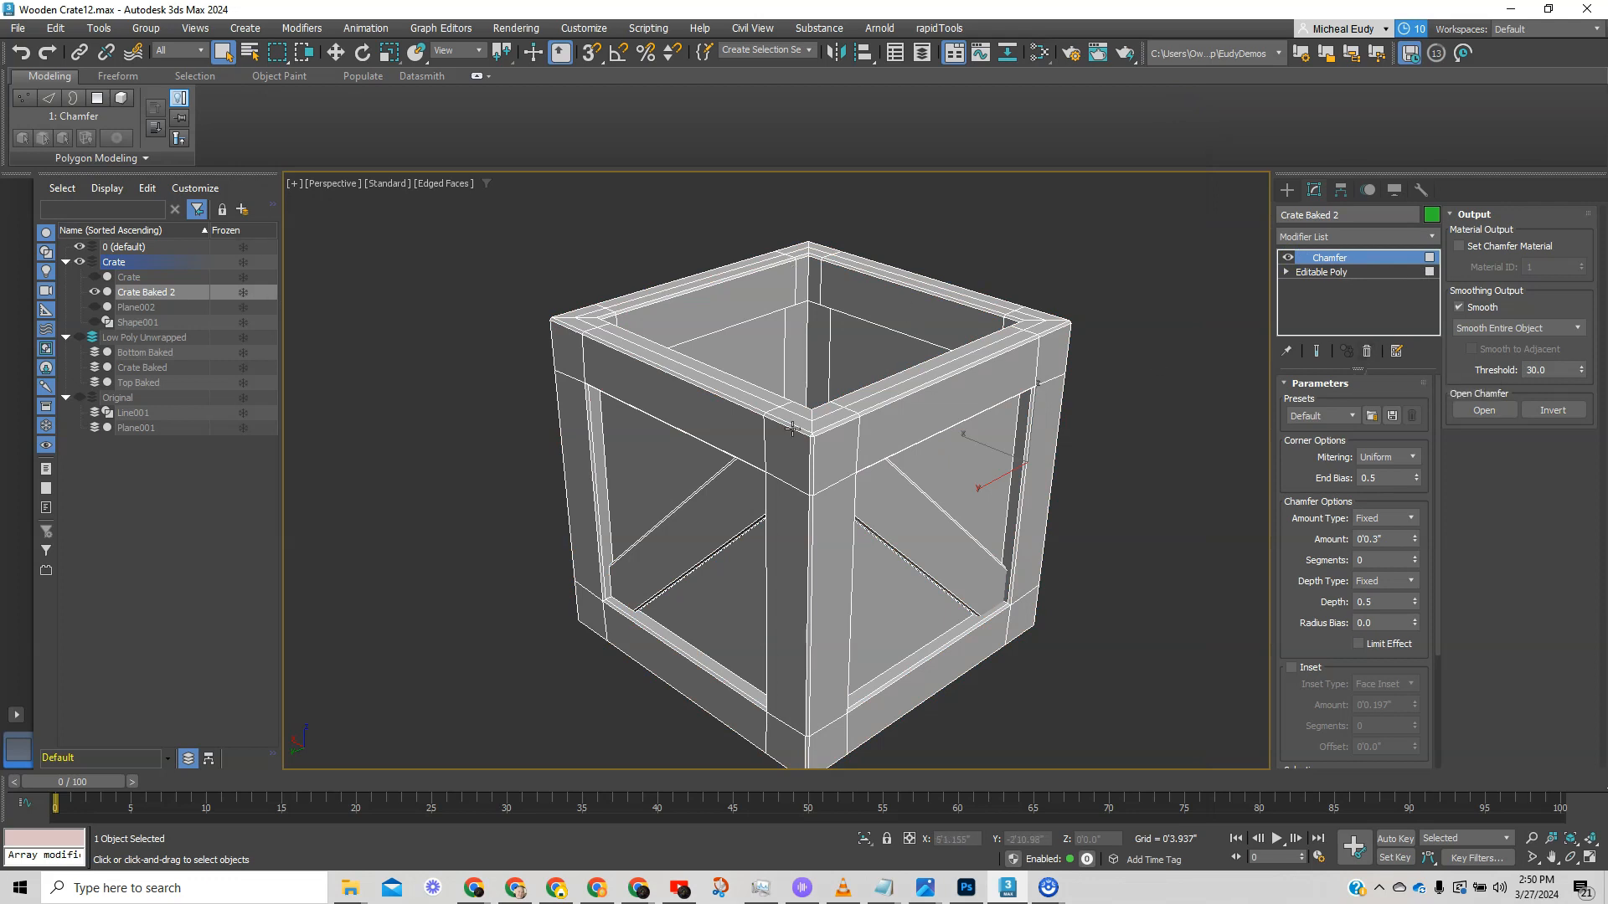
- Clone Crate Baked 2 as an independent copy named High Poly Crate
right_click(765, 422)
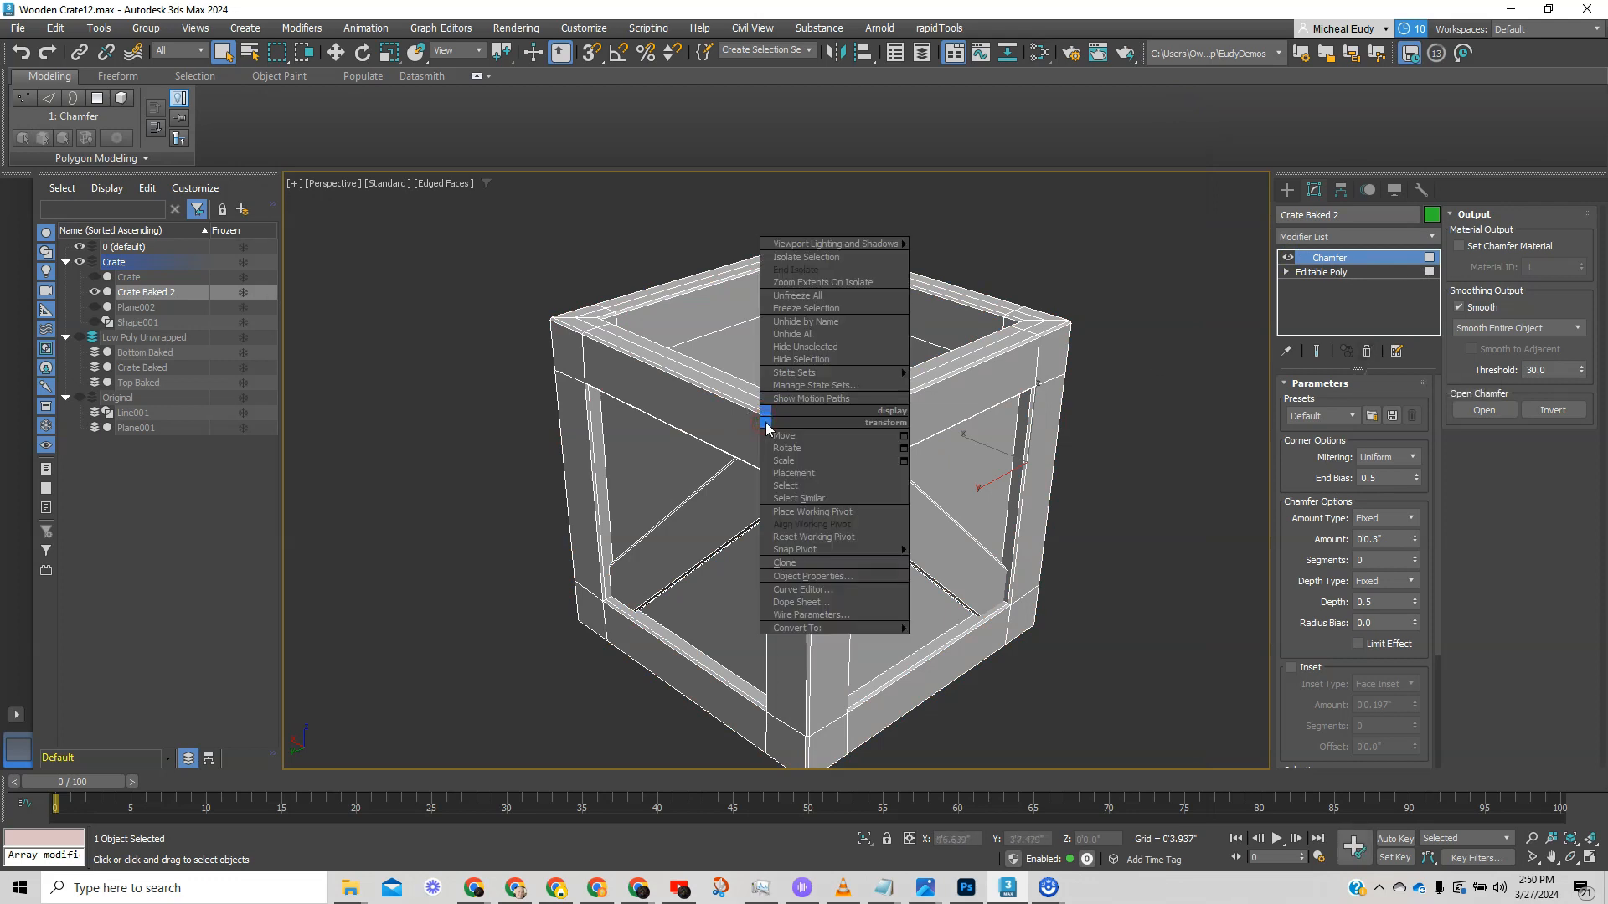
left_click(786, 565)
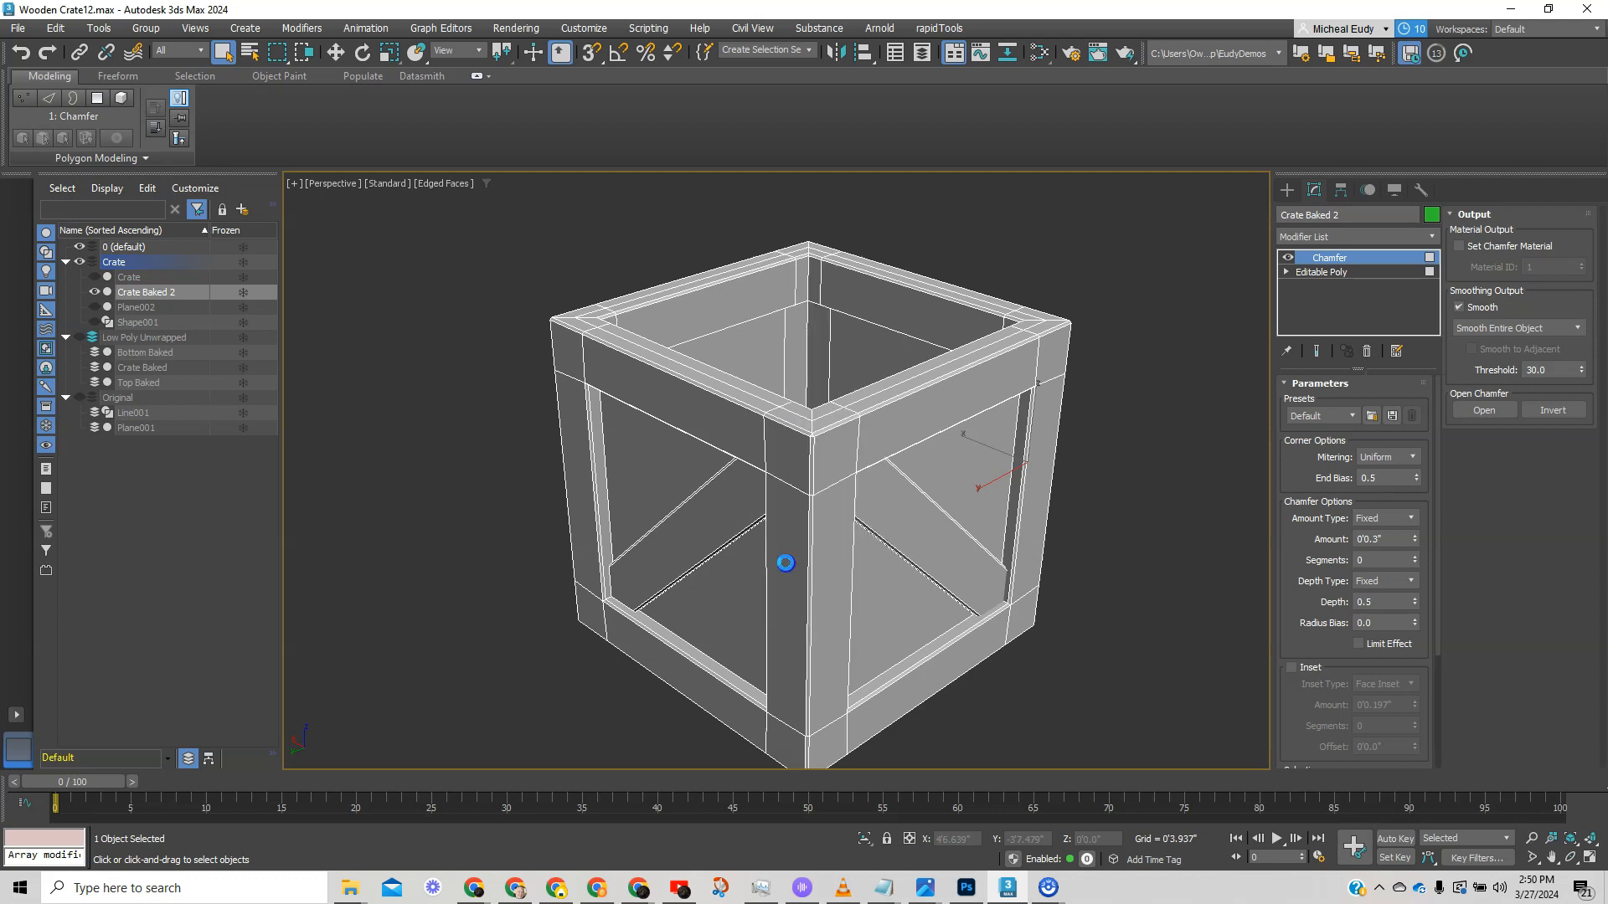
left_click(740, 401)
left_click_drag(807, 478, 617, 480)
type("Hi POly")
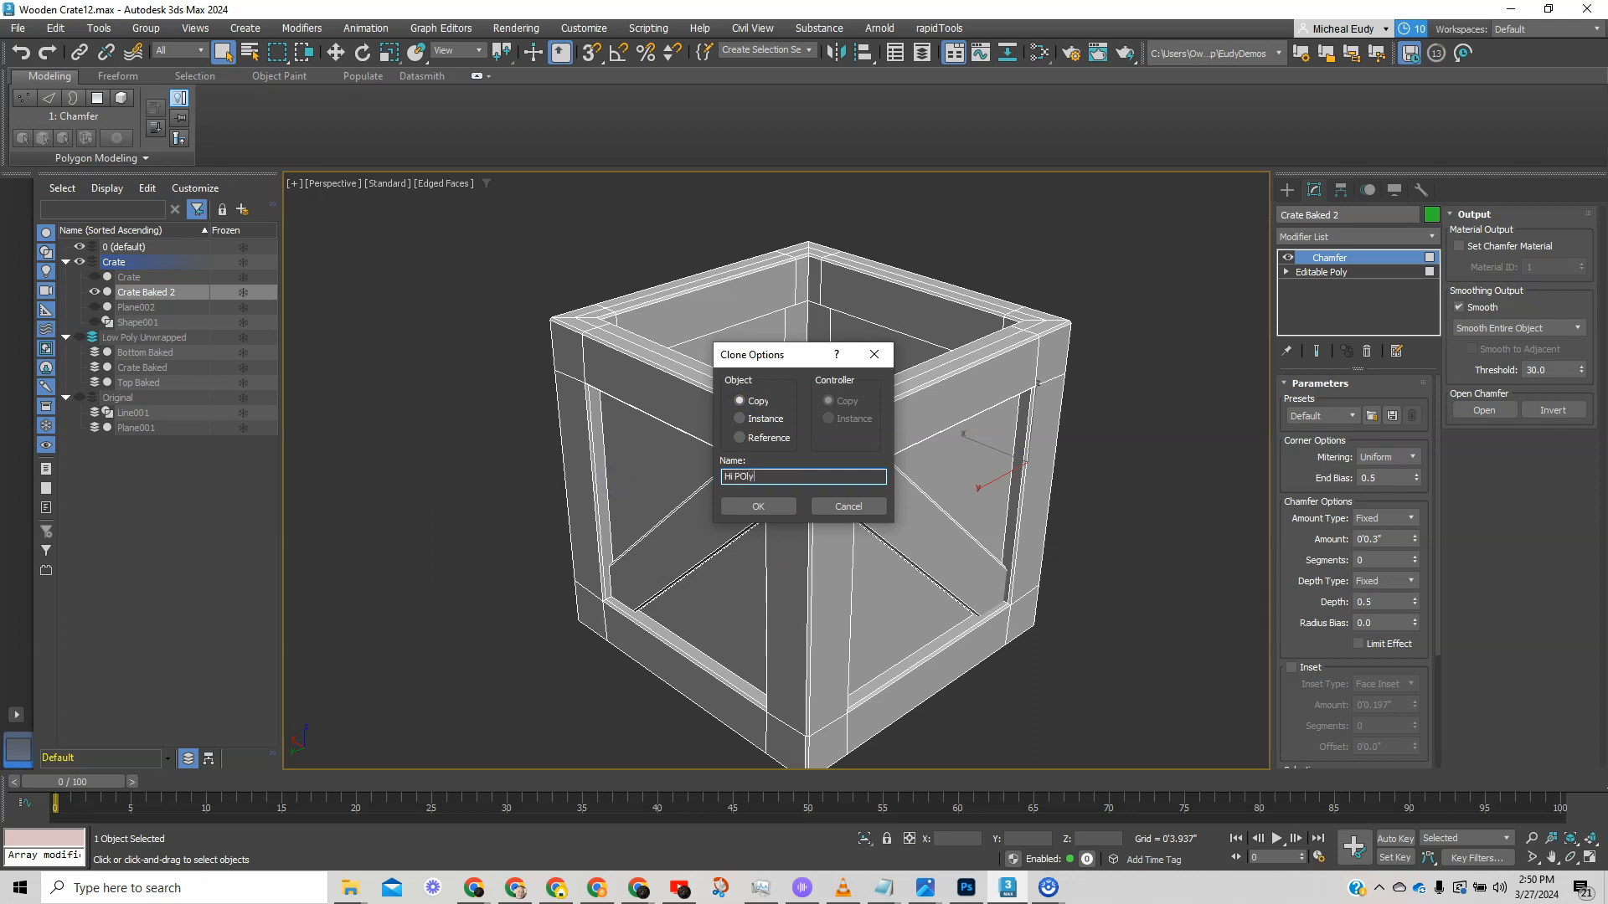
left_click(742, 476)
left_click(769, 478)
type("Crate")
left_click(733, 476)
type("gh")
left_click(758, 506)
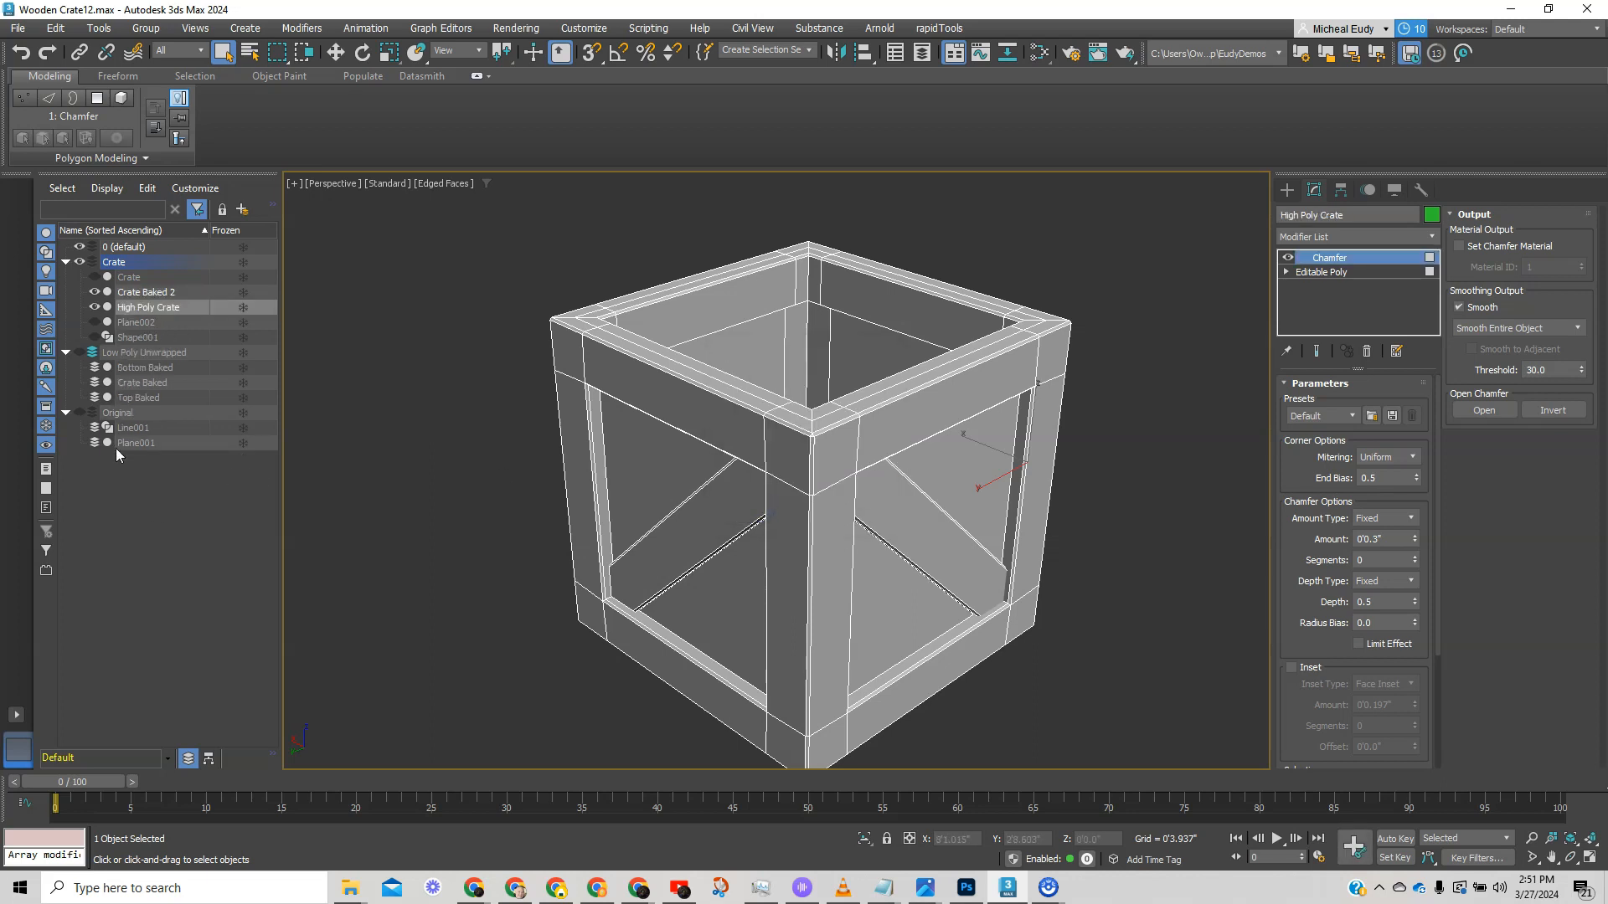
- Create a new layer for High Poly Crate and expand it in the scene list
right_click(155, 306)
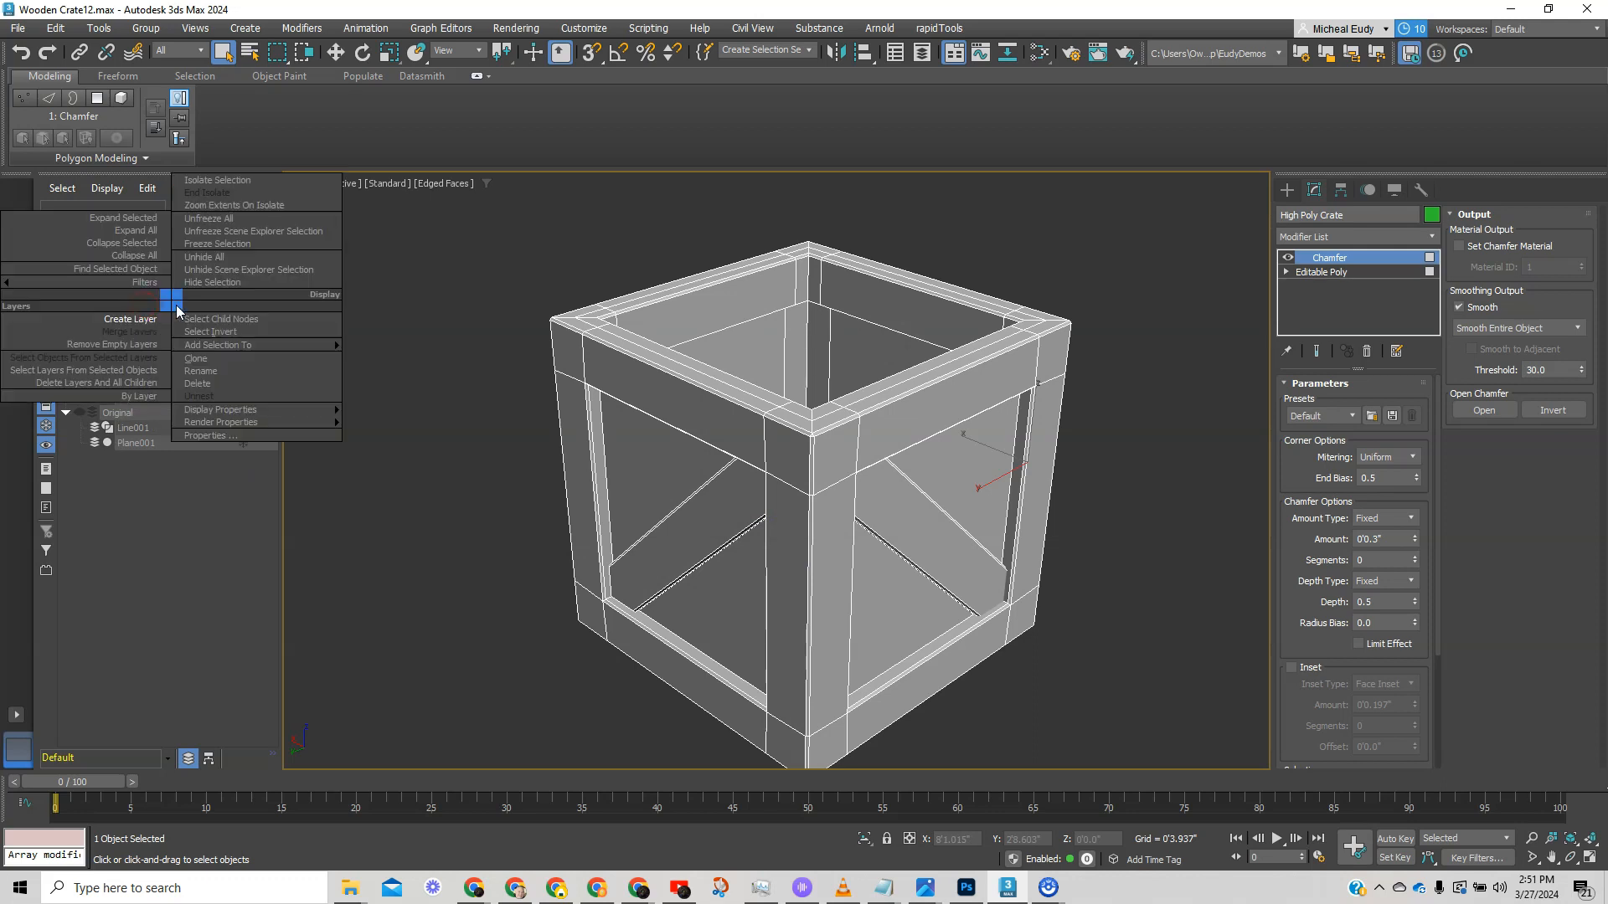
left_click(150, 322)
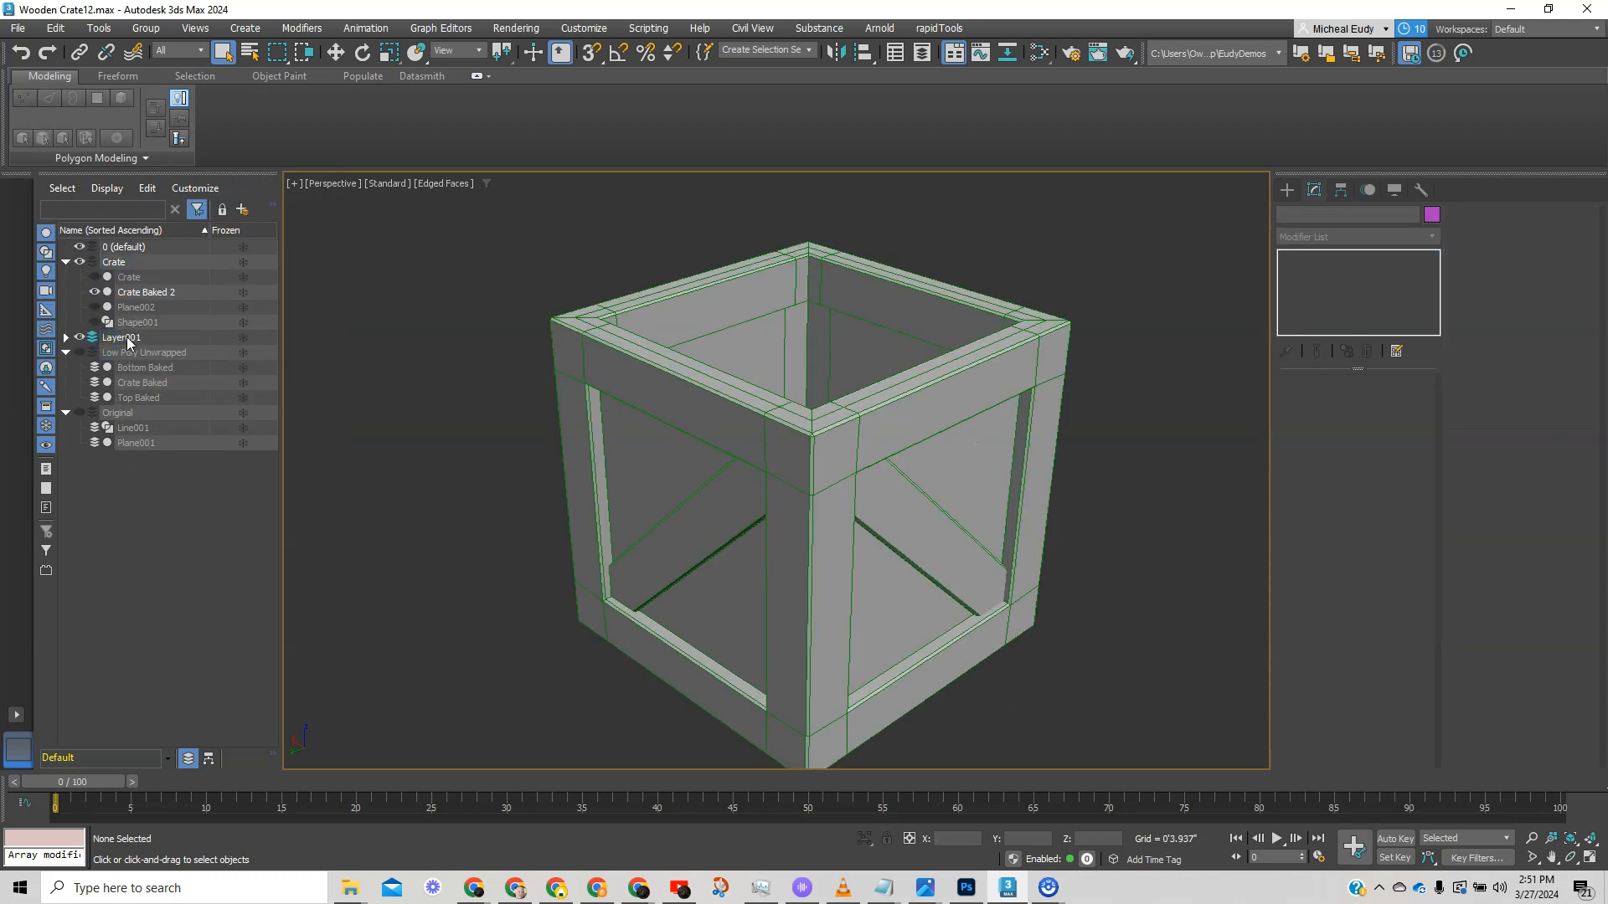
left_click(66, 337)
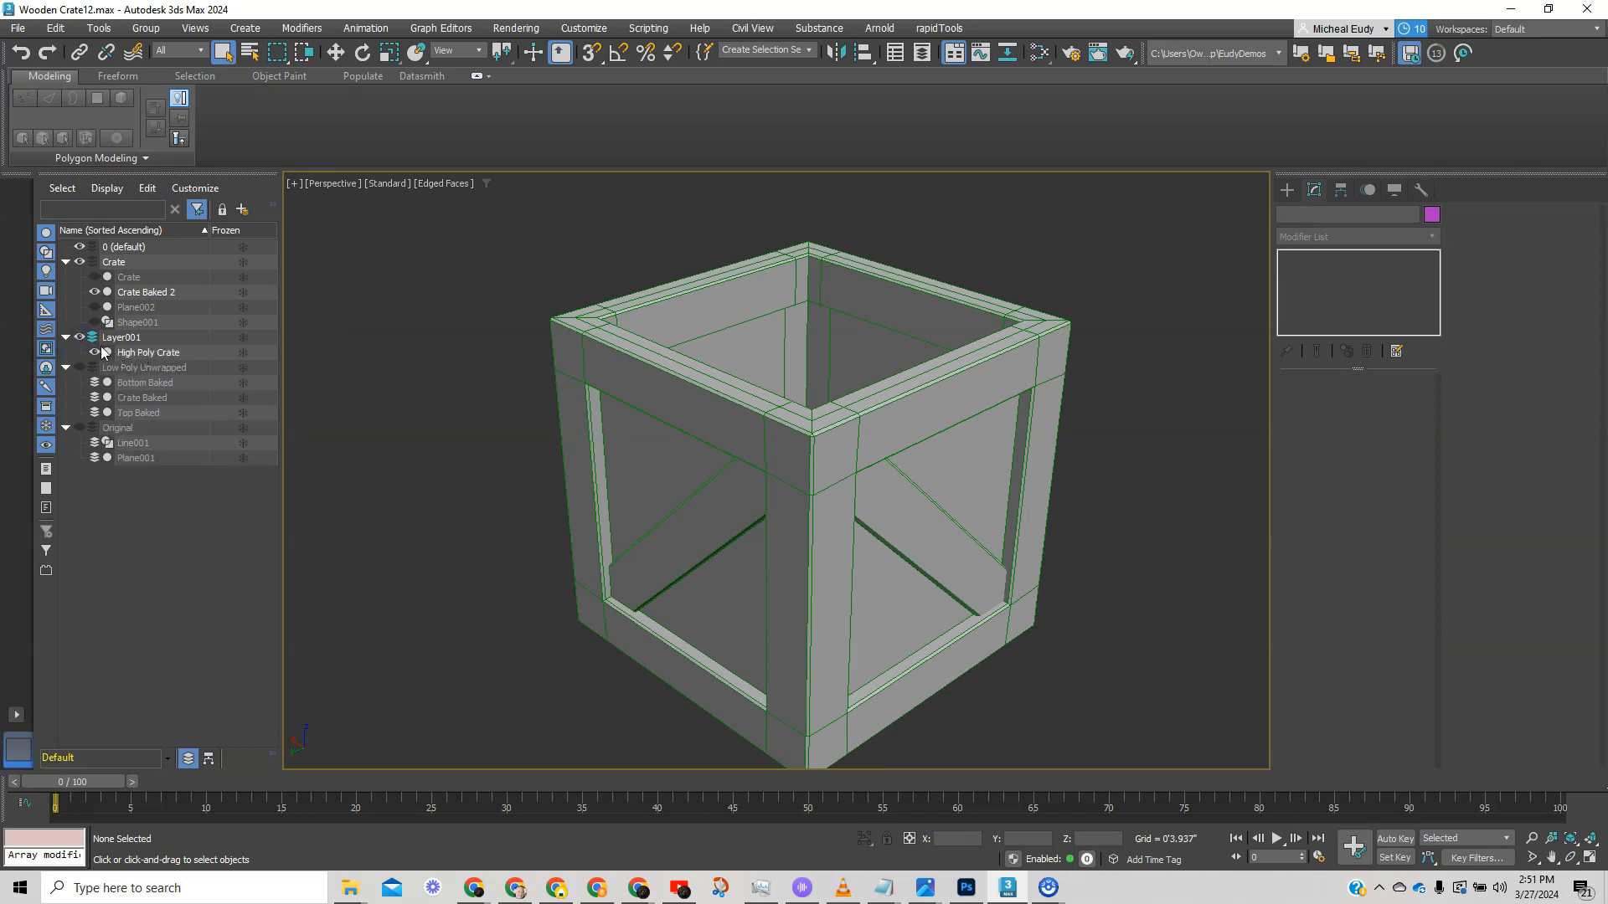
- Hide Crate Baked 2 and remove the Chamfer modifier from High Poly Crate
left_click(95, 292)
left_click(96, 353)
left_click(96, 353)
left_click(136, 355)
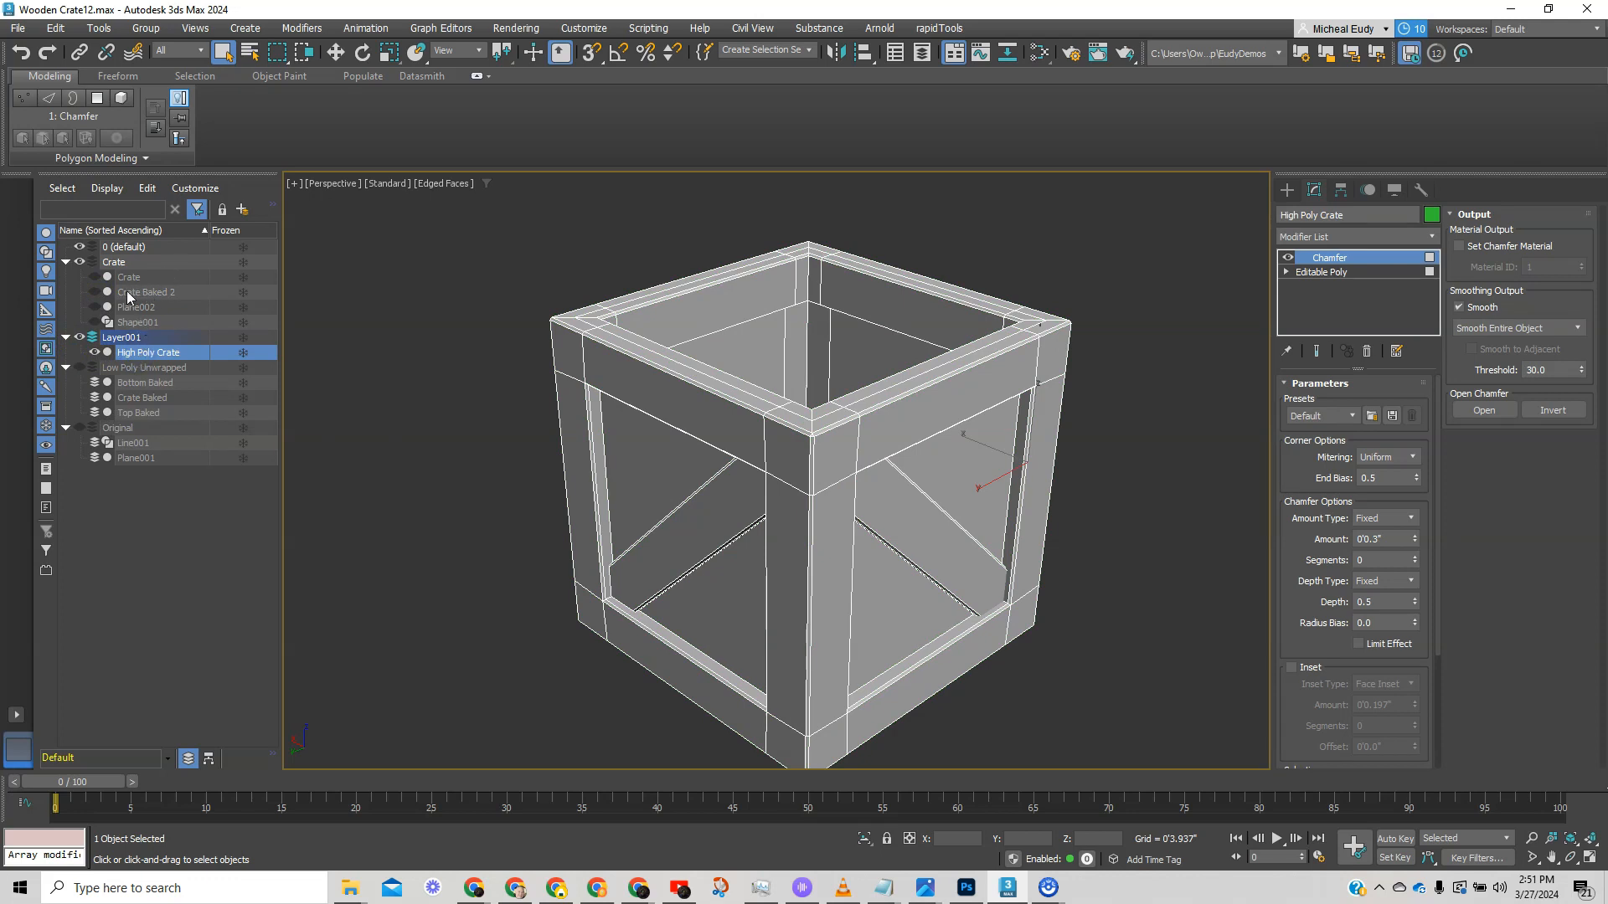
left_click(1367, 350)
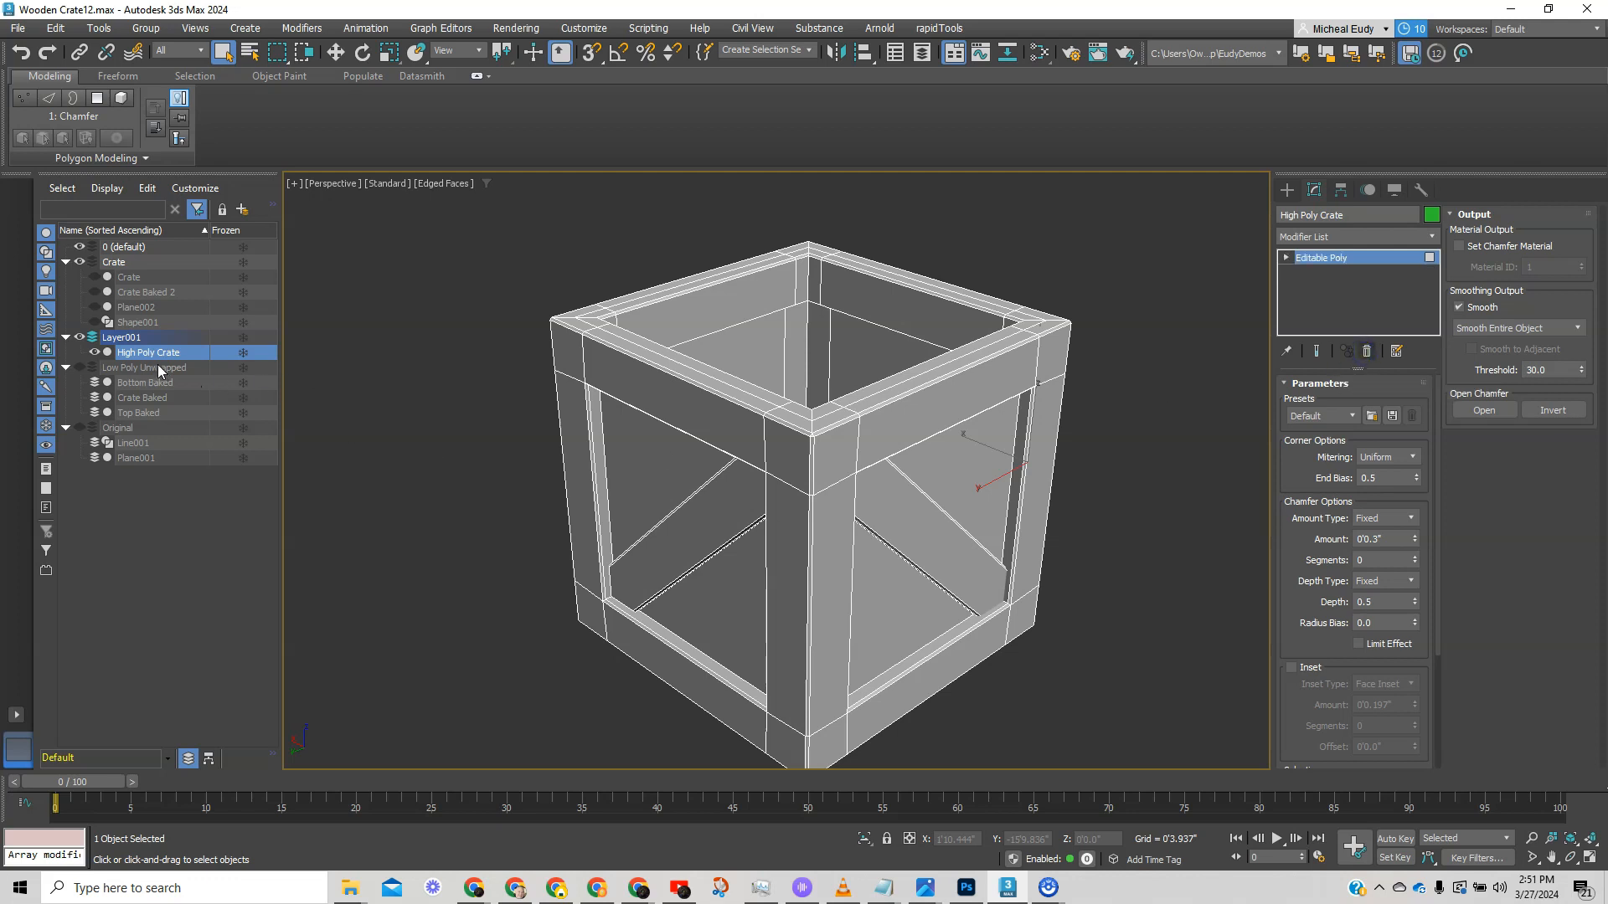
- Rename the new layer as High Poly Crate
key("4")
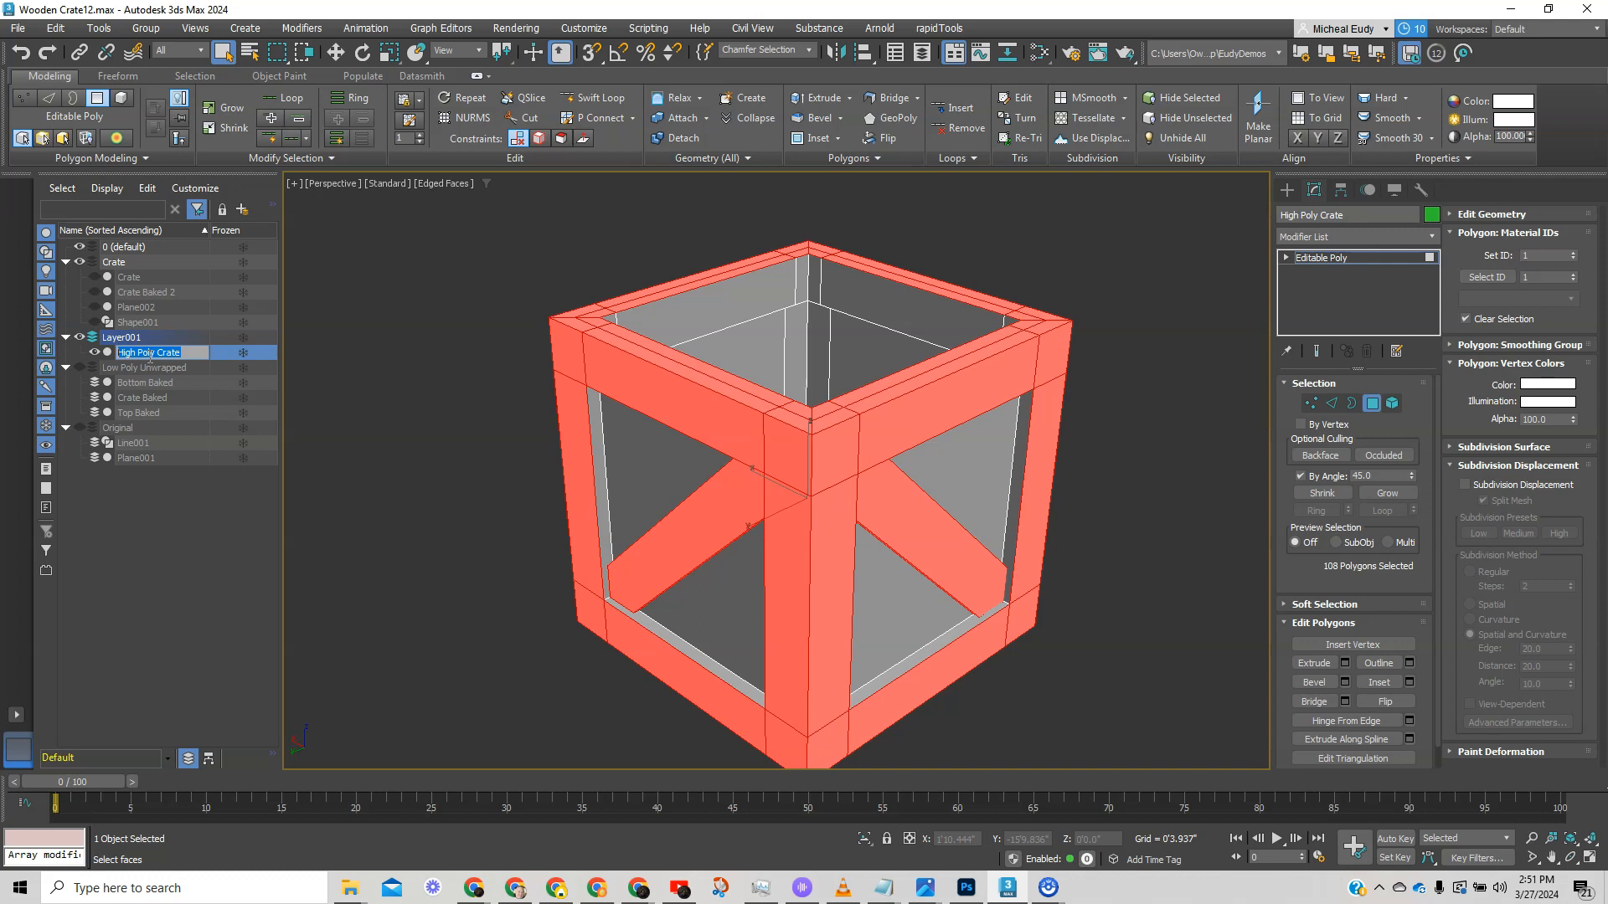
left_click(129, 339)
left_click(118, 337)
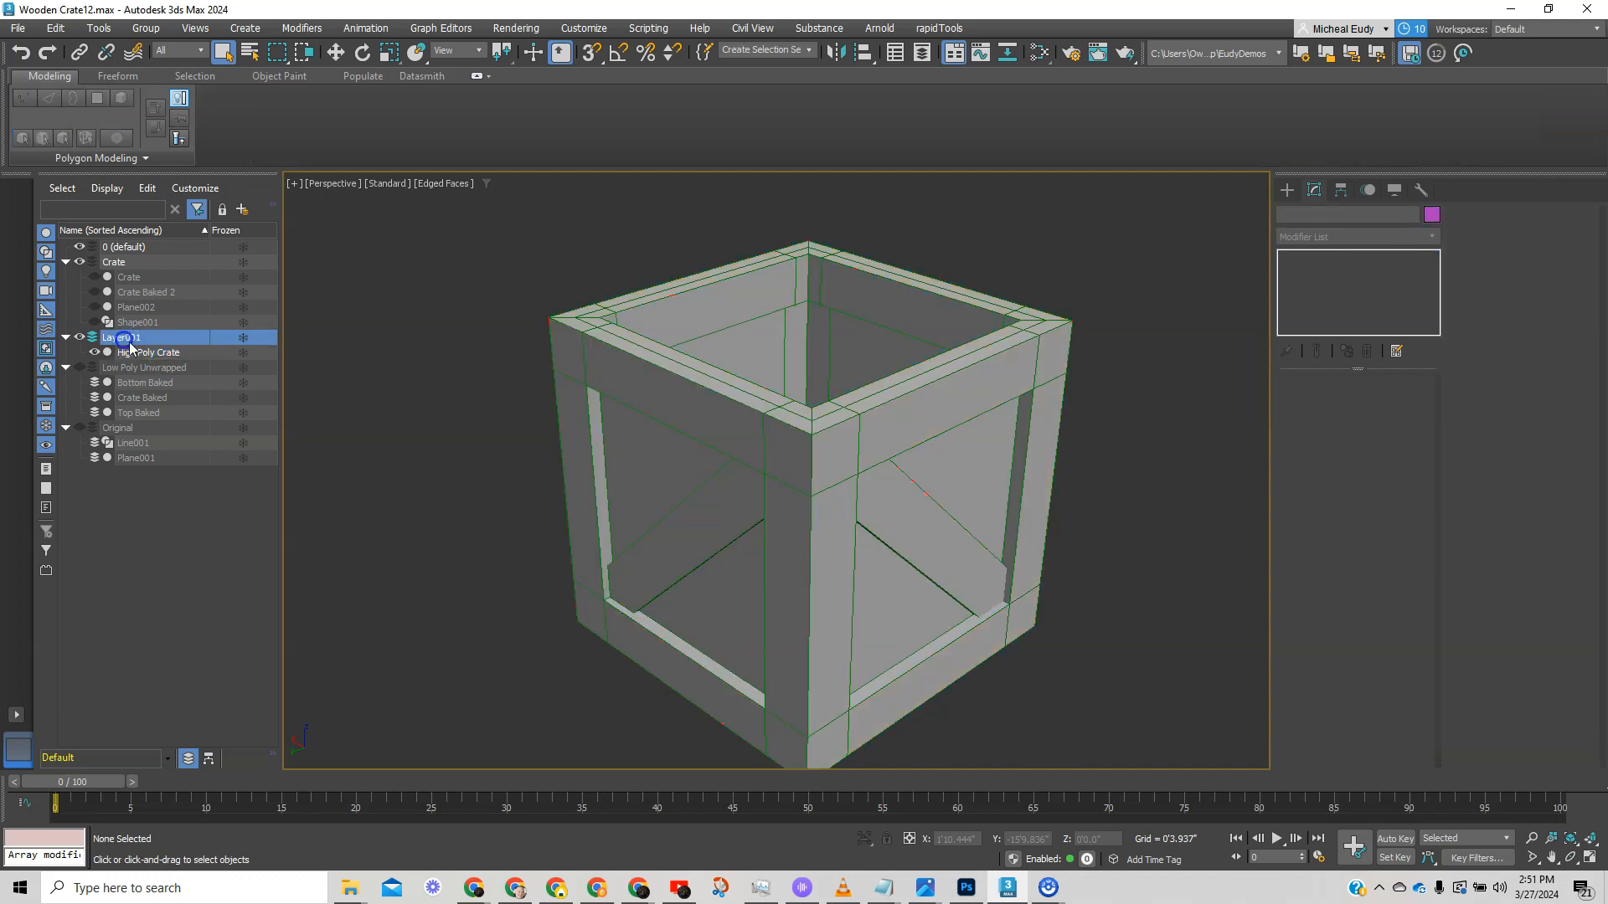
type("High Poly Crate")
key("Return")
- Select the High Poly Crate object, enter polygon level and clear its existing polygon selection in the Top view
left_click(821, 465)
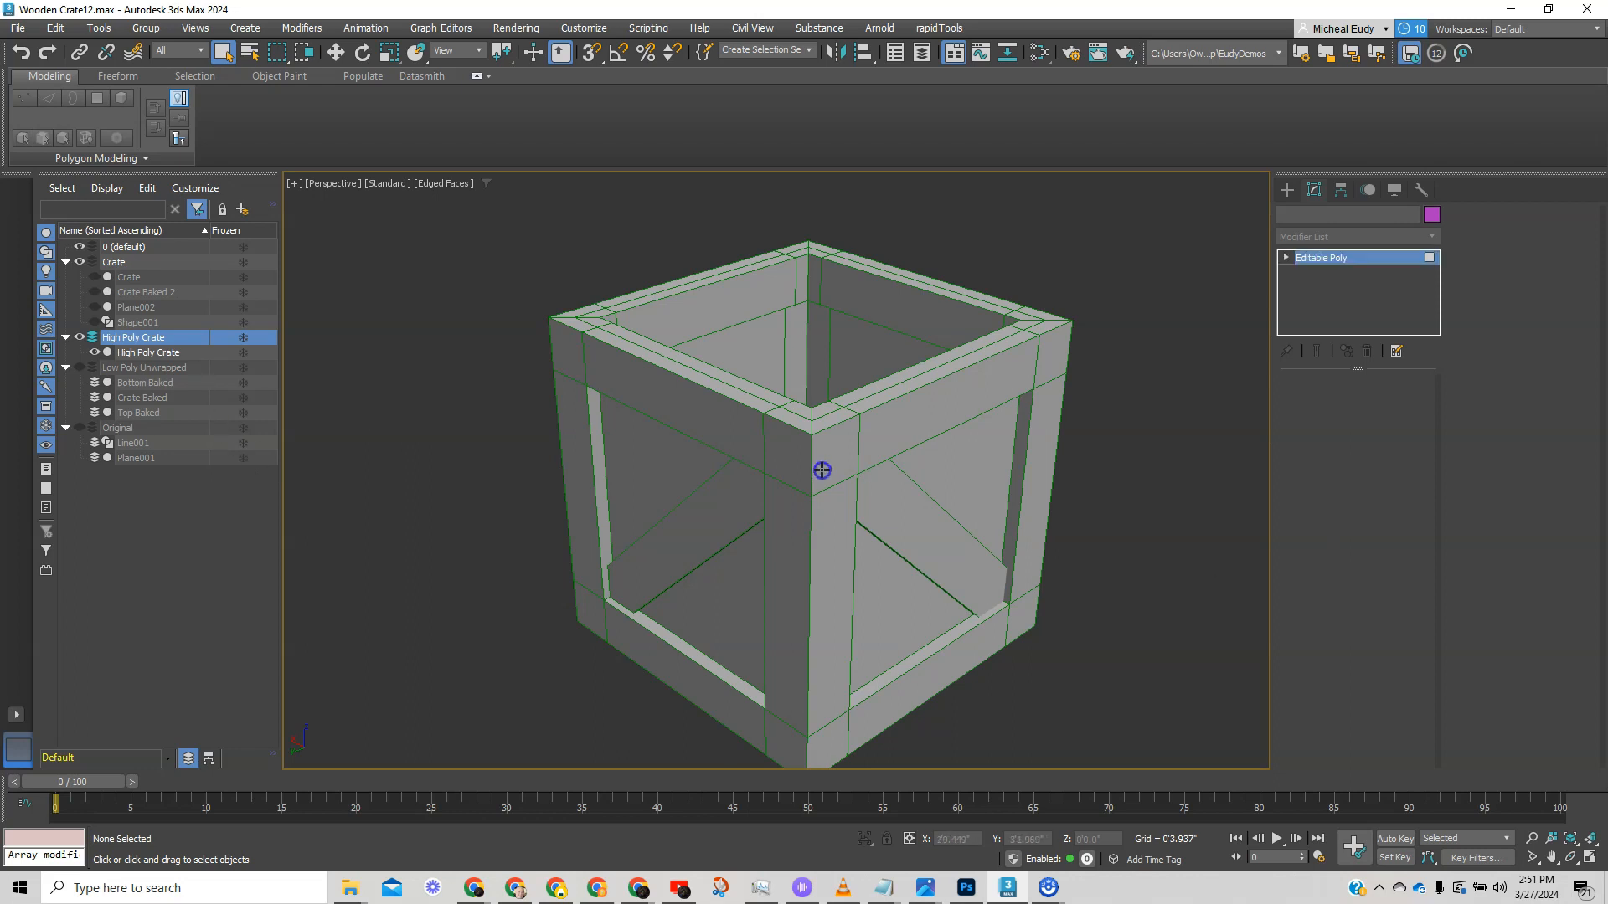
key("4")
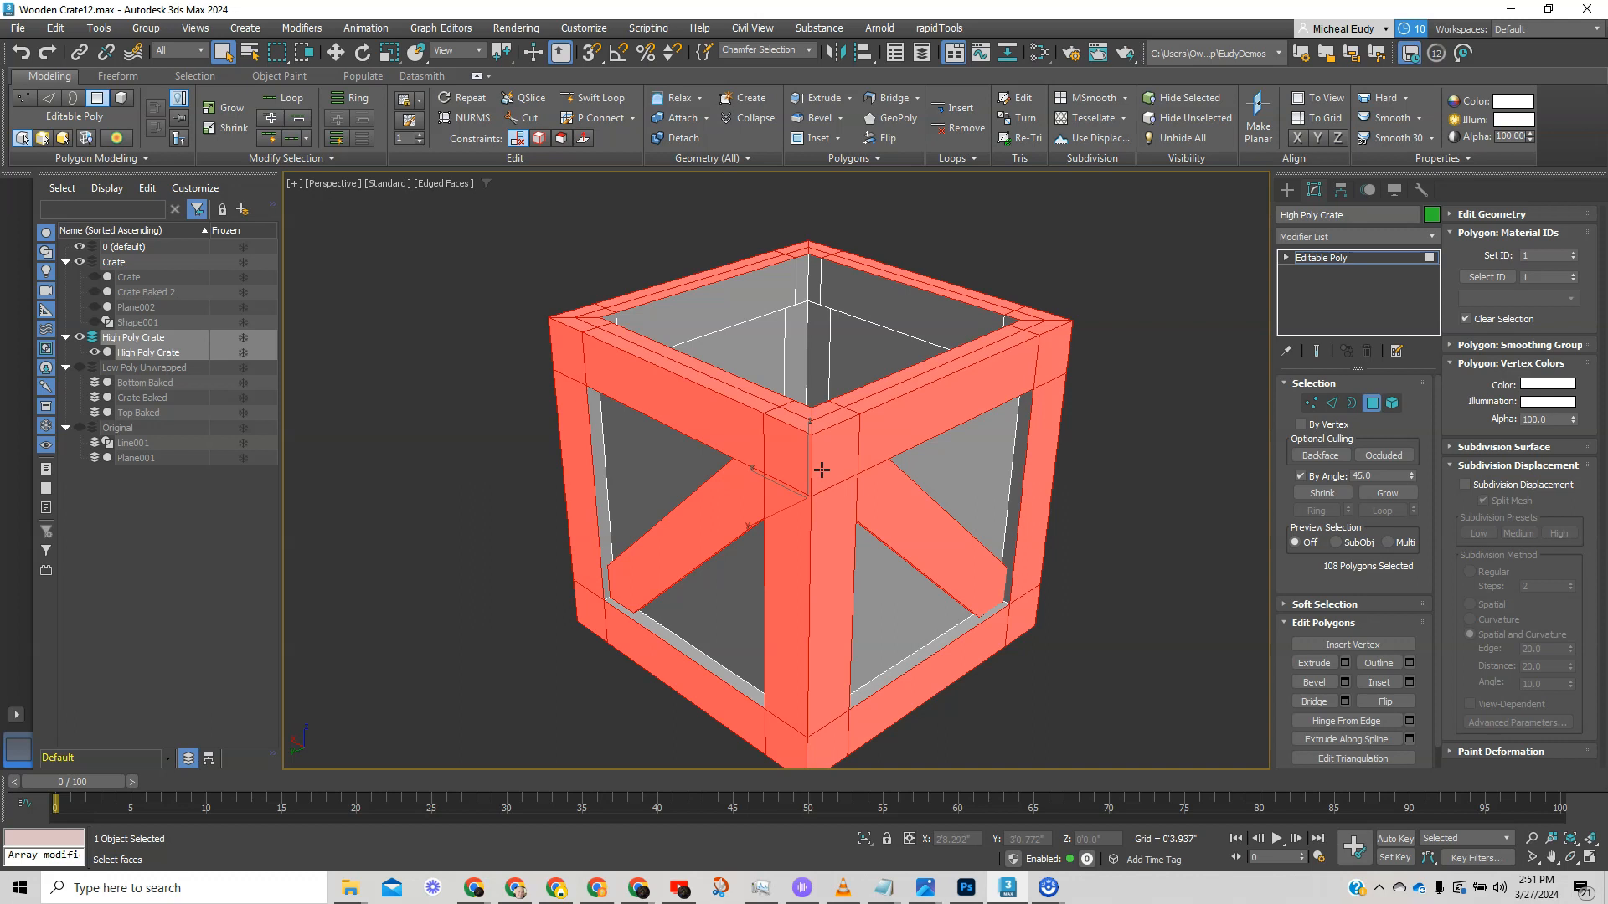
key("f")
key("z")
middle_click_drag(882, 491, 847, 543, "alt")
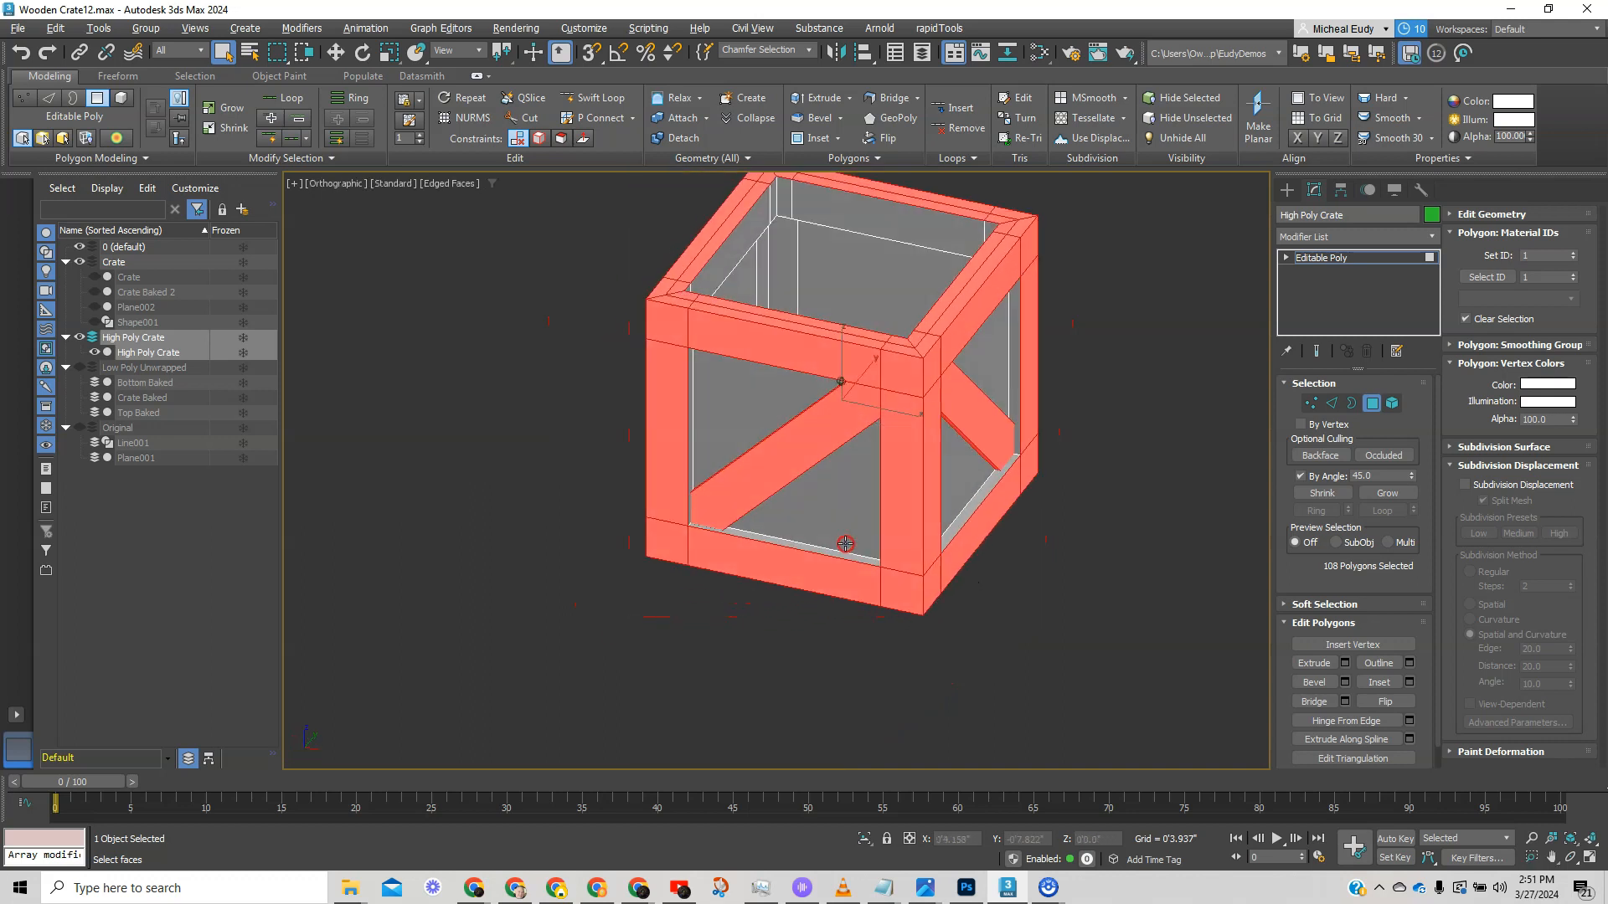
middle_click_drag(902, 380, 899, 475)
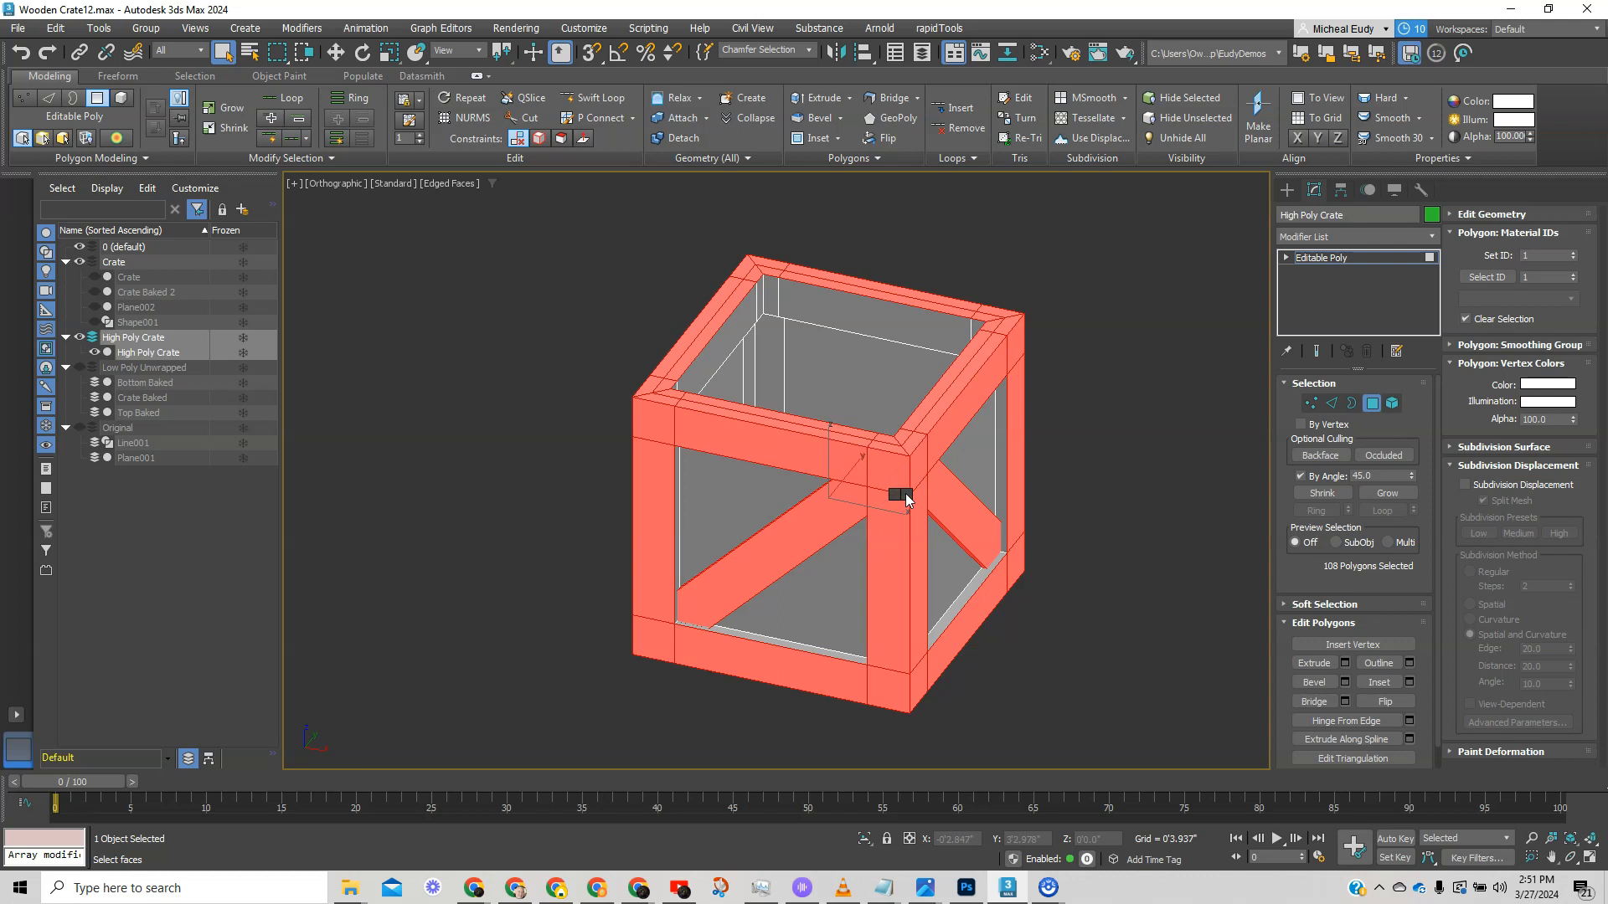
key("t")
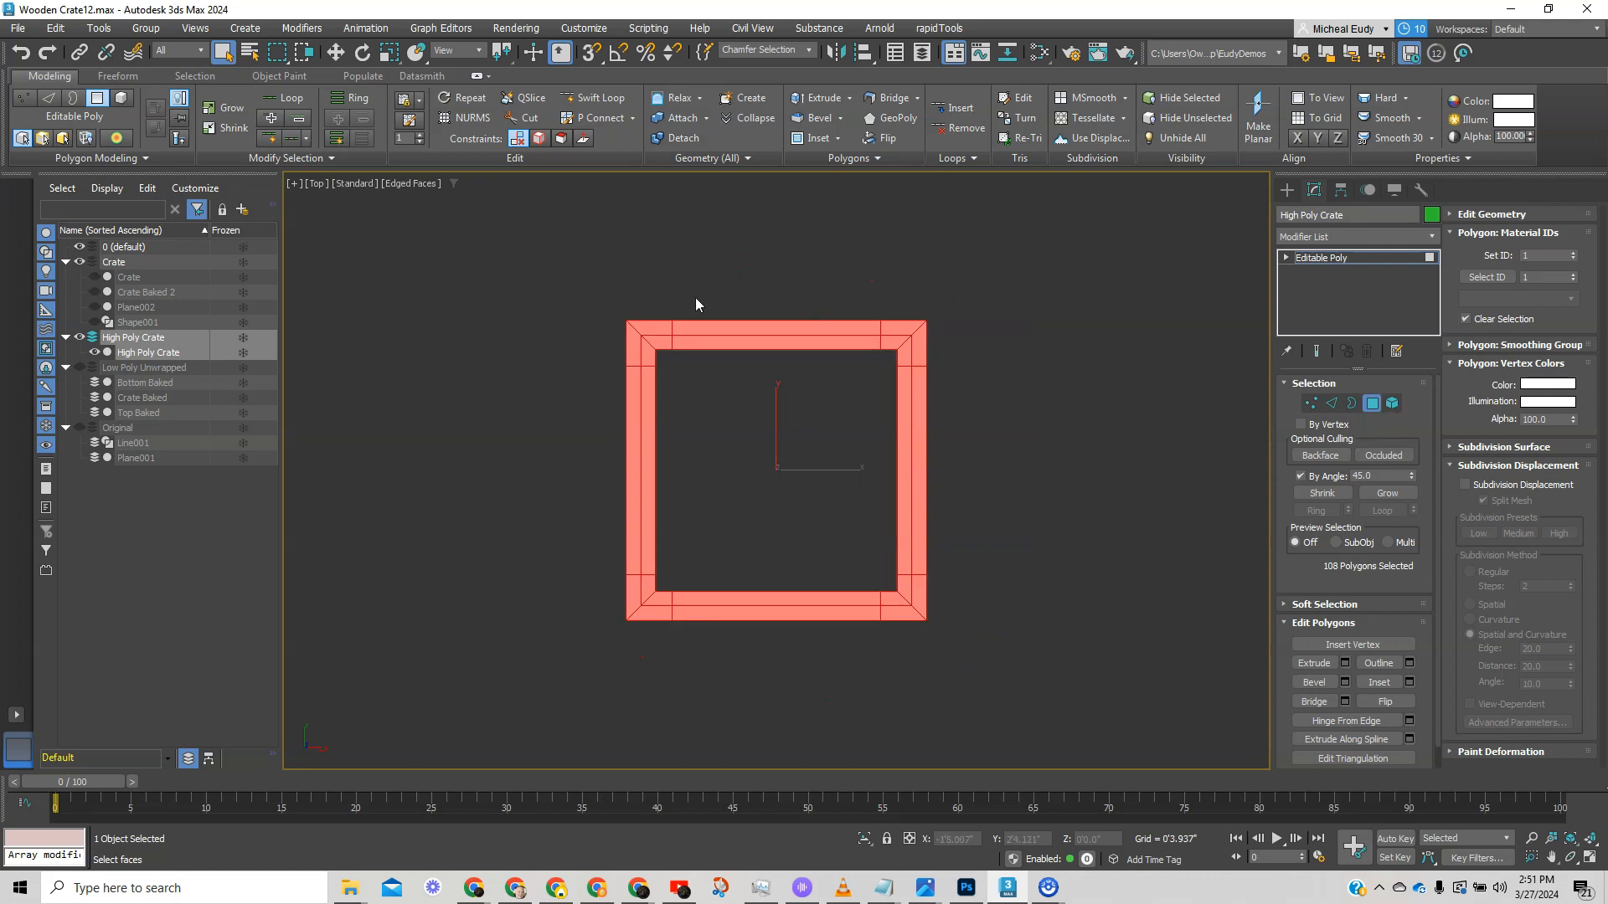
left_click(603, 283)
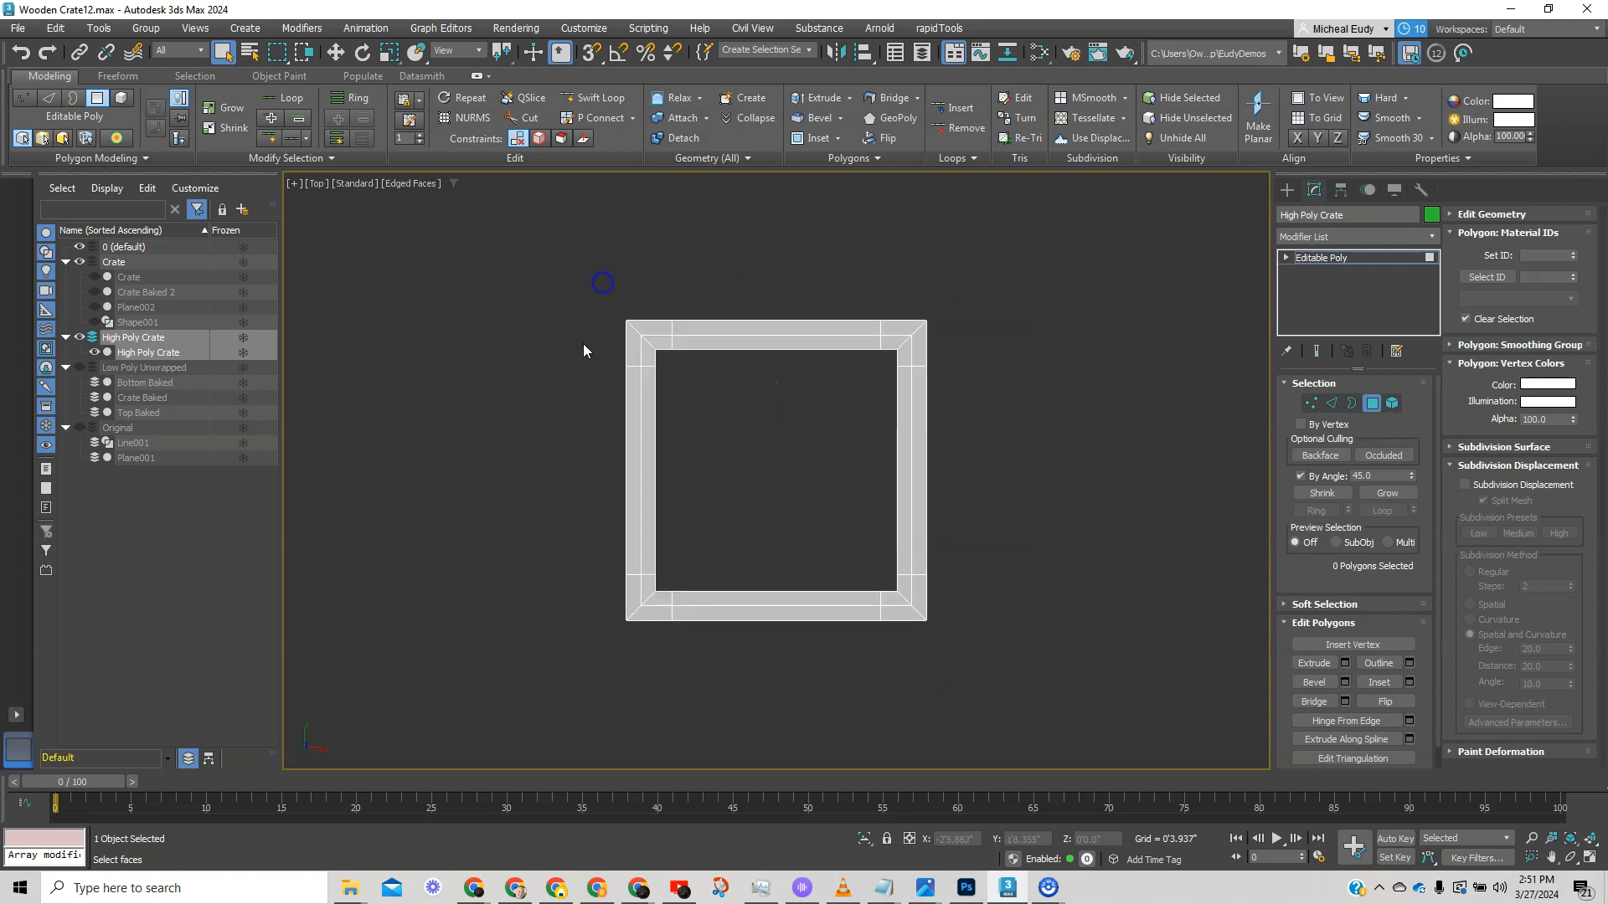
left_click(1372, 403)
left_click(1392, 404)
left_click(913, 497)
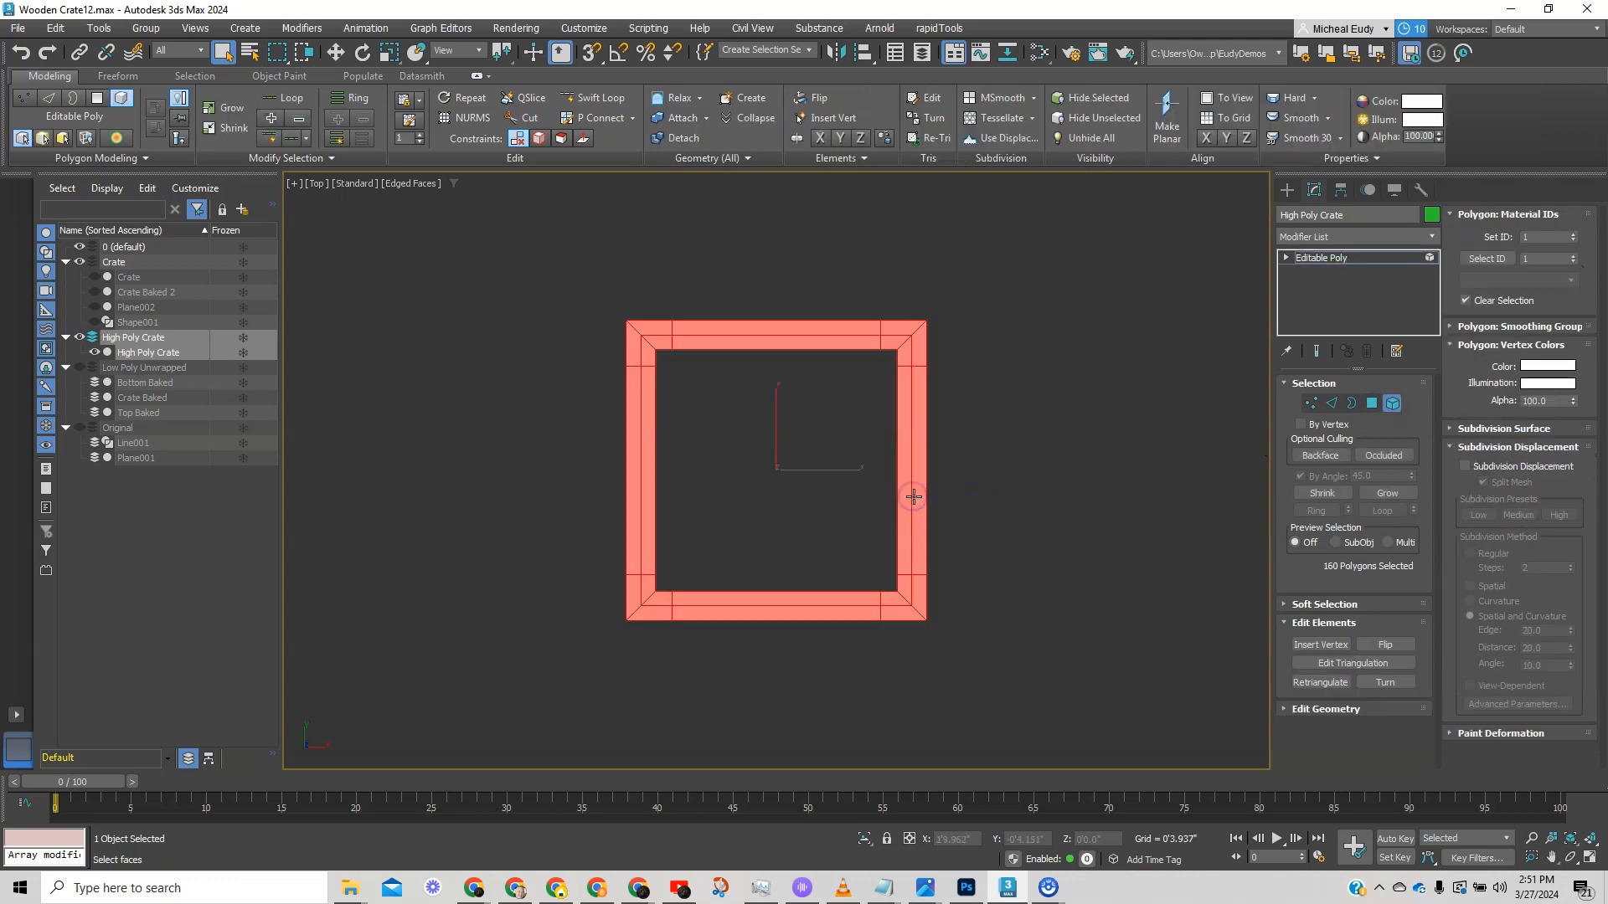
key("g")
middle_click_drag(988, 519, 876, 539, "alt")
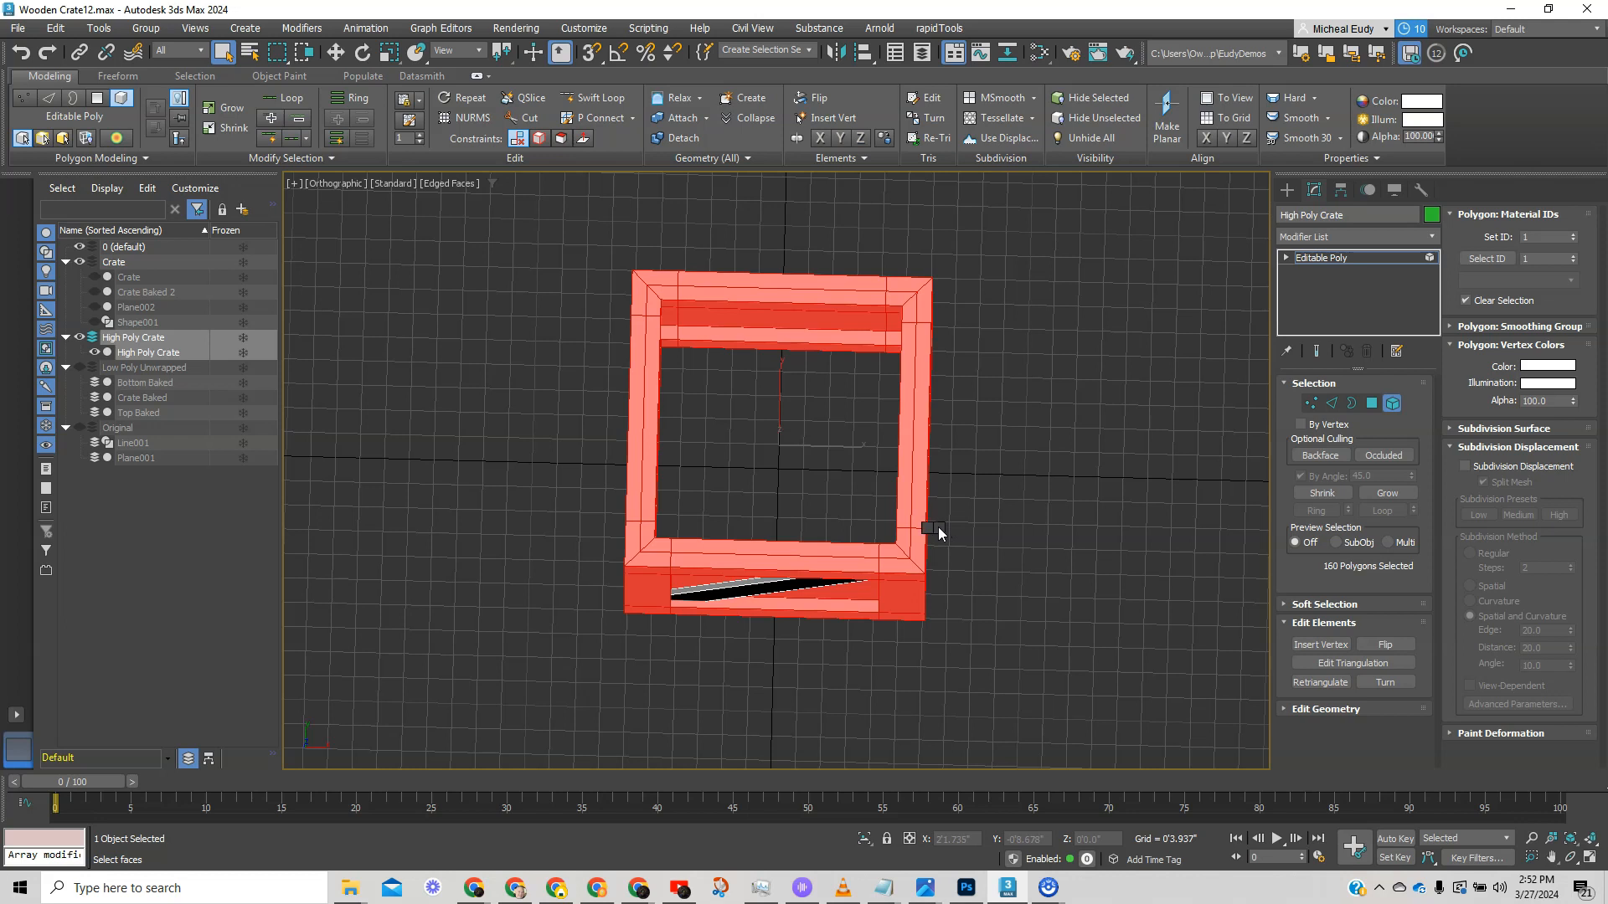
key("t")
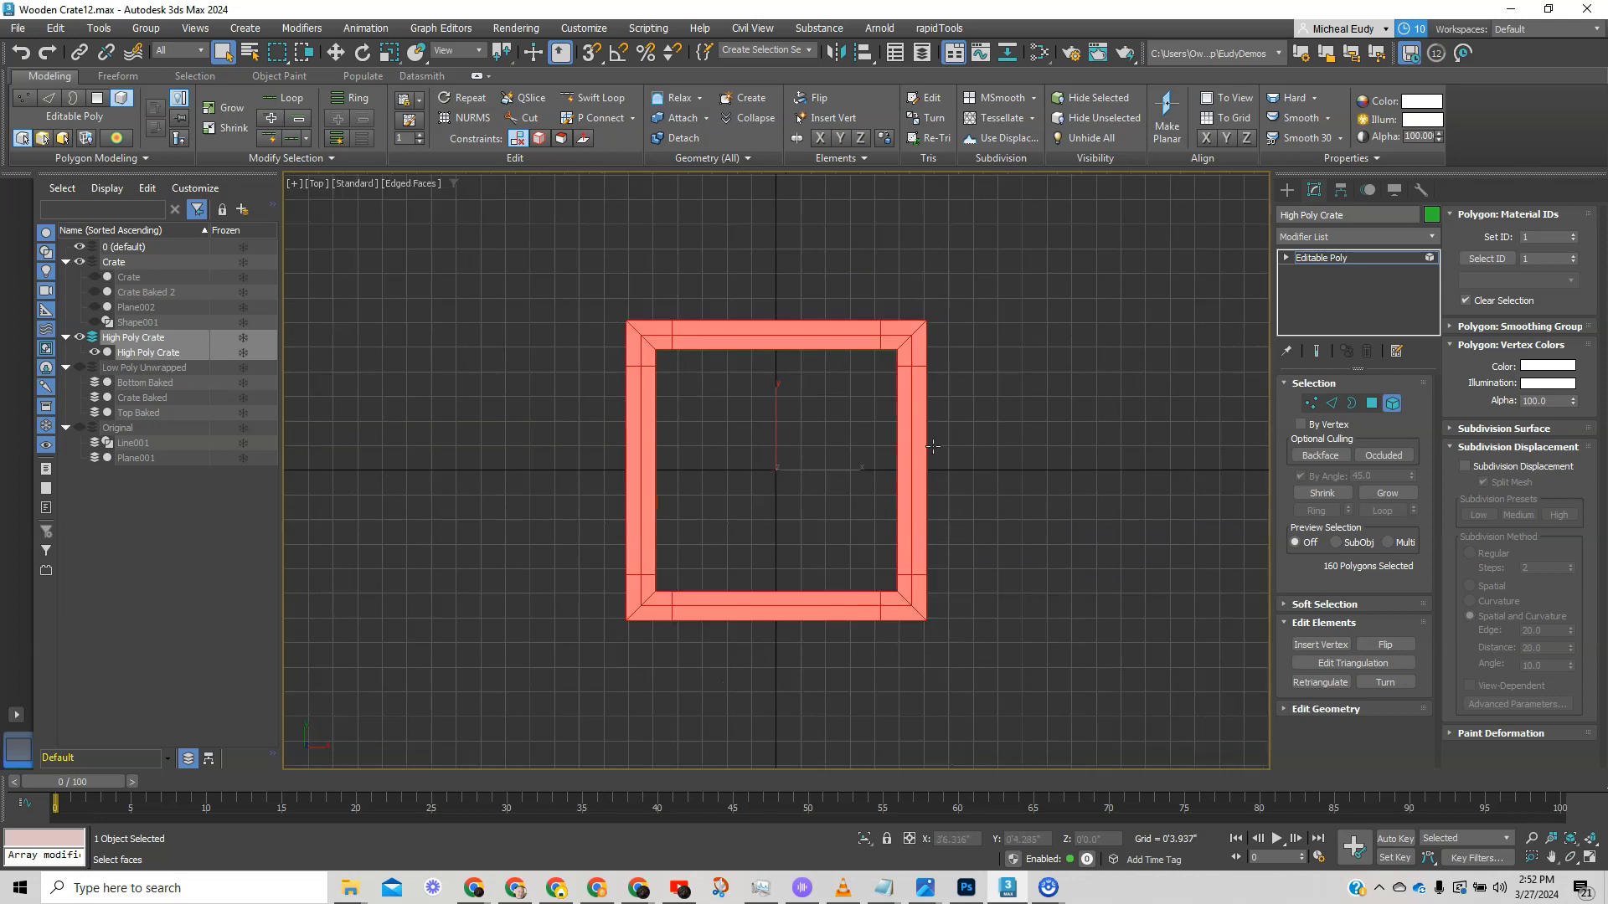
left_click(1008, 437)
- Turn off By Angle selection and delete all polygons of High Poly Crate except those of its front side
left_click(1372, 403)
left_click_drag(442, 292, 997, 589)
left_click(1301, 476)
left_click(1148, 480)
left_click_drag(488, 256, 965, 592)
middle_click_drag(874, 605, 765, 410, "alt")
middle_click_drag(793, 333, 781, 452)
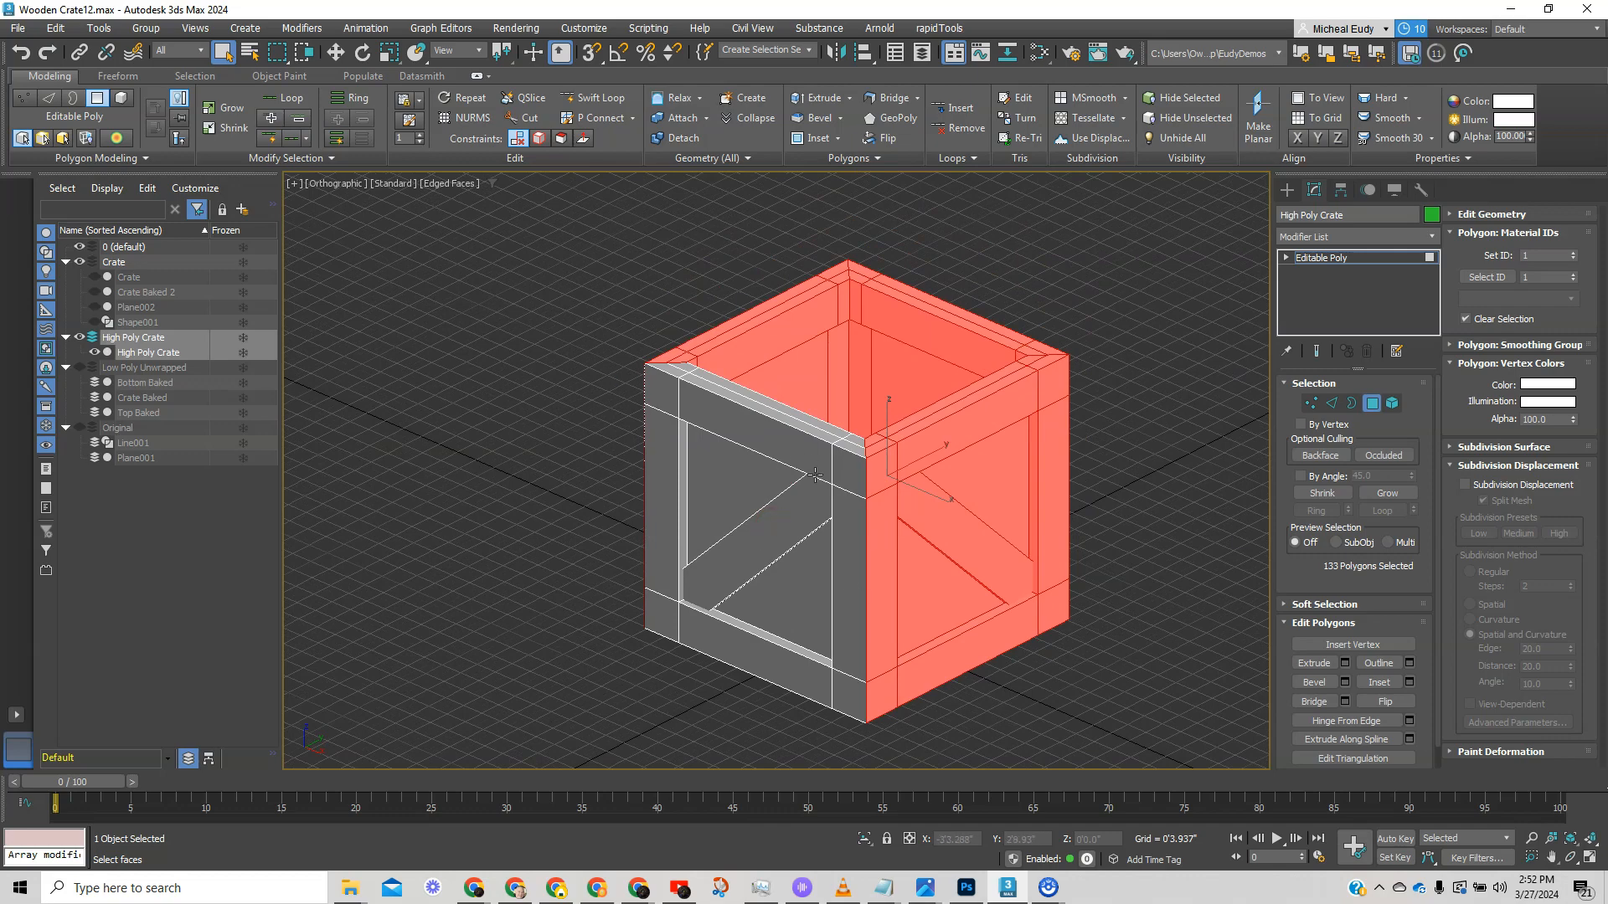
middle_click_drag(729, 572, 823, 549, "alt")
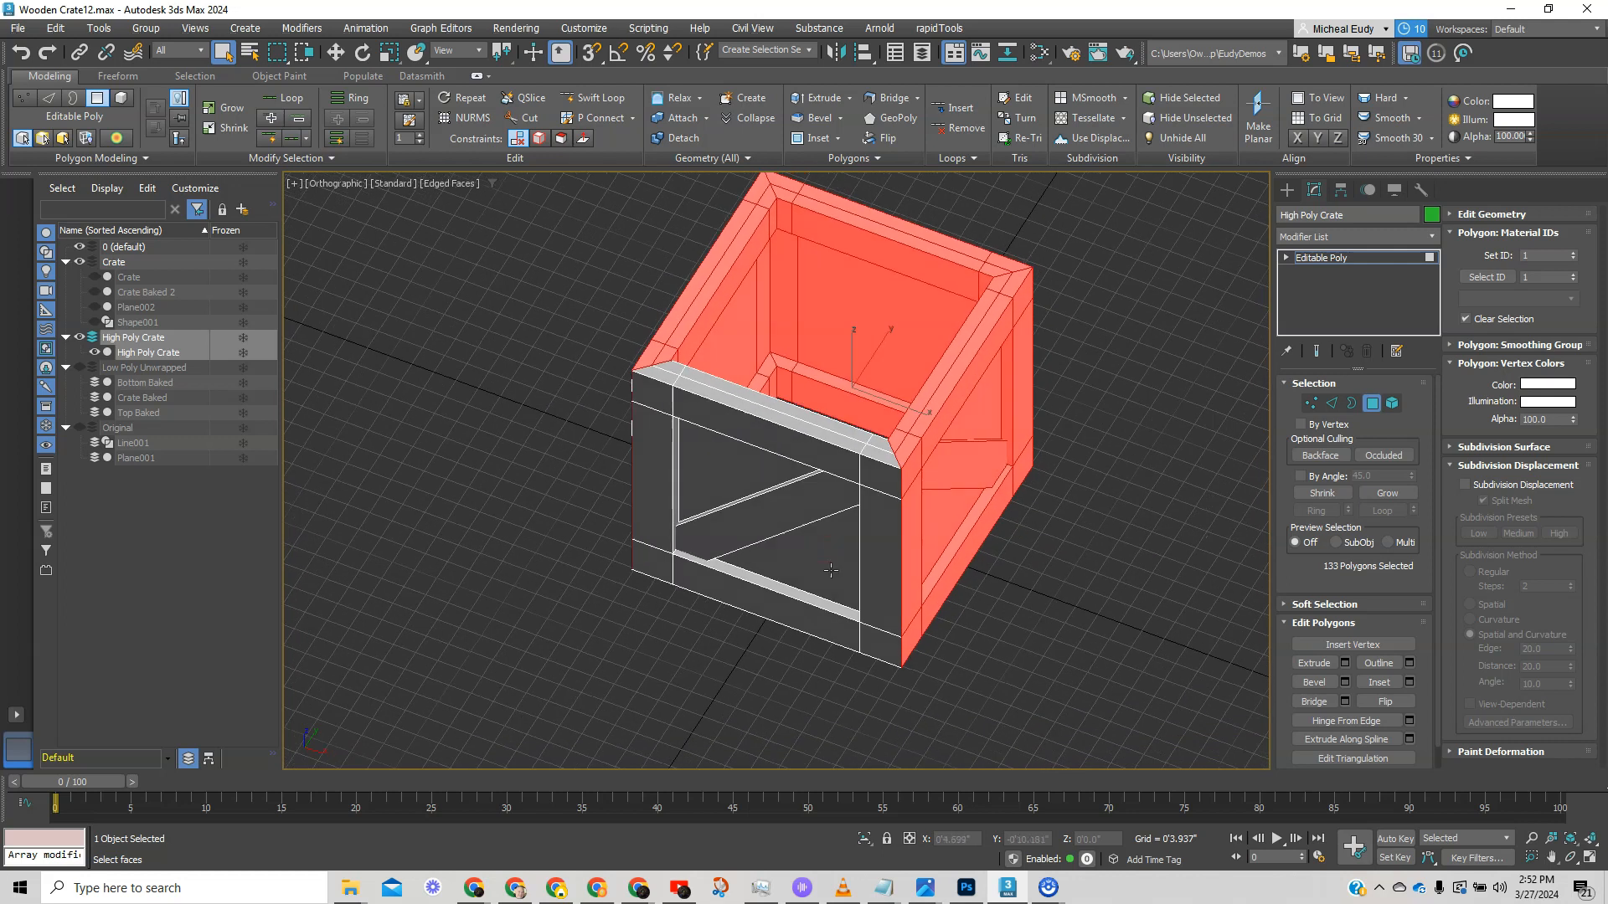
key("Delete")
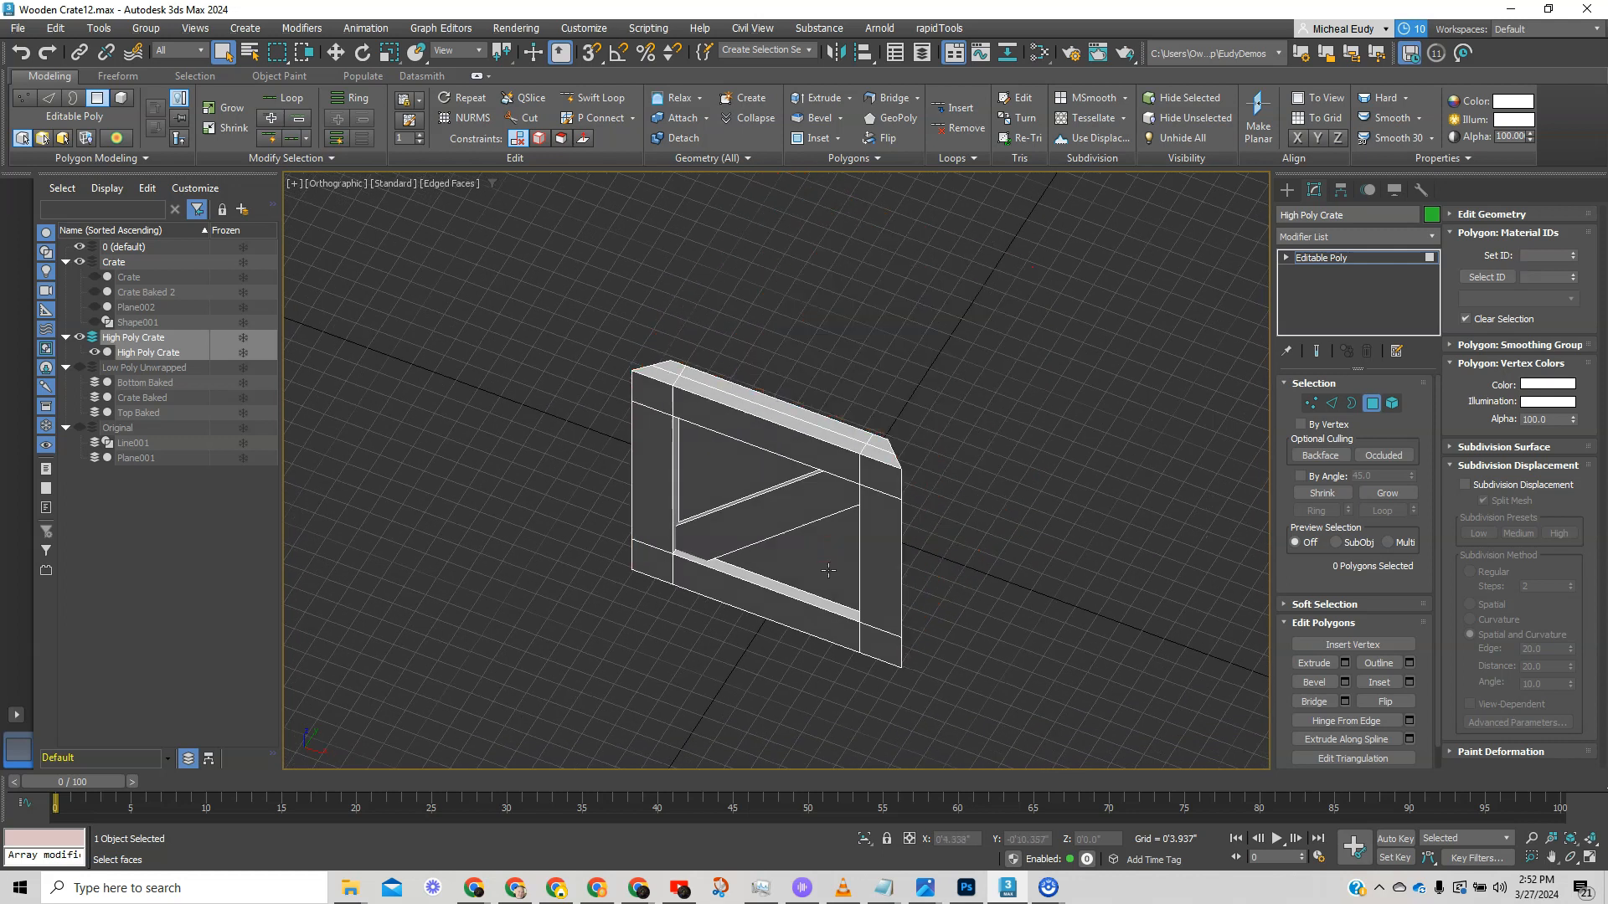
- Select all polygons of the bottom board on the remaining front panel, including the narrow faces along its upper edge
key("4")
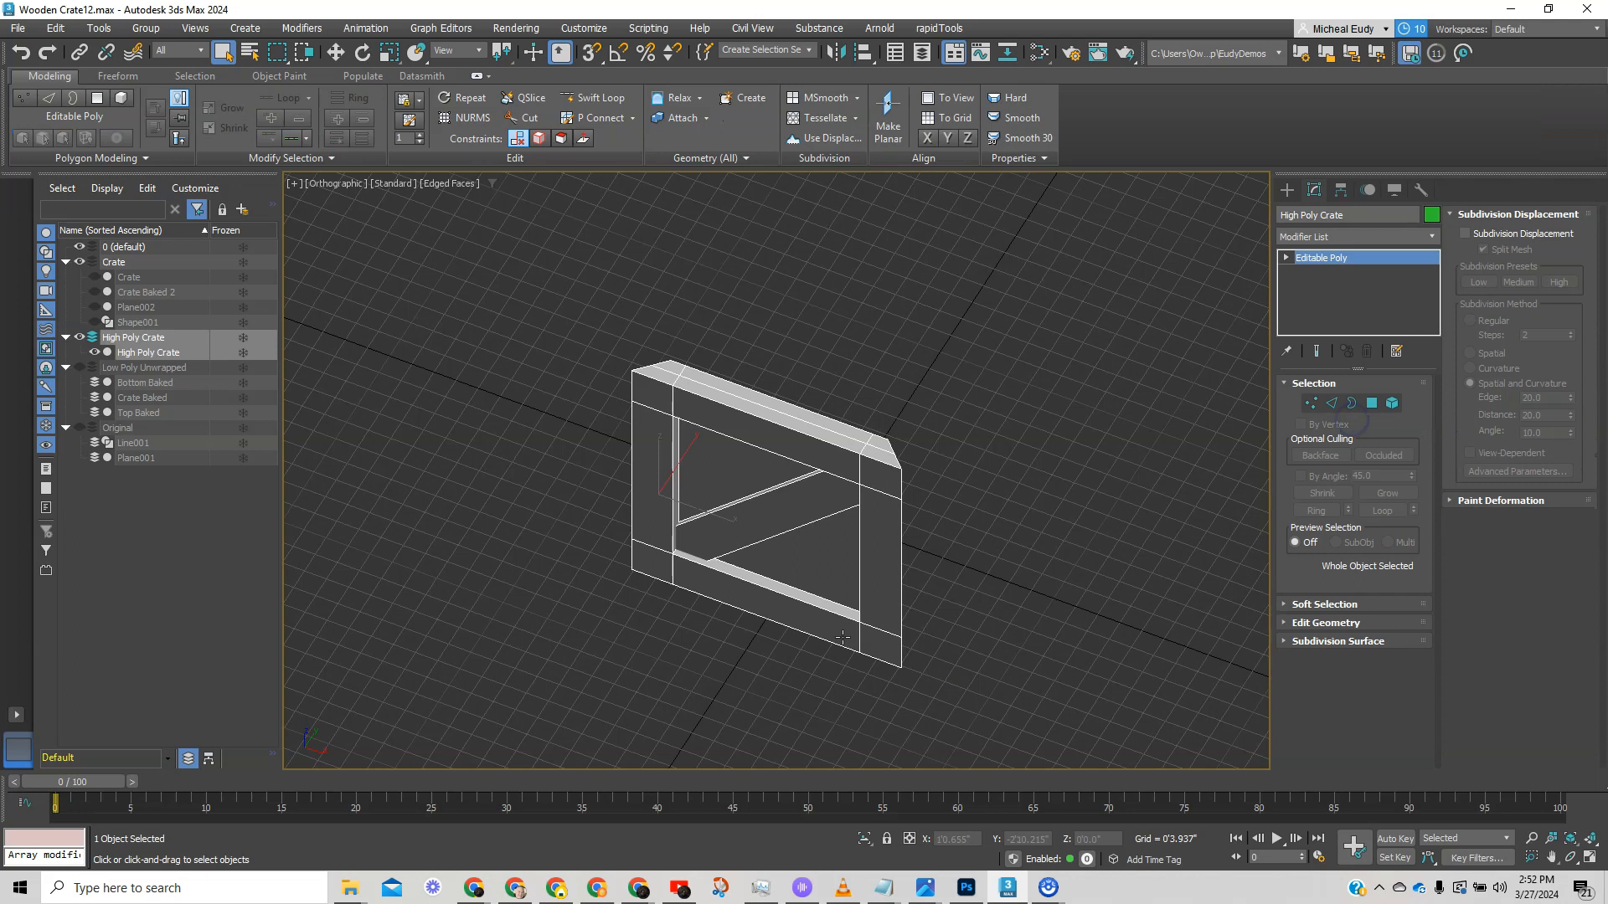
key("f")
middle_click_drag(823, 444, 840, 586)
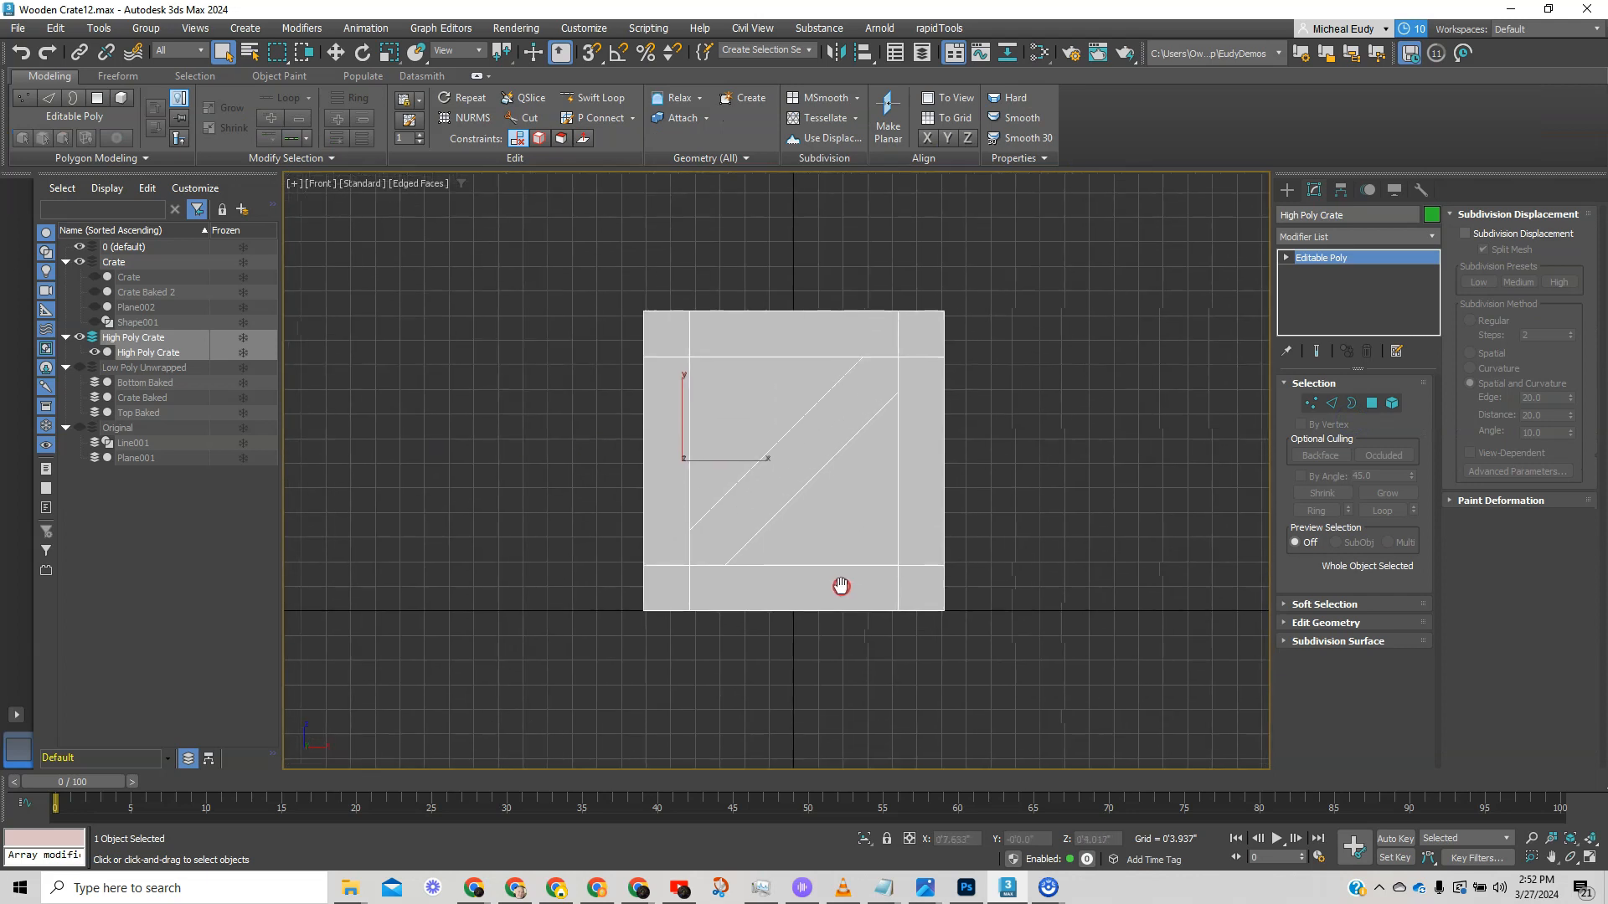
left_click(1371, 403)
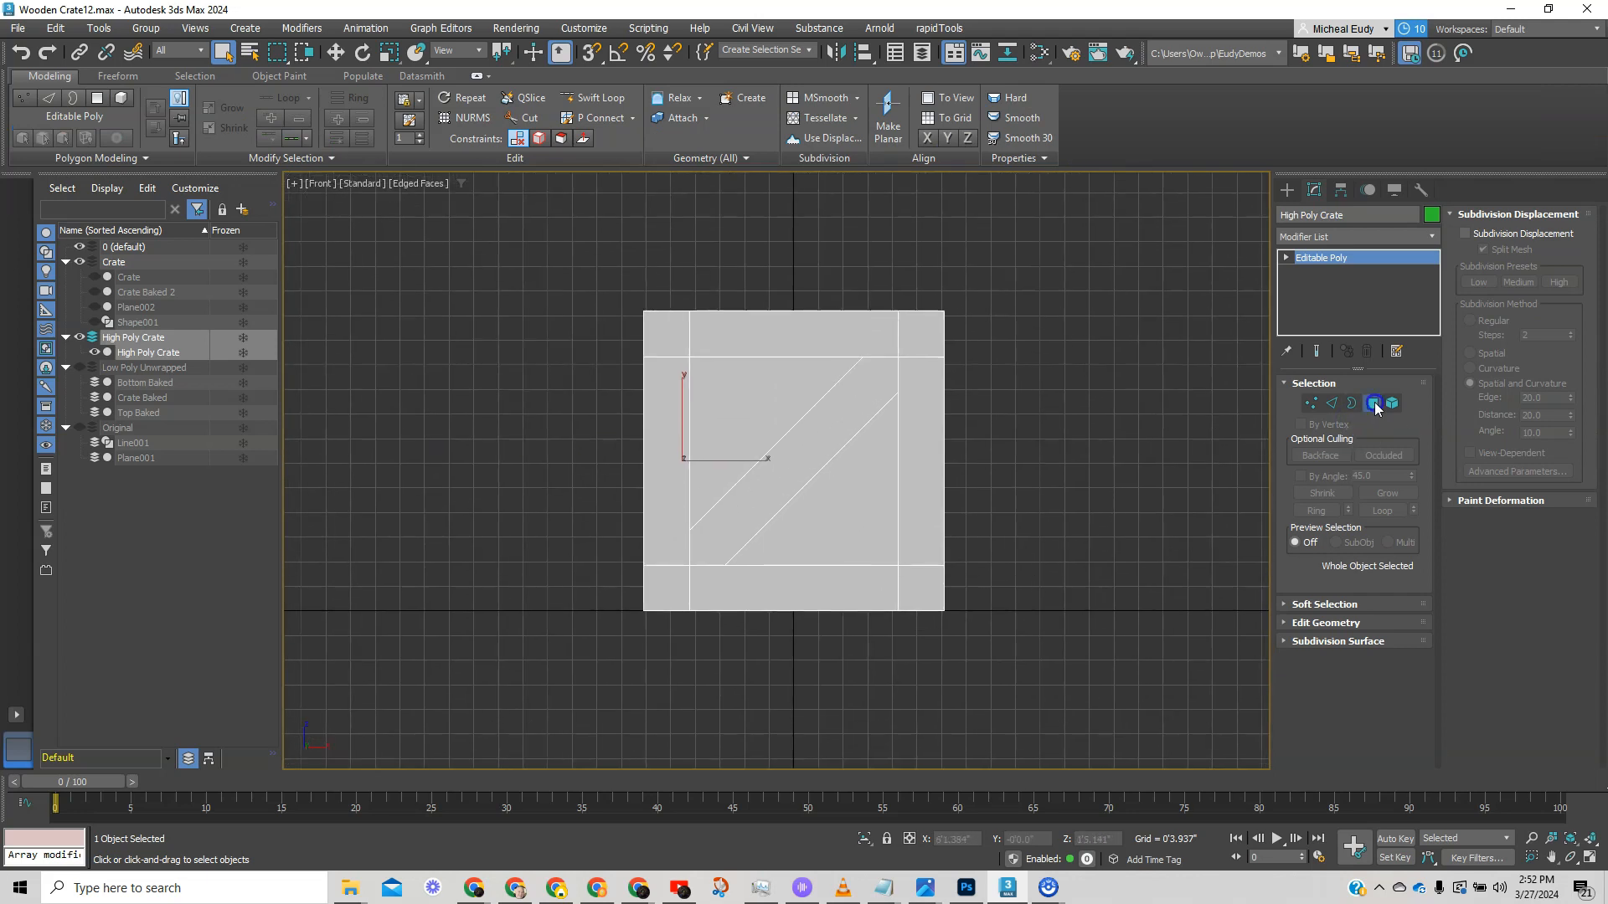
left_click_drag(1040, 623, 584, 581)
middle_click_drag(738, 557, 718, 618, "alt")
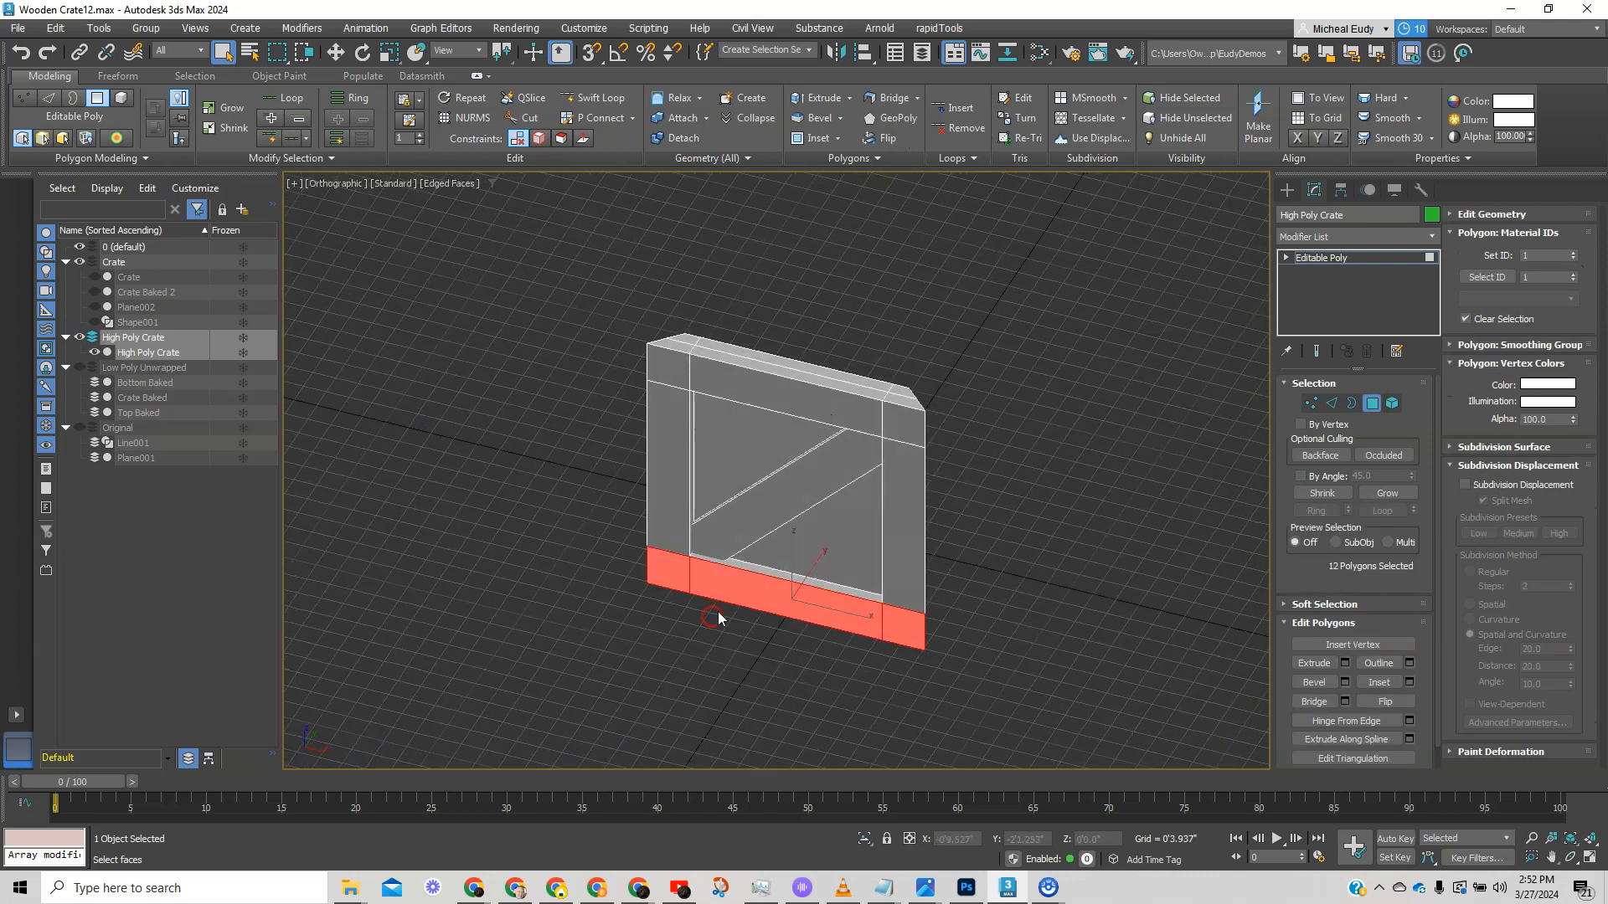
left_click(787, 576, "ctrl")
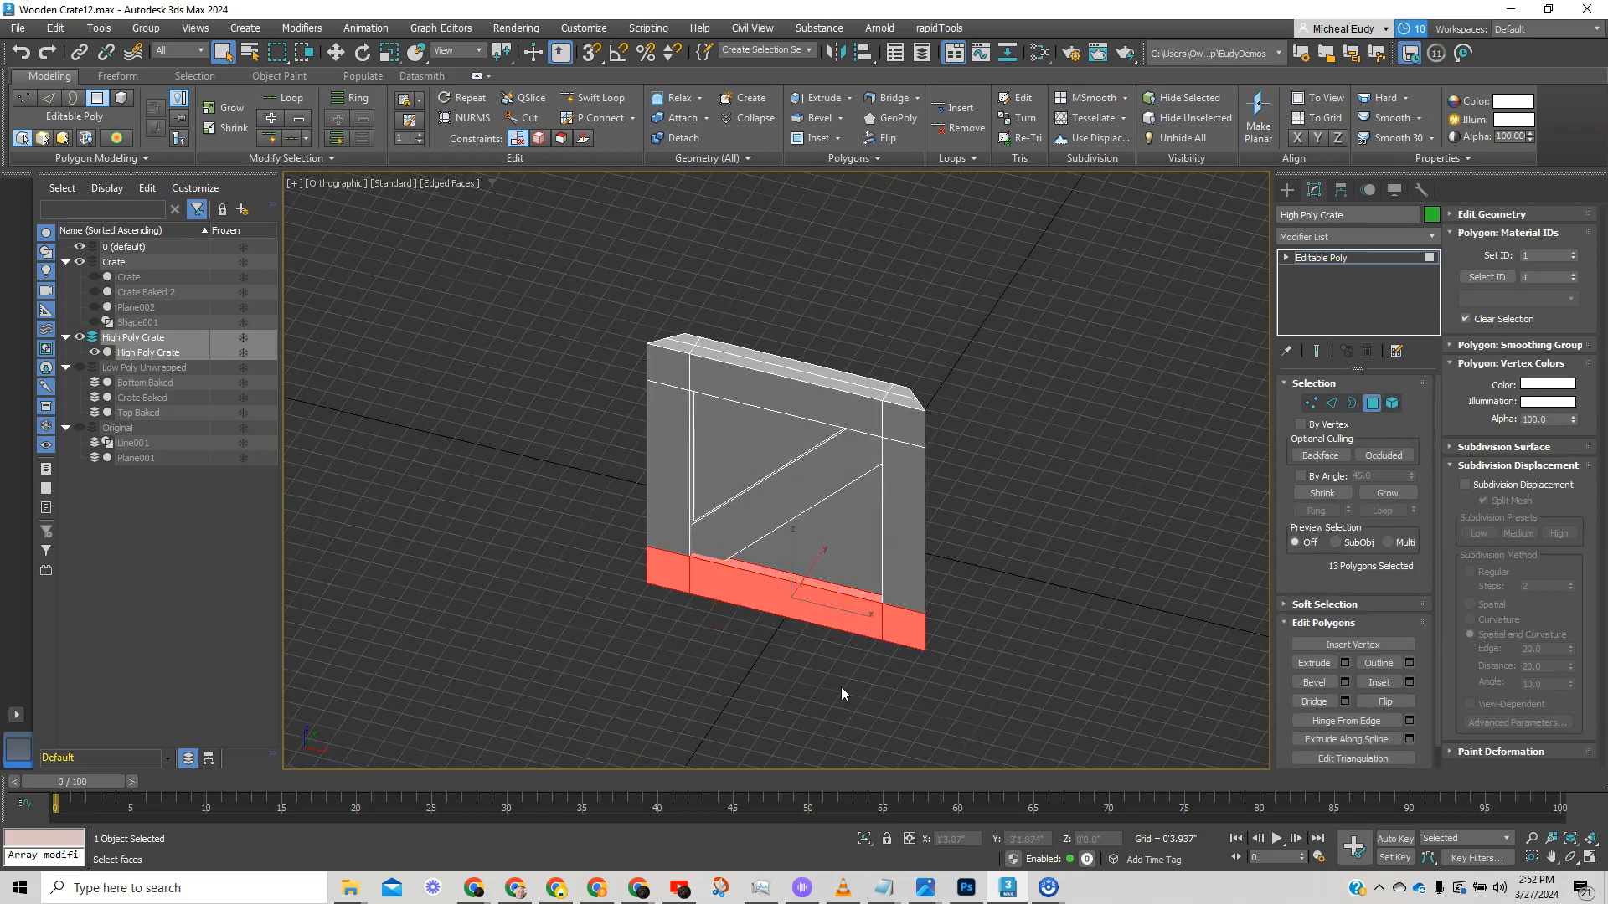
middle_click_drag(840, 687, 918, 636, "alt")
scroll(918, 636, "up", 5)
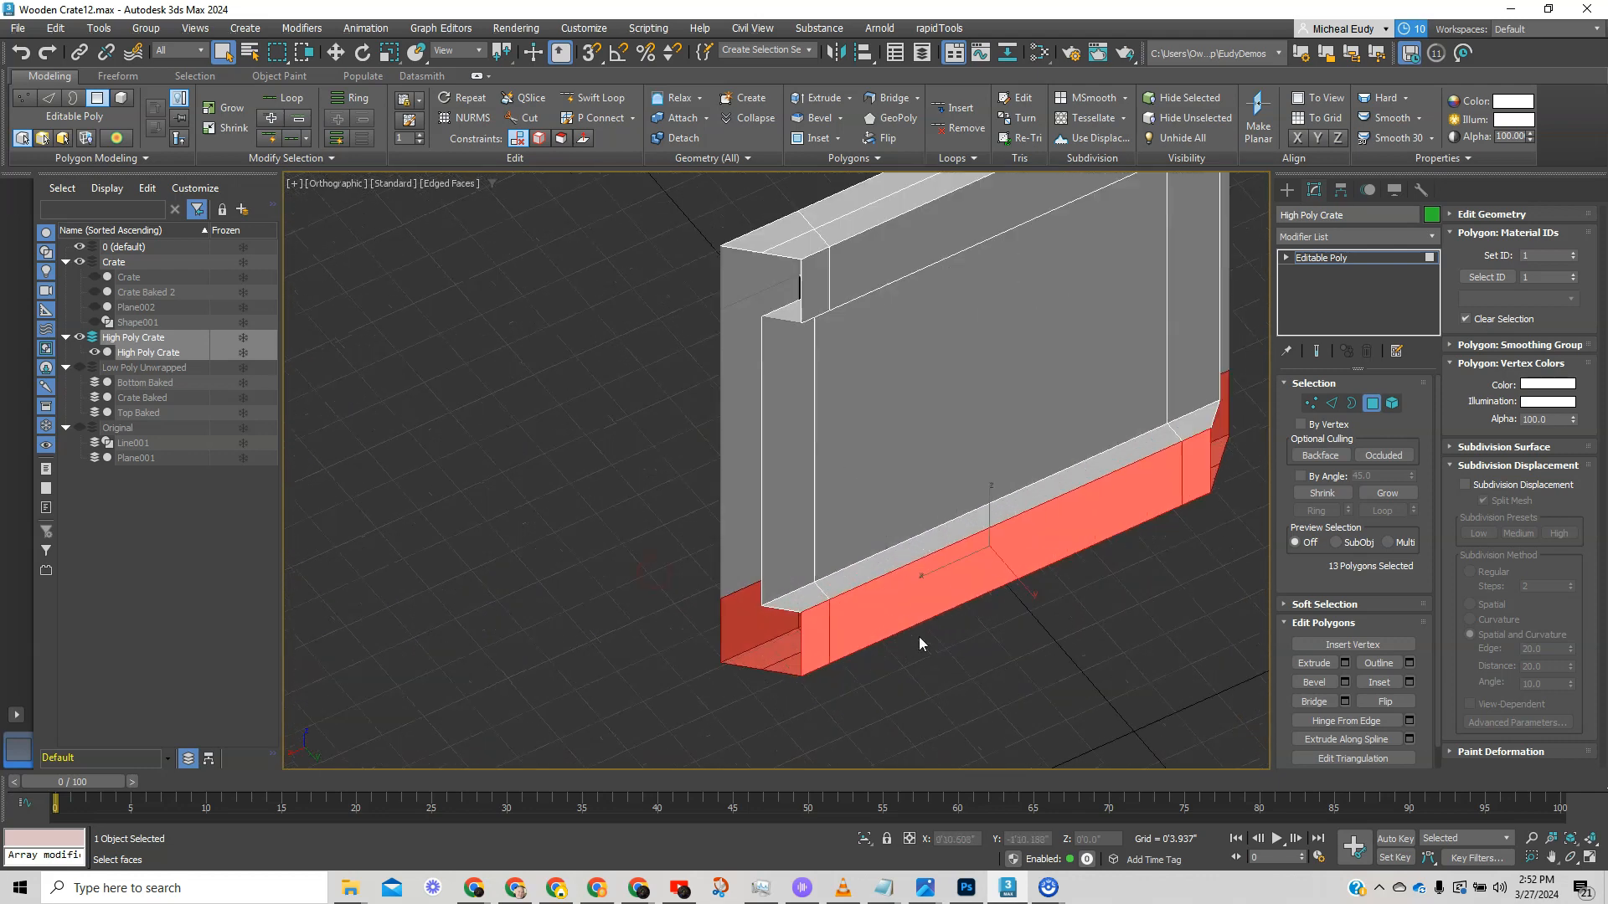
left_click(792, 599, "ctrl")
left_click(856, 583, "ctrl")
left_click(1195, 427, "ctrl")
middle_click_drag(1195, 427, 995, 569, "alt")
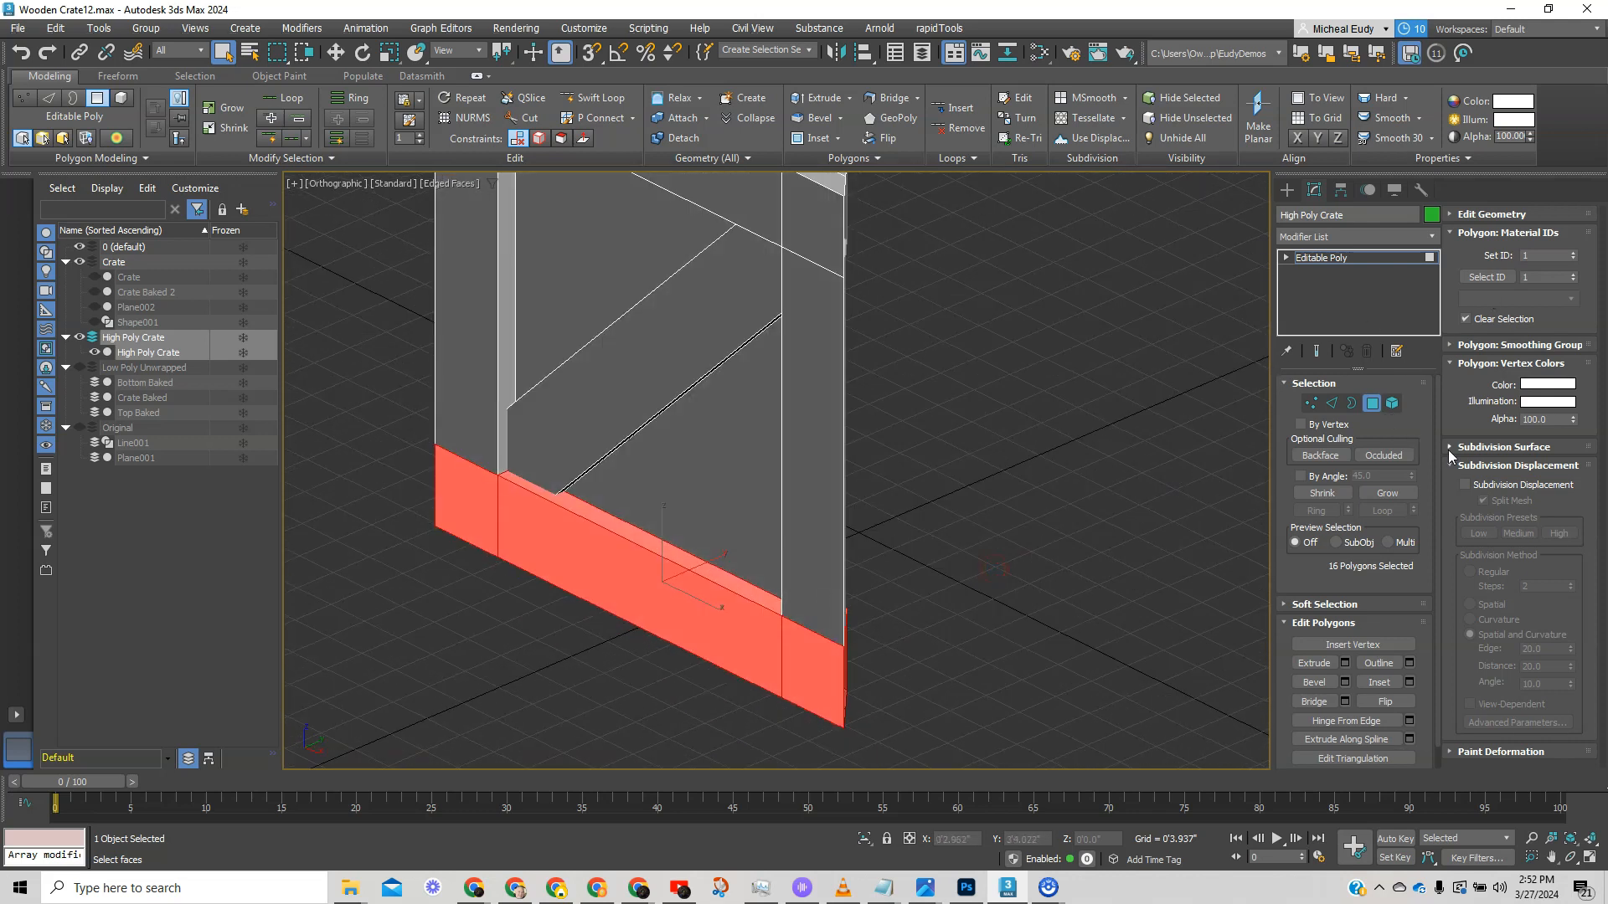
- Detach the selected bottom board polygons as a separate object with the default name and leave polygon level
left_click(1508, 233)
left_click(1491, 214)
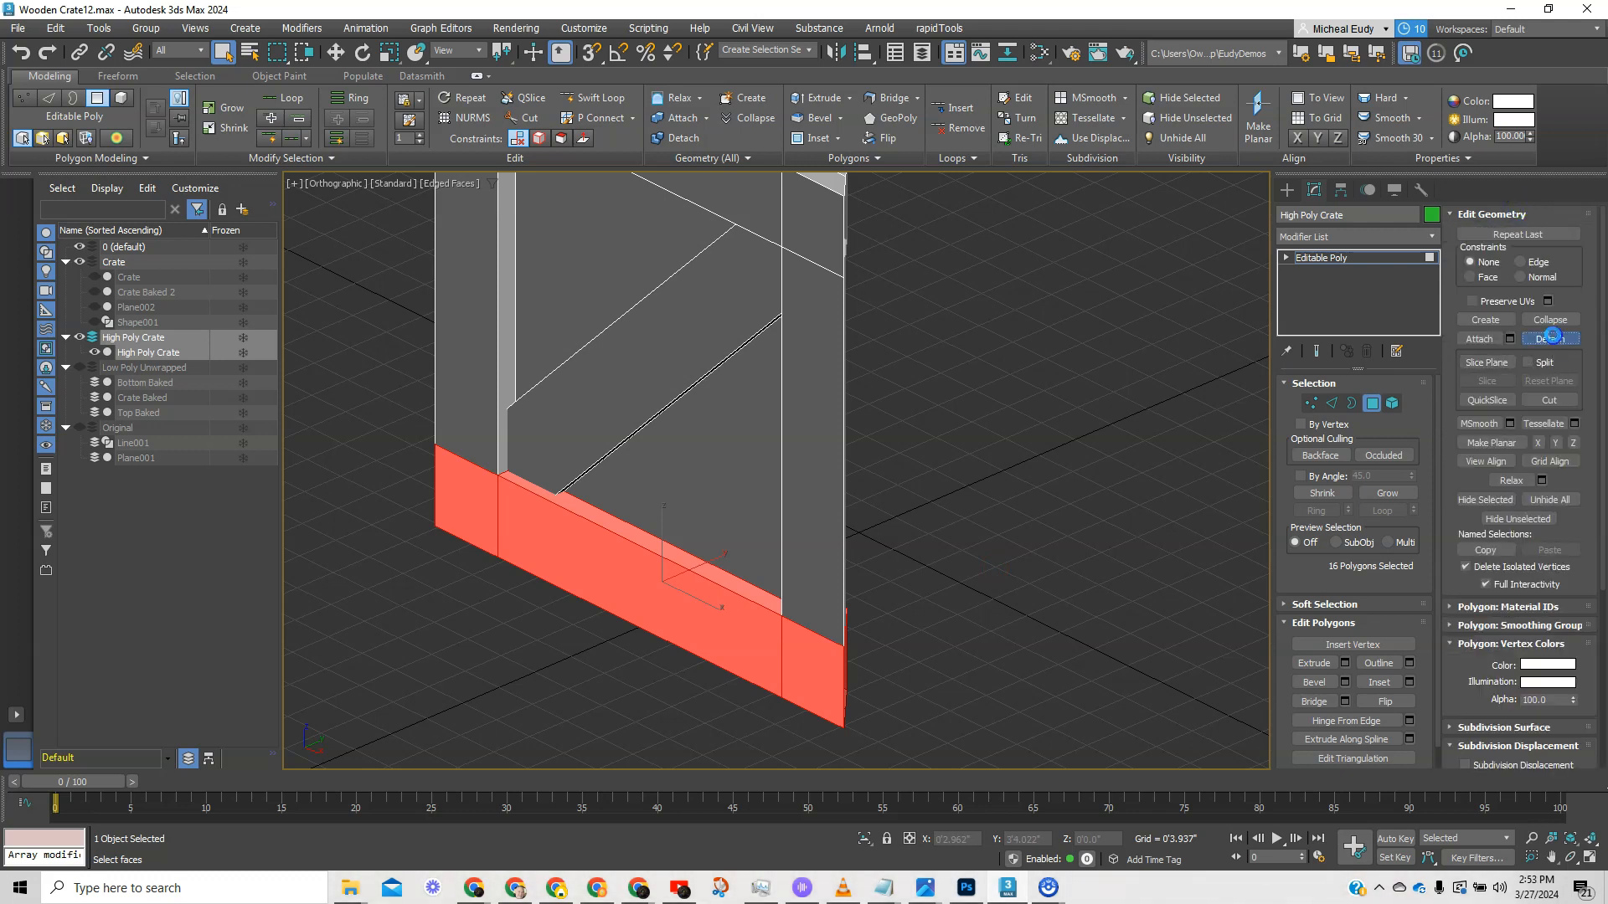
left_click(1550, 339)
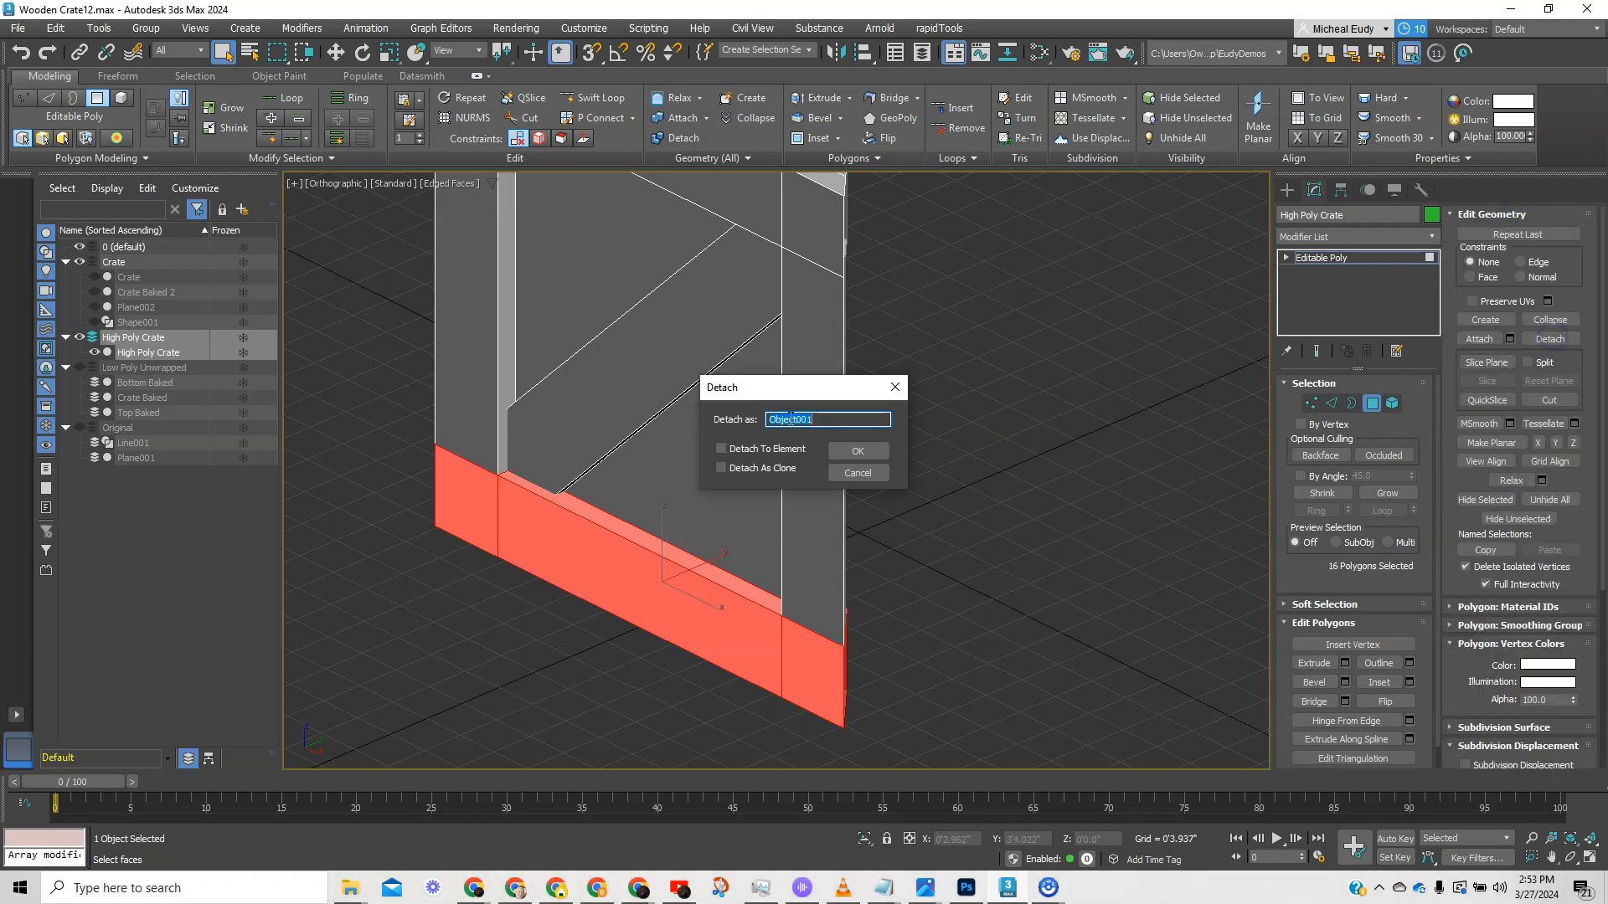
left_click(848, 455)
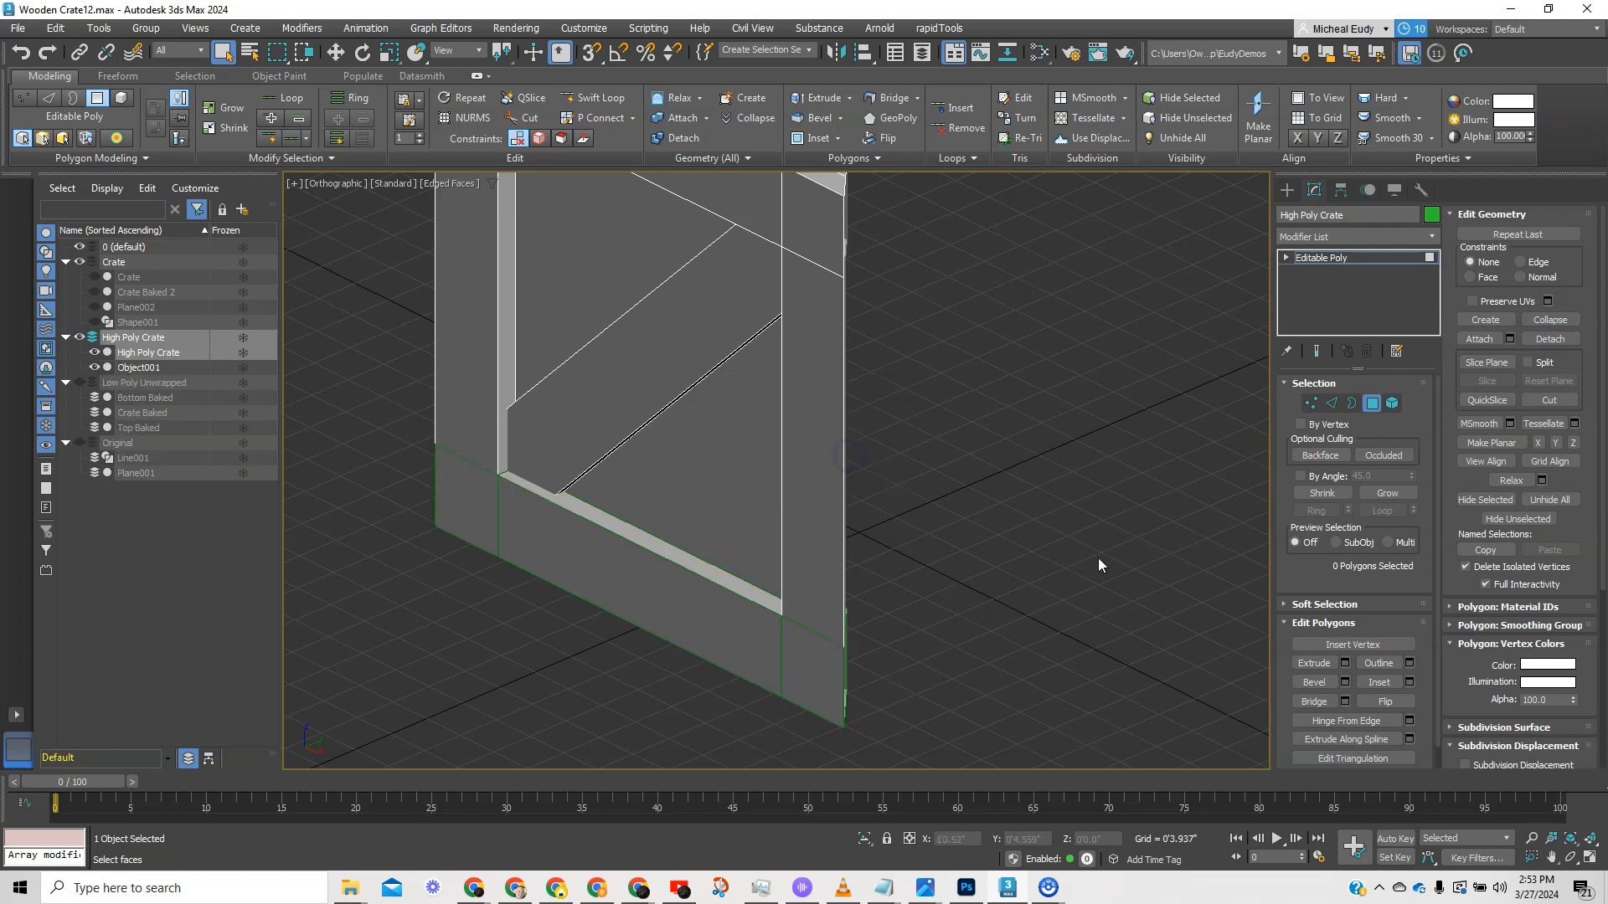
left_click(1372, 407)
scroll(721, 514, "down", 3)
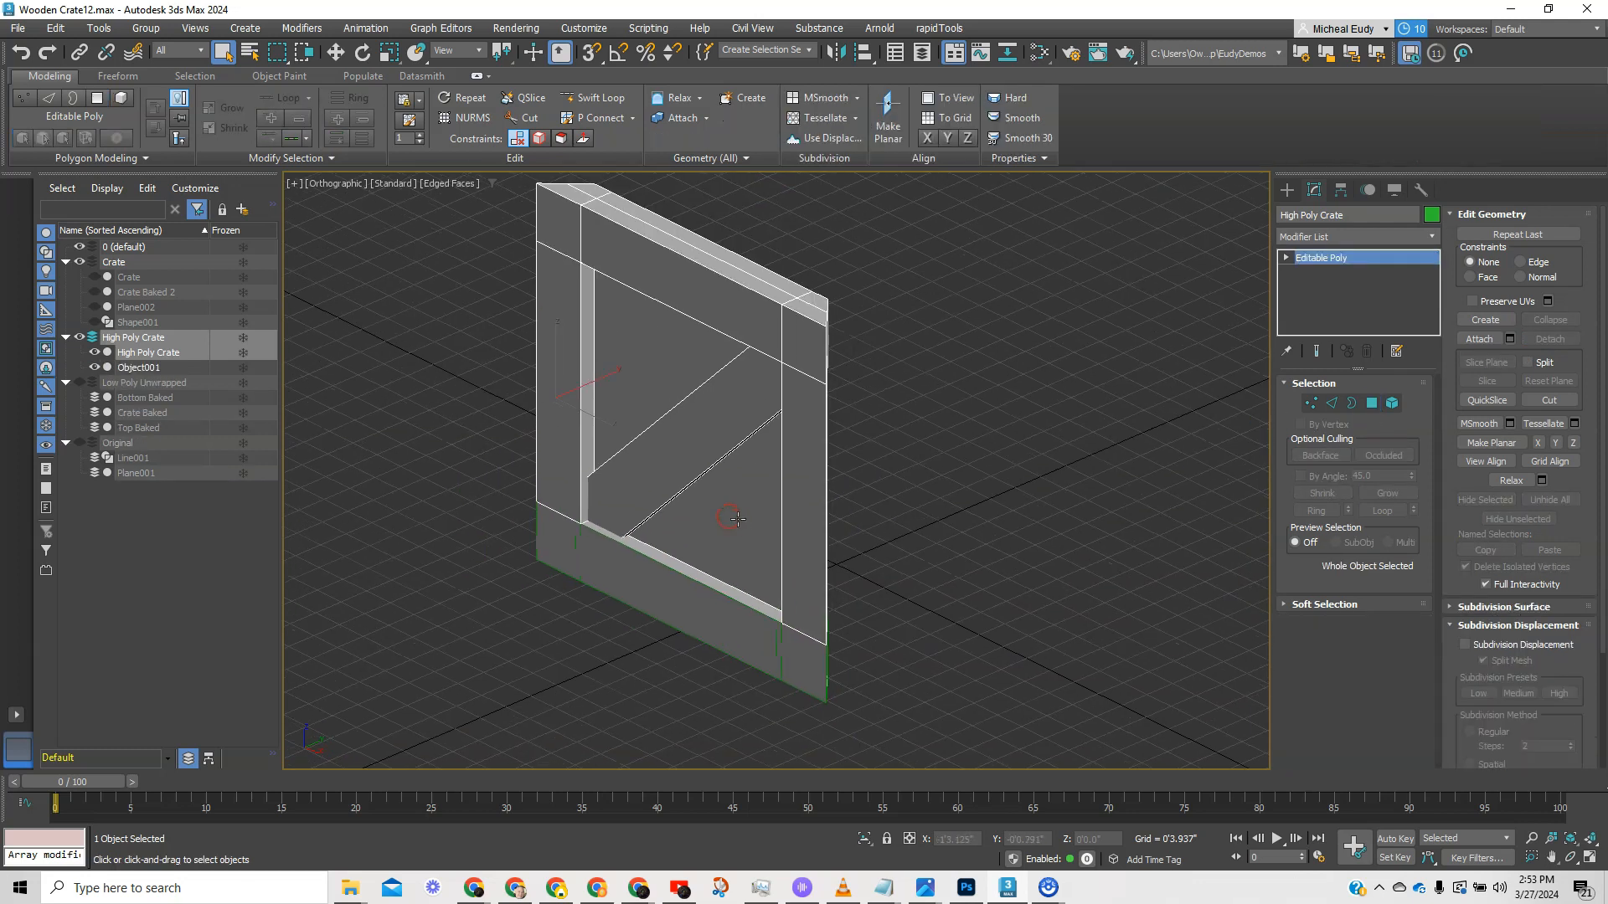
middle_click_drag(746, 528, 754, 496, "alt")
key("f")
middle_click_drag(944, 369, 917, 551)
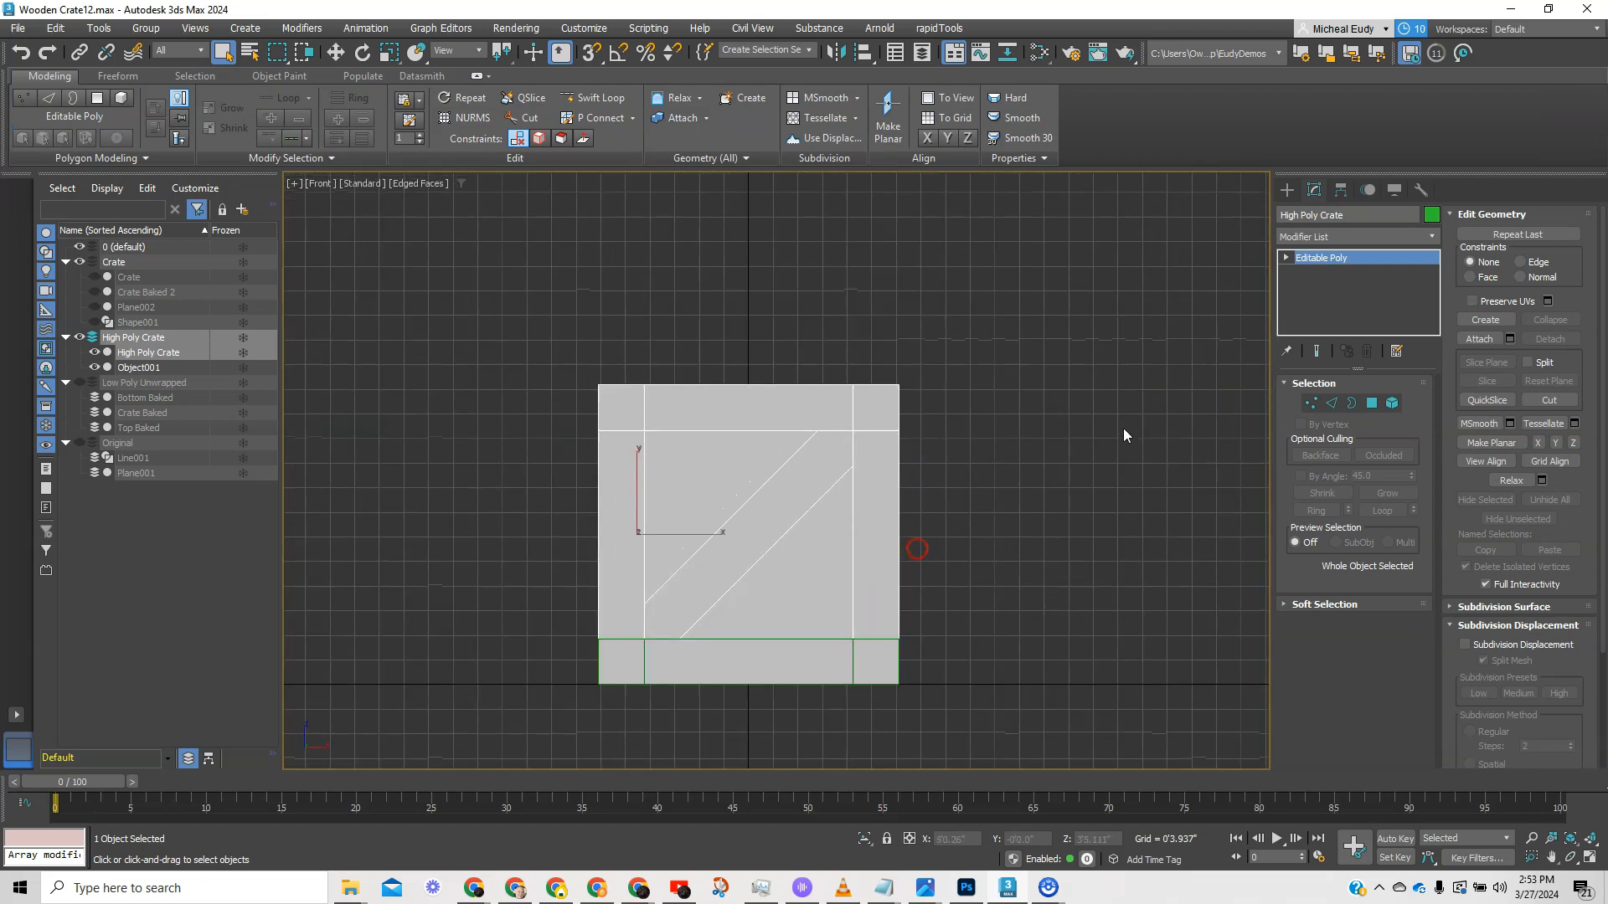
- Select all polygons of the right vertical board on the High Poly Crate's front panel, including its narrow inner face
left_click(1372, 403)
left_click_drag(936, 605, 861, 484)
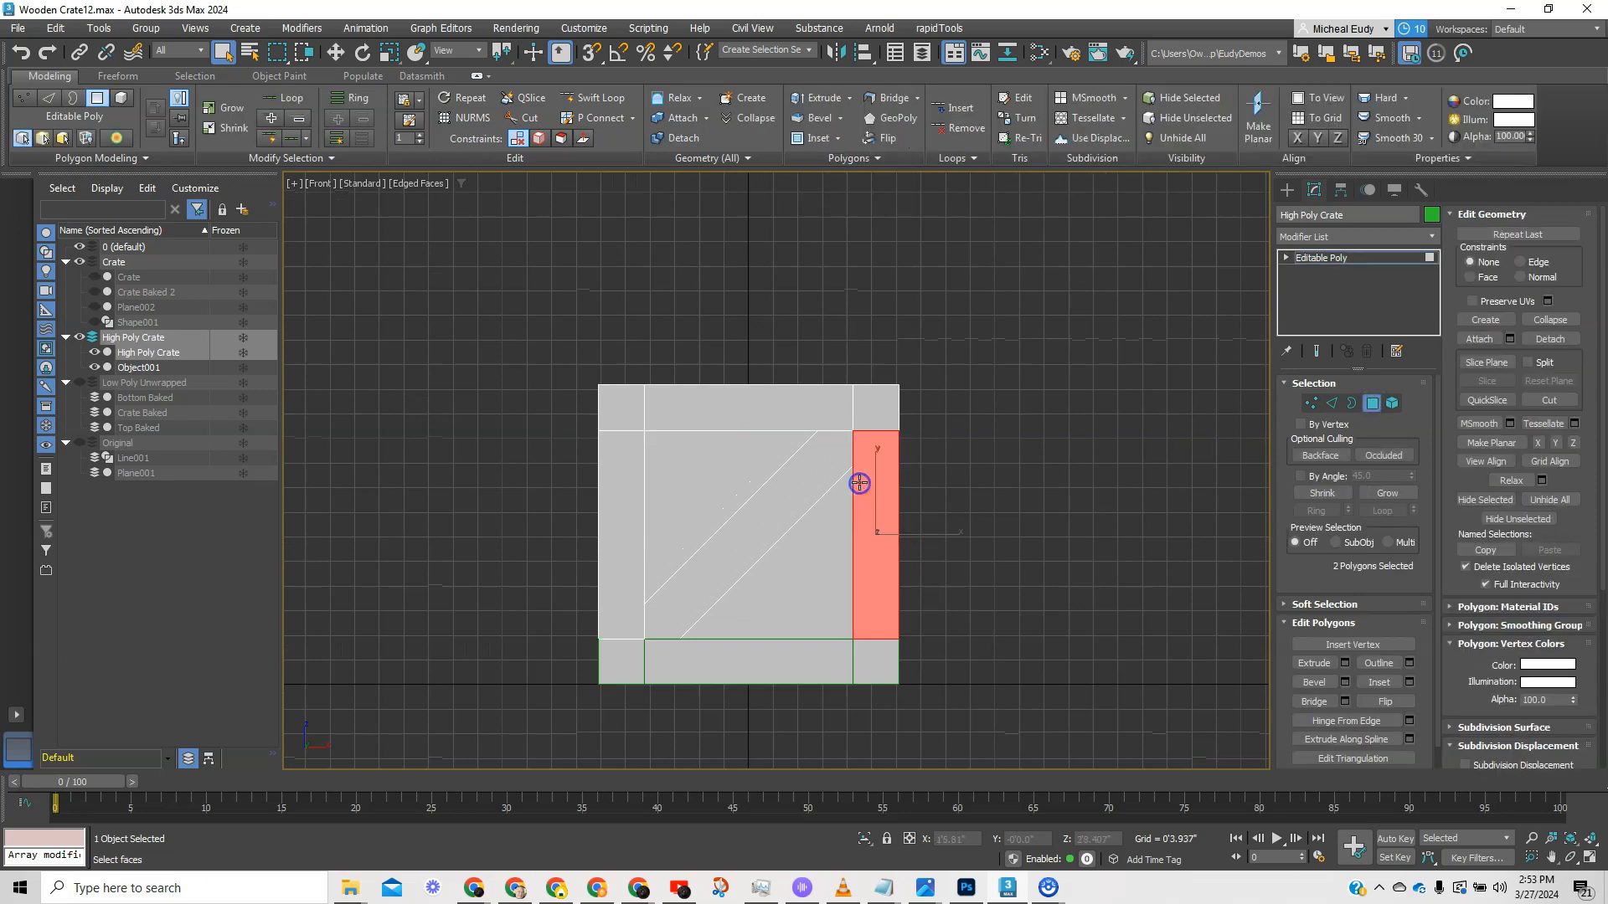
middle_click_drag(835, 539, 505, 526, "alt")
left_click(852, 557, "ctrl")
scroll(835, 498, "up", 3)
middle_click_drag(854, 494, 1106, 534, "alt")
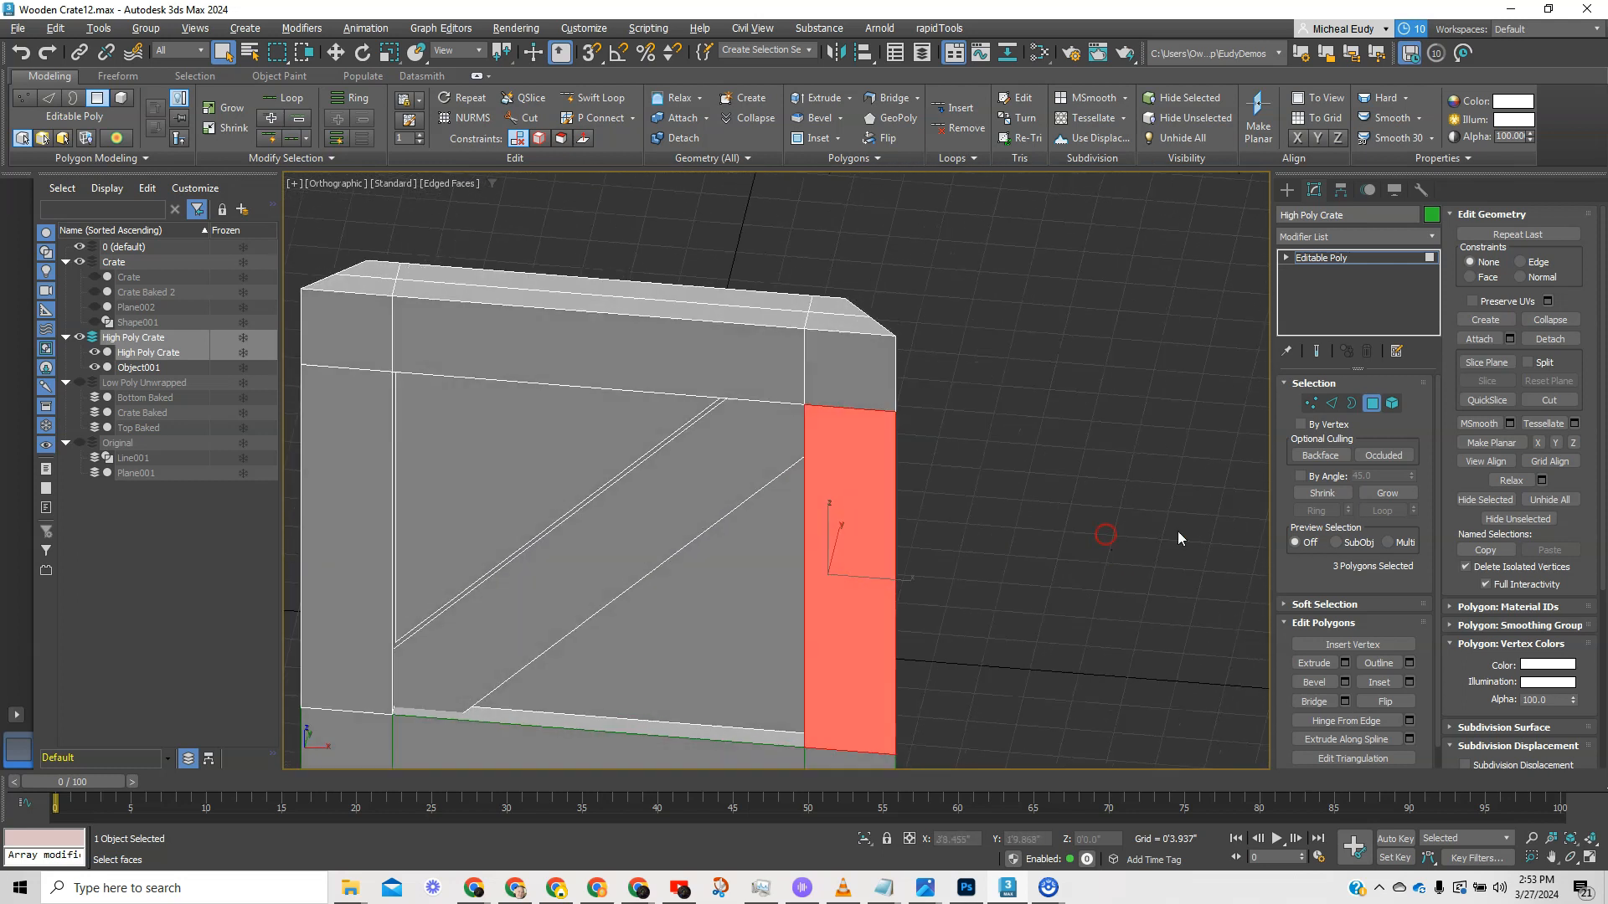
- Detach the selected right board polygons as a separate object with the default name and leave polygon level
left_click(1549, 339)
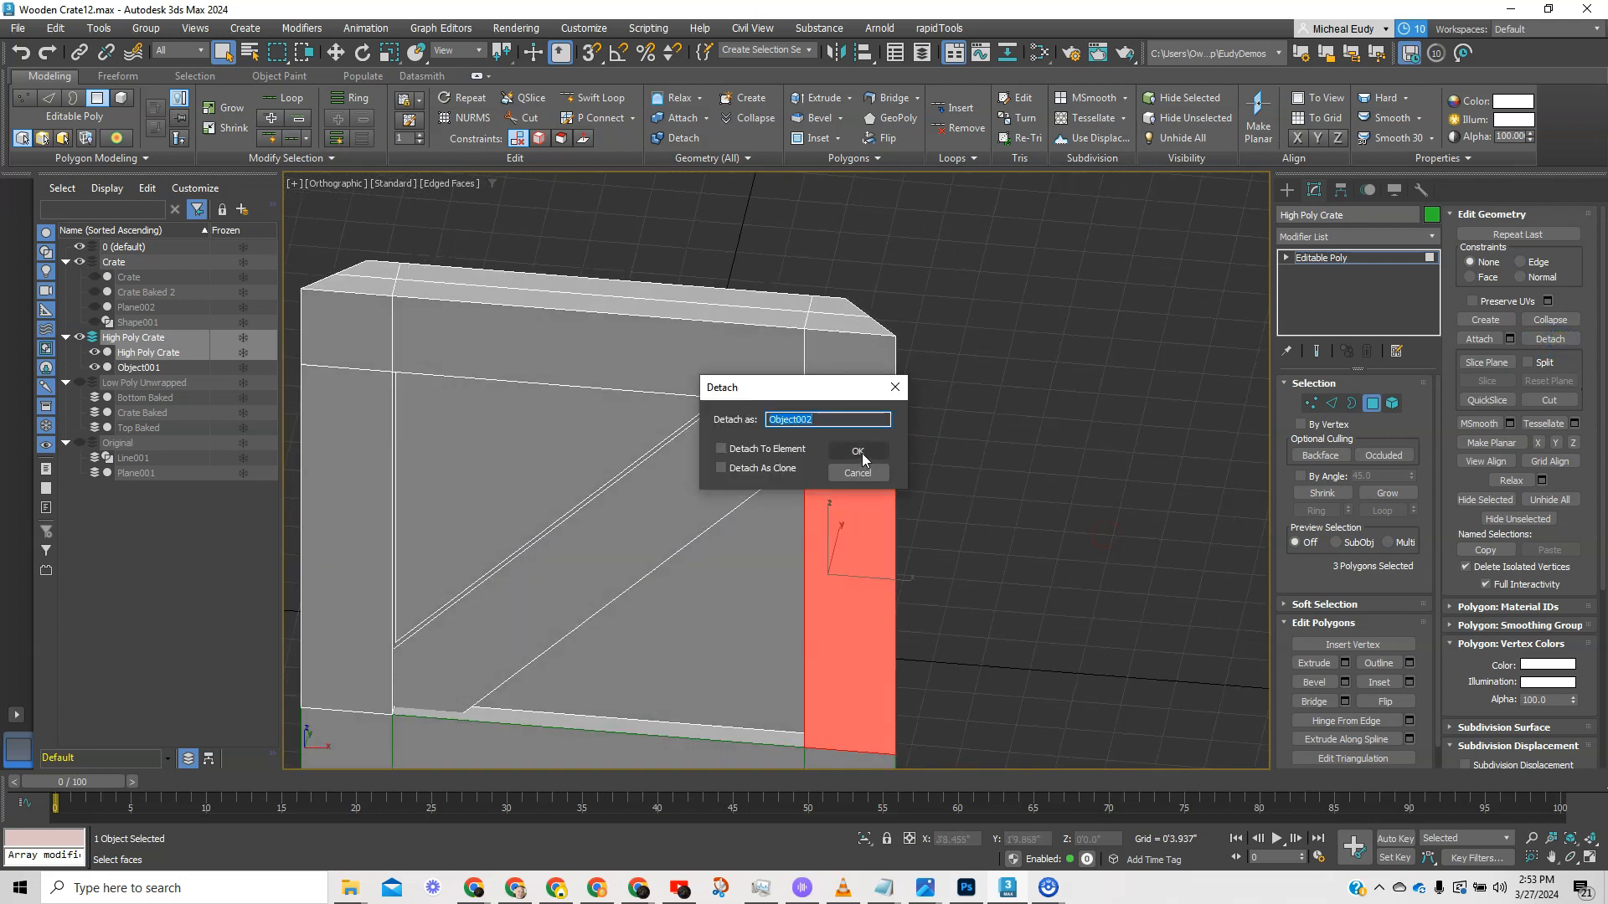
left_click(861, 454)
scroll(912, 543, "down", 2)
middle_click_drag(883, 540, 908, 525, "alt")
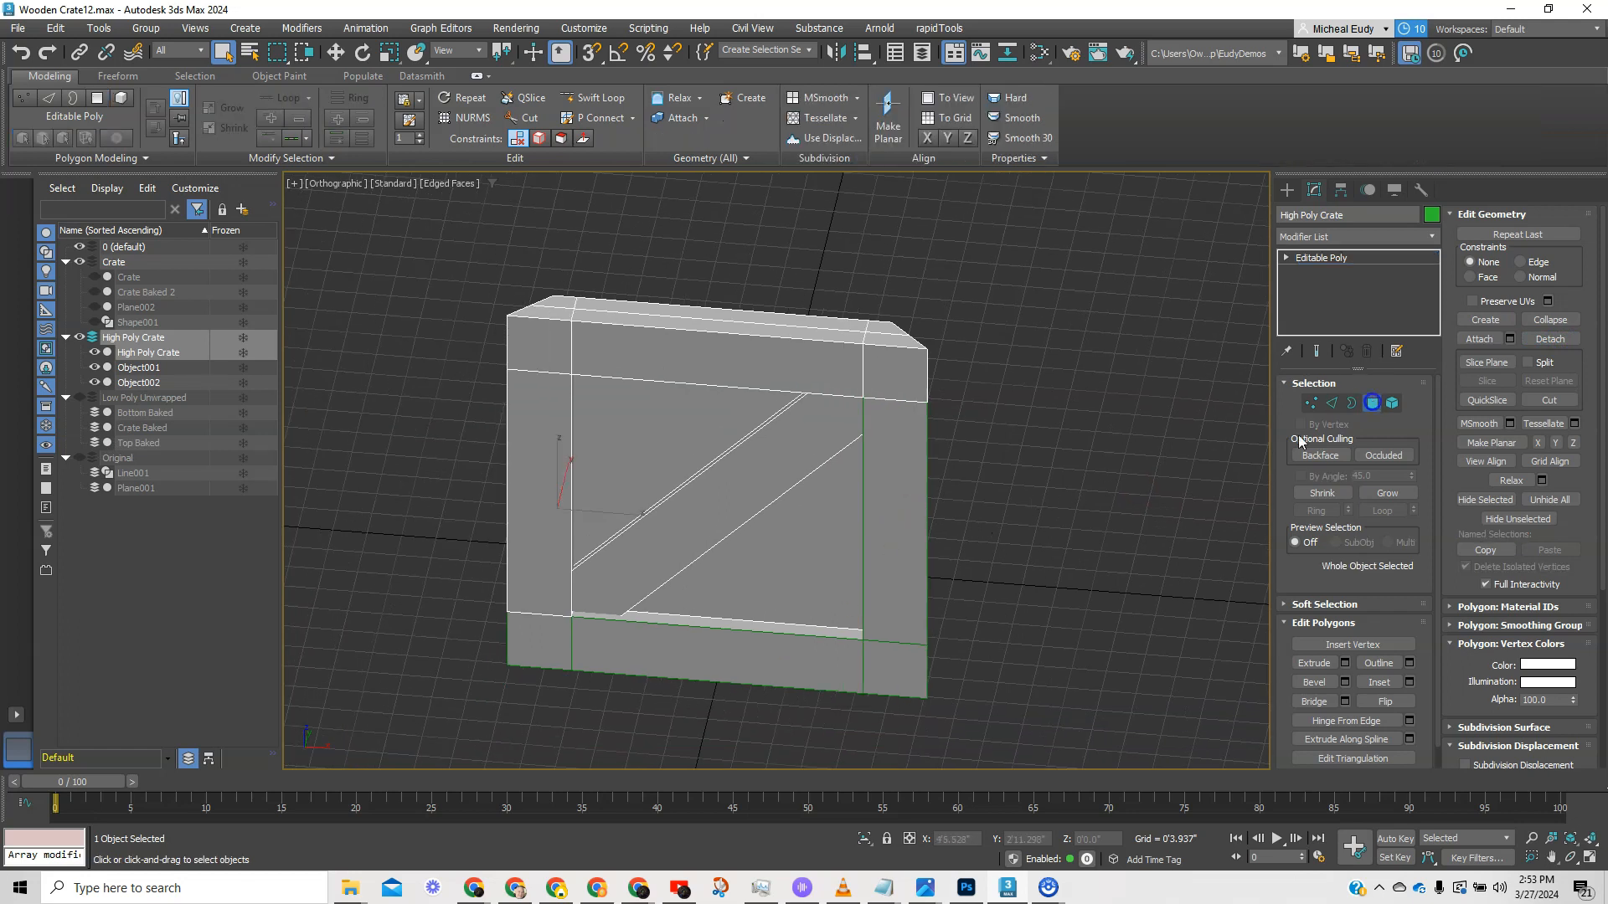
left_click(1136, 515)
- Select the detached bottom board Object001 and isolate it for inspection from its open end
left_click(827, 649)
right_click(790, 652)
left_click(837, 492)
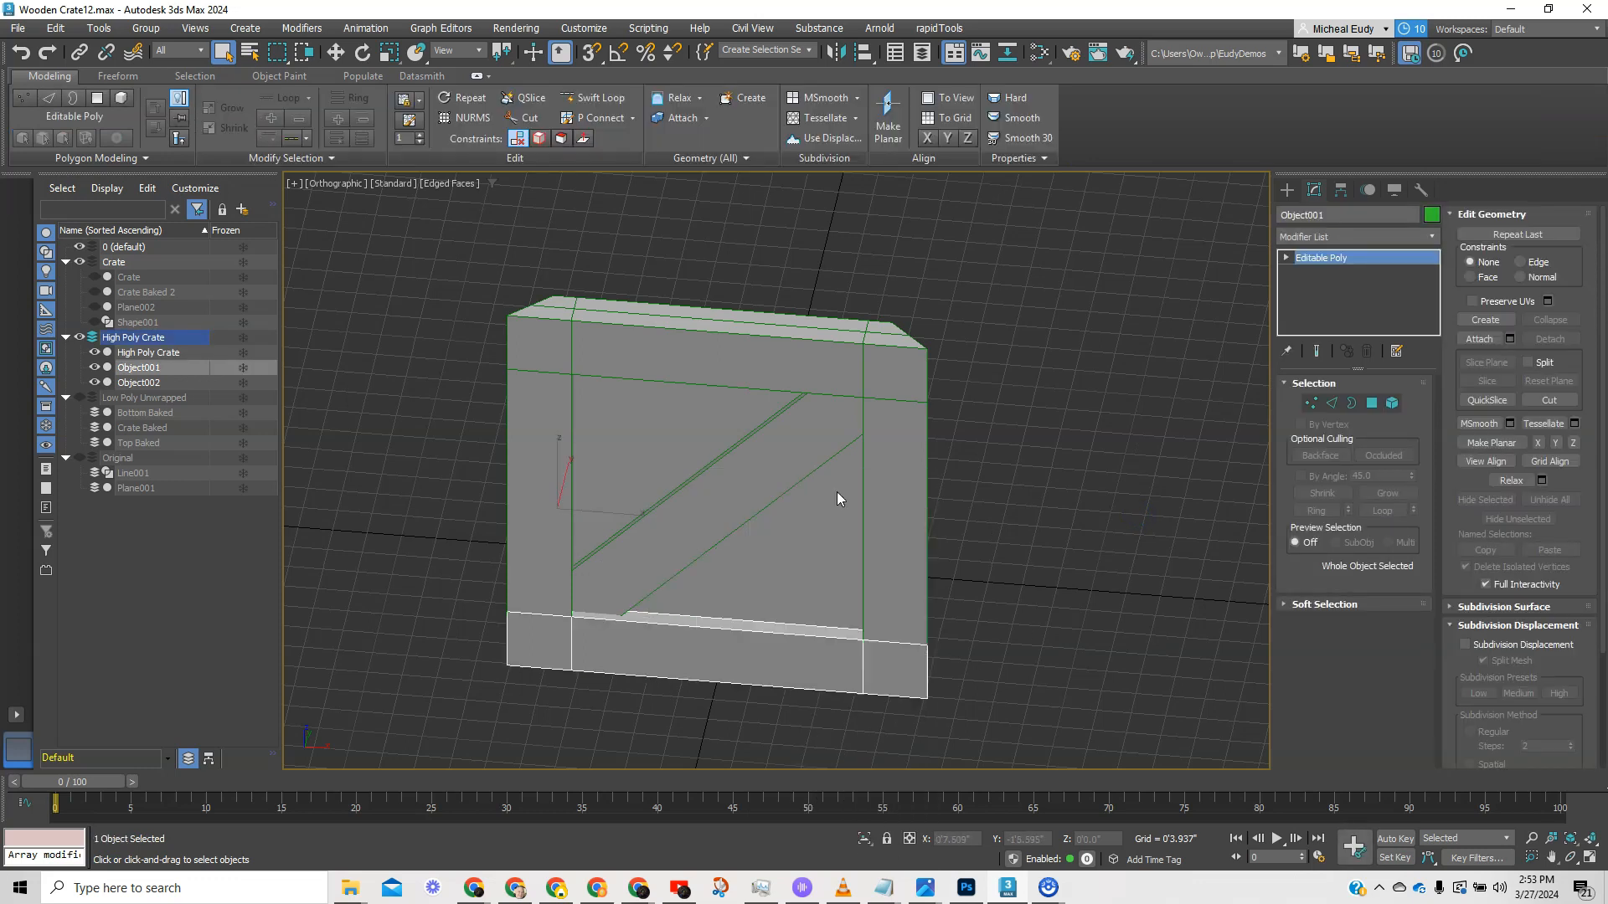
middle_click_drag(807, 492, 567, 501, "alt")
scroll(673, 521, "up", 5)
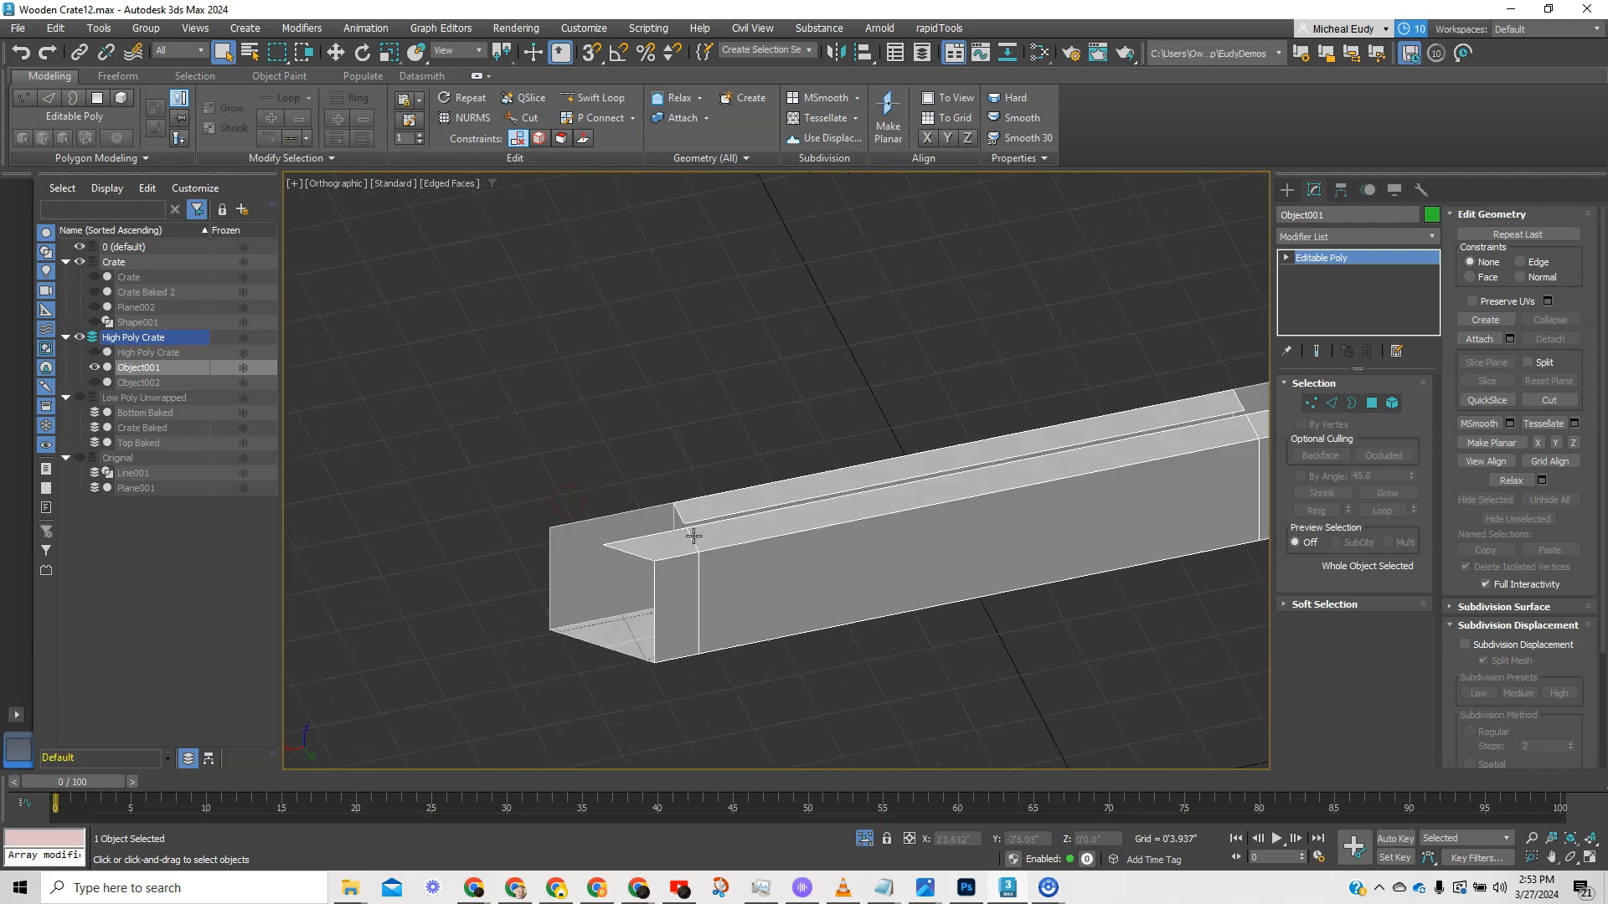
mouse_move(745, 547)
middle_mouse_down("alt")
mouse_move(815, 546)
mouse_move(787, 553)
mouse_move(750, 516)
mouse_move(737, 550)
middle_mouse_up("alt")
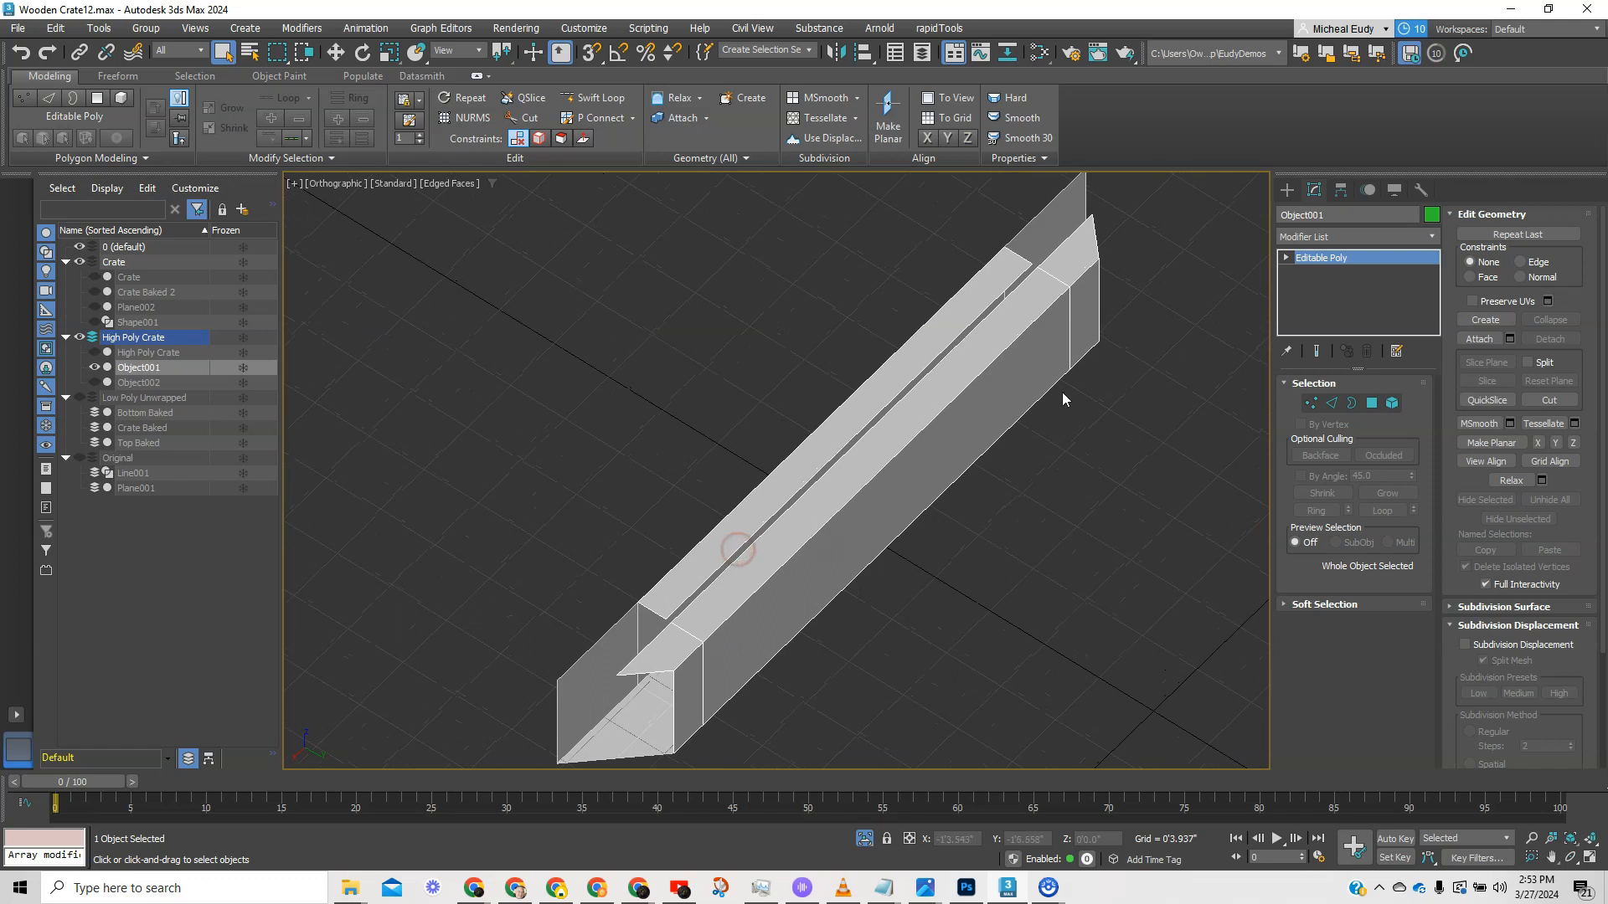
- Try to collapse the two long edges bordering the gap on the board's upper side, and undo it
left_click(1331, 404)
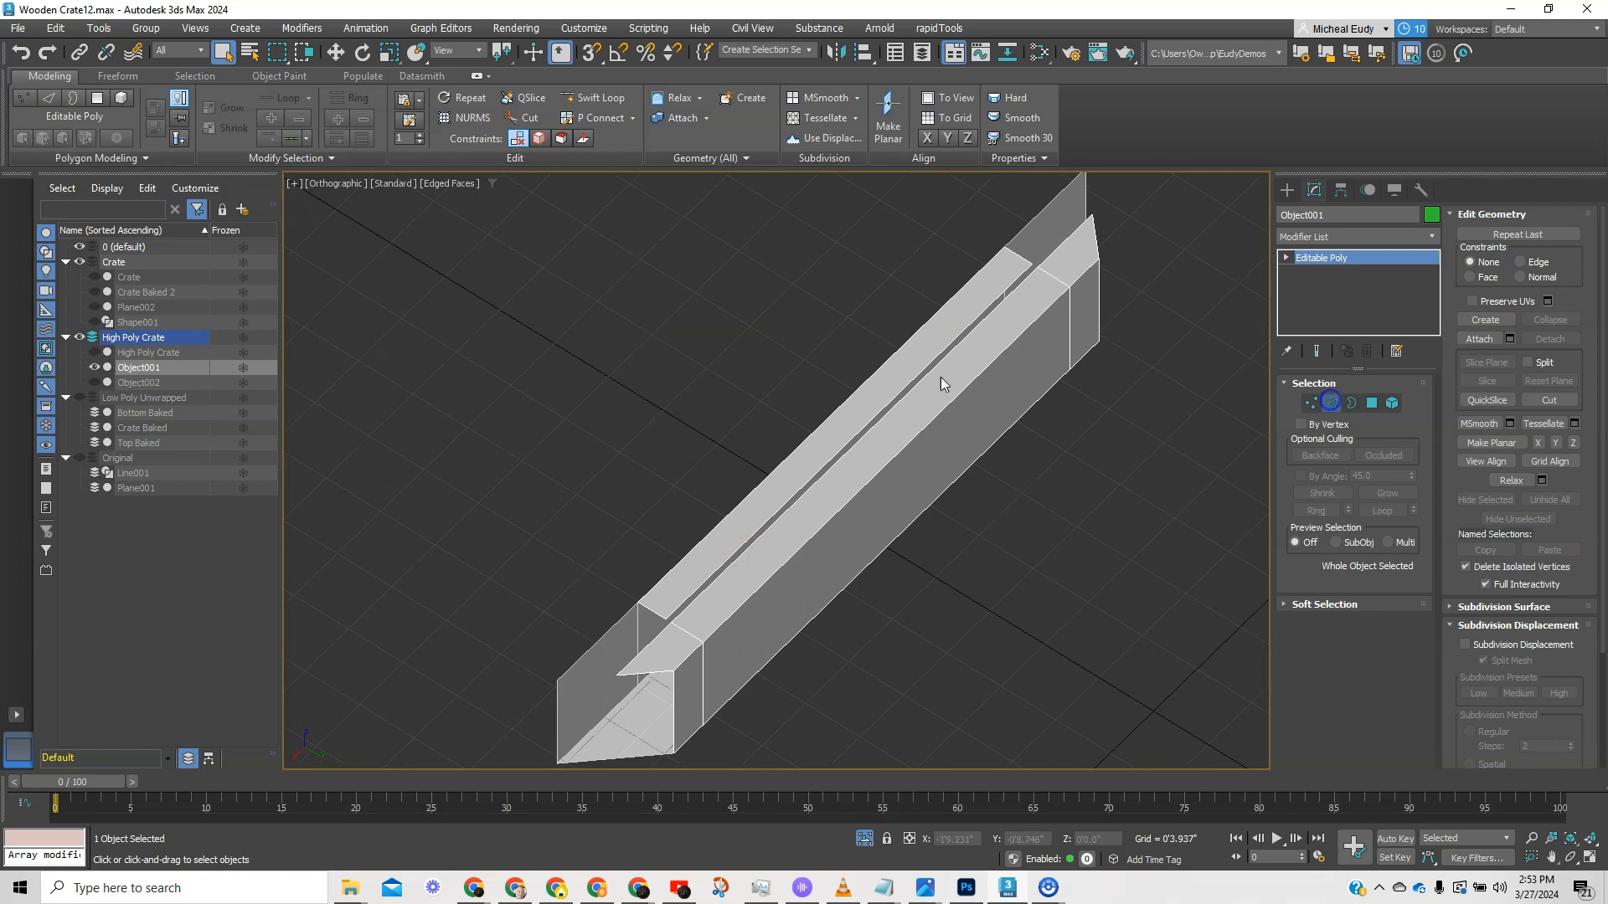
left_click(893, 405)
left_click(889, 408, "ctrl")
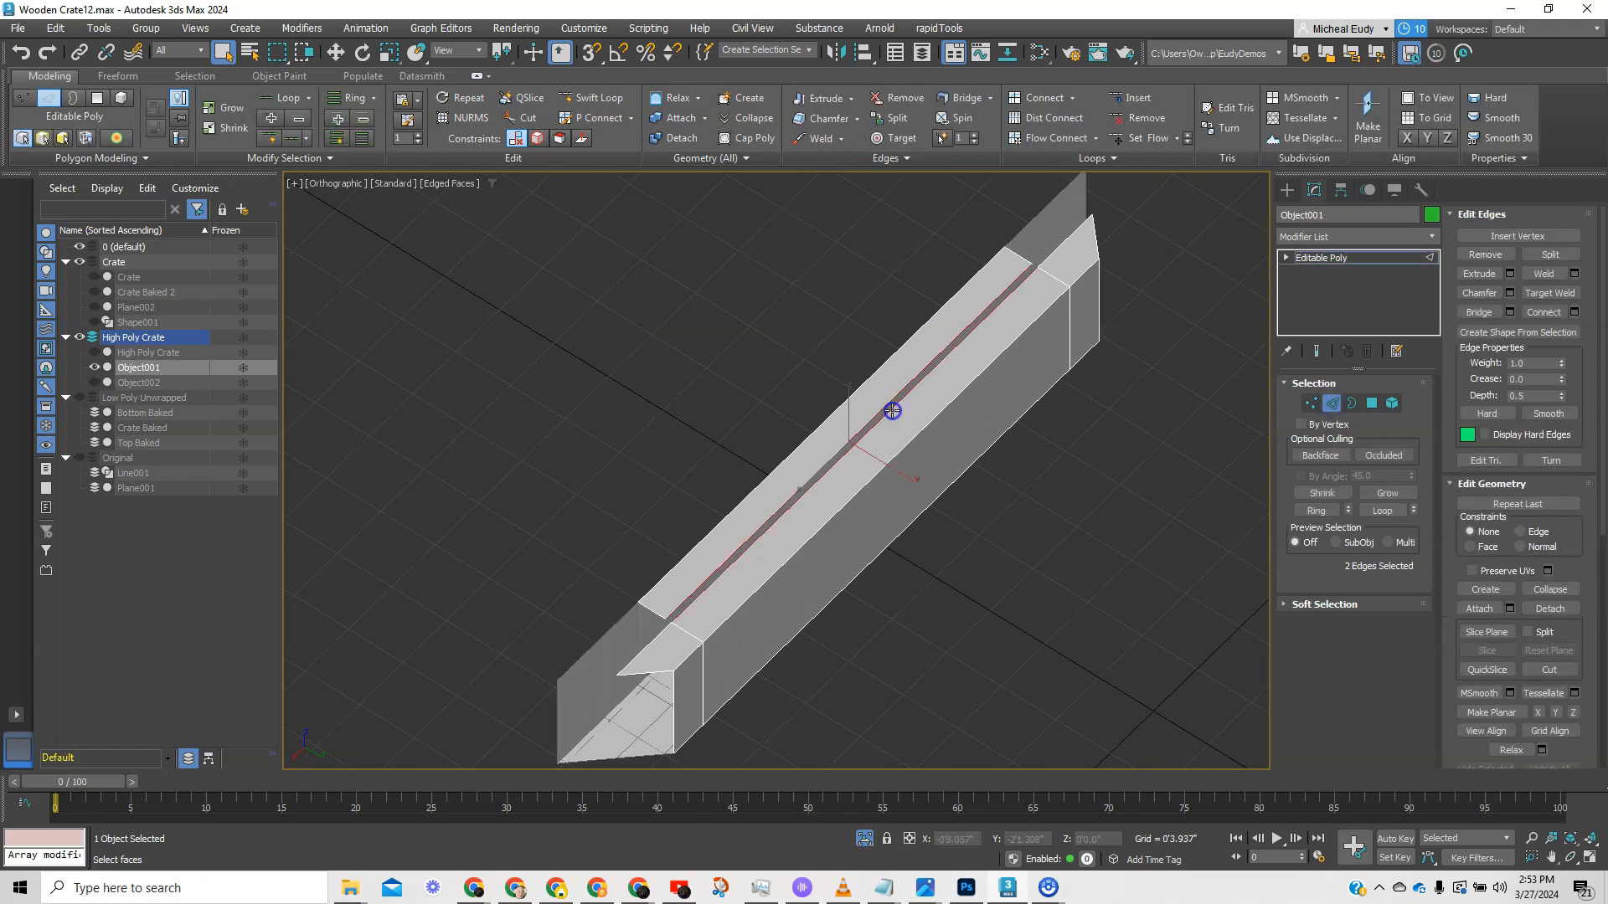
right_click(887, 407)
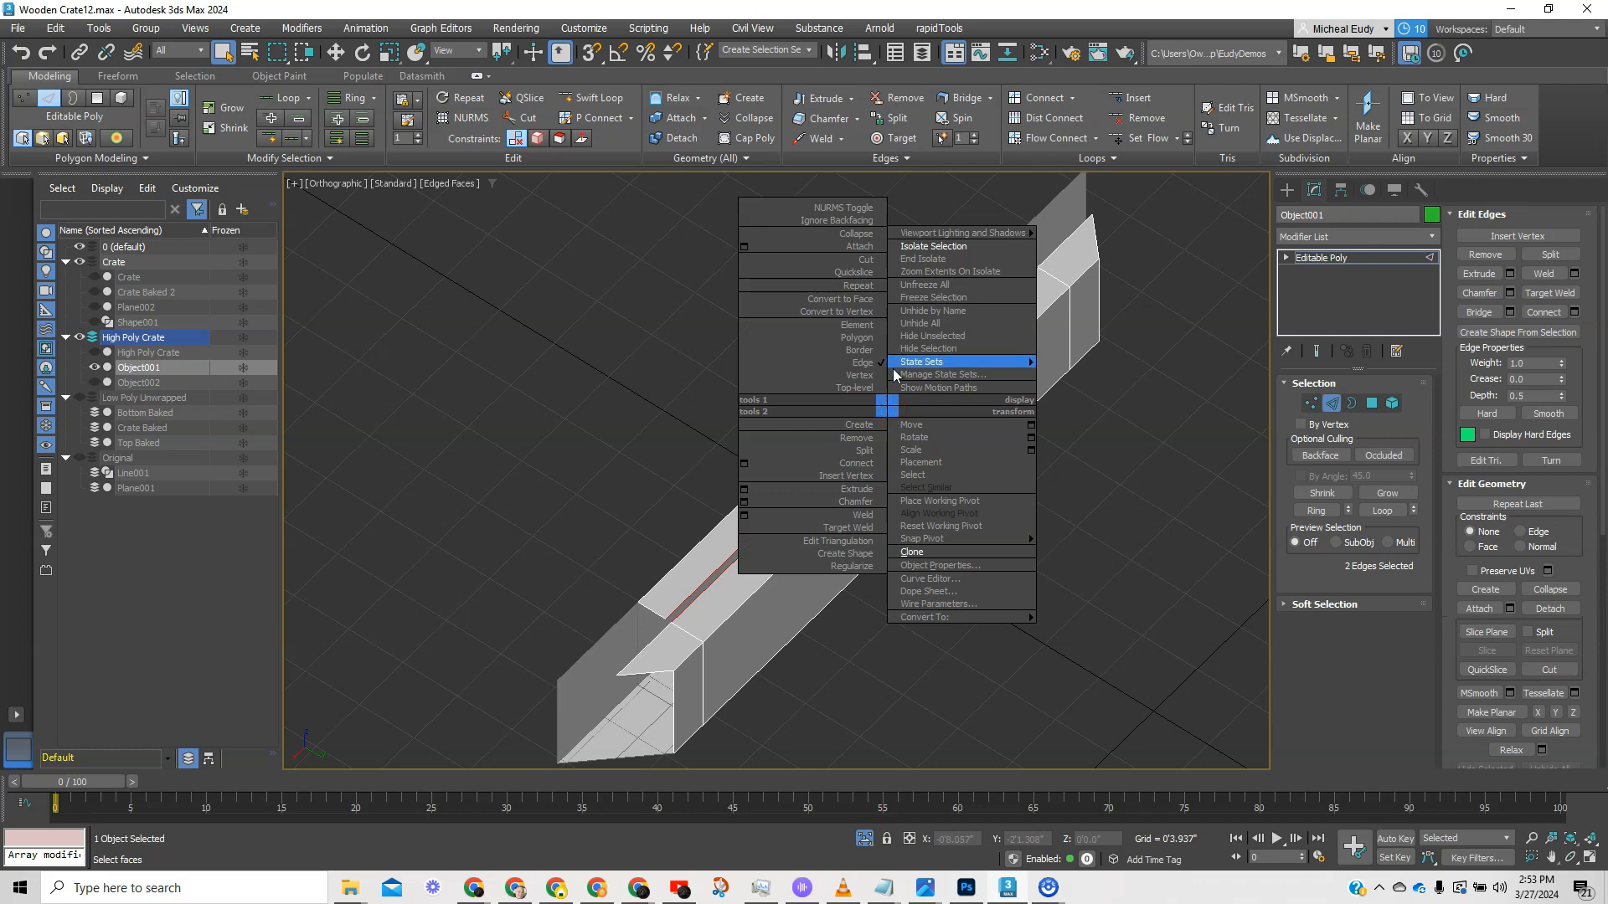
left_click(866, 240)
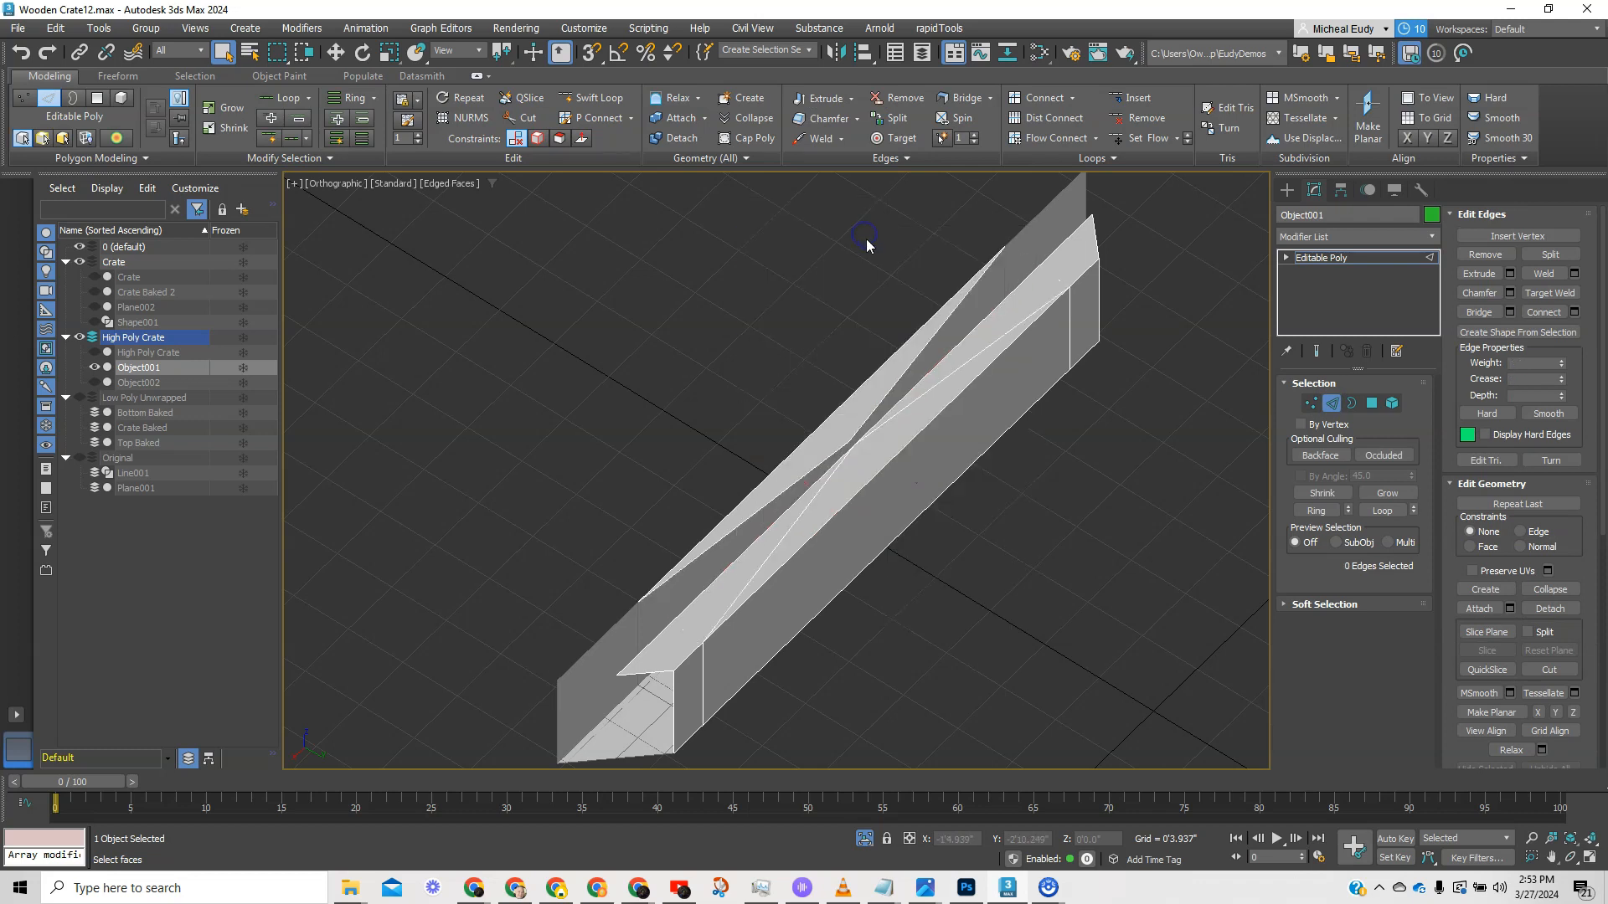
key("ctrl+z")
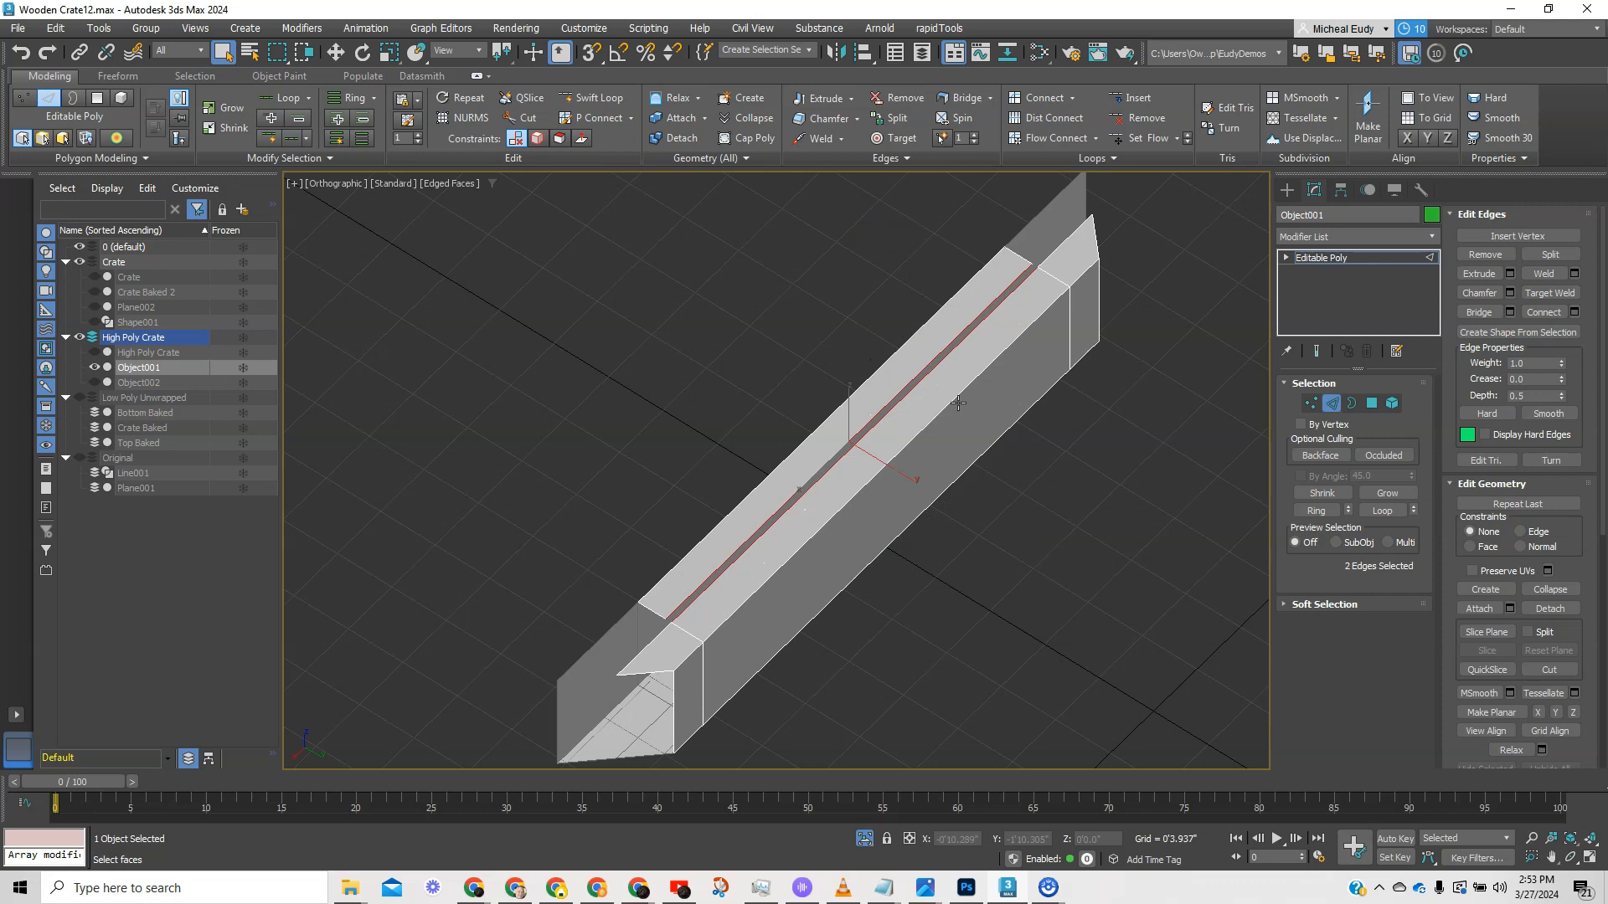
- Try closing the gap on the board's upper side by target-welding its two long edges
left_click(1036, 511)
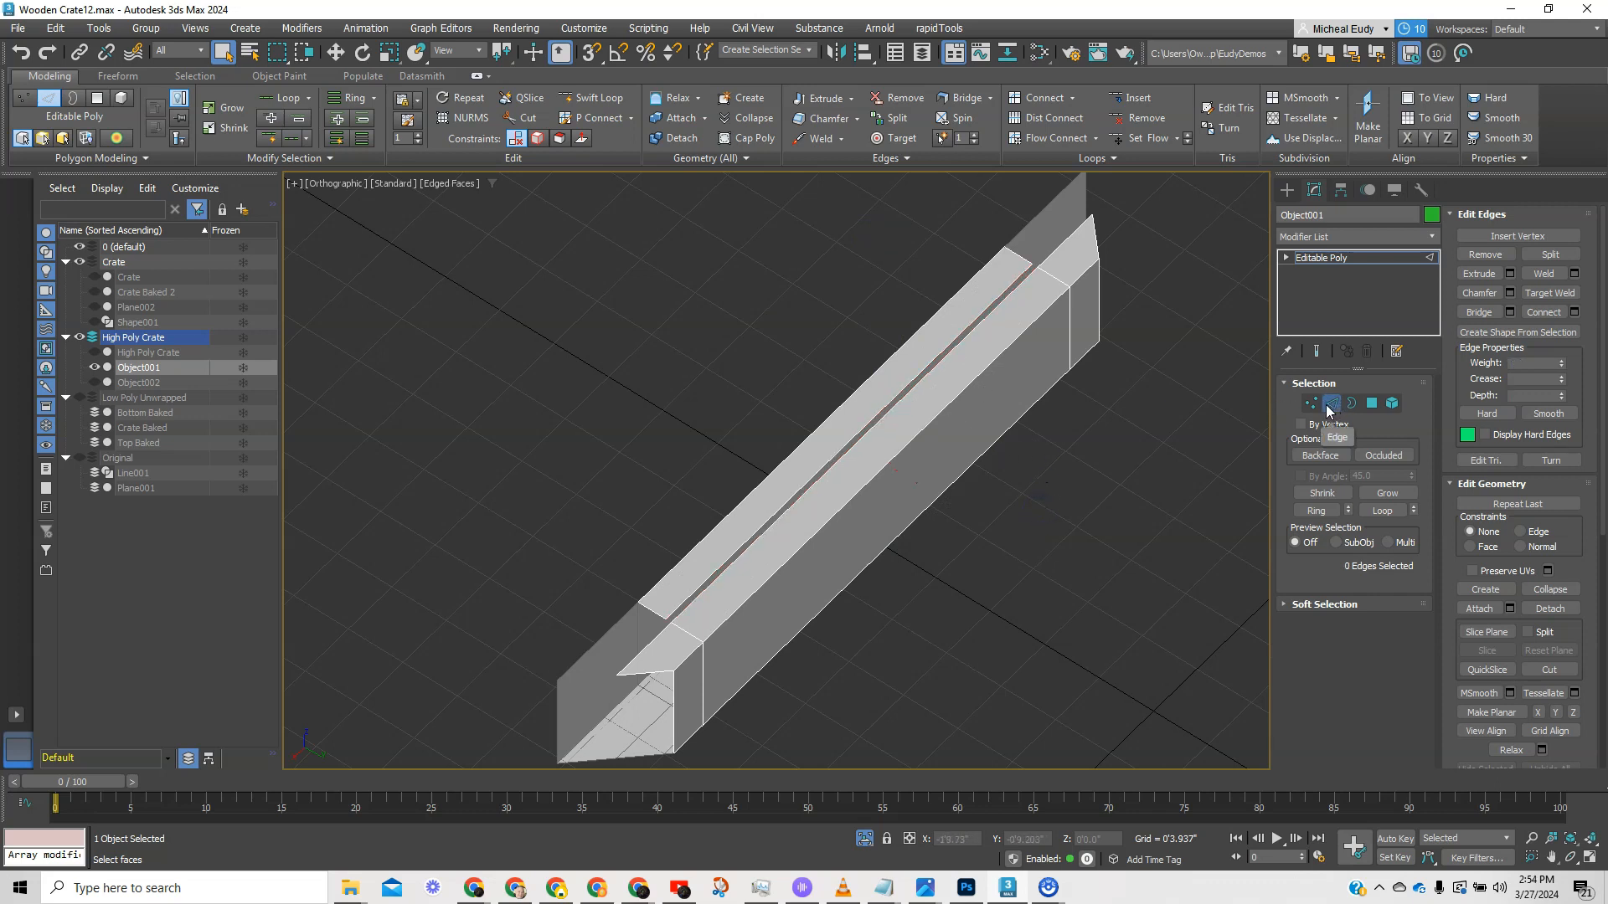
left_click(893, 139)
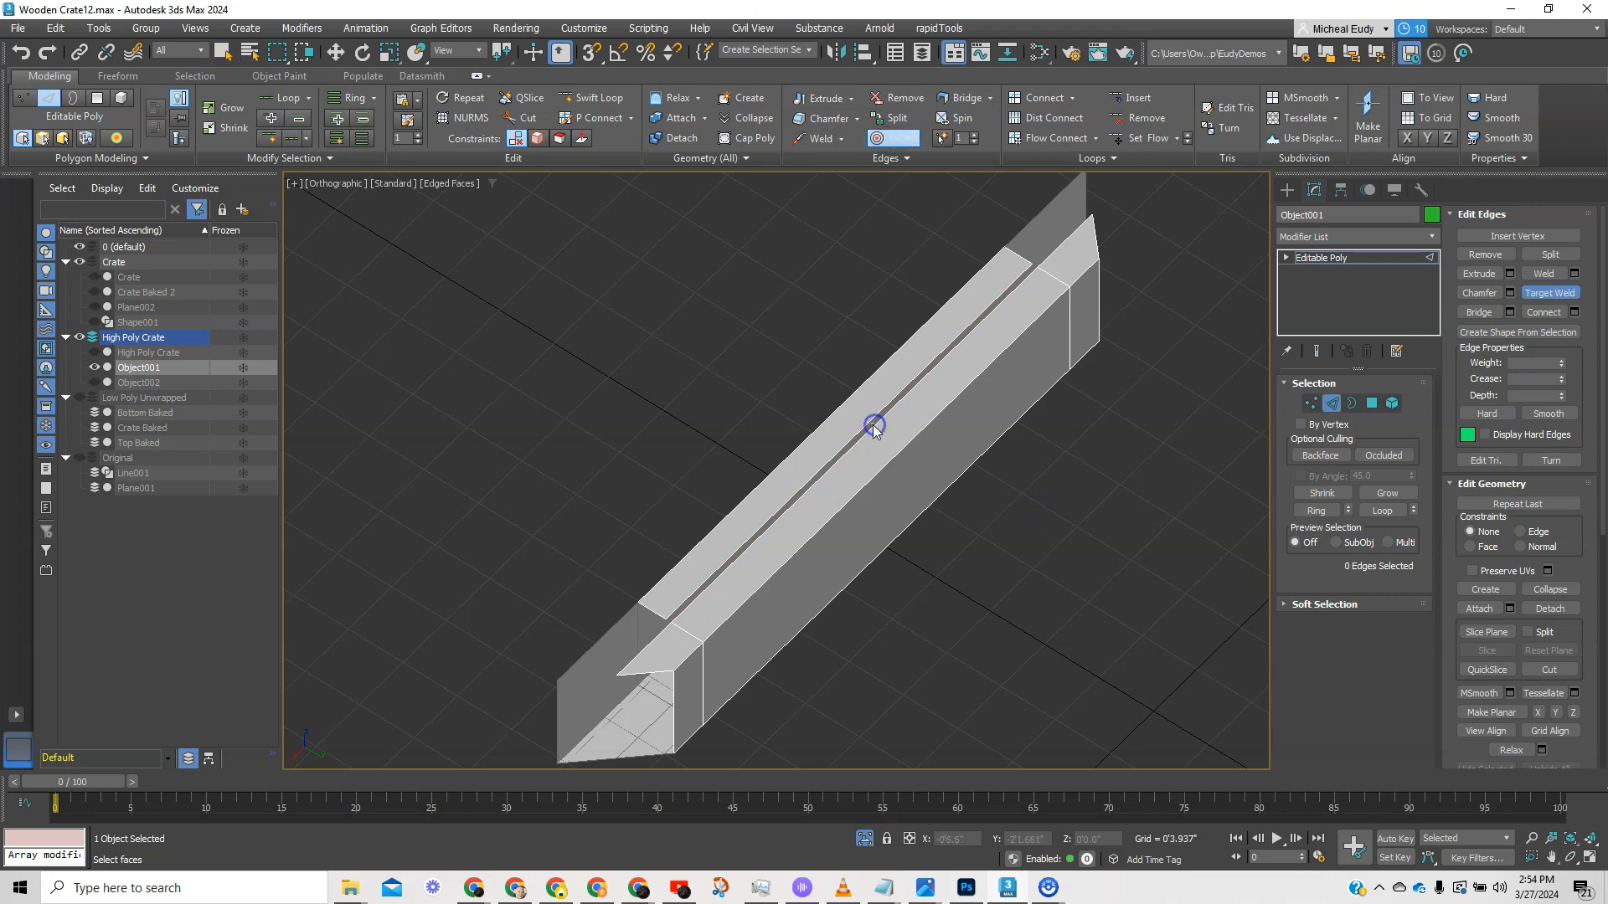
left_click(873, 427)
left_click(869, 424)
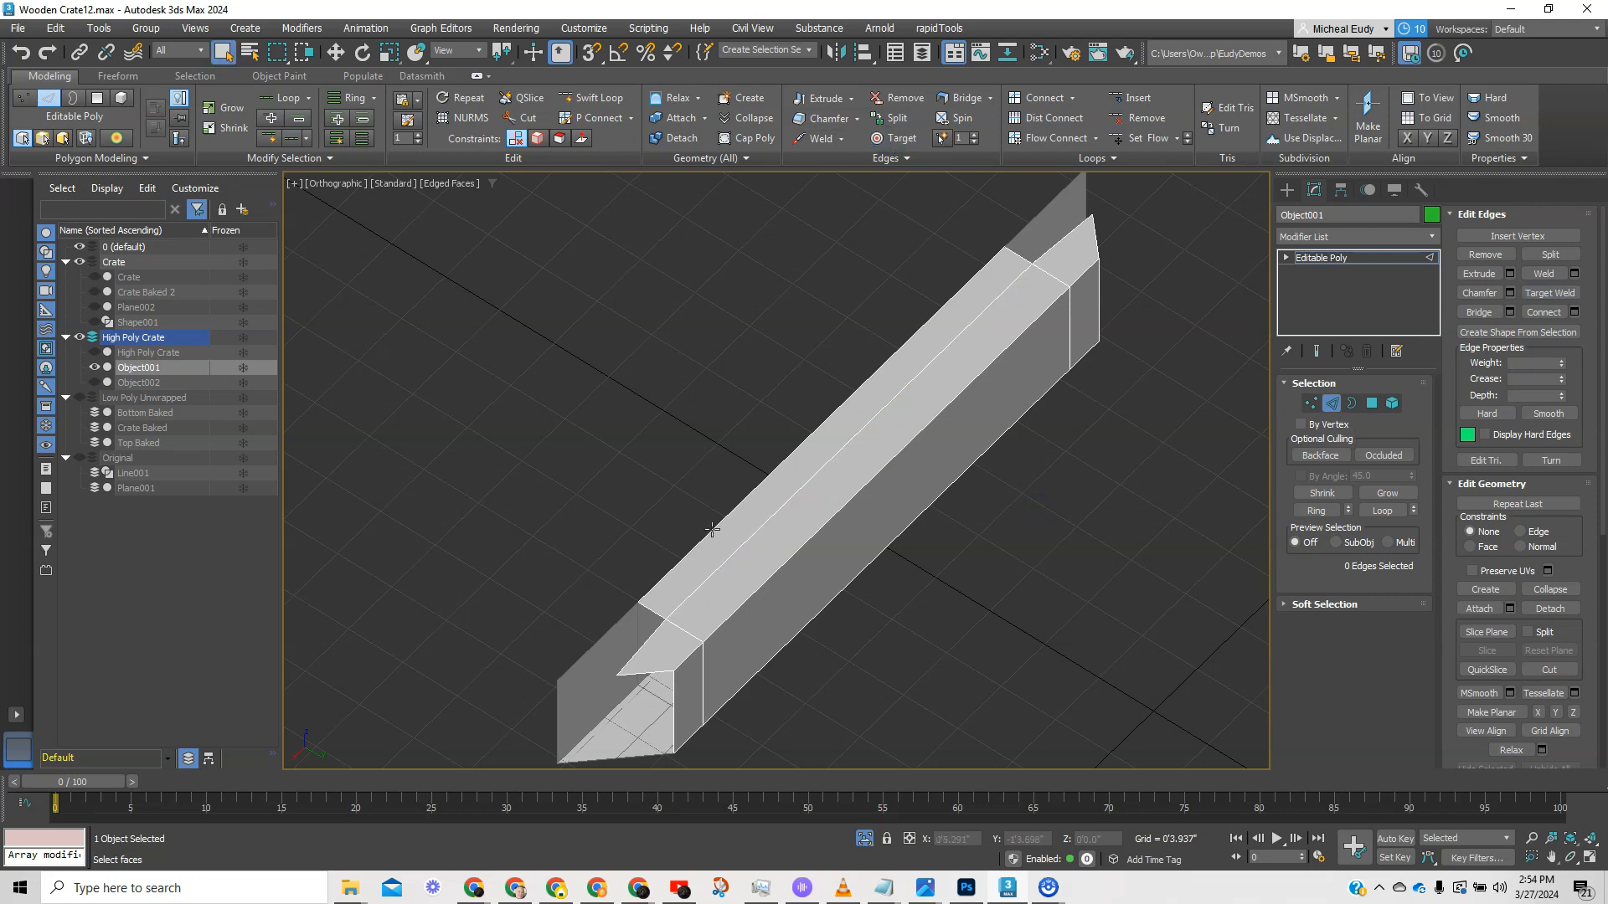
- Turn on 3D snapping and check the snap settings for vertex snapping with axis constraints enabled
middle_click_drag(701, 634, 729, 552)
left_click(591, 53)
right_click(591, 53)
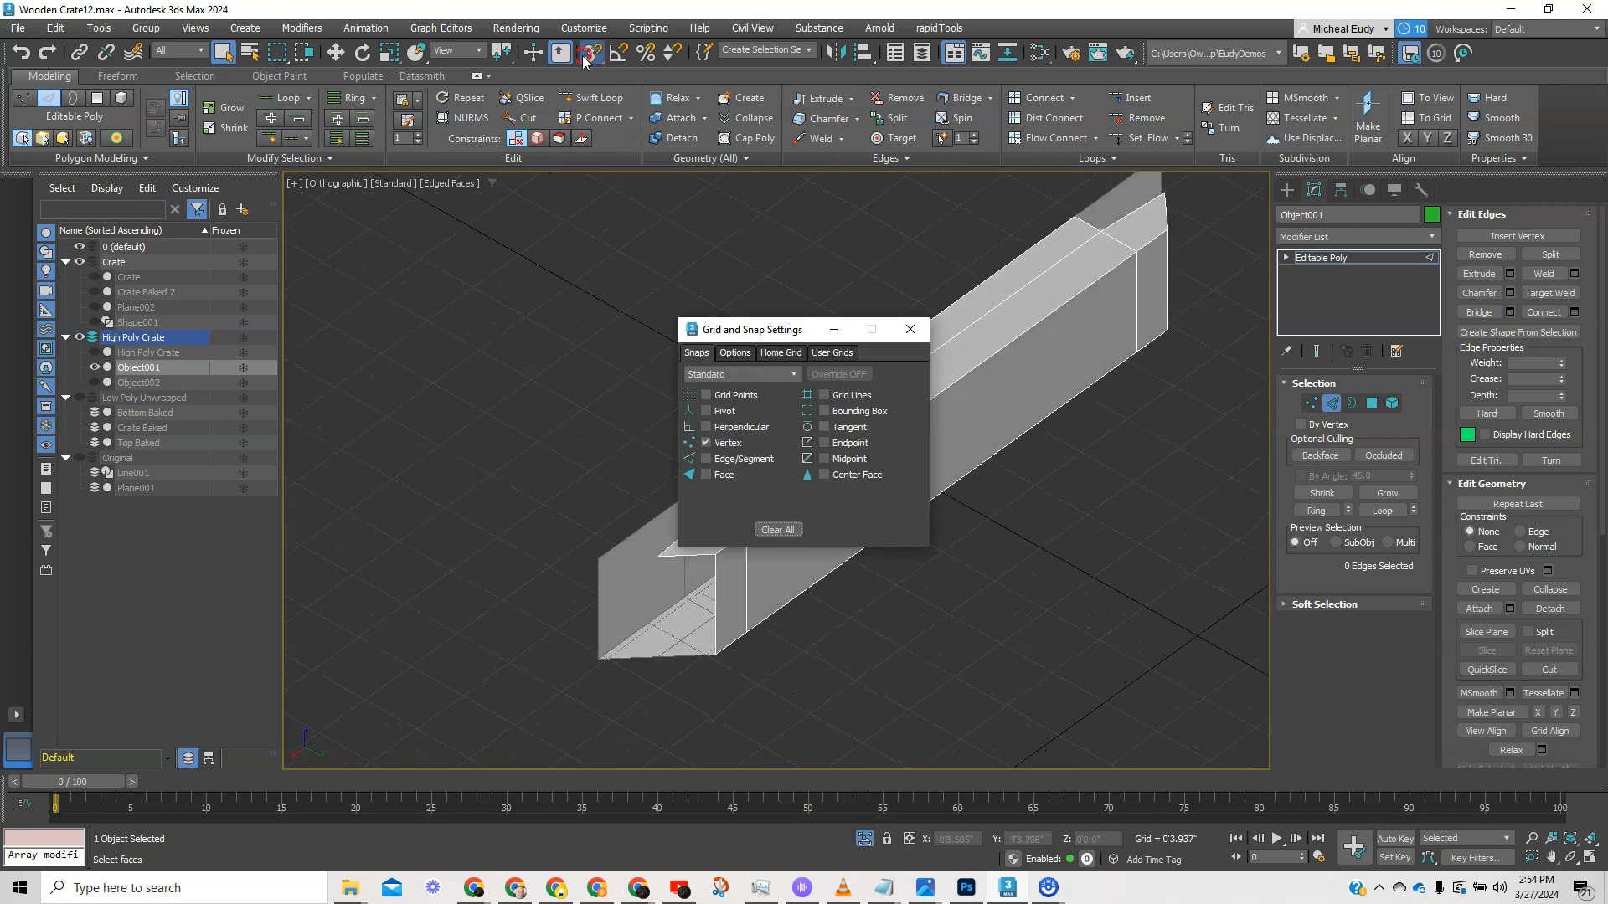
left_click(734, 352)
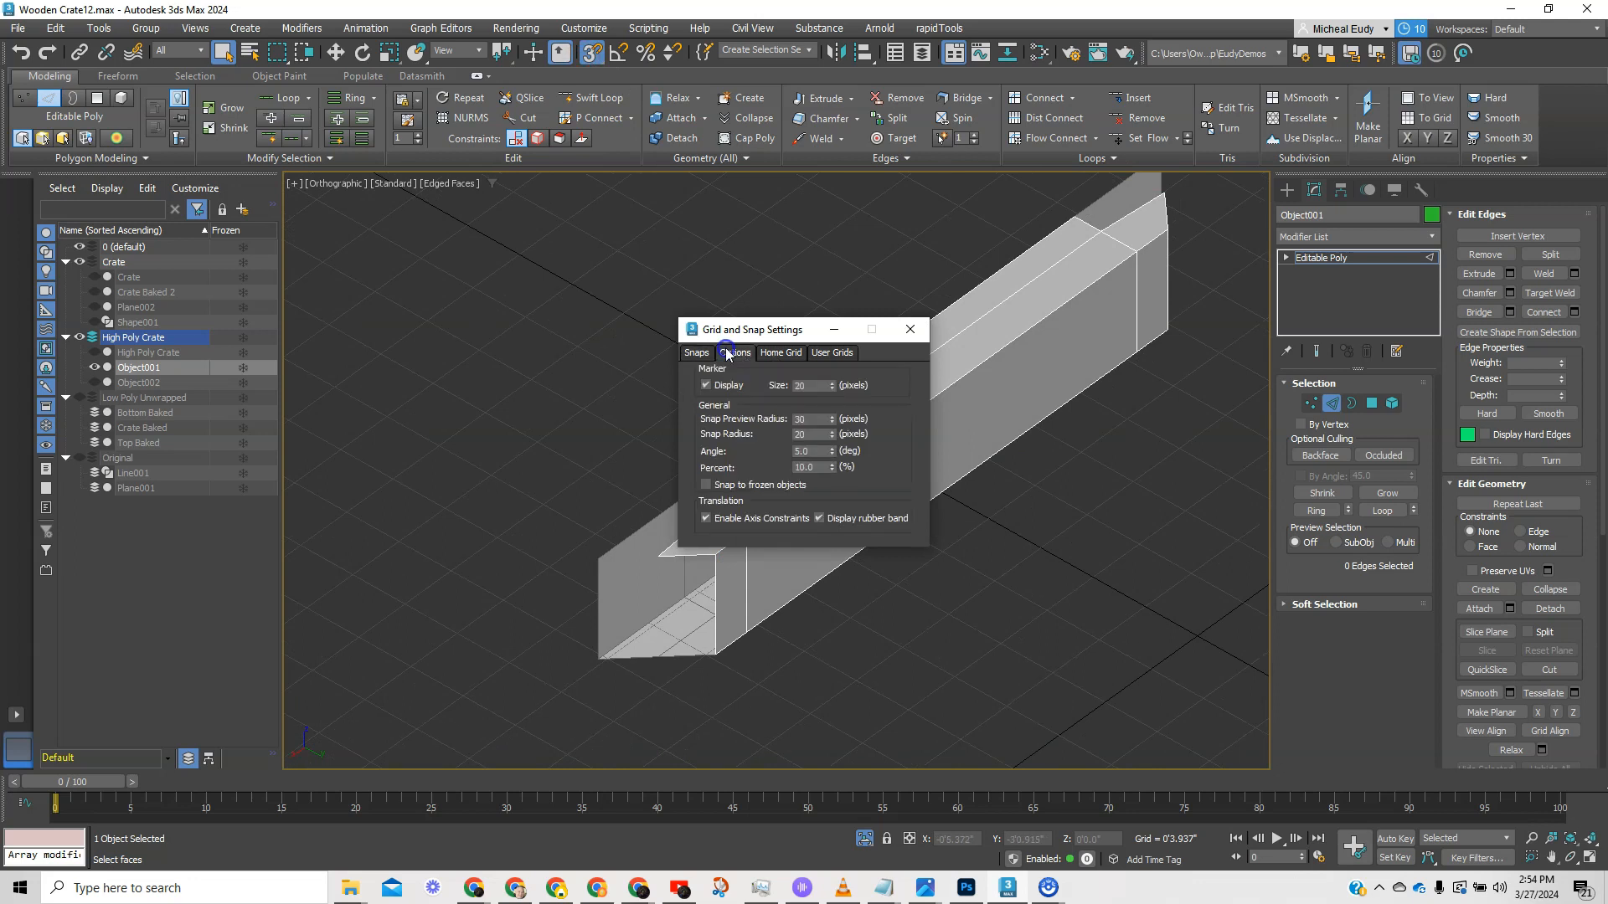
left_click(909, 329)
- Try moving the upper inset vertex at the board's open end along X, snapped level with the end corner
scroll(754, 511, "up", 3)
left_click(1312, 405)
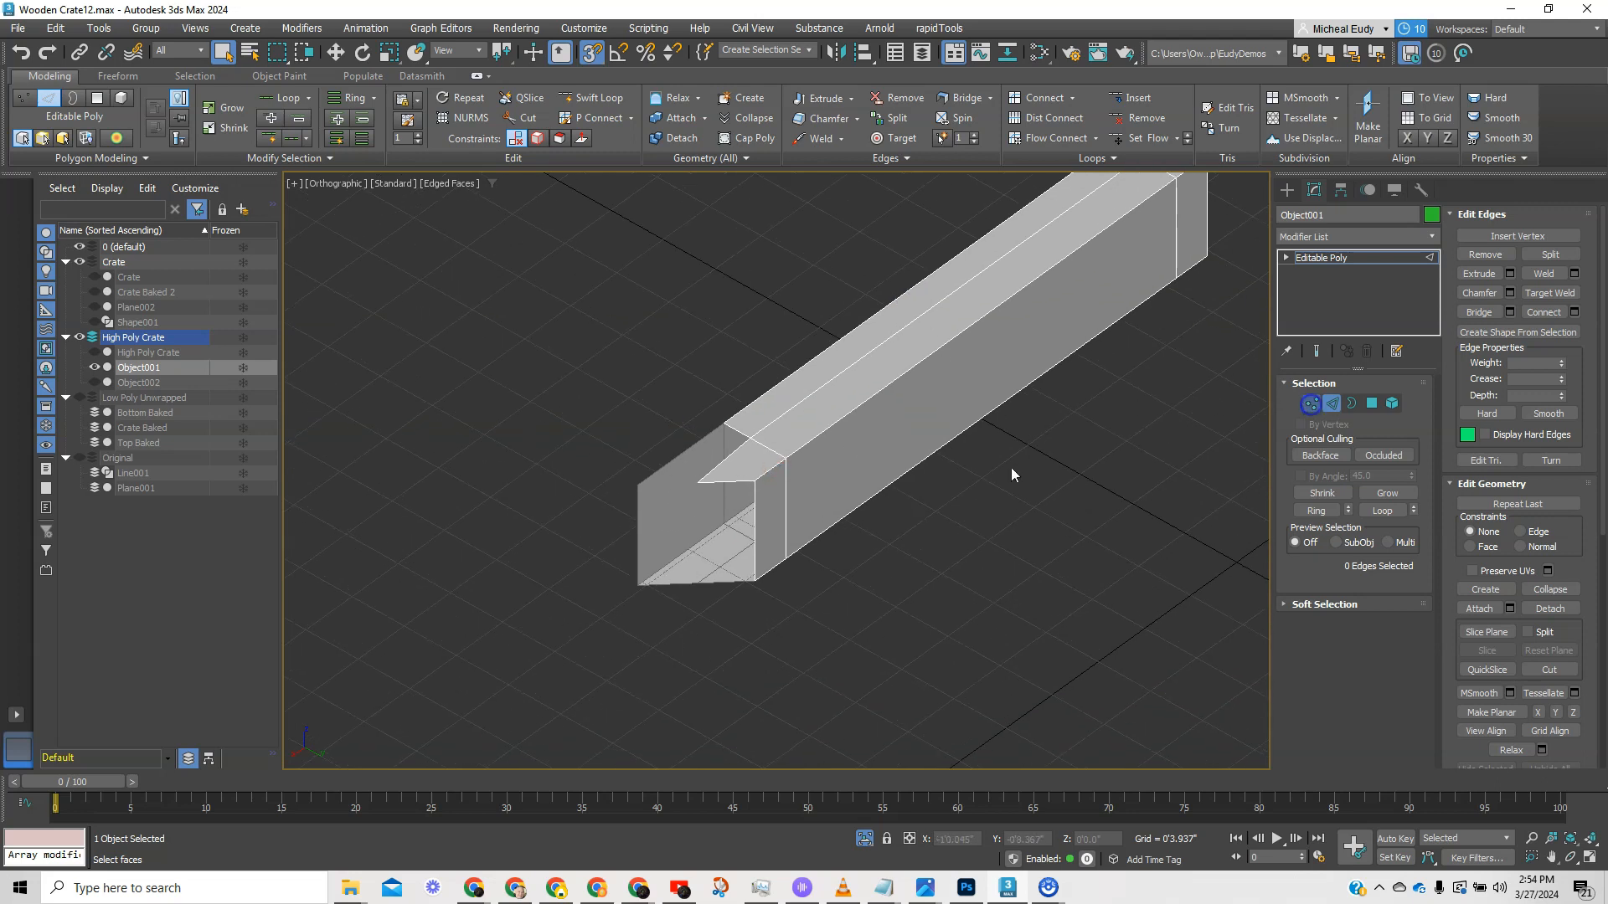
left_click(737, 530)
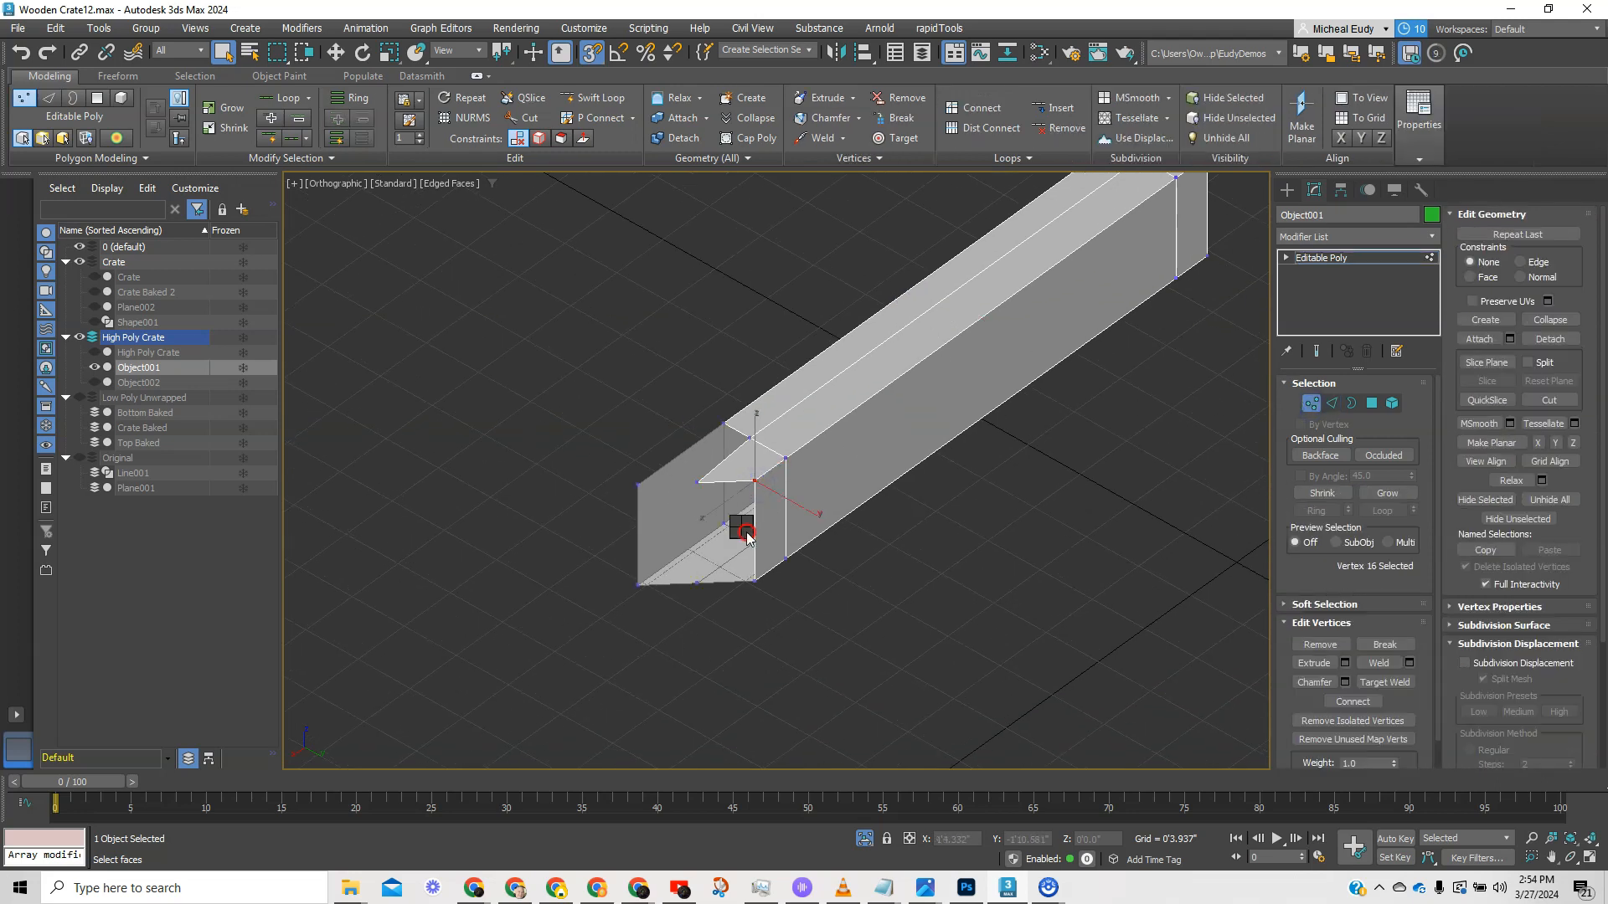
right_click(742, 528)
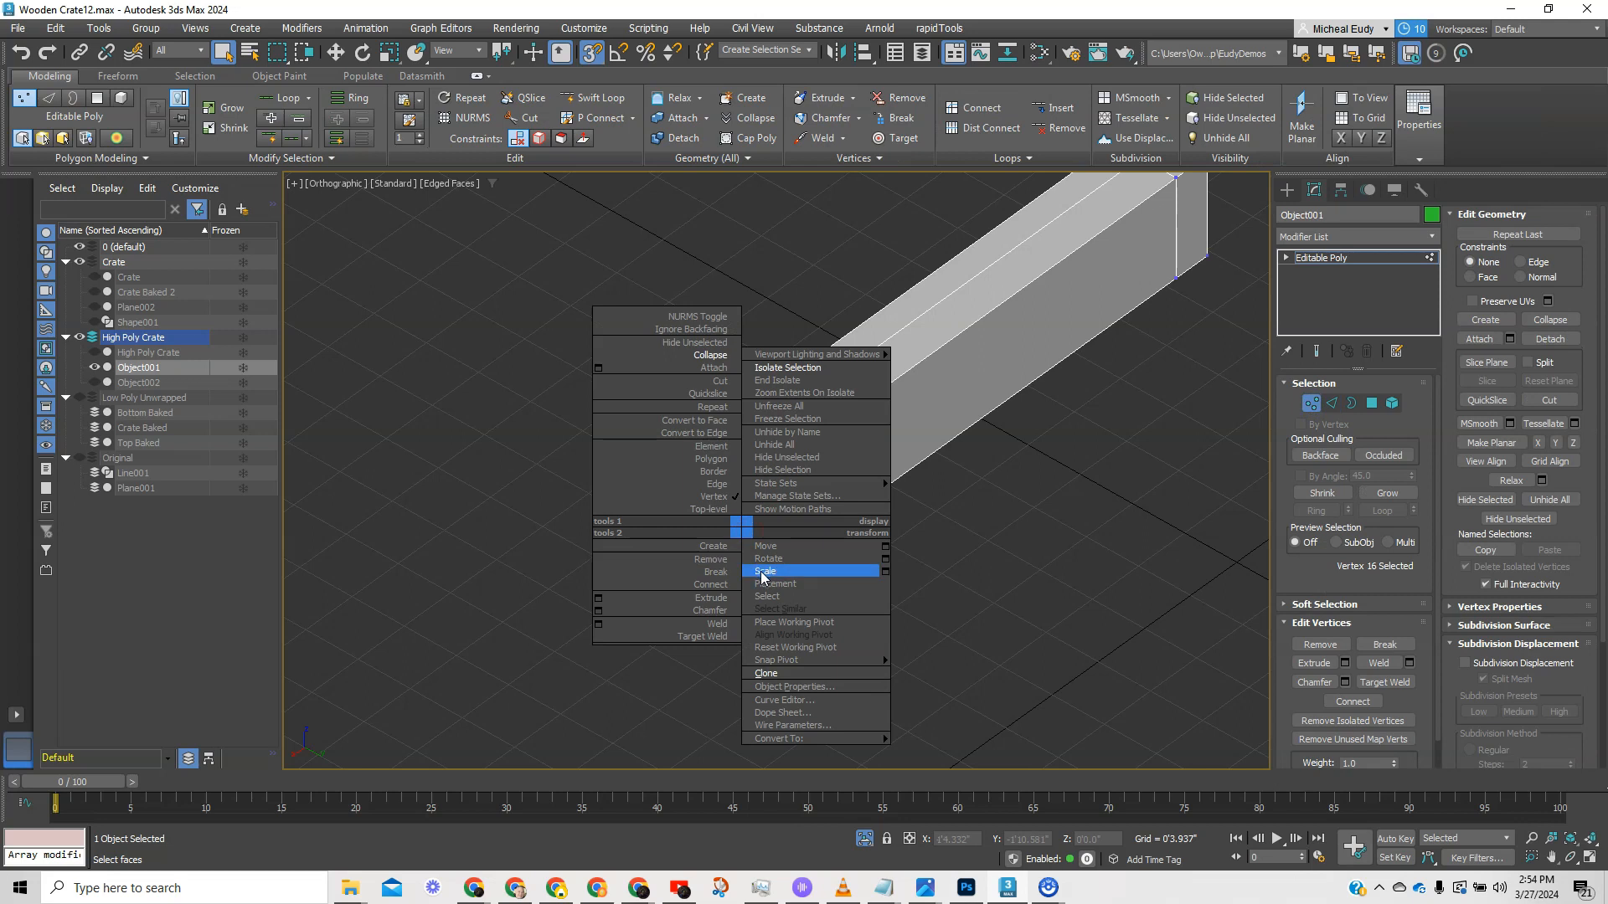
left_click(766, 546)
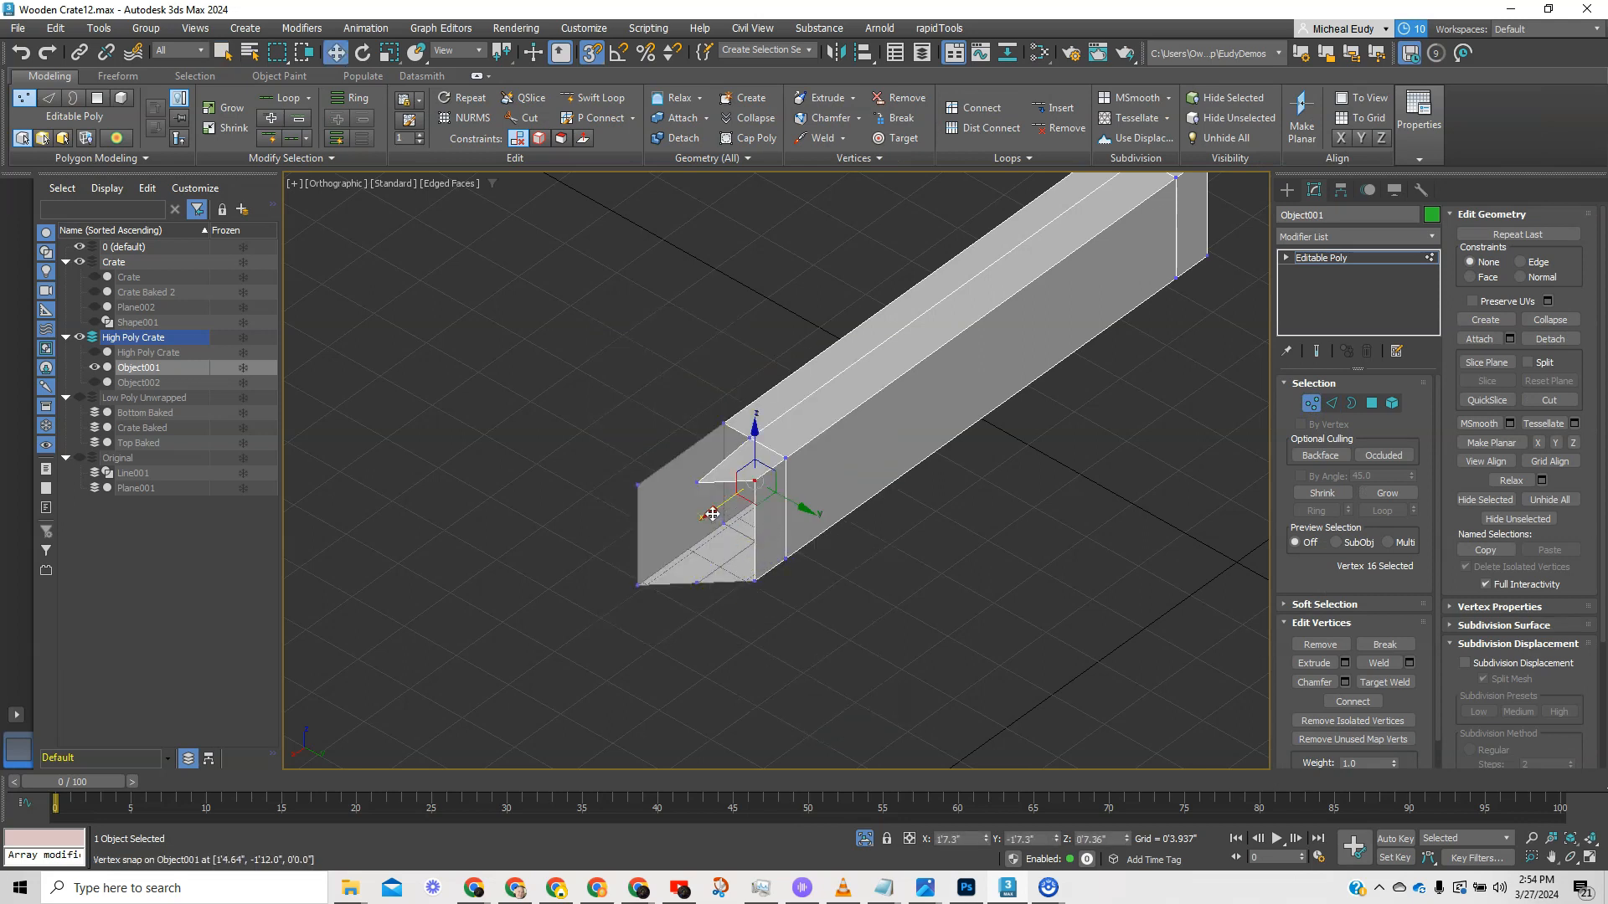
left_click_drag(712, 514, 755, 584)
middle_click_drag(886, 459, 775, 464)
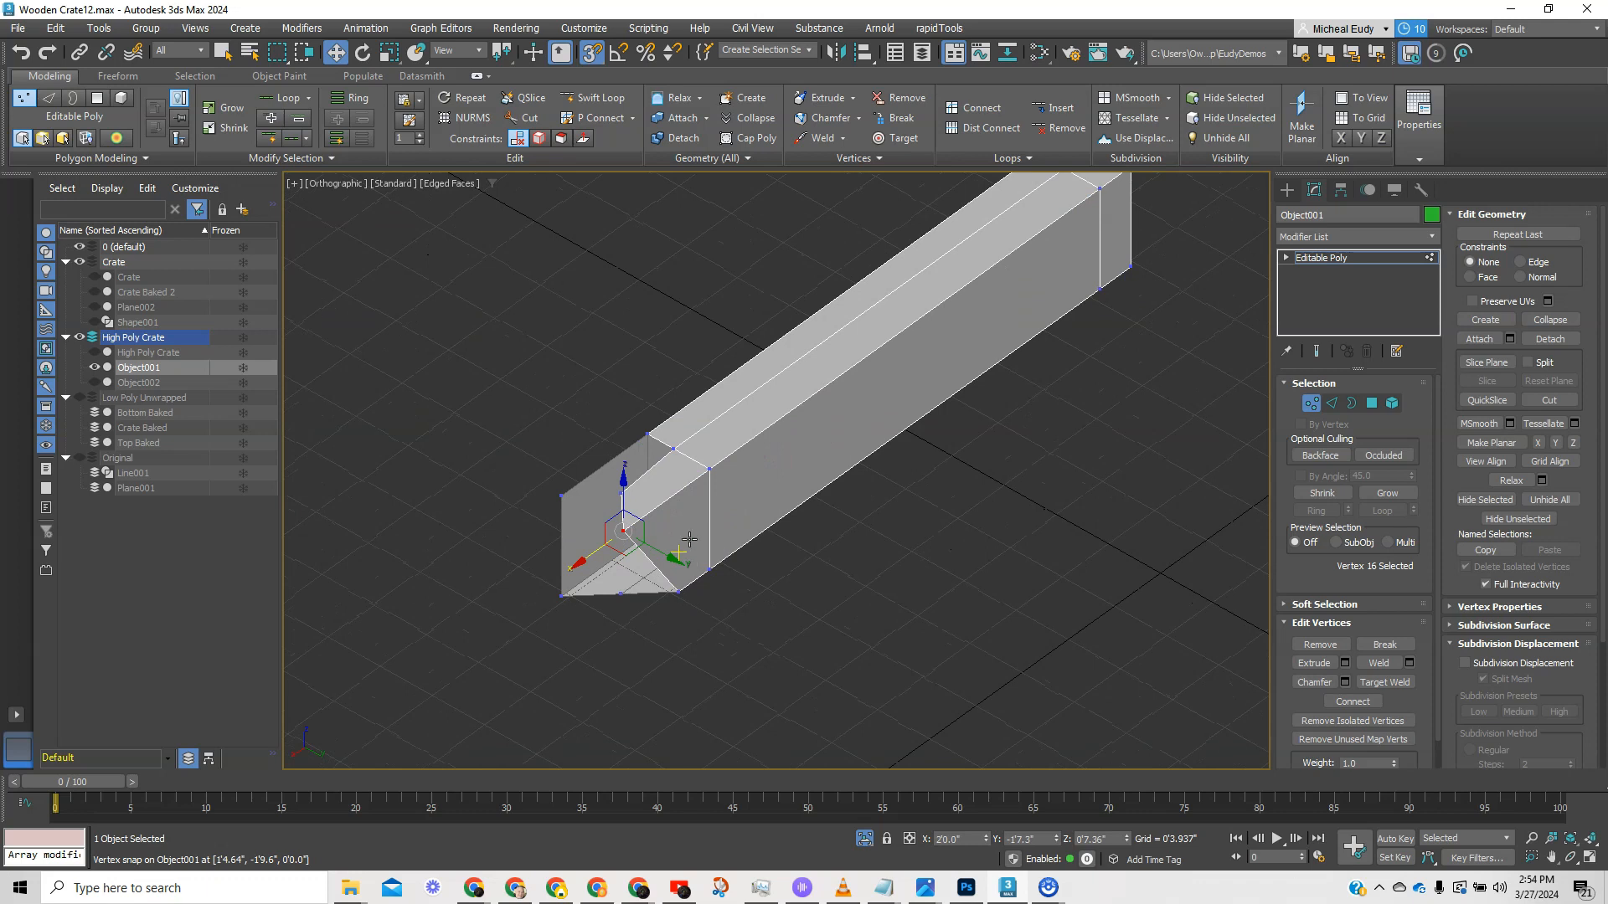
- Try to align the lower vertices at the board's open end by moving them to snapped corner vertices
left_click(678, 592)
left_click_drag(635, 623, 555, 600)
middle_click_drag(647, 520, 747, 526, "alt")
left_click(609, 592, "alt")
middle_click_drag(618, 591, 935, 561, "alt")
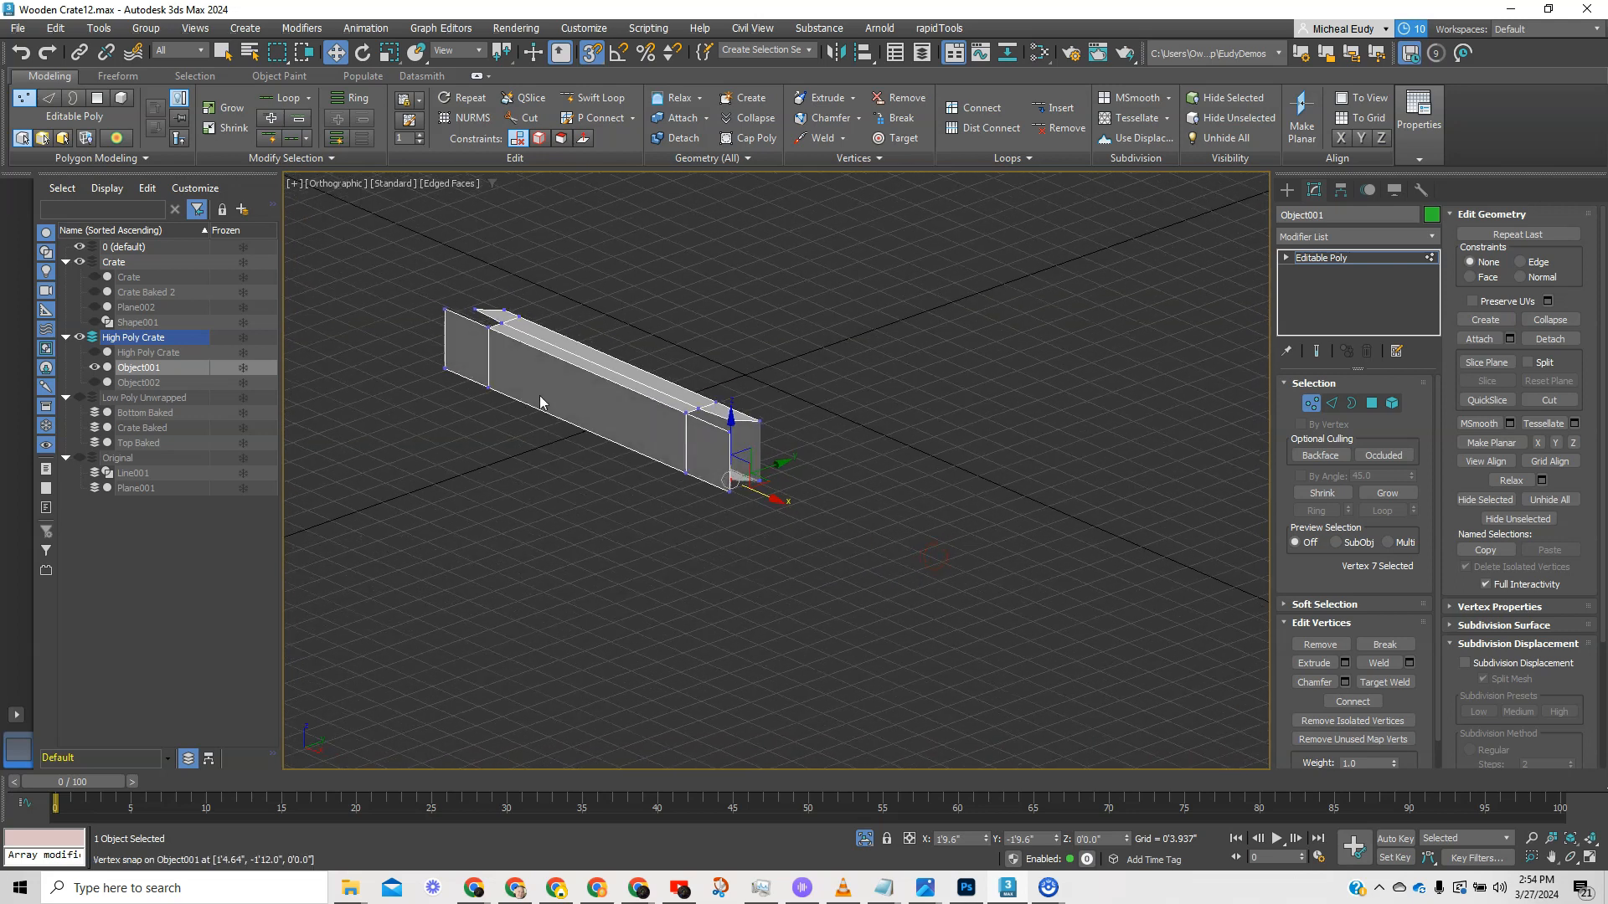
- Undo the vertex moves at the board's end and the weld of the two gap edges
scroll(561, 394, "up", 3)
middle_click_drag(585, 395, 550, 495)
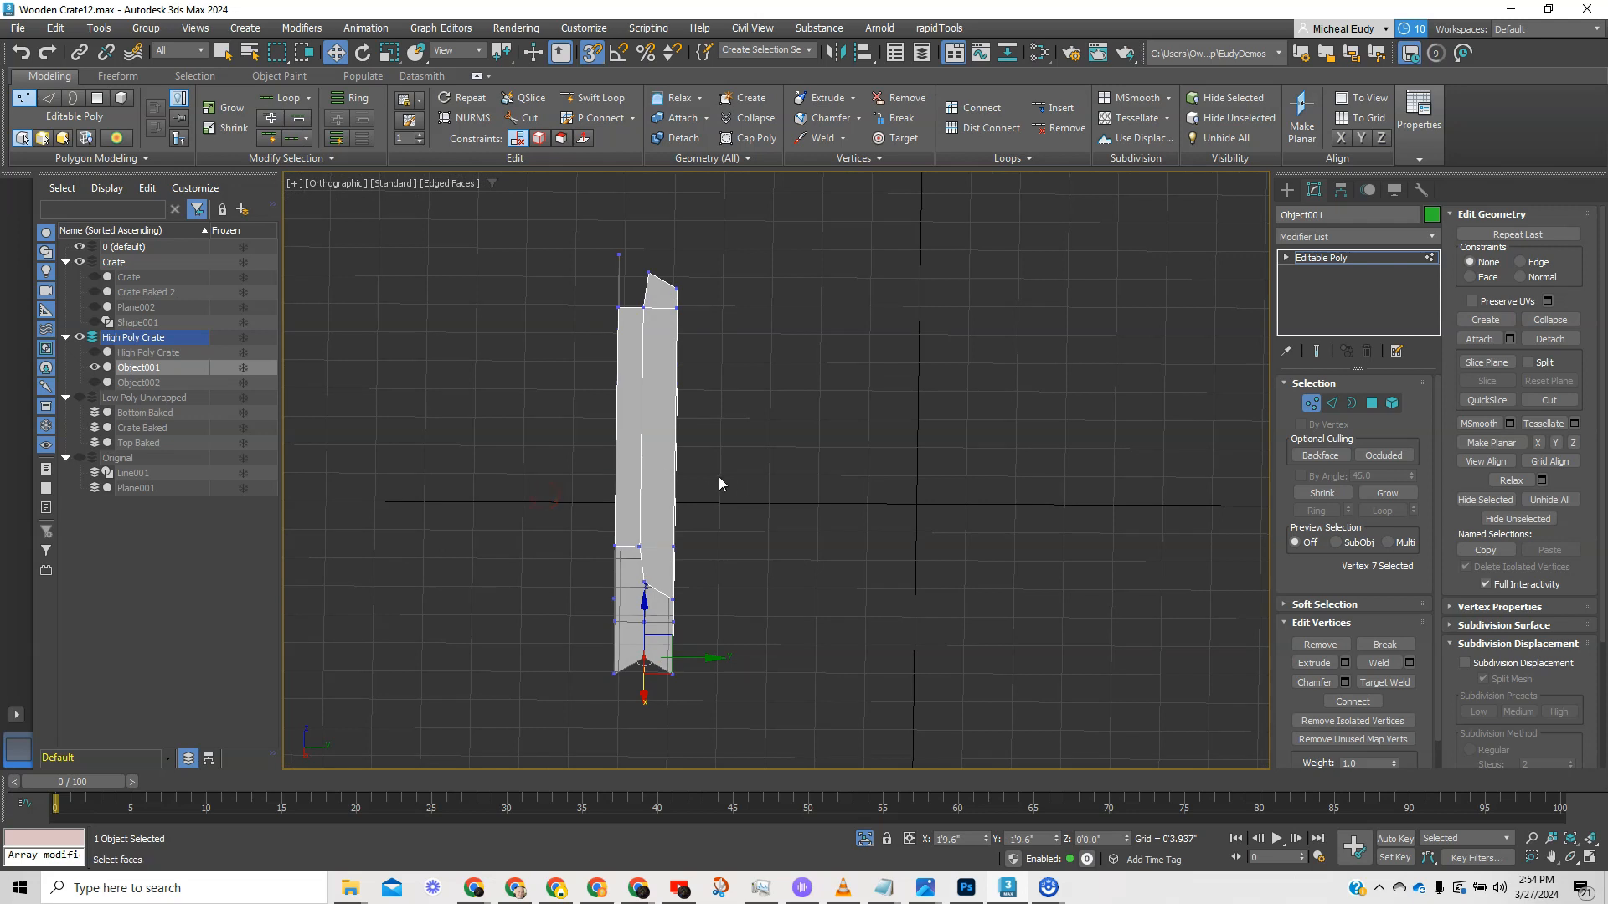
key("ctrl+z")
key("ctrl+z")
key("ctrl+z")
key("ctrl+z")
key("ctrl+z")
key("ctrl+z")
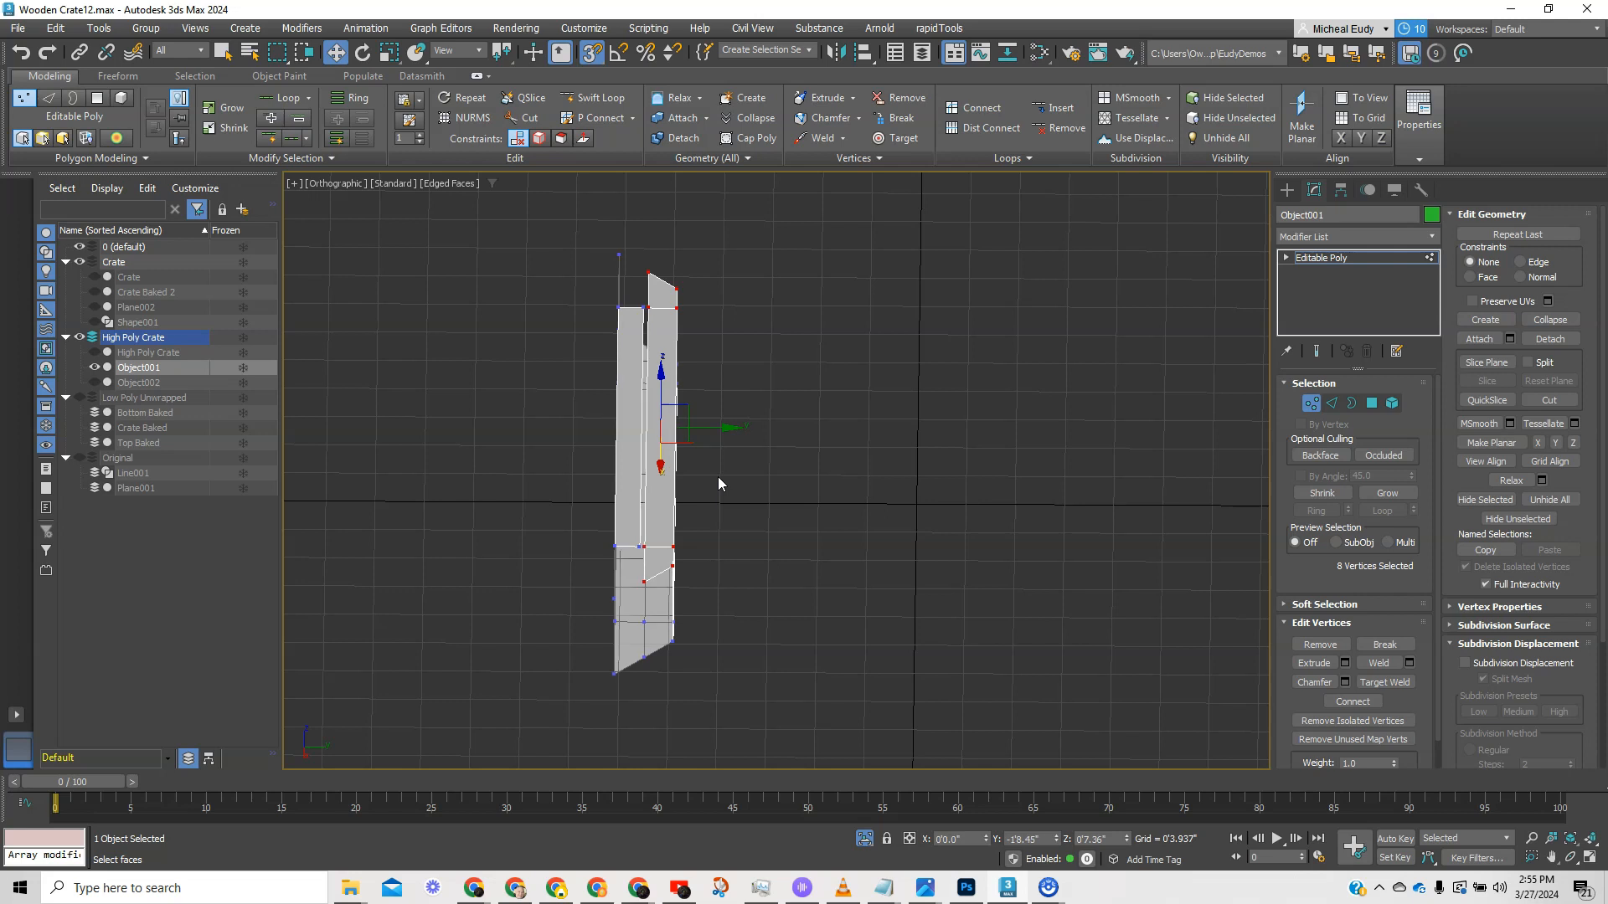
- Hide the grid and split the bottom board lengthwise along its two gap edges and the long centre edge underneath
scroll(665, 476, "up", 4)
middle_click_drag(665, 465, 682, 528)
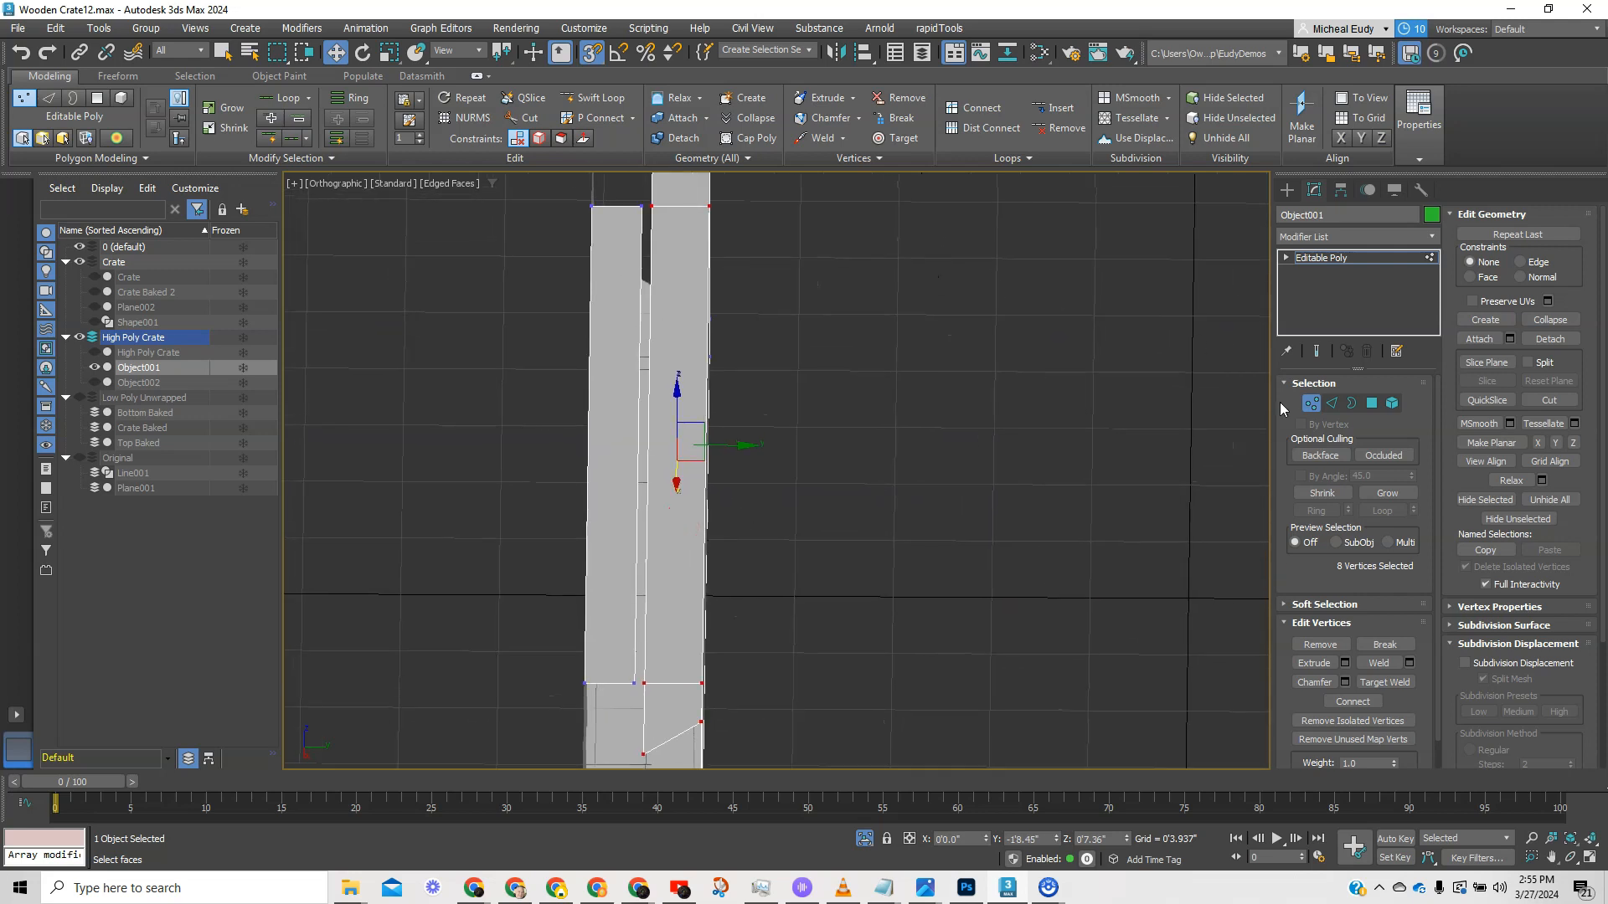
left_click(1331, 404)
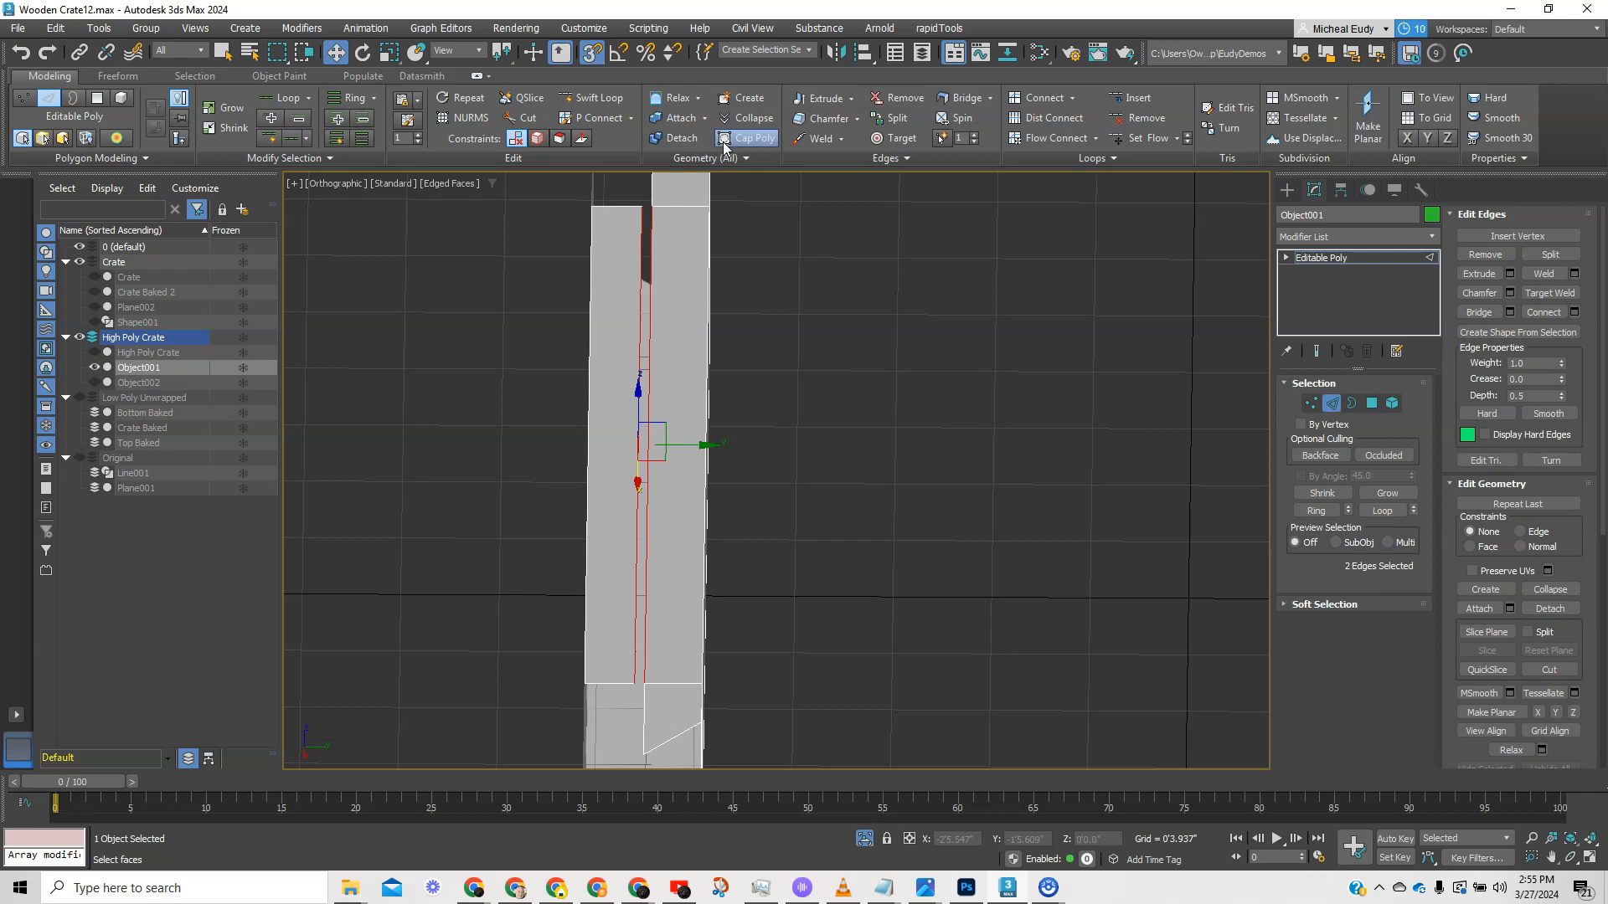
middle_click_drag(675, 492, 934, 388, "alt")
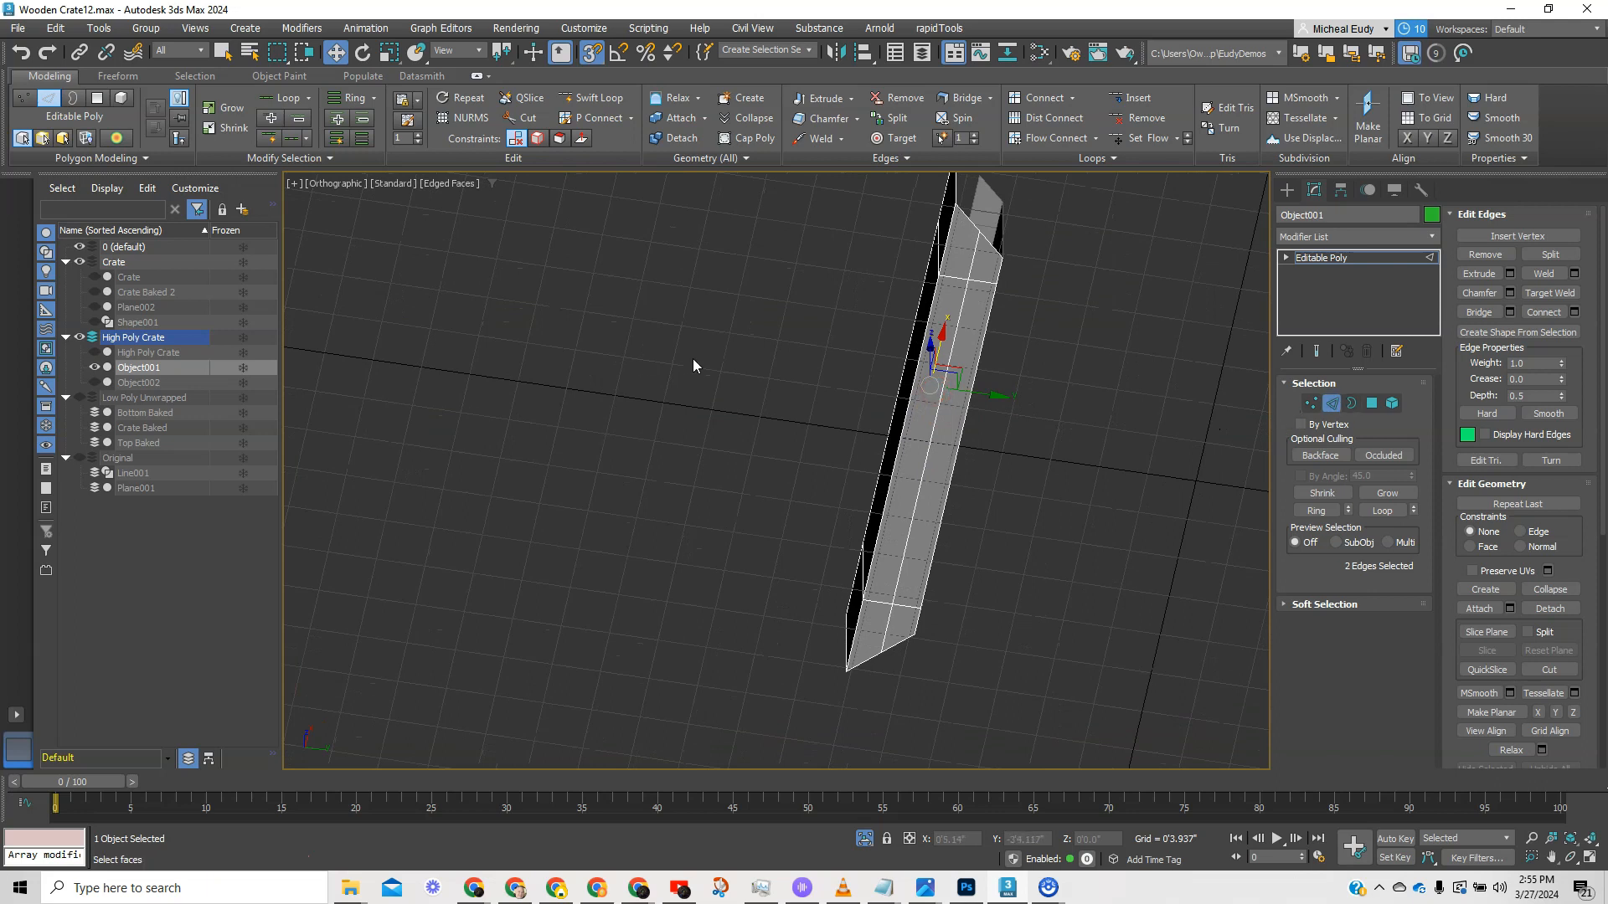
key("g")
left_click(954, 337, "ctrl")
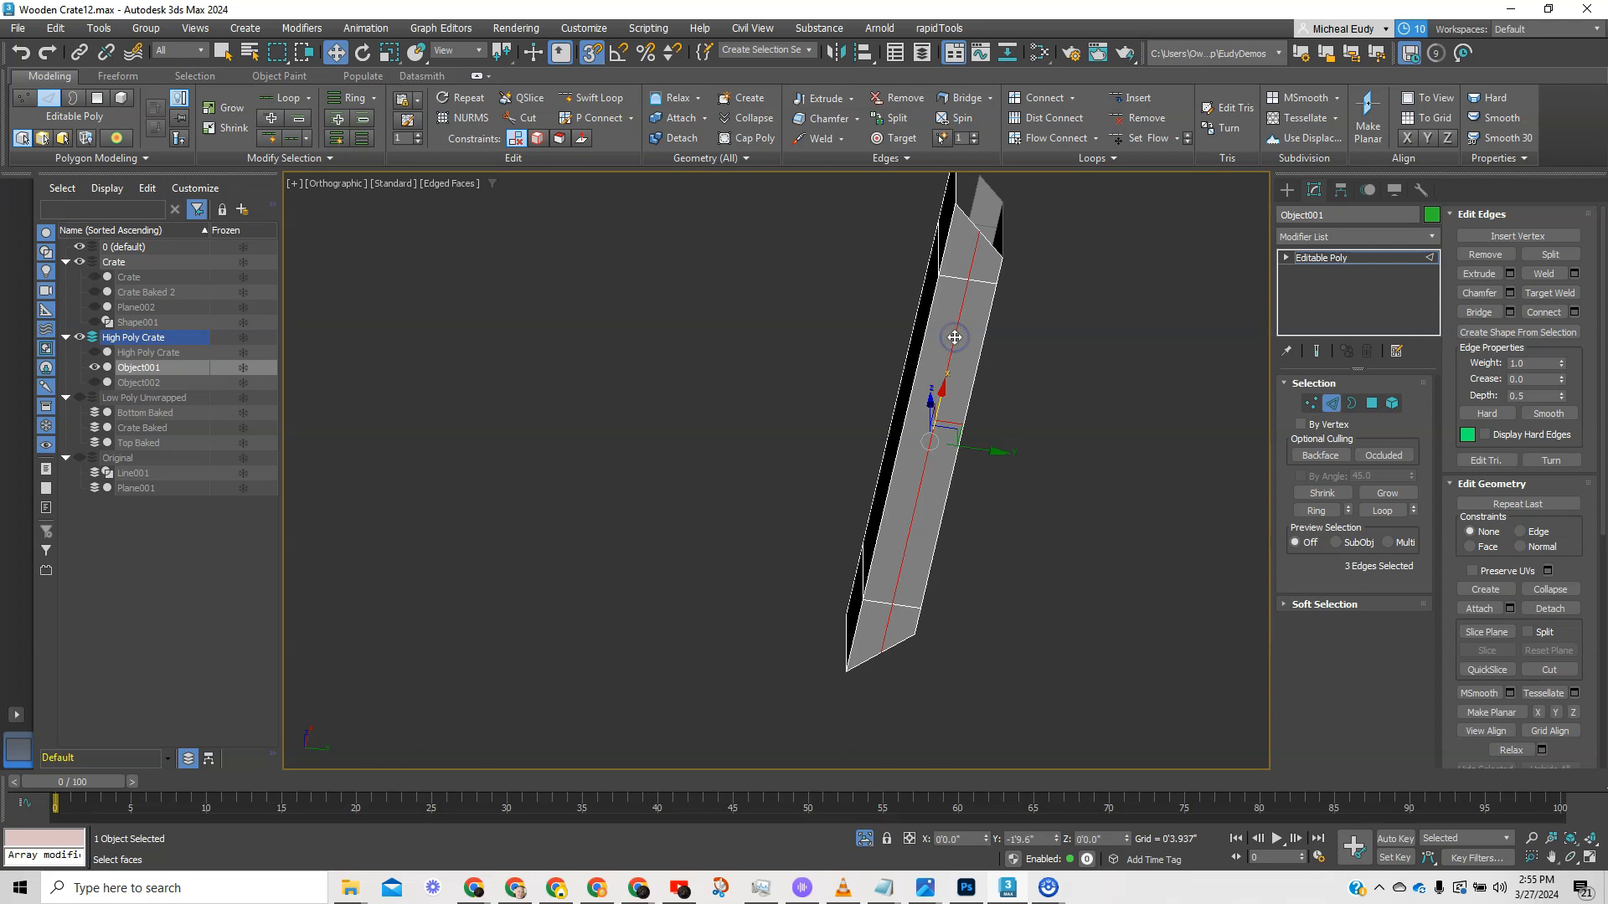
left_click(1547, 255)
middle_click_drag(969, 371, 891, 515, "alt")
middle_click_drag(949, 335, 861, 452)
- At element level, select the board's back half to check the separation, and select its front half instead
left_click(1392, 403)
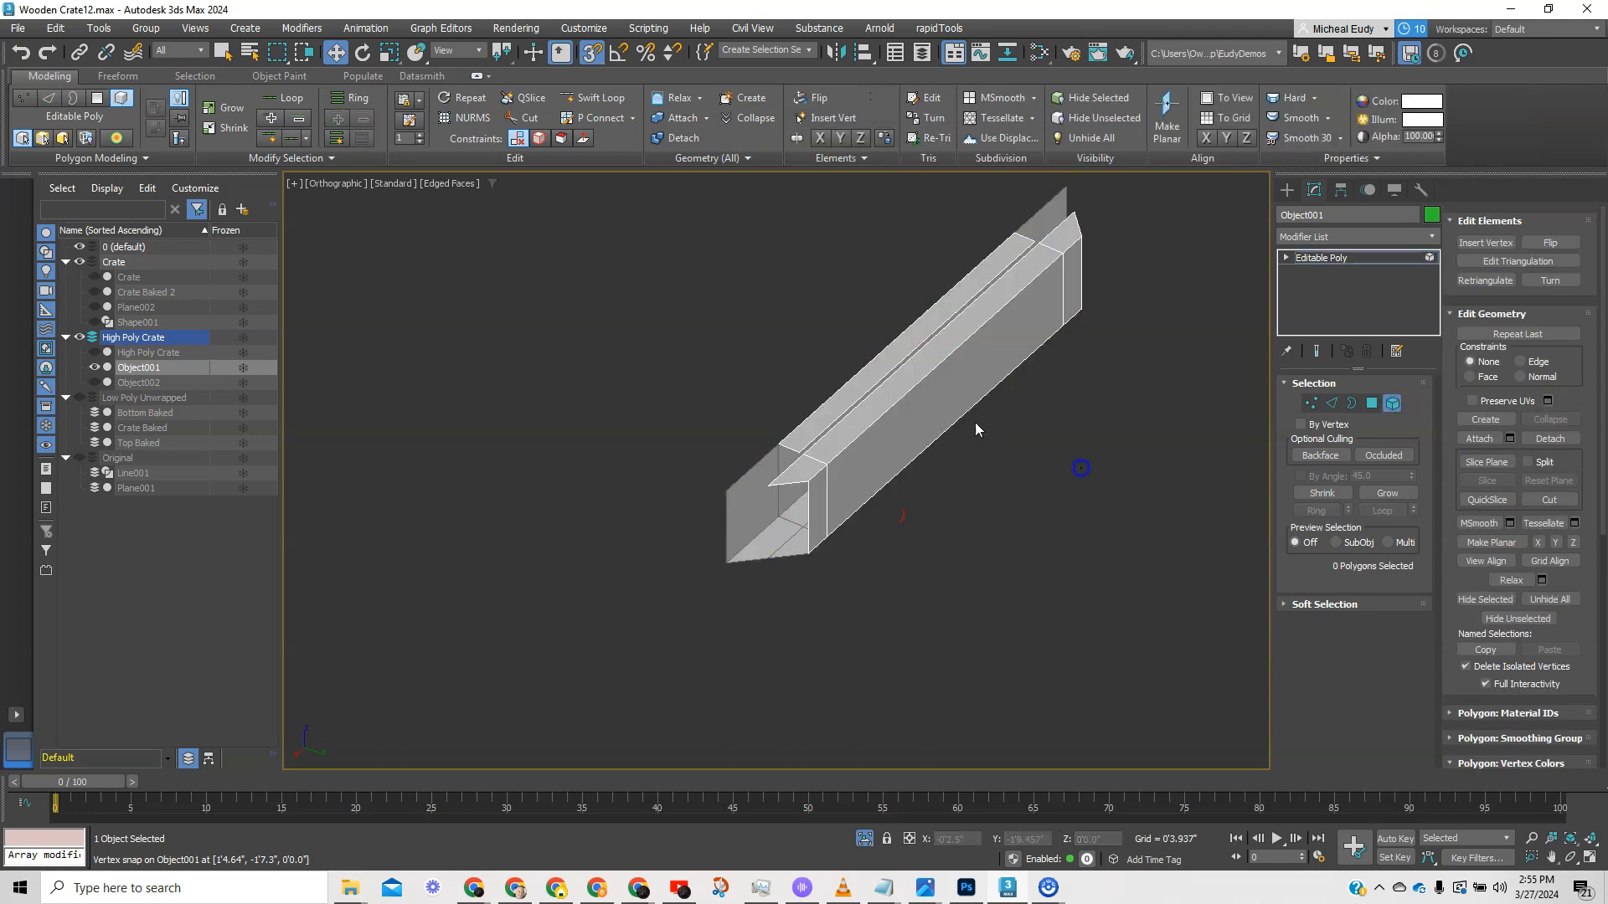
left_click(926, 400)
middle_click_drag(926, 400, 863, 573, "alt")
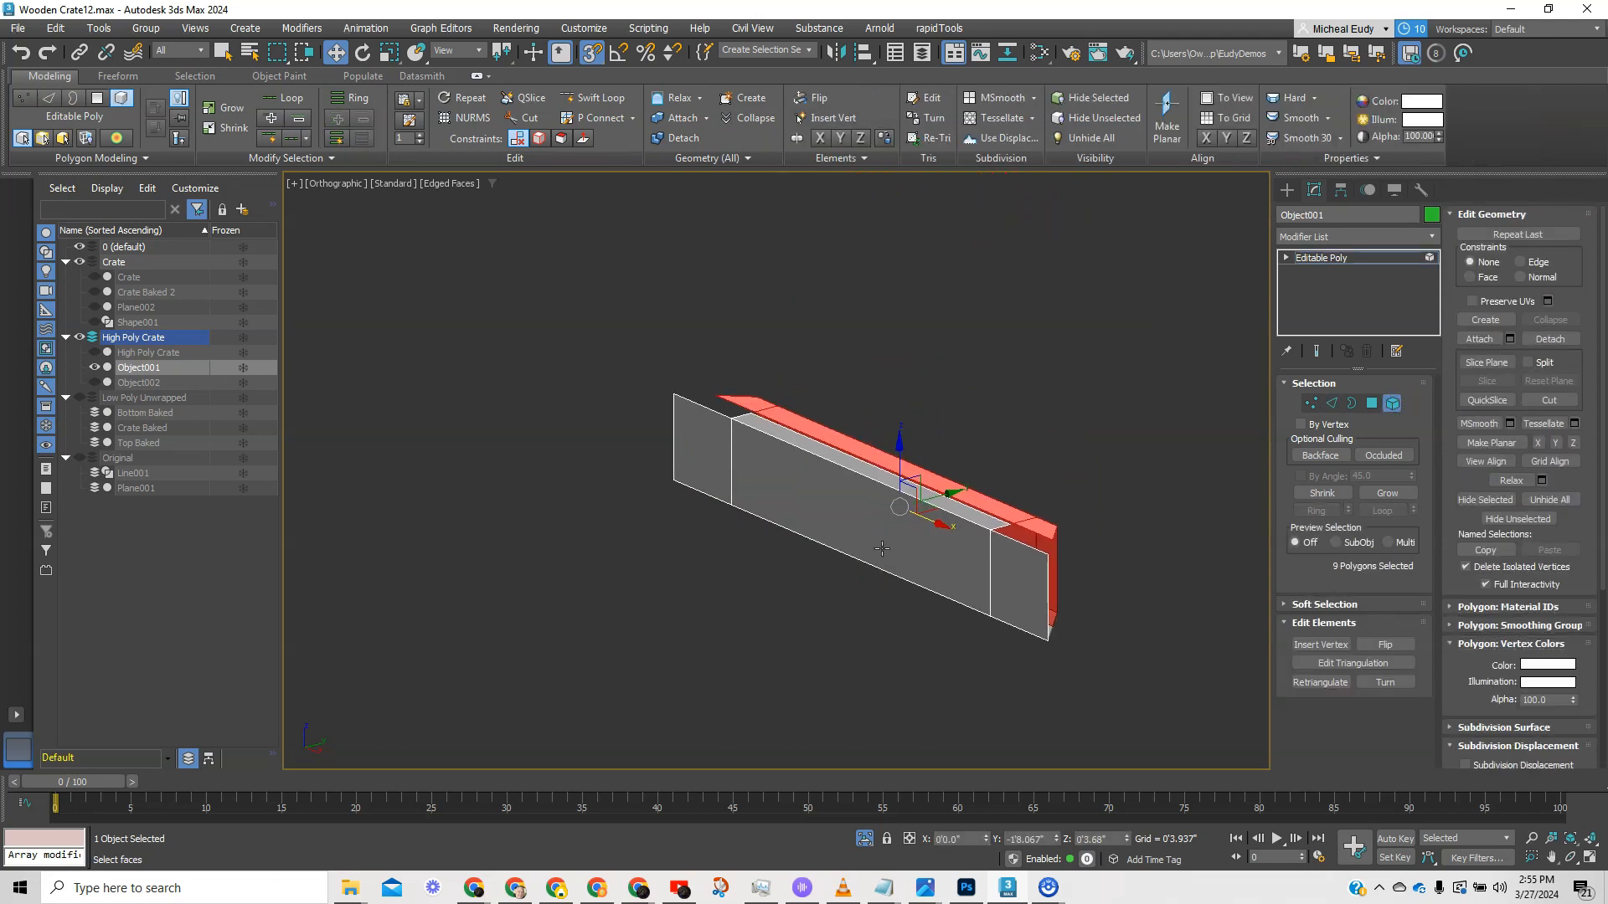
left_click(882, 549)
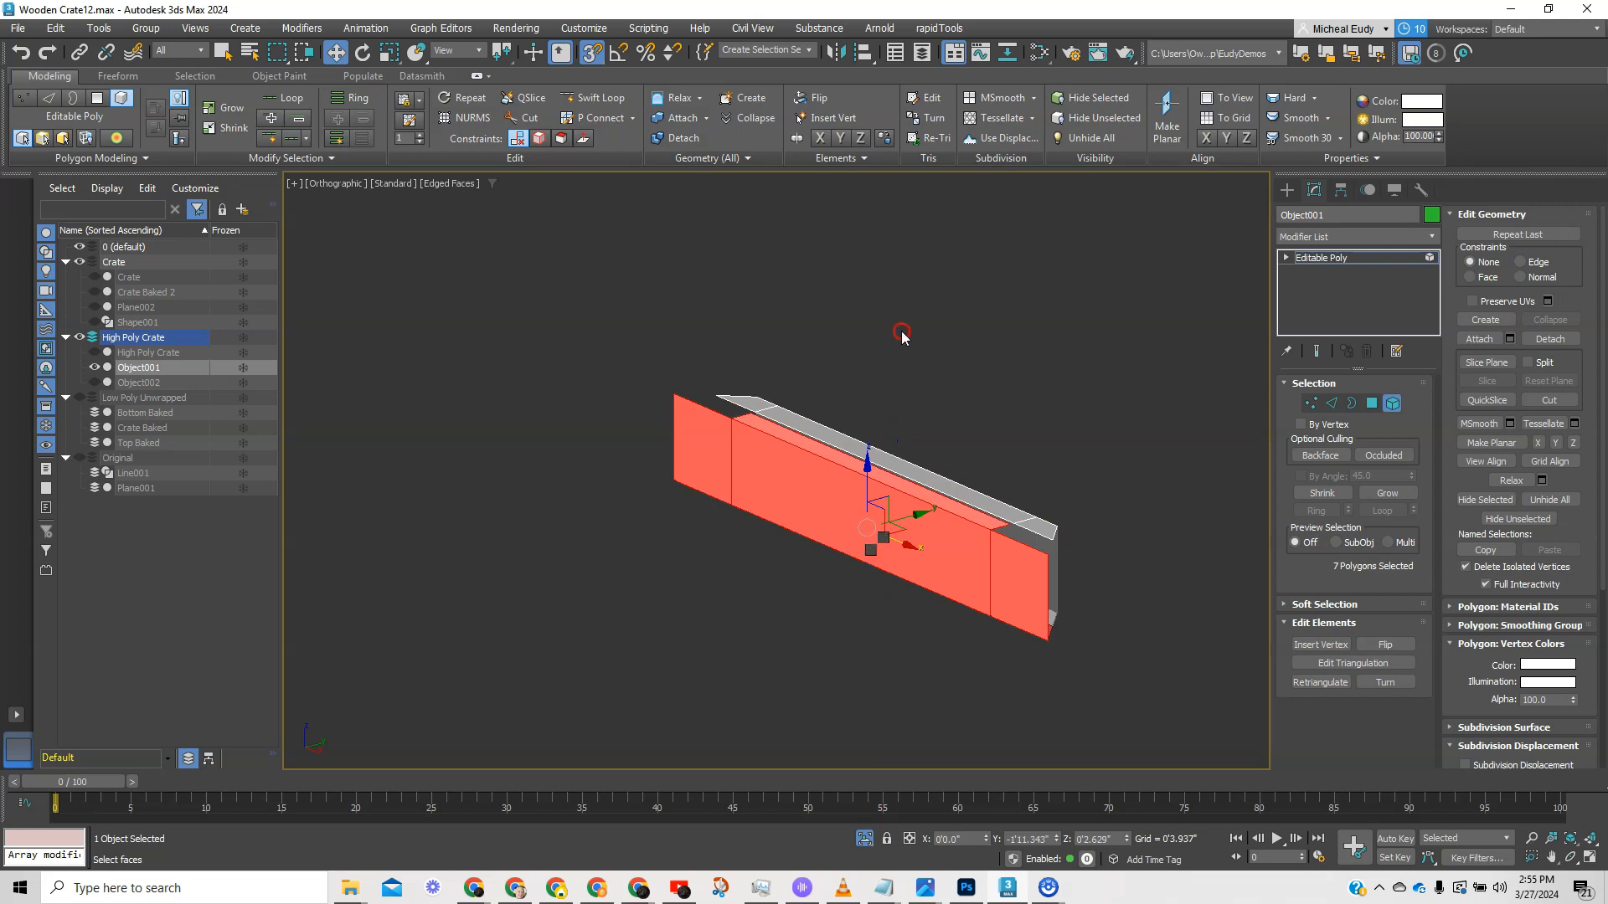
right_click(882, 548)
left_click(916, 398)
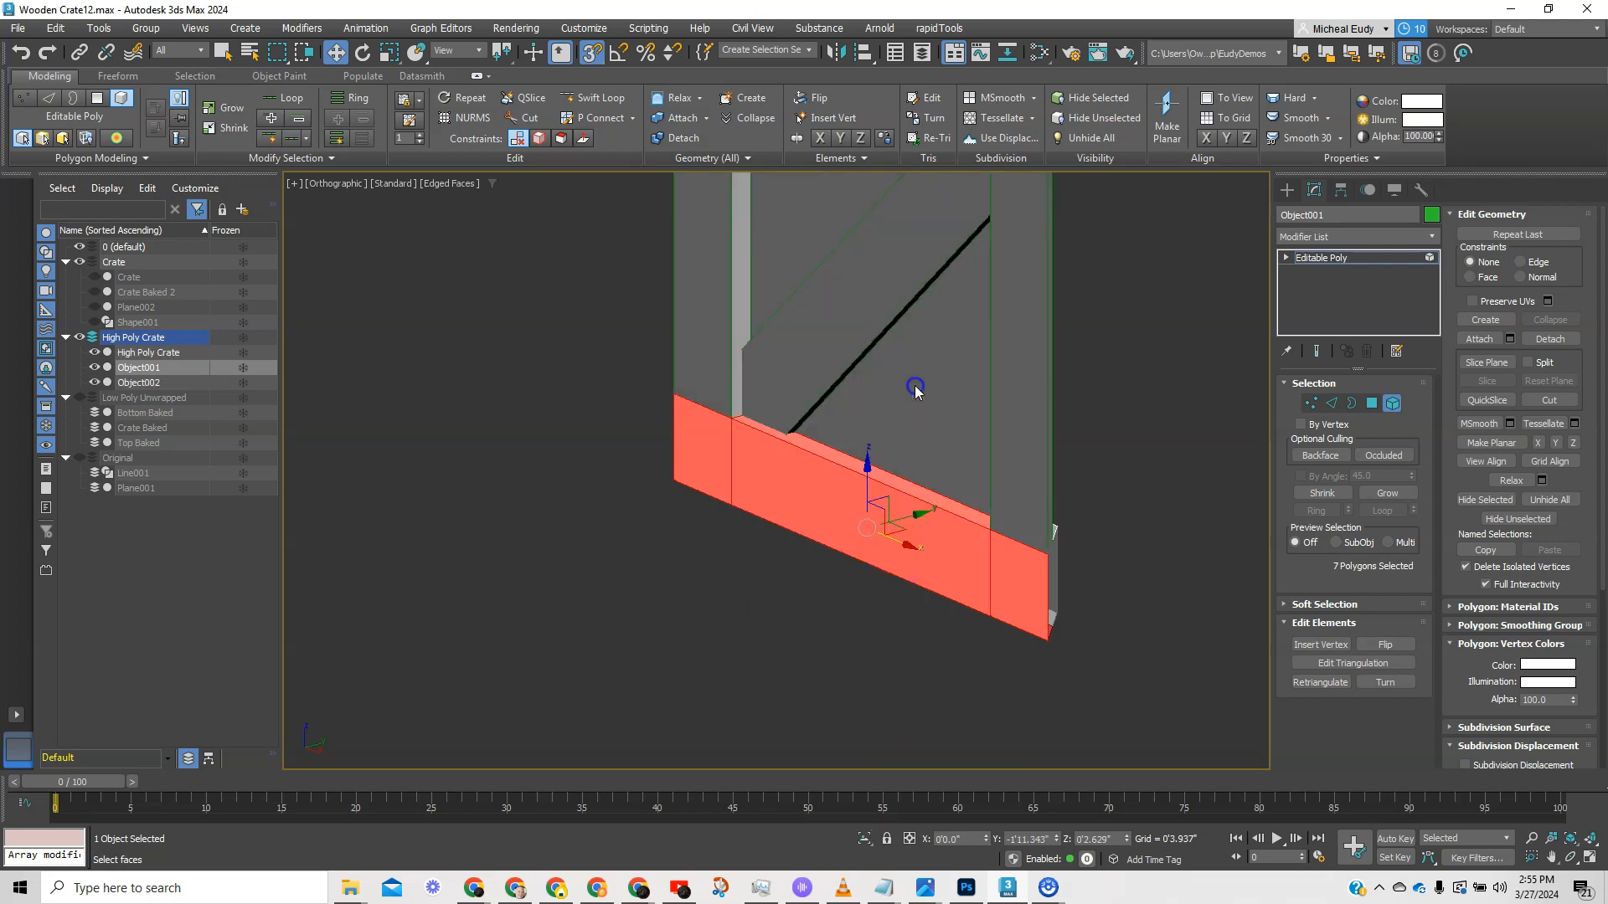
right_click(884, 526)
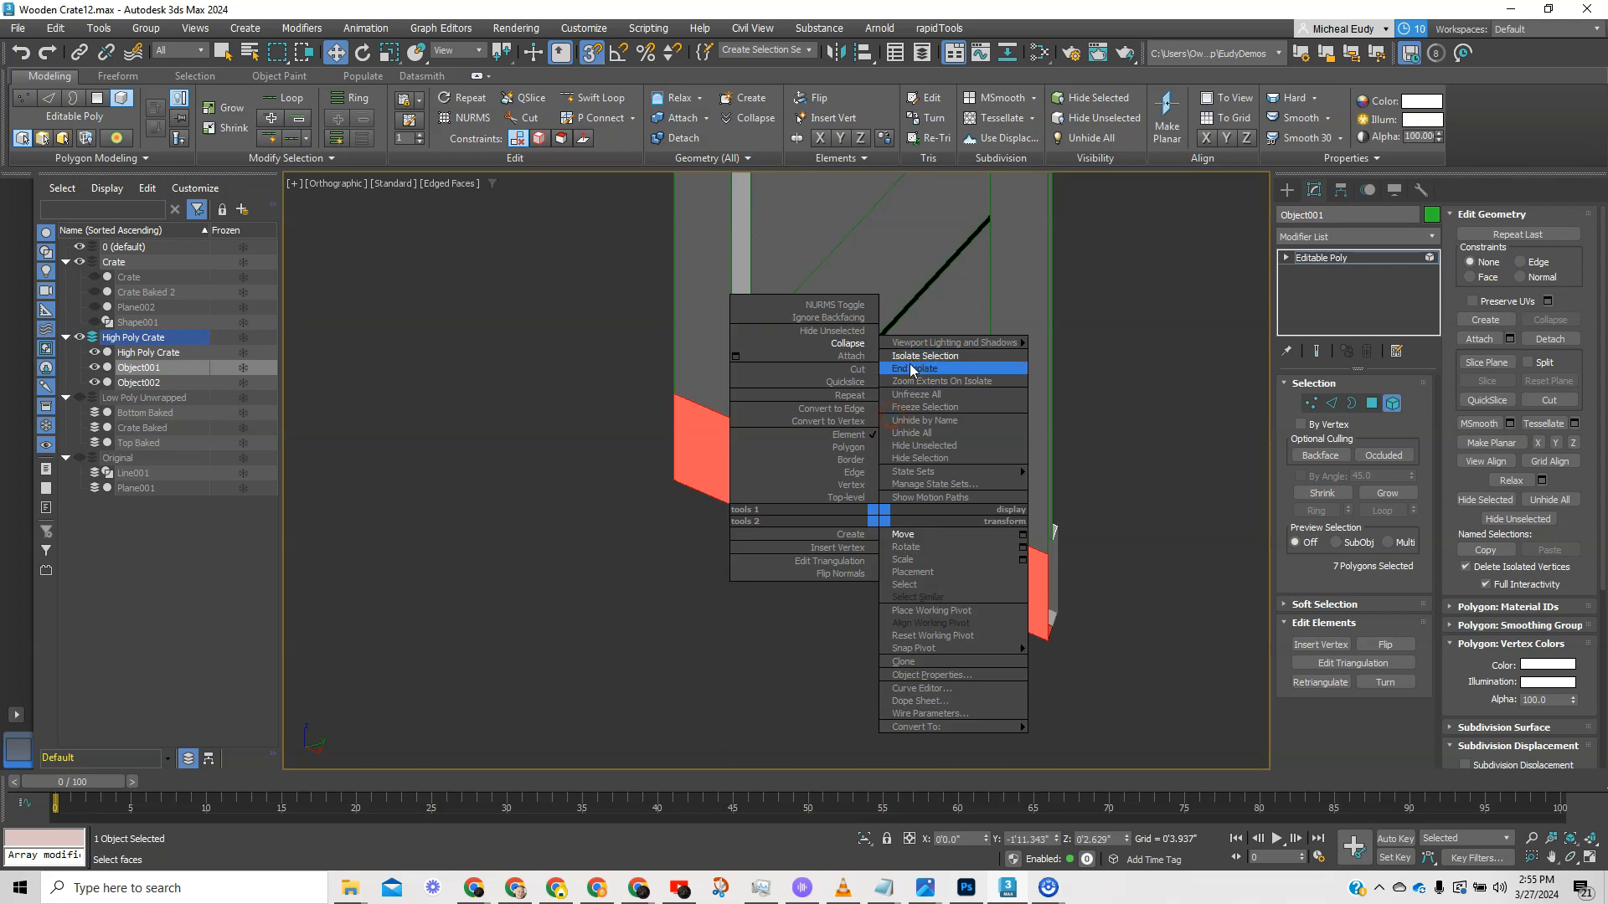
left_click(915, 361)
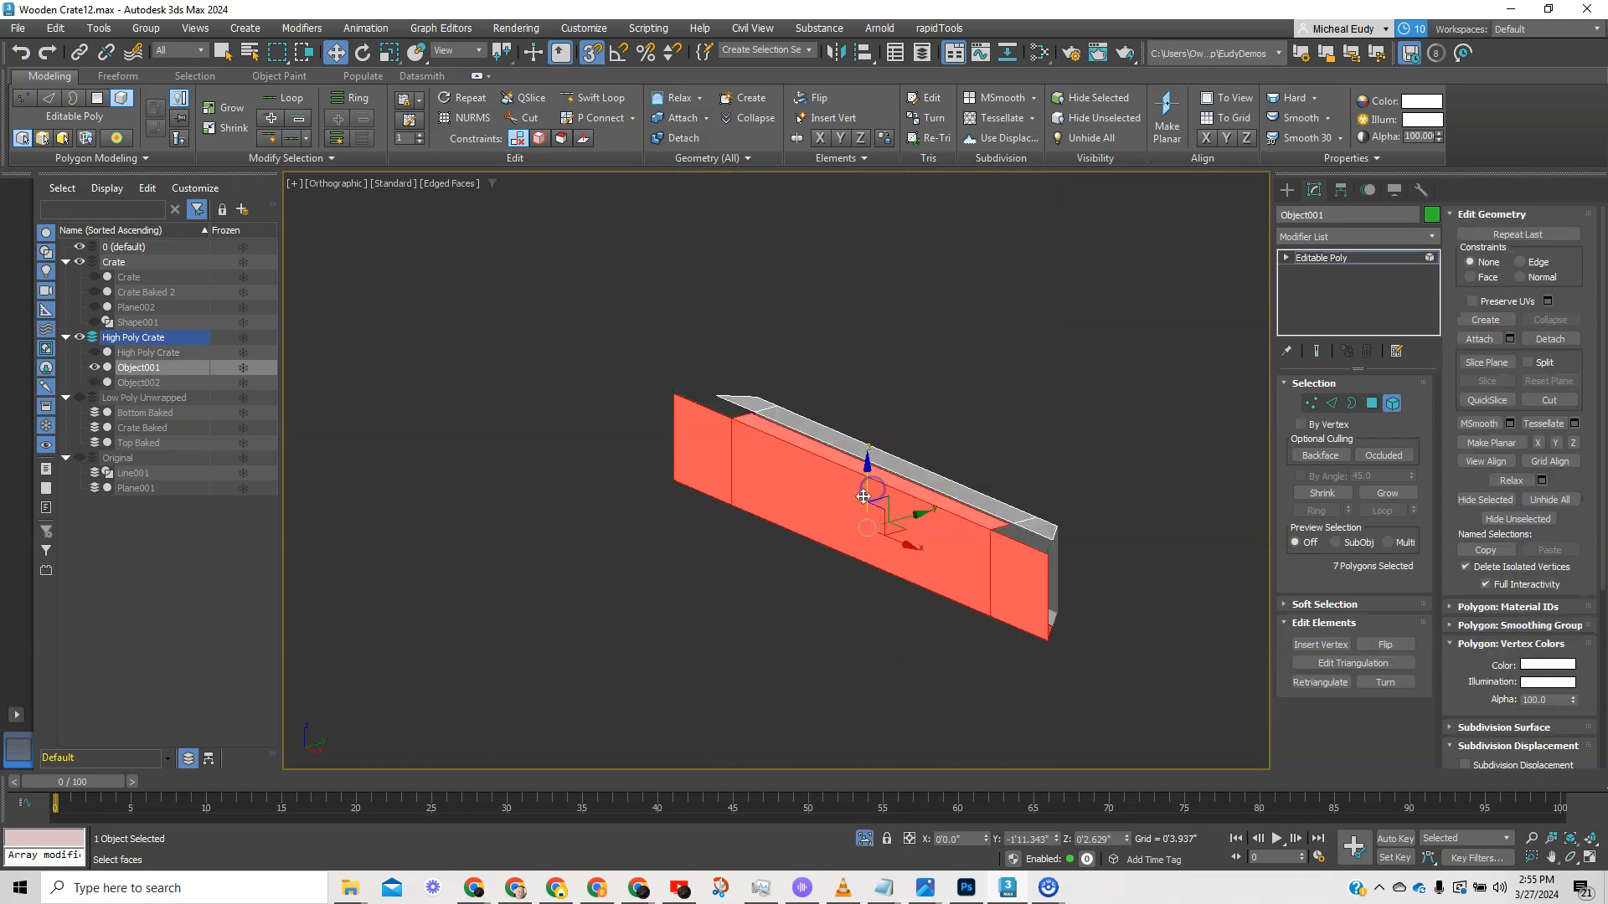
- Invert the element selection to the board's front half and detach it as a separate object
middle_click_drag(864, 497, 736, 528, "alt")
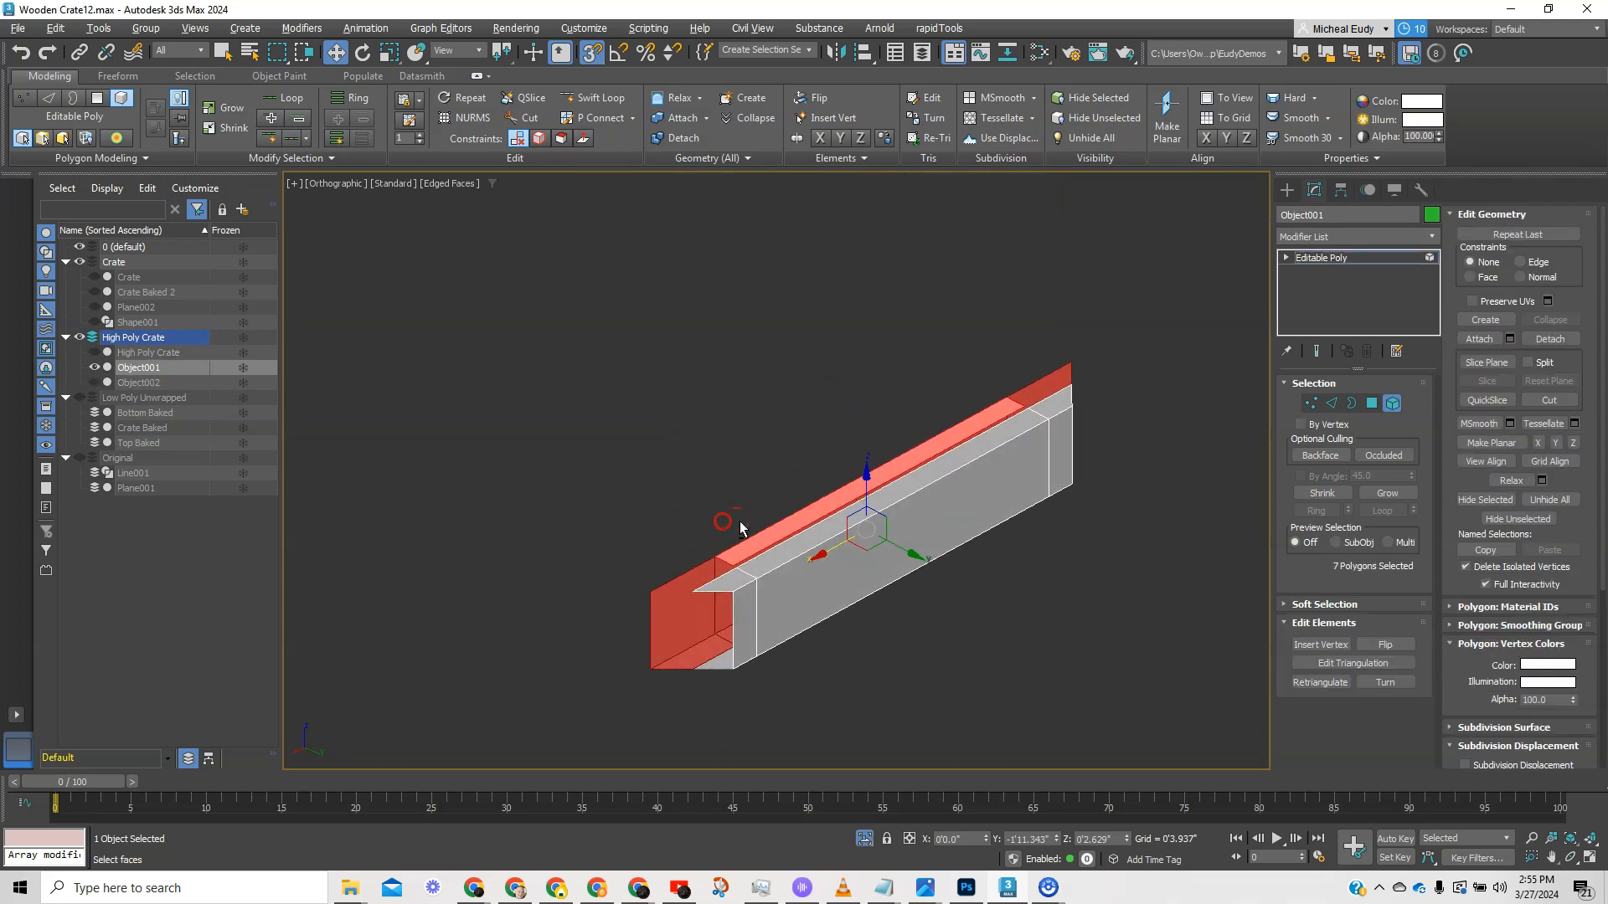
middle_click_drag(950, 472, 870, 463)
key("ctrl+i")
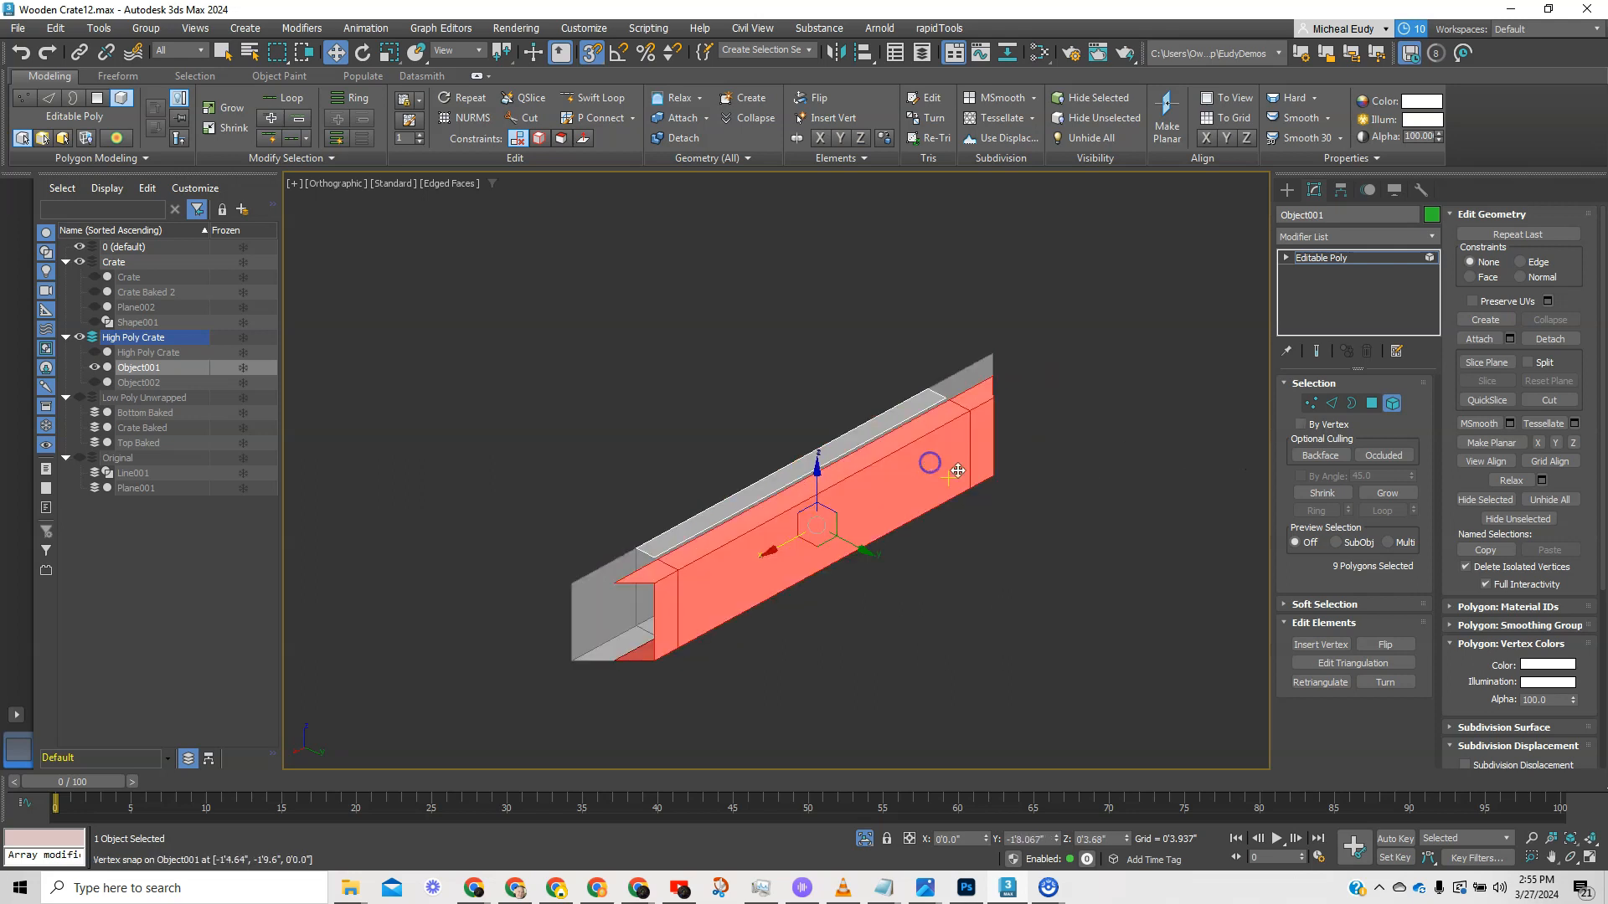
left_click(1548, 339)
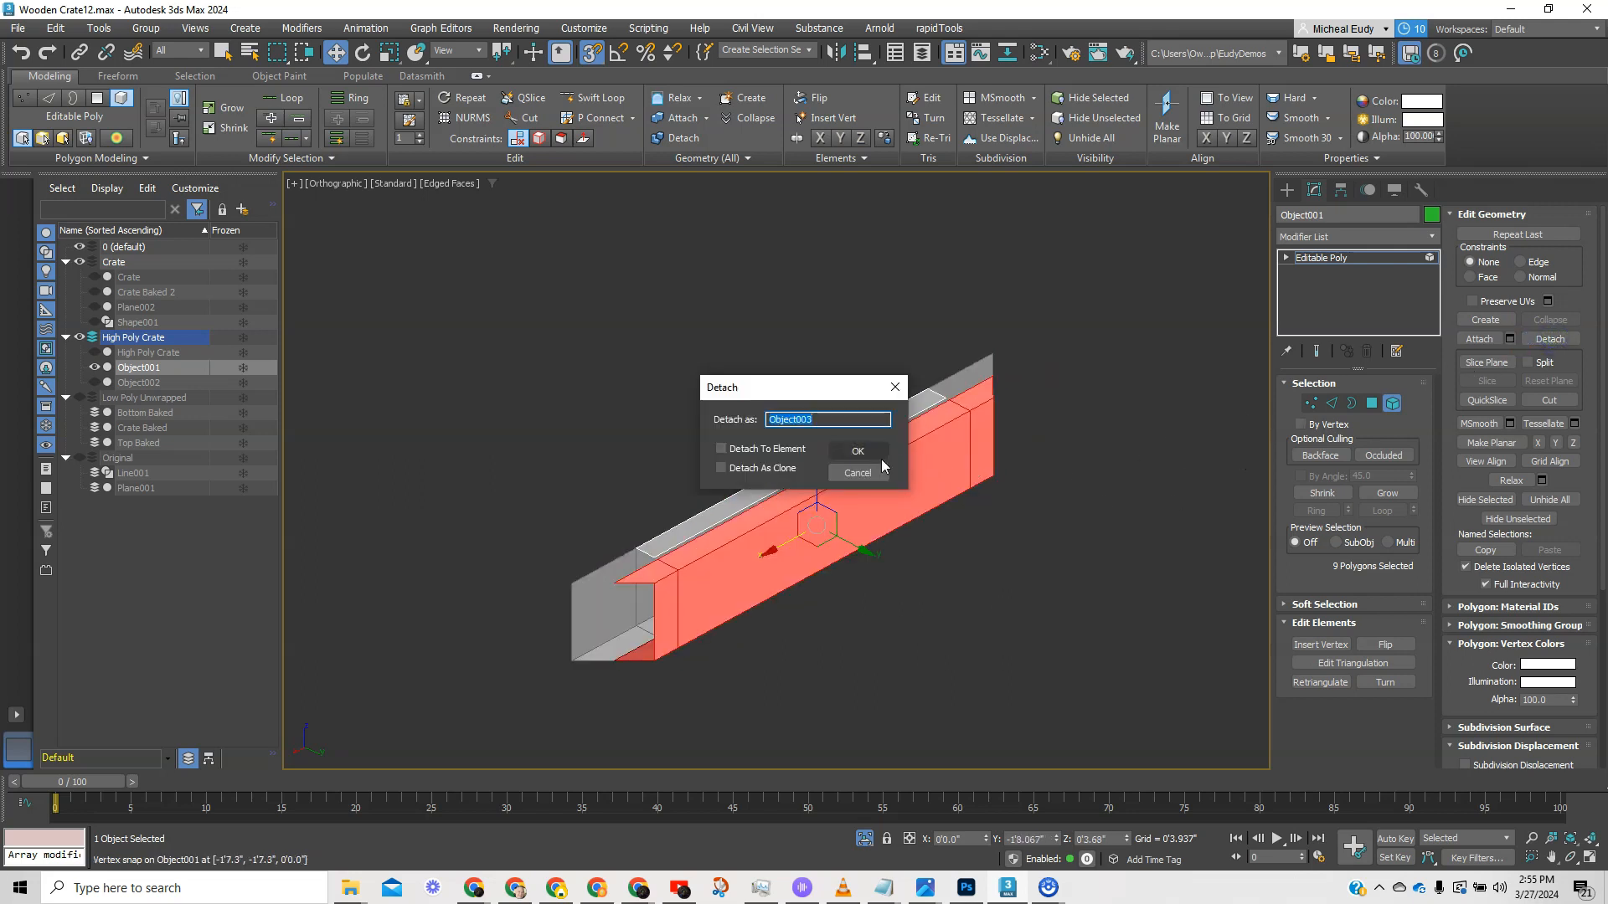
left_click(877, 454)
left_click(1399, 403)
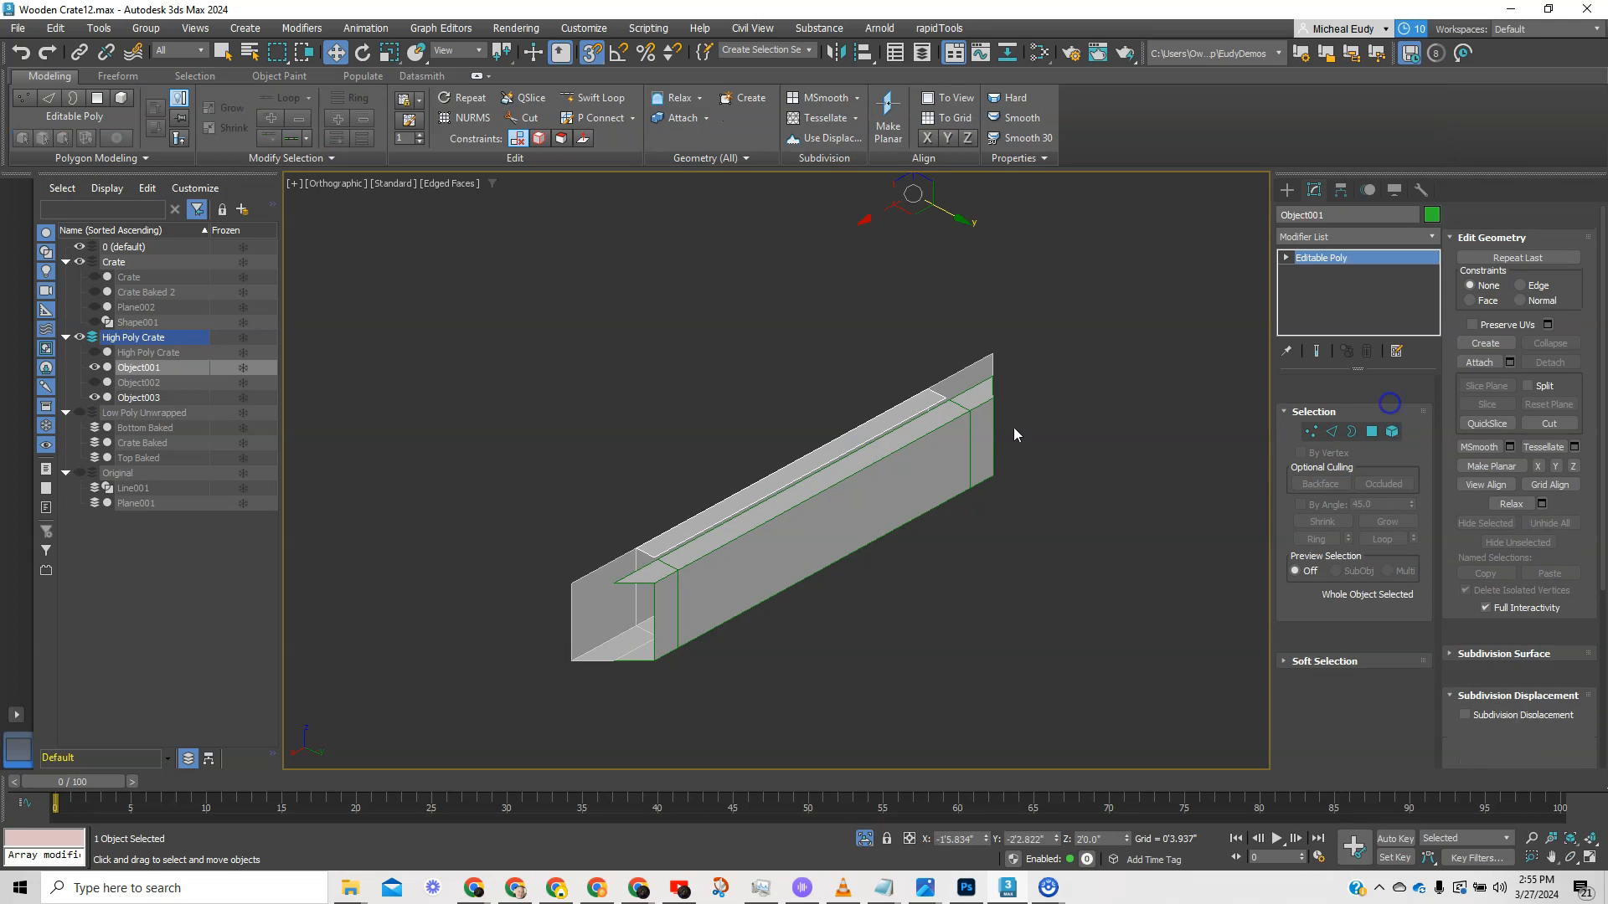
- Leave isolation mode and isolate only the board's remaining back half
right_click(852, 436)
left_click(887, 289)
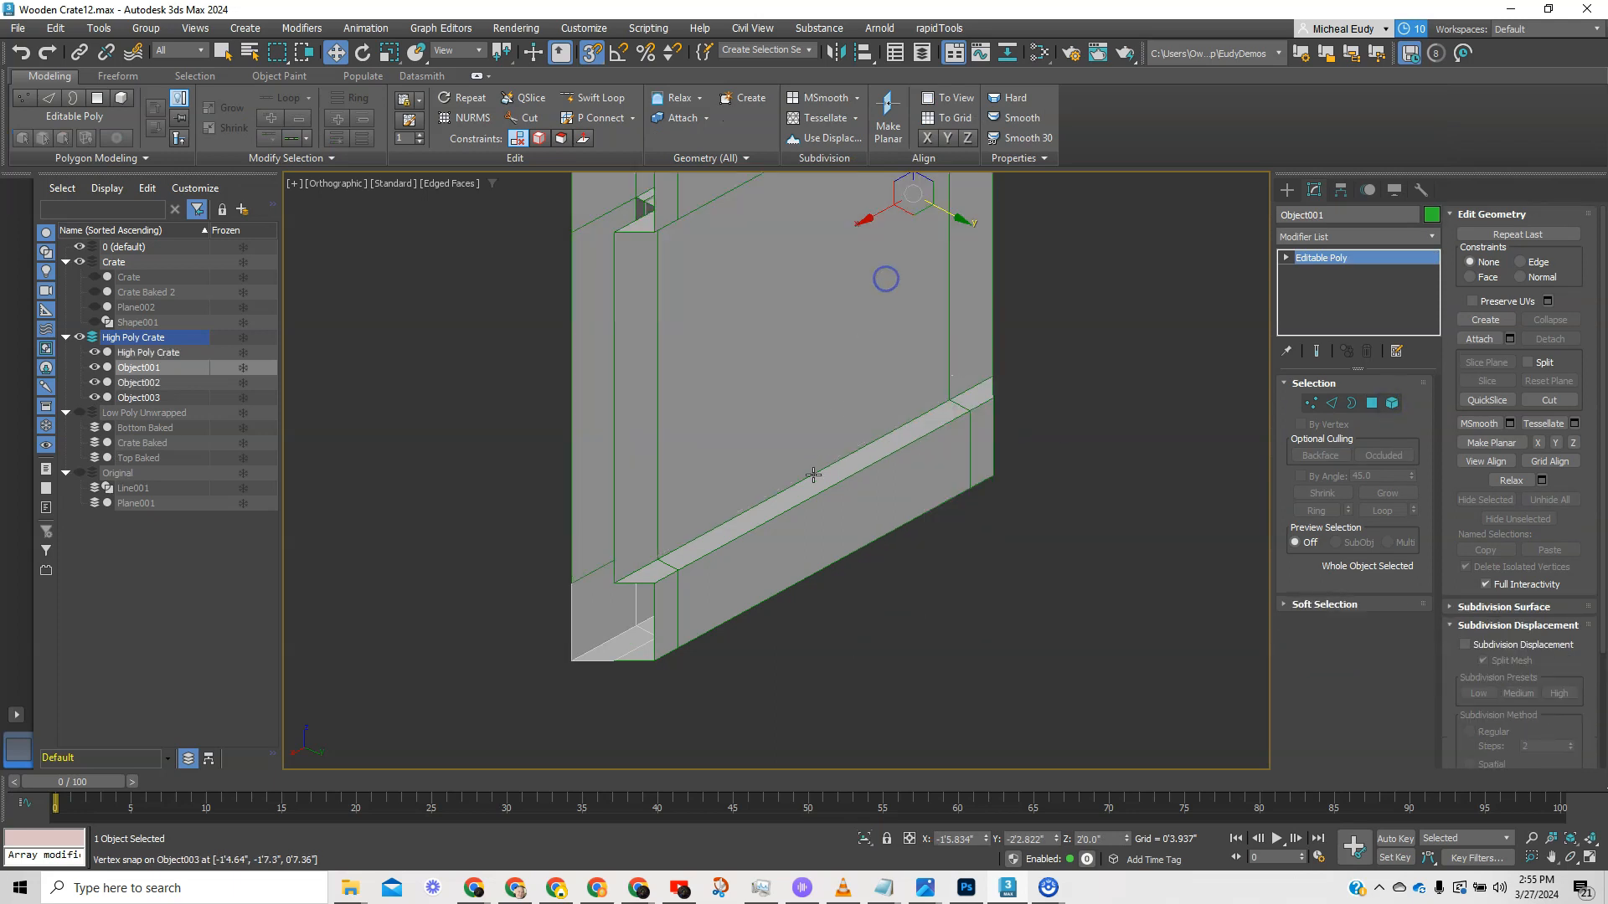
left_click(829, 426)
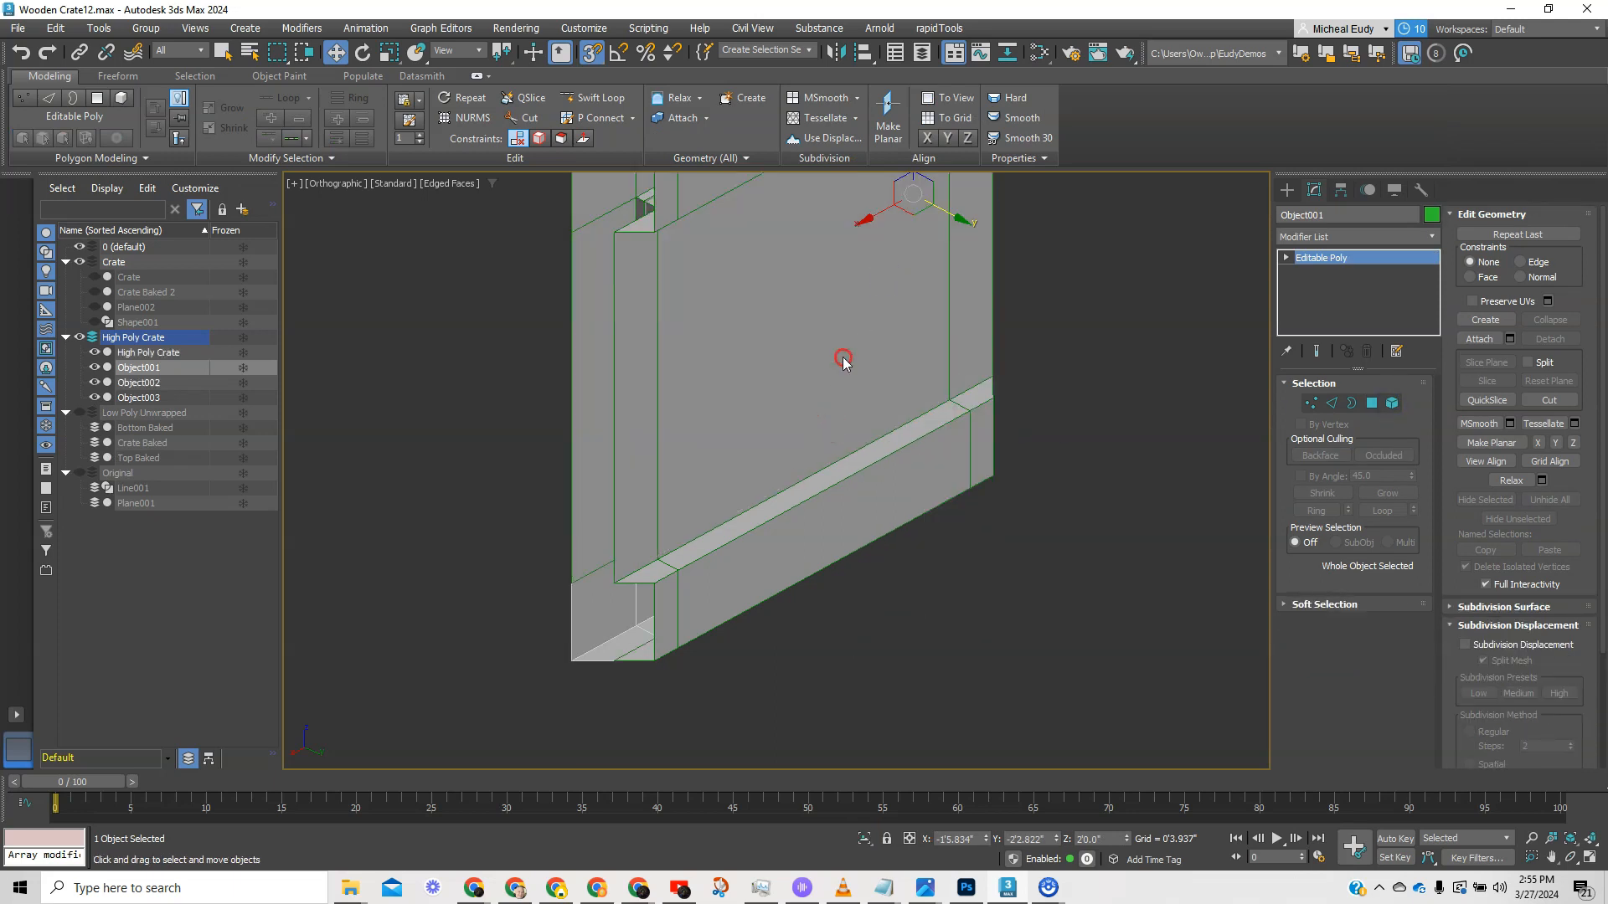
right_click(844, 360)
left_click(889, 206)
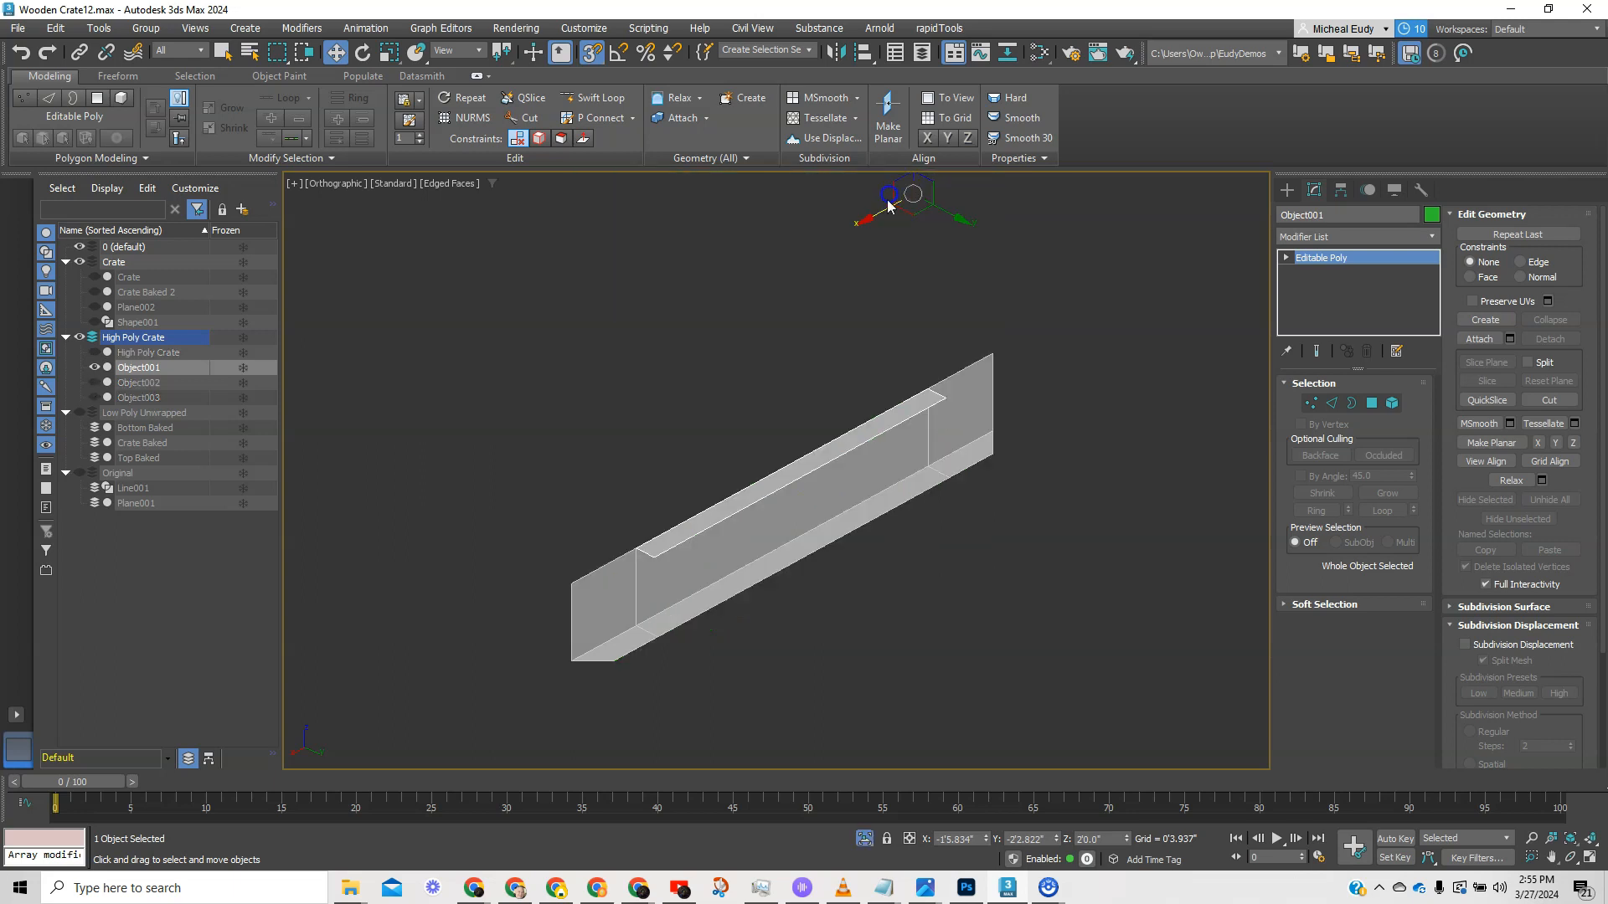
- Extrude the bottom strip's long inner edge outward along Y to about -1'4.2", forming a flat guide face
middle_click_drag(731, 494, 776, 500, "alt")
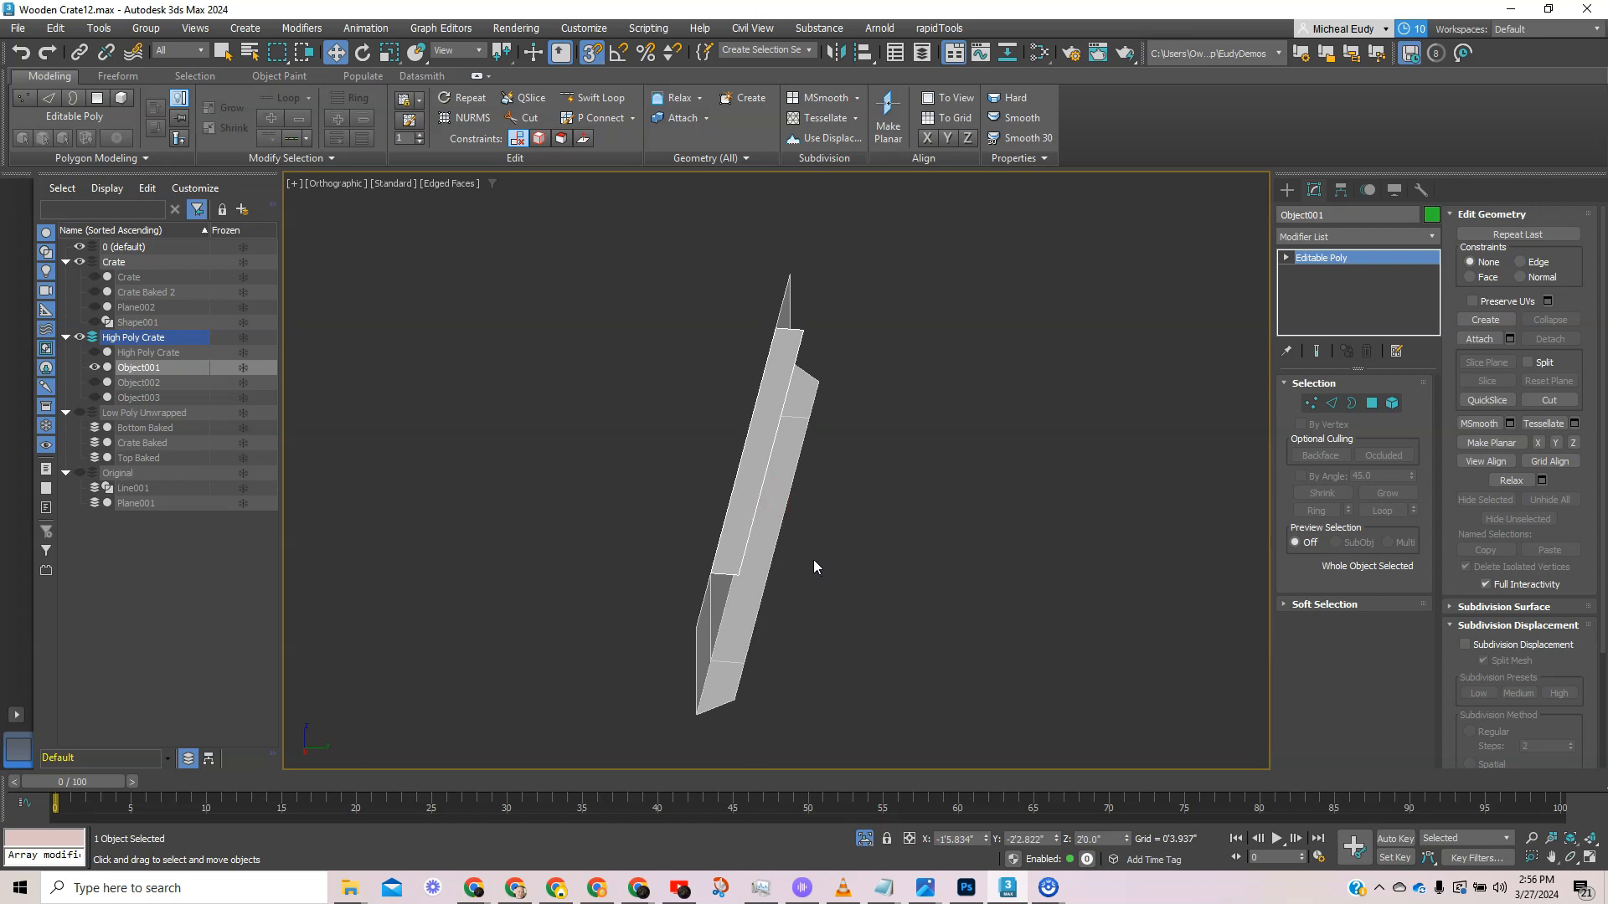
left_click(1332, 404)
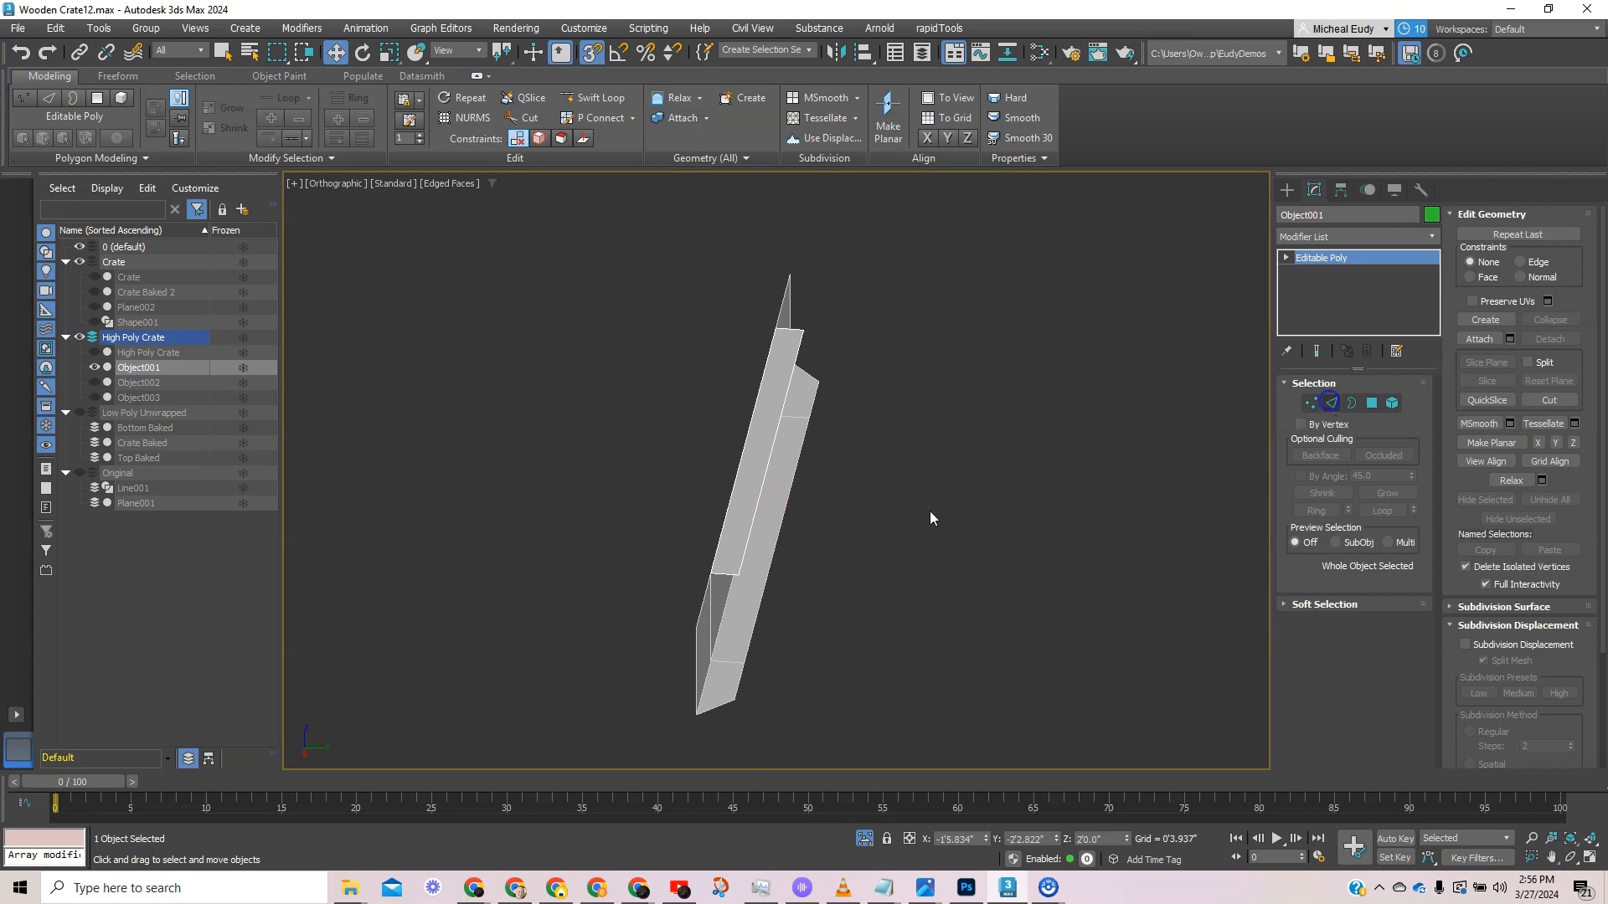
left_click(779, 548)
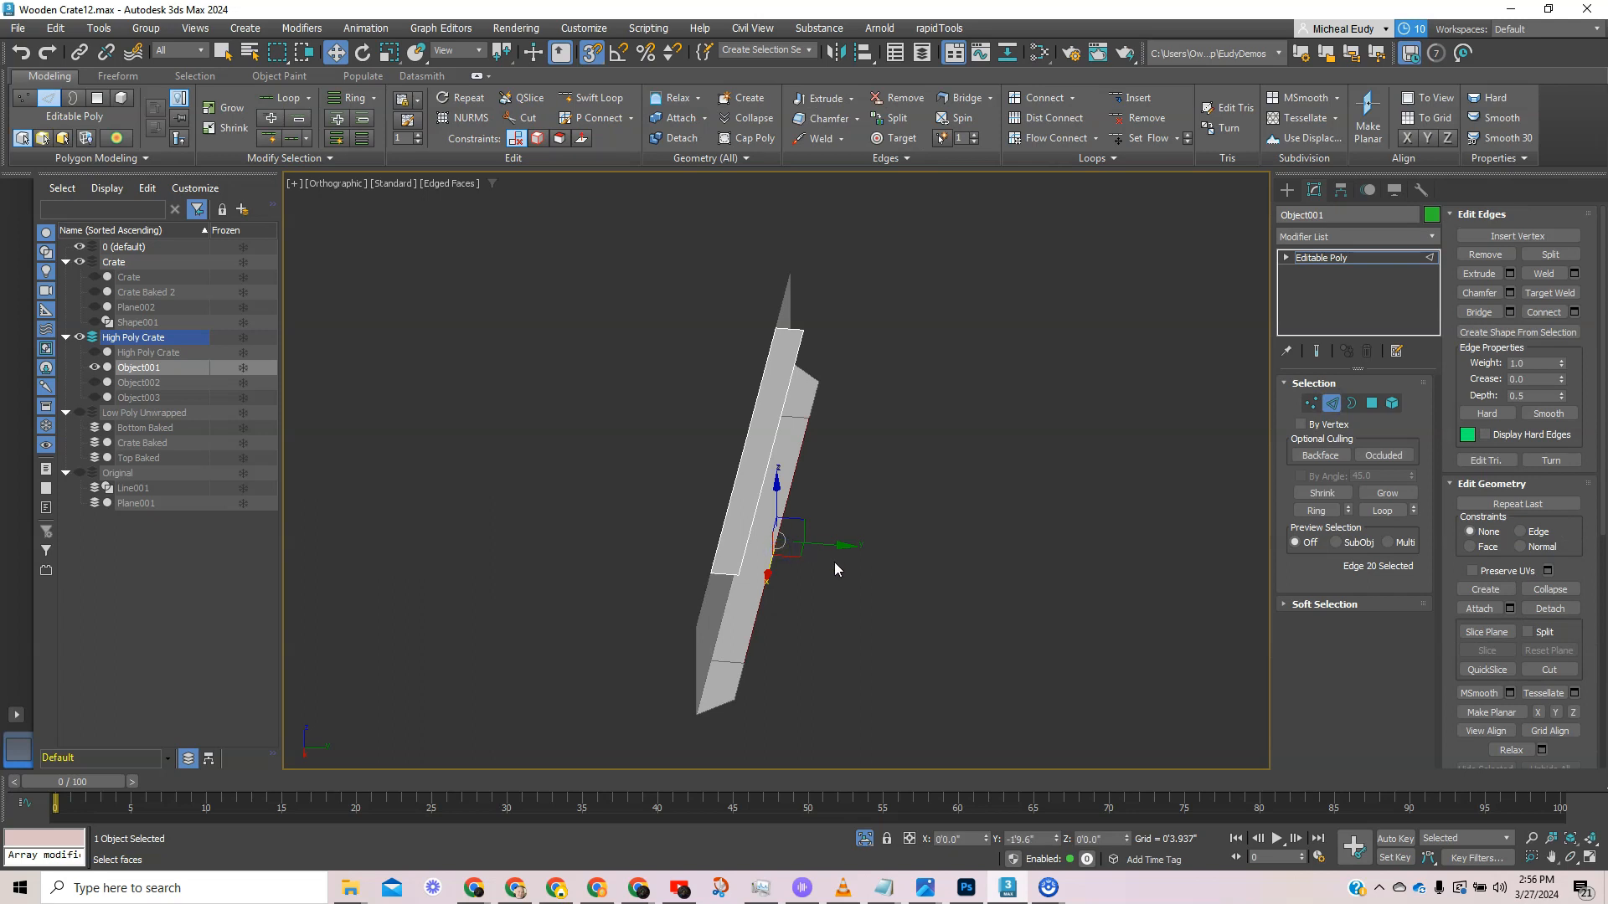
left_click_drag(838, 546, 853, 550, "shift")
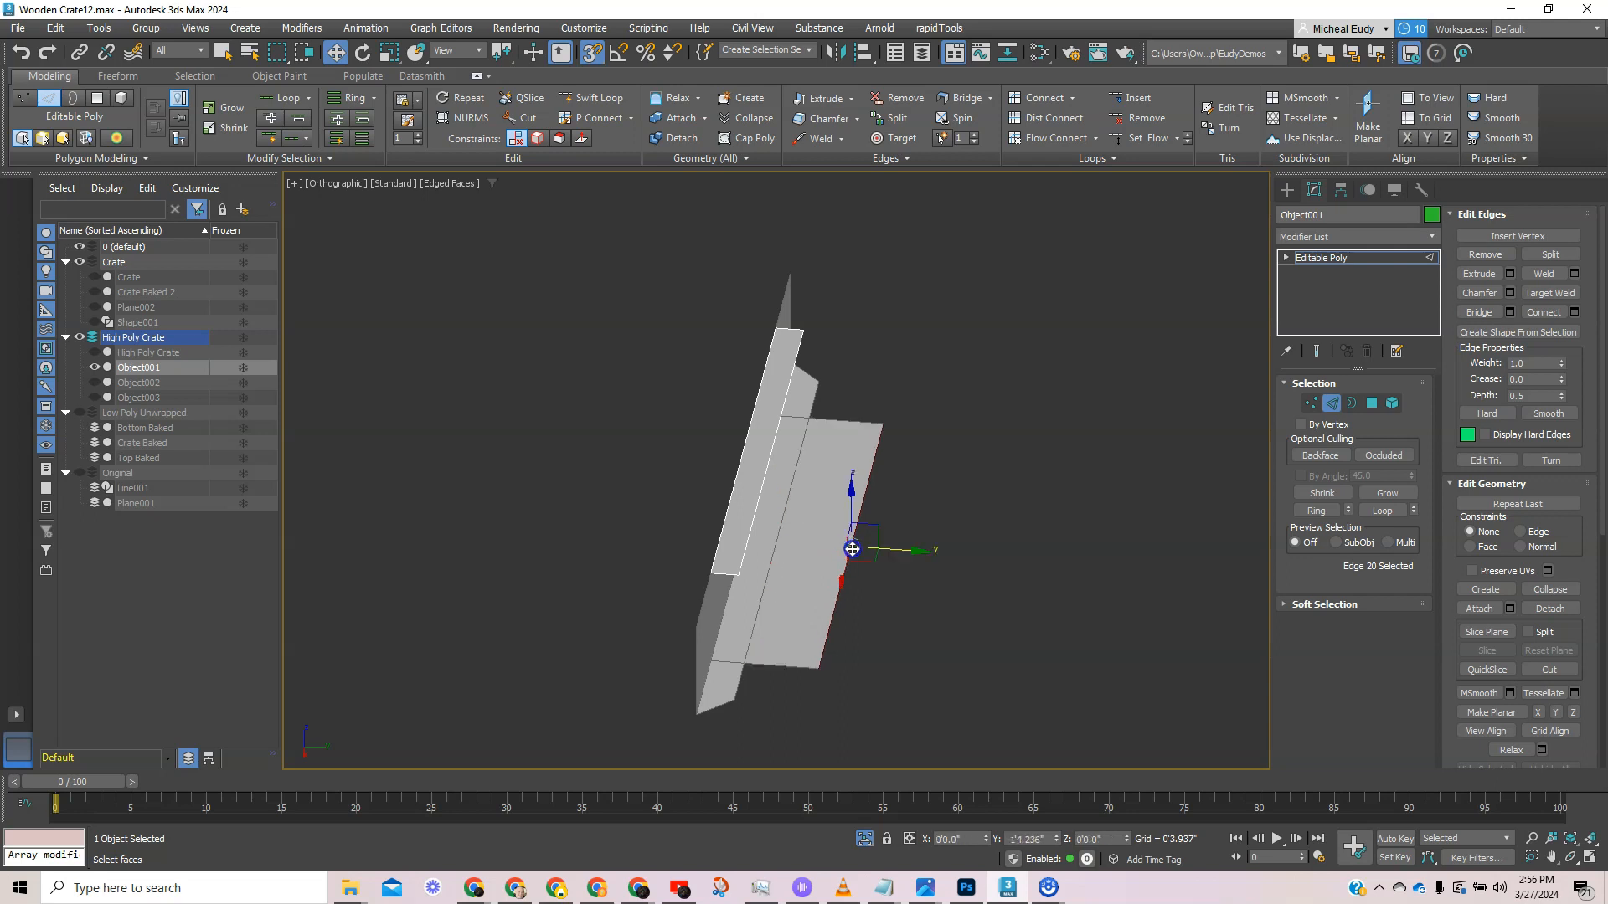
- Delete the back half's bottom strip, both bottom end pieces and top strip, keeping the vertical back face and the guide face
left_click(1372, 403)
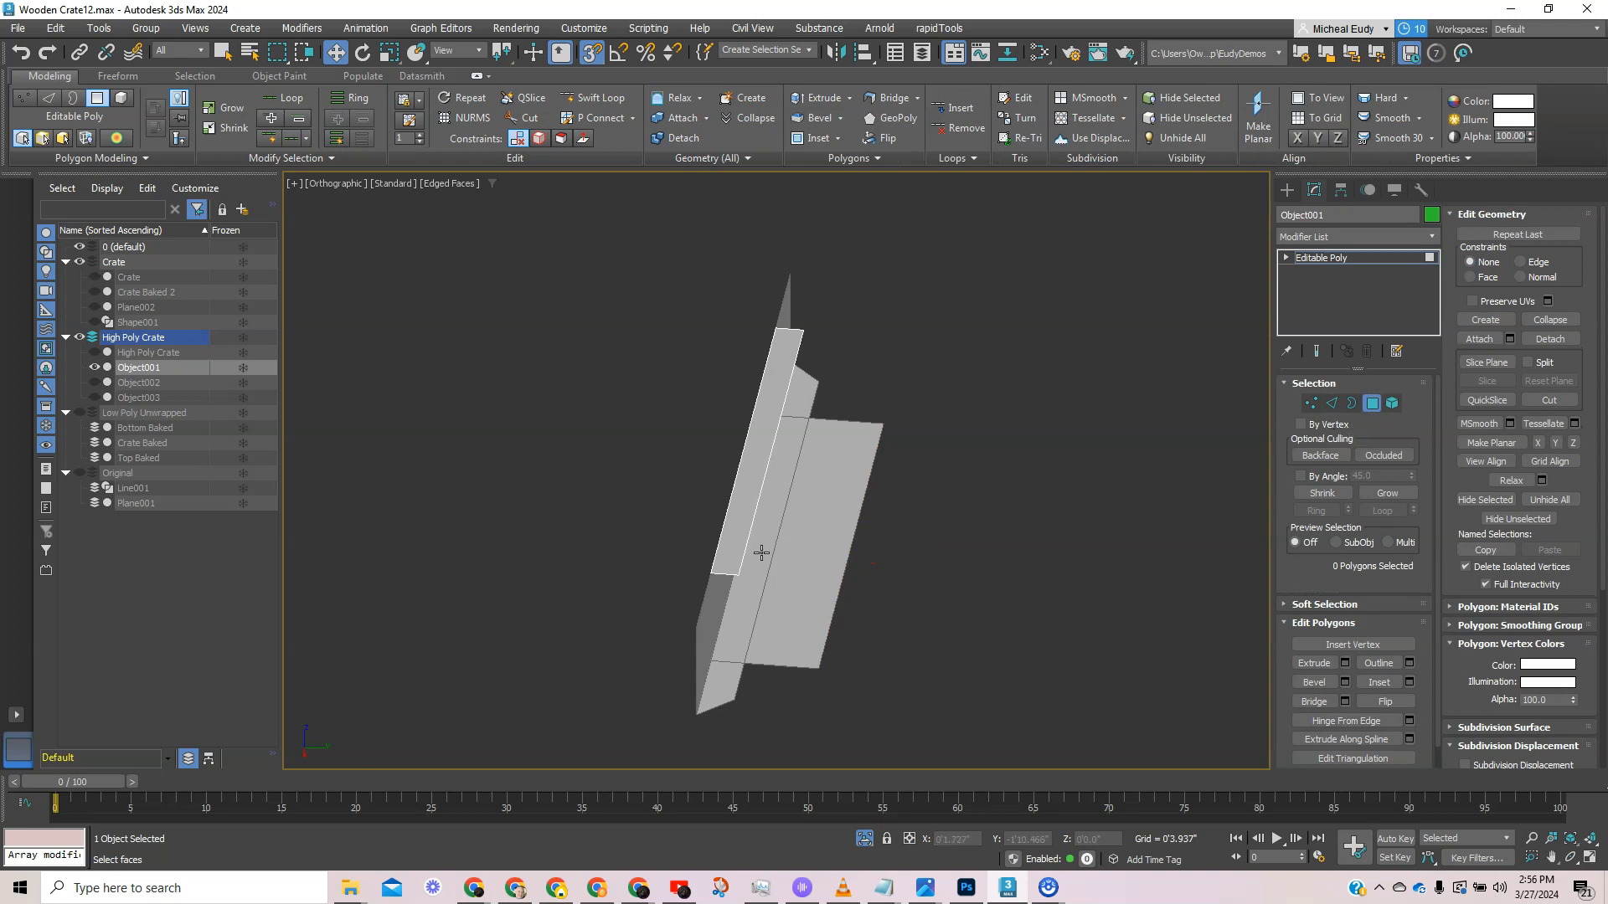
left_click(761, 549)
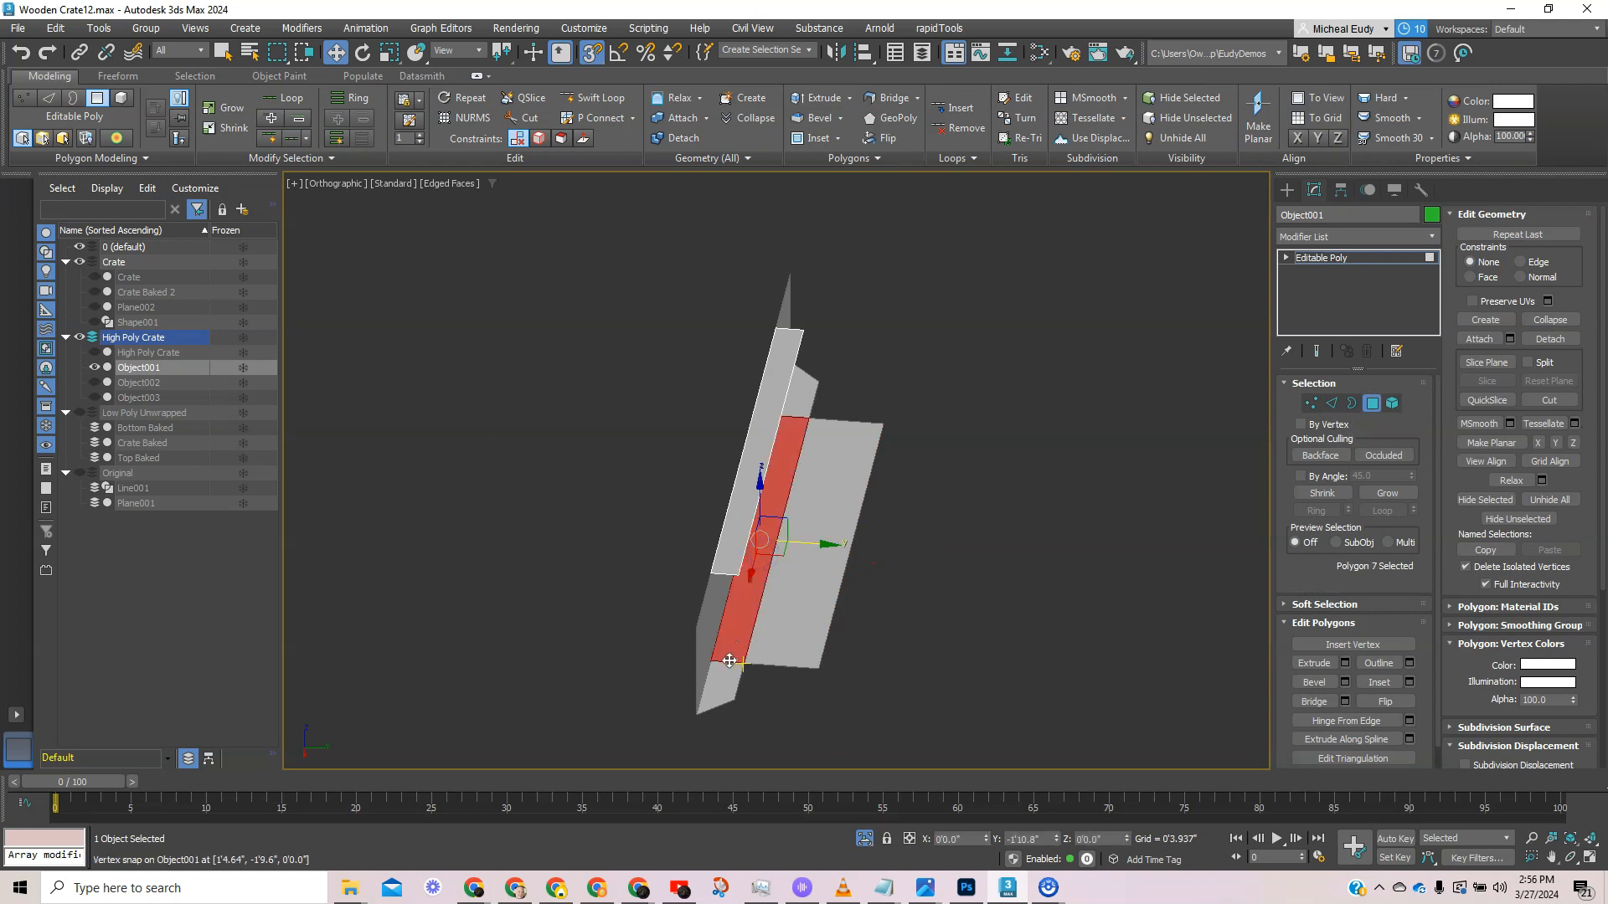
key("Delete")
left_click(727, 679)
key("Delete")
left_click(806, 388)
key("Delete")
left_click(752, 451)
key("Delete")
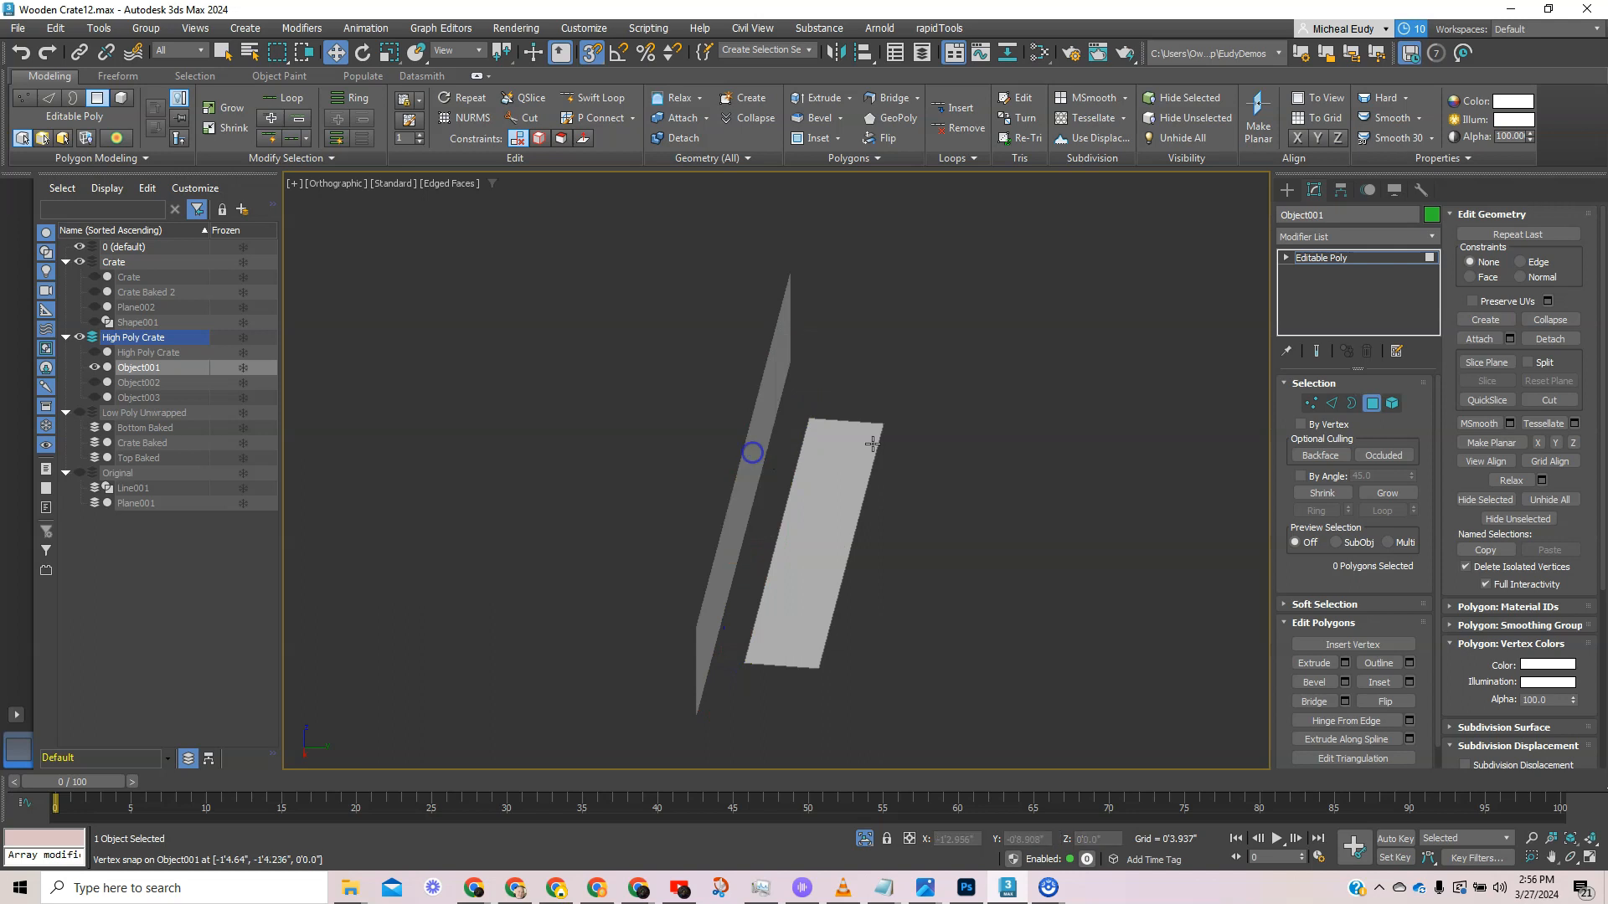
- Detach the guide face as its own object and leave element level on the back face
left_click(1373, 406)
left_click(1052, 488)
left_click(848, 490)
left_click(837, 522)
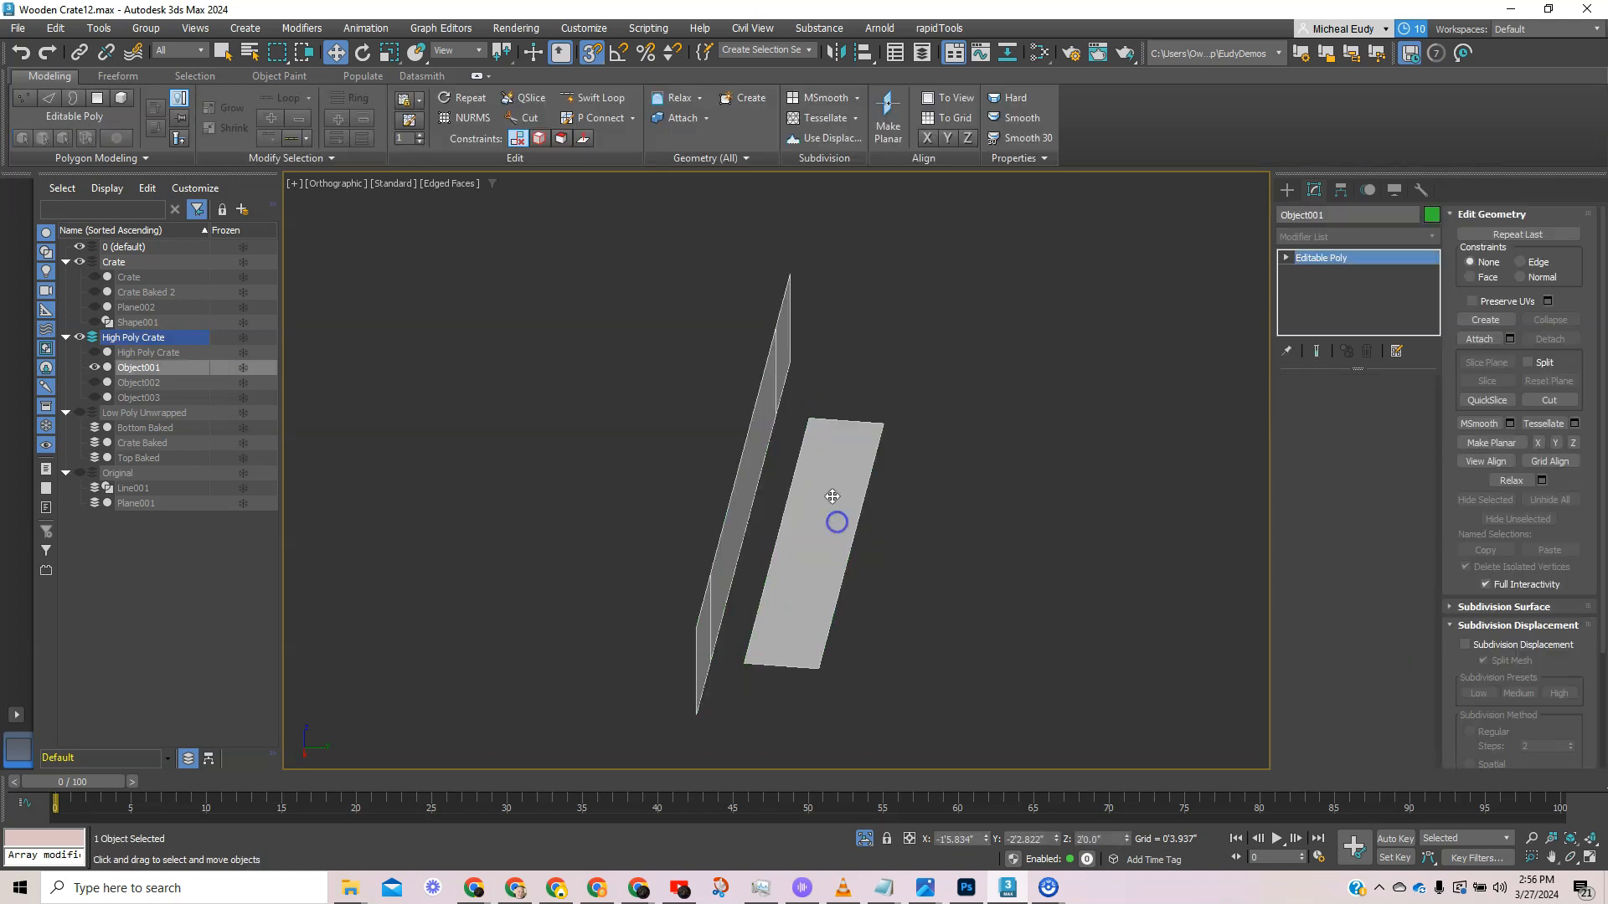
left_click(1392, 404)
left_click(822, 494)
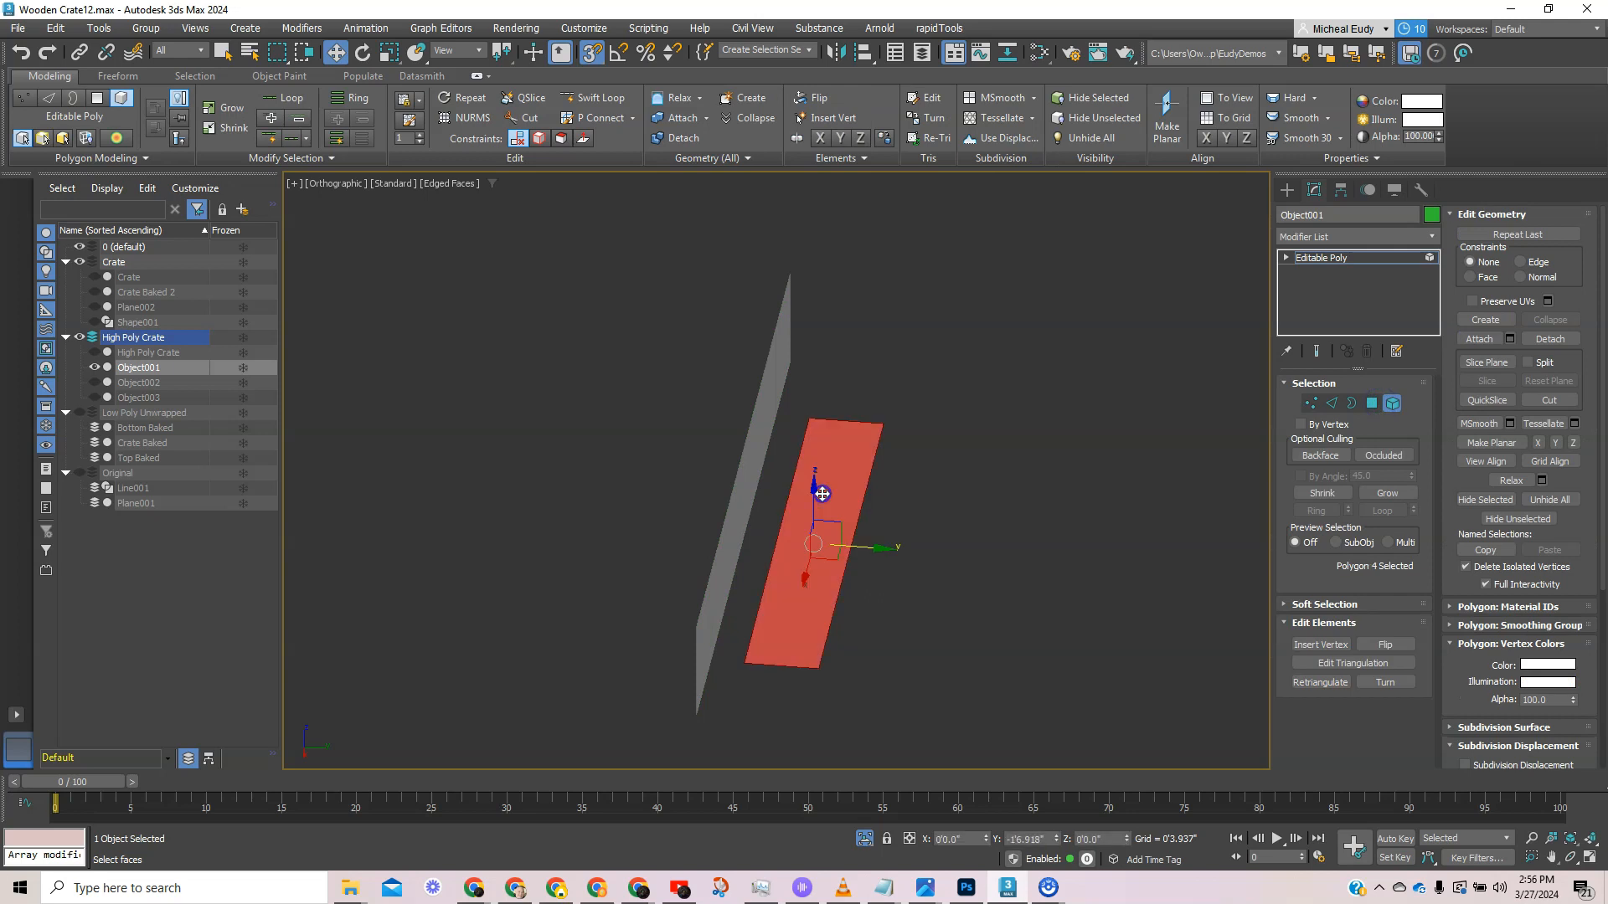
left_click(1550, 338)
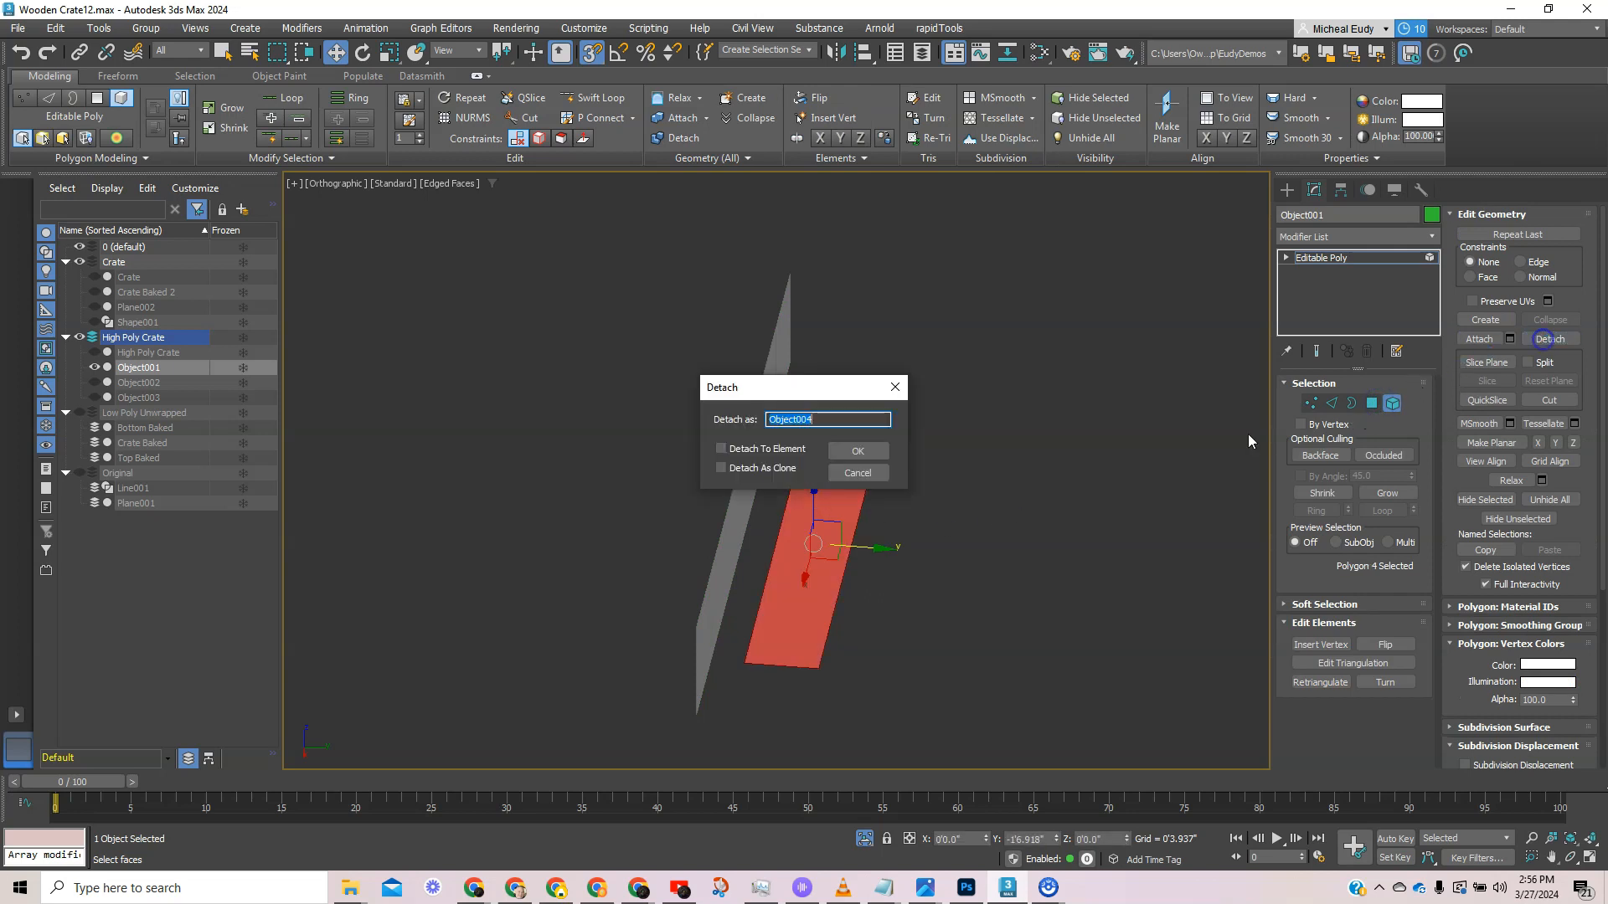
left_click(861, 470)
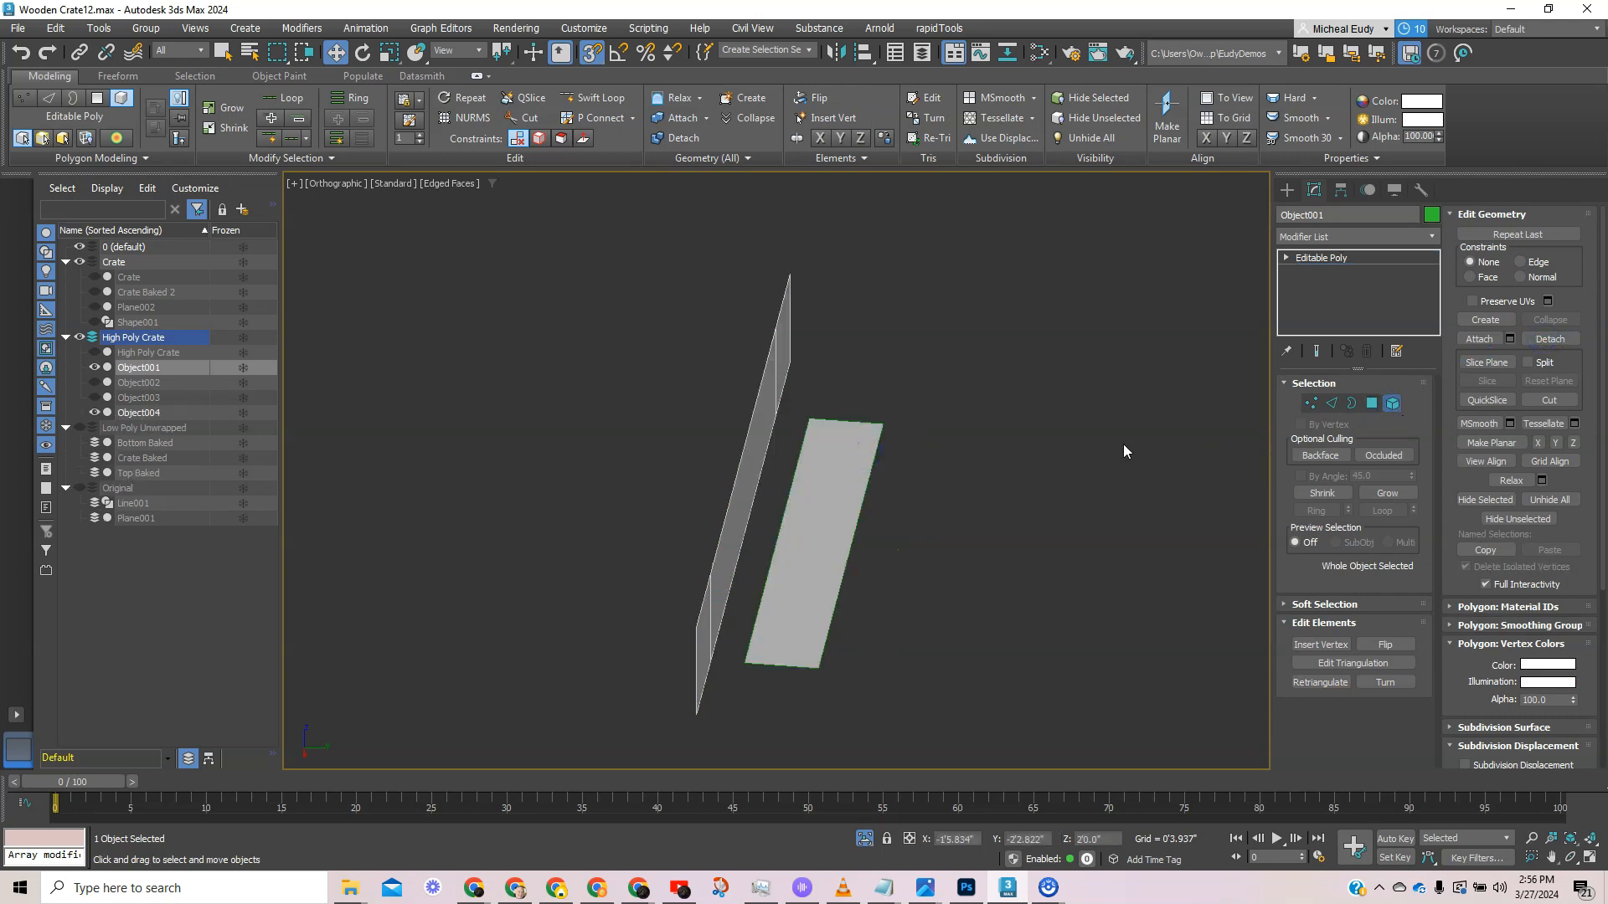
left_click(1123, 449)
left_click(751, 460)
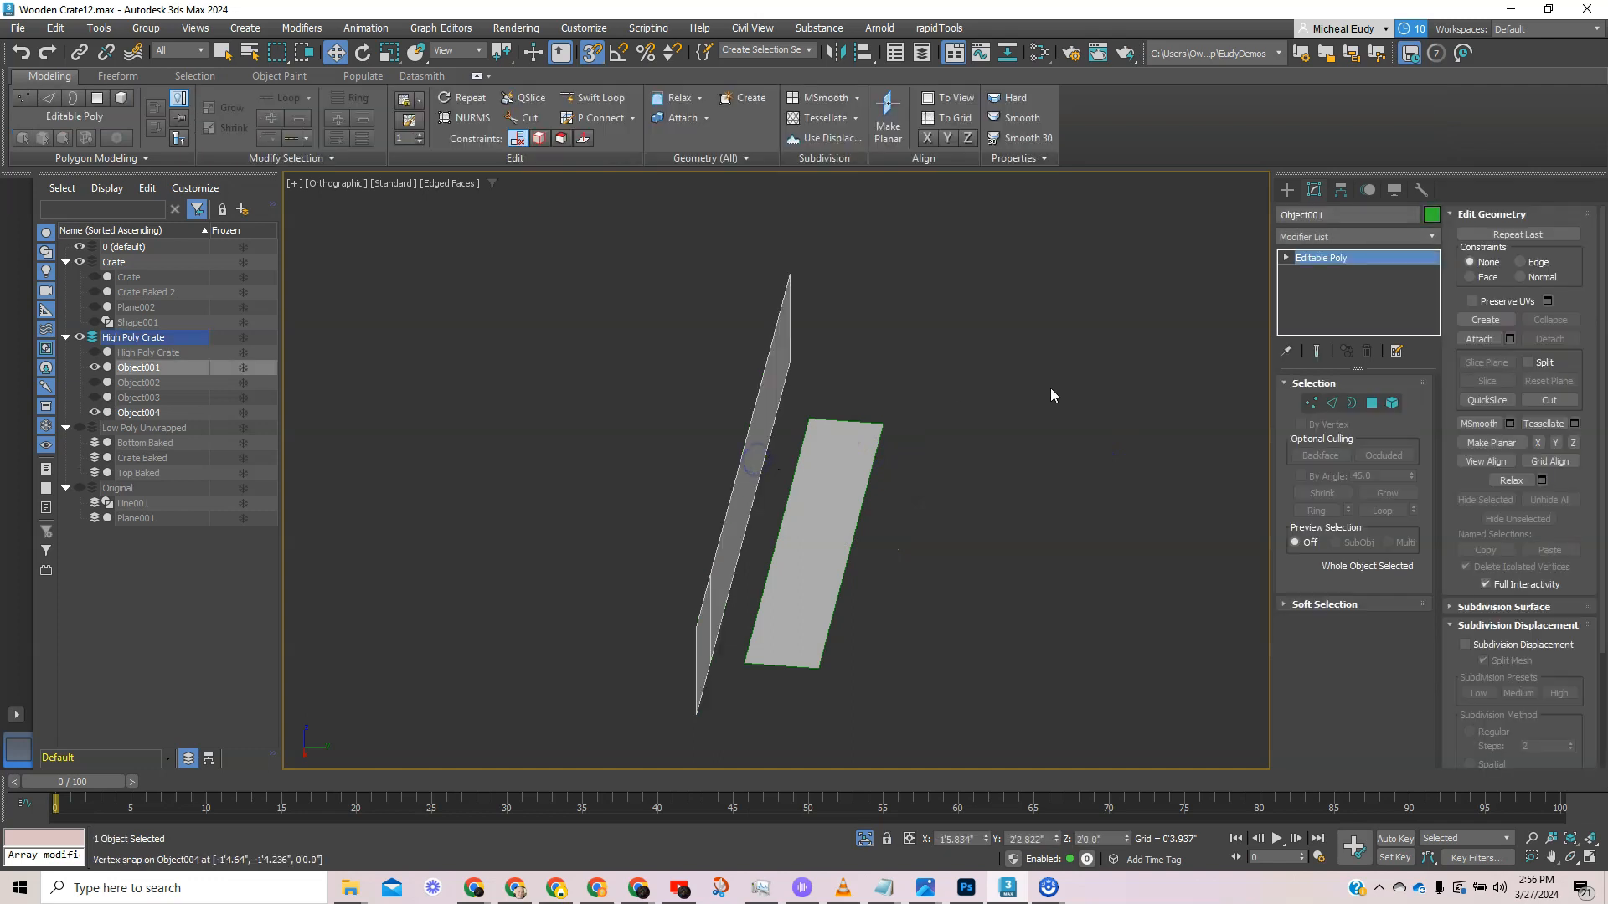
- Remove the two vertical dividing edges from the back face together with their vertices
middle_click_drag(800, 549, 689, 541, "alt")
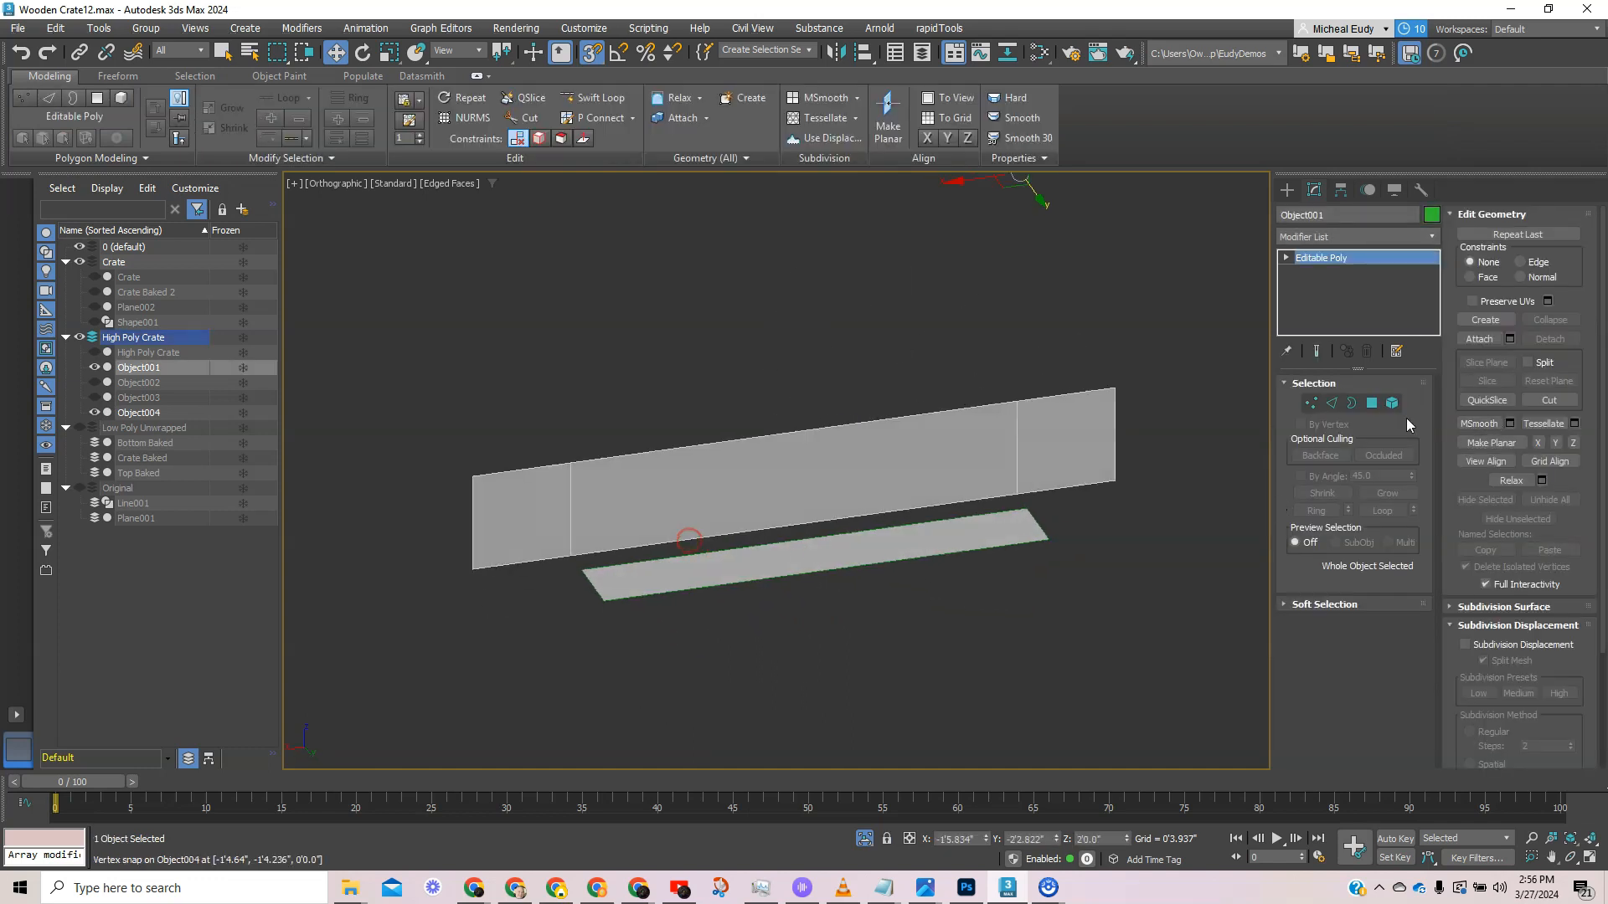
left_click(1331, 404)
left_click(1016, 460)
left_click(570, 522, "ctrl")
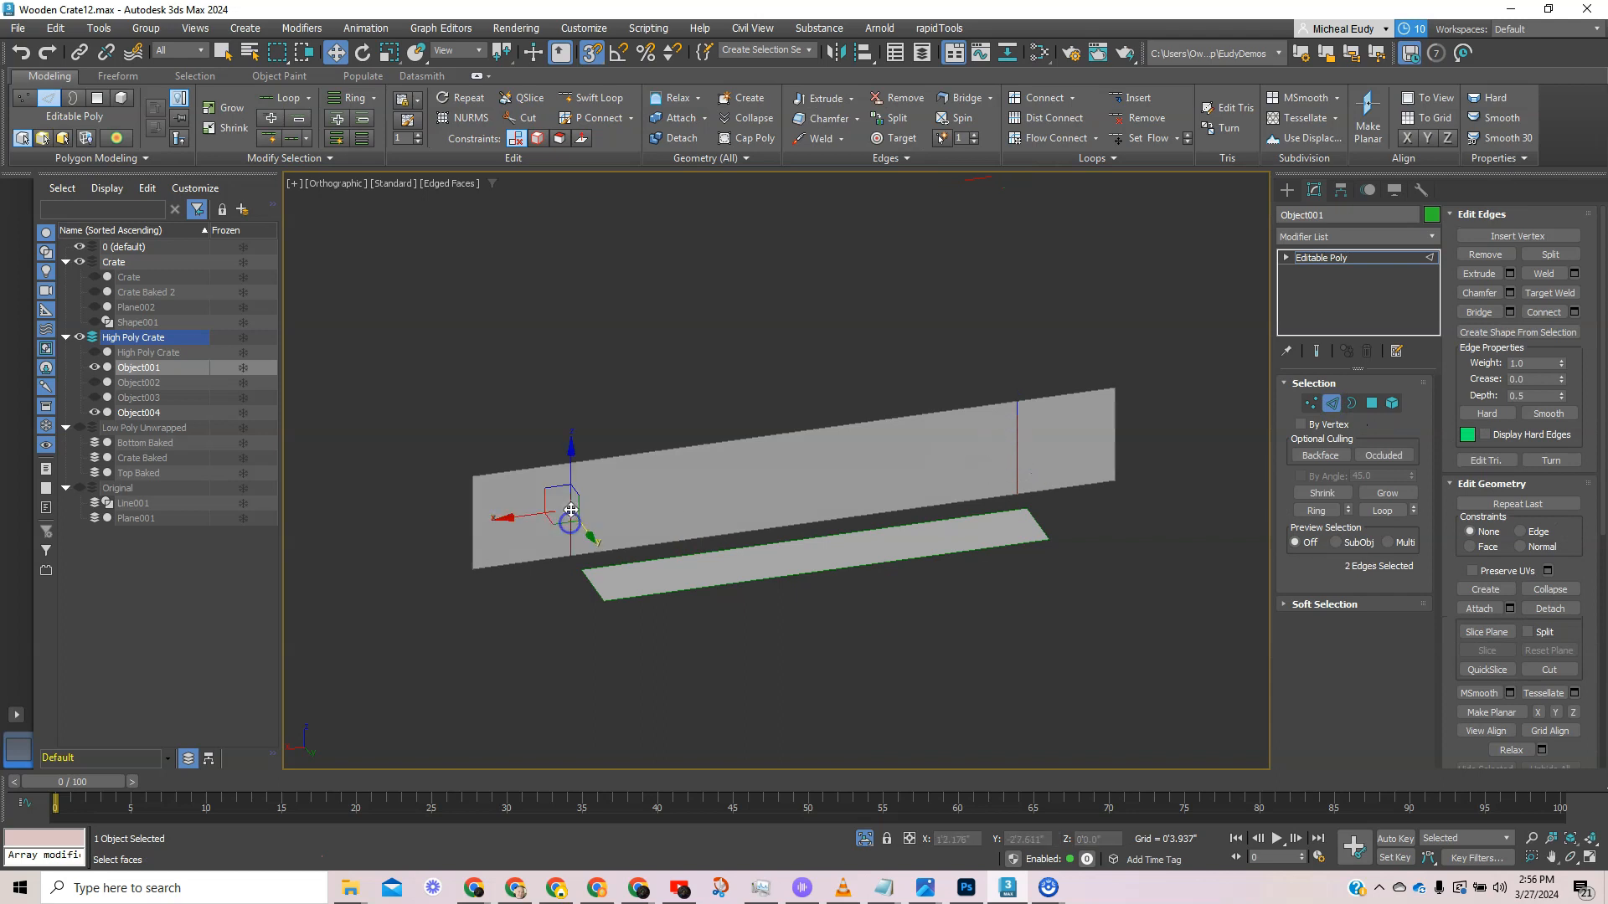
key("ctrl+BackSpace")
left_click(1331, 403)
- Apply a Shell modifier to the back face to give it thickness
left_click(1430, 237)
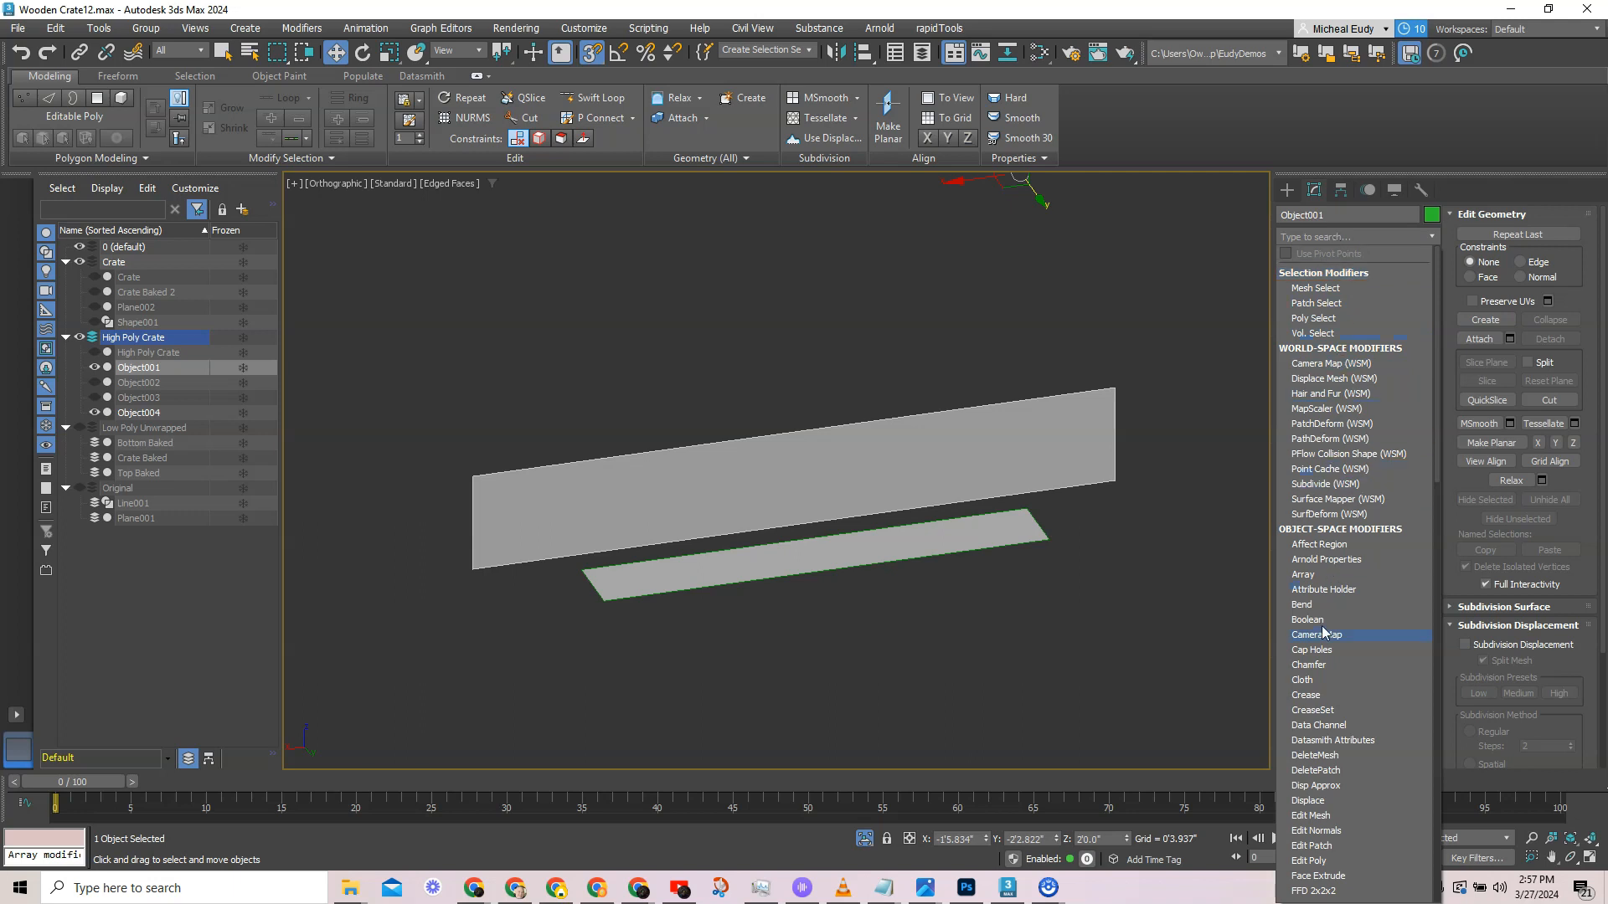
scroll(1329, 699, "down", 8)
scroll(1328, 698, "down", 10)
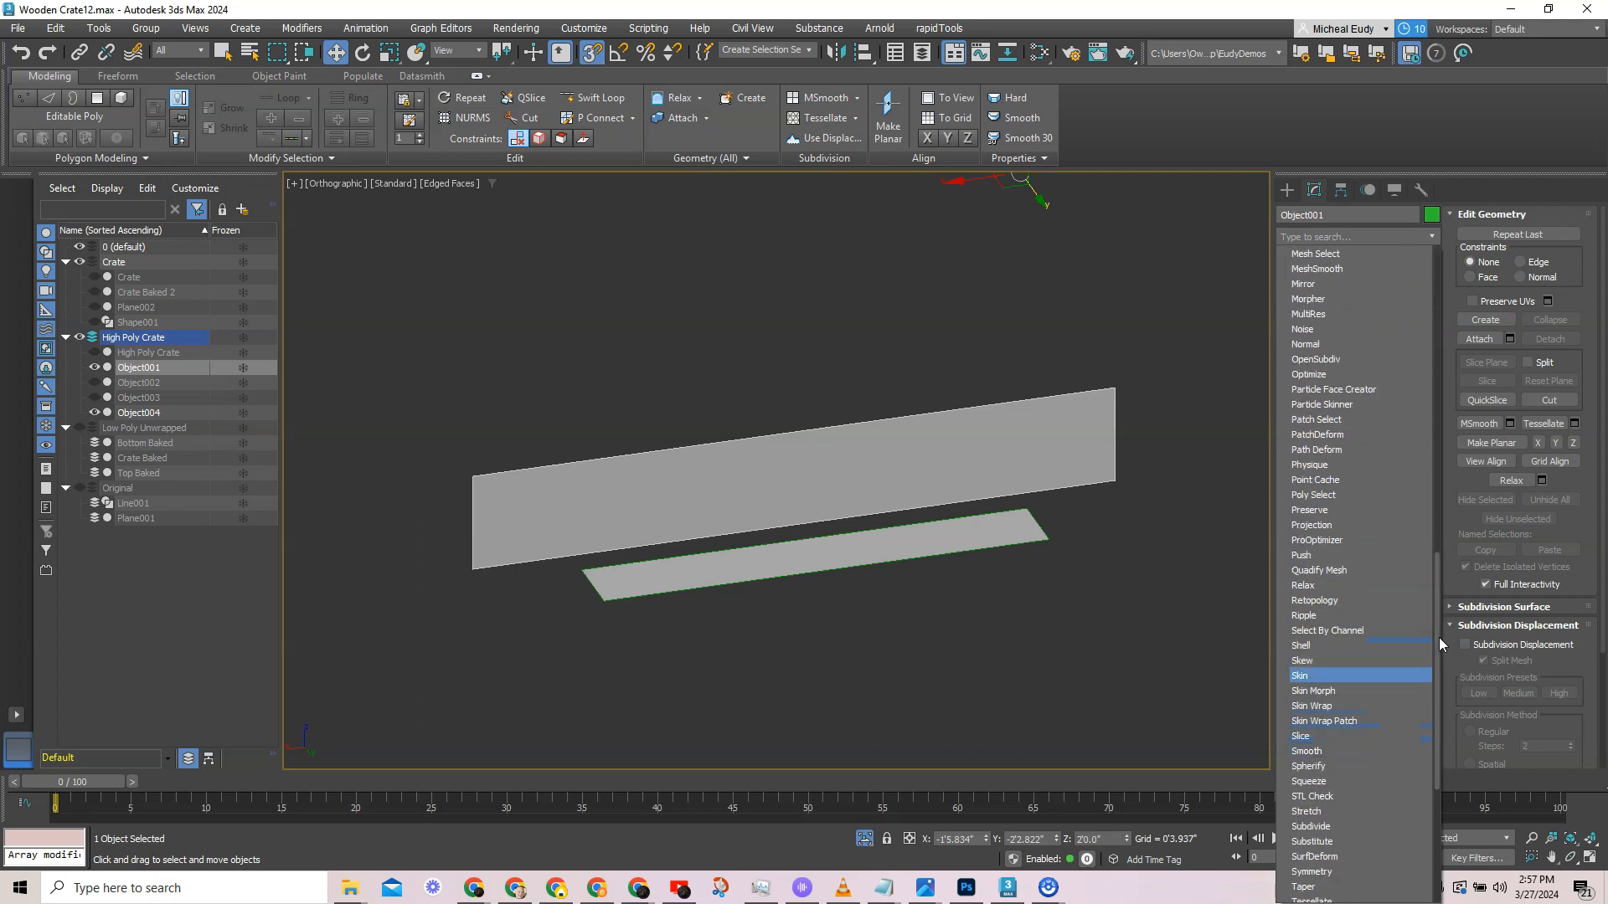
left_click(1303, 647)
- Set the Shell's inner amount to 0'2.394" so the plank's thickness meets the guide face edge
middle_click_drag(680, 519, 705, 410, "alt")
scroll(694, 422, "up", 4)
scroll(798, 556, "up", 2)
scroll(809, 455, "down", 2)
scroll(669, 662, "up", 4)
middle_click_drag(670, 673, 789, 440)
middle_click_drag(789, 439, 832, 402, "alt")
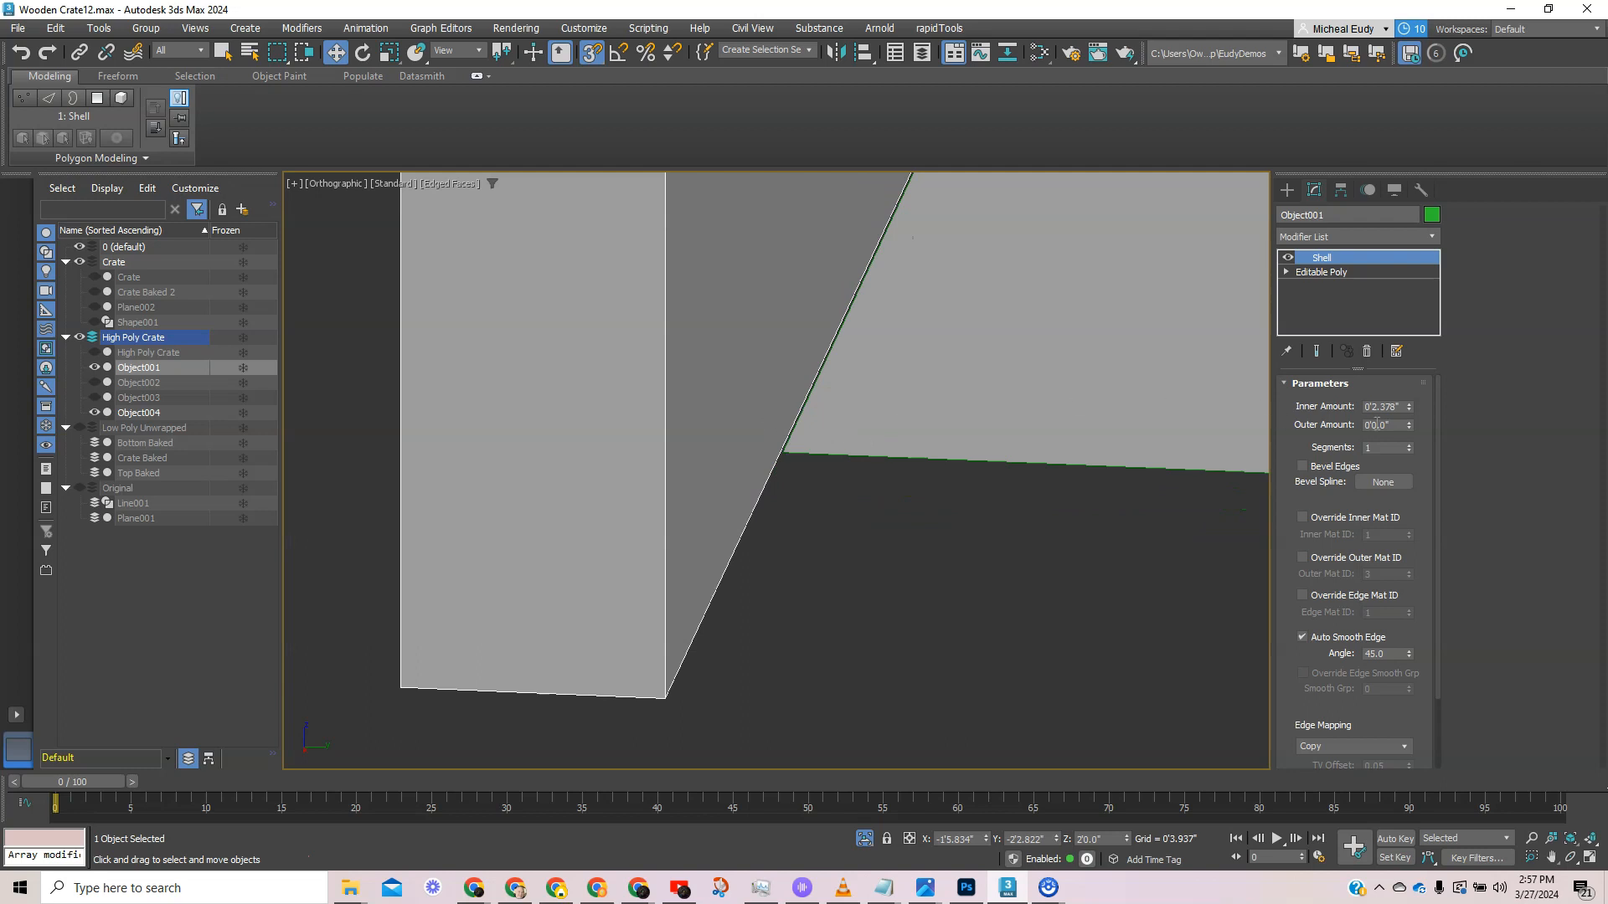
left_click(1409, 405)
left_click(1409, 405)
scroll(1028, 398, "down", 6)
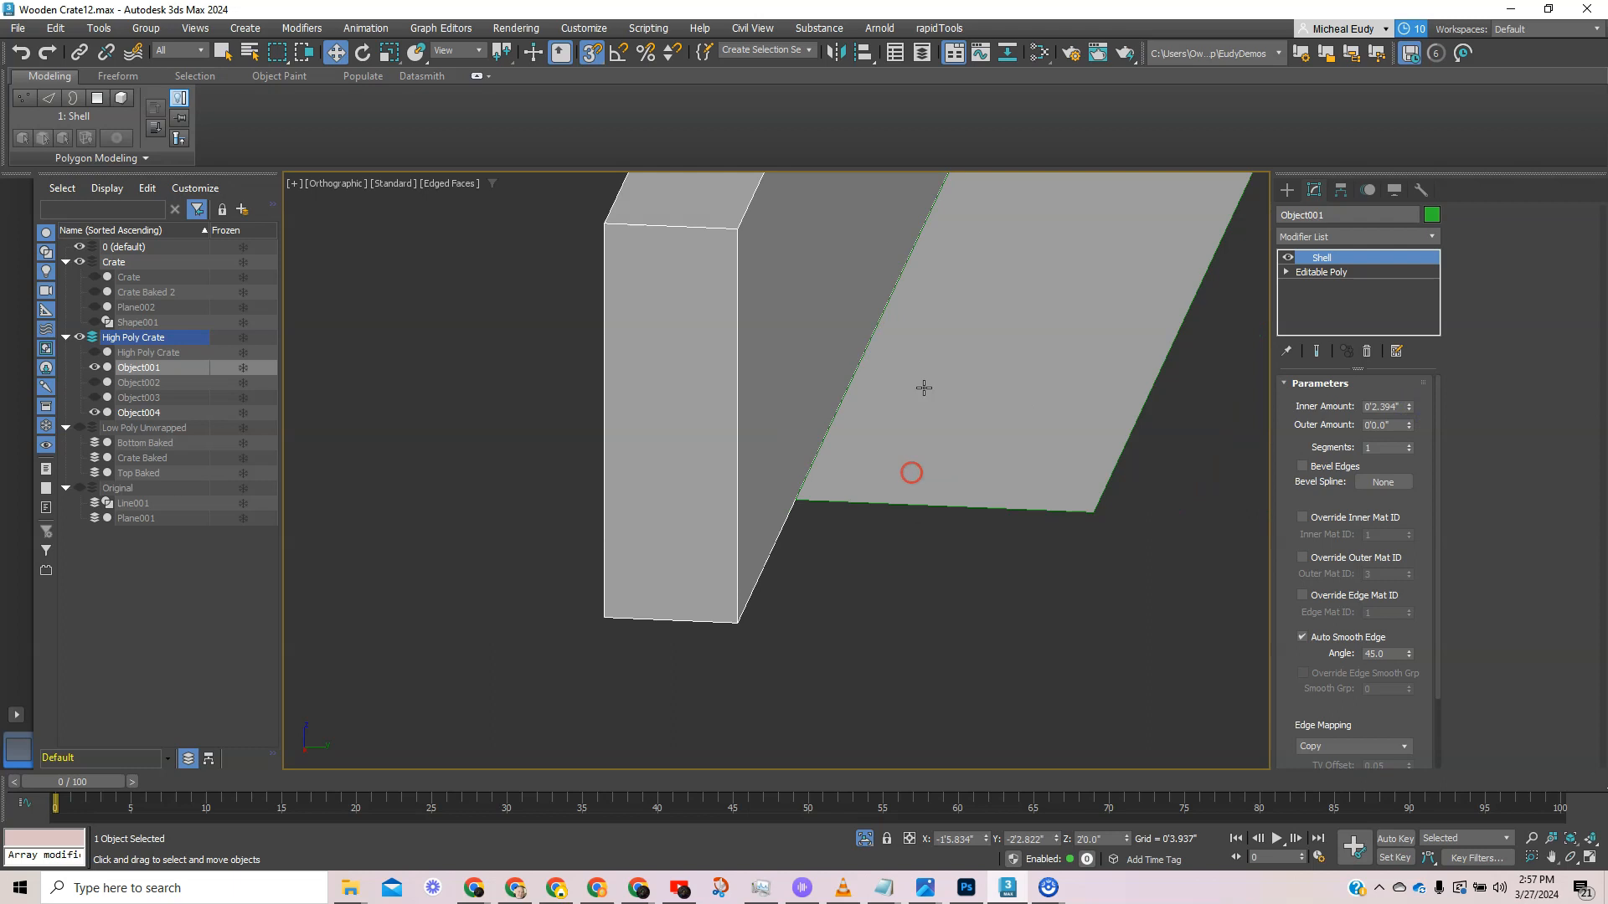
- Delete the flat guide face beside the thickened plank
left_click(1287, 190)
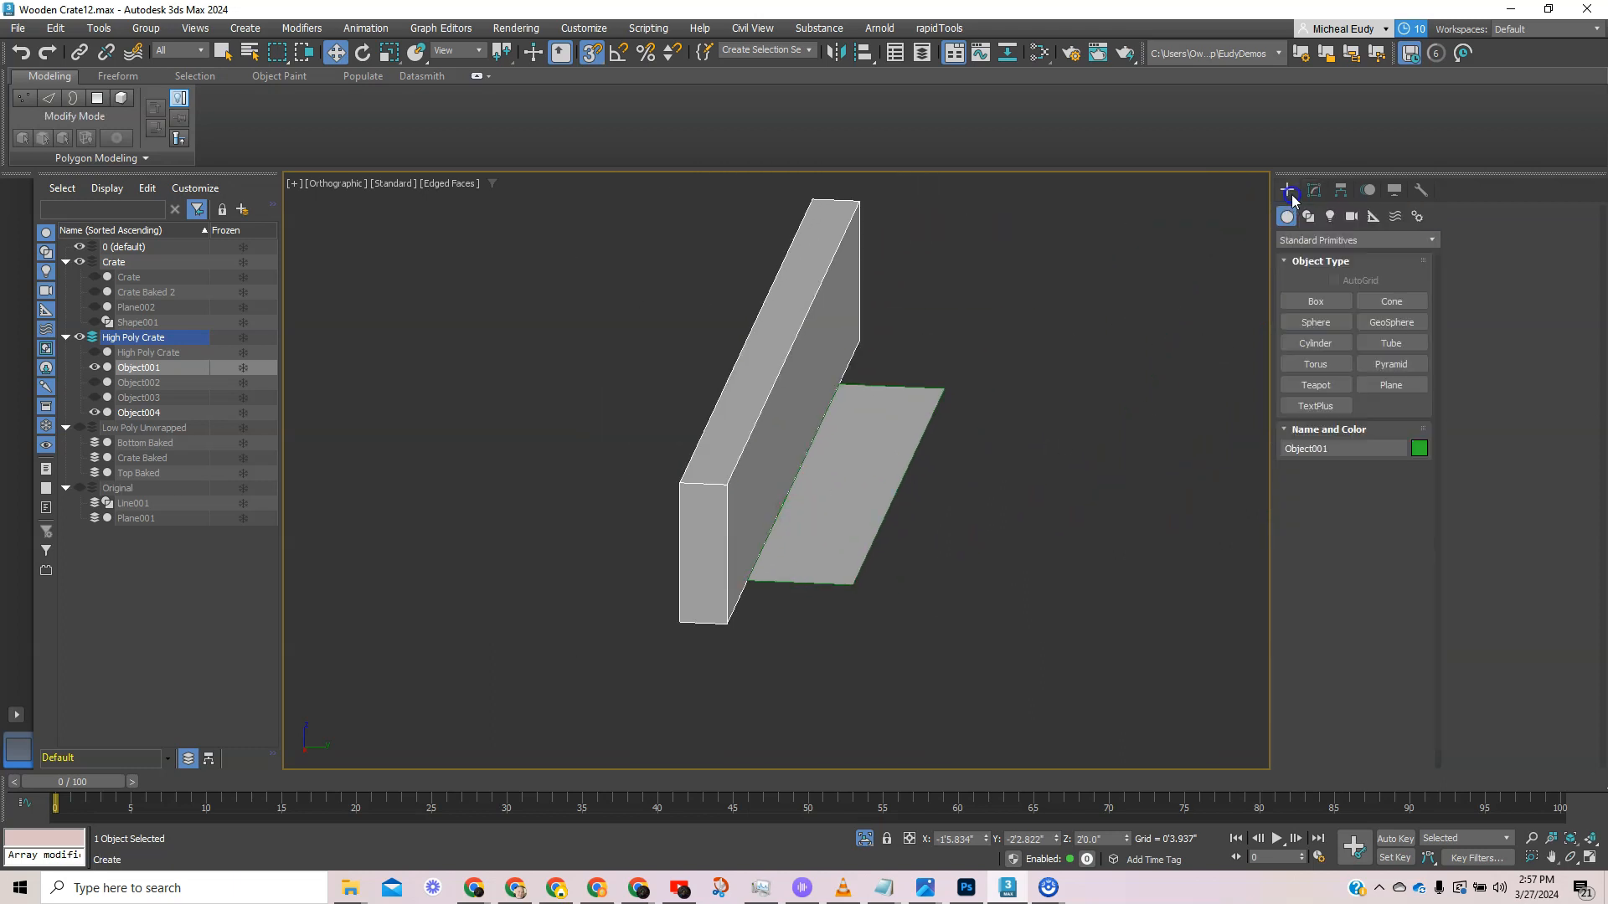
left_click(850, 462)
key("Delete")
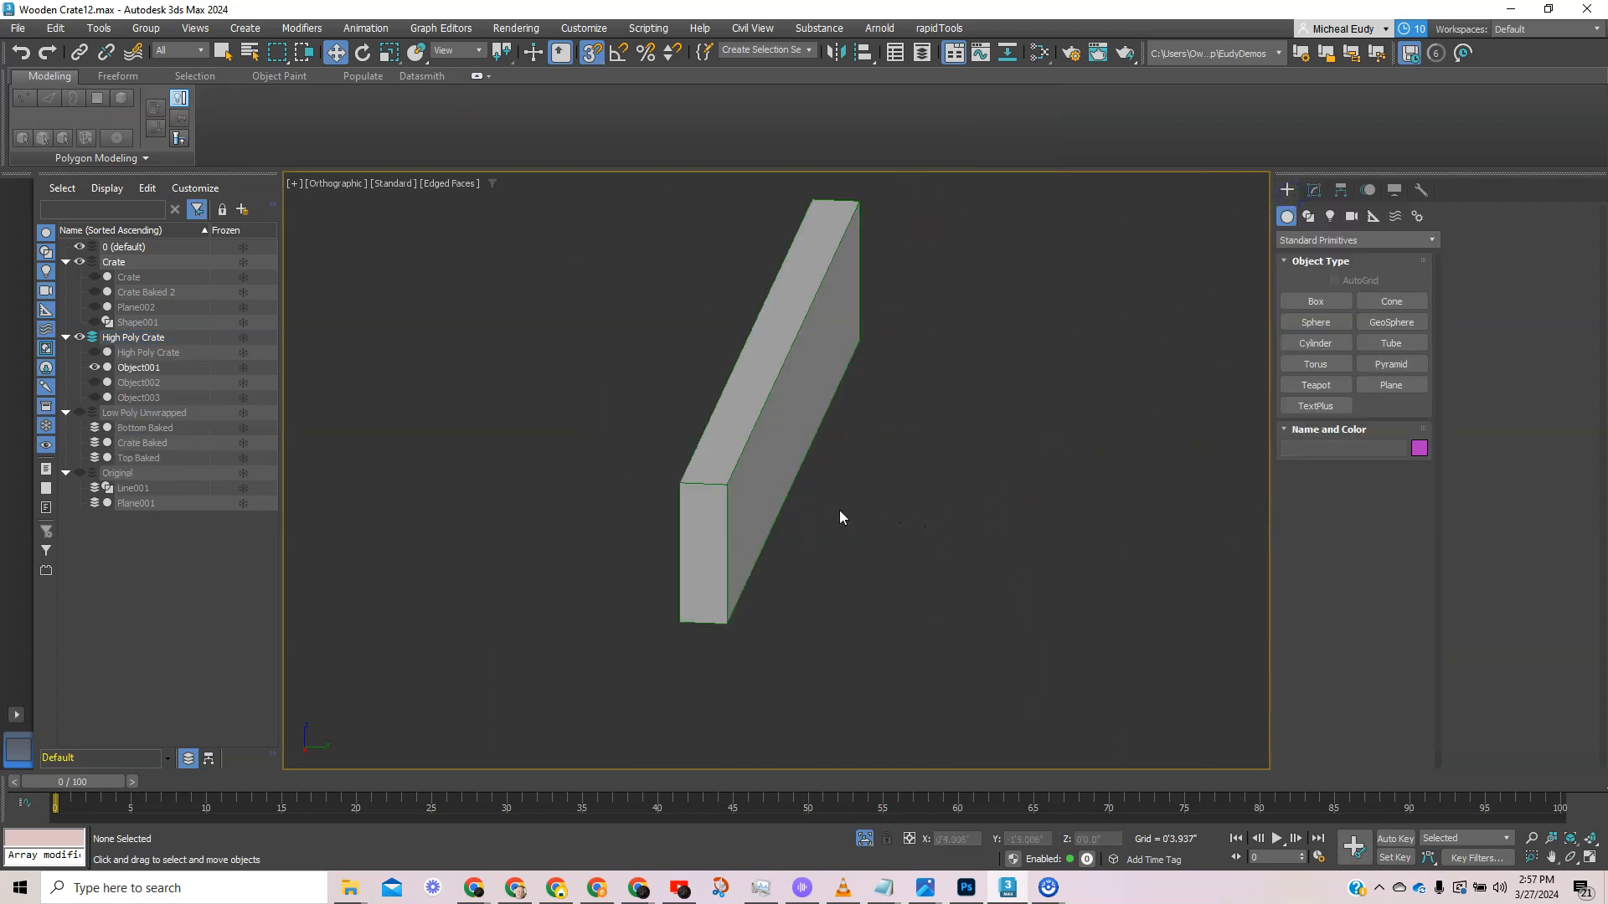
- Select the thickened plank and exit isolation to show it with the other crate parts
left_click(705, 474)
middle_click_drag(683, 486, 755, 406, "alt")
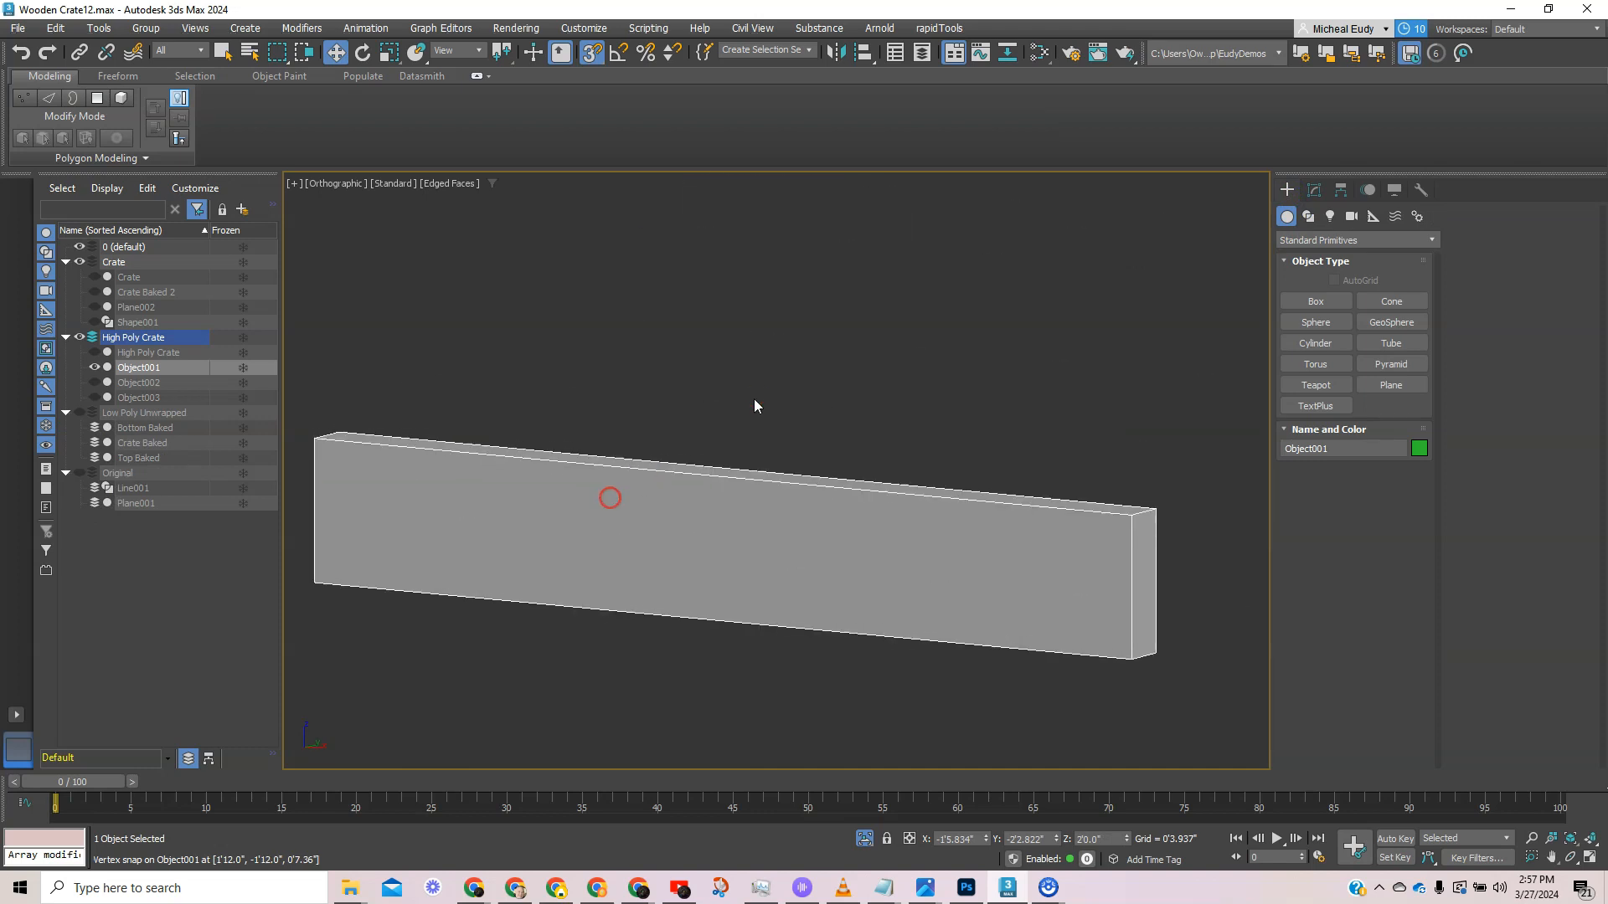
right_click(782, 329)
left_click(830, 176)
middle_click_drag(836, 447, 706, 567, "alt")
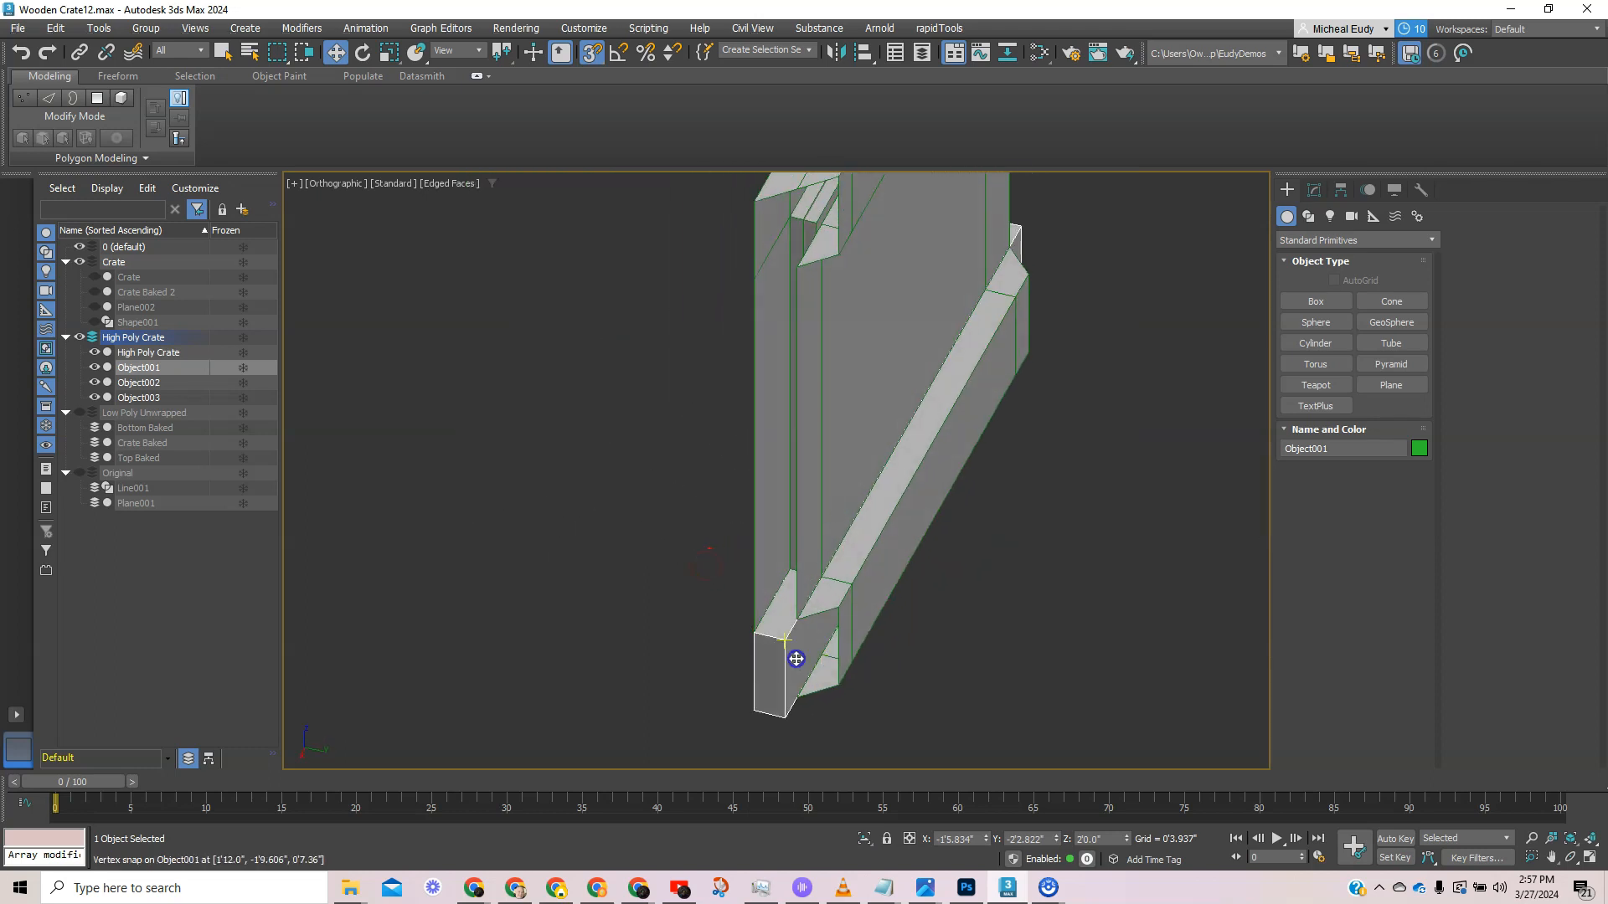
left_click(1008, 625)
left_click(777, 651)
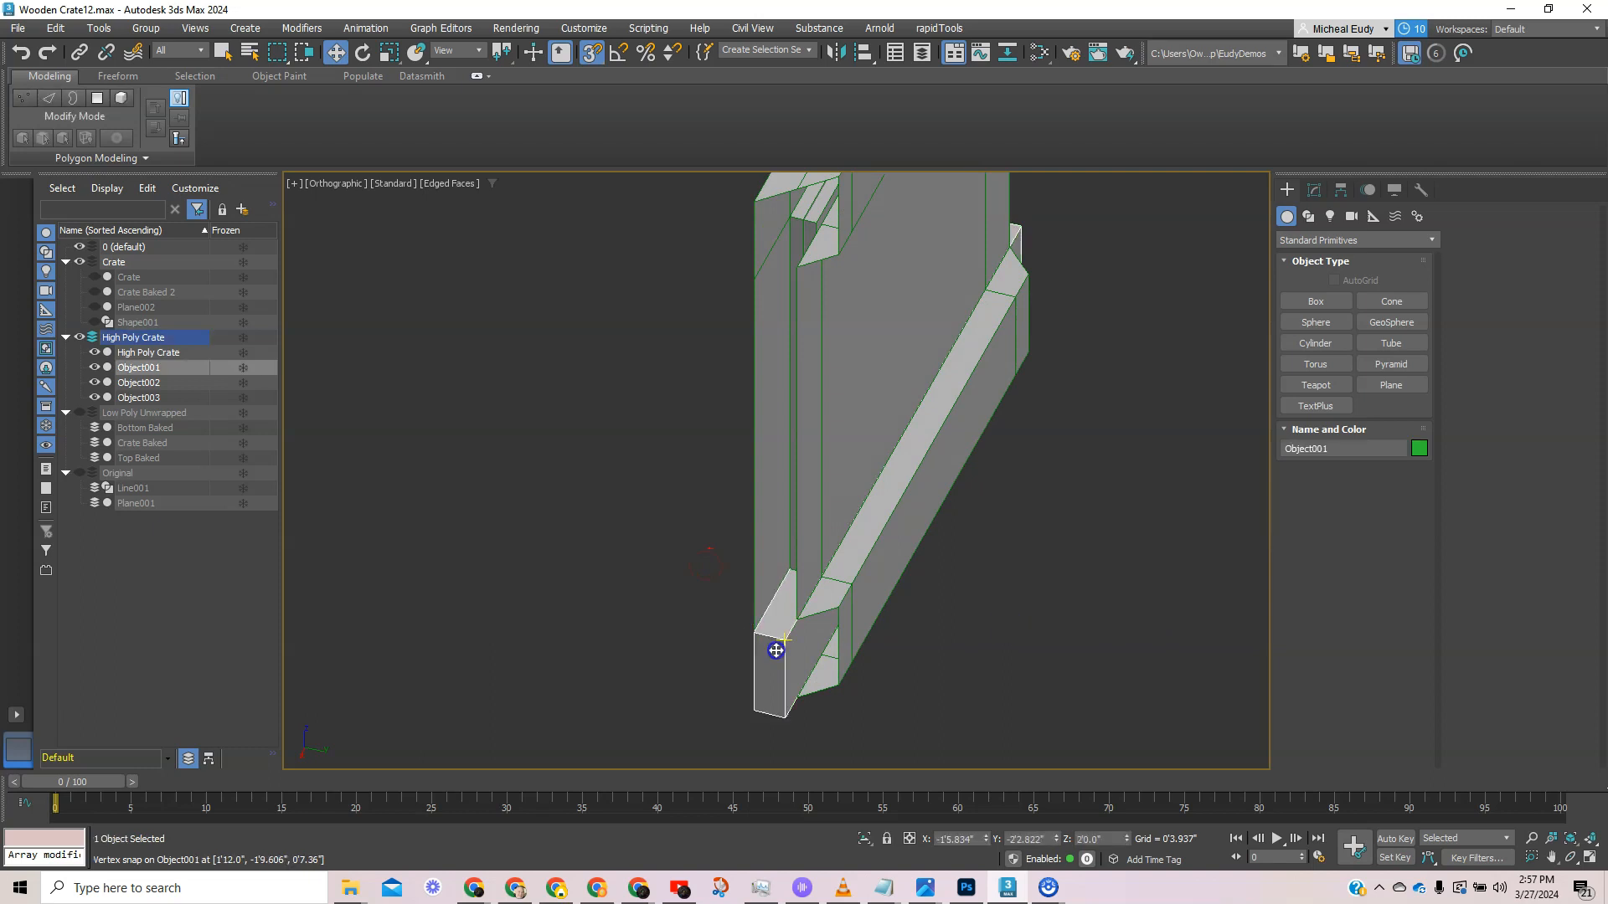
right_click(1139, 578)
left_click(1152, 604)
left_click_drag(754, 632, 794, 638, "shift")
left_click(872, 514)
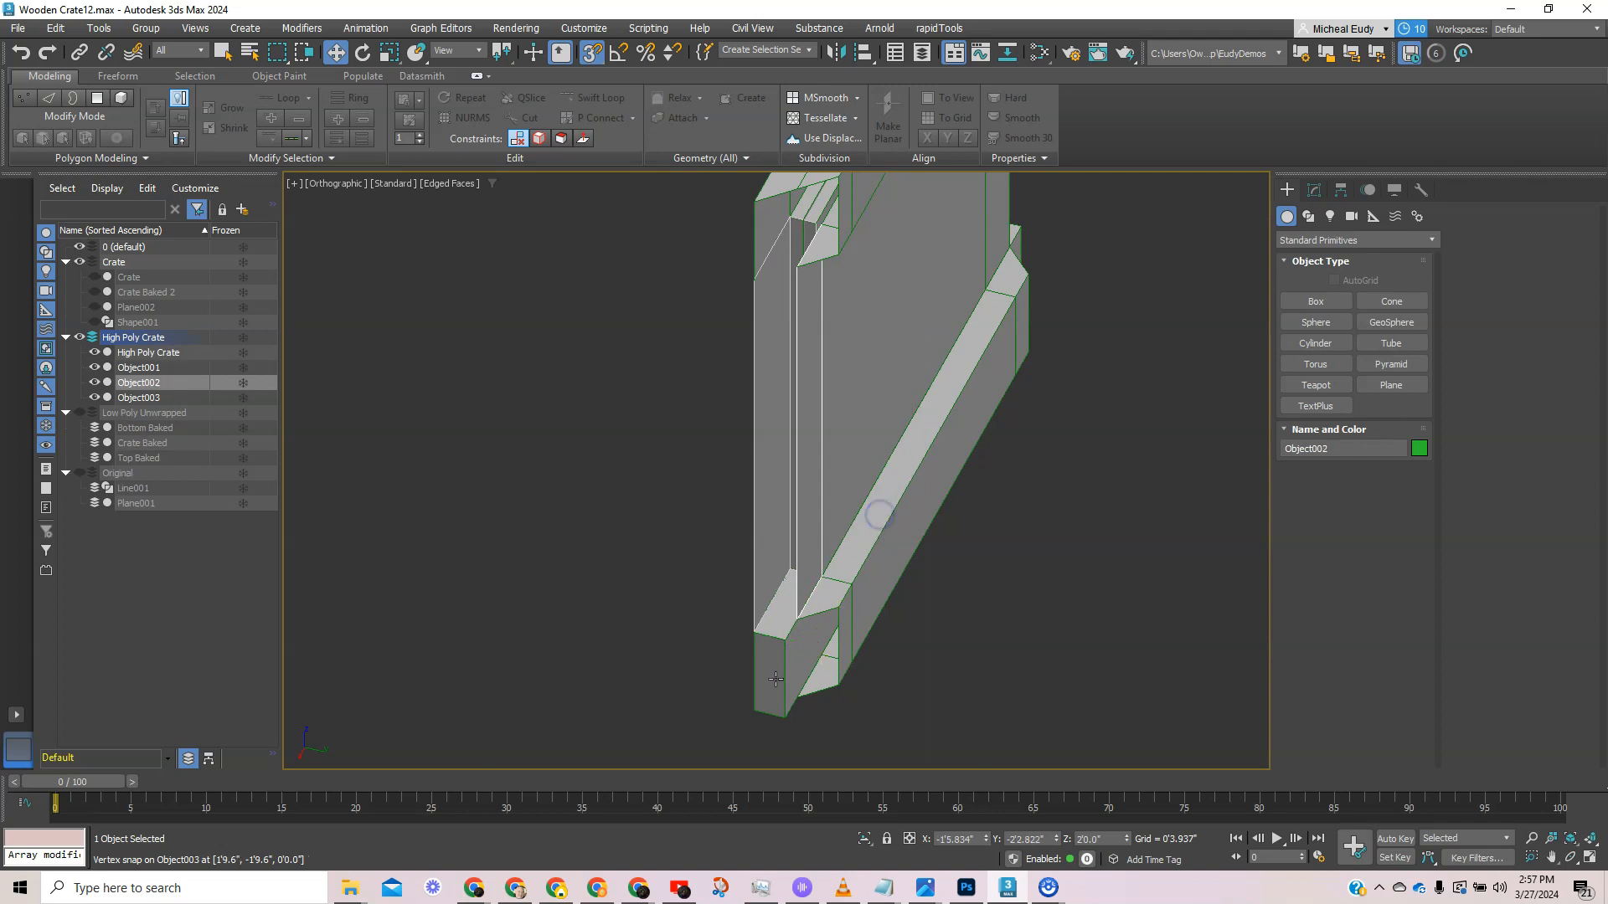
- Duplicate the thickened plank as one independent copy, vertex-snapped flush against its front side
mouse_move(753, 632)
left_mouse_down("shift")
mouse_move(876, 653)
mouse_move(811, 646)
left_mouse_up("shift")
left_click_drag(801, 642, 801, 641, "shift")
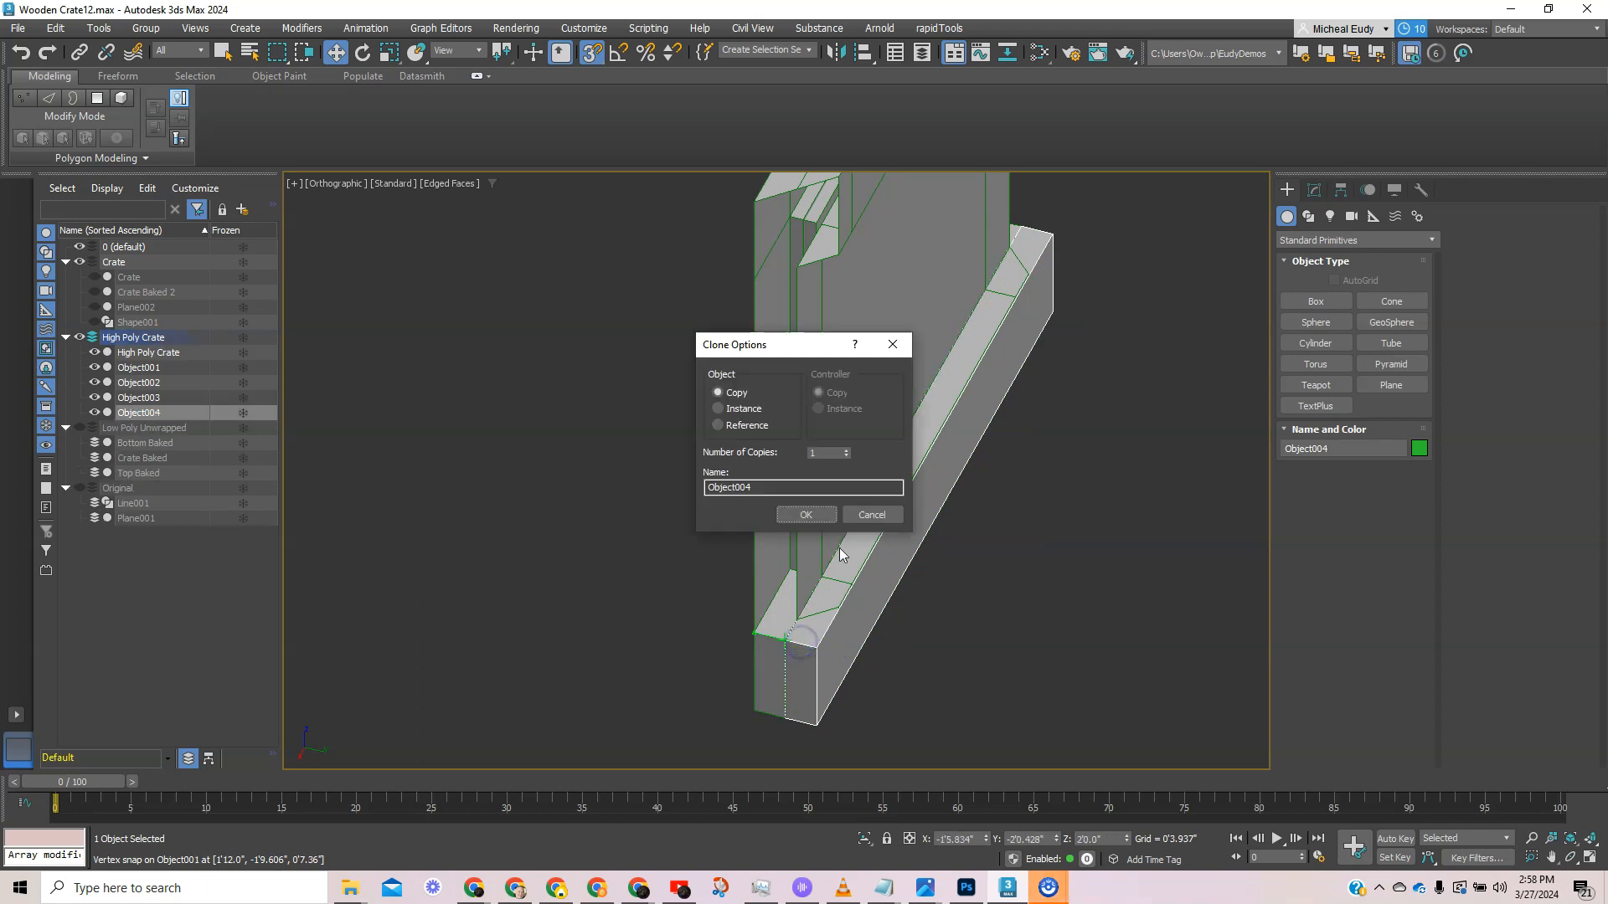
left_click(807, 517)
- Freeze the new front plank copy
mouse_move(917, 459)
middle_mouse_down("alt")
mouse_move(944, 484)
mouse_move(947, 455)
mouse_move(908, 517)
mouse_move(840, 521)
middle_mouse_up("alt")
right_click(947, 419)
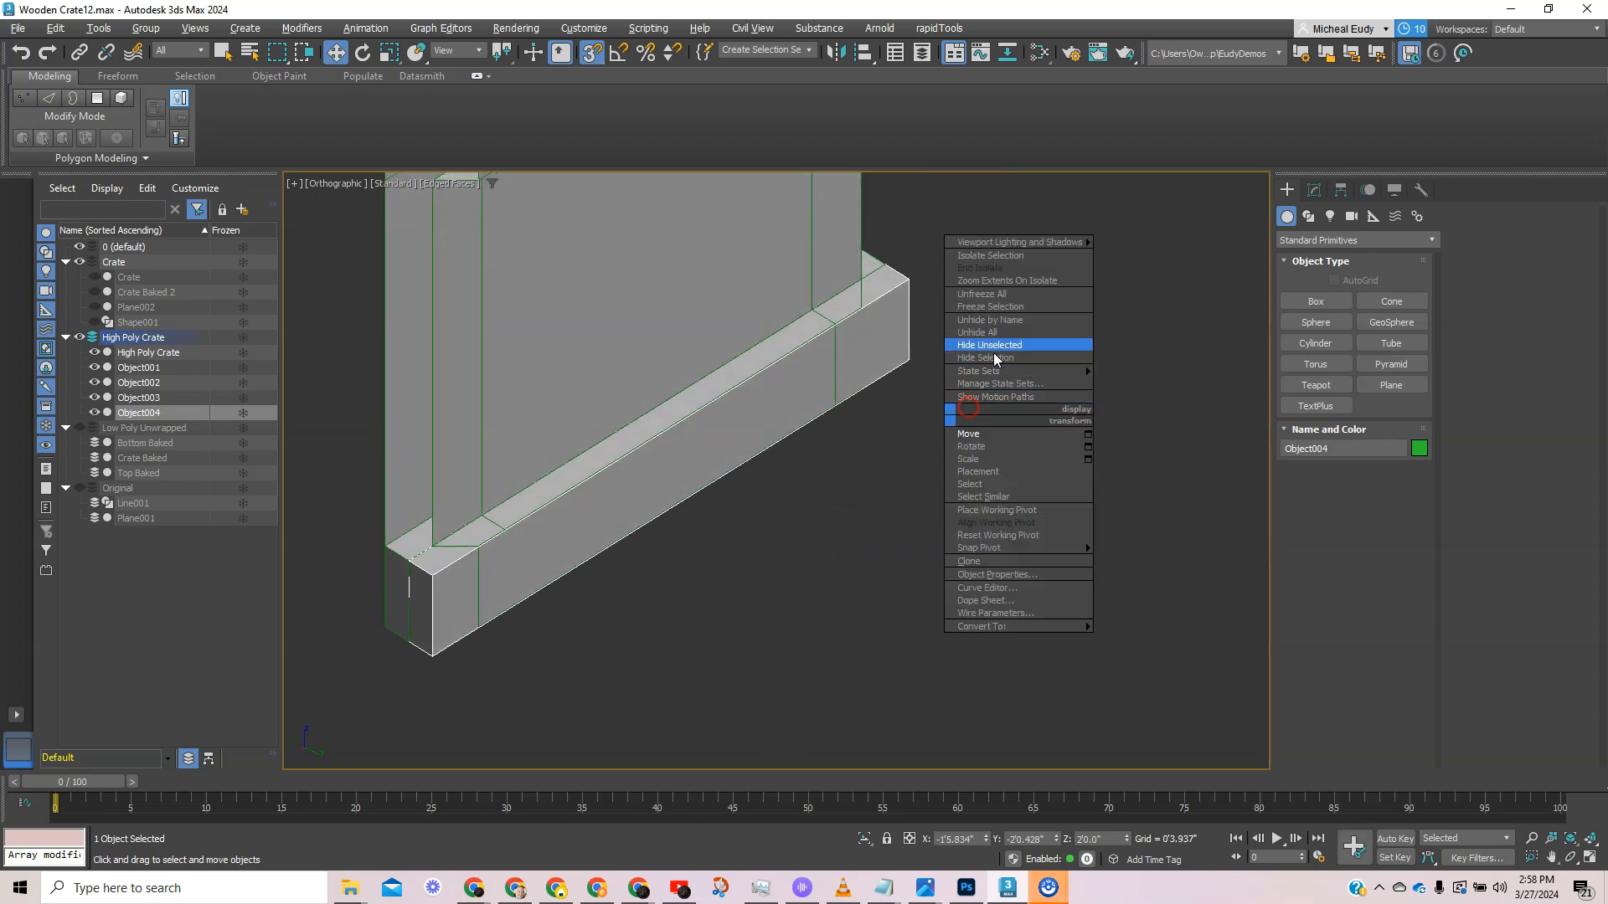
left_click(997, 298)
- Isolate the old open-backed bottom board behind the frozen plank and delete it
left_click(705, 345)
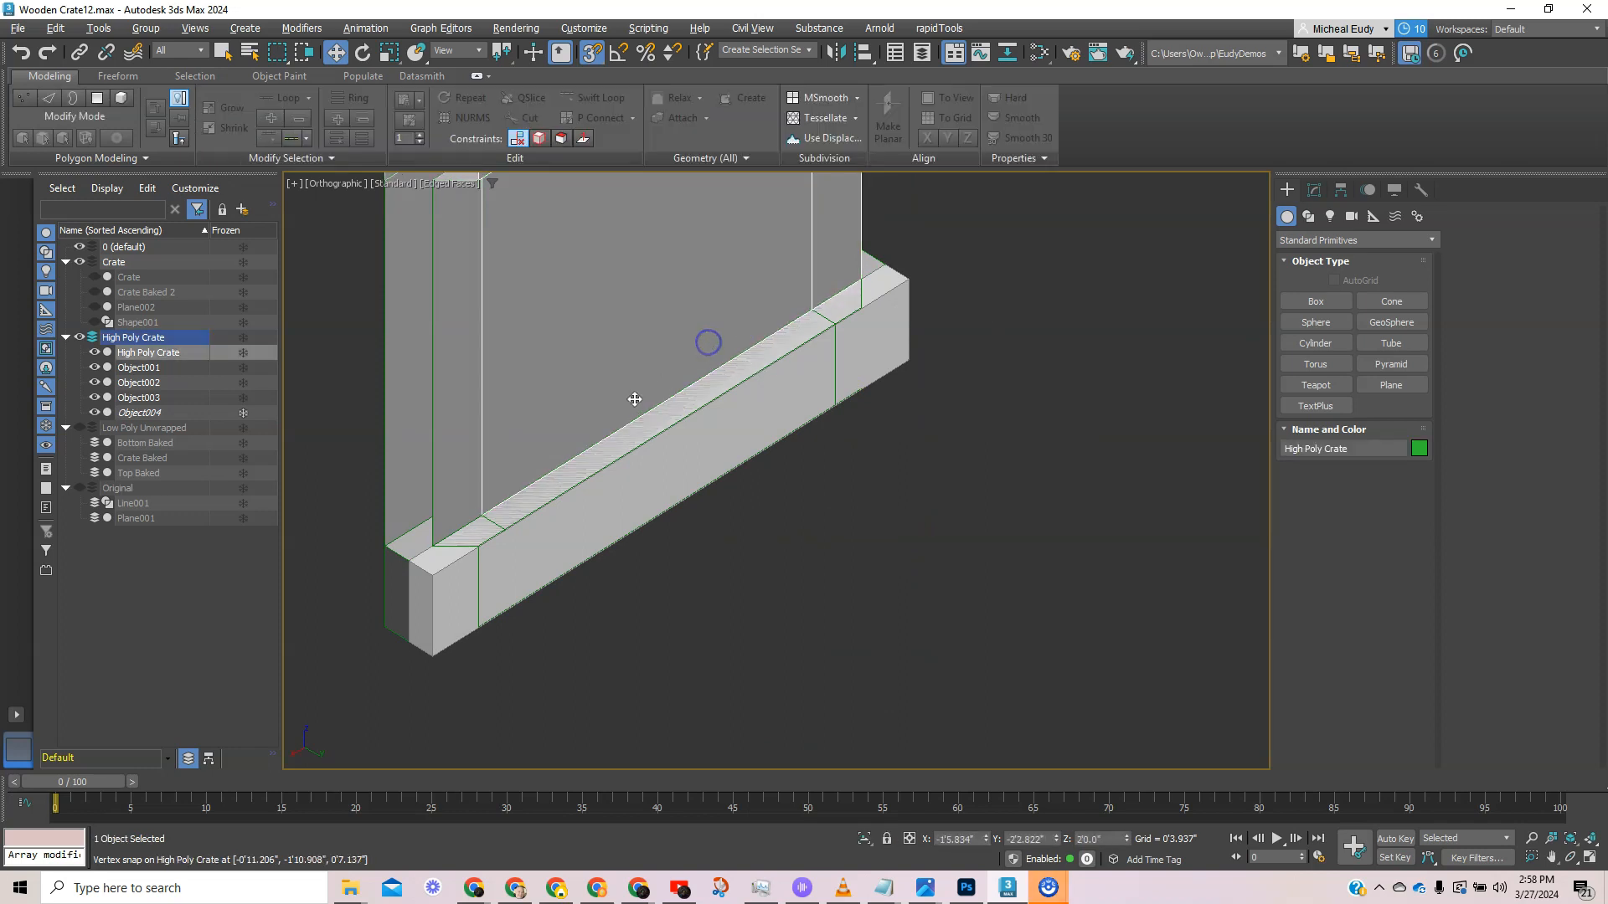
scroll(635, 400, "down", 4)
middle_click_drag(736, 431, 698, 506, "alt")
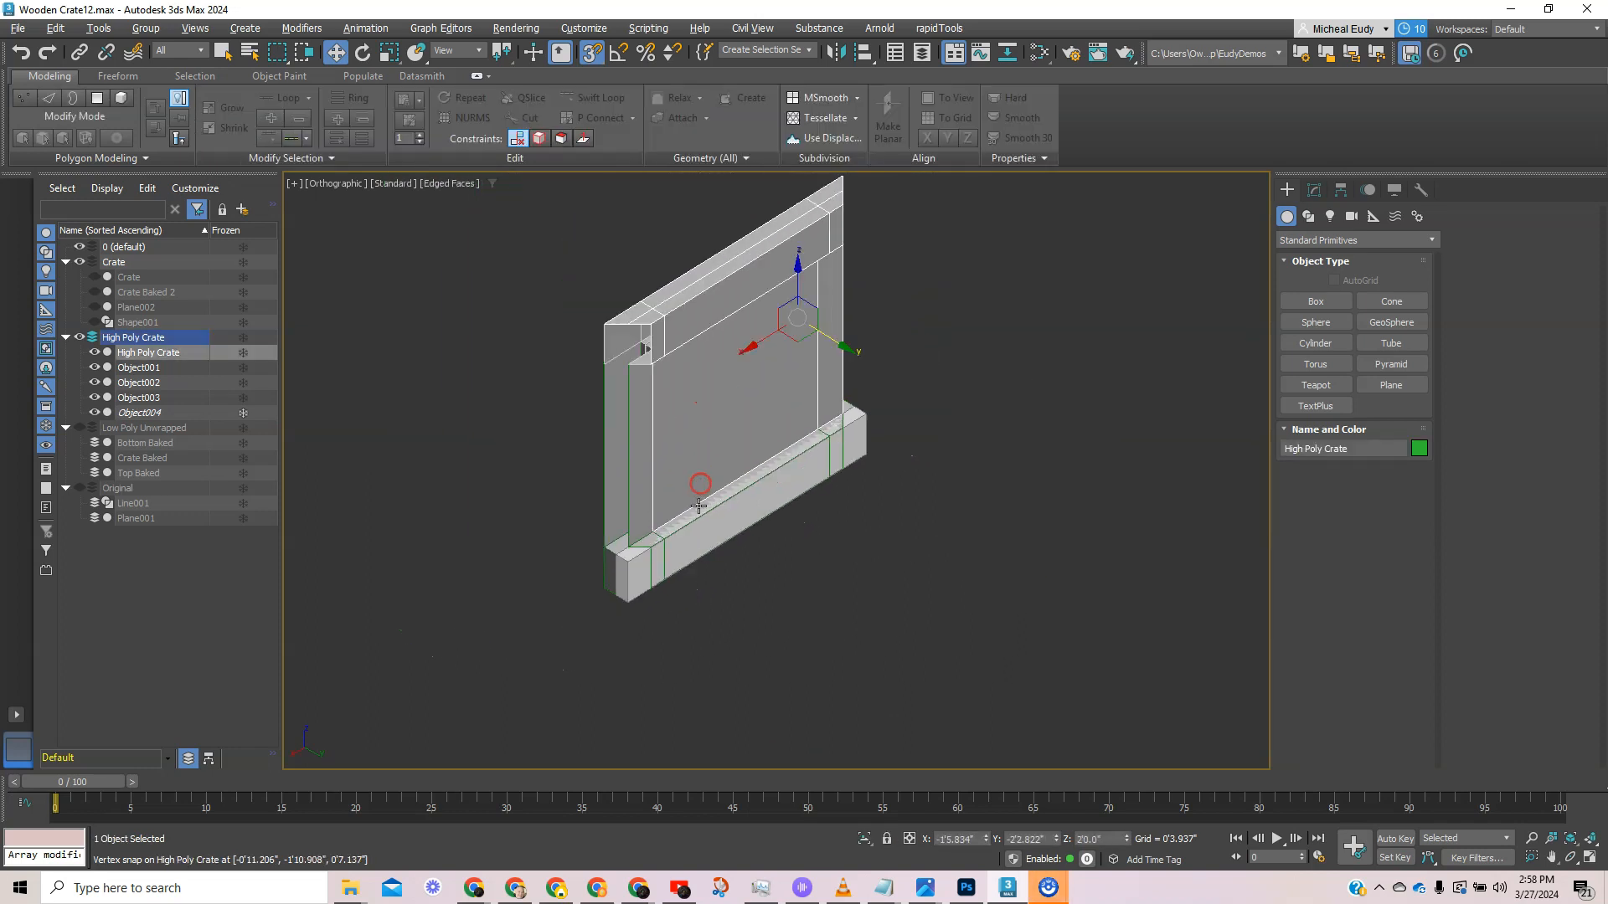
left_click(701, 521)
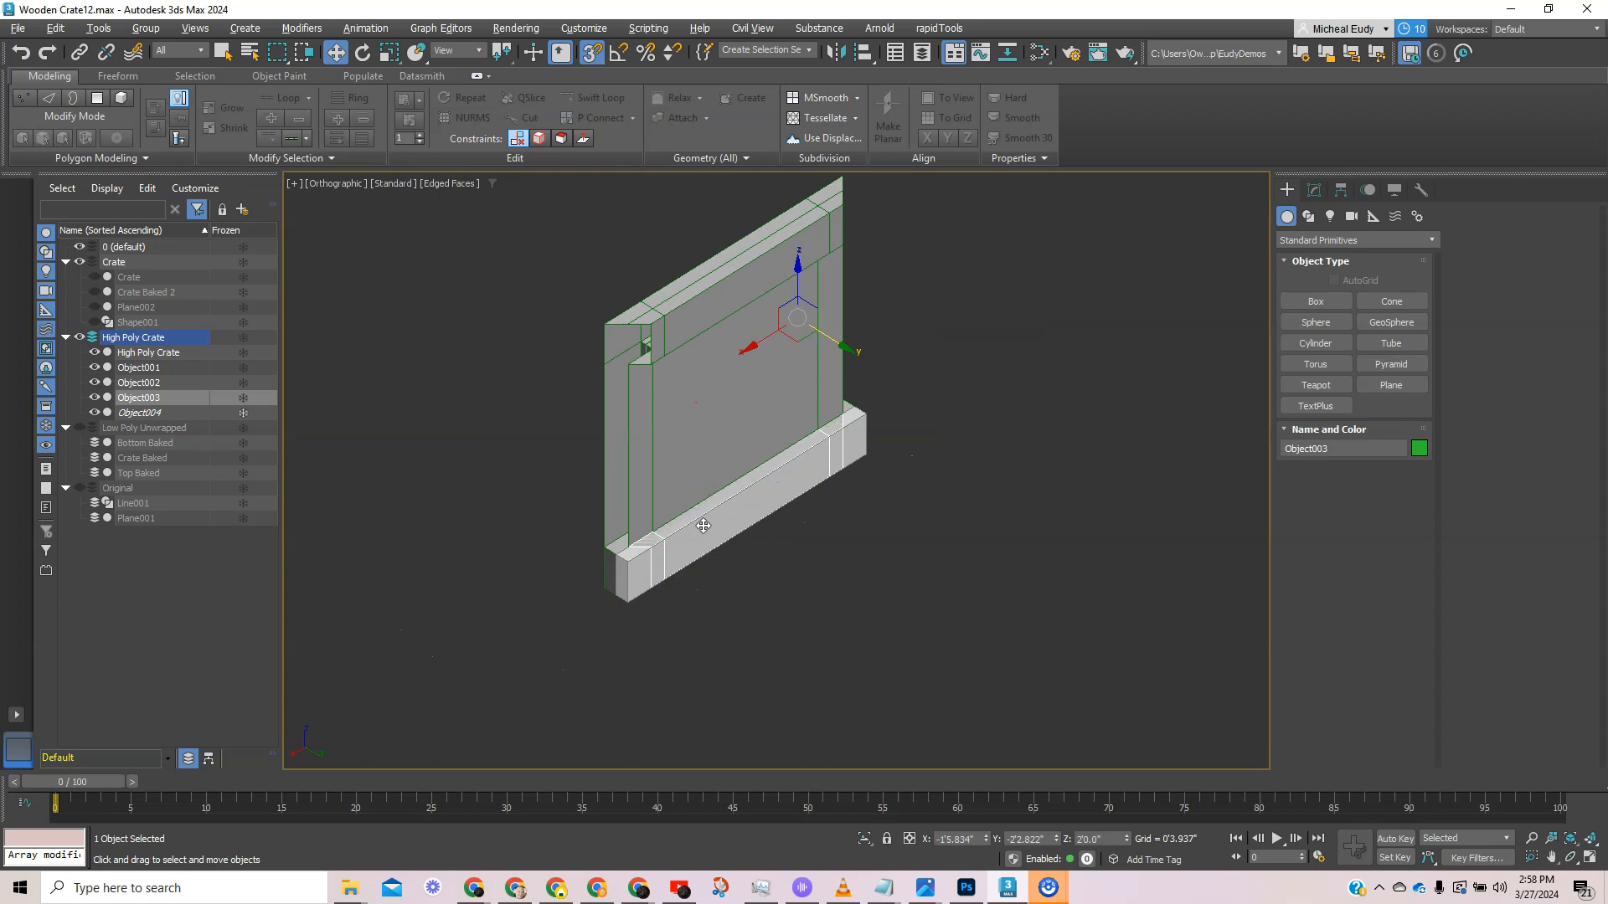
right_click(702, 525)
left_click(762, 367)
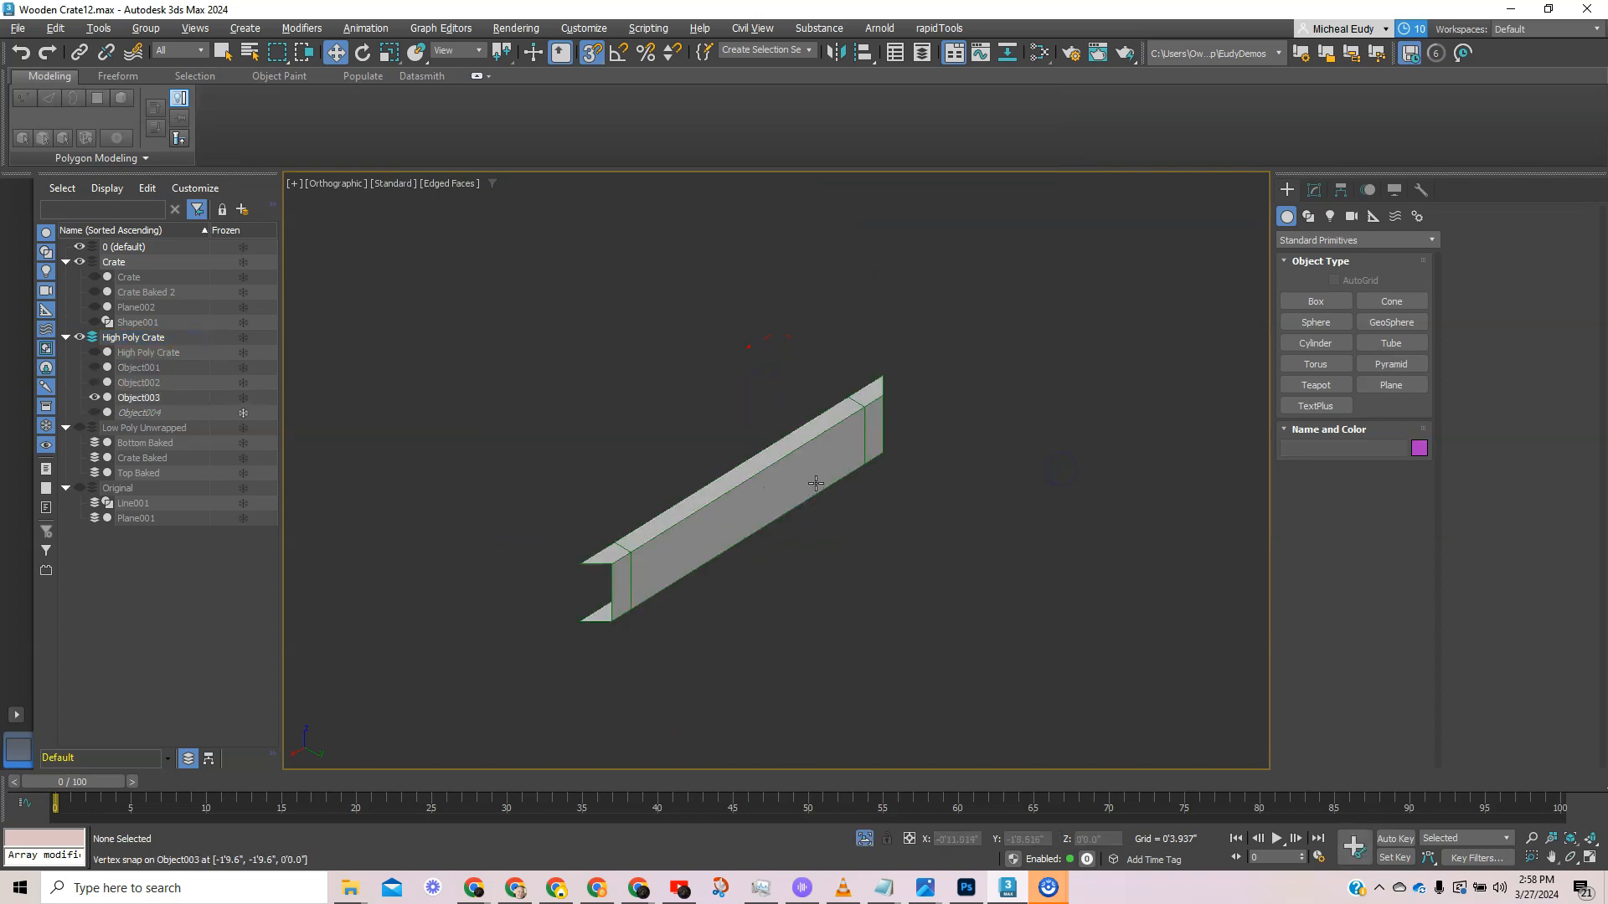
key("Delete")
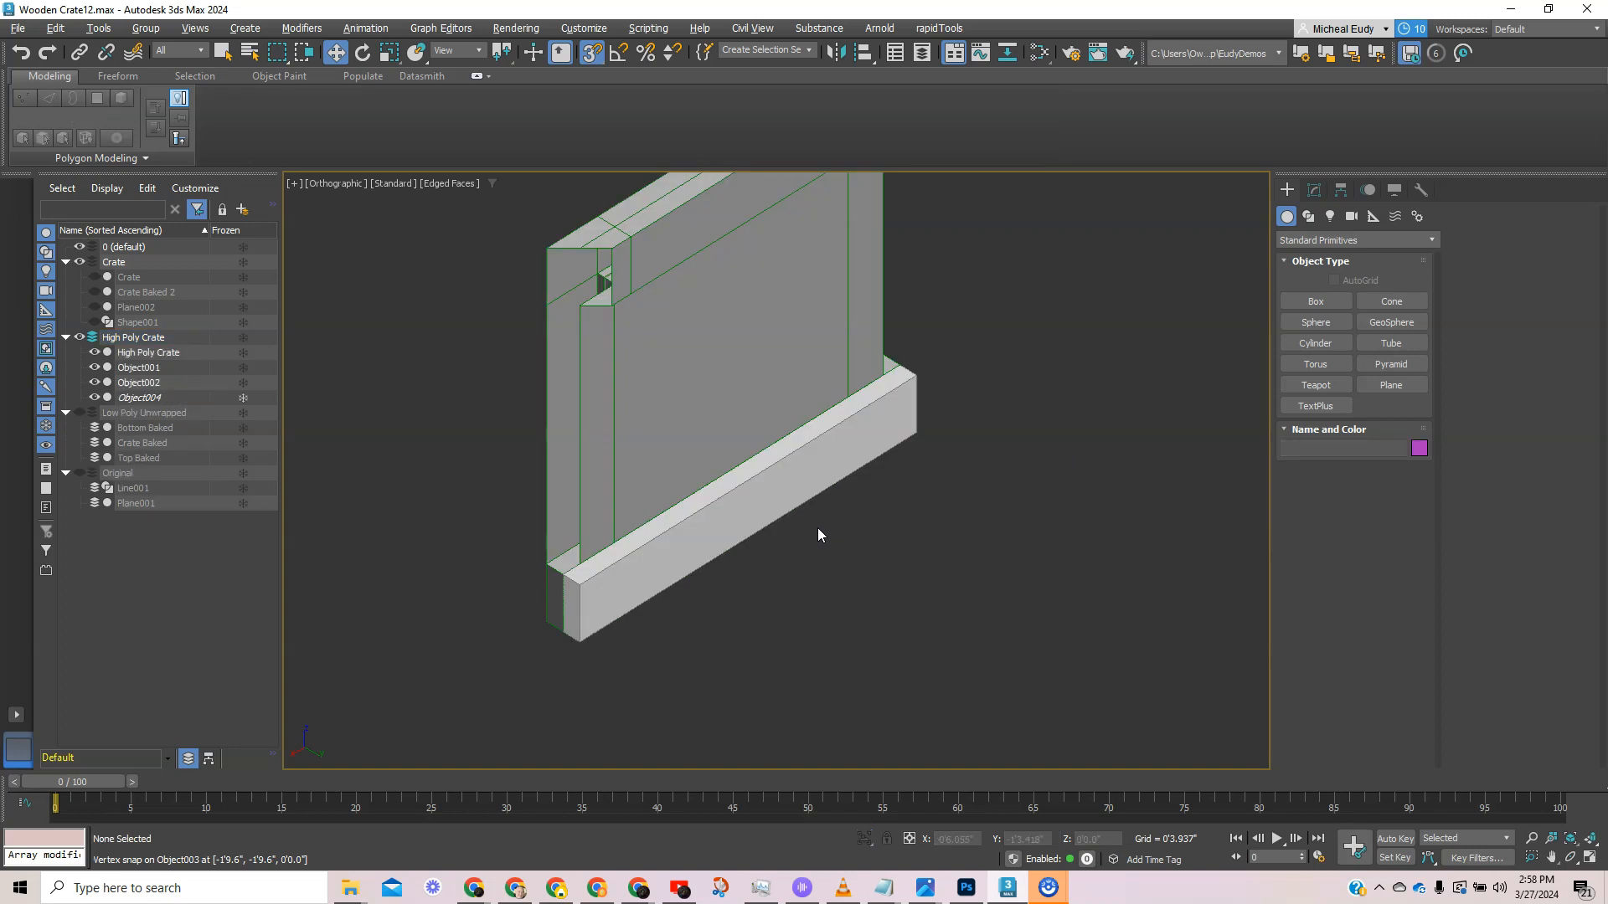
- Unfreeze all objects so the front bottom plank can be selected again
scroll(650, 540, "up", 3)
middle_click_drag(649, 540, 827, 553)
scroll(787, 458, "down", 3)
right_click(987, 508)
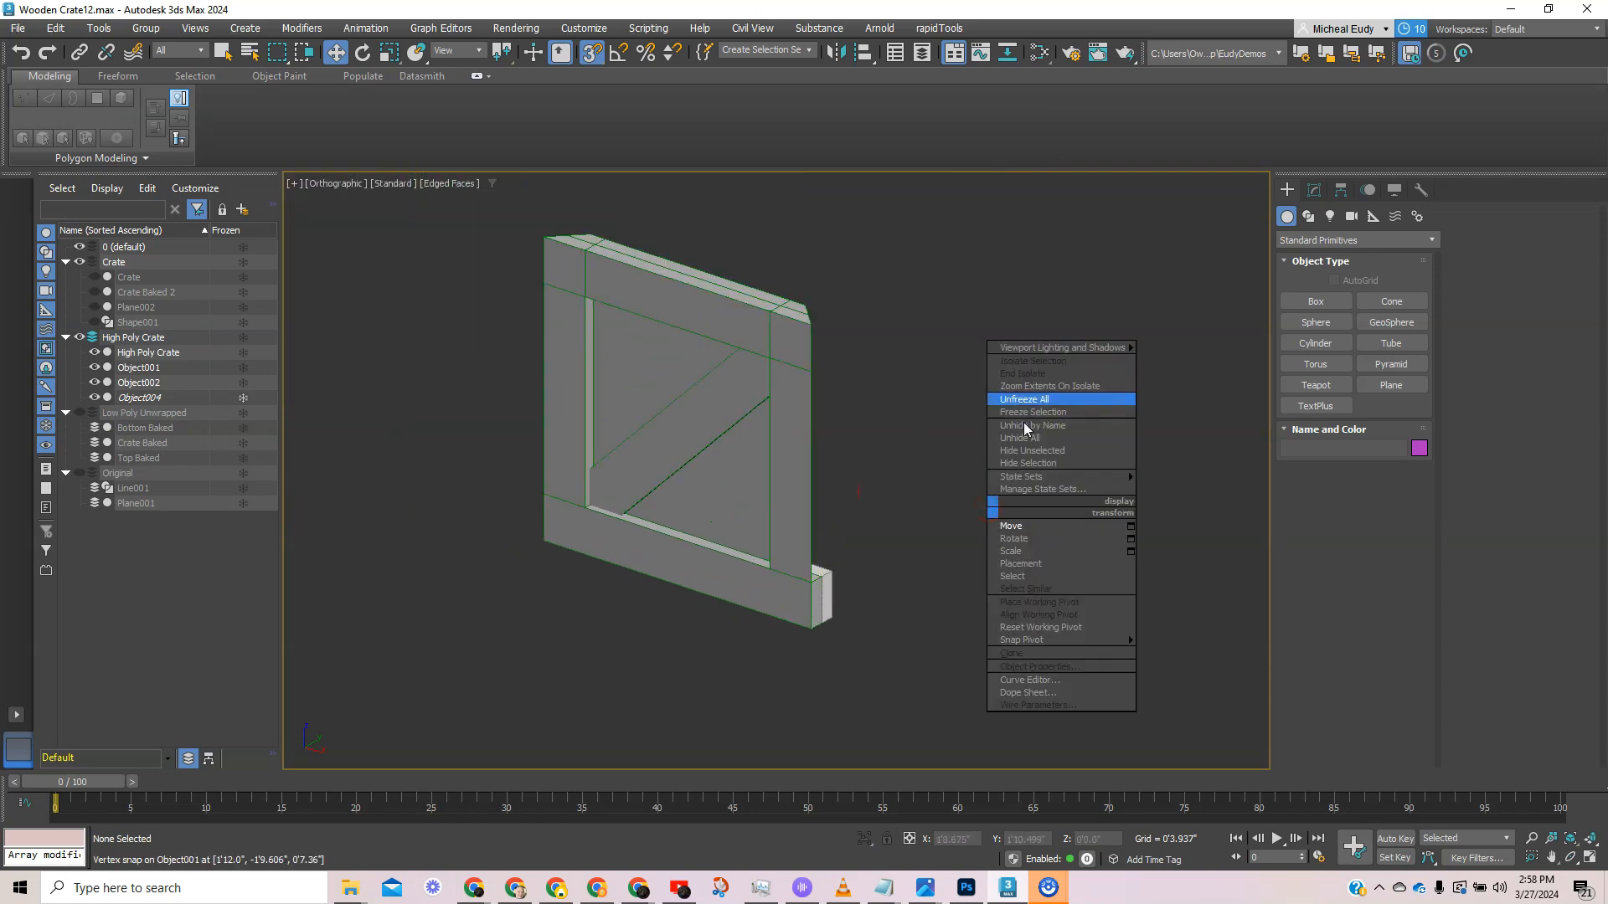
left_click(1039, 402)
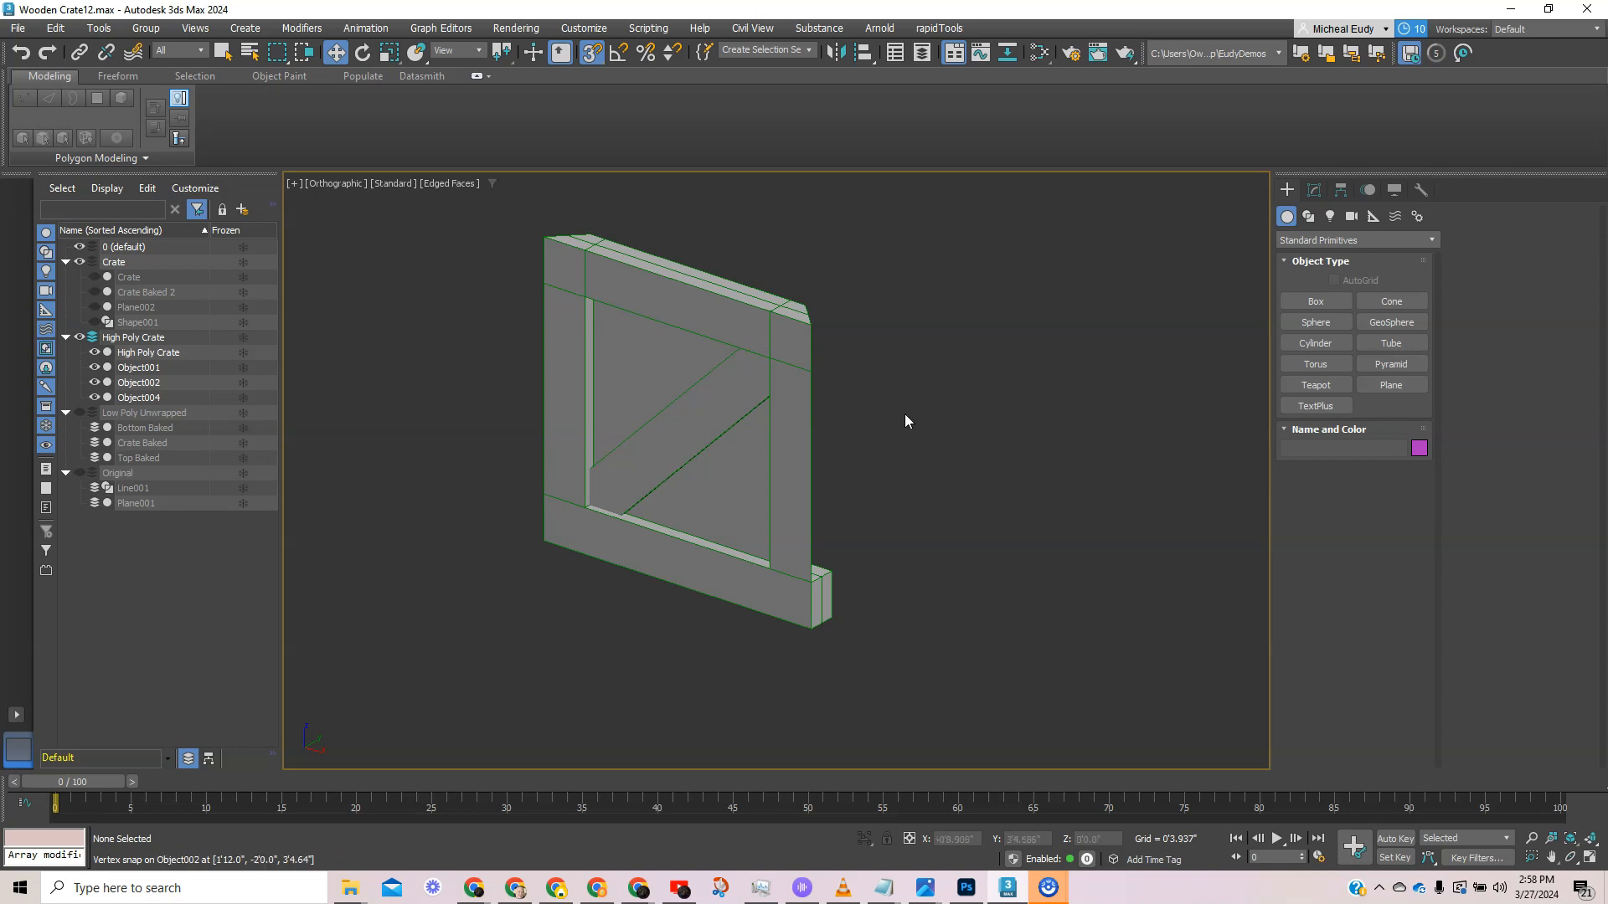
- Duplicate both bottom planks as one independent copy, vertex-snapped up to the top of the crate side
scroll(829, 621, "up", 5)
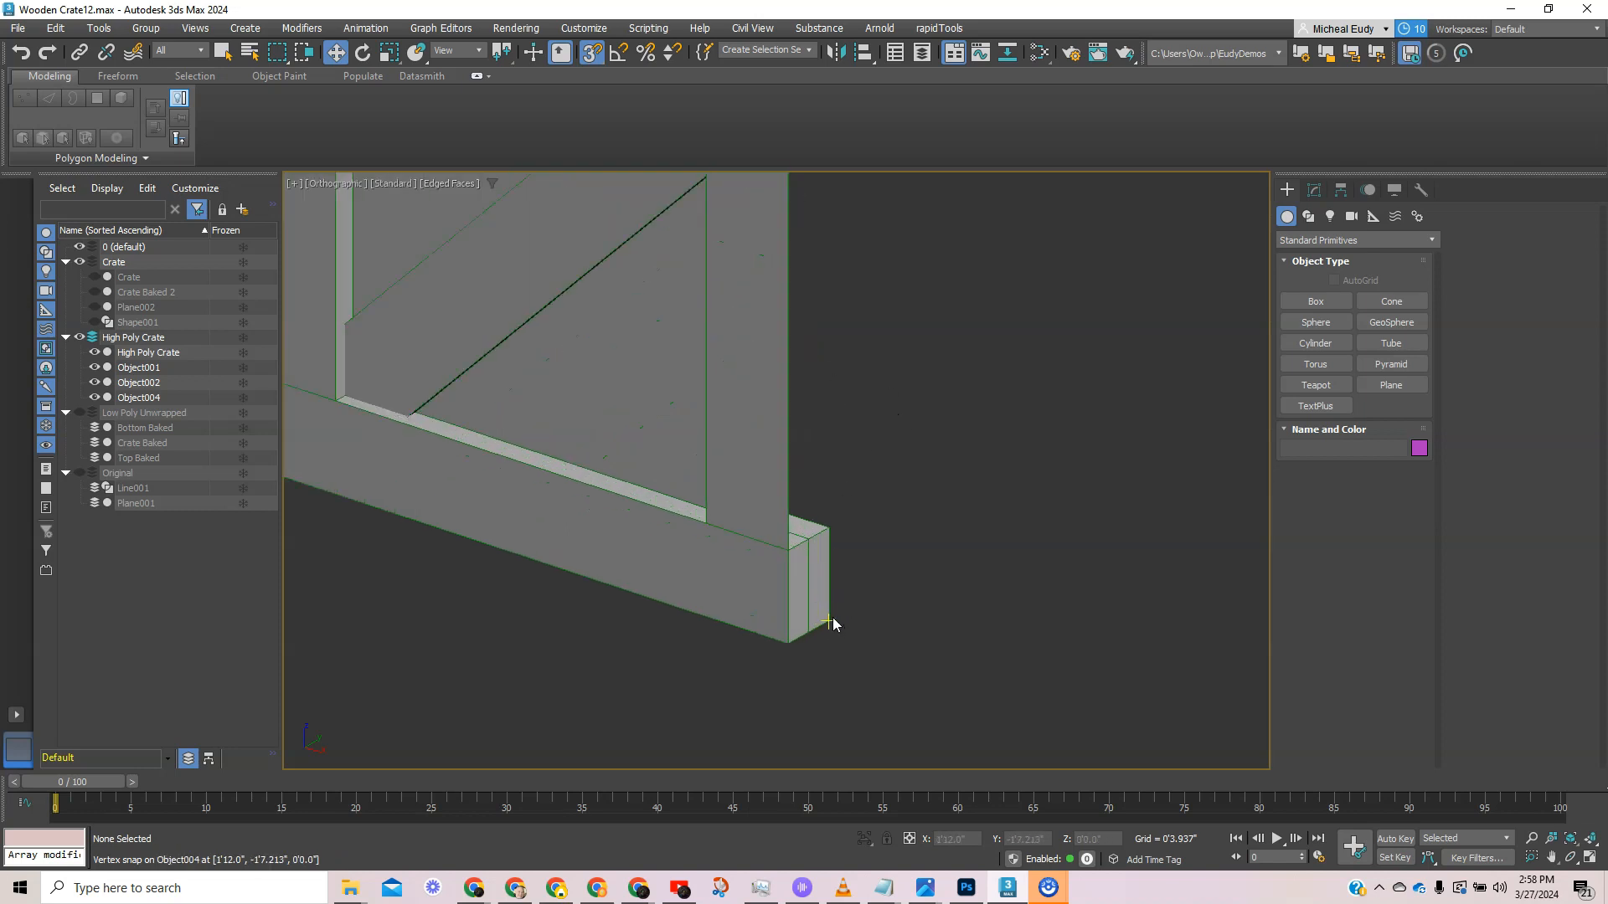
left_click(814, 578)
left_click(776, 617, "ctrl")
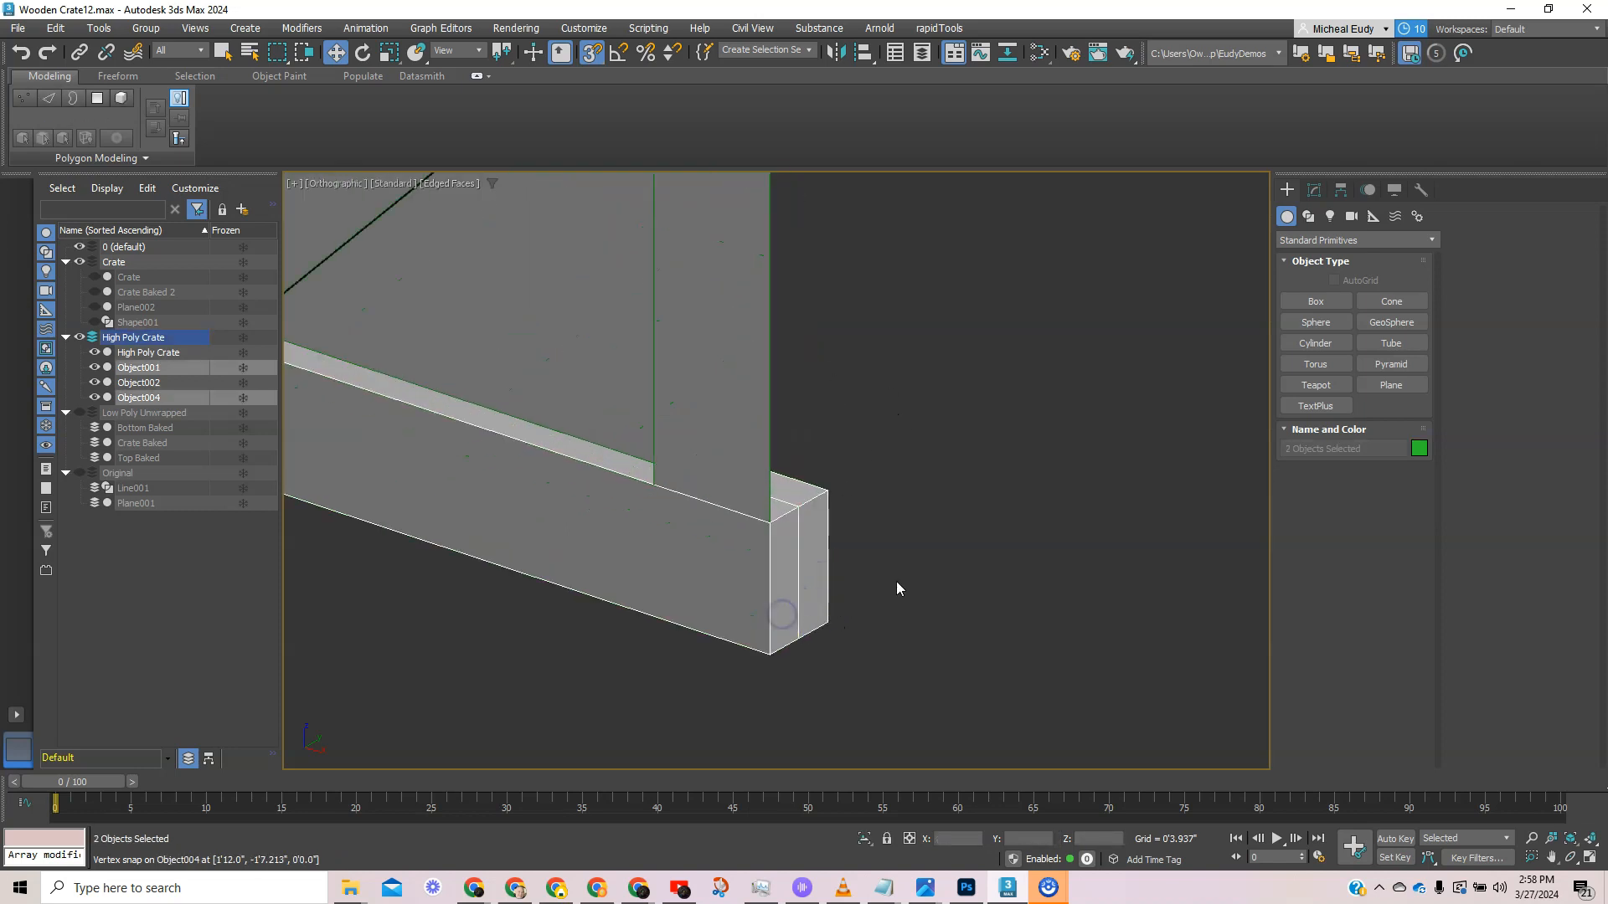
scroll(913, 628, "down", 3)
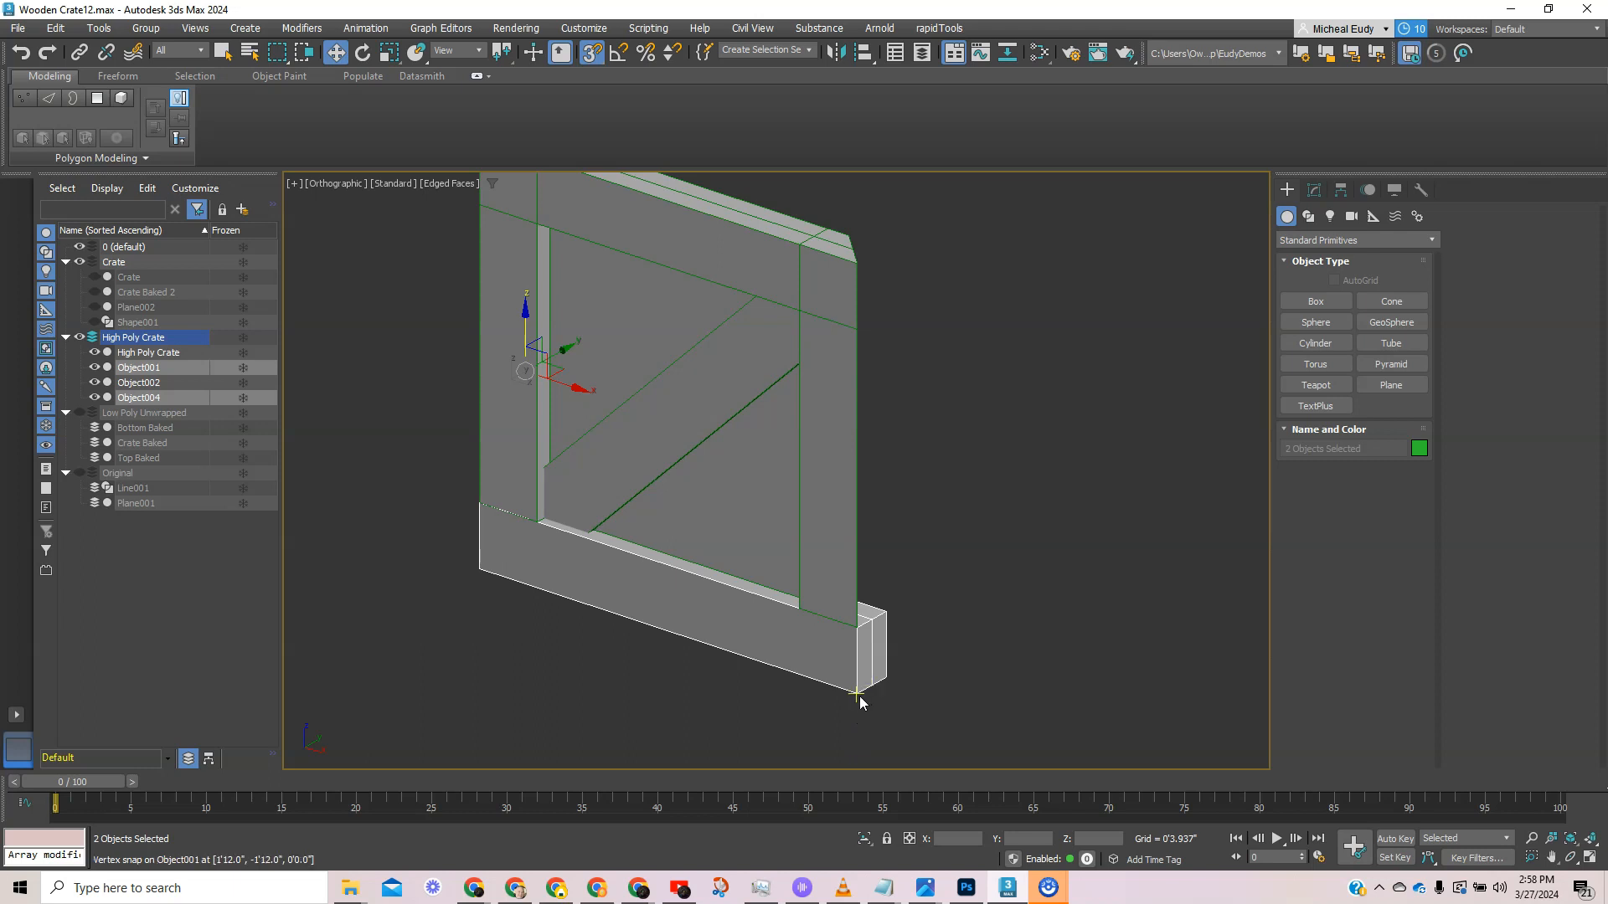
mouse_move(856, 693)
left_mouse_down()
mouse_move(871, 314)
mouse_move(847, 322)
left_mouse_up()
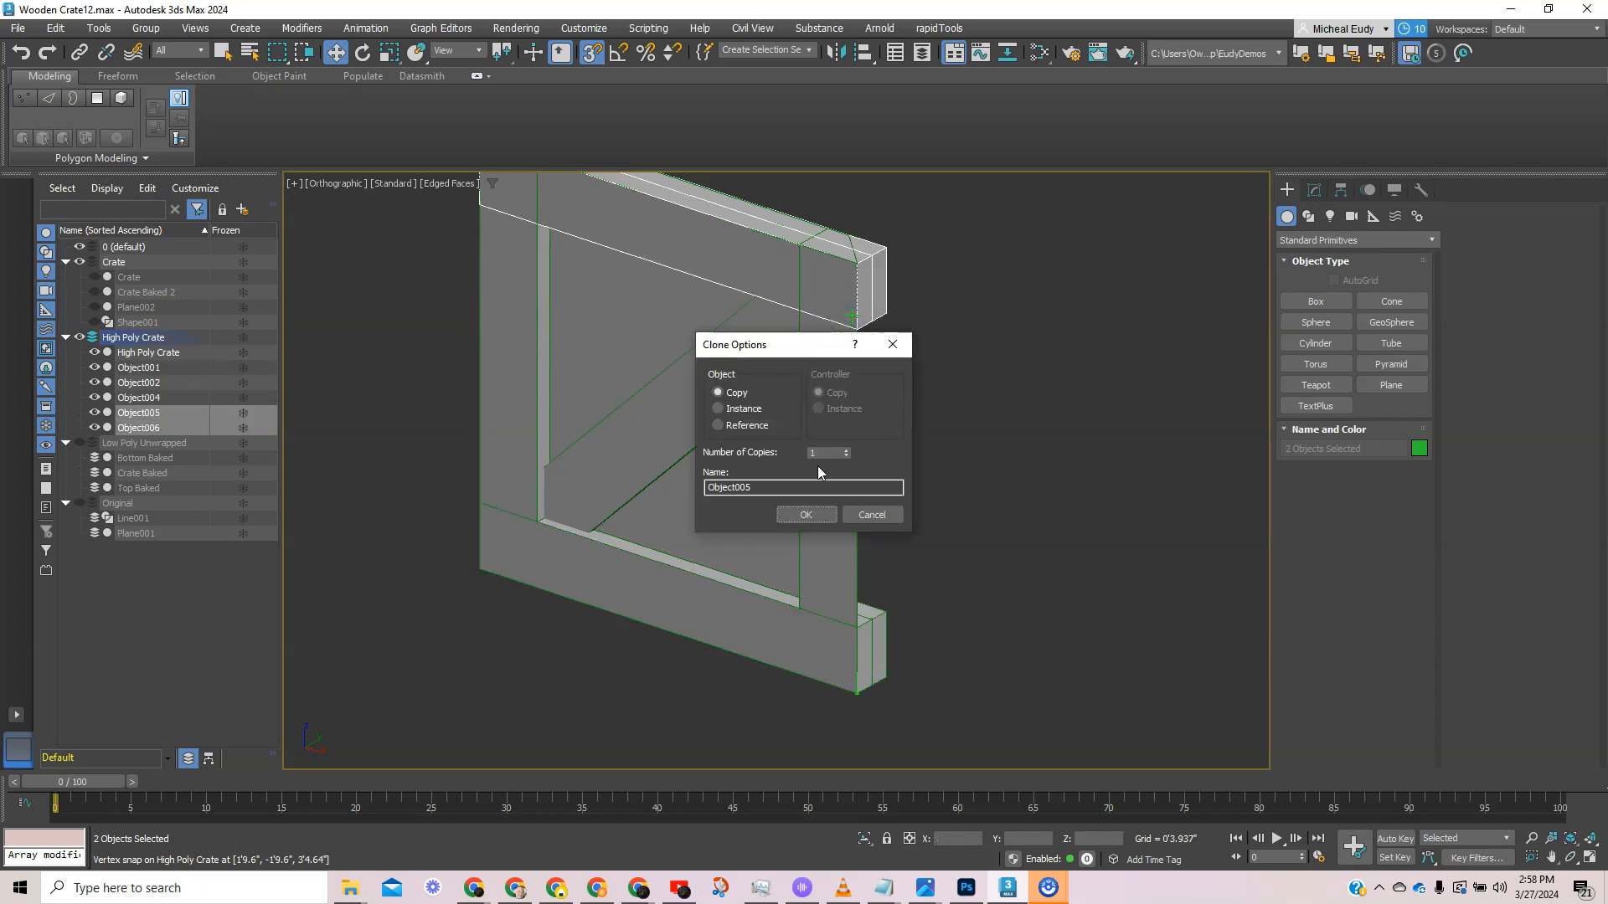
left_click(808, 514)
middle_click_drag(969, 400, 936, 505)
scroll(985, 488, "down", 2)
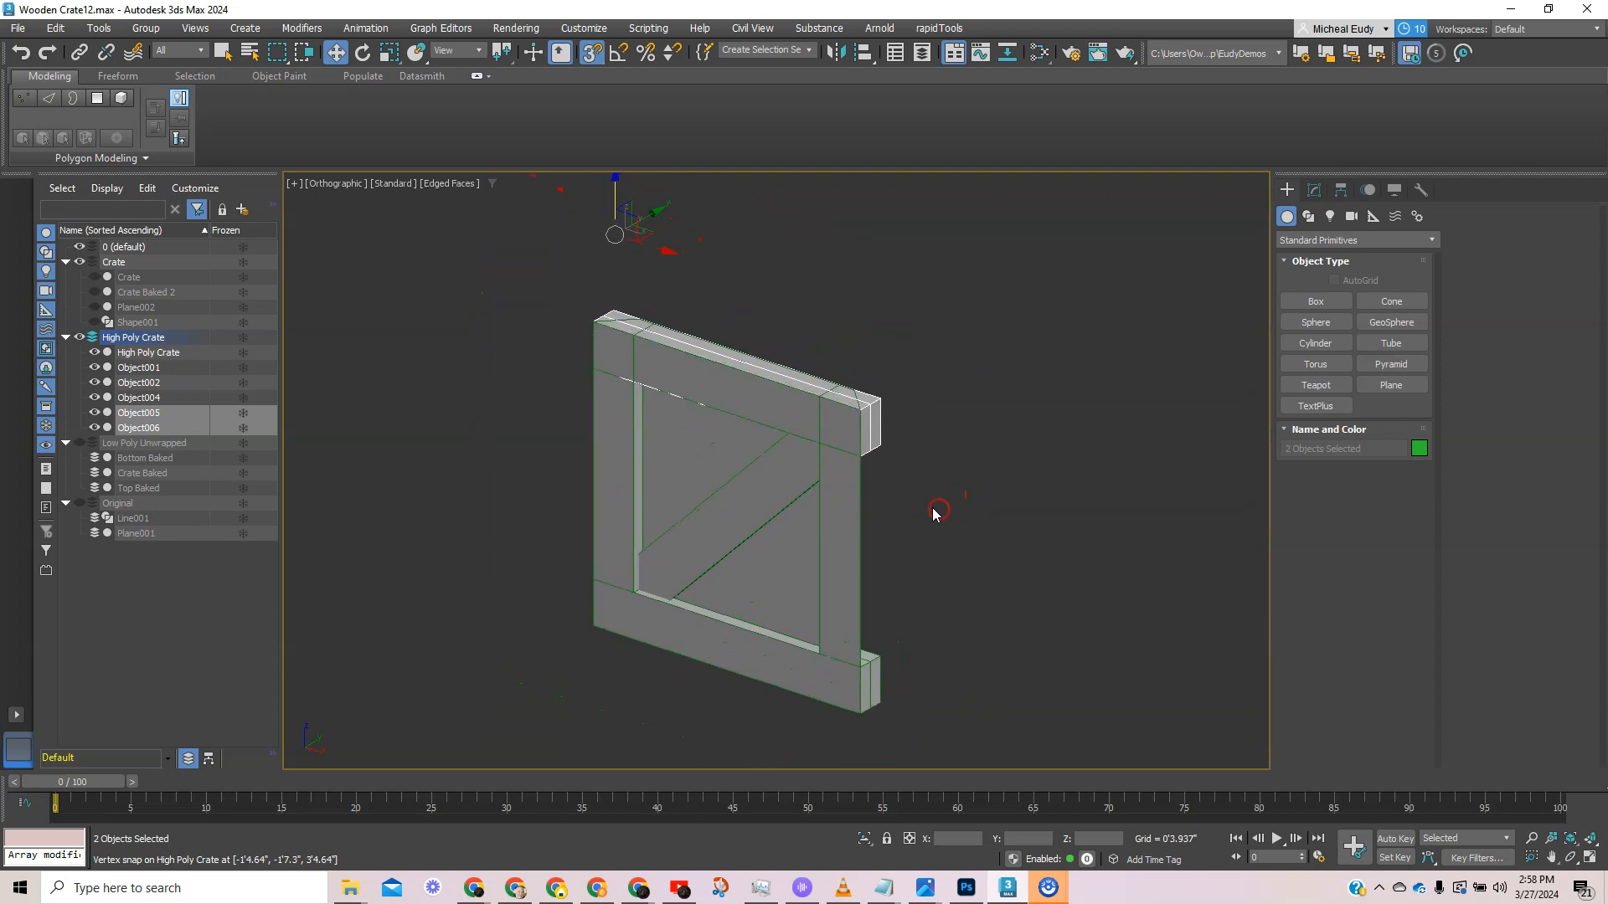
- Hide the two copied top planks and delete the top board's polygons from the High Poly Crate mesh in the front view
left_click(94, 413)
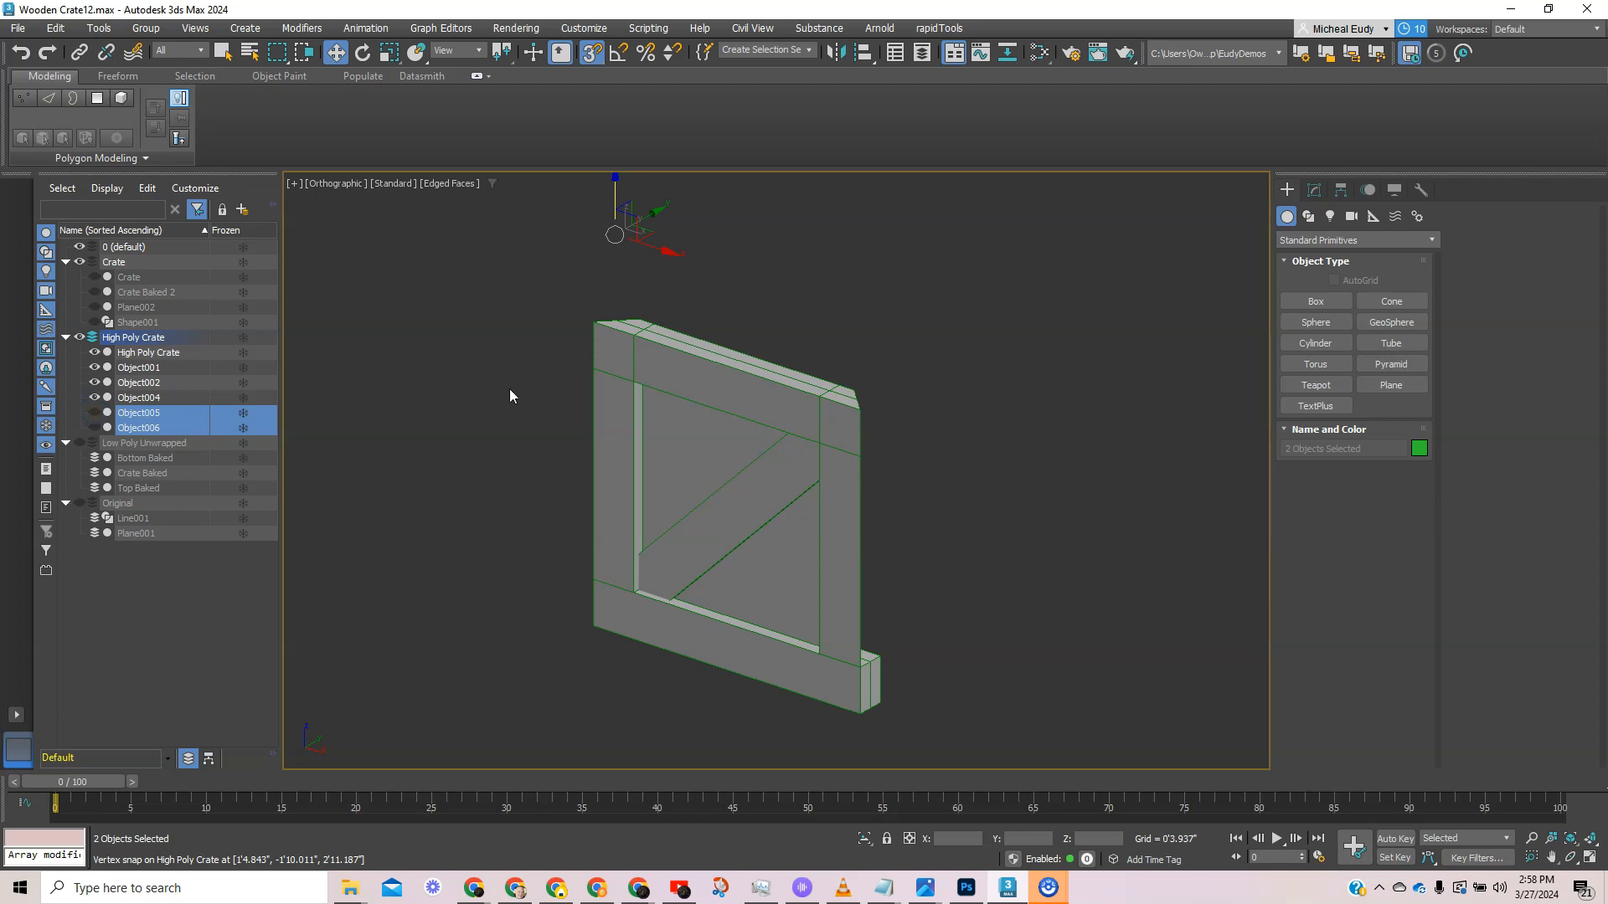
left_click(770, 416)
key("f")
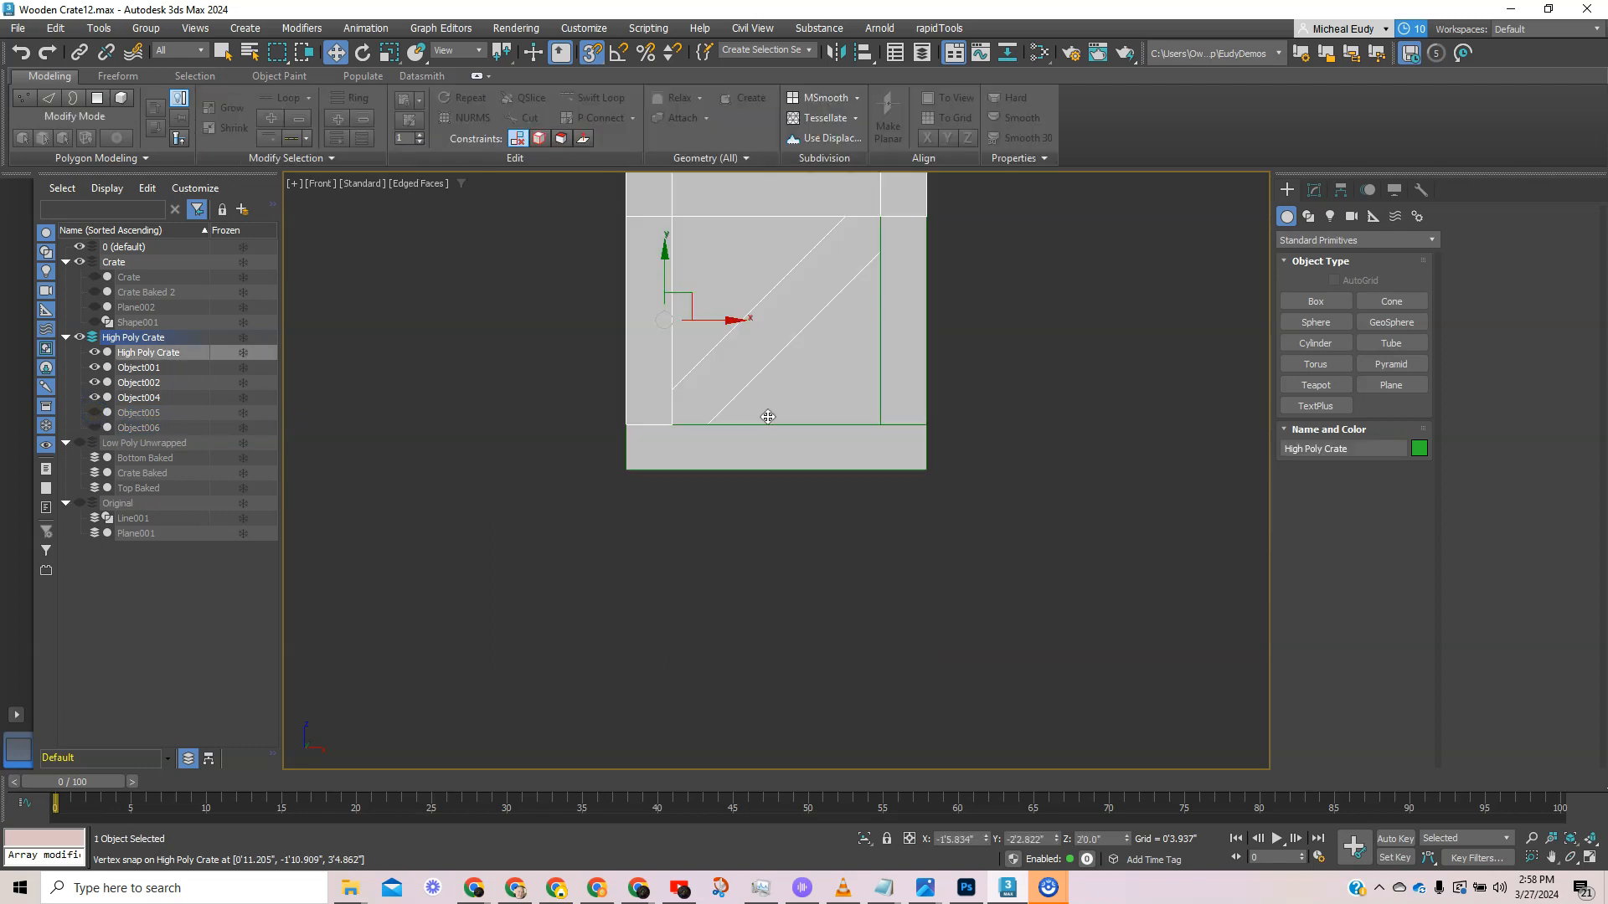
left_click(1314, 191)
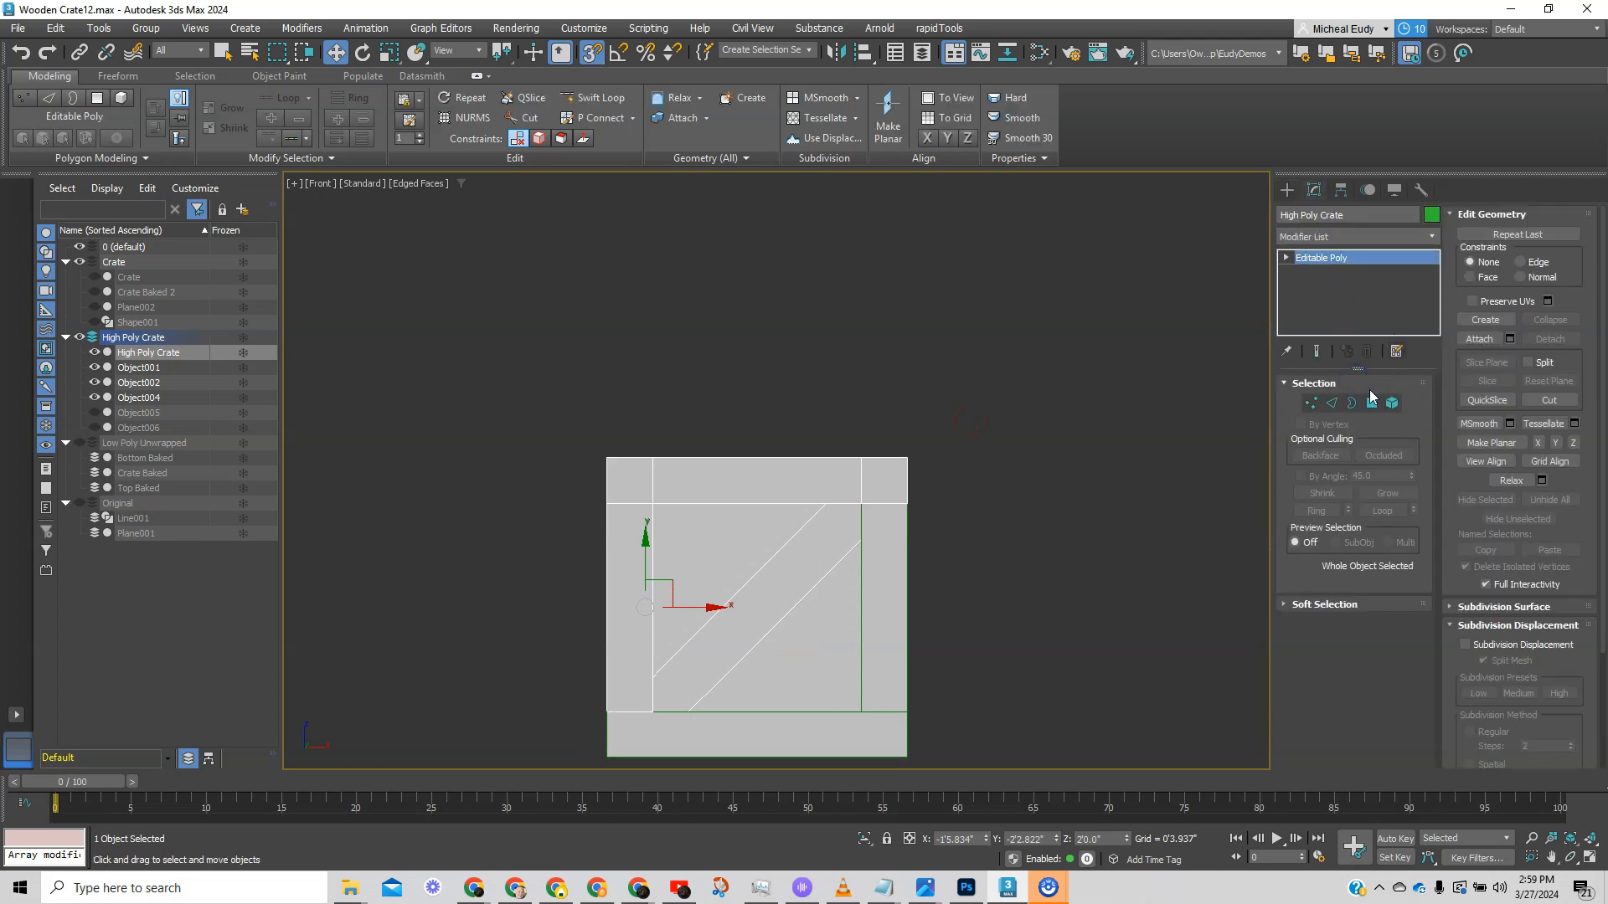
left_click(1371, 404)
left_click_drag(524, 400, 955, 483)
left_click(931, 475)
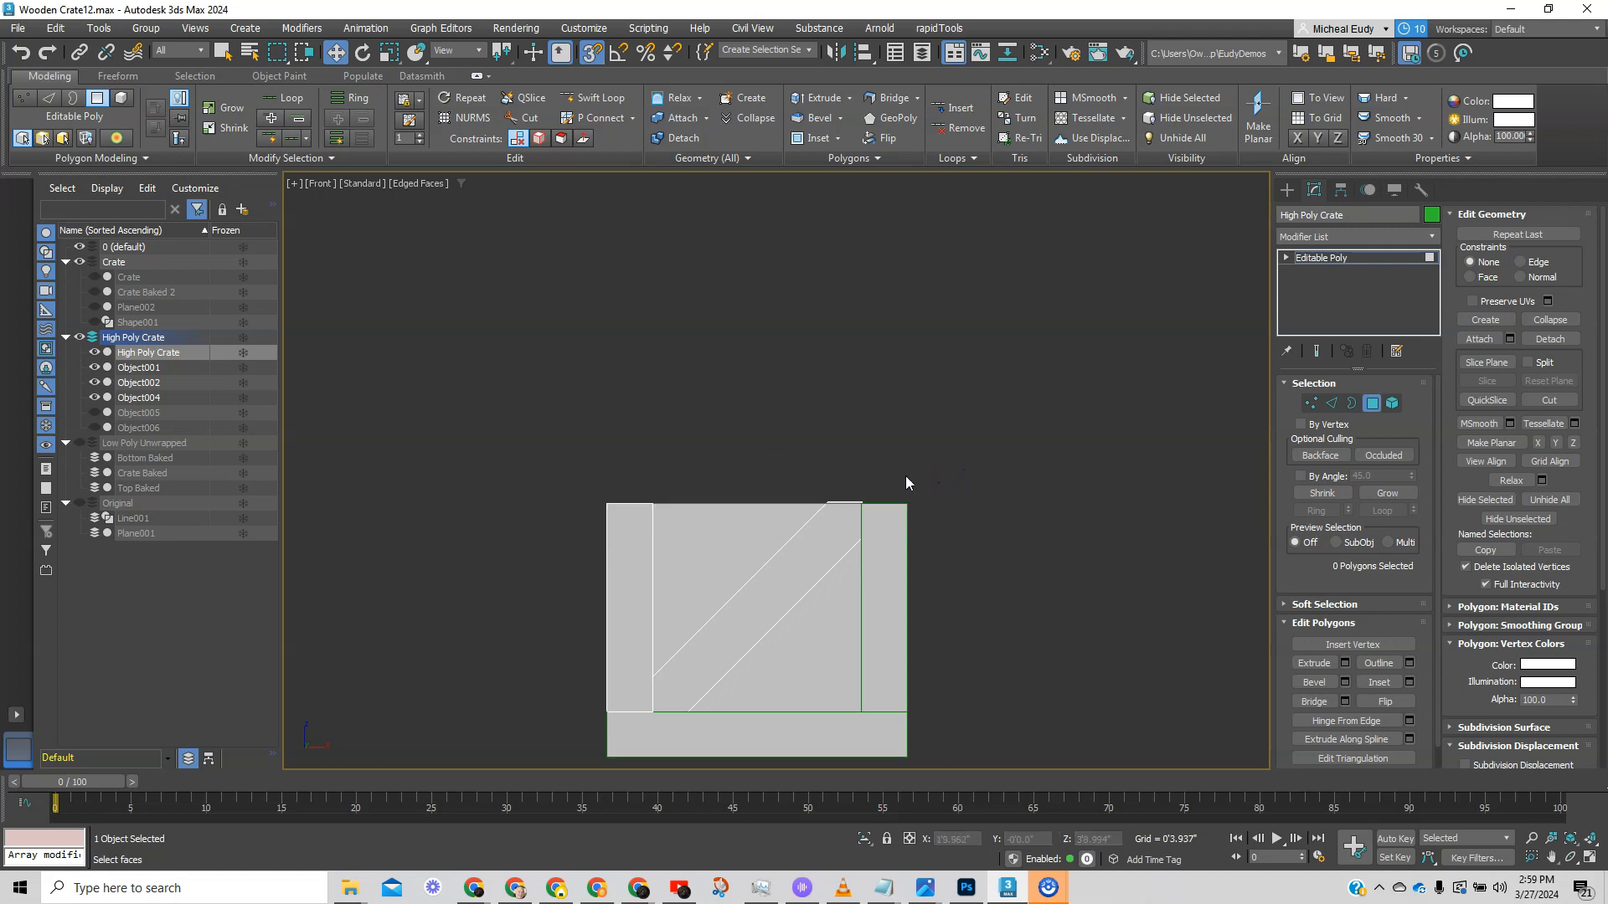
- Delete the leftover narrow faces along the top ends of the High Poly Crate mesh on both sides
middle_click_drag(739, 561, 729, 512, "alt")
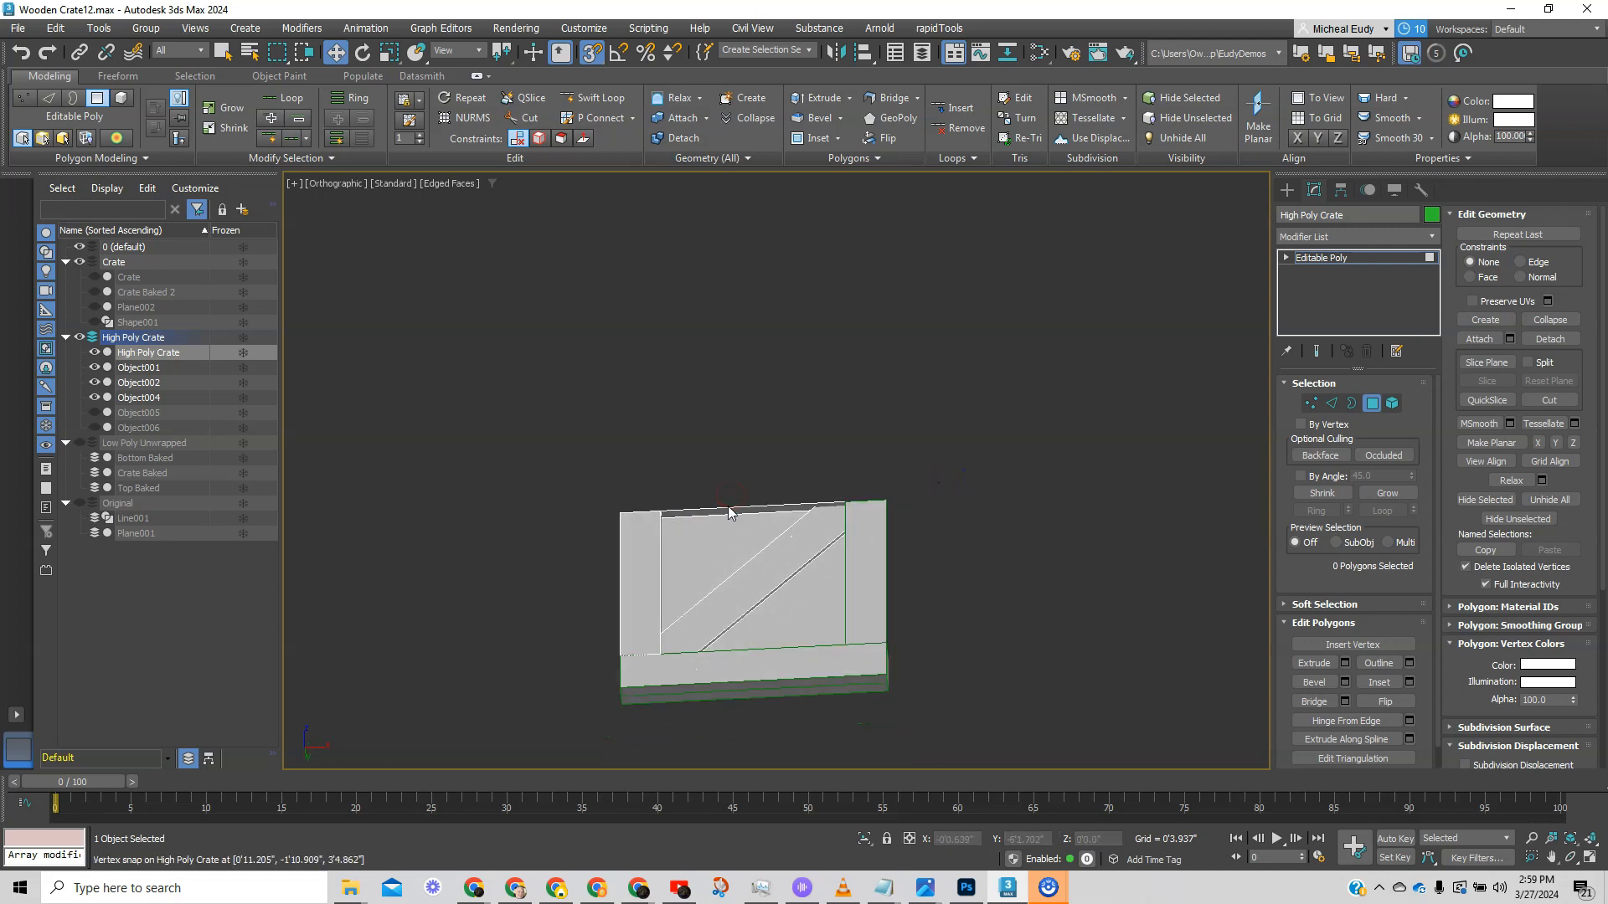
left_click(728, 508)
key("Delete")
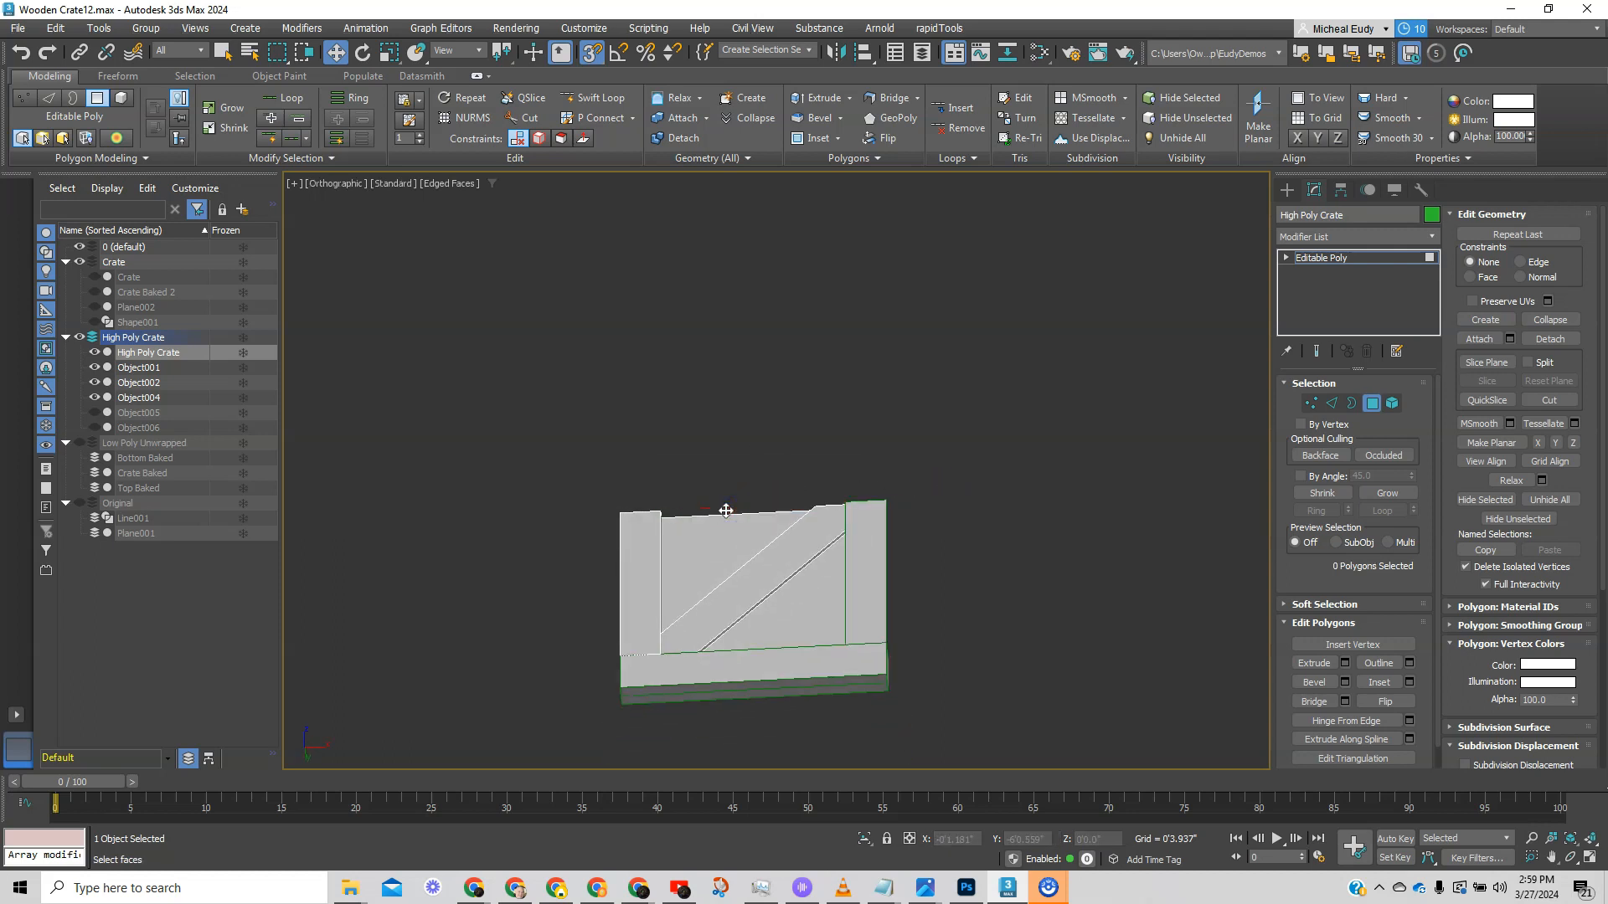
middle_click_drag(741, 519, 486, 484, "alt")
left_click(706, 494)
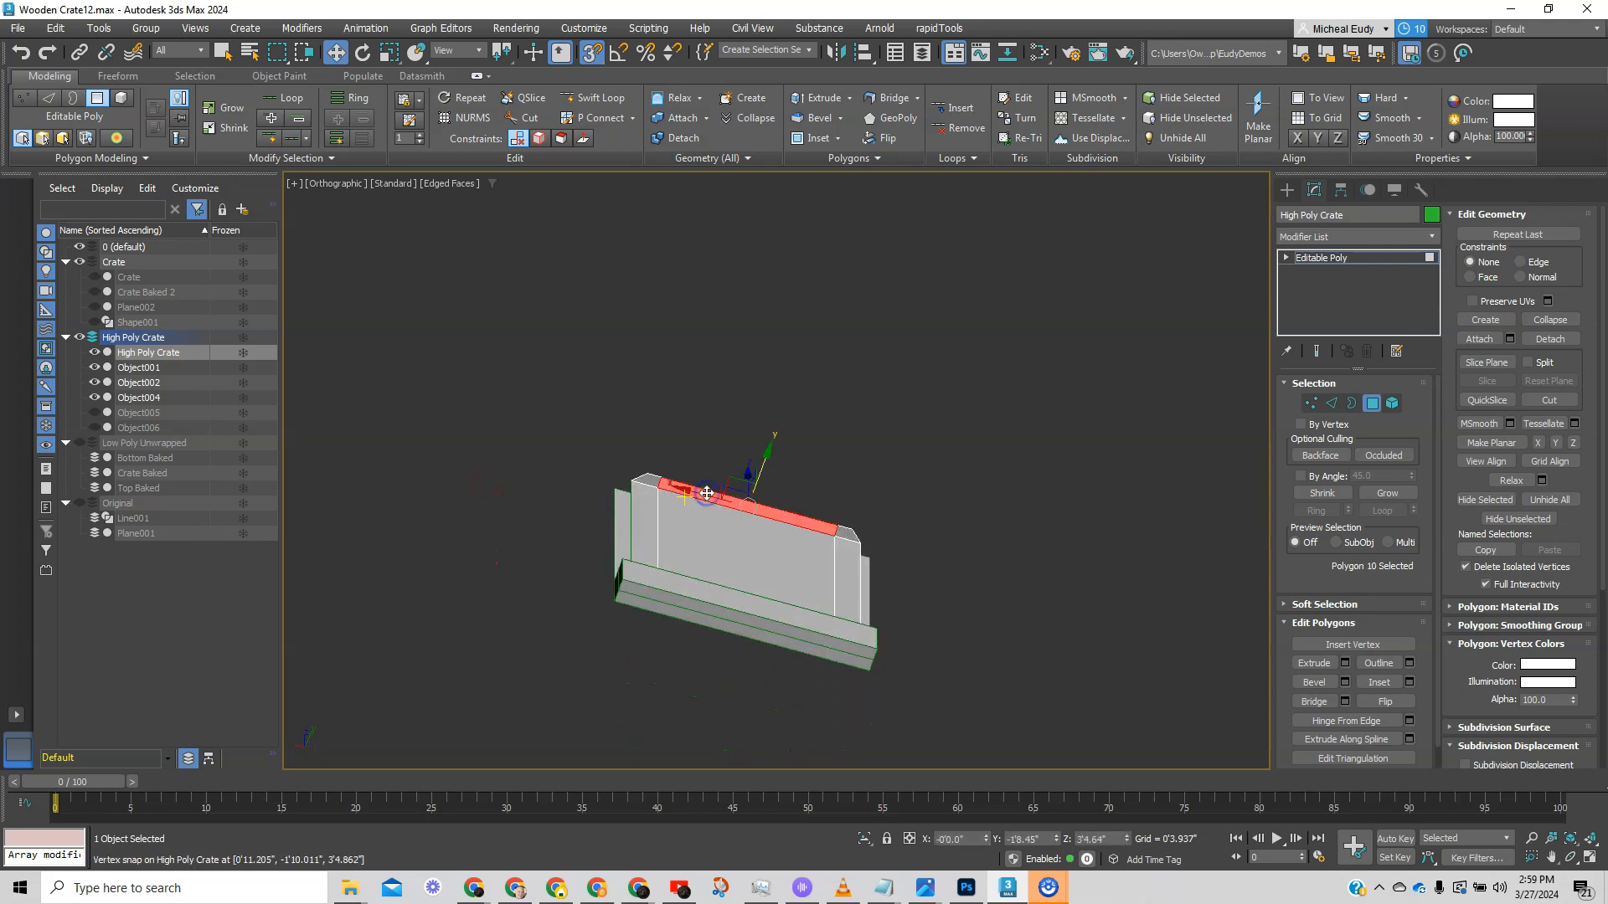
key("Delete")
left_click(652, 483)
key("Delete")
left_click(844, 532)
key("Delete")
- Leave polygon editing and unhide the two copied top planks
middle_click_drag(721, 528, 941, 604, "alt")
left_click(1372, 405)
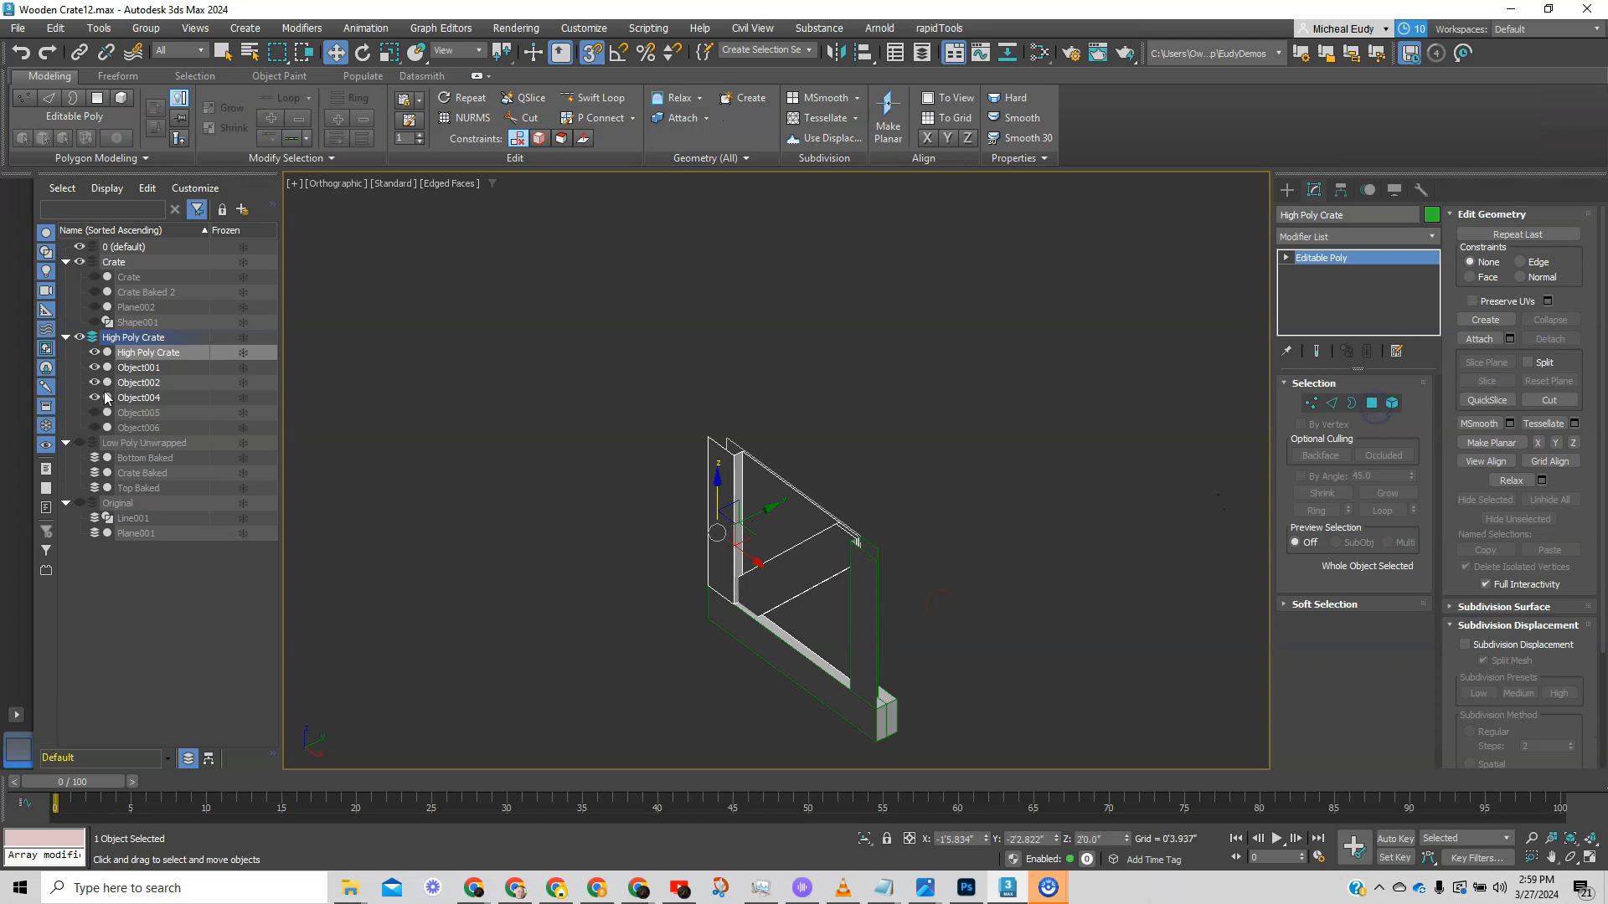
left_click(94, 412)
left_click(94, 427)
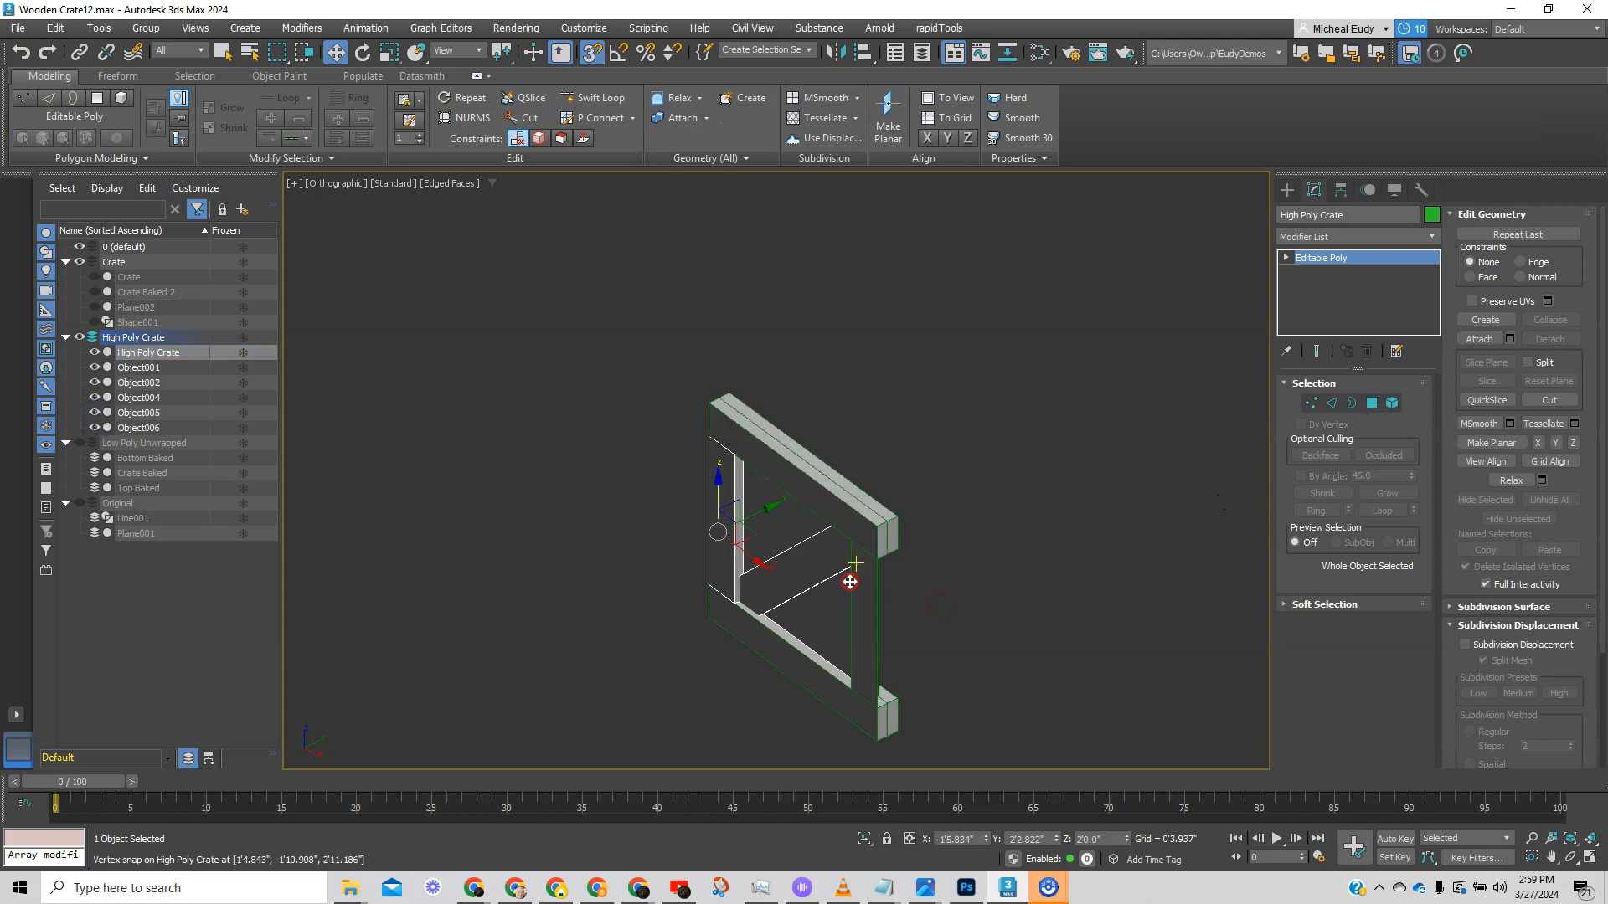
- Isolate the front vertical board at the open end of the crate side, Object002
scroll(864, 494, "up", 4)
scroll(865, 494, "down", 3)
middle_click_drag(886, 634, 859, 525, "alt")
left_click(858, 526)
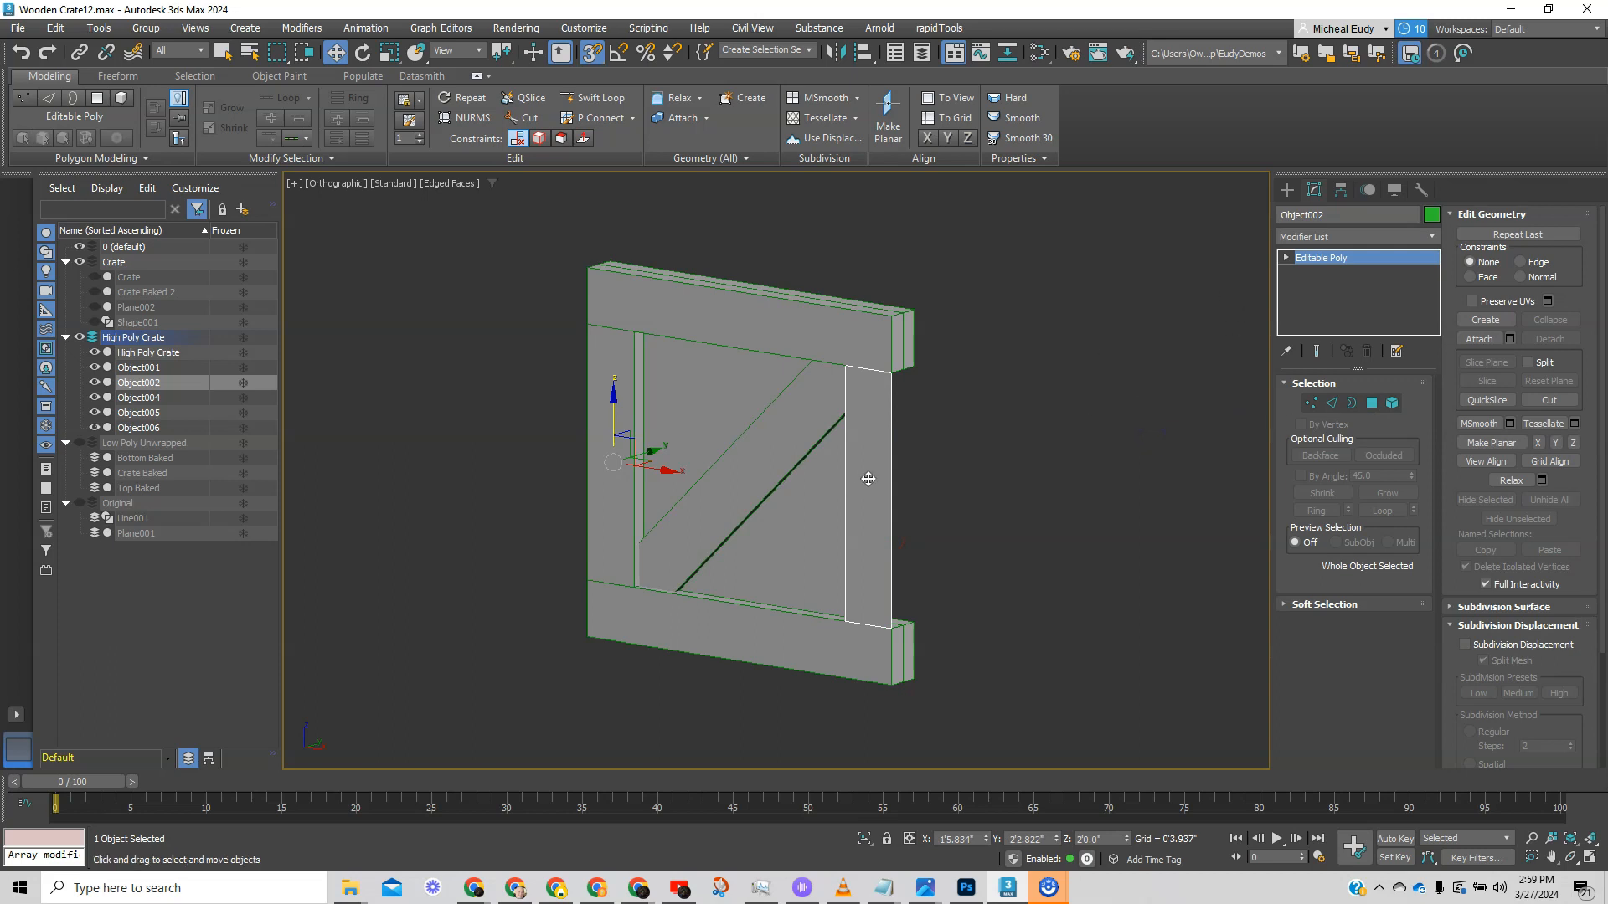
right_click(865, 480)
left_click(879, 309)
scroll(885, 422, "up", 5)
middle_click_drag(887, 416, 735, 469, "alt")
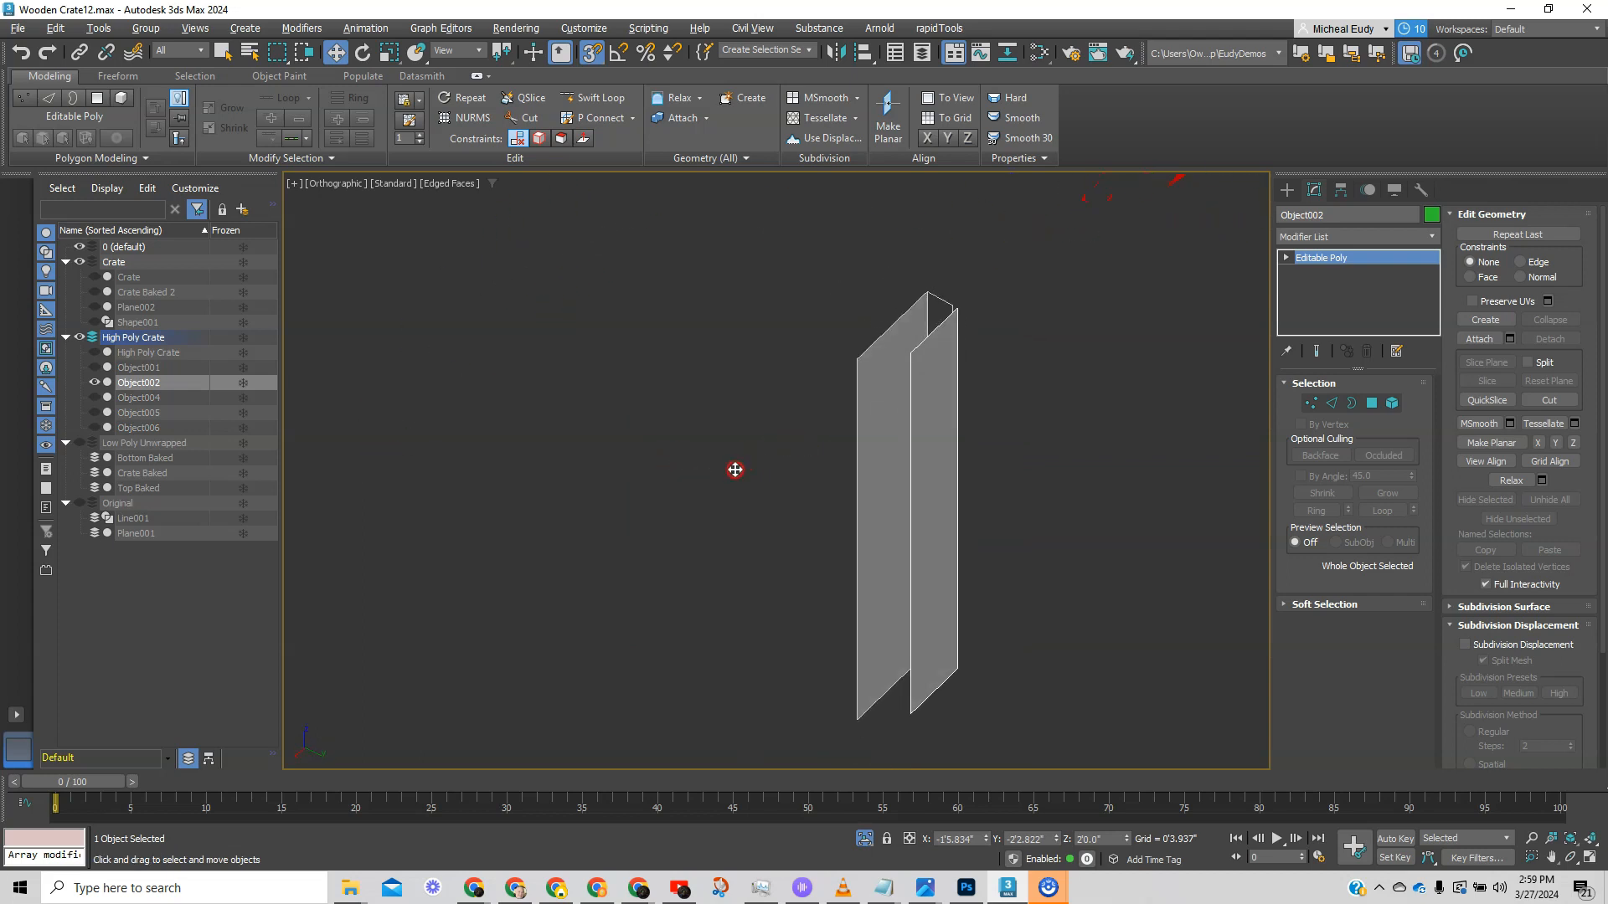
- Delete the vertical board's narrow connecting face and detach its inner face as a separate guide object
left_click(1374, 404)
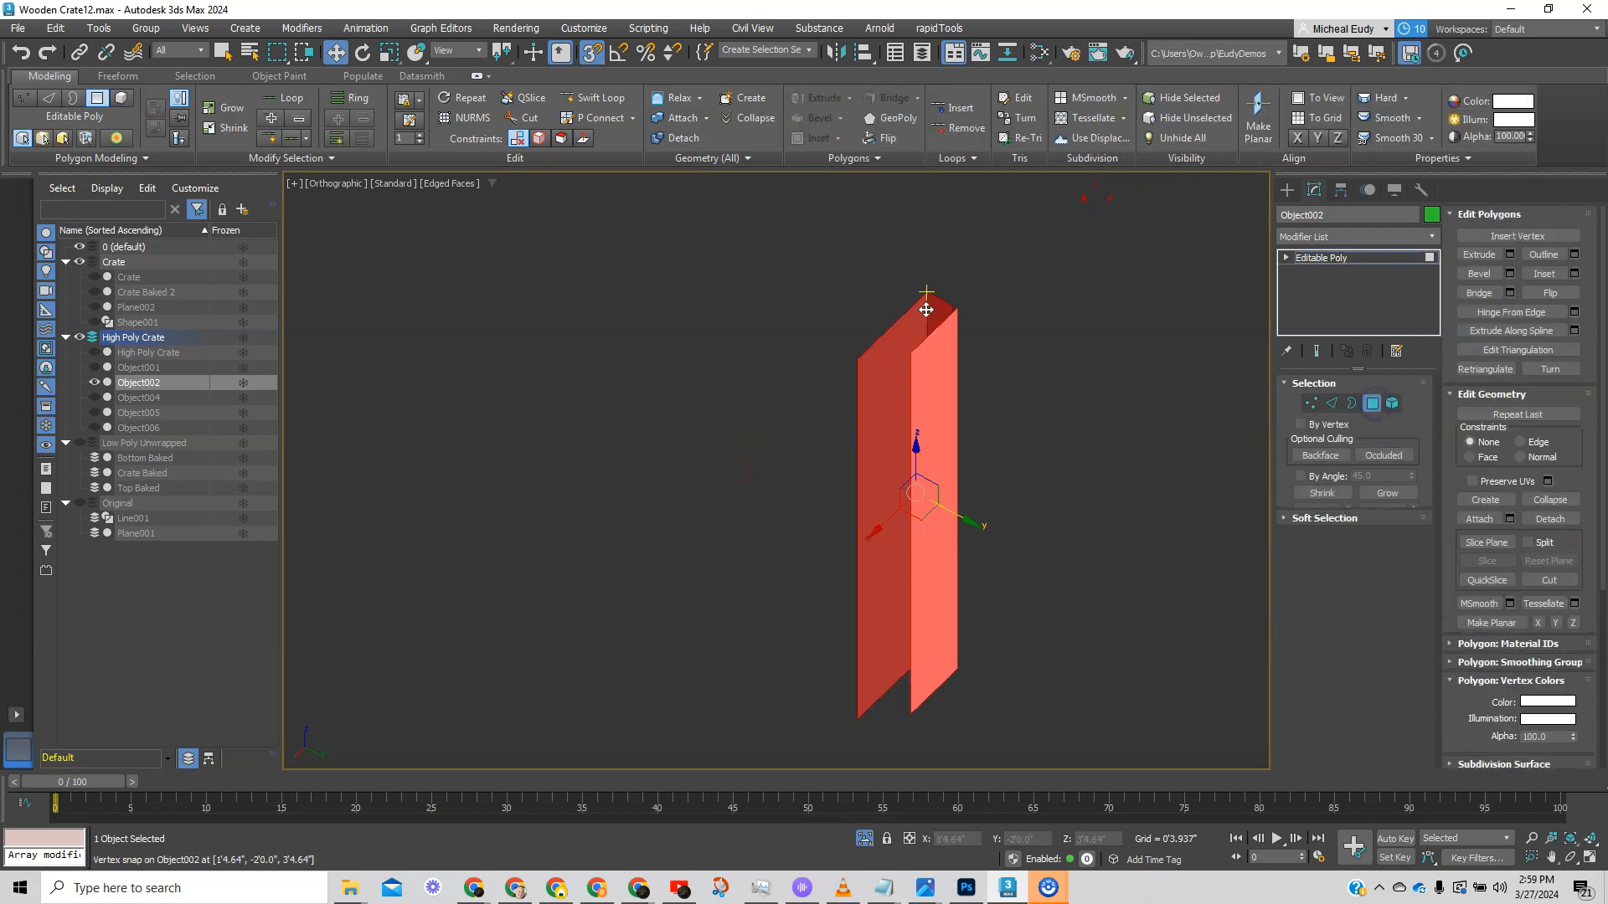
key("Delete")
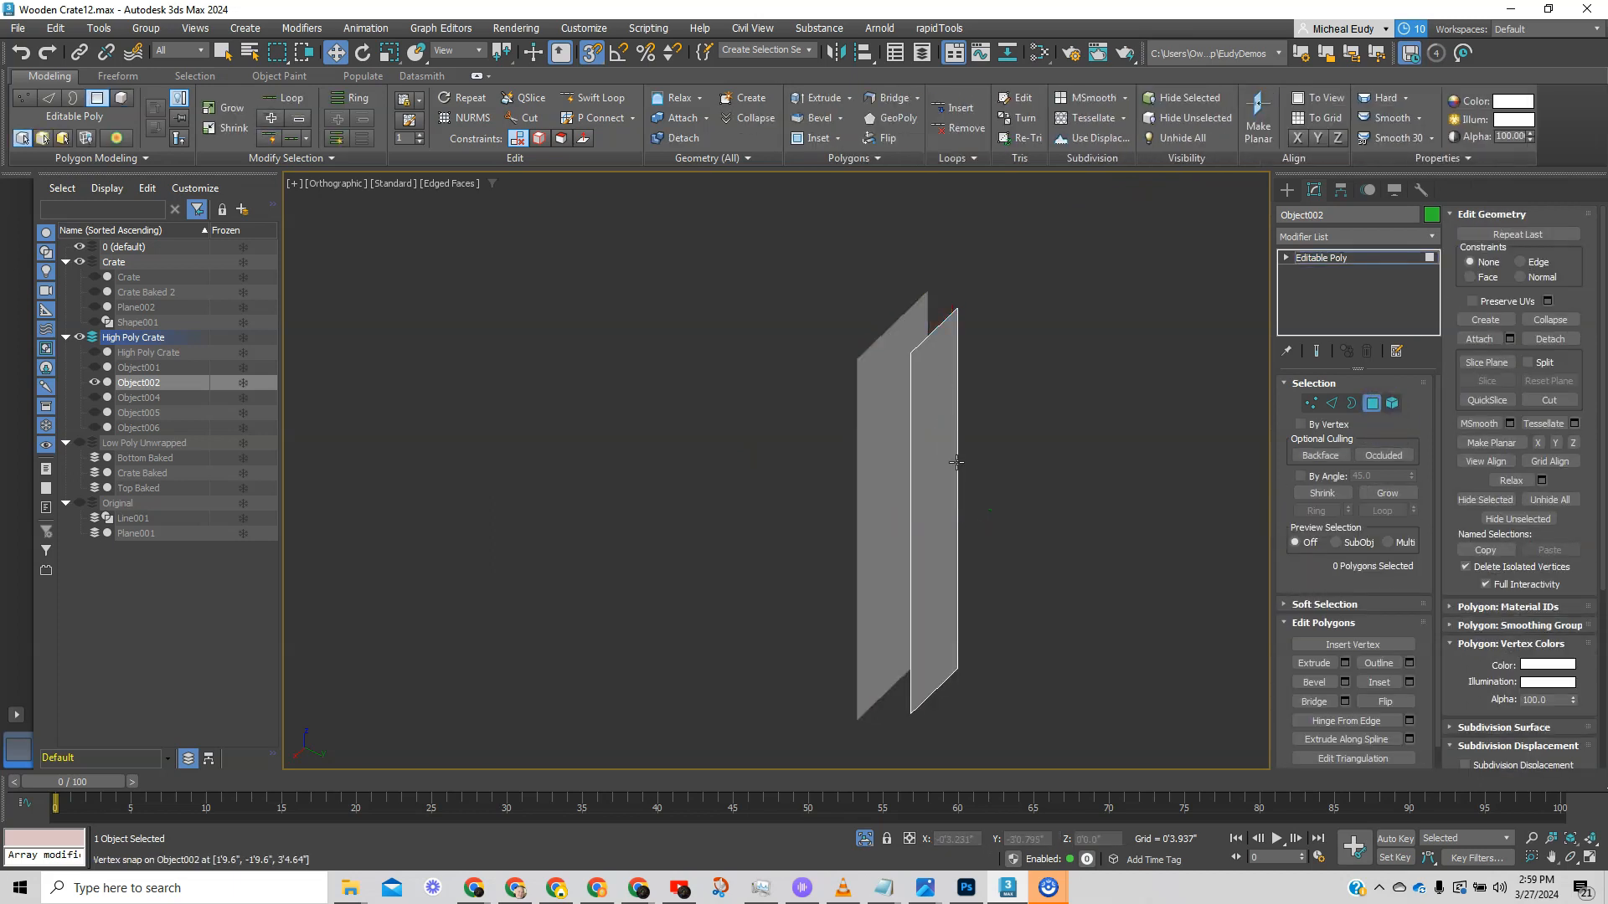
middle_click_drag(922, 495, 1033, 479, "alt")
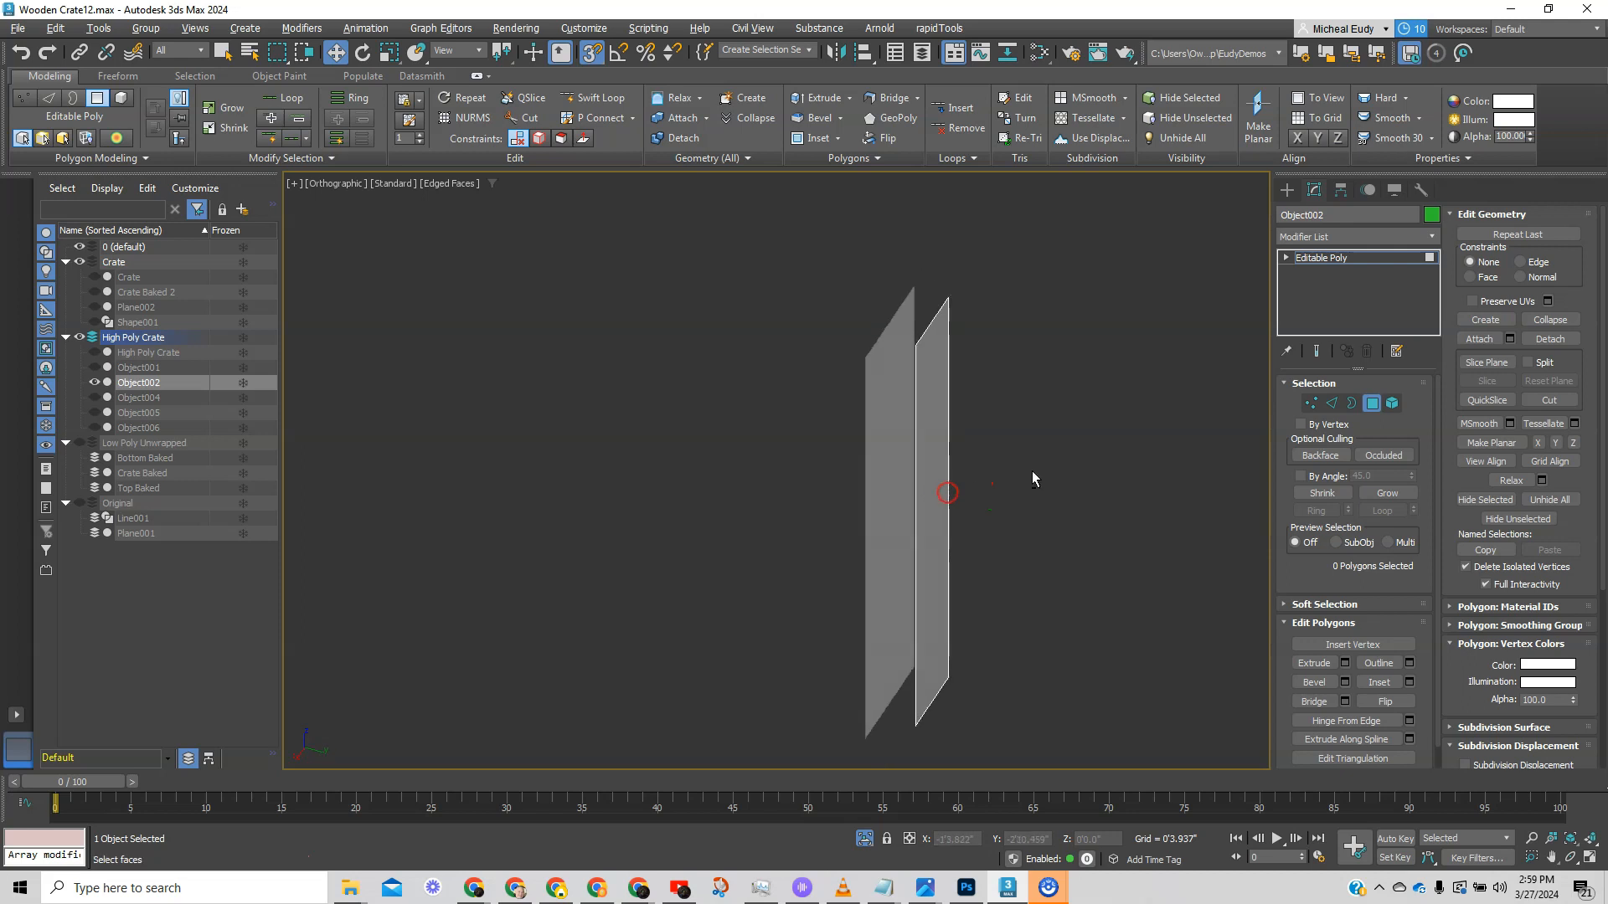
left_click(1391, 403)
left_click(947, 462)
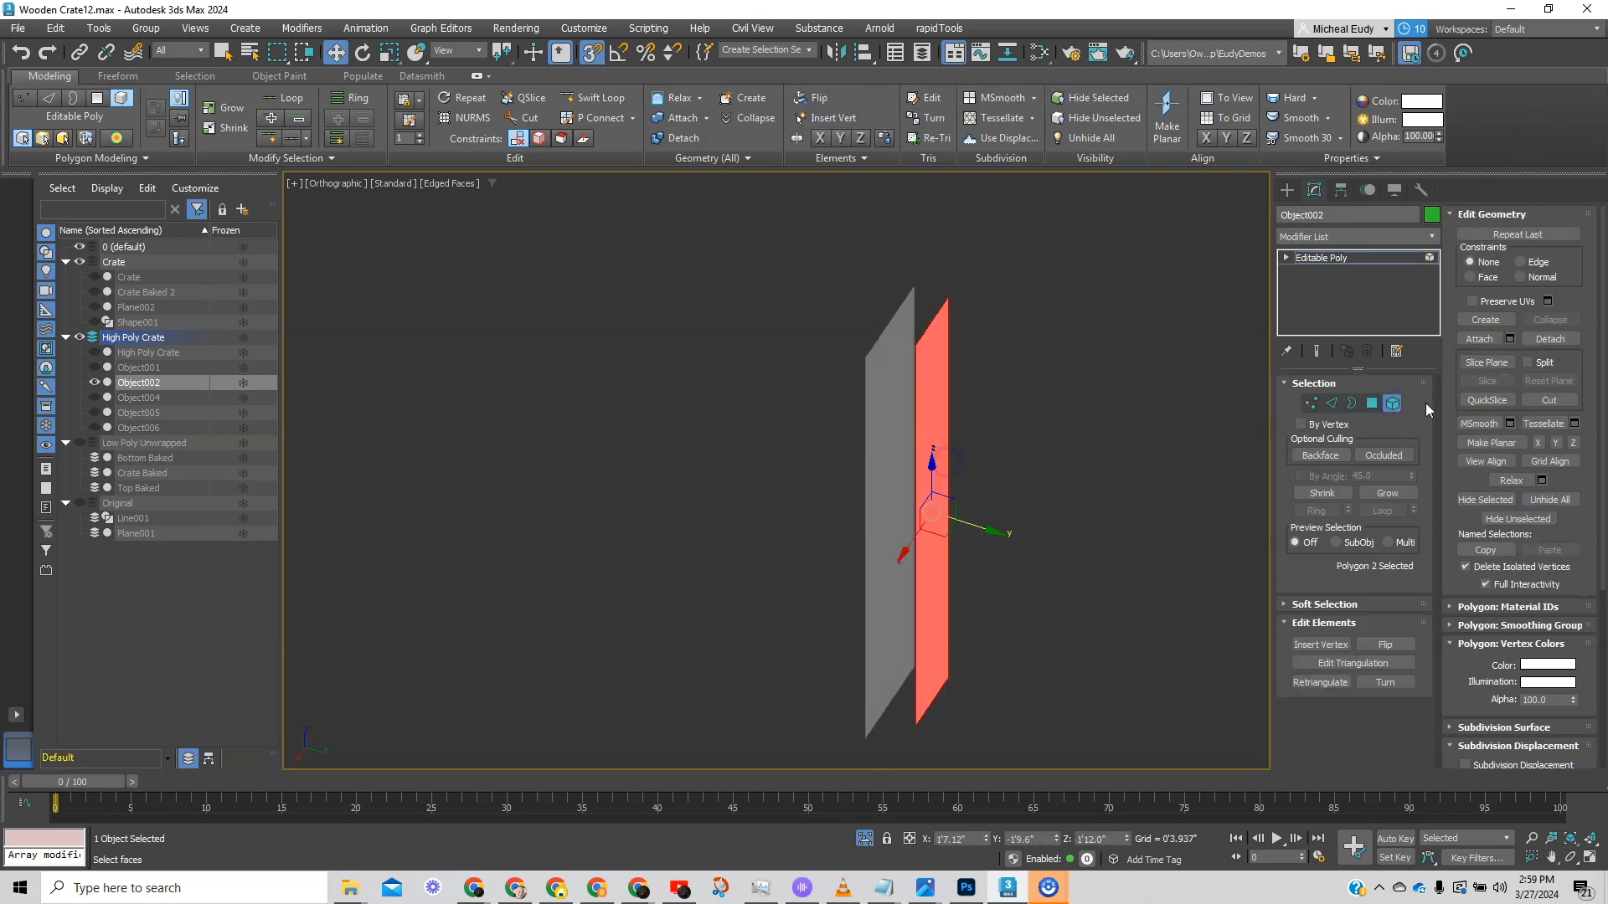
left_click(1545, 339)
left_click(857, 448)
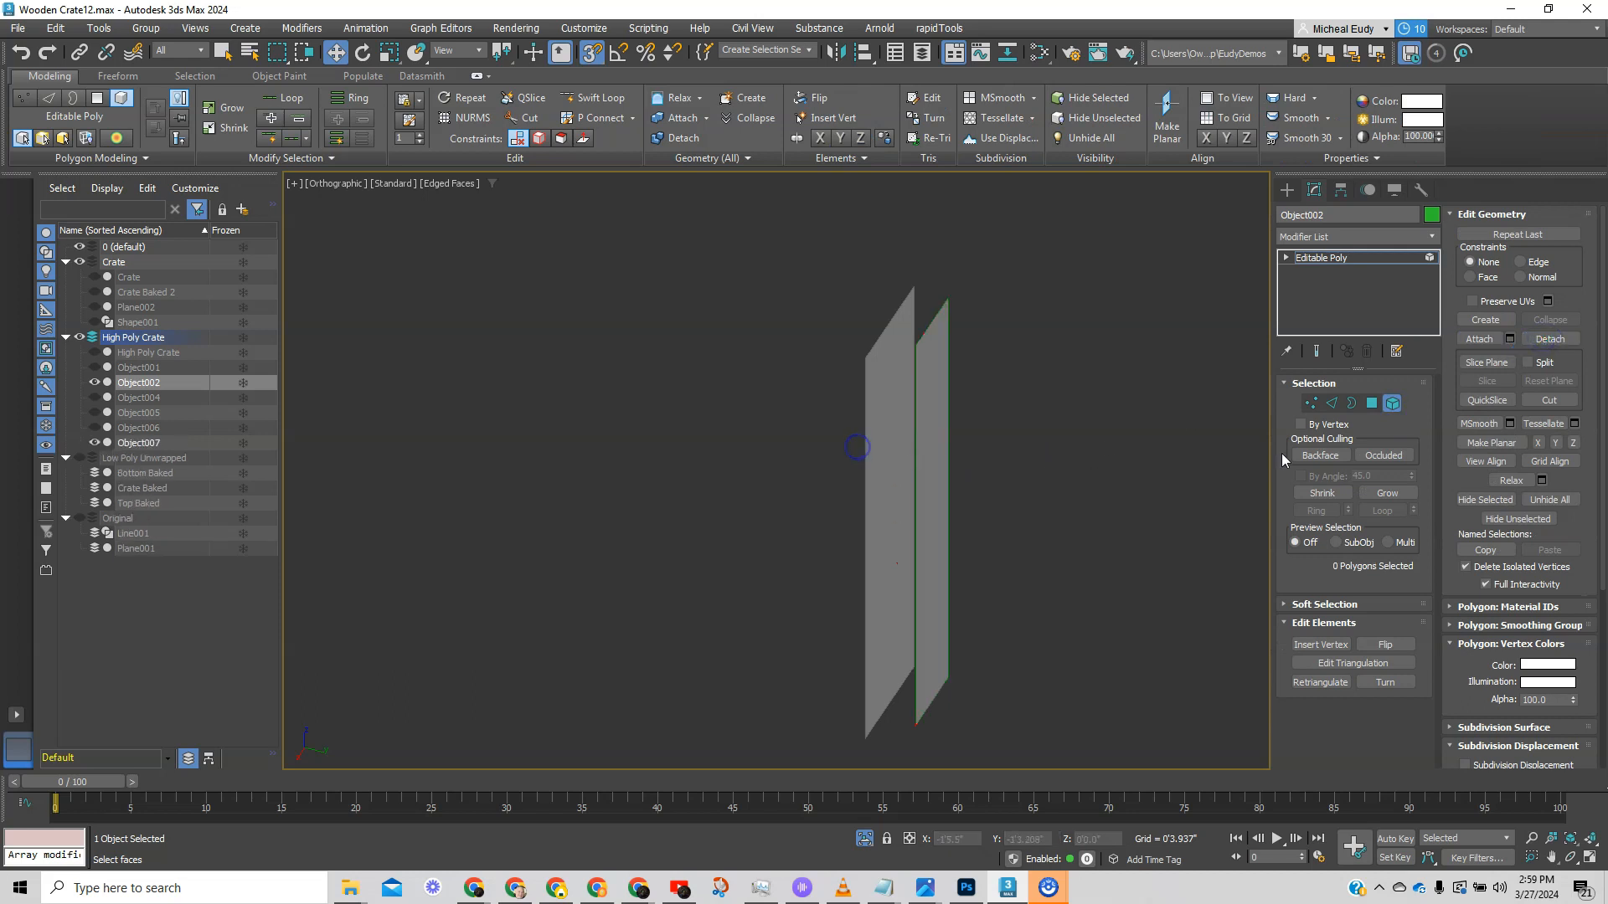
left_click(1393, 405)
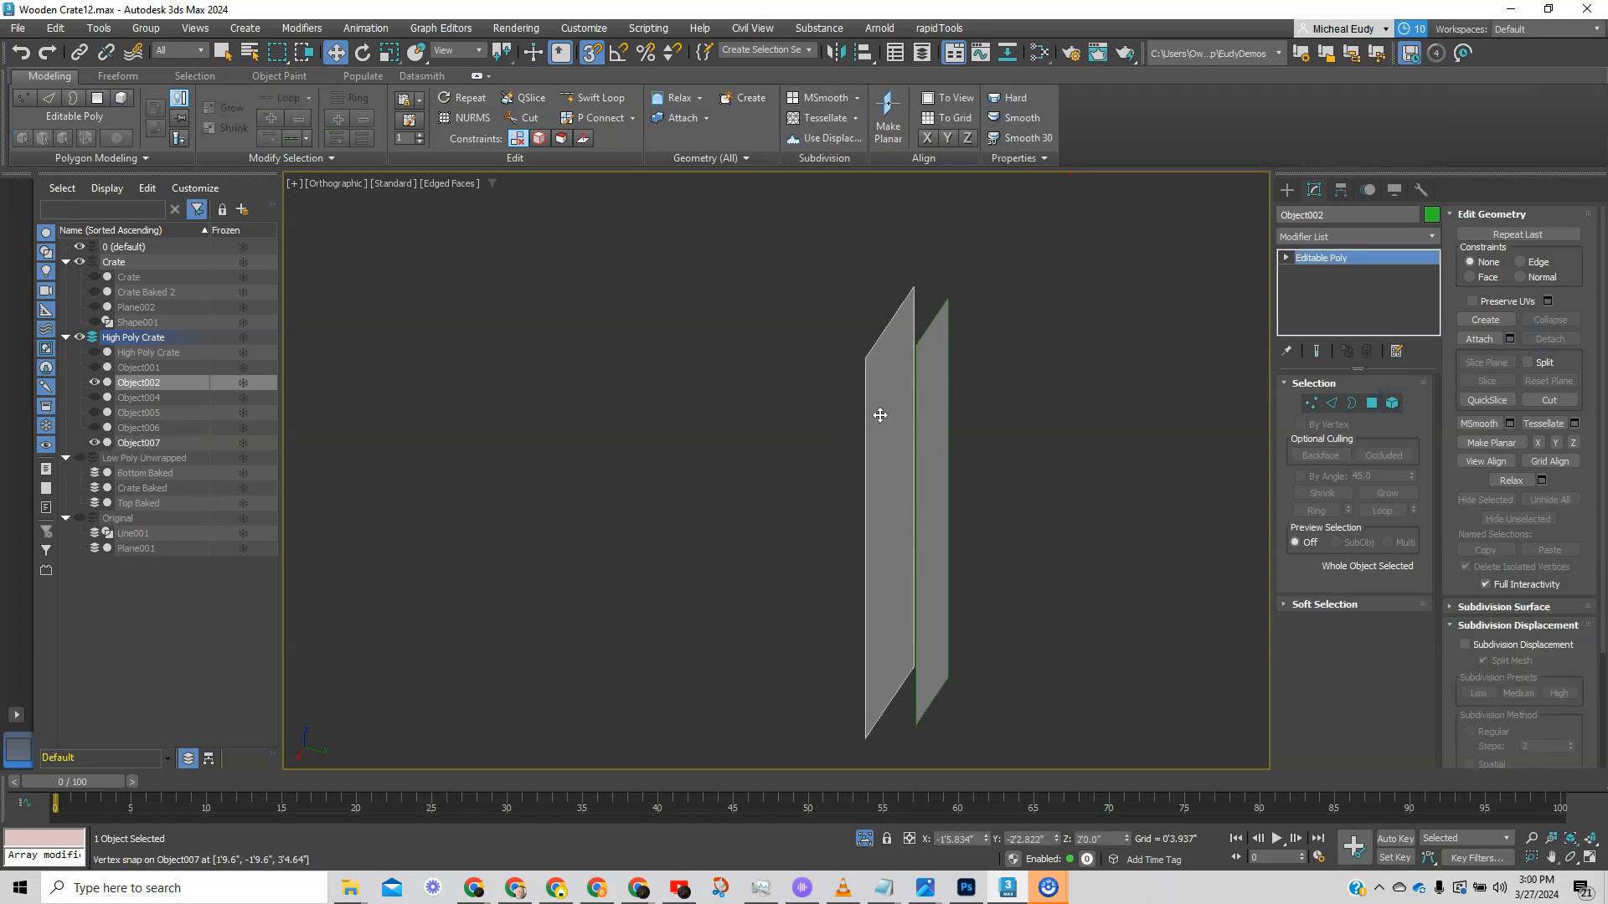
- Thicken the remaining outer face of the vertical board with a Shell modifier, inner amount 0'2.394", so it meets the guide face
left_click(1432, 237)
left_click_drag(1436, 260, 1434, 584)
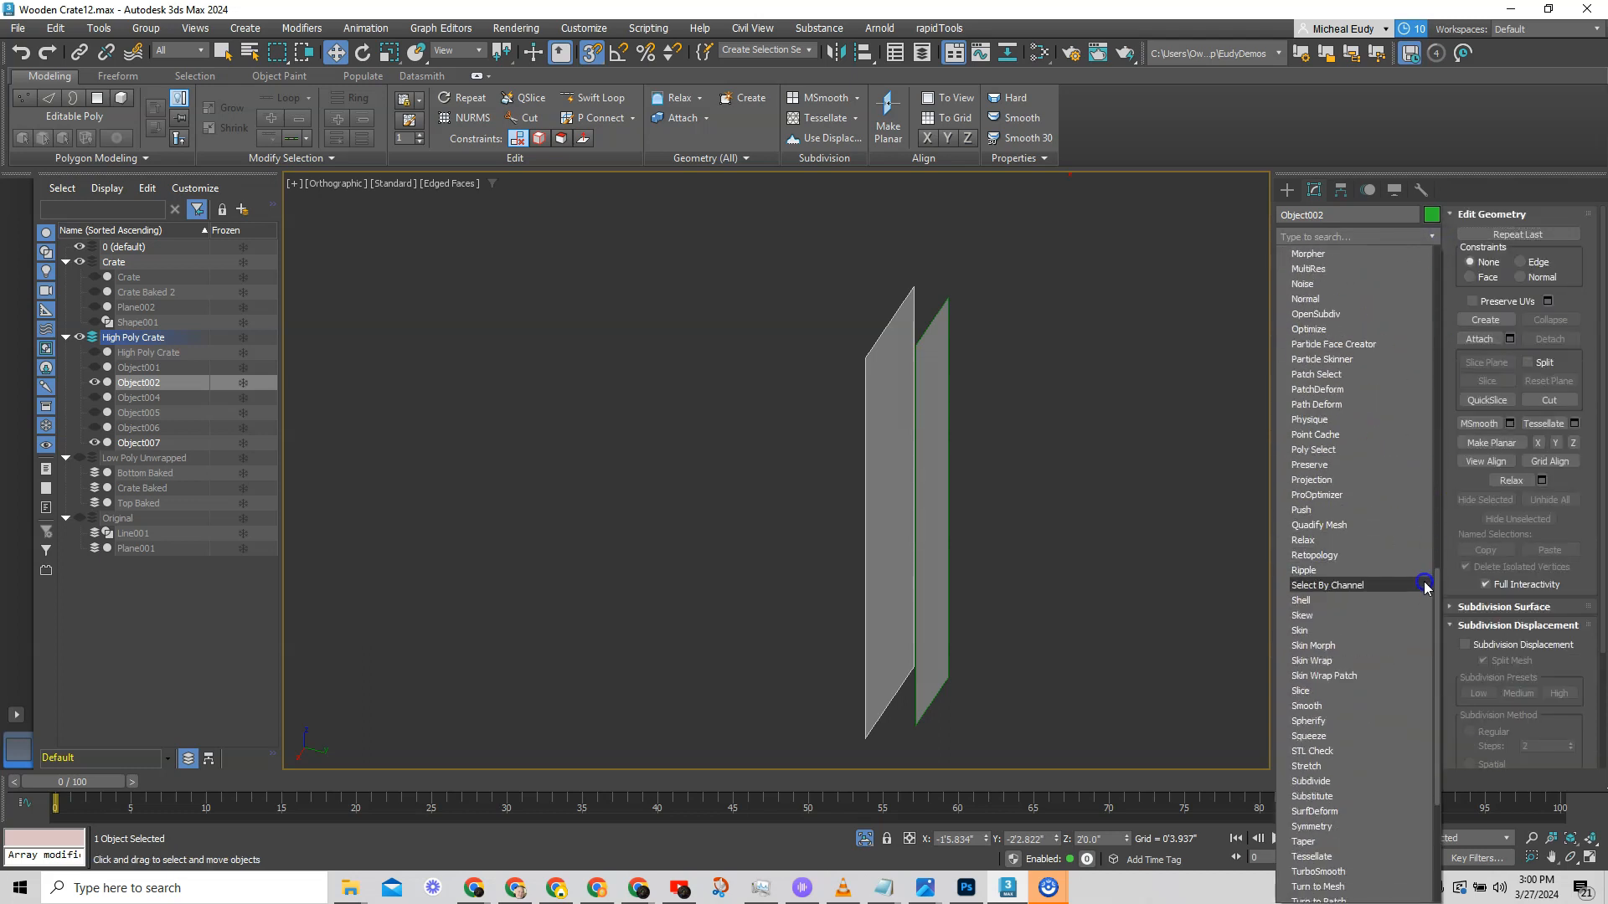
left_click(1319, 601)
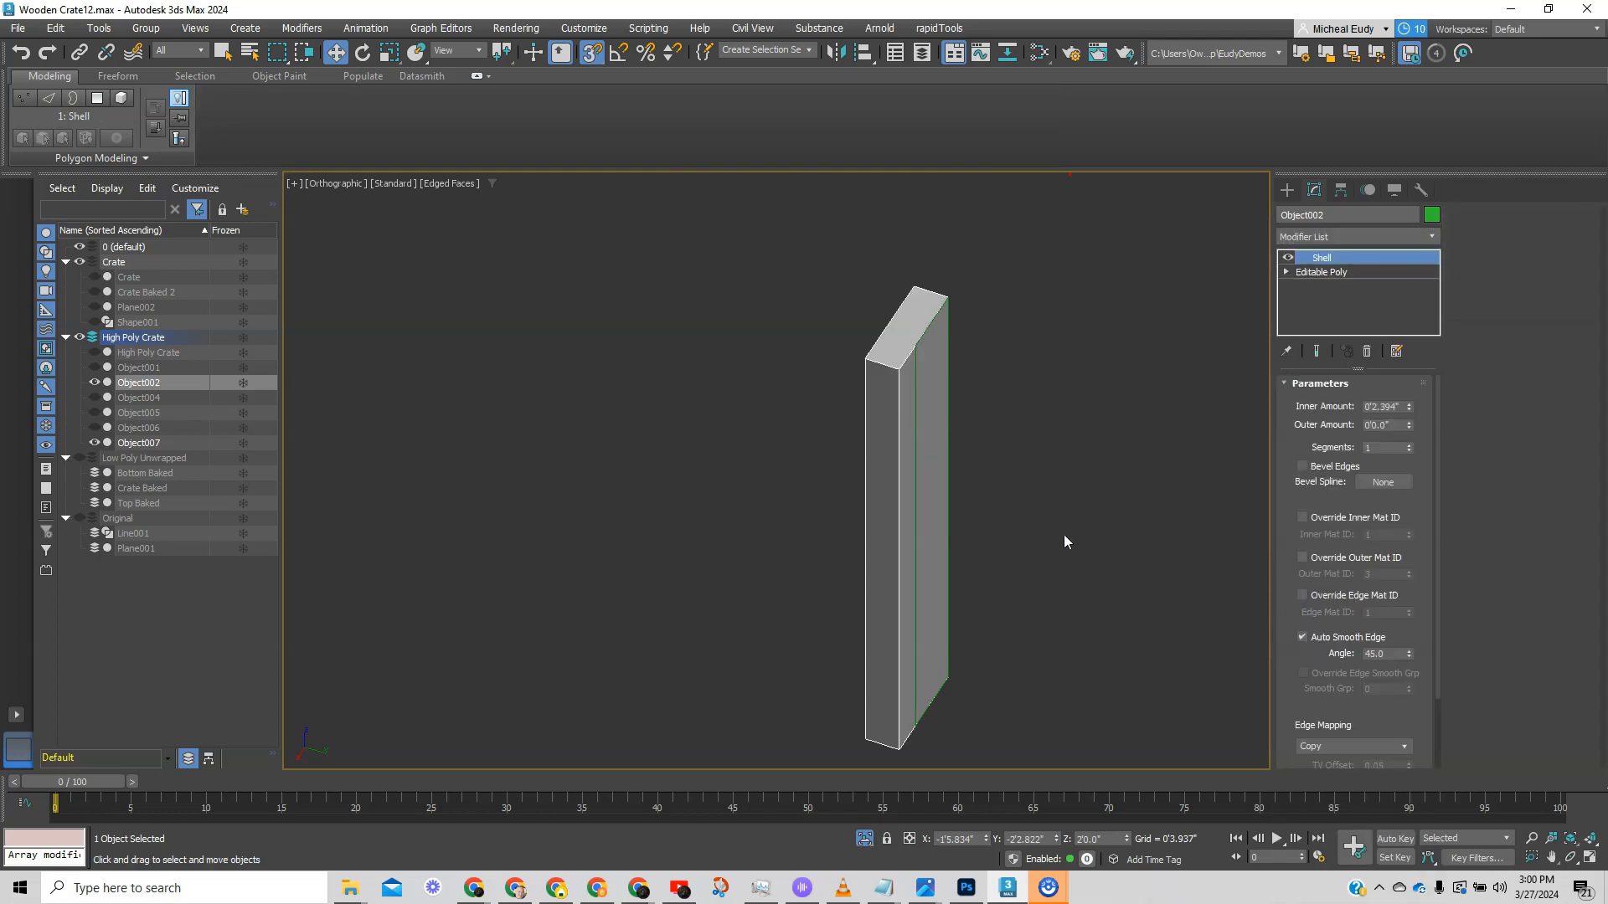
scroll(965, 388, "up", 10)
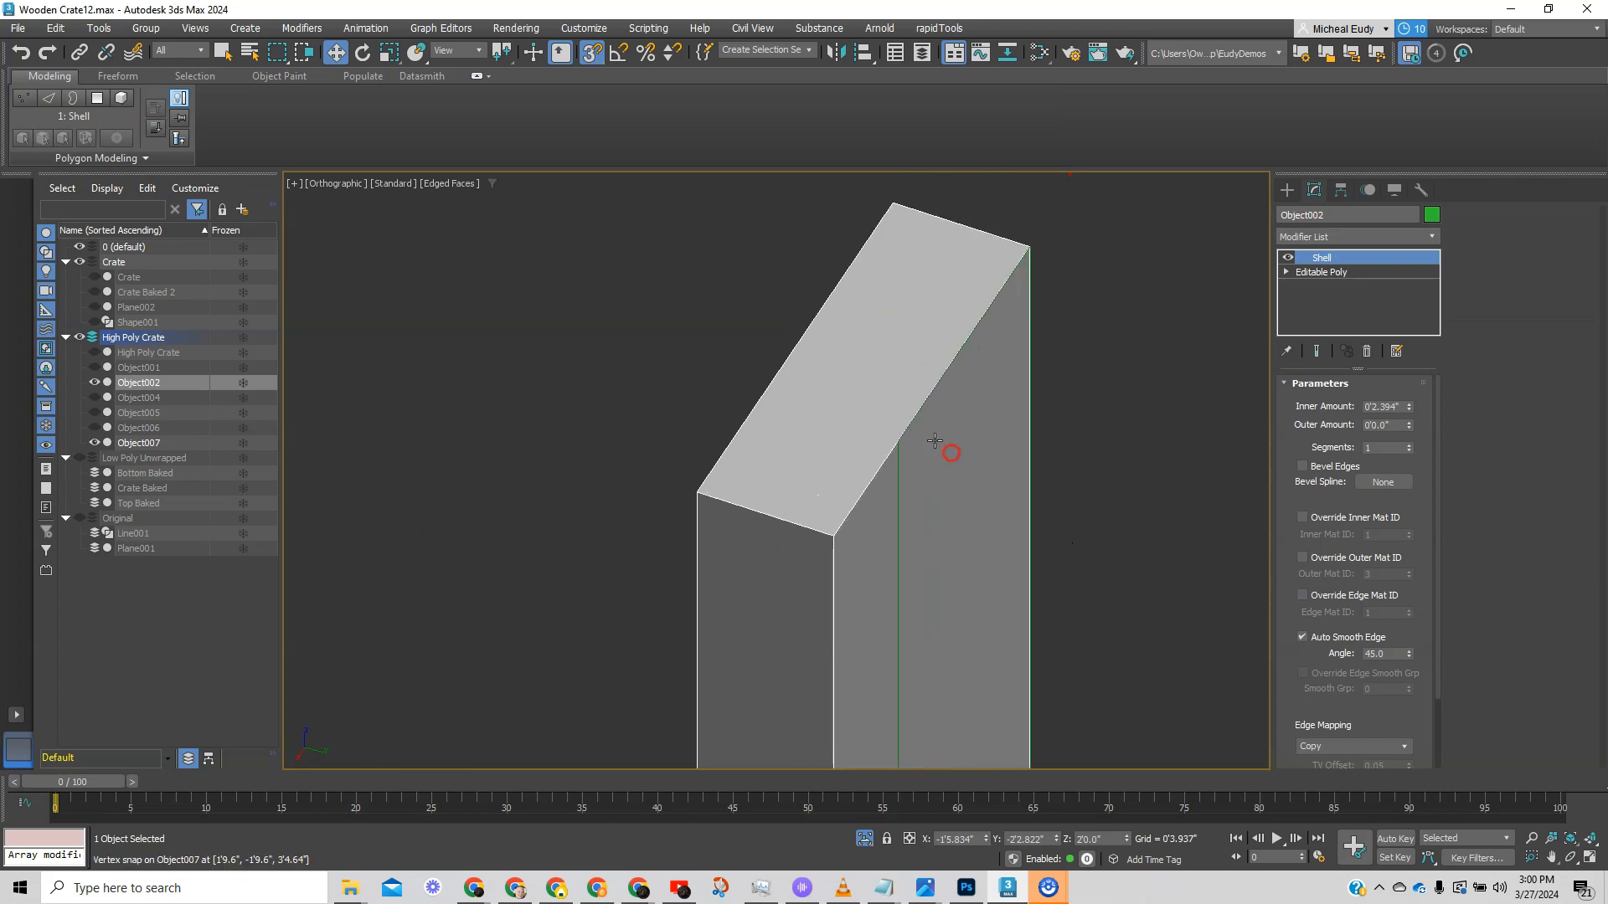
scroll(924, 435, "down", 8)
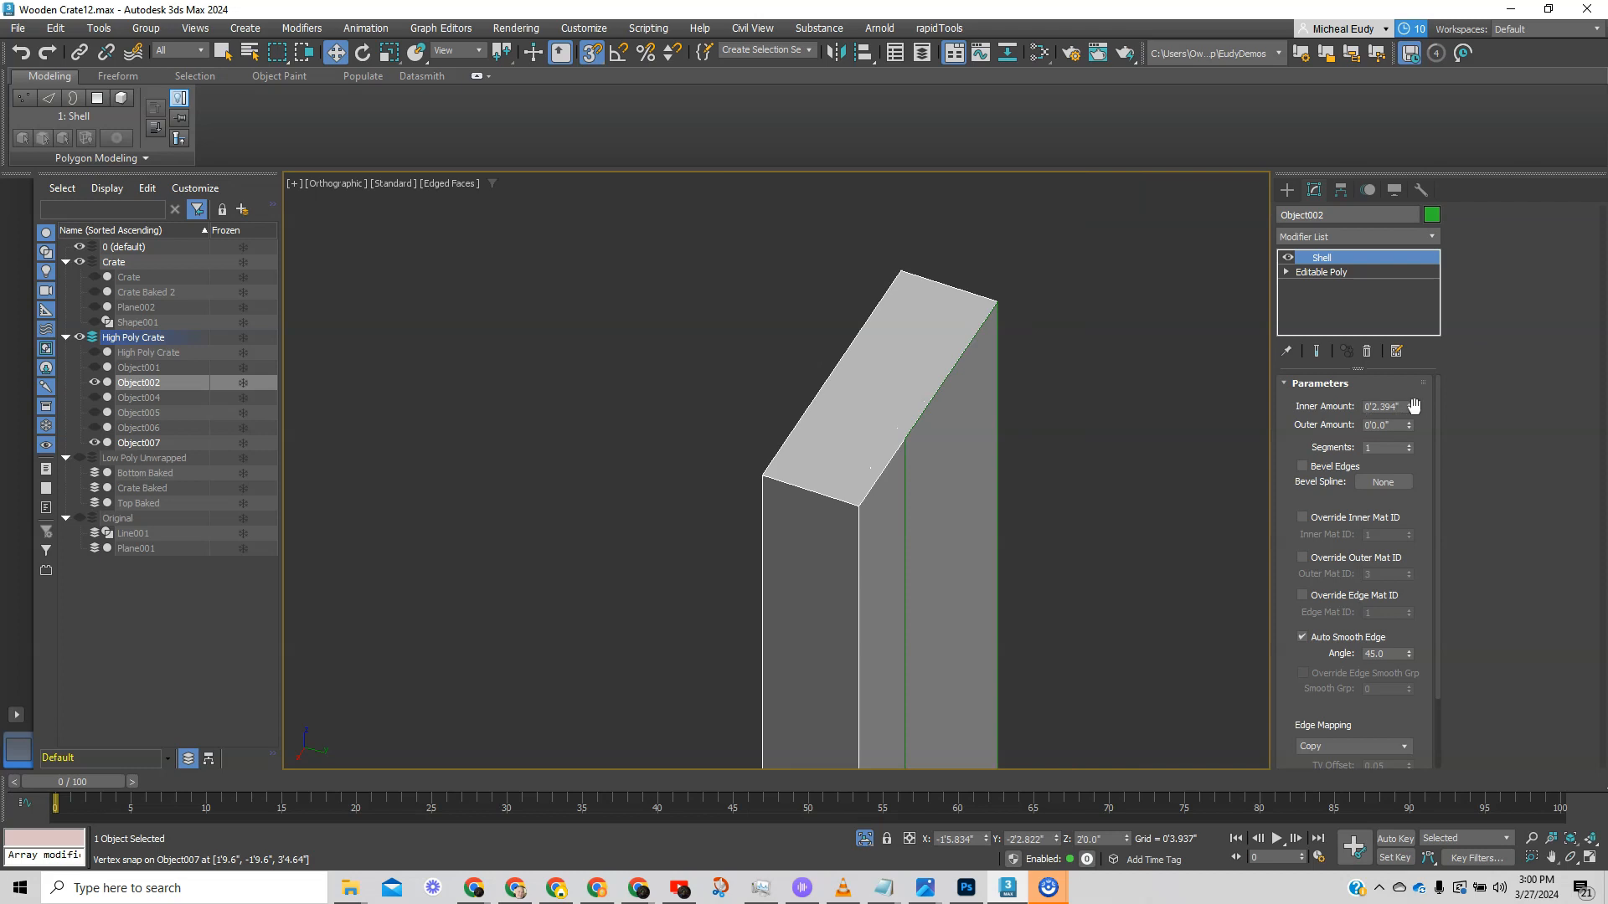
scroll(969, 443, "down", 6)
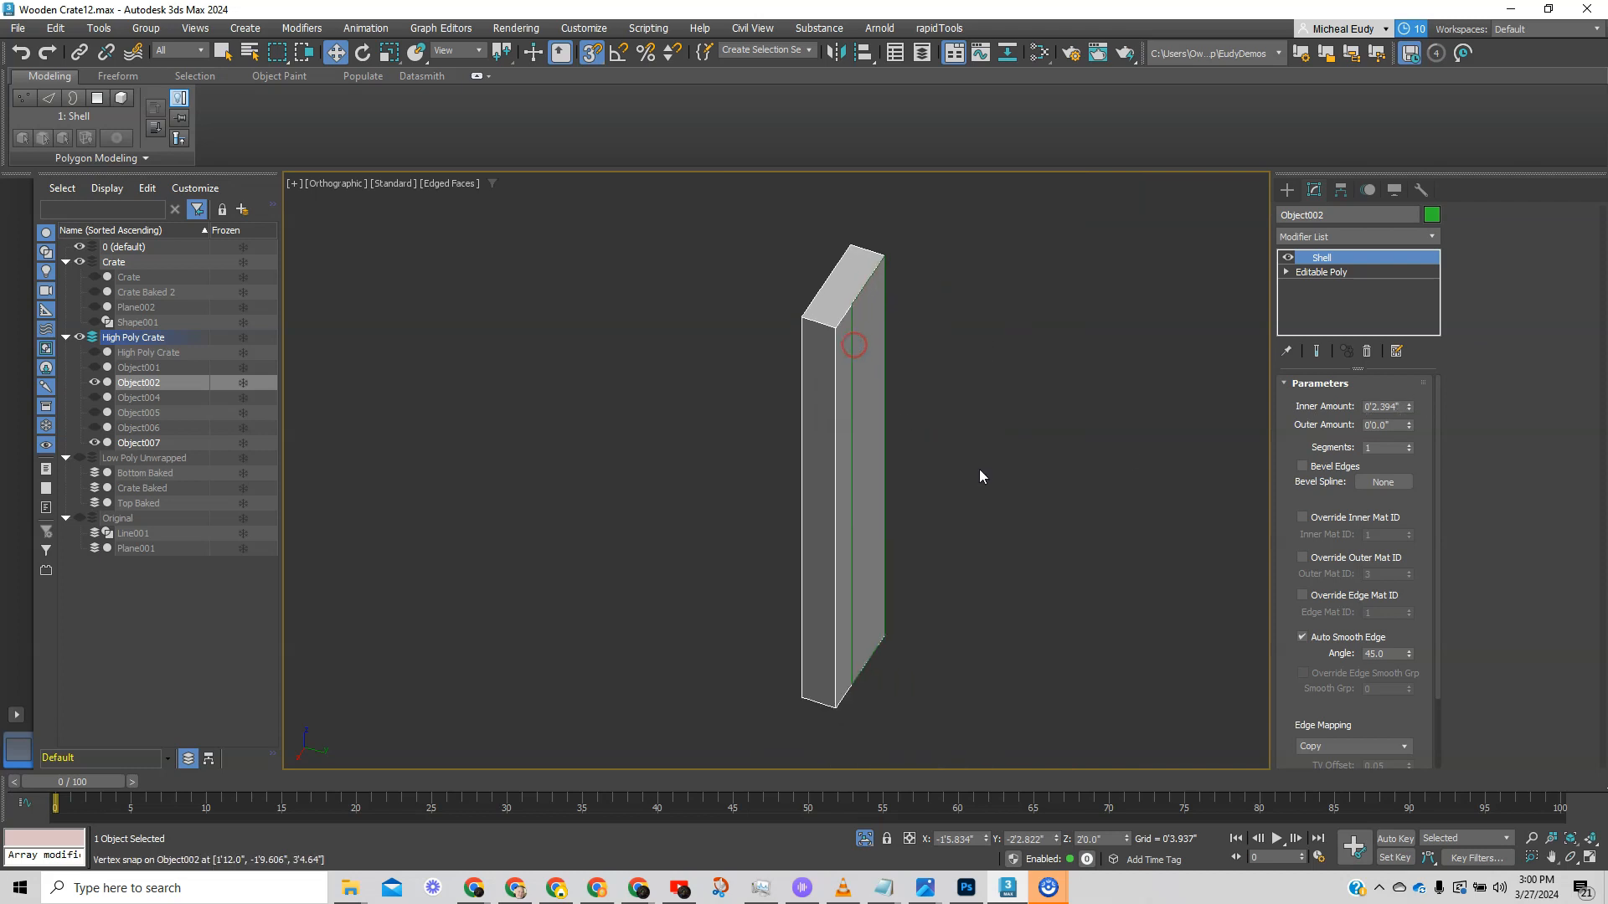
left_click(979, 470)
left_click(871, 475)
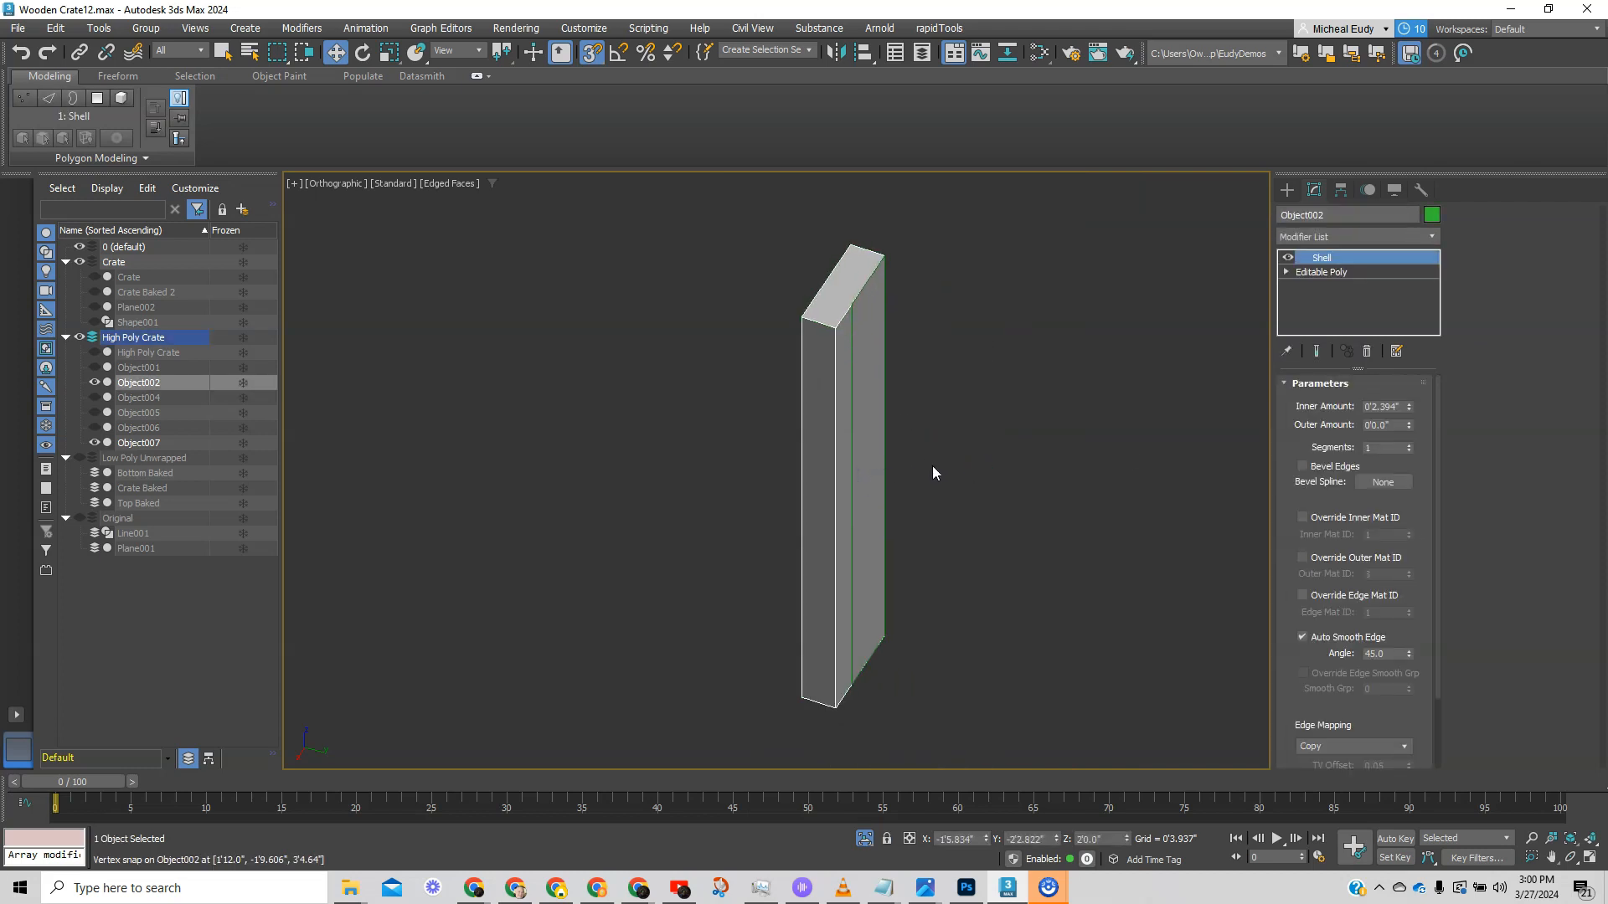
- Hide the thickened vertical board, Object002, and delete the detached guide face, Object007
left_click(94, 382)
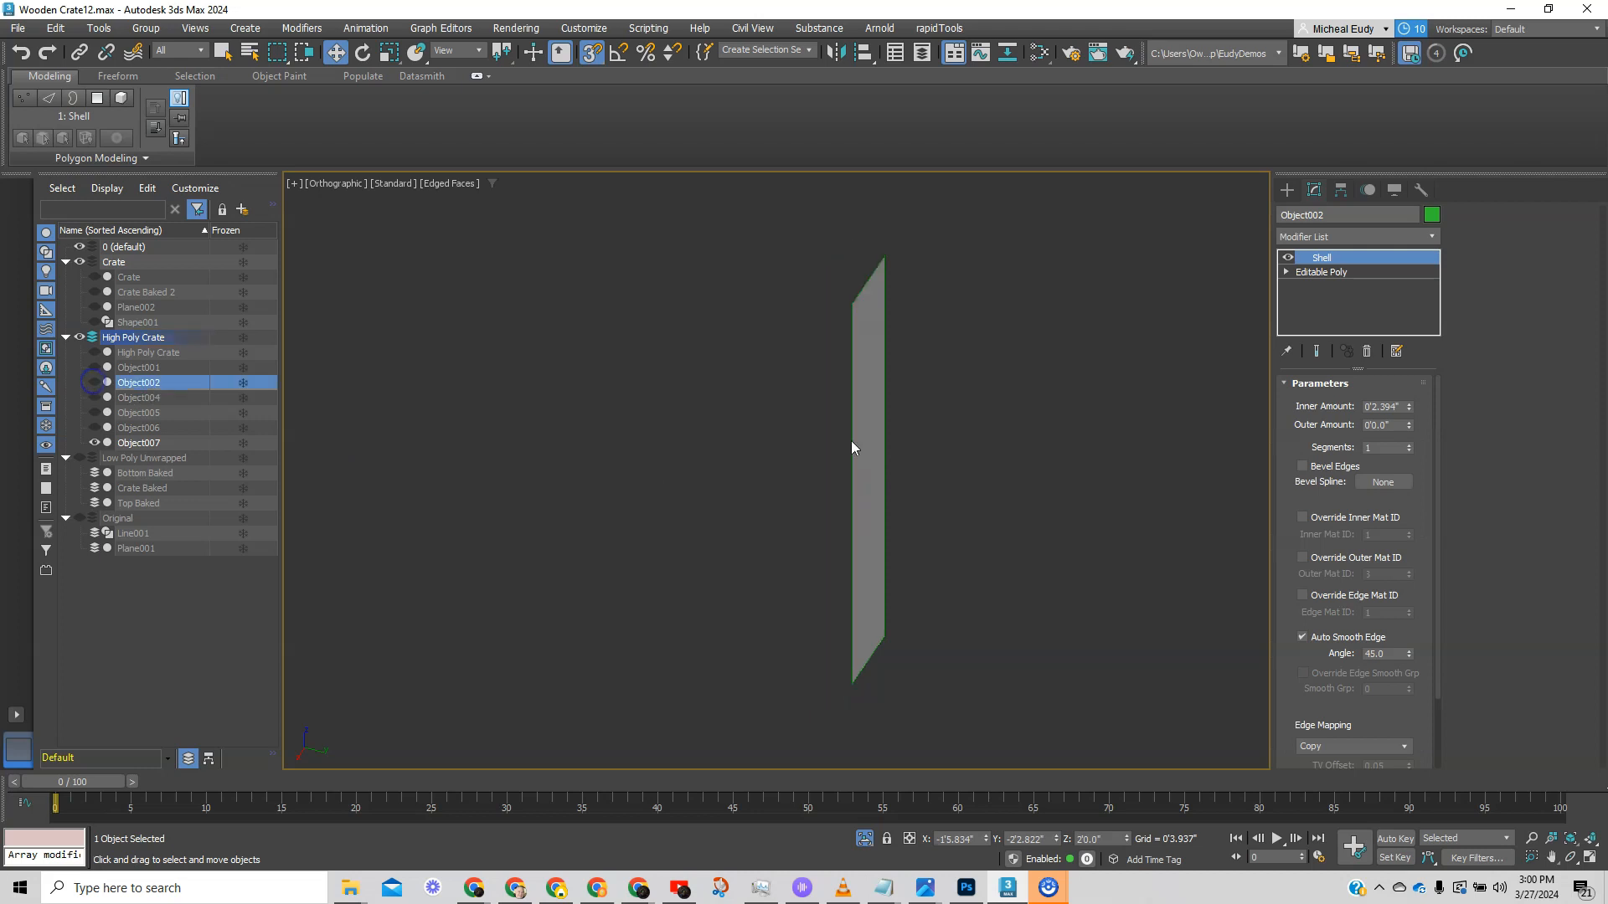
left_click(1288, 191)
left_click(869, 443)
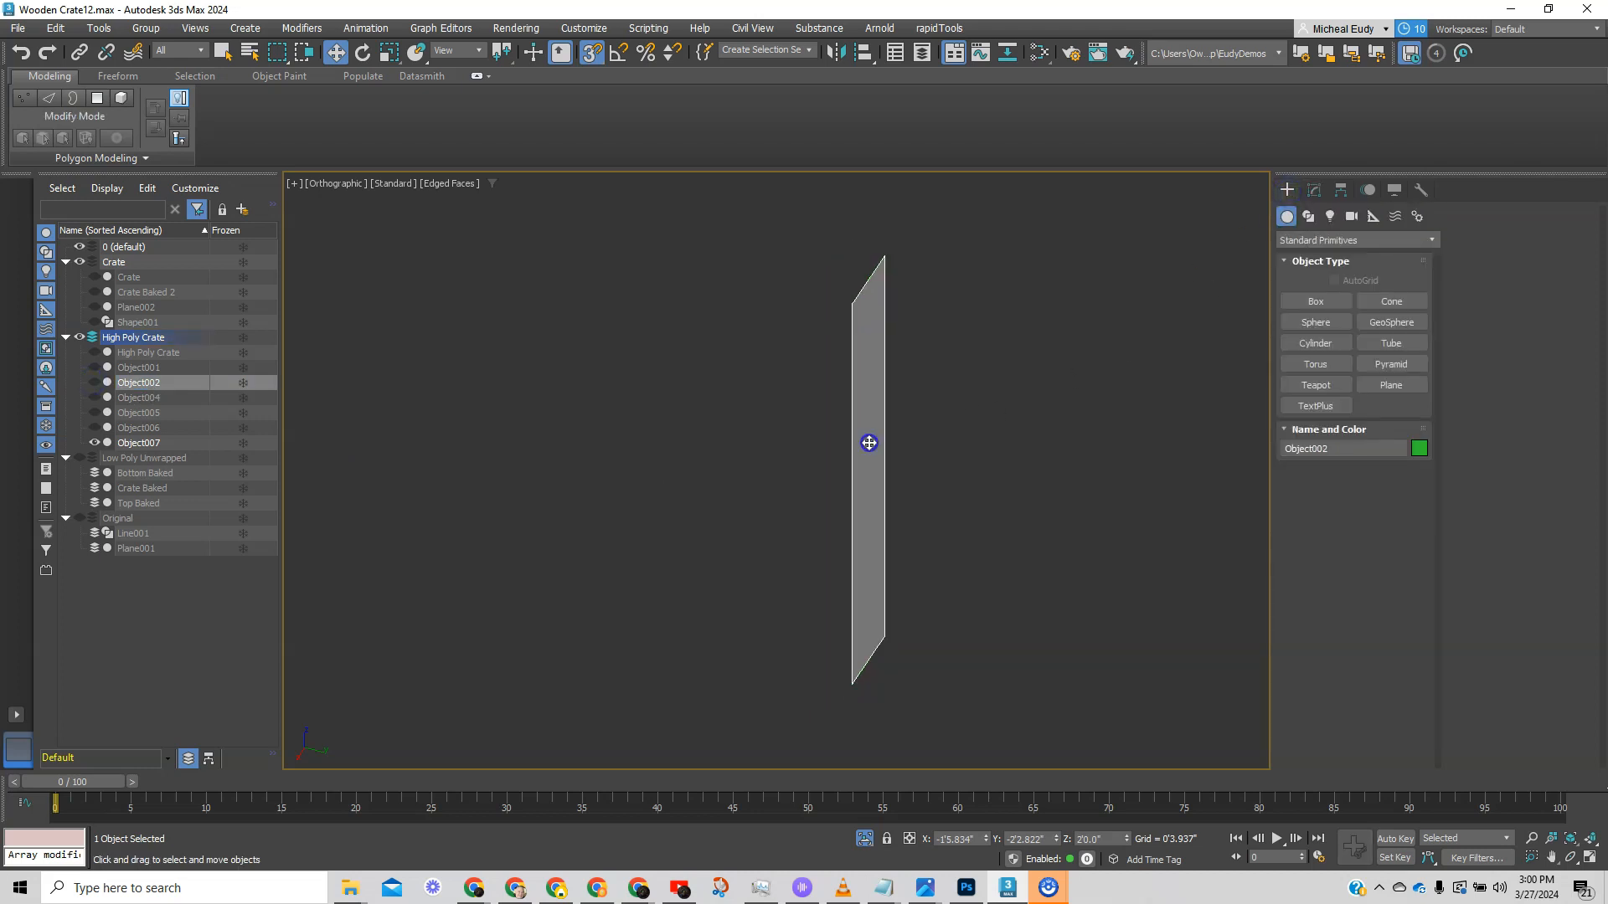
key("Delete")
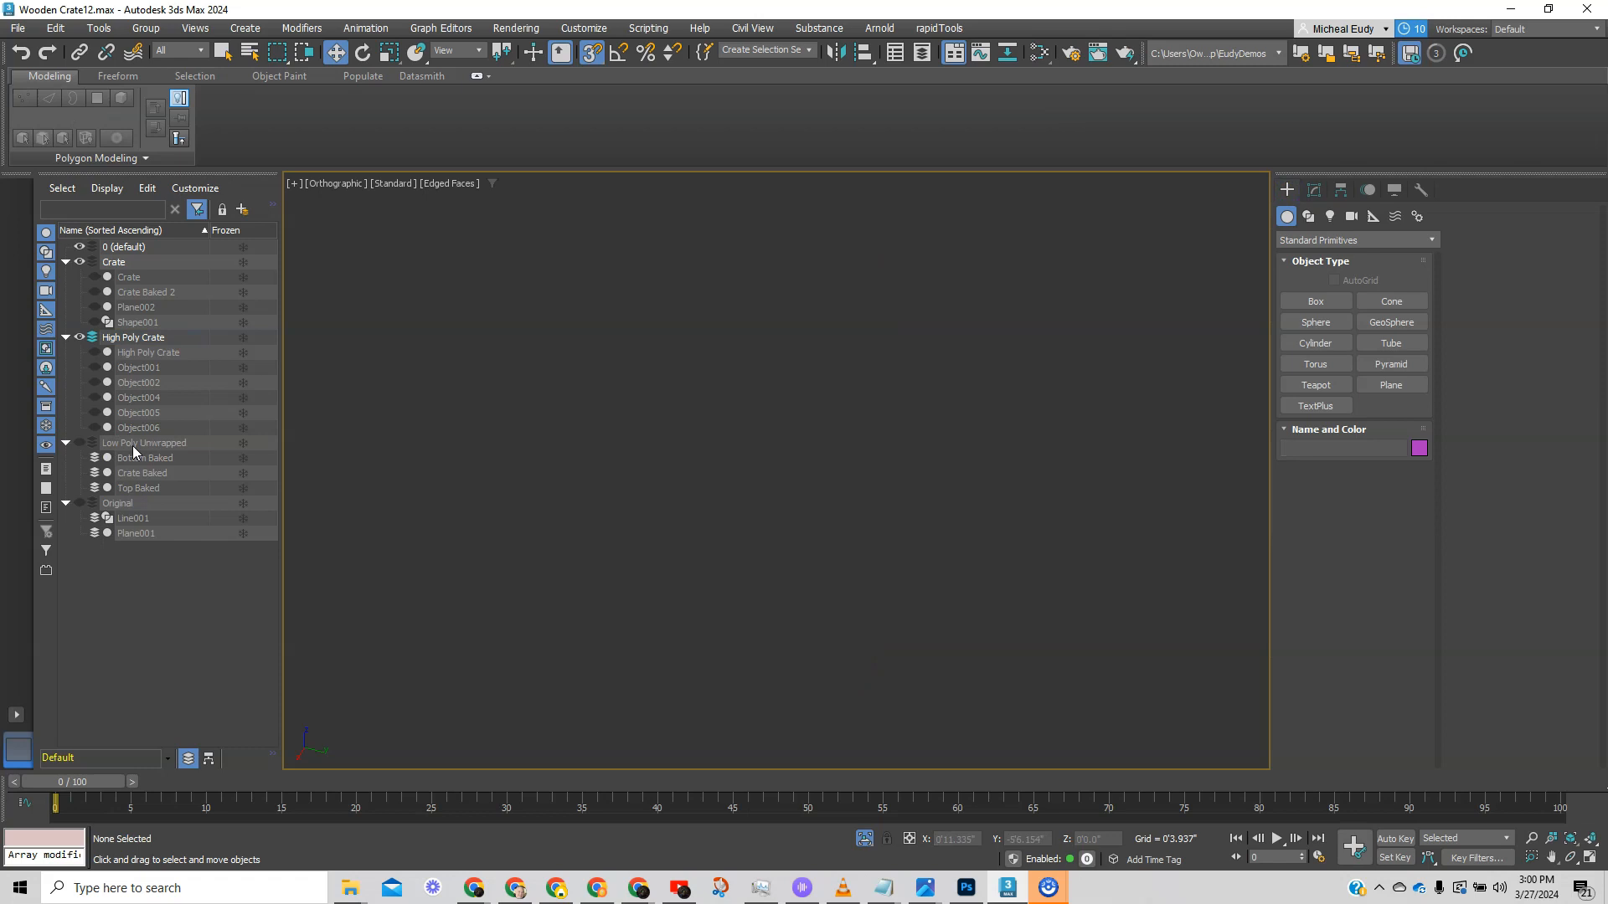
- Unhide all the planks and the remaining mesh on the High Poly Crate layer
left_click(94, 428)
left_click(93, 414)
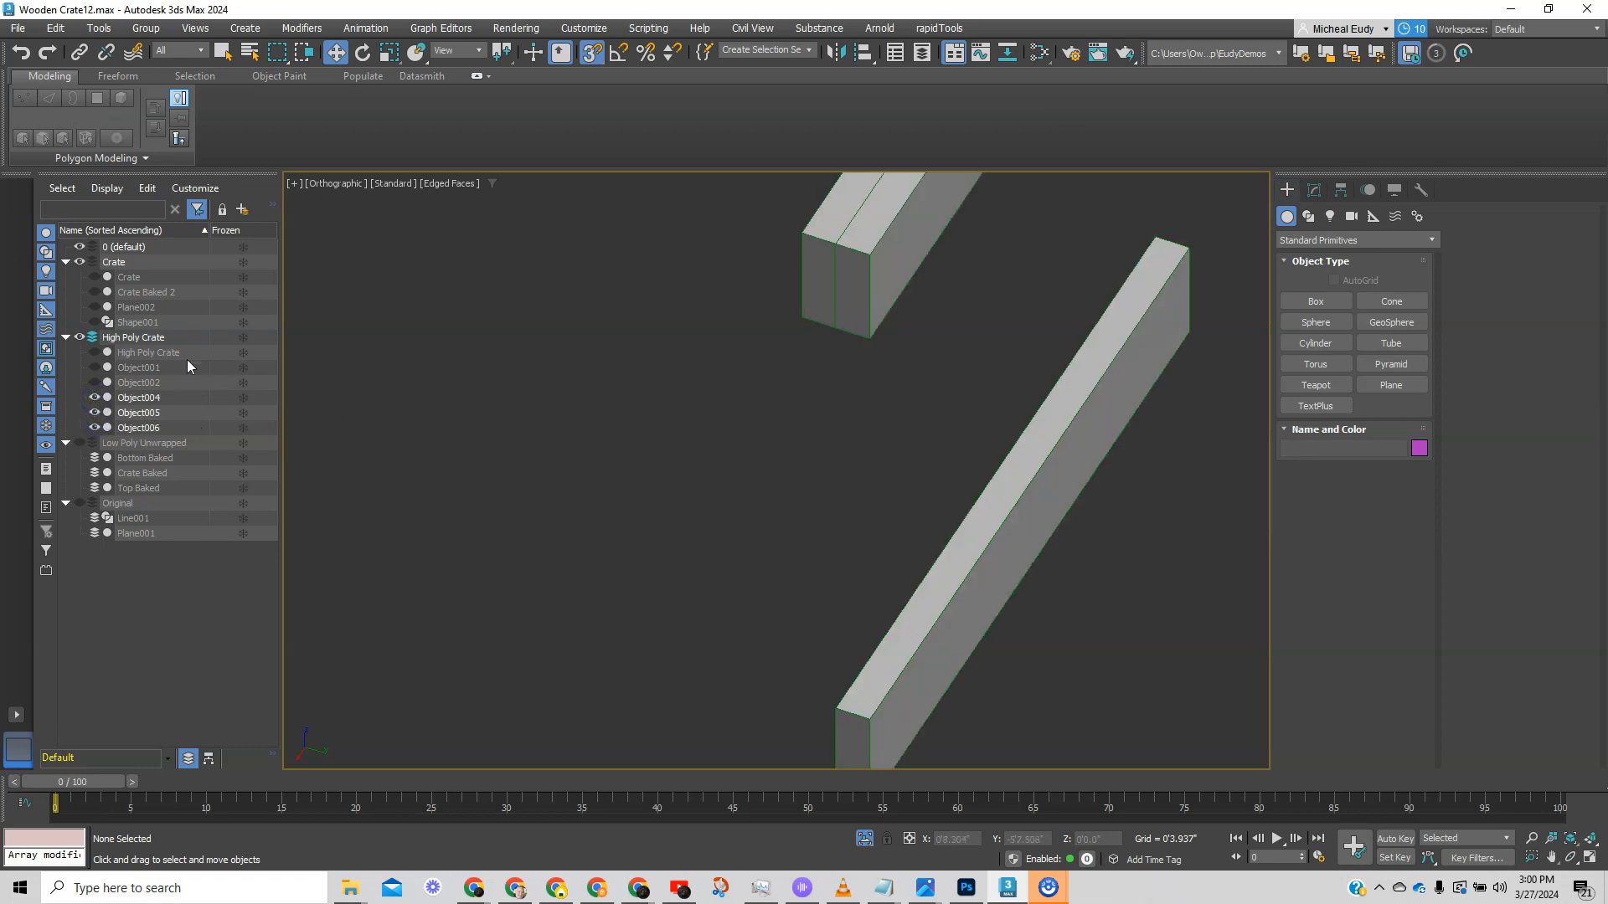
left_click(93, 384)
left_click(93, 369)
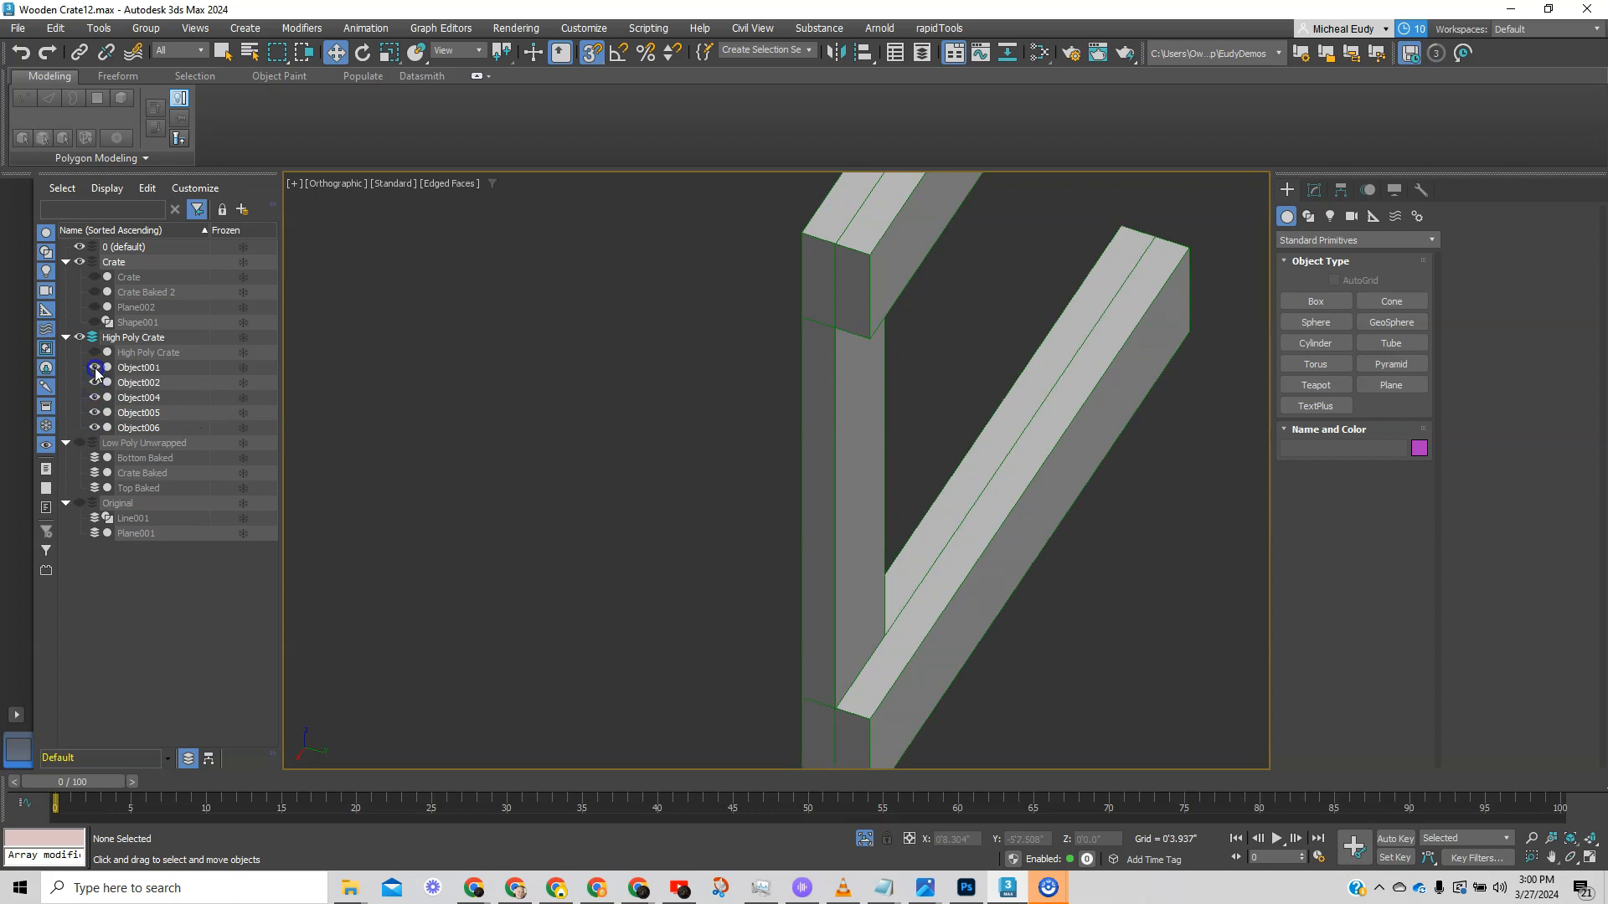
scroll(496, 399, "down", 2)
left_click(94, 353)
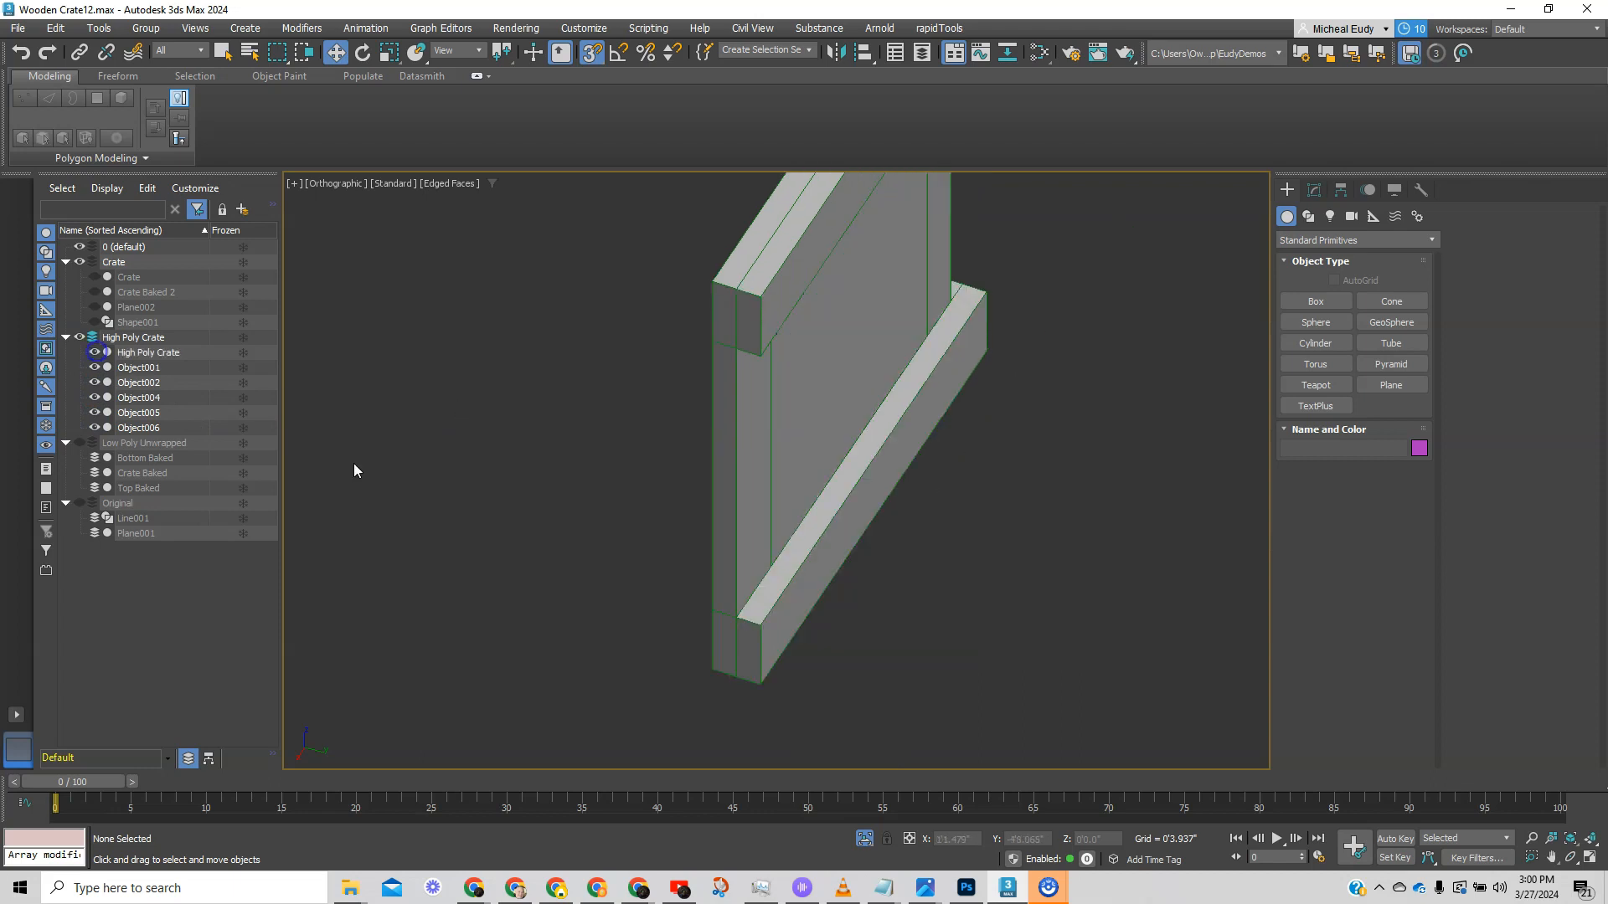
- Rename the two top planks with the base name Top and numbering, then hide them
scroll(610, 581, "up", 2)
scroll(700, 549, "up", 3)
scroll(745, 538, "up", 2)
scroll(745, 538, "down", 3)
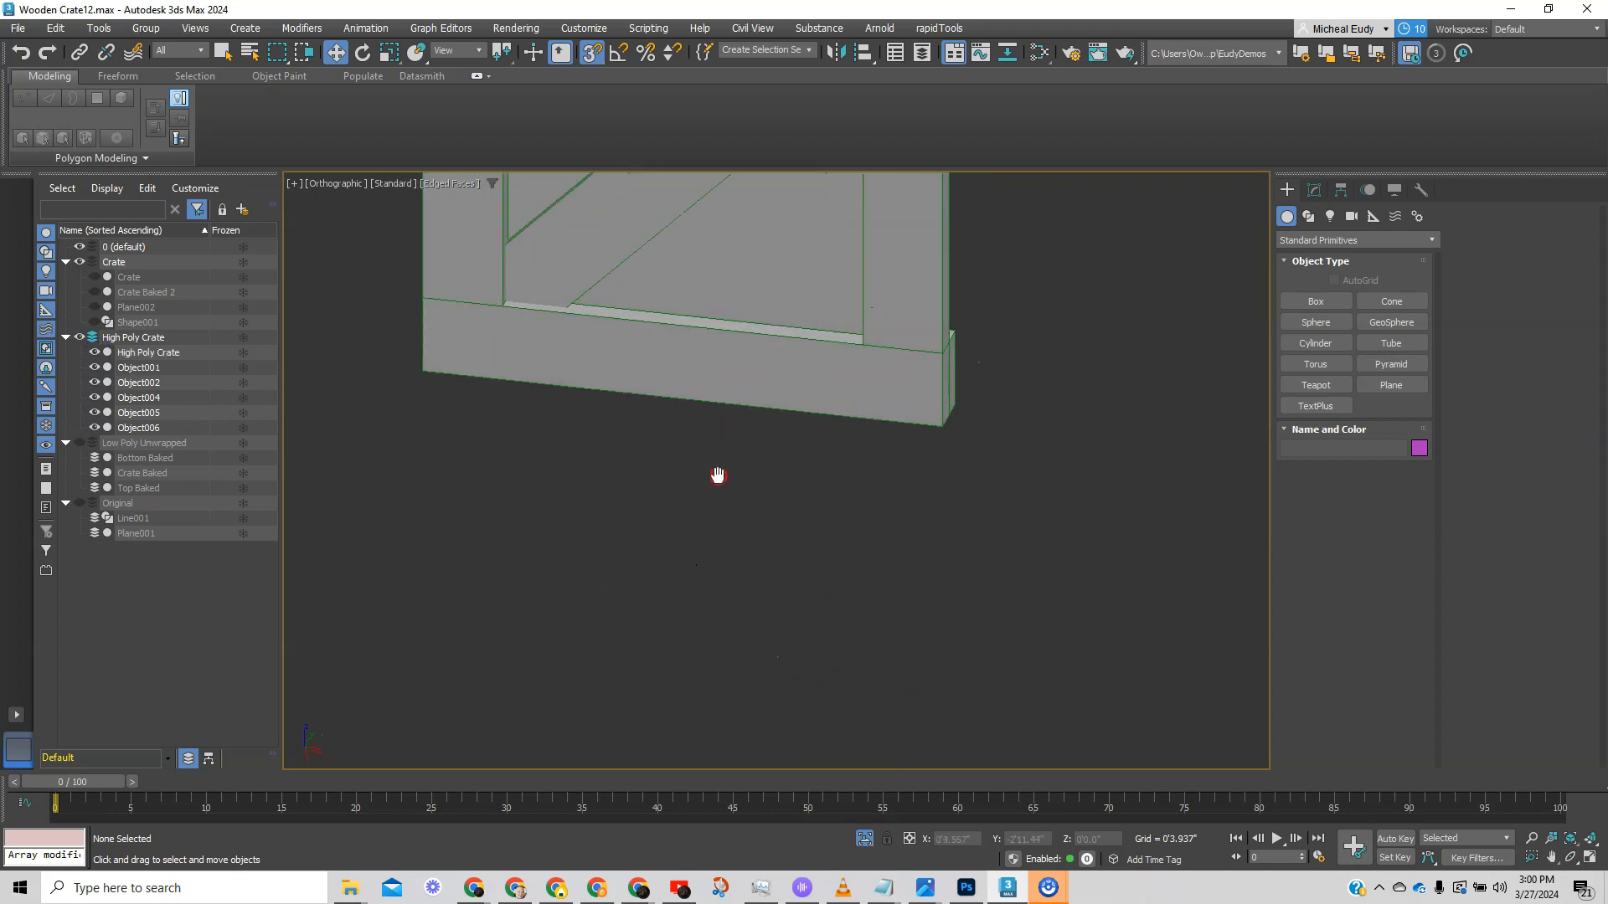
middle_click_drag(757, 610, 703, 549, "alt")
scroll(972, 340, "up", 2)
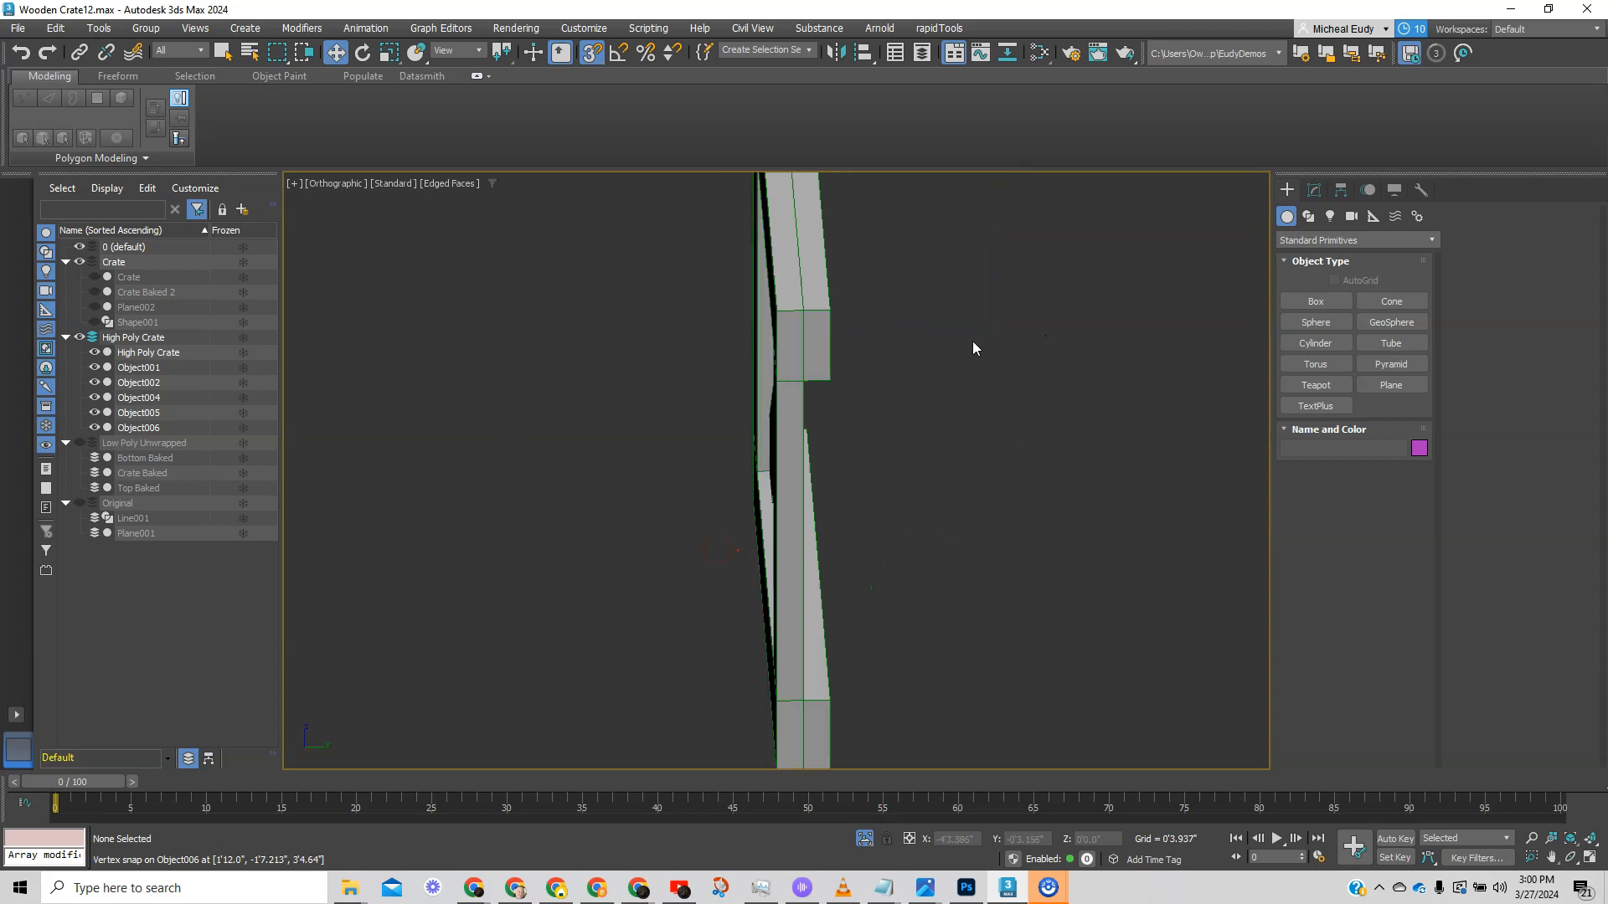
left_click(818, 343)
left_click(804, 352, "ctrl")
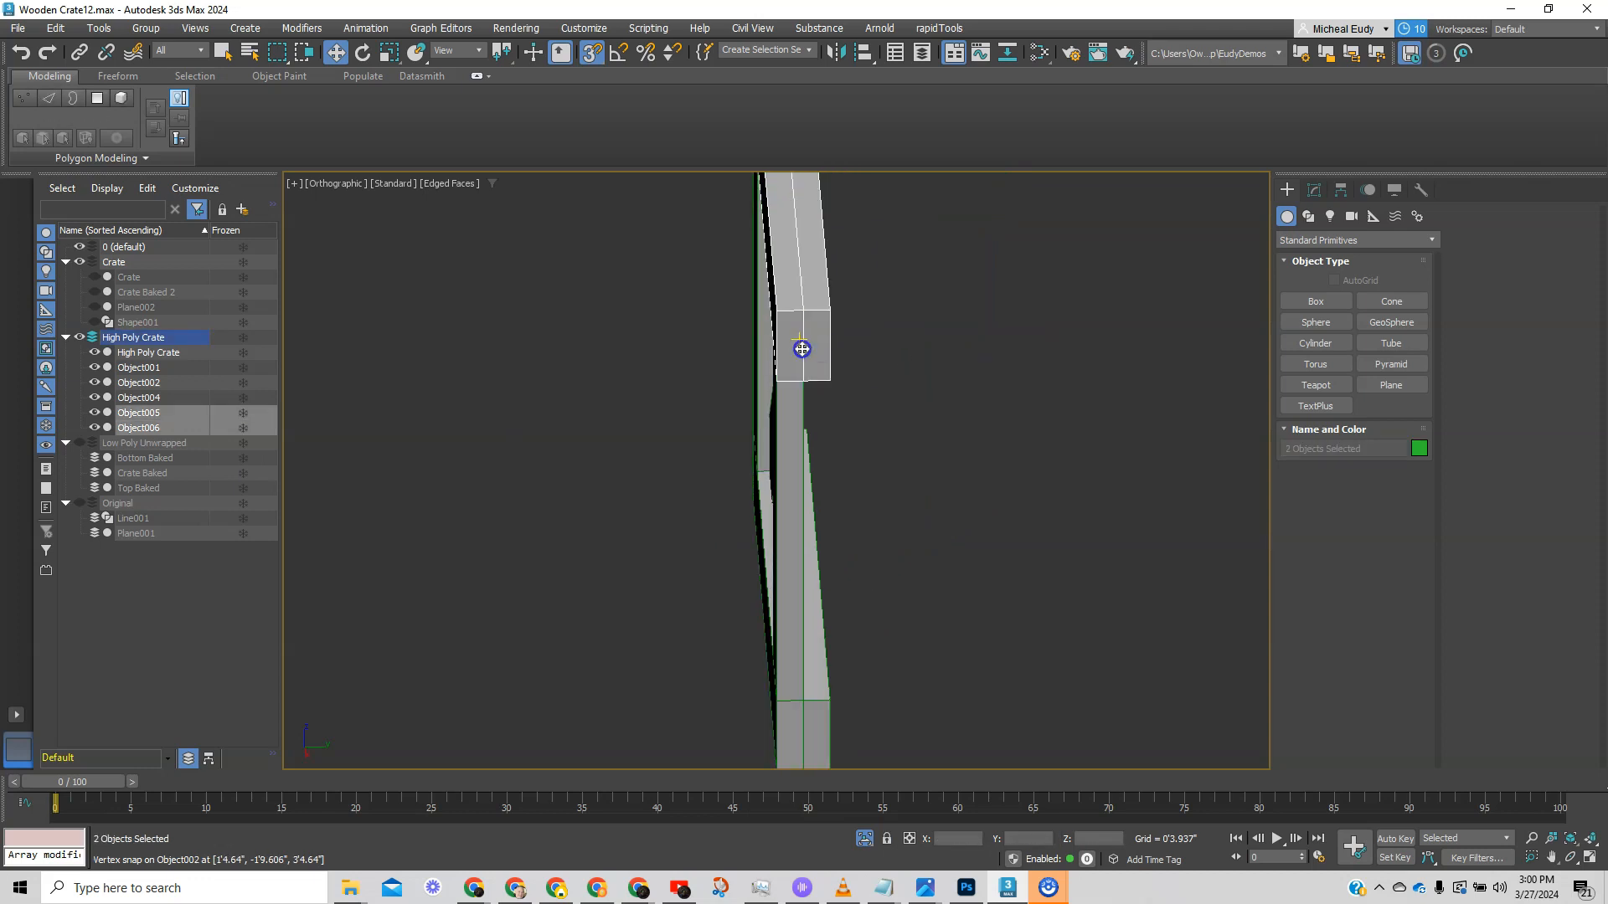
left_click(99, 27)
left_click(126, 425)
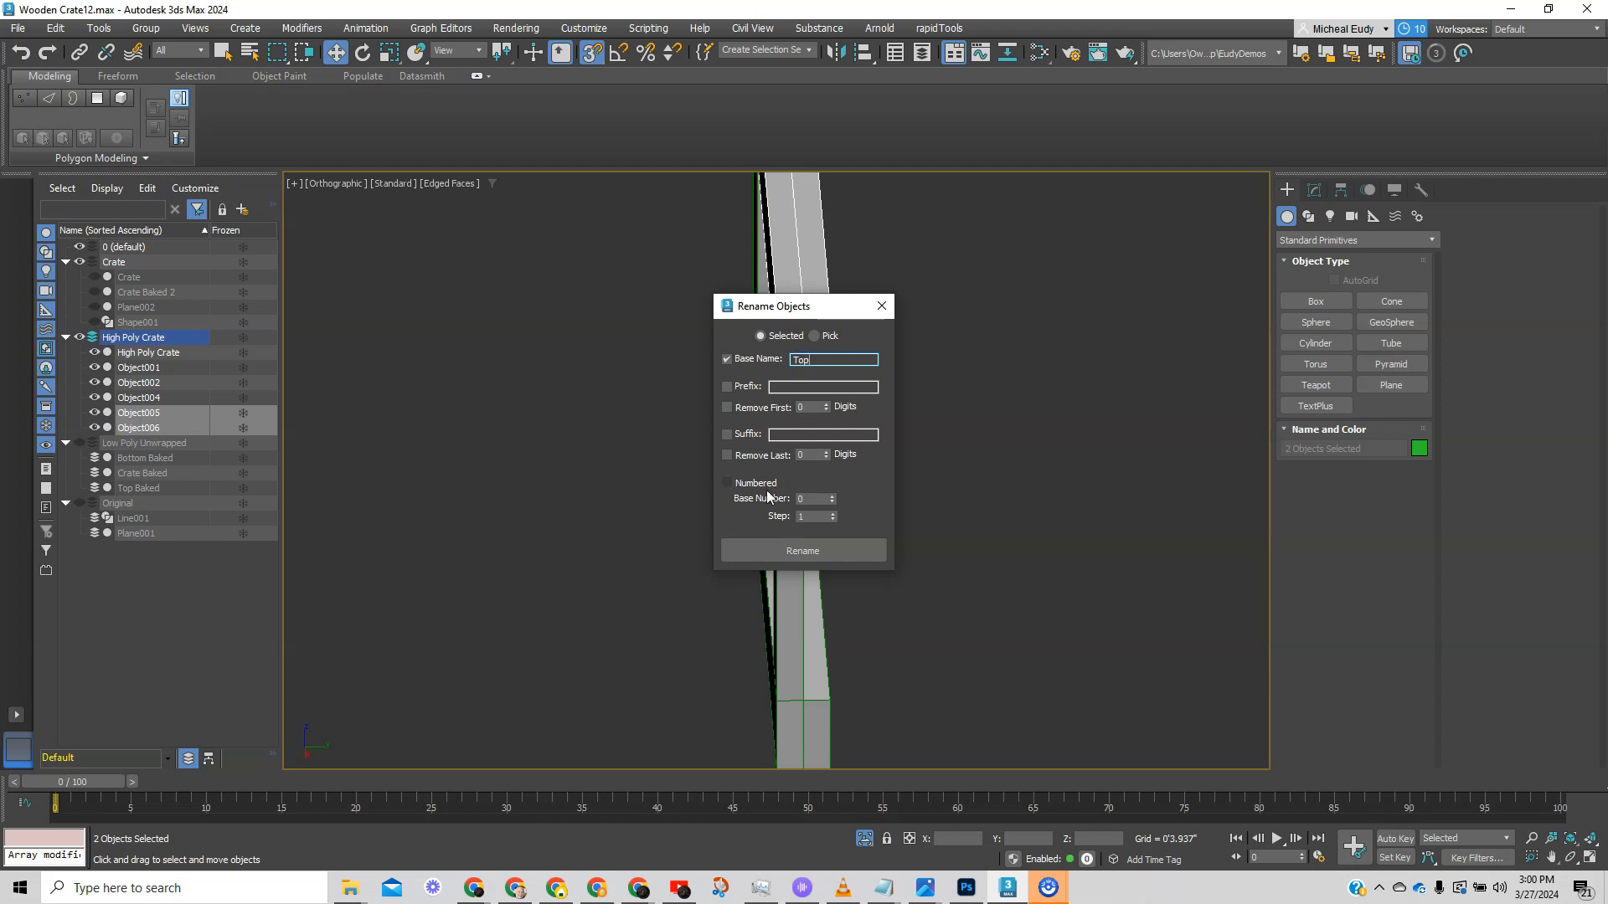
left_click(745, 549)
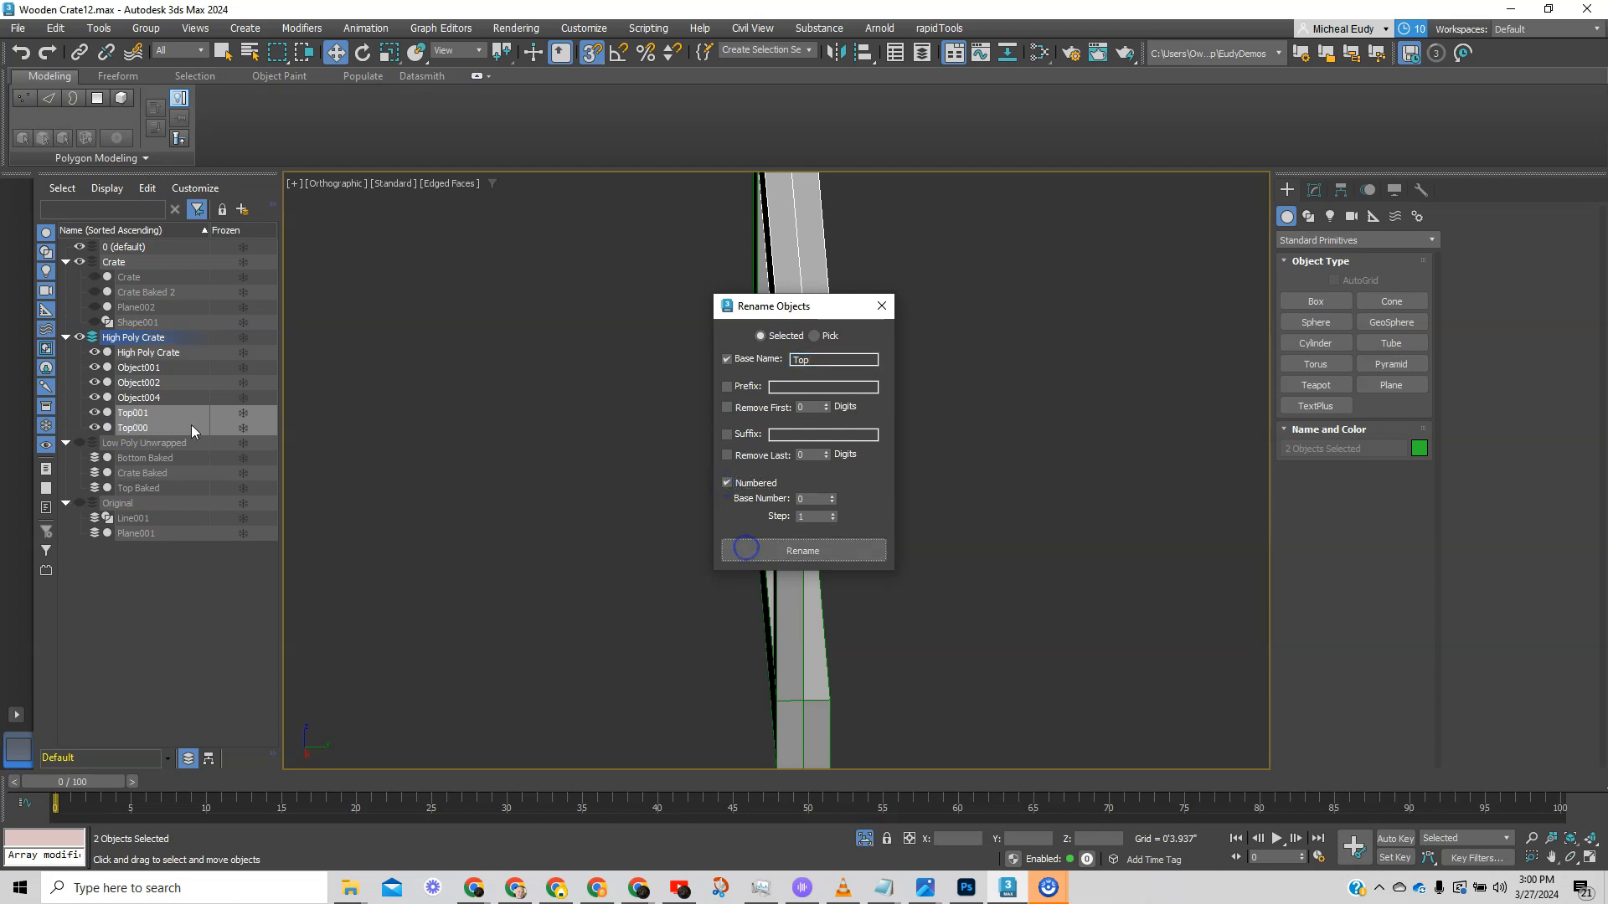
left_click(92, 424)
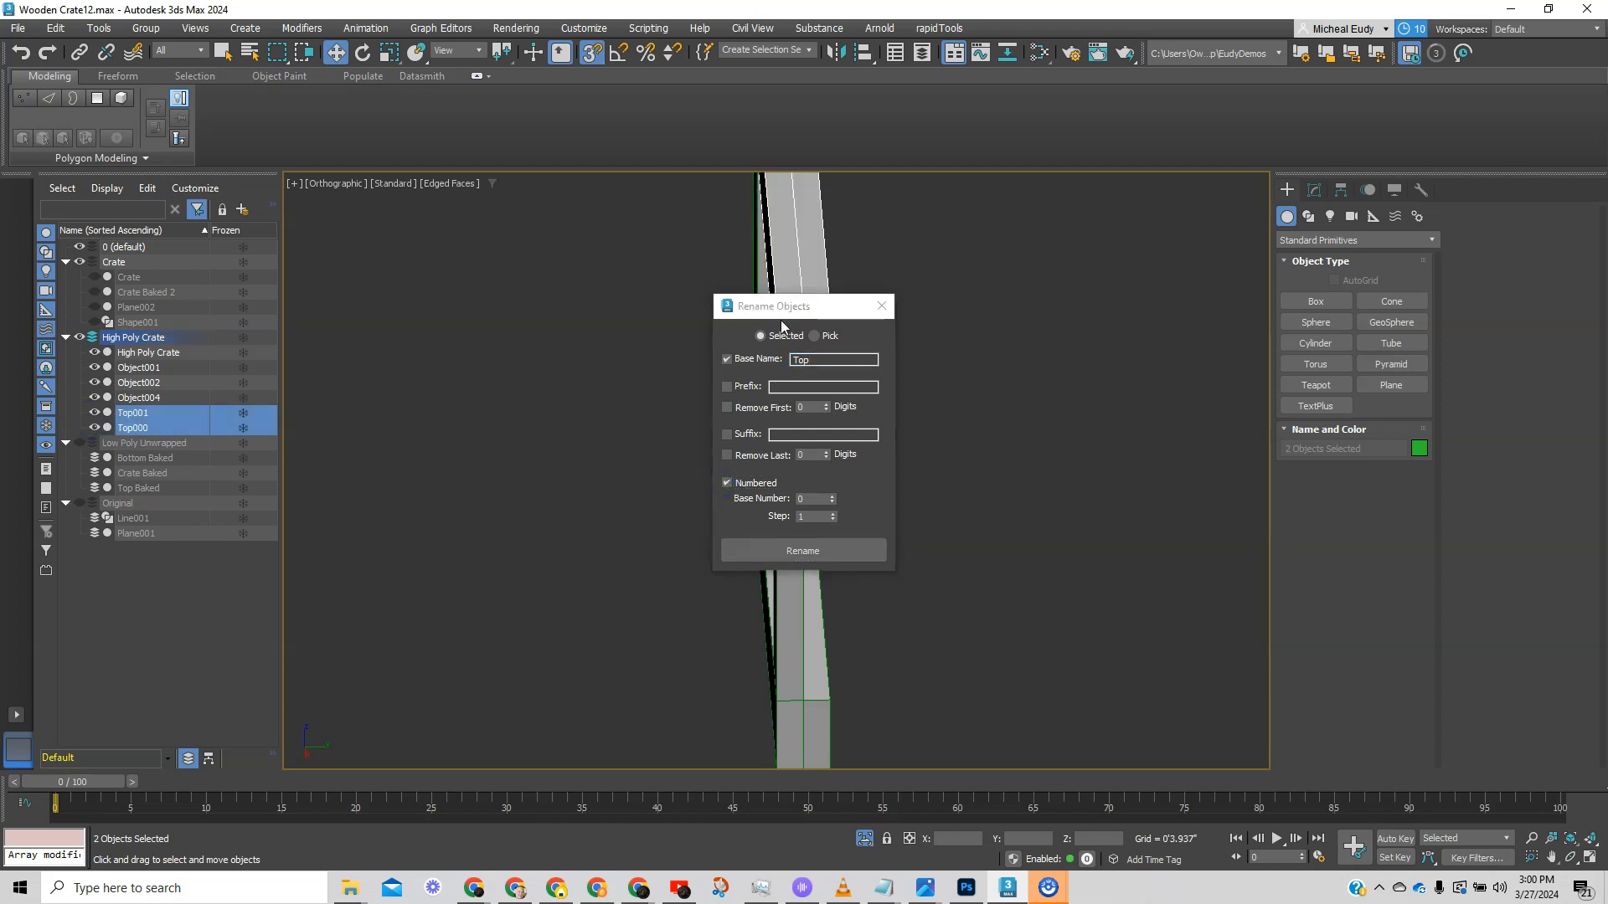
left_click_drag(782, 312, 459, 272)
key("z")
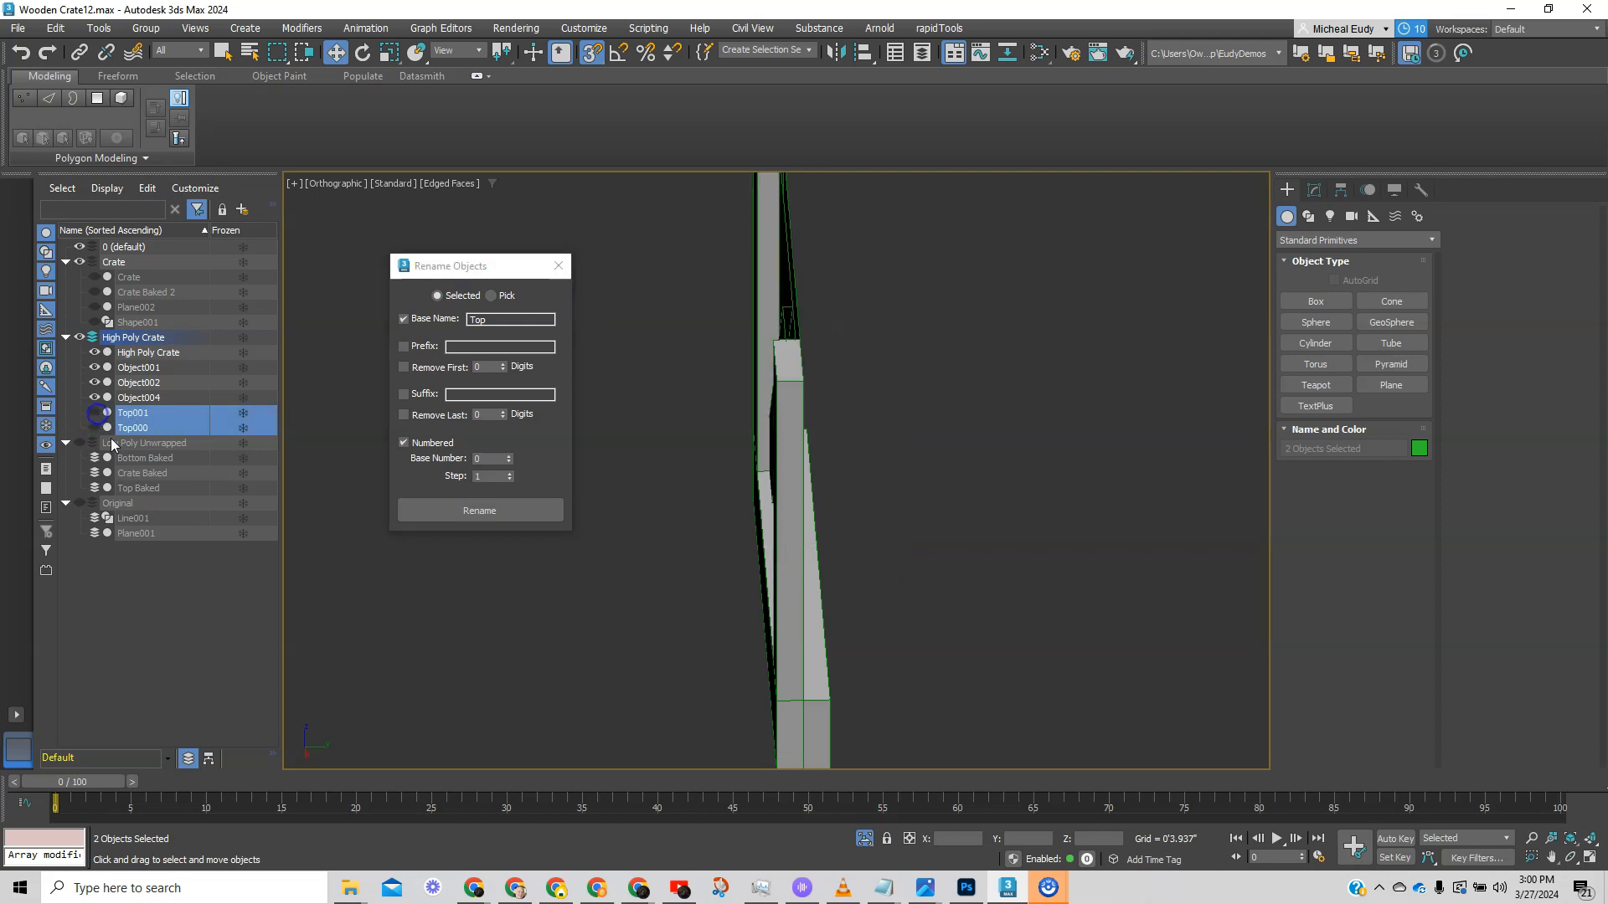
- Rename the two bottom planks with the base name Bottom and numbering, then hide them
left_click(867, 613)
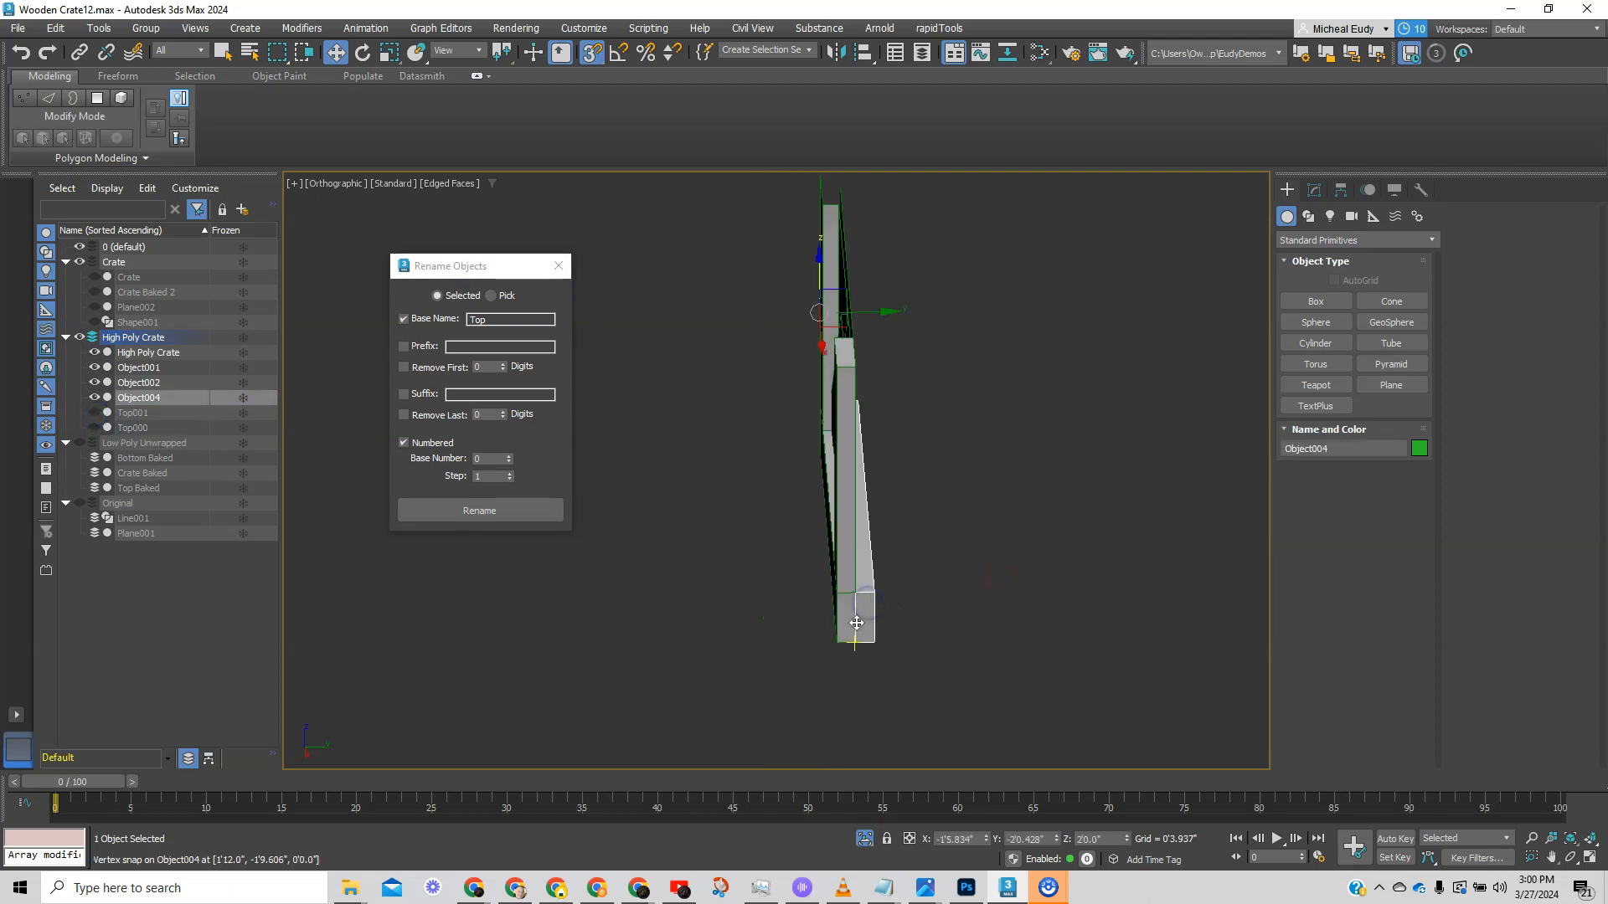
left_click(846, 623, "ctrl")
left_click(456, 317)
type("Bottom")
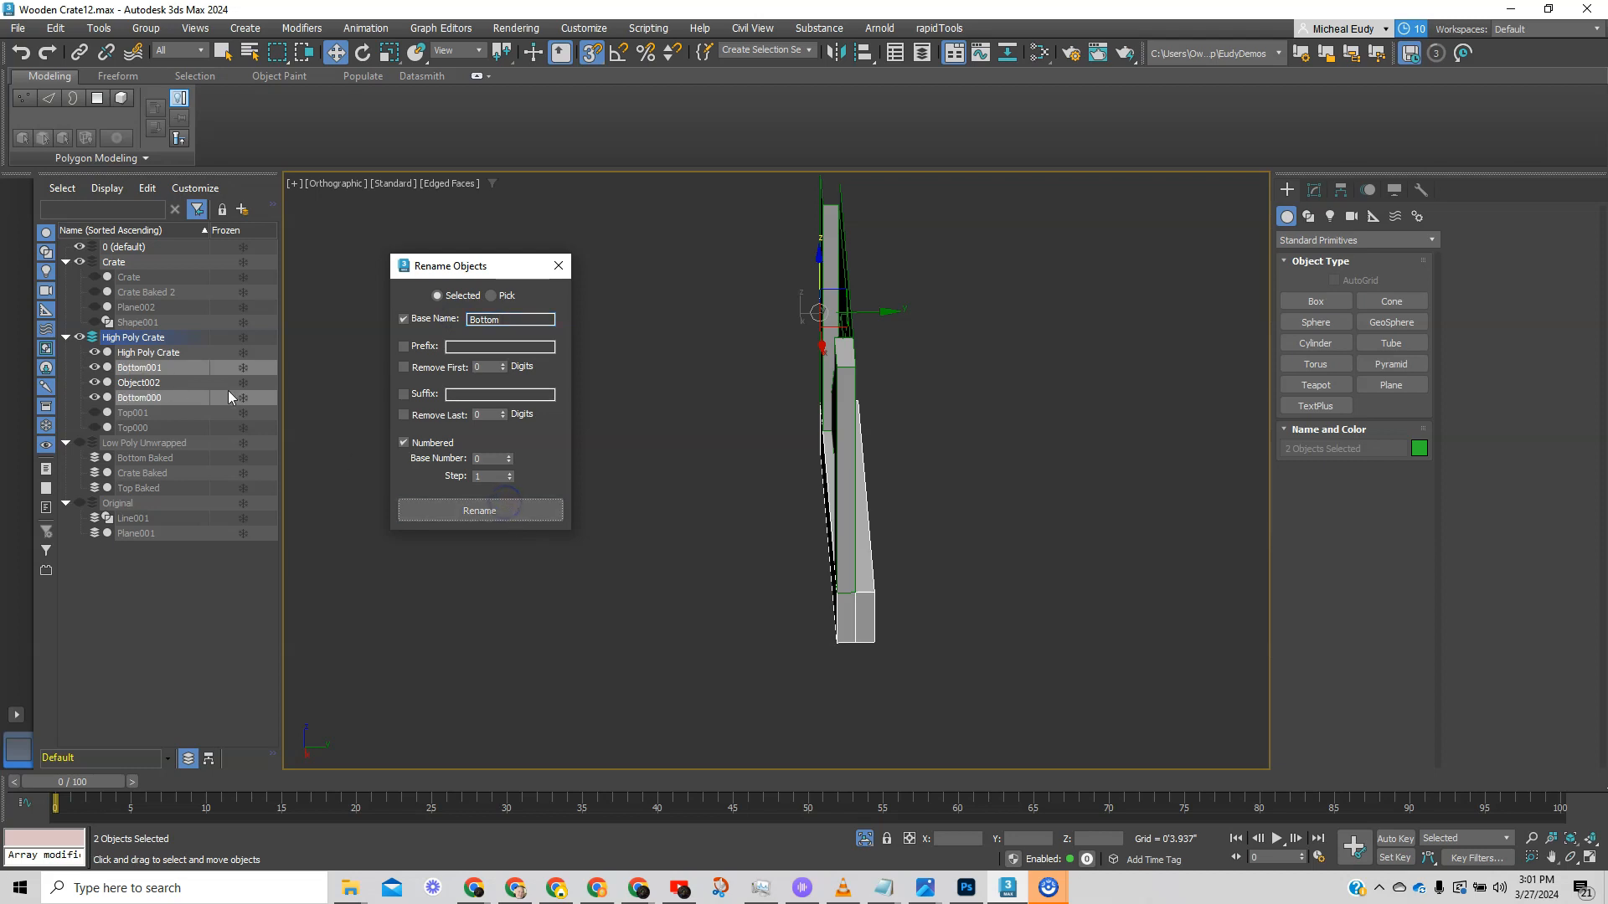
left_click(93, 367)
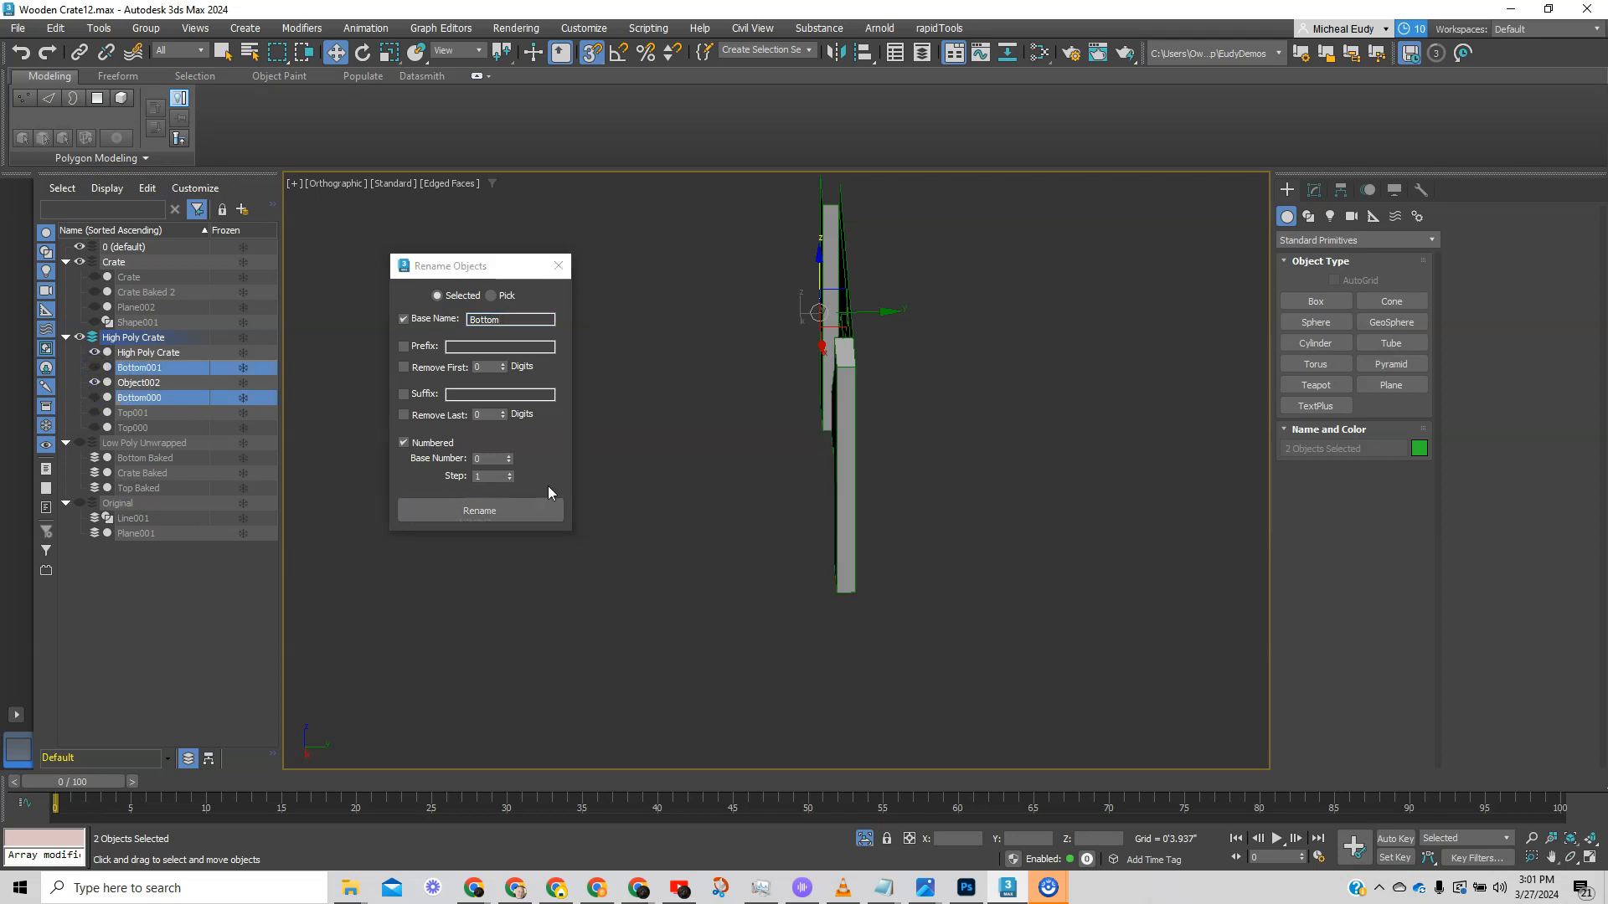
- Rename the right vertical board, Object002, as Right Board and snap one independent copy flush behind it
middle_click_drag(649, 528, 799, 568, "alt")
left_click(989, 468)
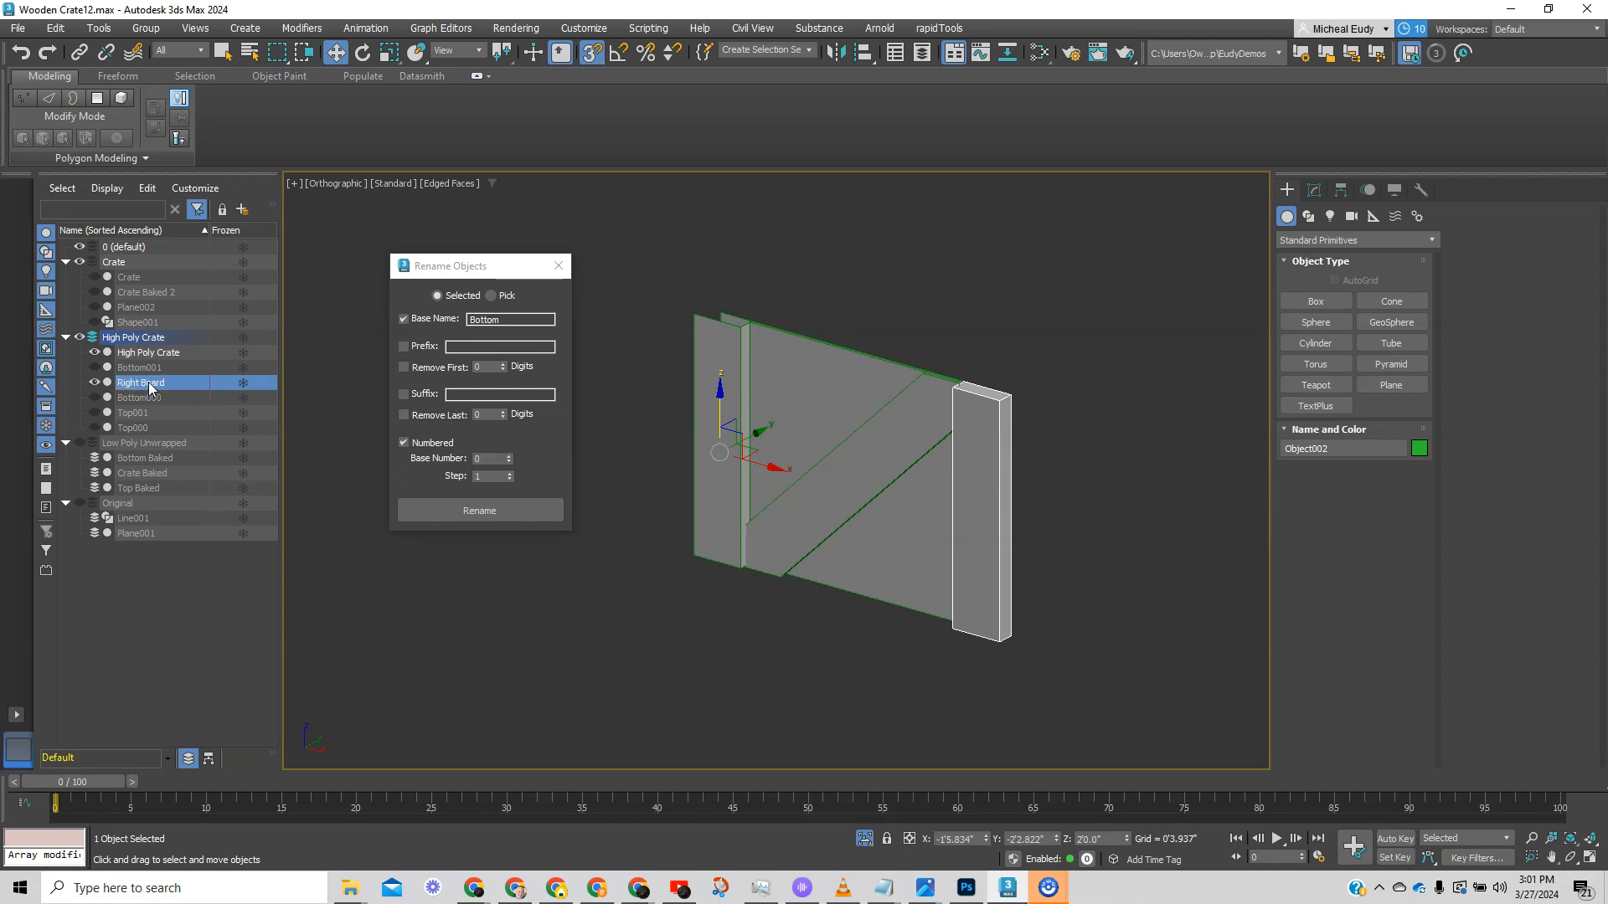
scroll(875, 482, "up", 3)
scroll(861, 470, "down", 5)
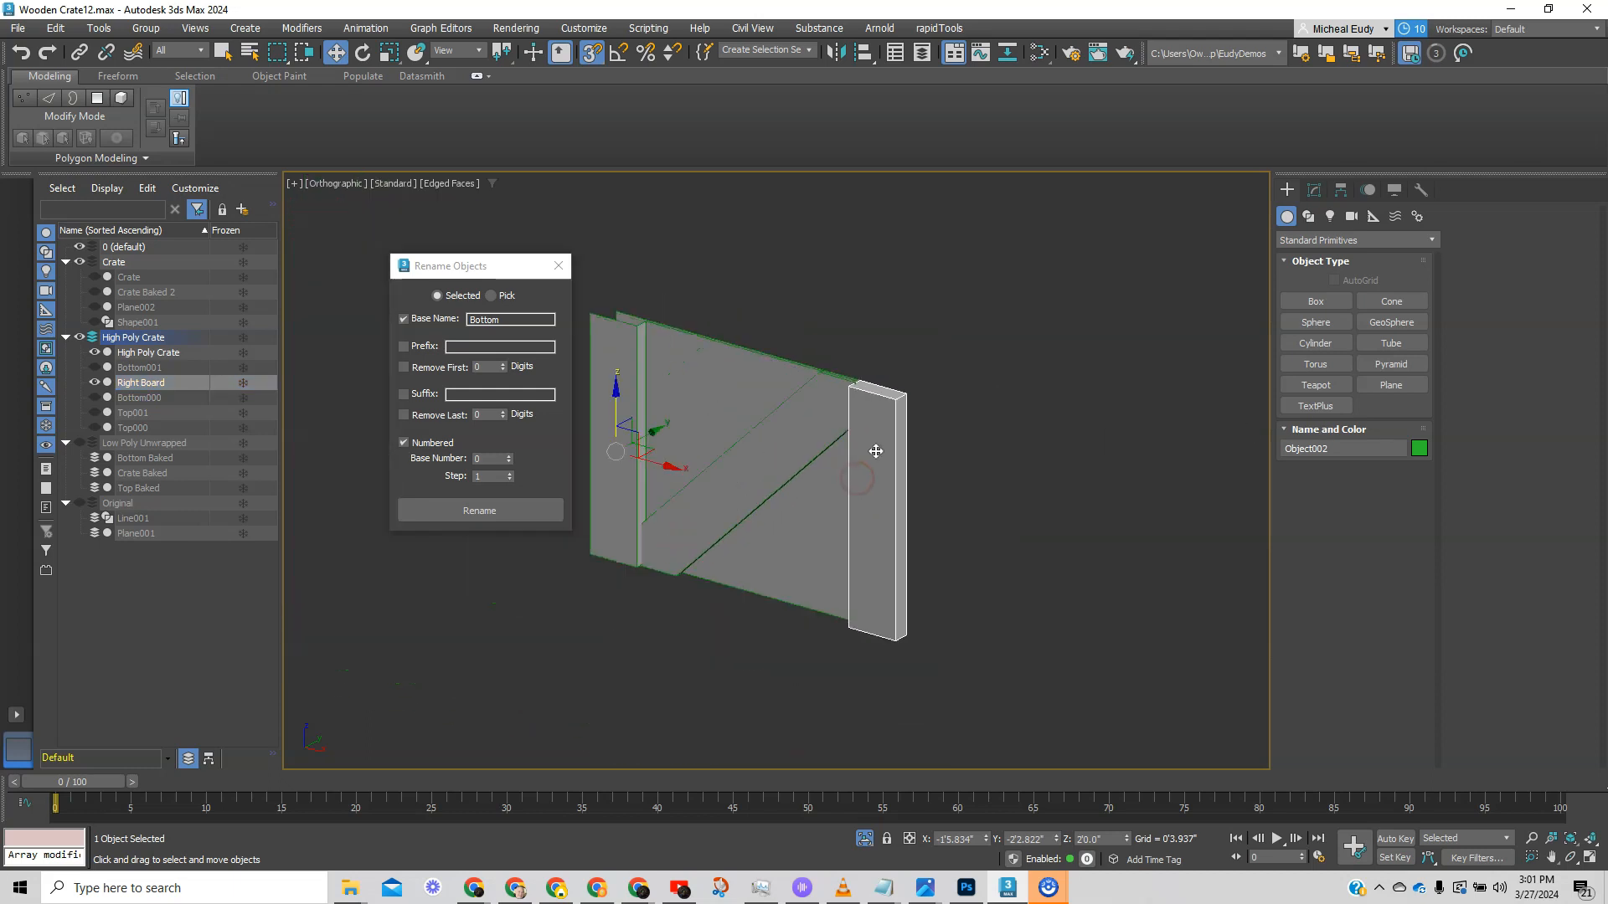
middle_click_drag(928, 485, 892, 461, "alt")
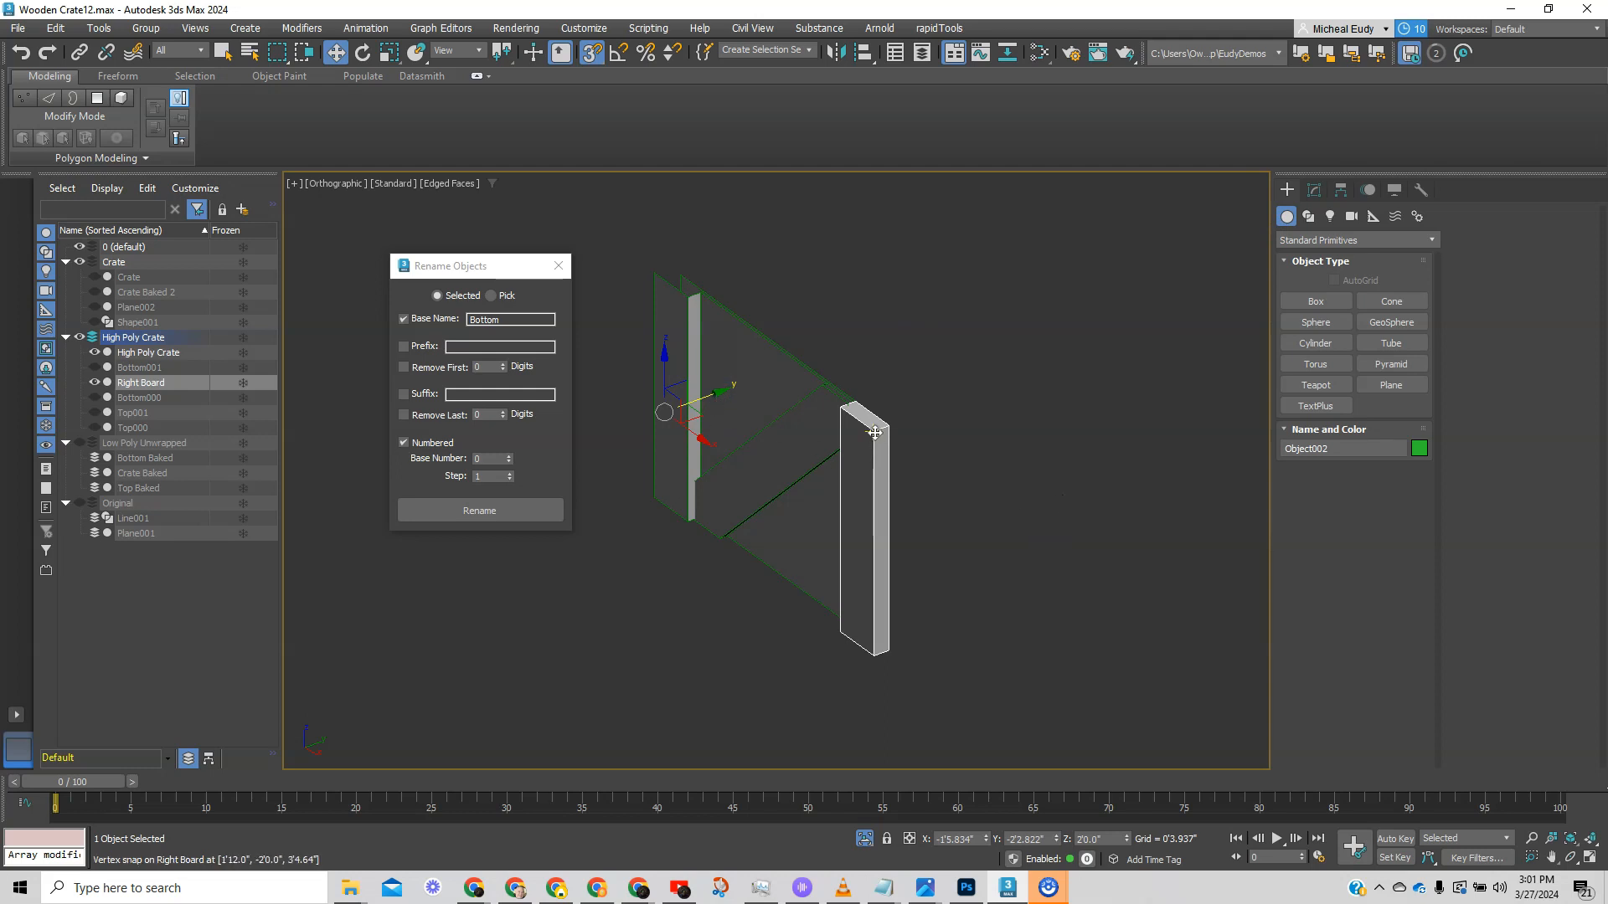
mouse_move(876, 434)
left_mouse_down("shift")
mouse_move(908, 410)
mouse_move(893, 428)
left_mouse_up("shift")
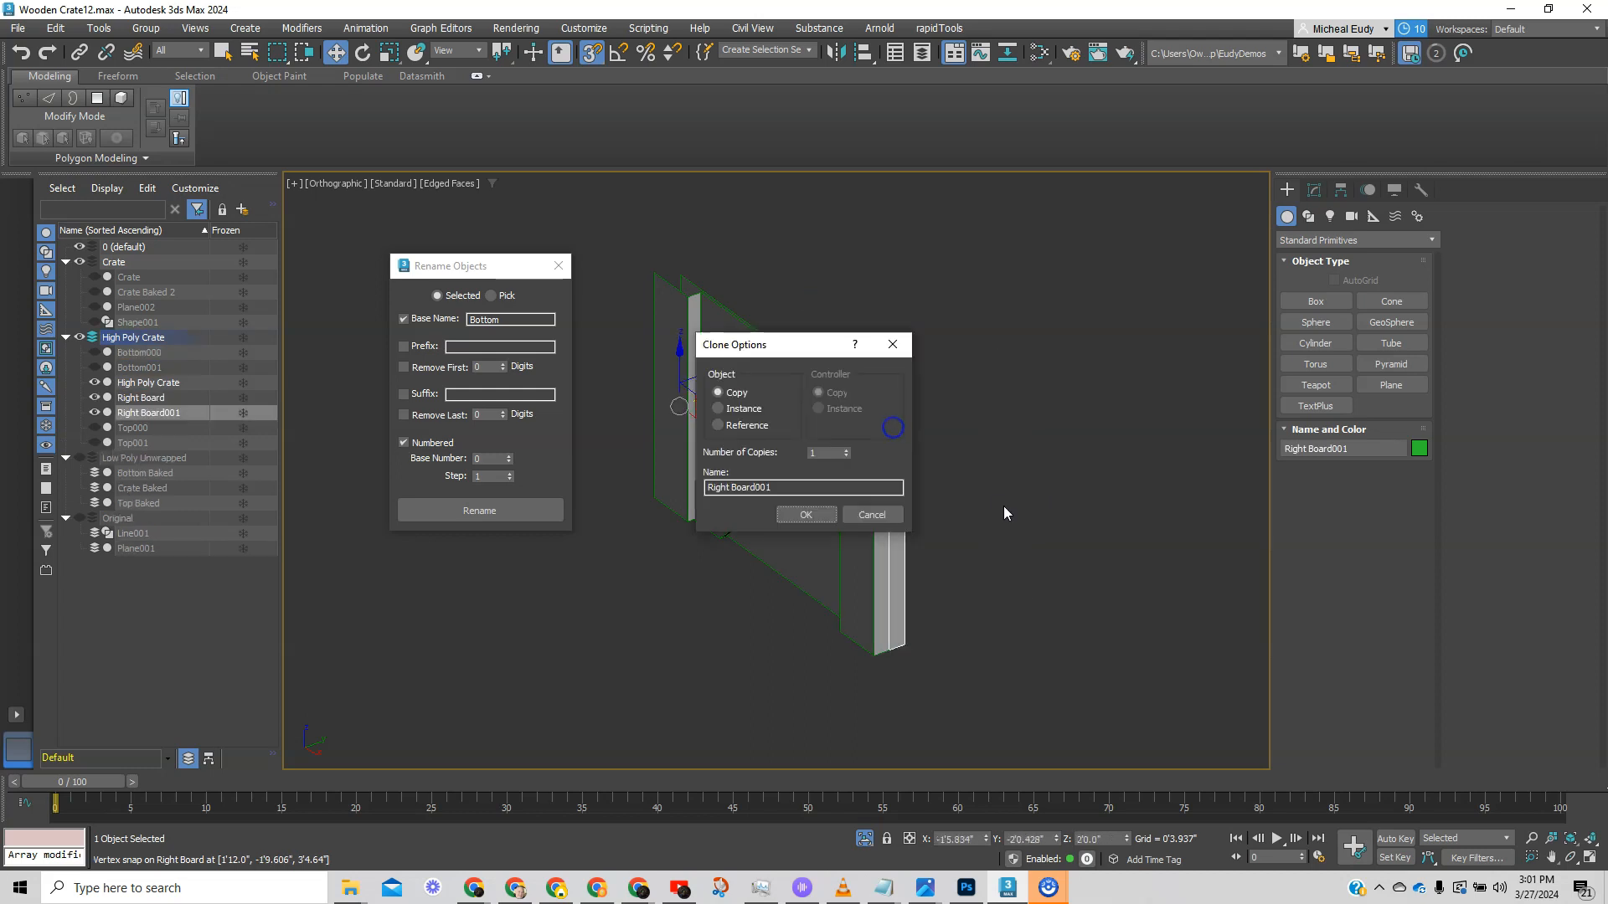
left_click(806, 515)
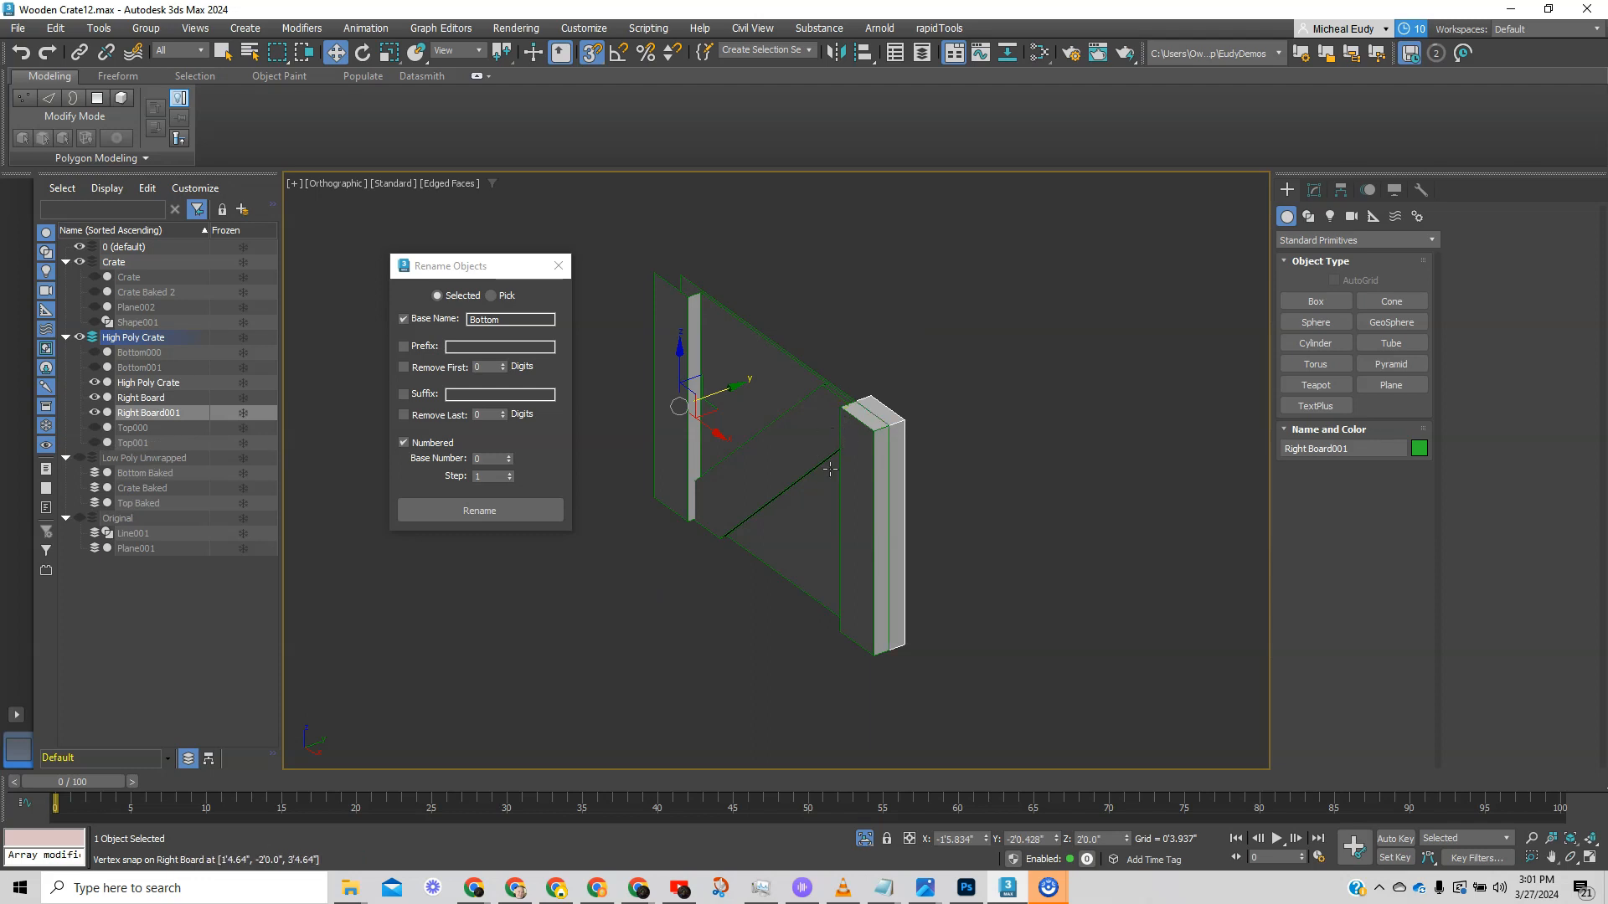
- Copy both right vertical planks to the left end of the crate side, snapping them onto the original left board's corner
key("f")
middle_click_drag(804, 580, 912, 737)
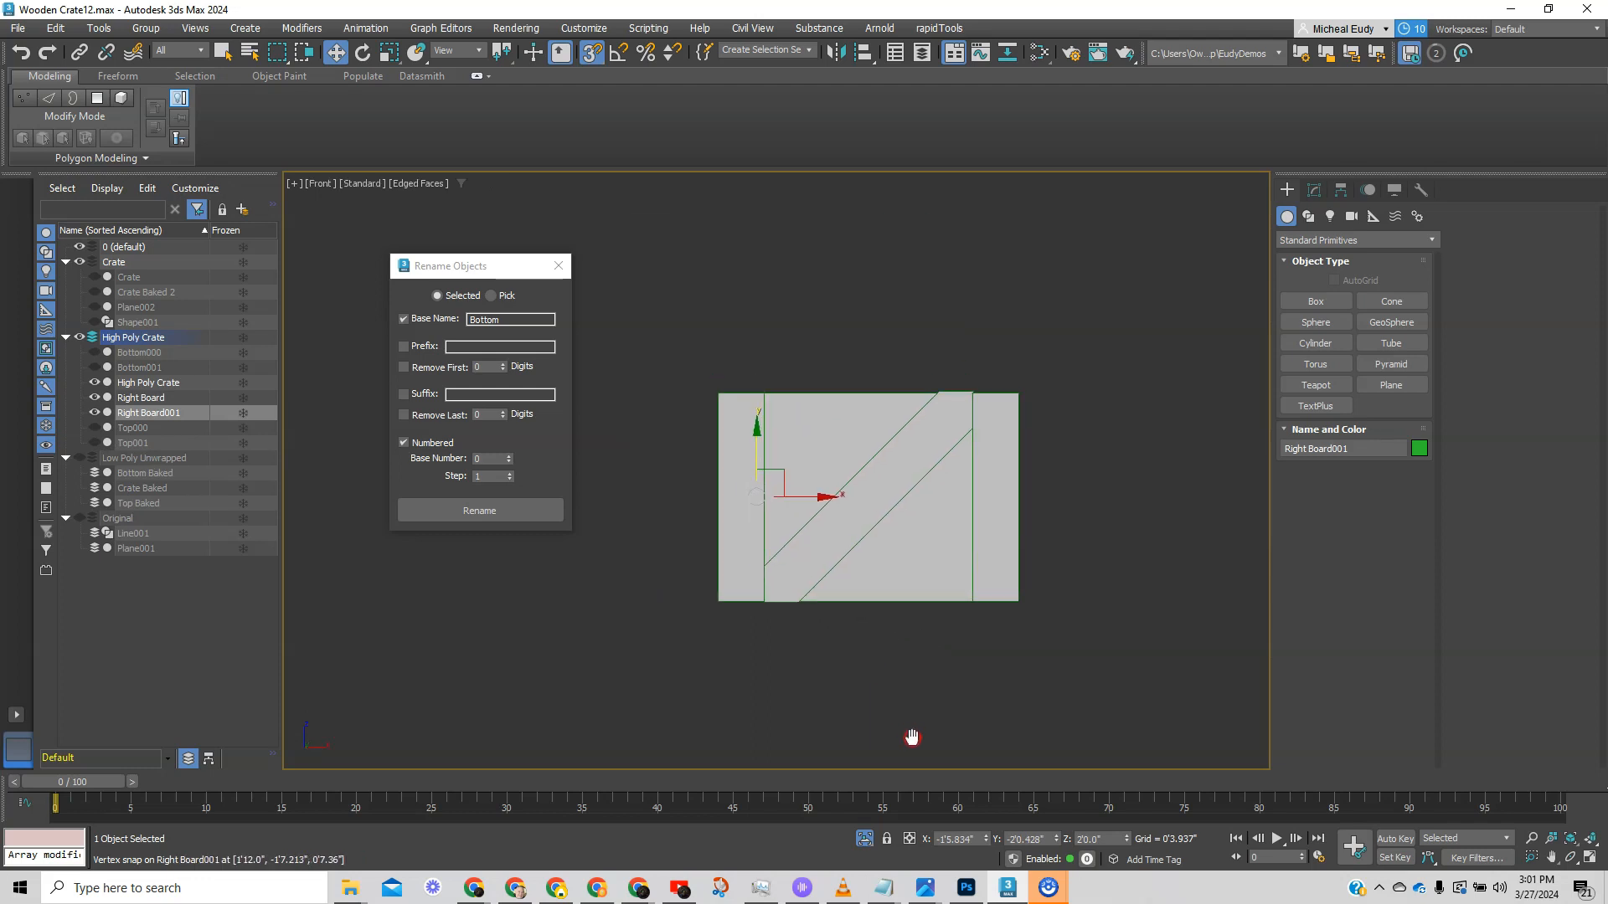
left_click(834, 495)
left_click(1312, 193)
middle_click_drag(1027, 497, 819, 552, "alt")
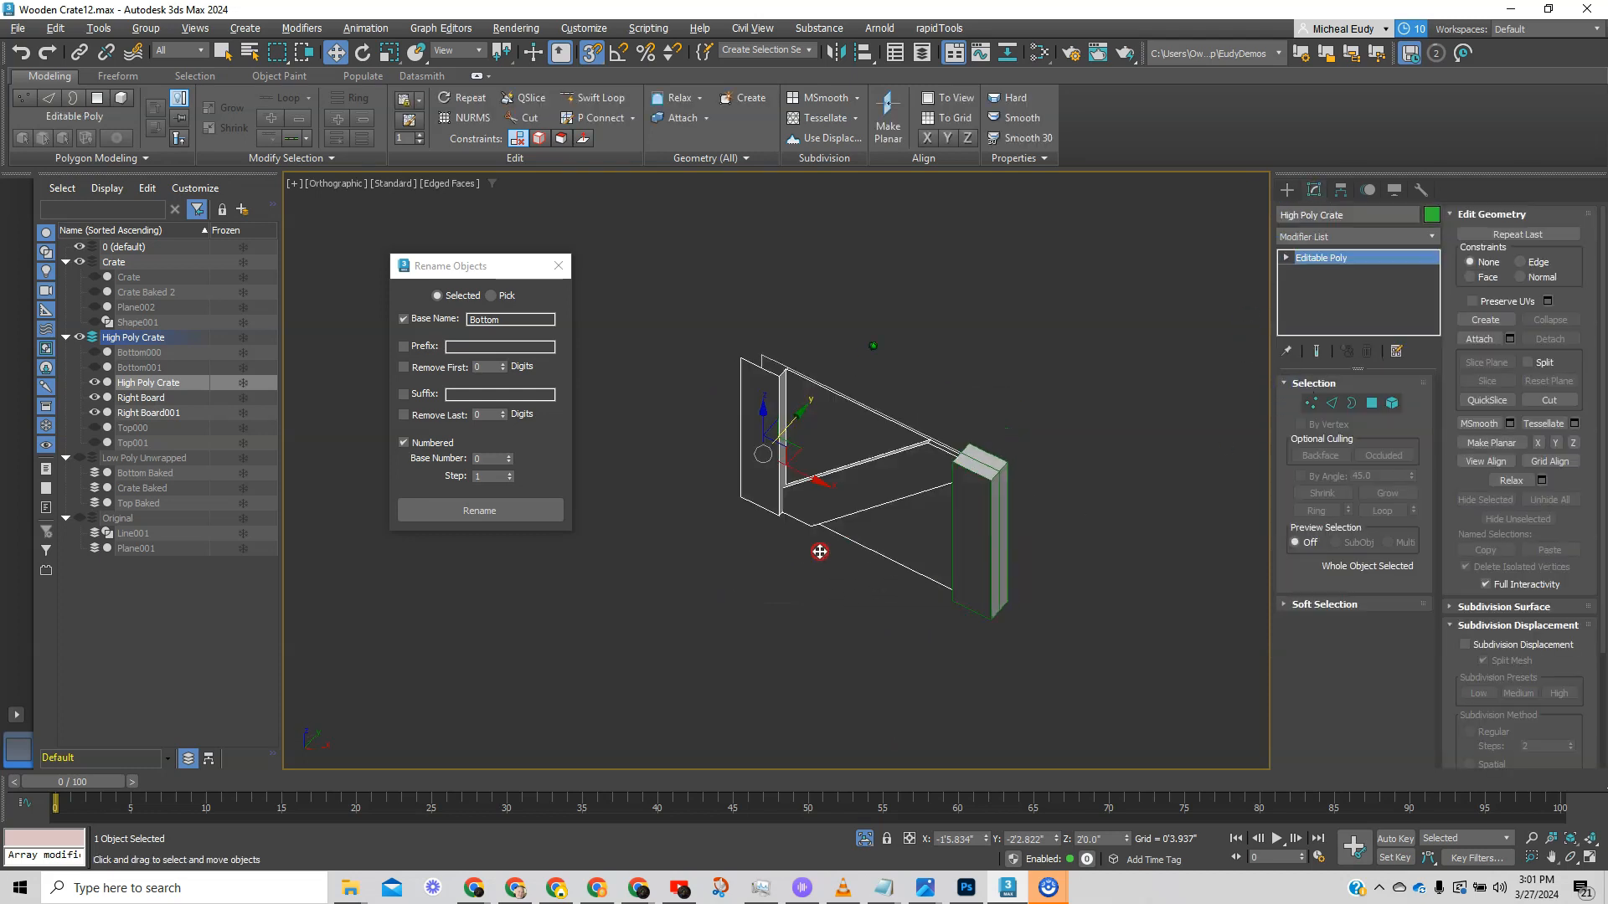
scroll(963, 478, "up", 5)
middle_click_drag(1041, 505, 1045, 513)
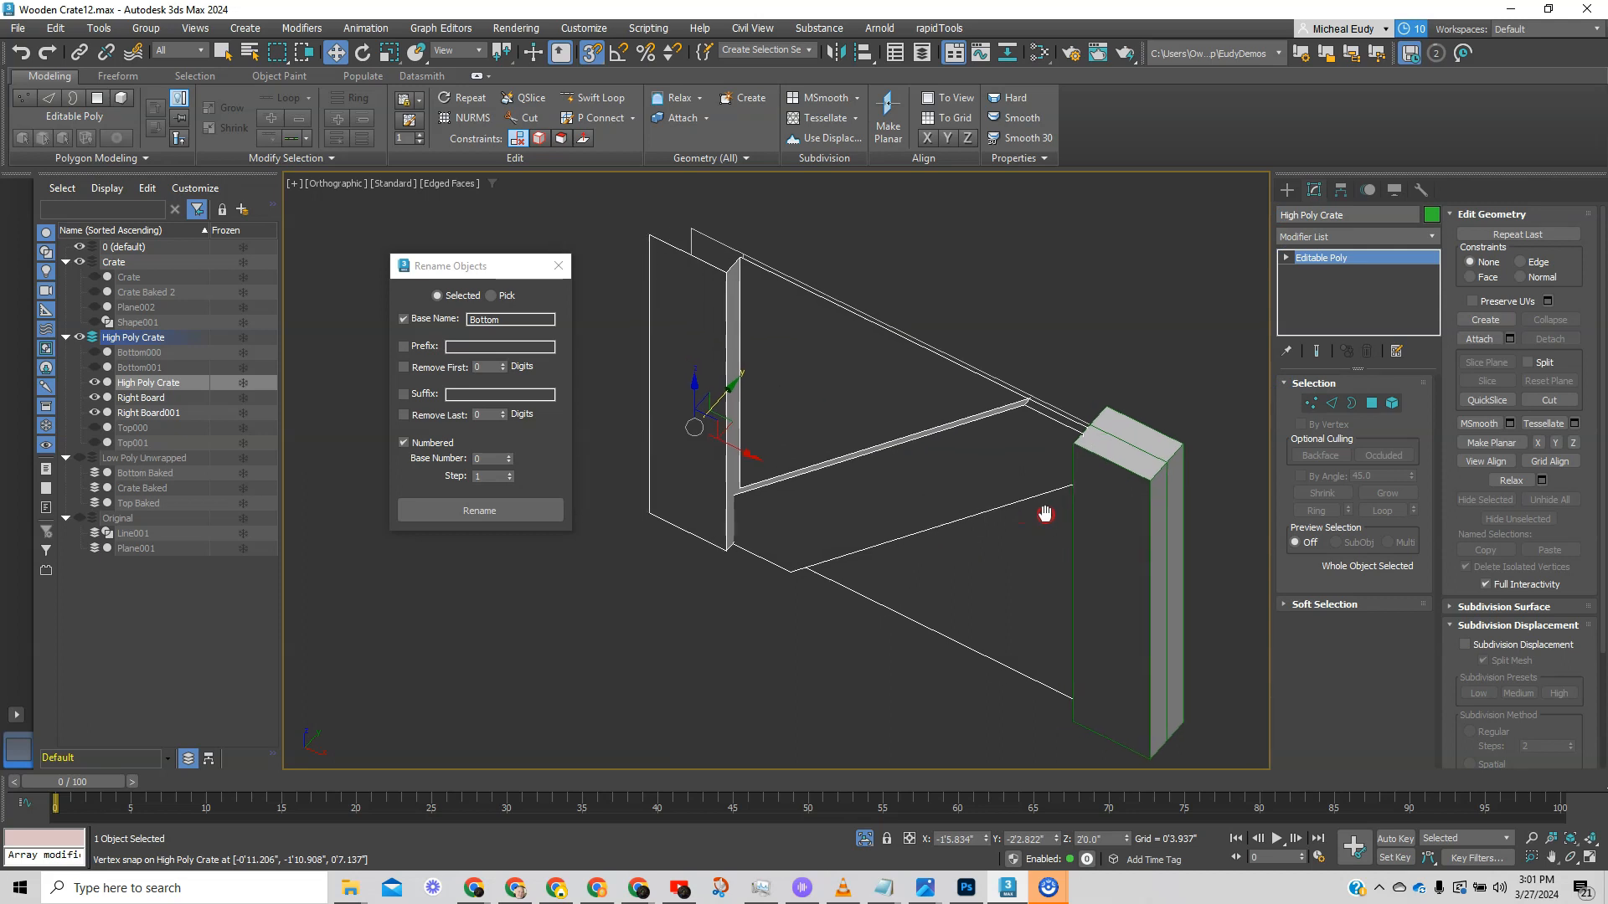
left_click(1123, 484)
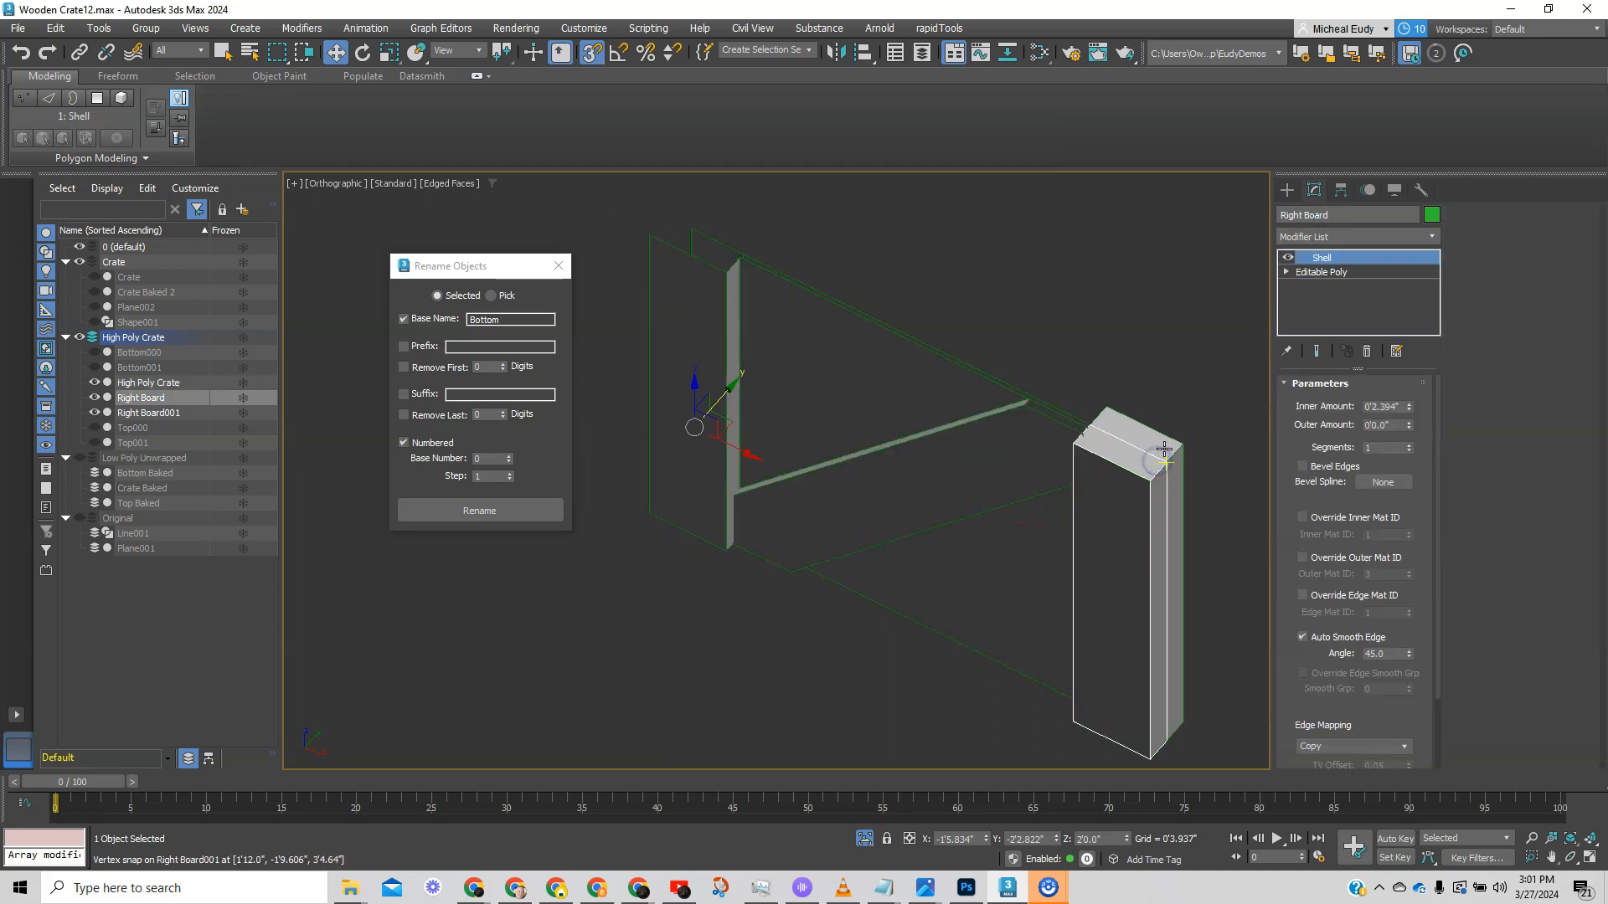
left_click(1164, 450, "ctrl")
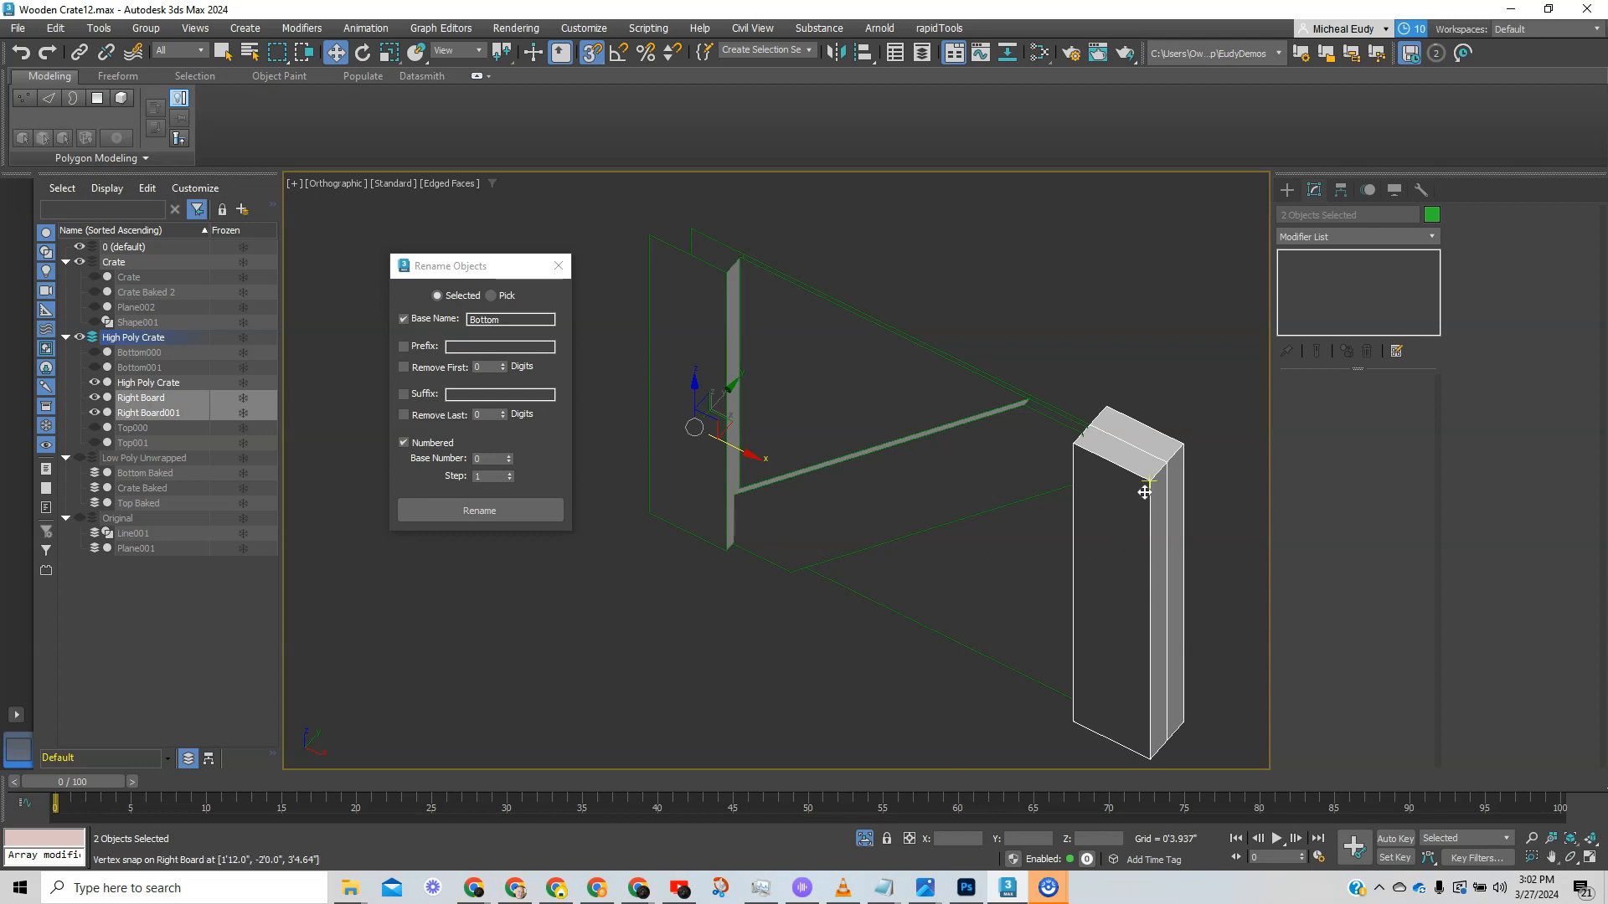
mouse_move(1153, 482)
left_mouse_down("shift")
mouse_move(918, 355)
mouse_move(718, 274)
left_mouse_up("shift")
left_click(800, 516)
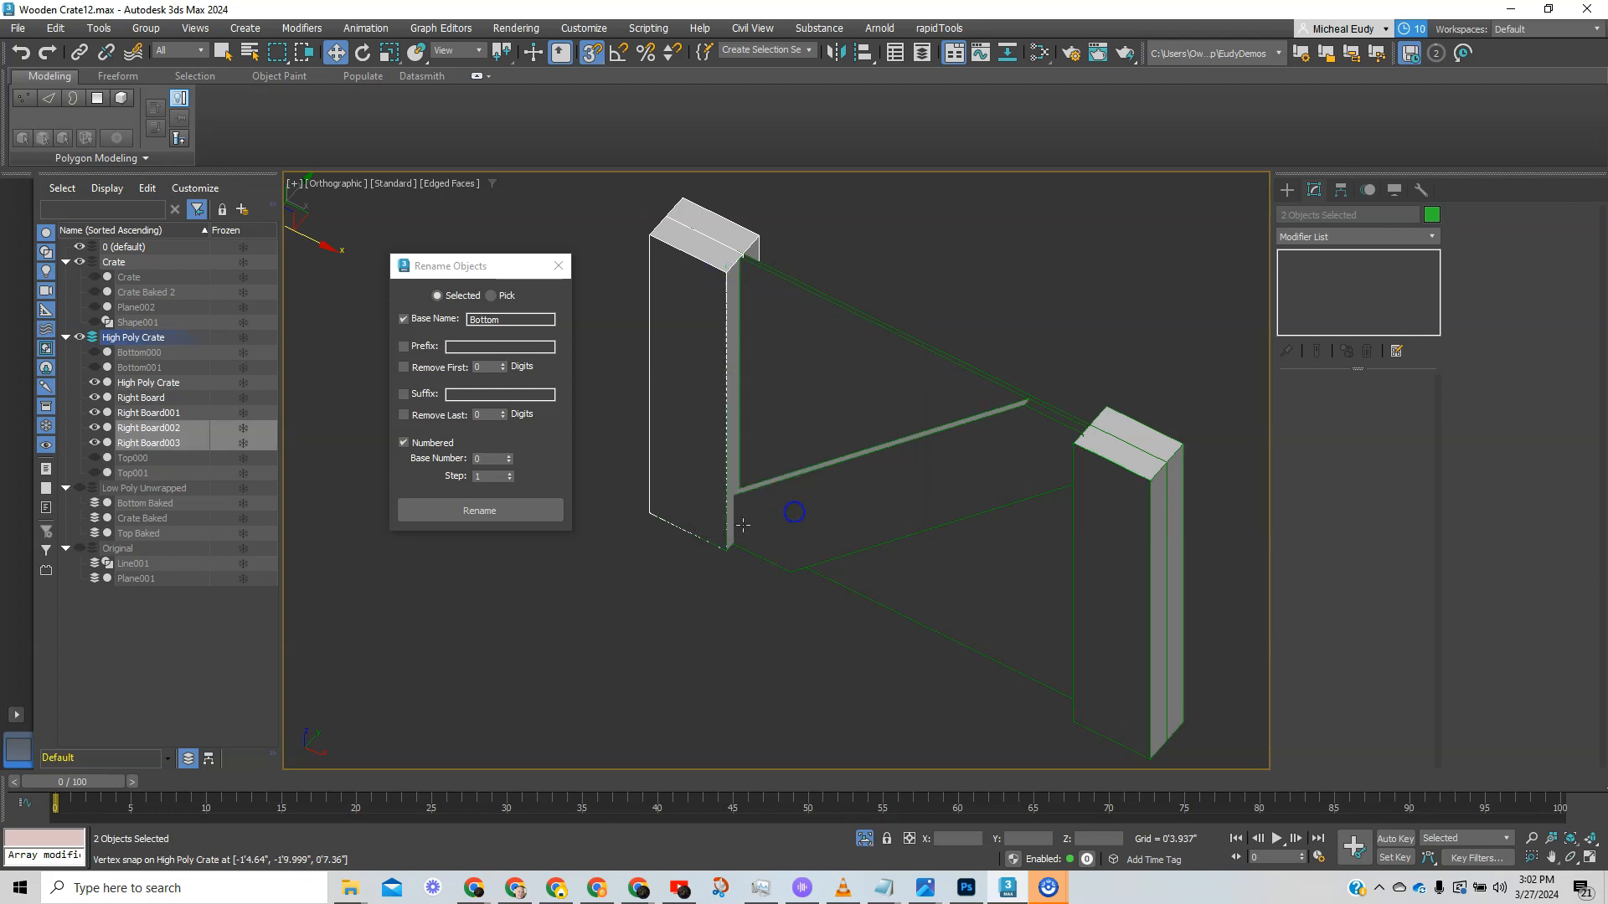
- Rename the two copied left planks with the base name Left and numbering, then hide them
double_click(510, 320)
type("Left")
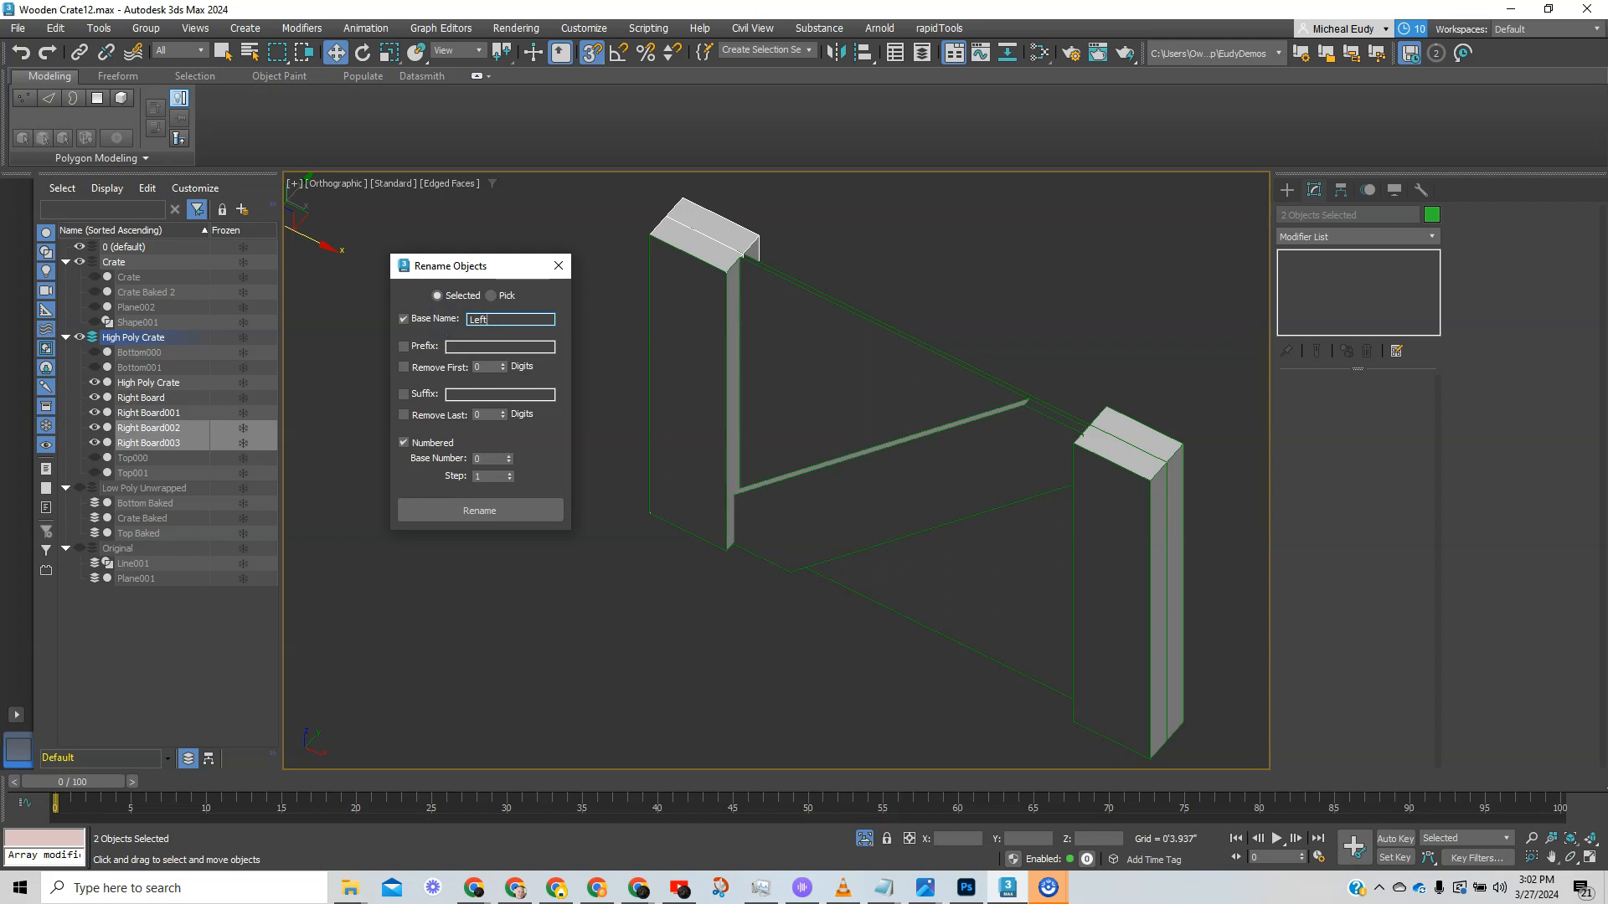
left_click(453, 512)
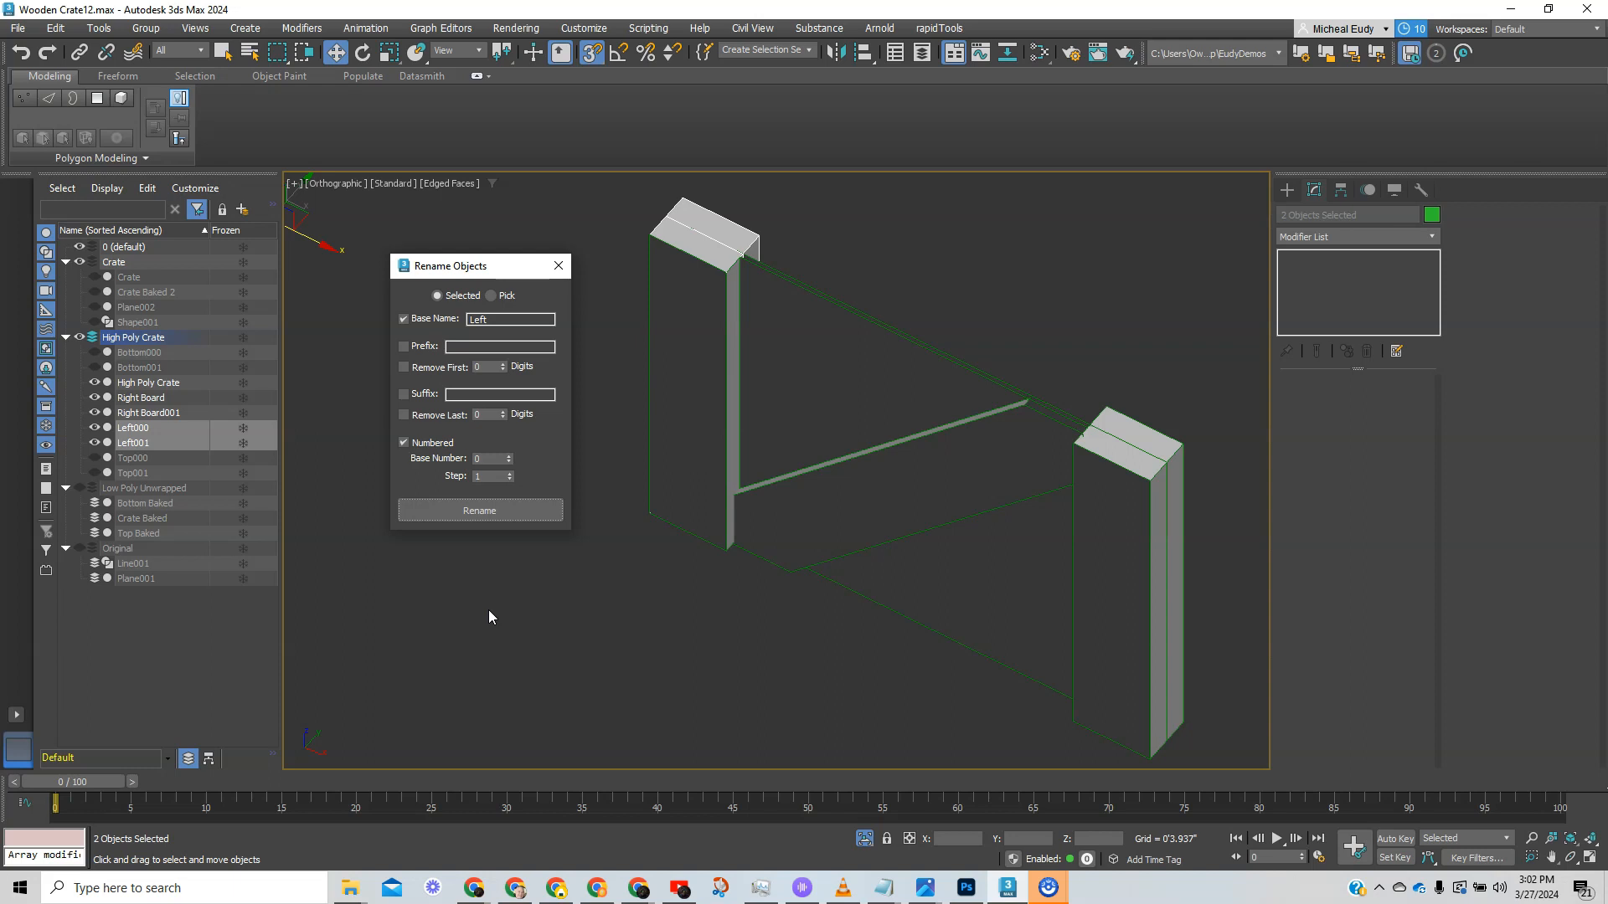
left_click(94, 428)
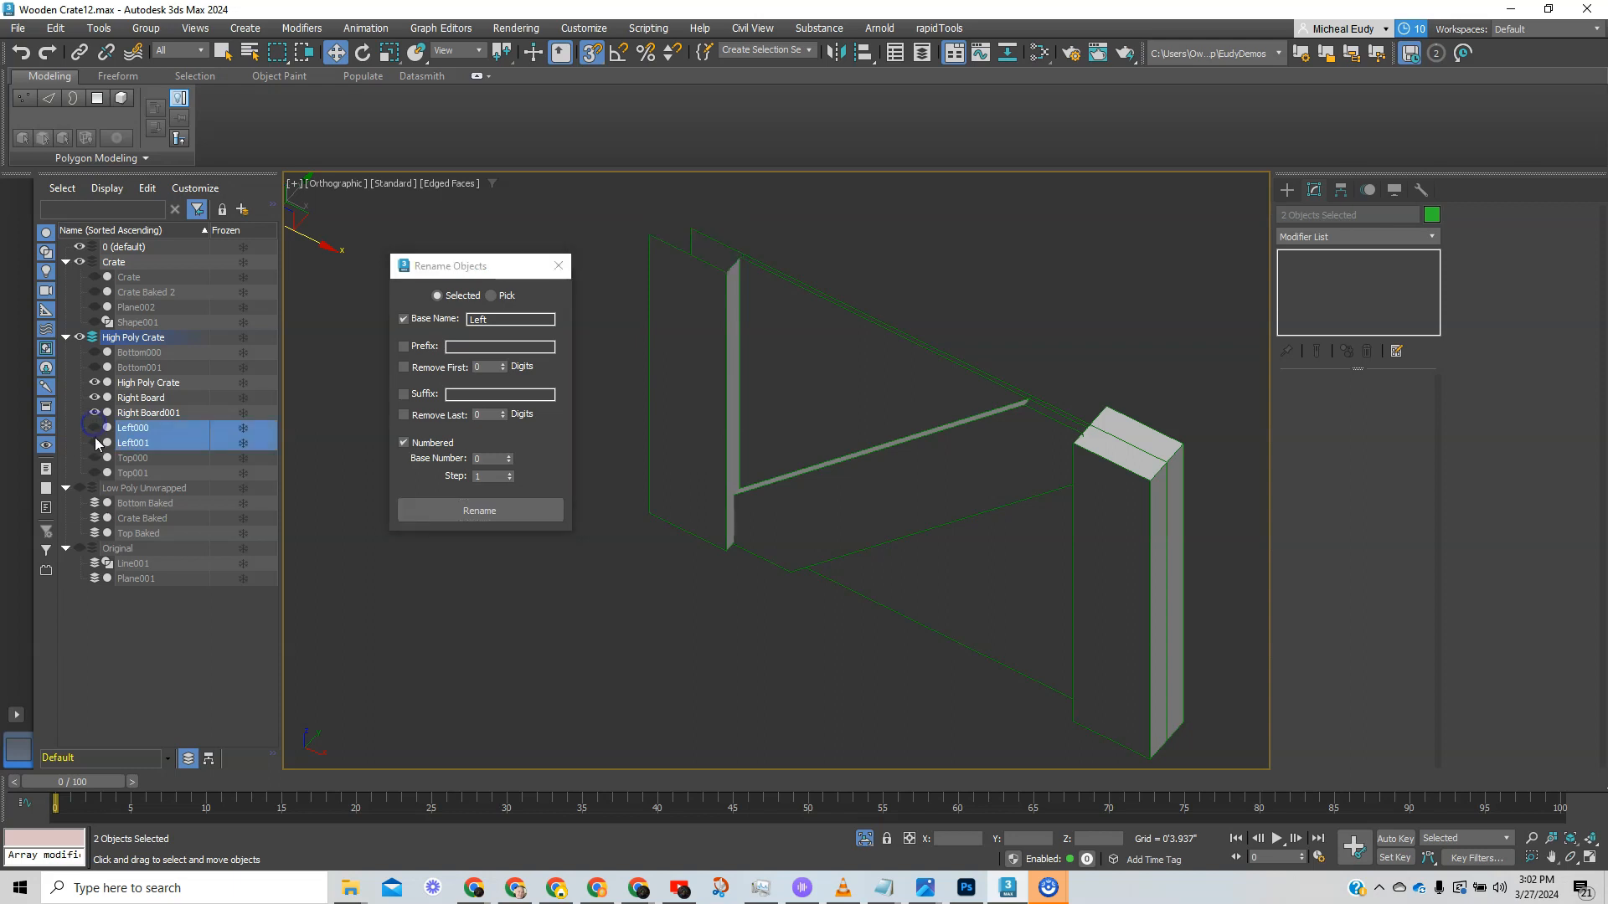
- Delete the original left vertical board's broad faces from the High Poly Crate mesh
left_click(629, 546)
left_click(861, 413)
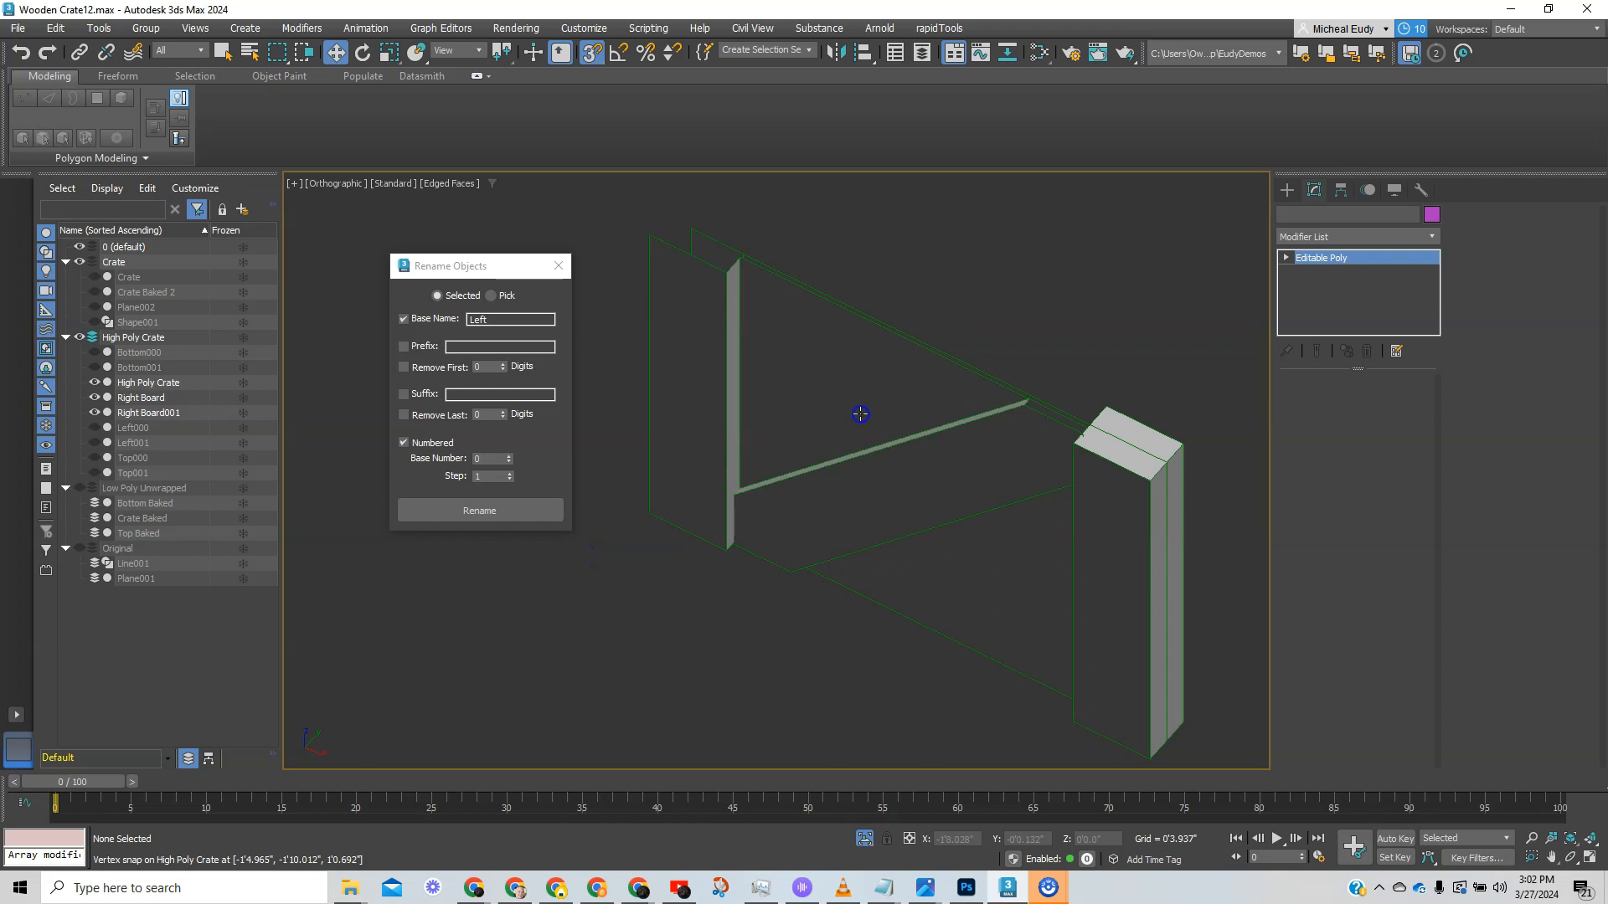
key("f")
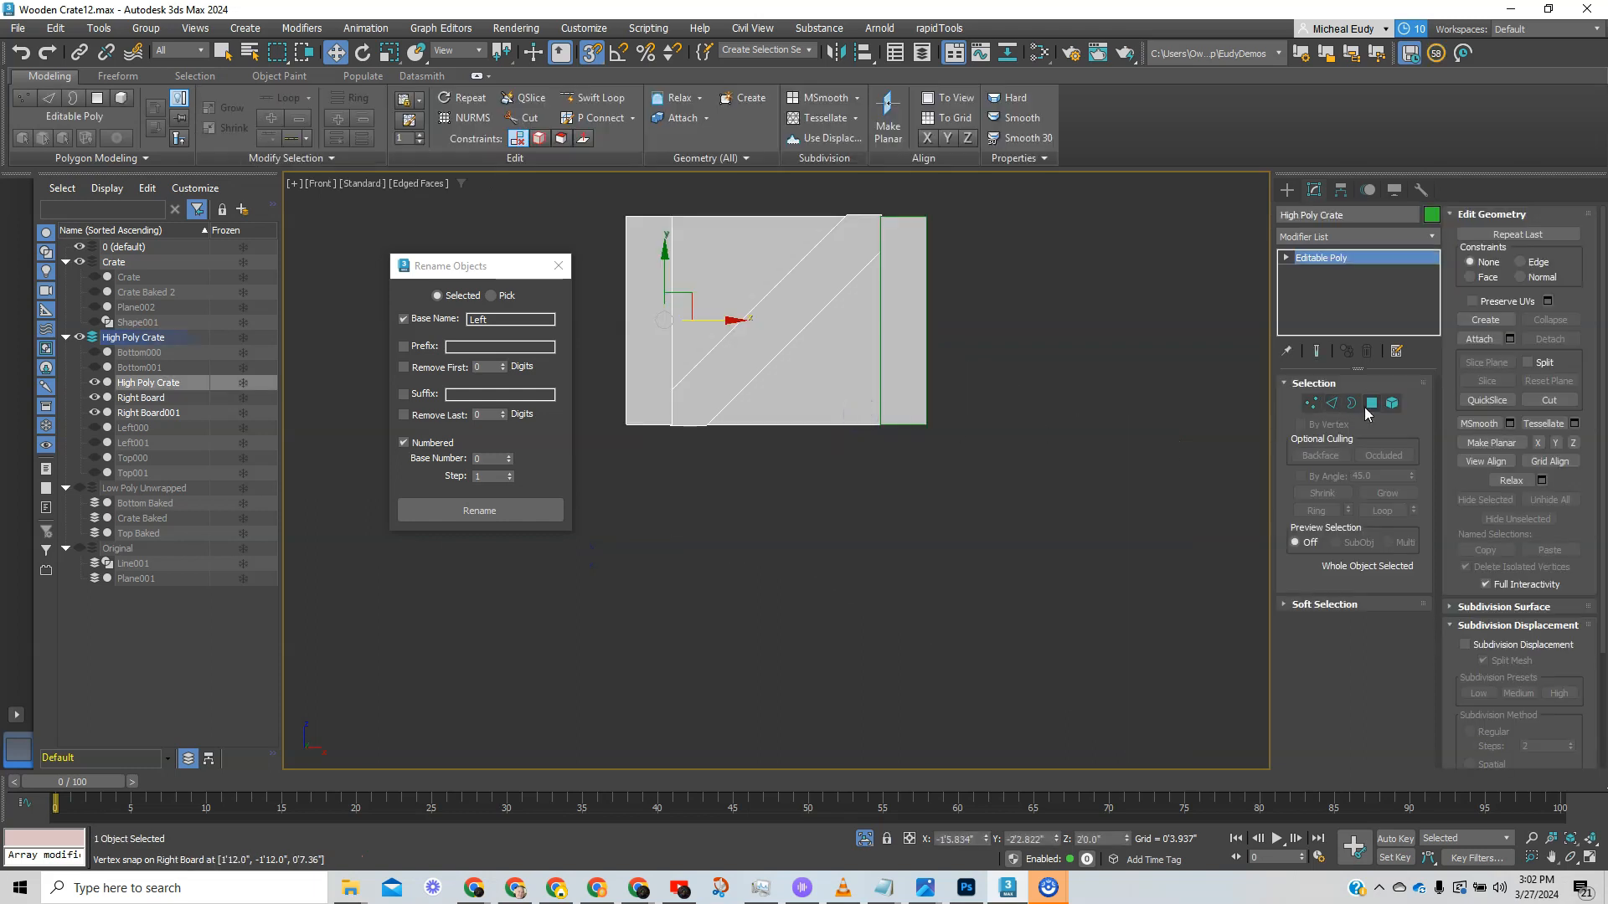
middle_click_drag(886, 480, 938, 560)
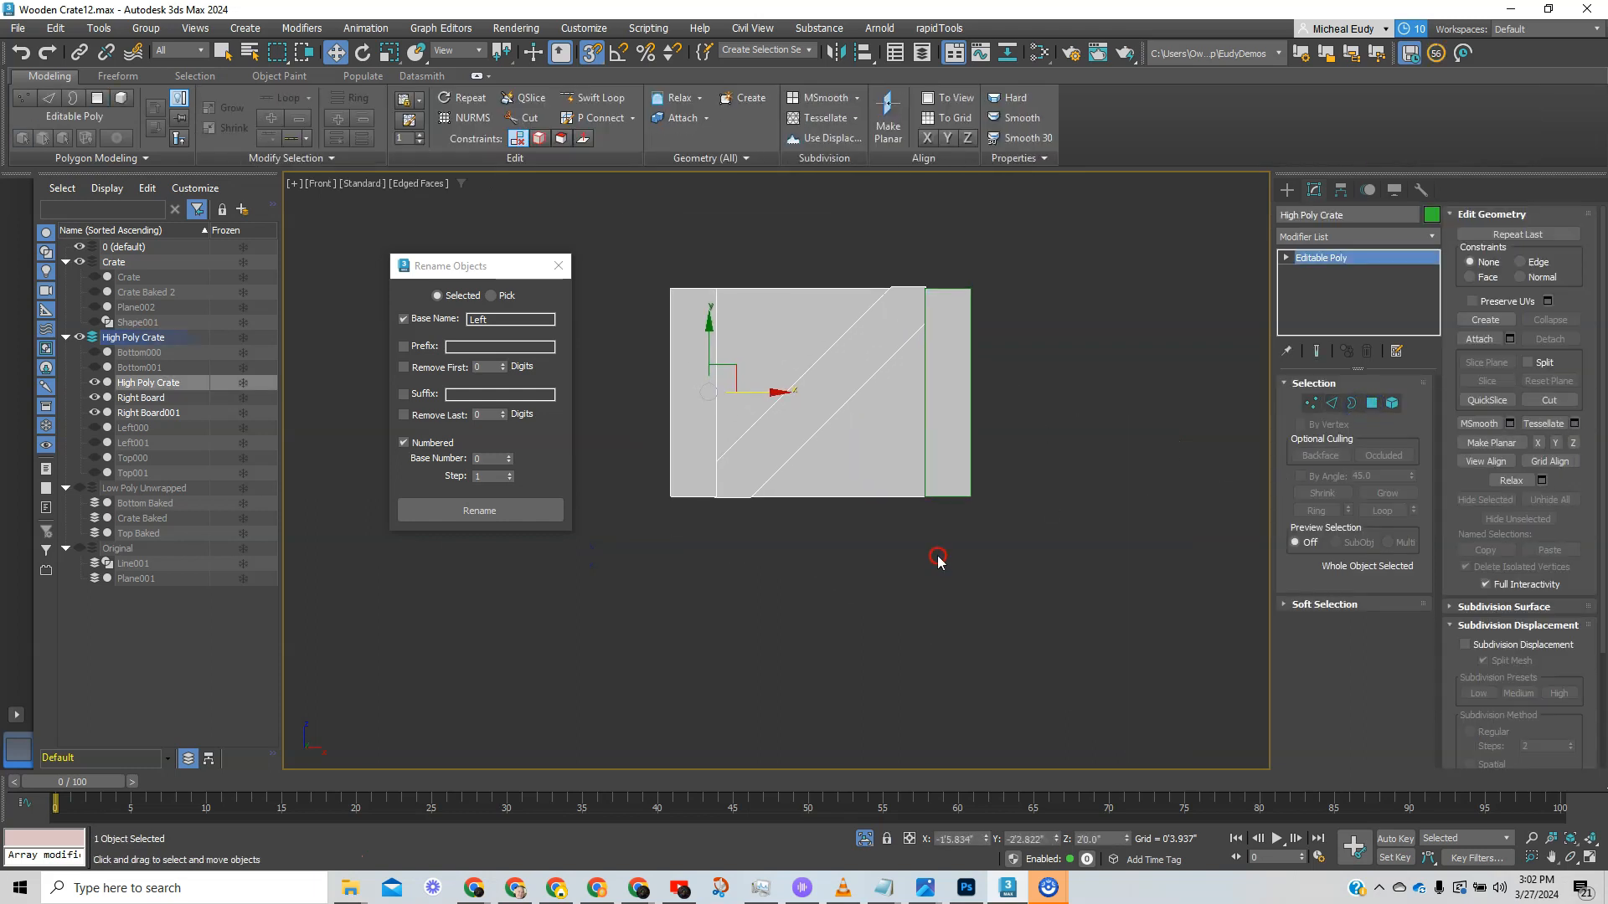
left_click_drag(634, 286, 725, 503)
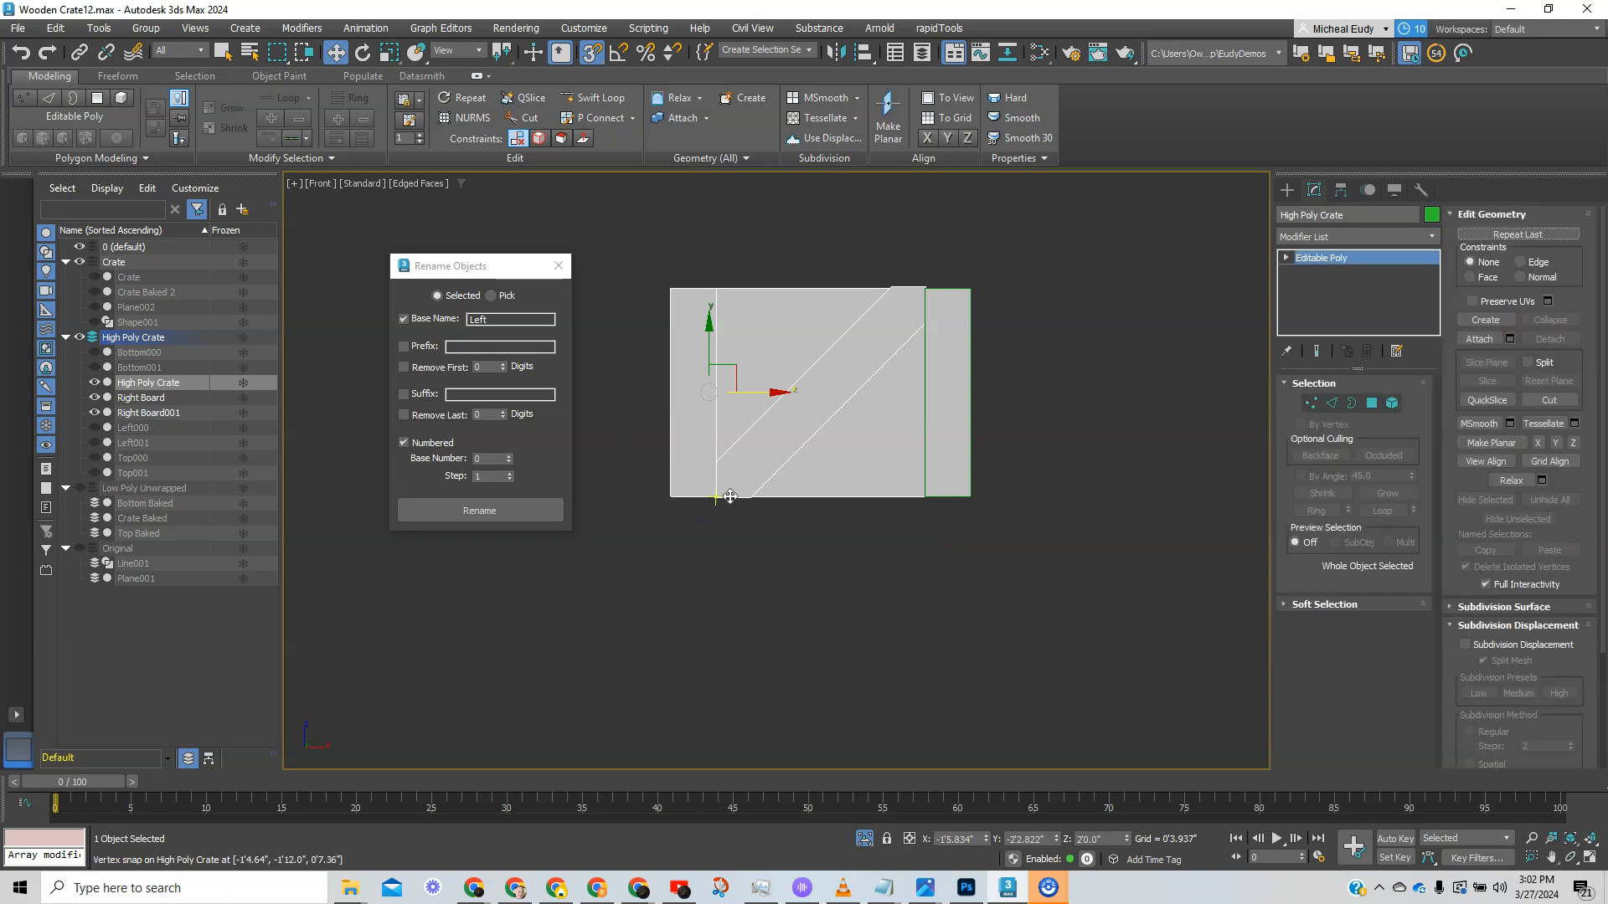
left_click(1372, 402)
left_click_drag(611, 243, 693, 517)
middle_click_drag(737, 445, 667, 508, "alt")
key("Delete")
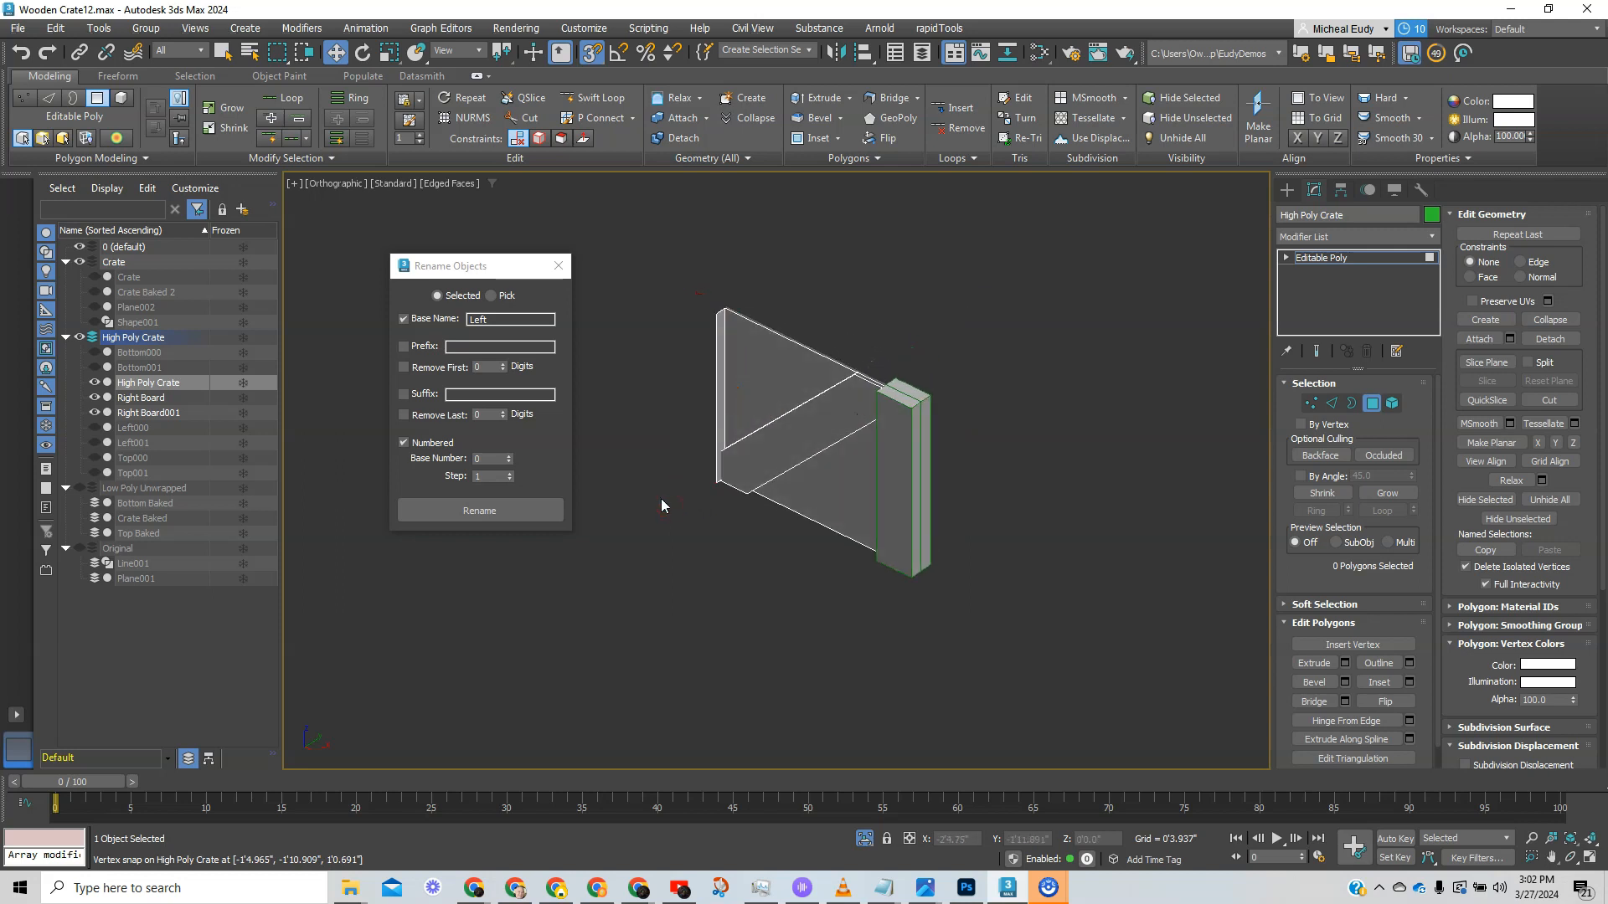
- Delete the leftover narrow side face of the original left vertical board from the High Poly Crate mesh
left_click(721, 401)
key("Delete")
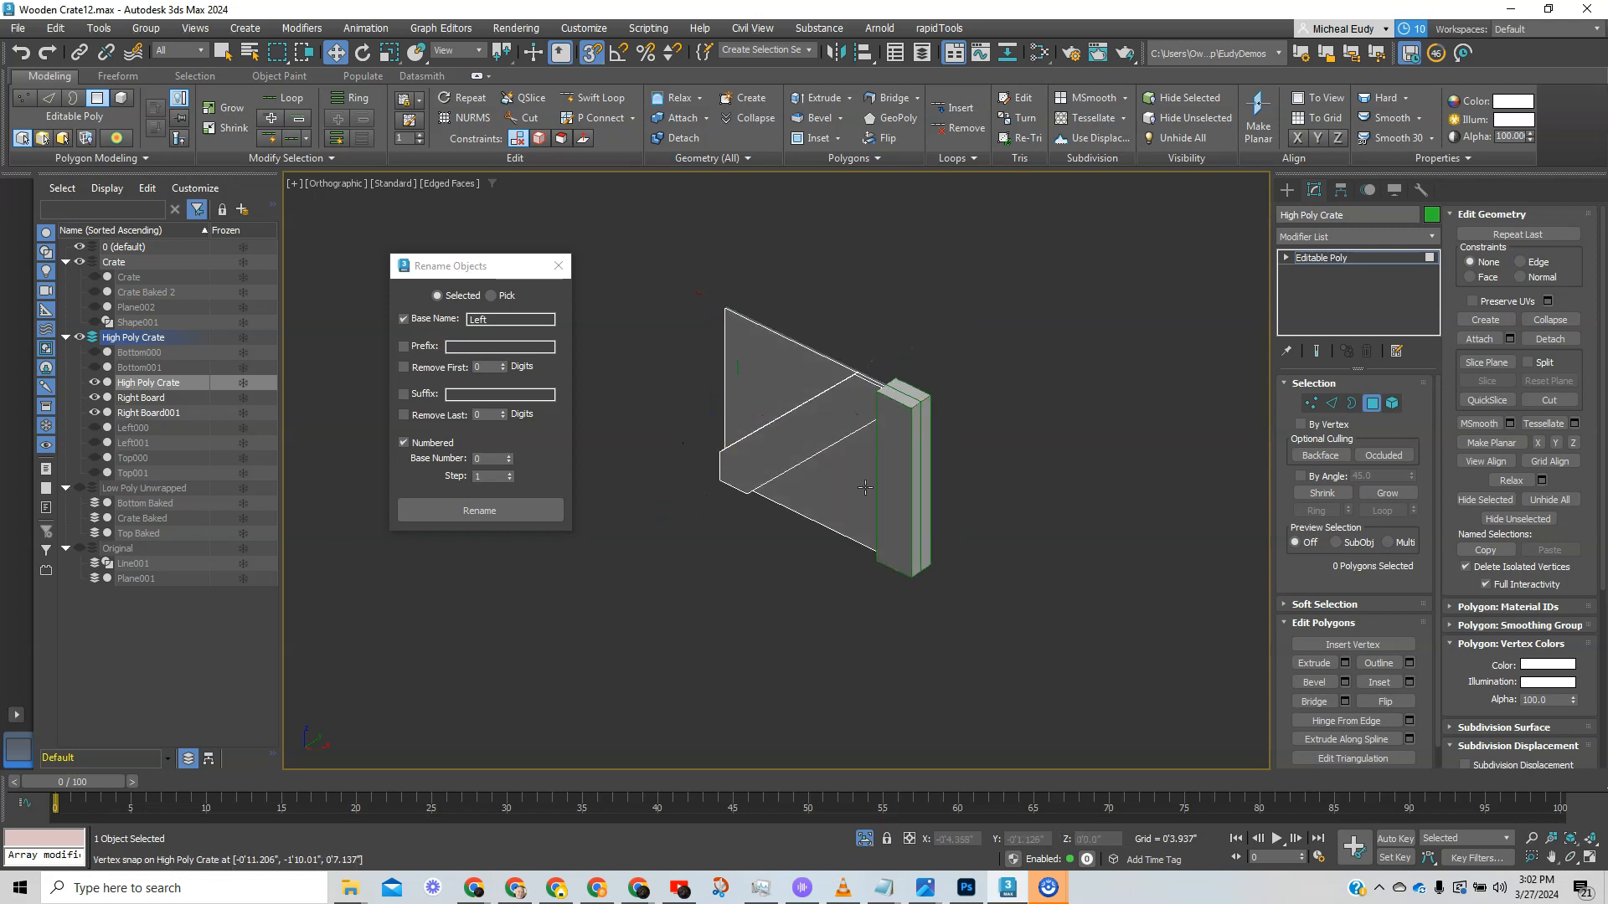
middle_click_drag(842, 498, 875, 536, "alt")
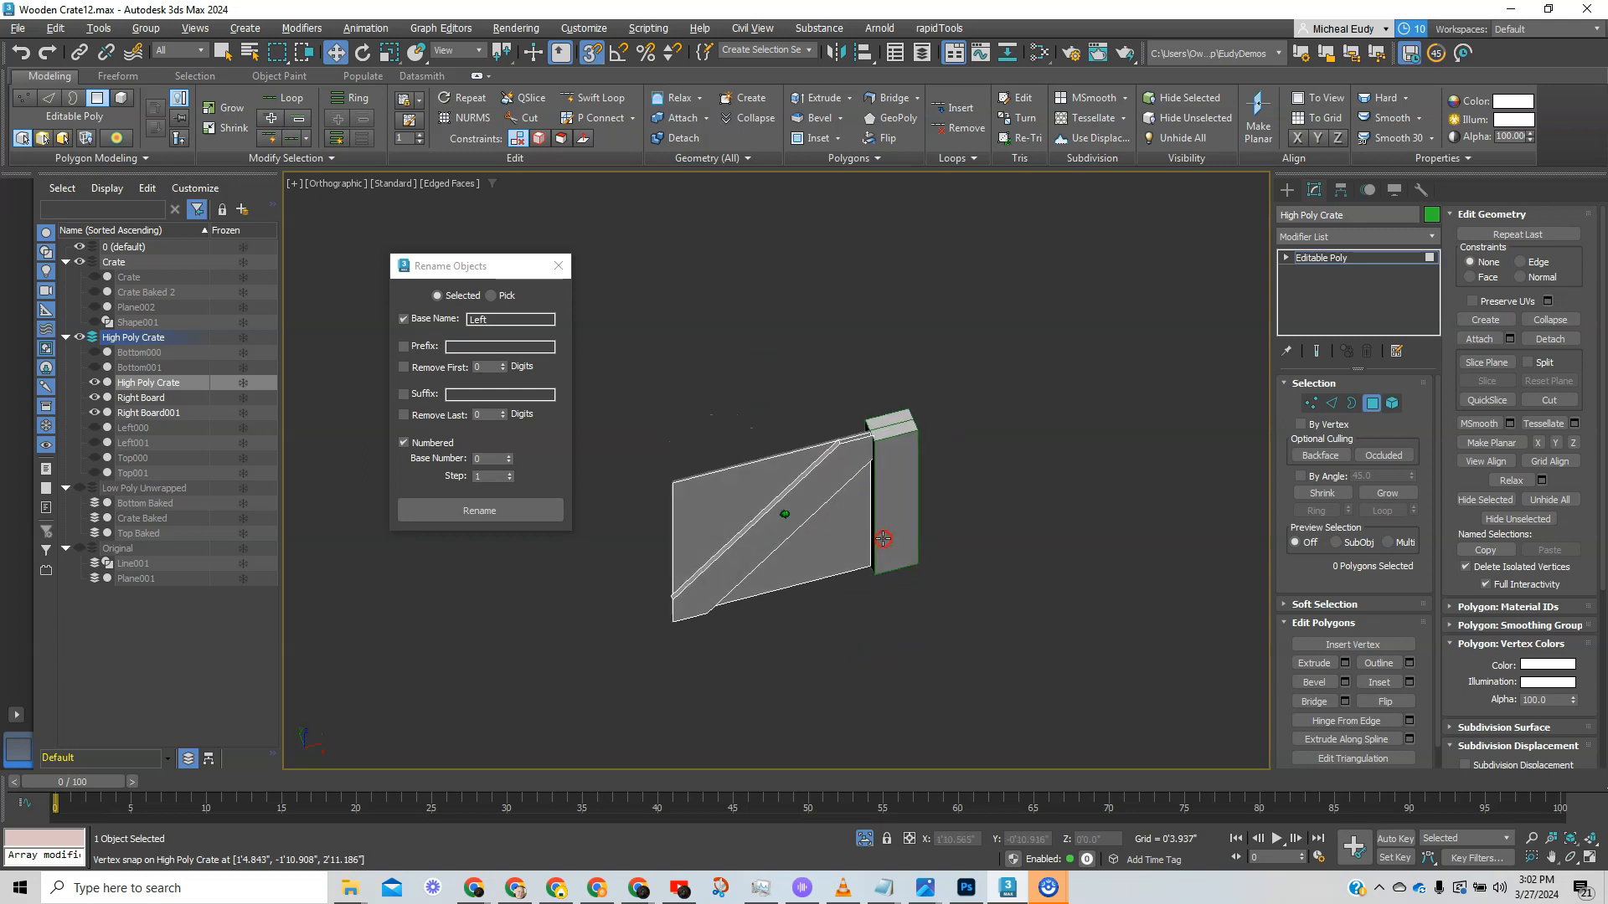
- Detach the diagonal brace element from High Poly Crate as a separate object and check it with the crate mesh hidden
left_click(1393, 405)
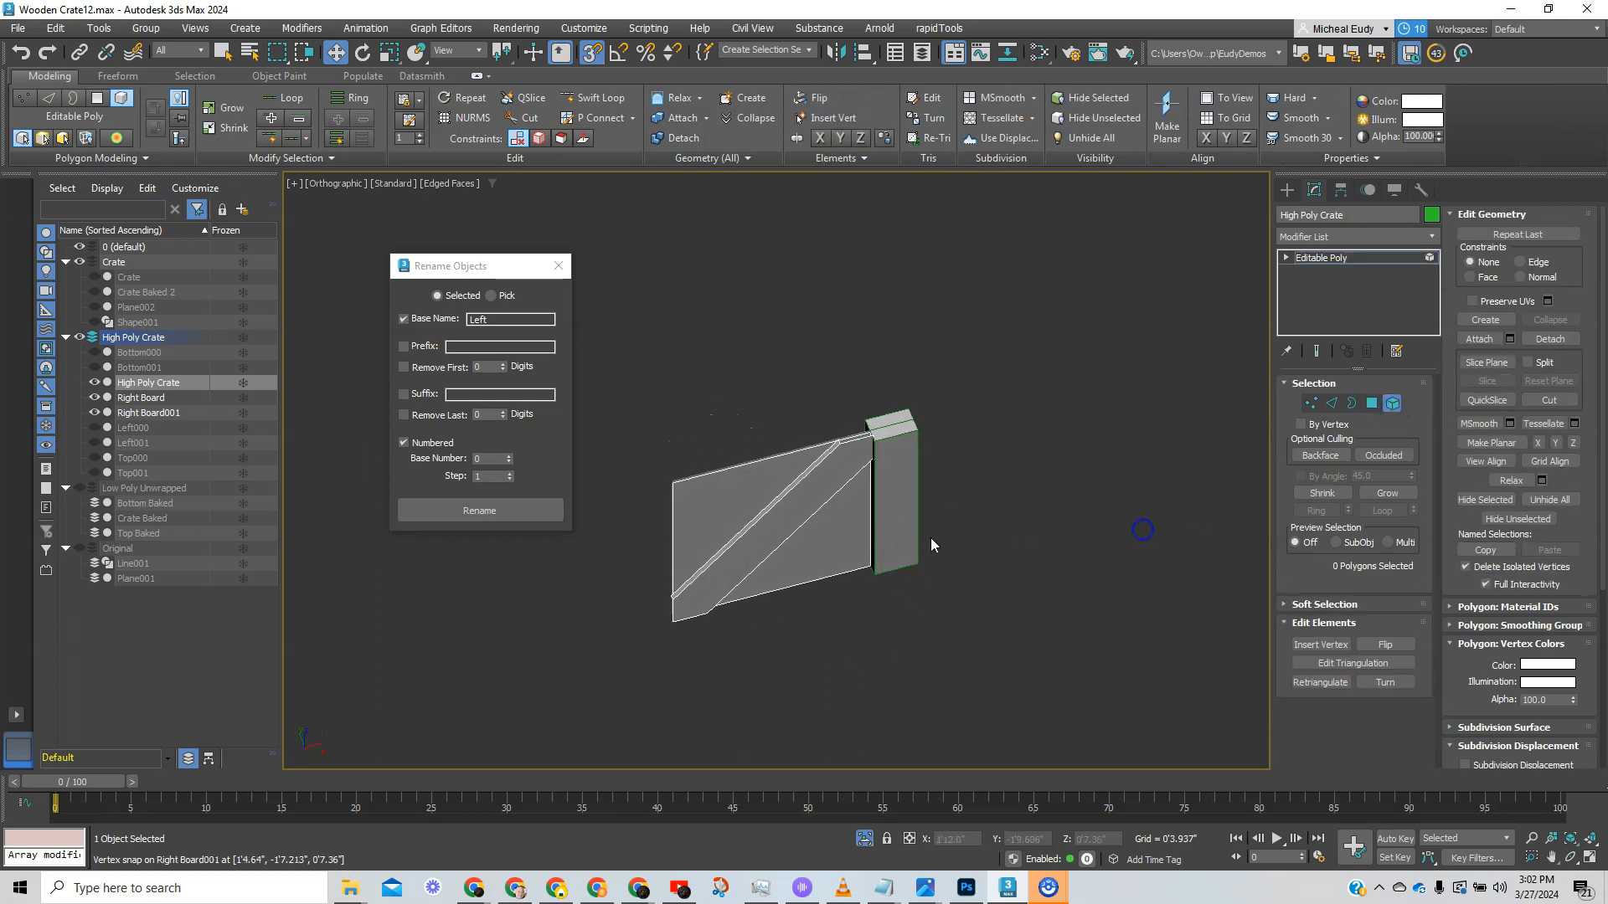
left_click(816, 509)
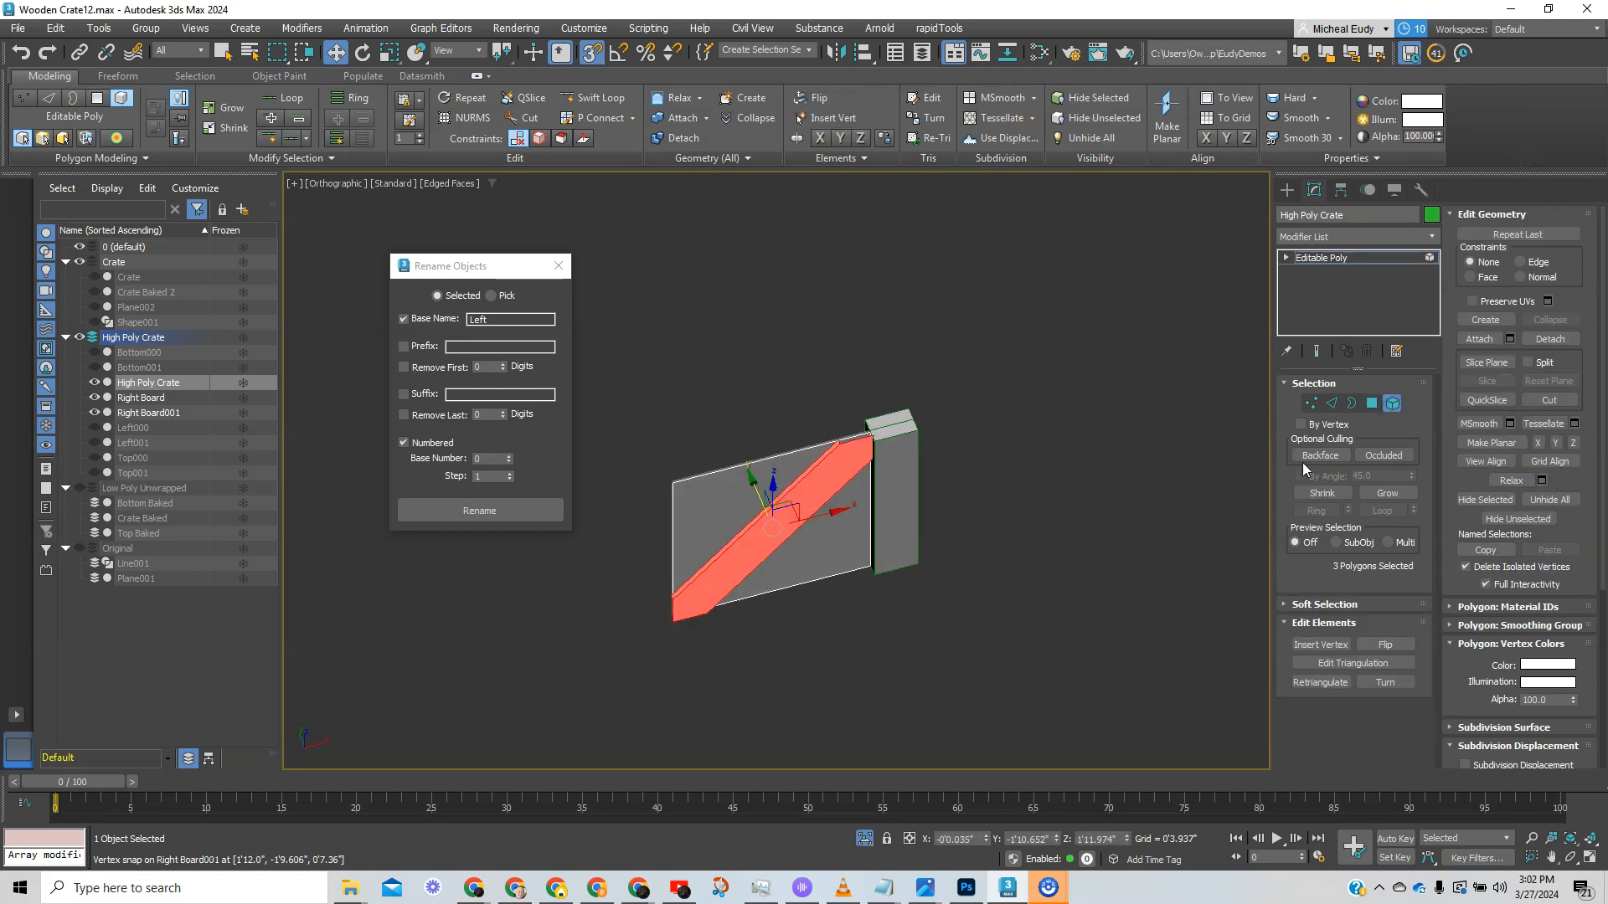
left_click(1545, 340)
left_click(858, 471)
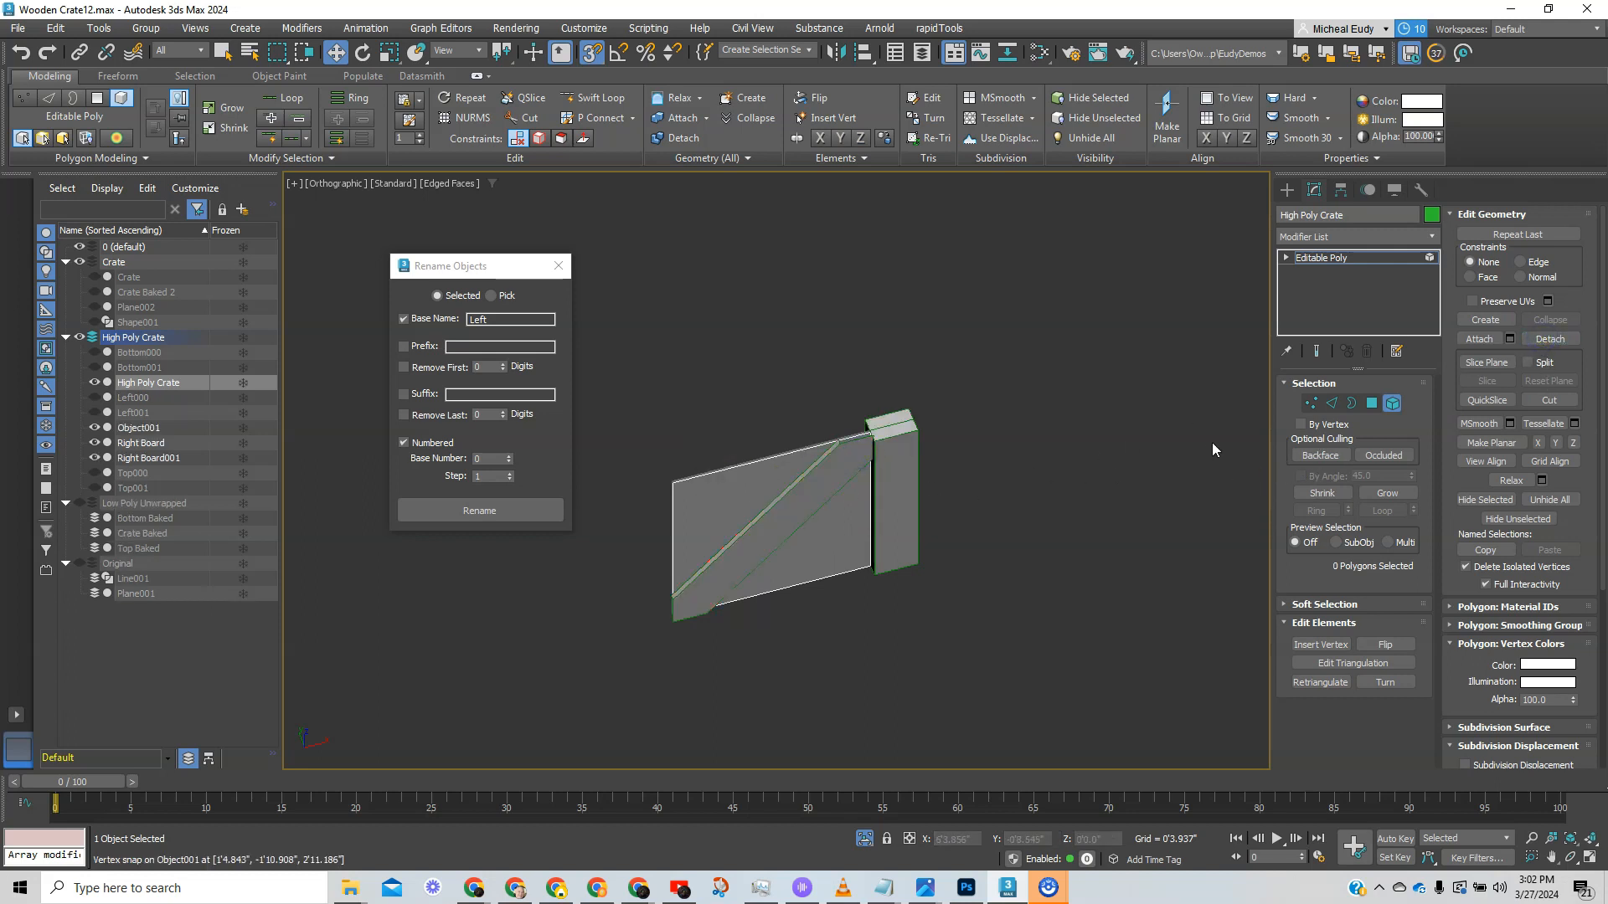
left_click(94, 382)
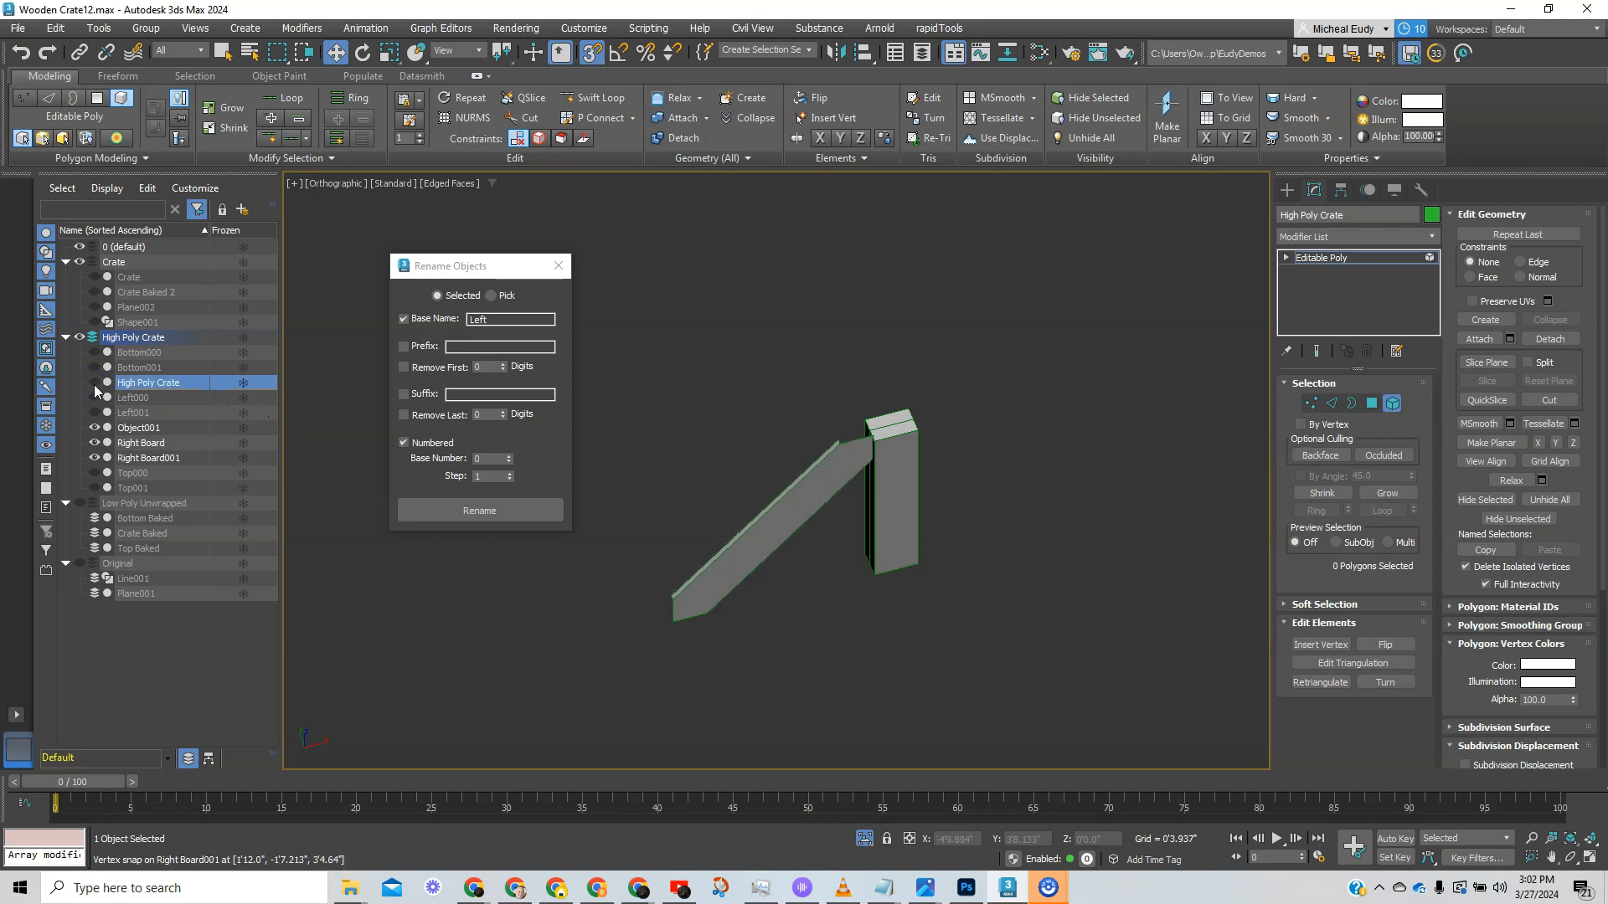
left_click(94, 382)
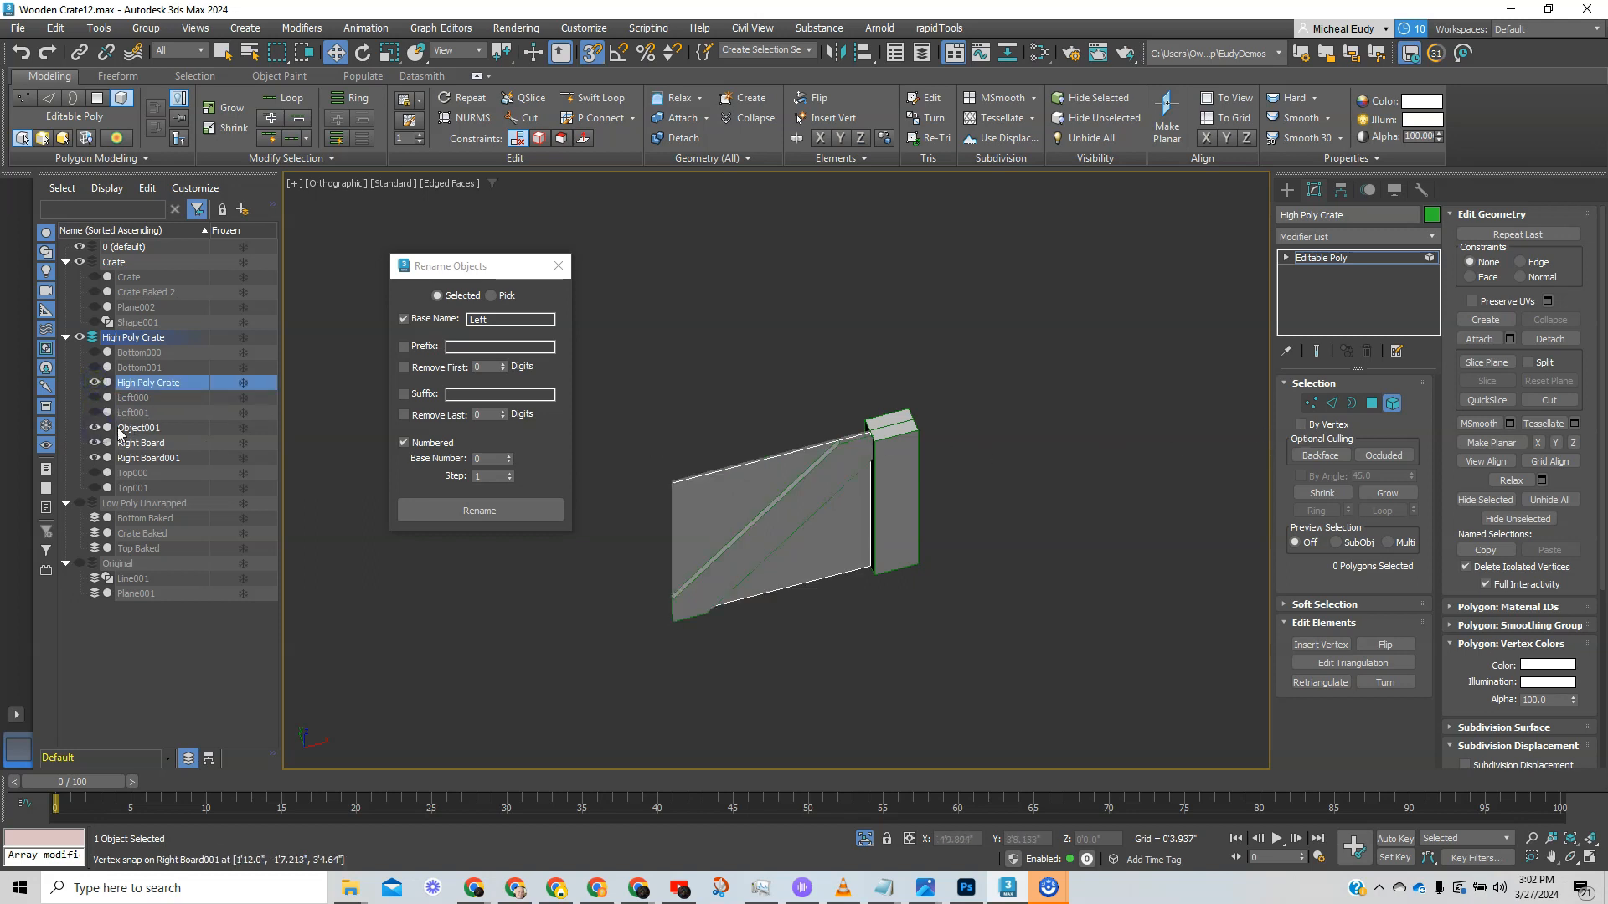
- Rename the detached diagonal brace as Cross Brace, and hide it together with both right planks
left_click(130, 428)
left_click(190, 429)
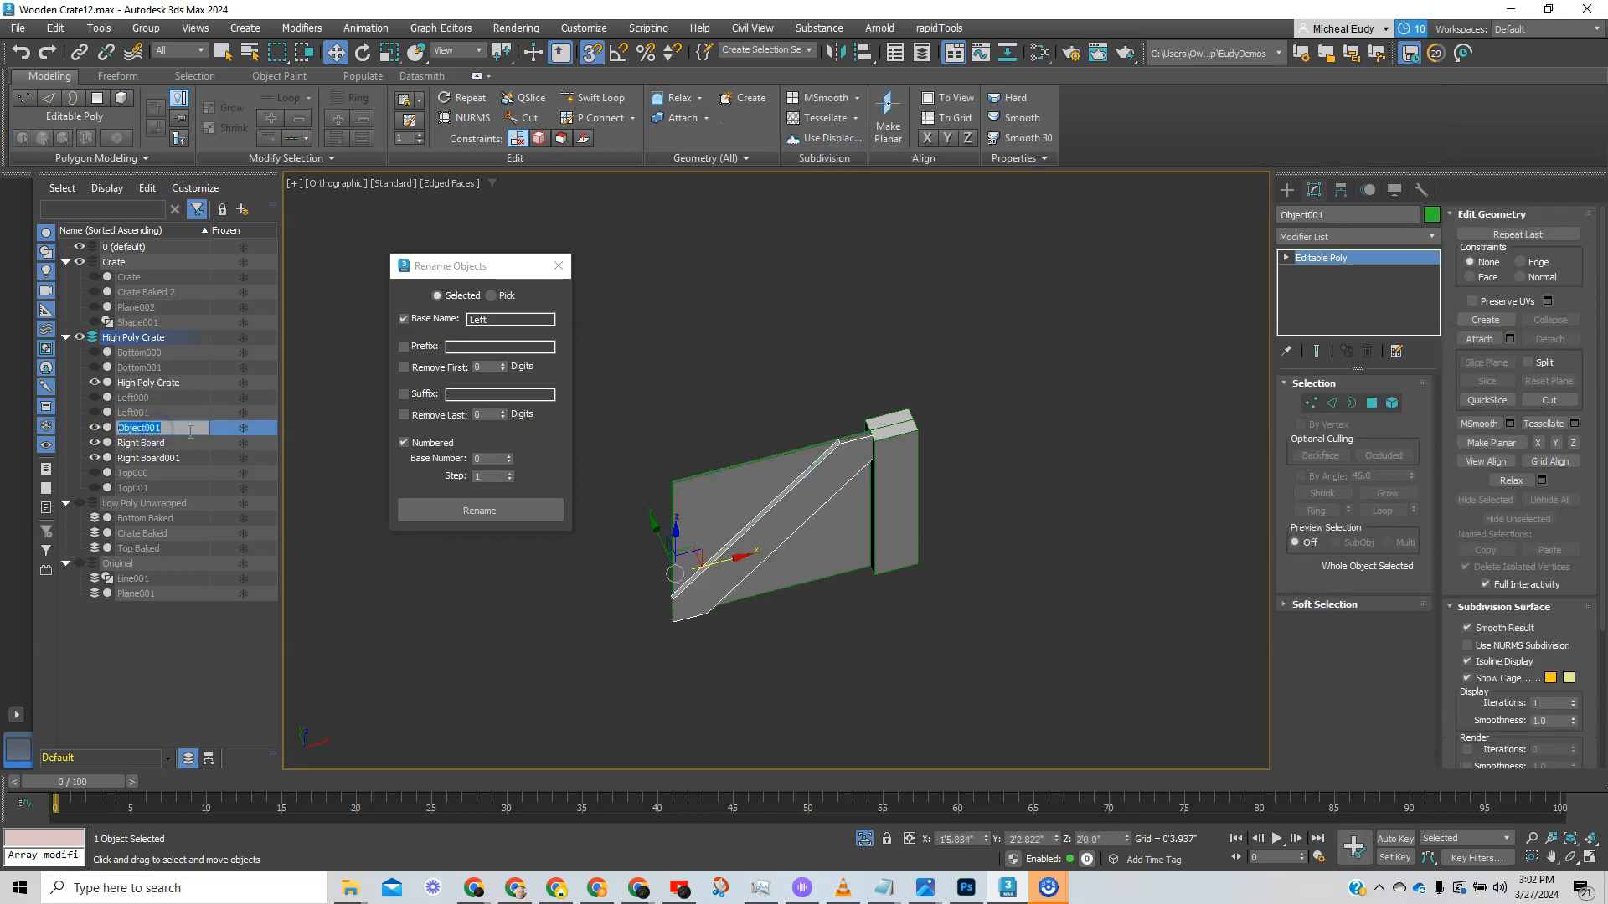
type("Cross Brace")
key("Return")
left_click(95, 428)
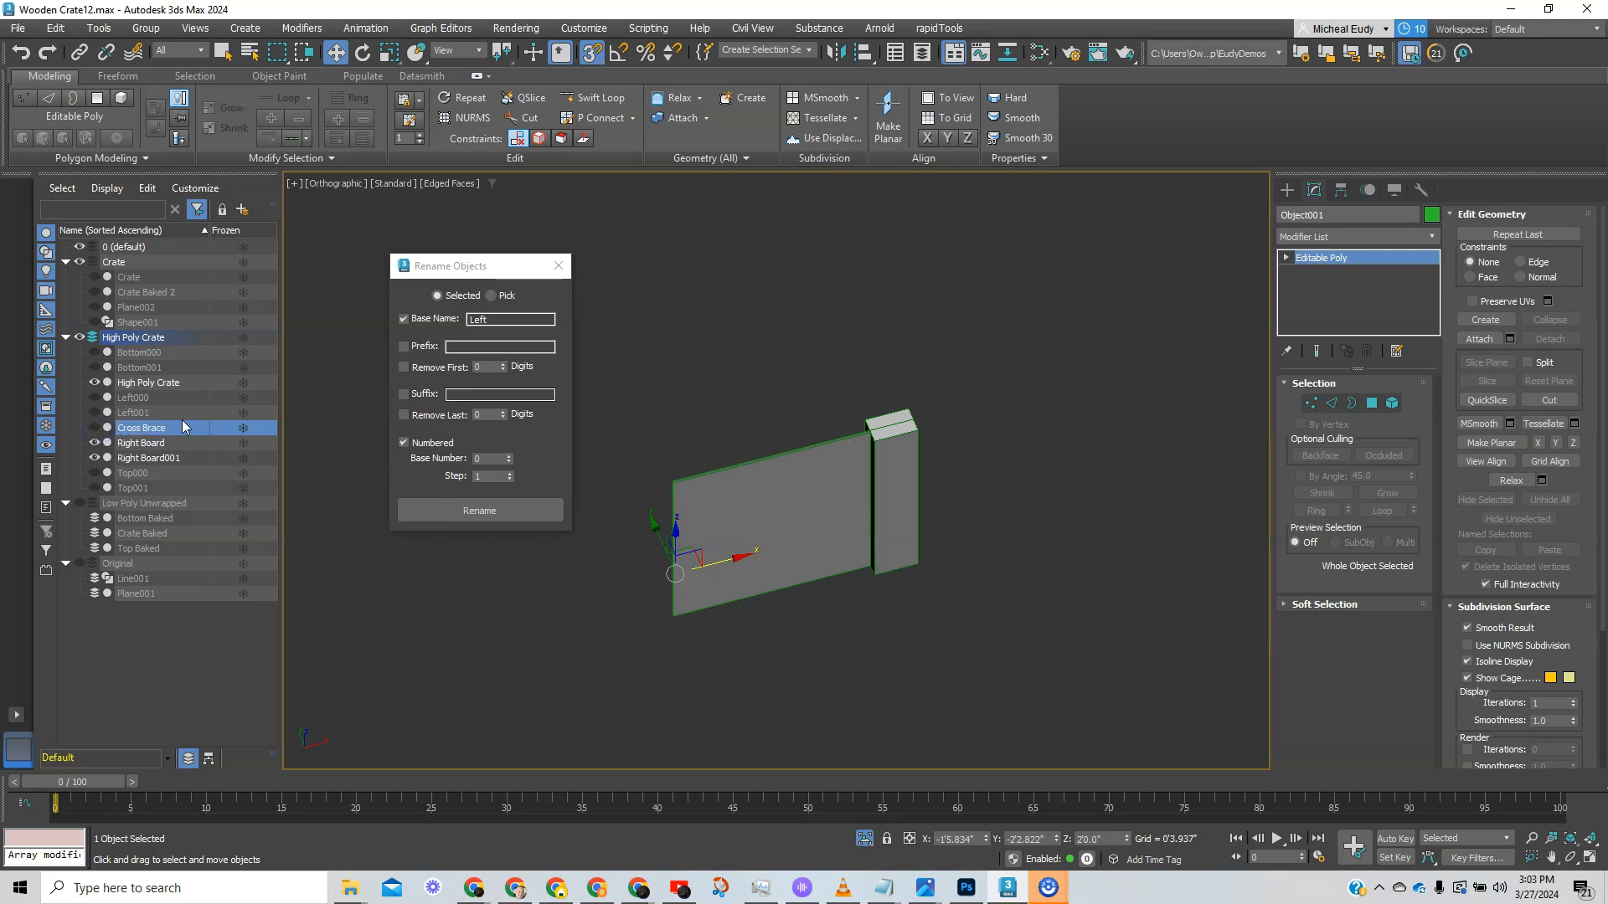
left_click(95, 443)
left_click(94, 459)
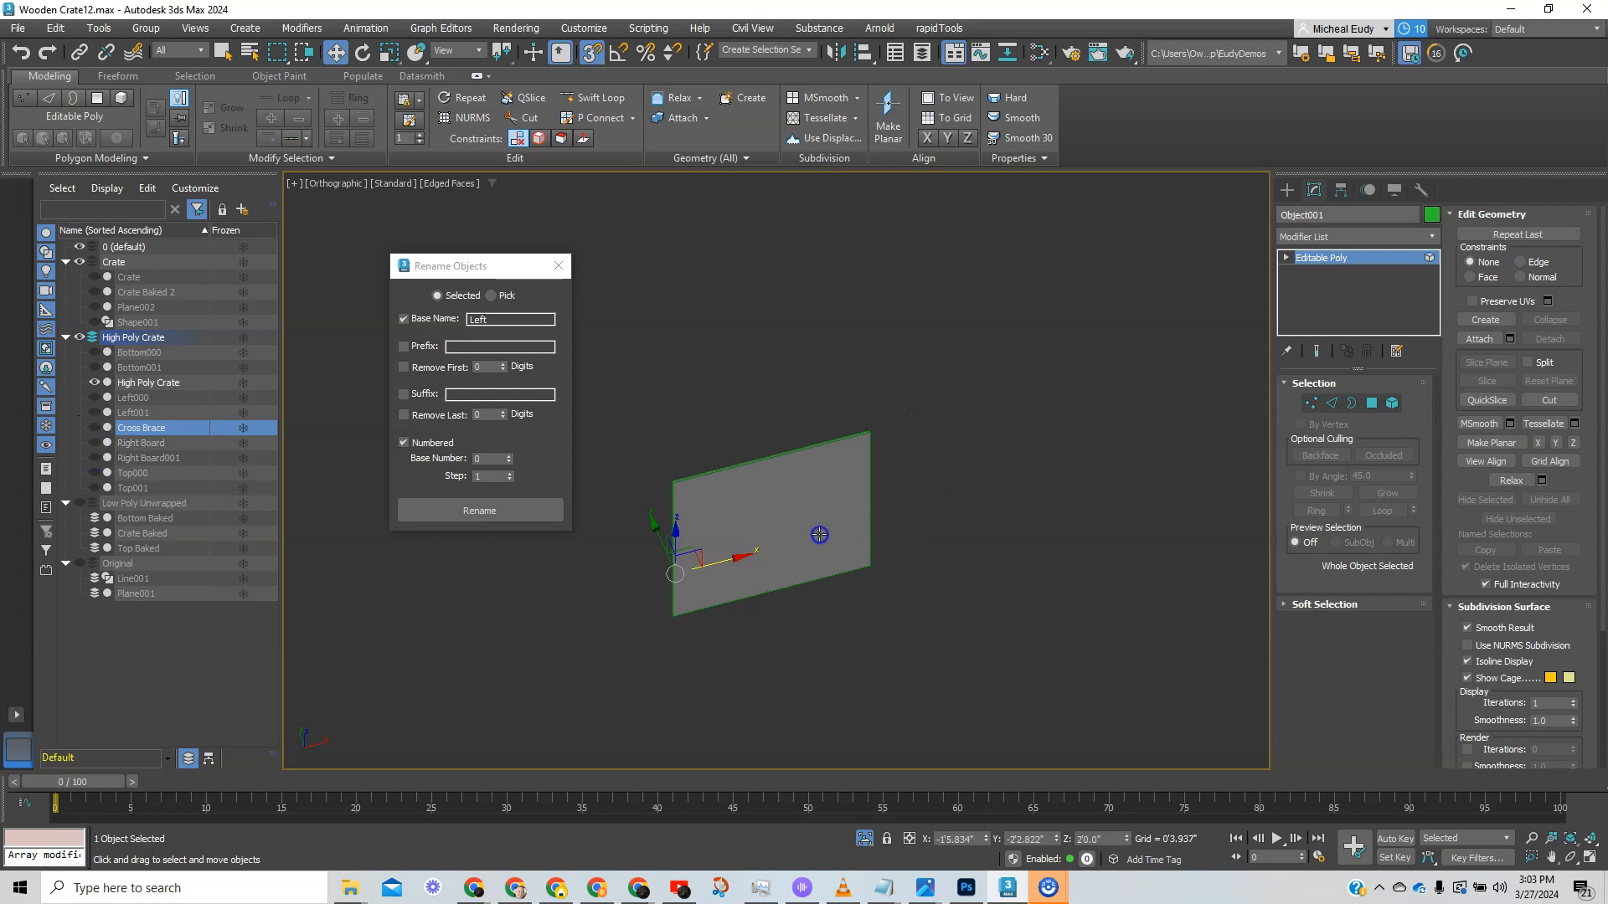
- Delete the inner of the two parallel flat panel elements in the High Poly Crate mesh
left_click(840, 510)
key("5")
middle_click_drag(829, 509, 767, 400, "alt")
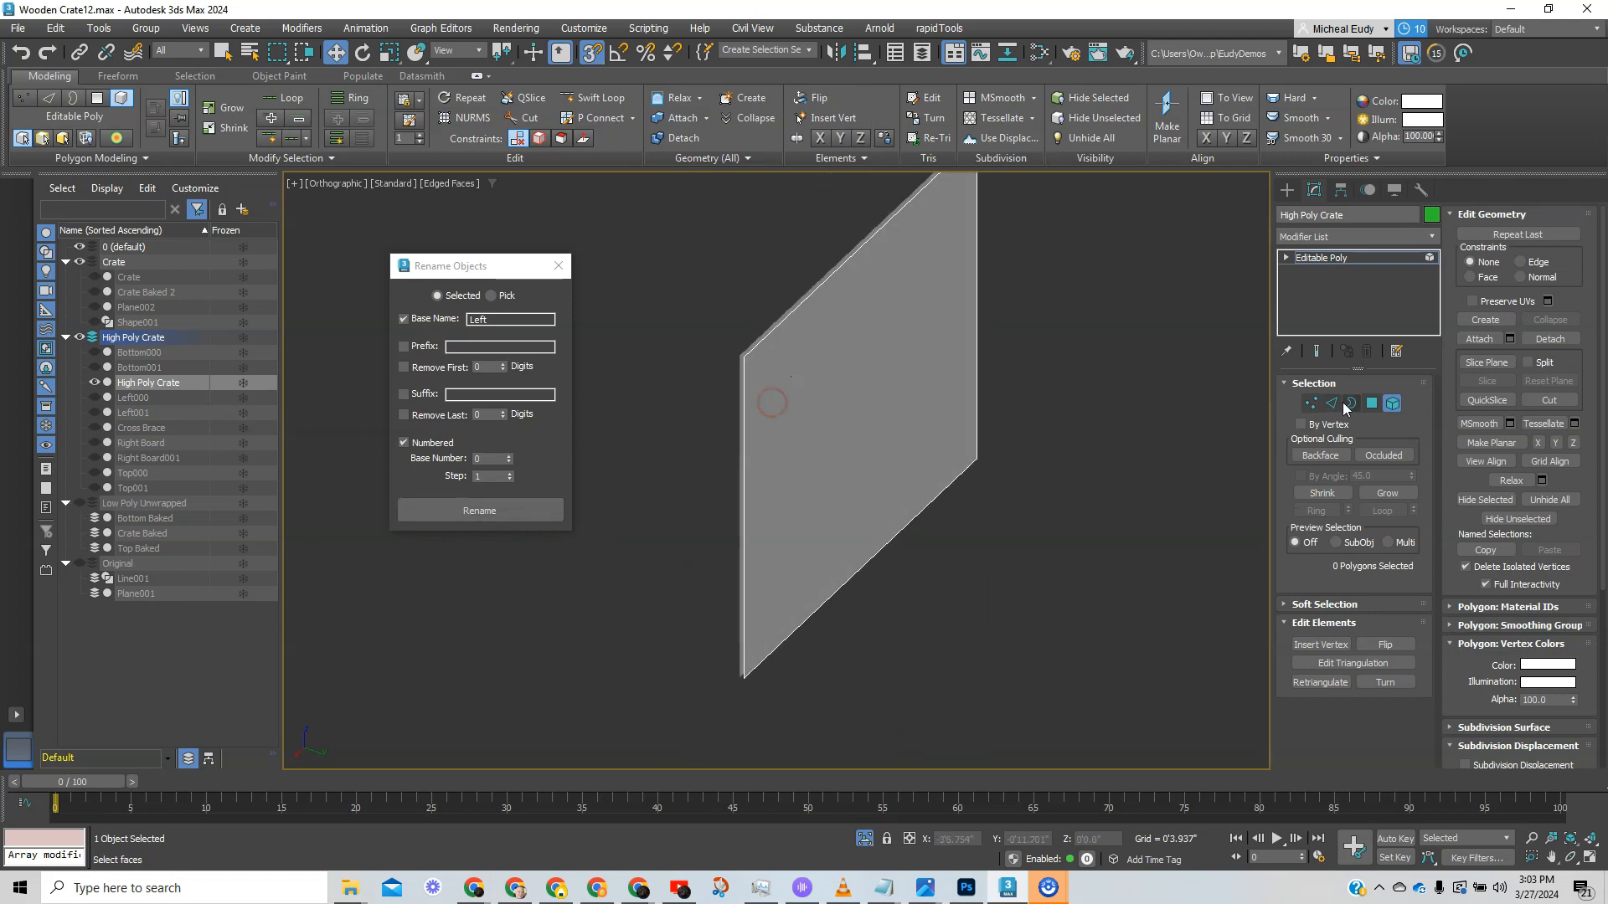
left_click(842, 394)
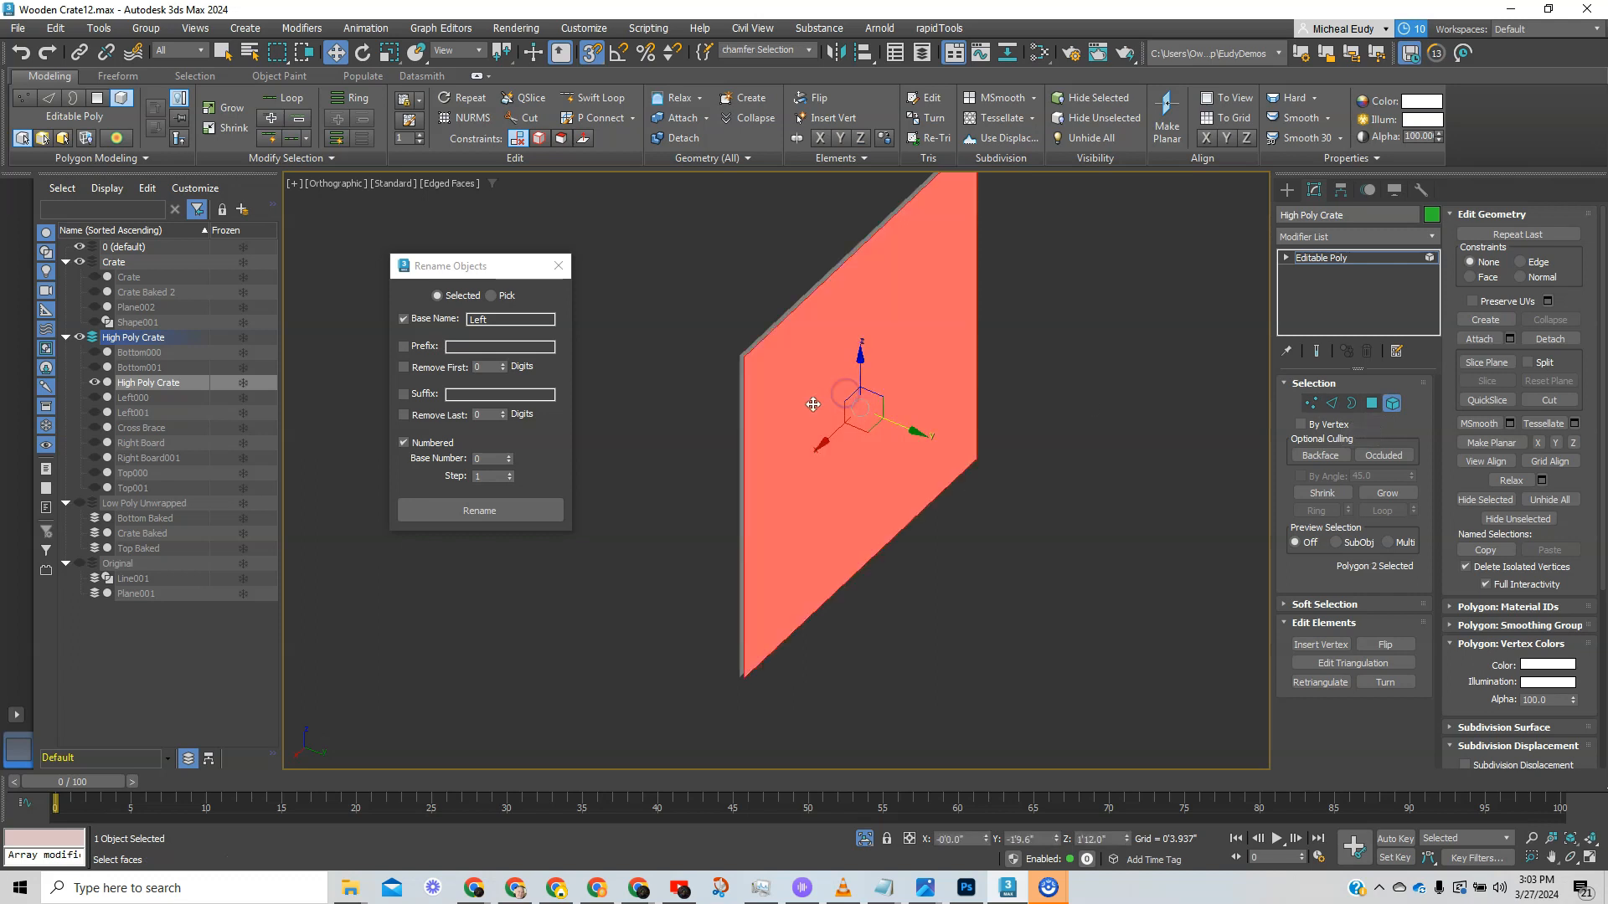
key("Delete")
mouse_move(815, 459)
middle_mouse_down("alt")
mouse_move(804, 502)
mouse_move(782, 484)
mouse_move(908, 492)
middle_mouse_up("alt")
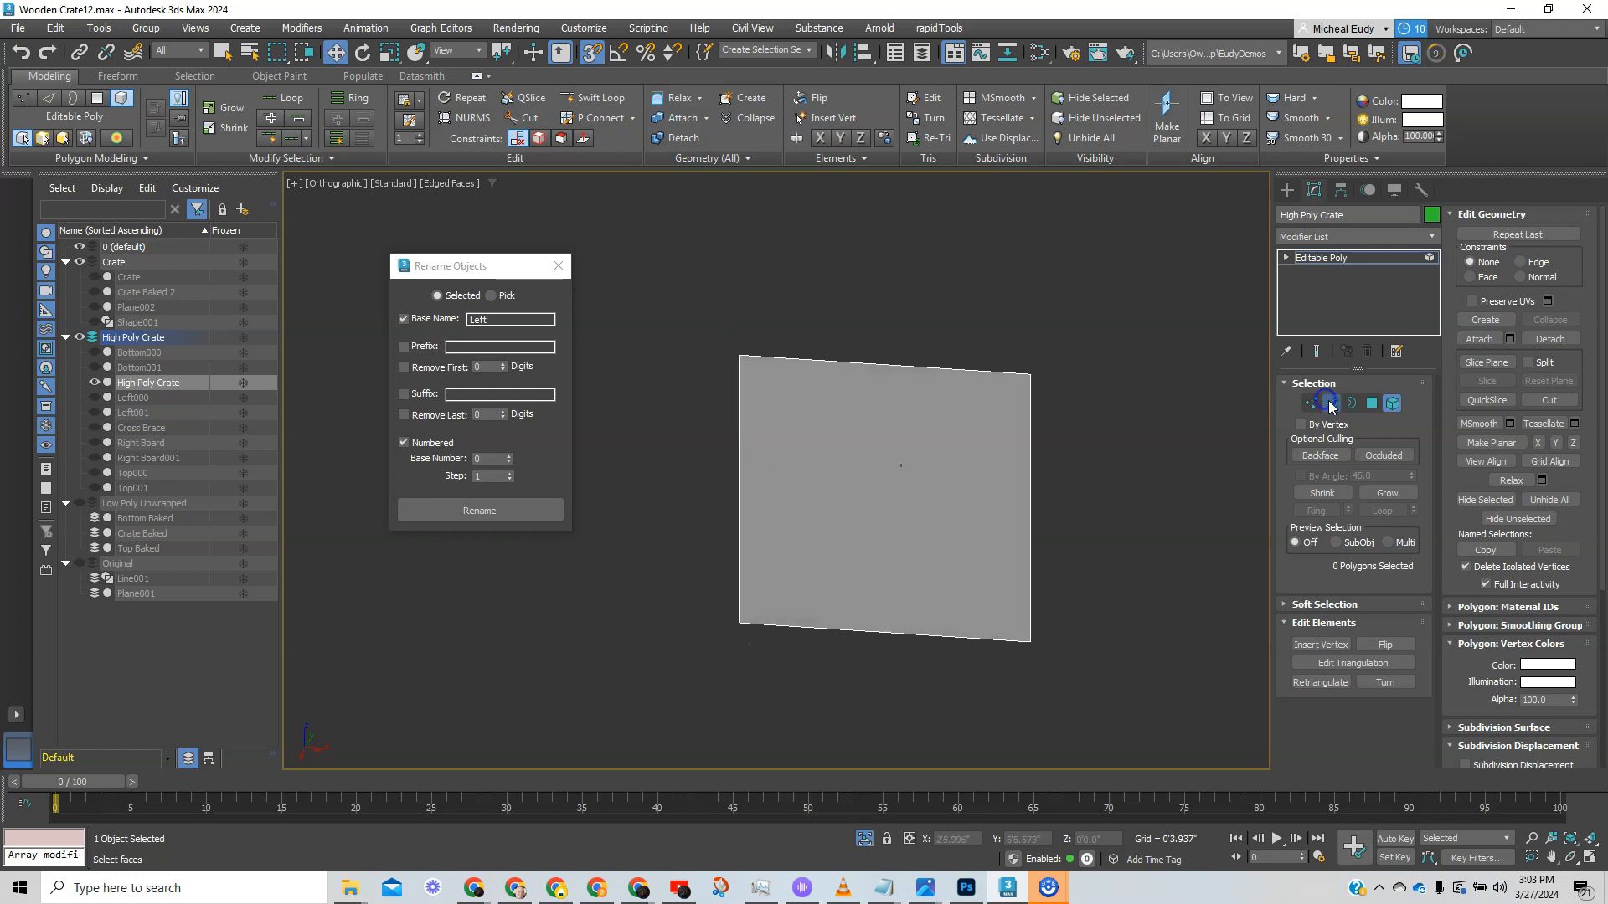
- Connect the panel's top and bottom edges with 5 segments to divide it into equal vertical planks
left_click(1331, 404)
key("f")
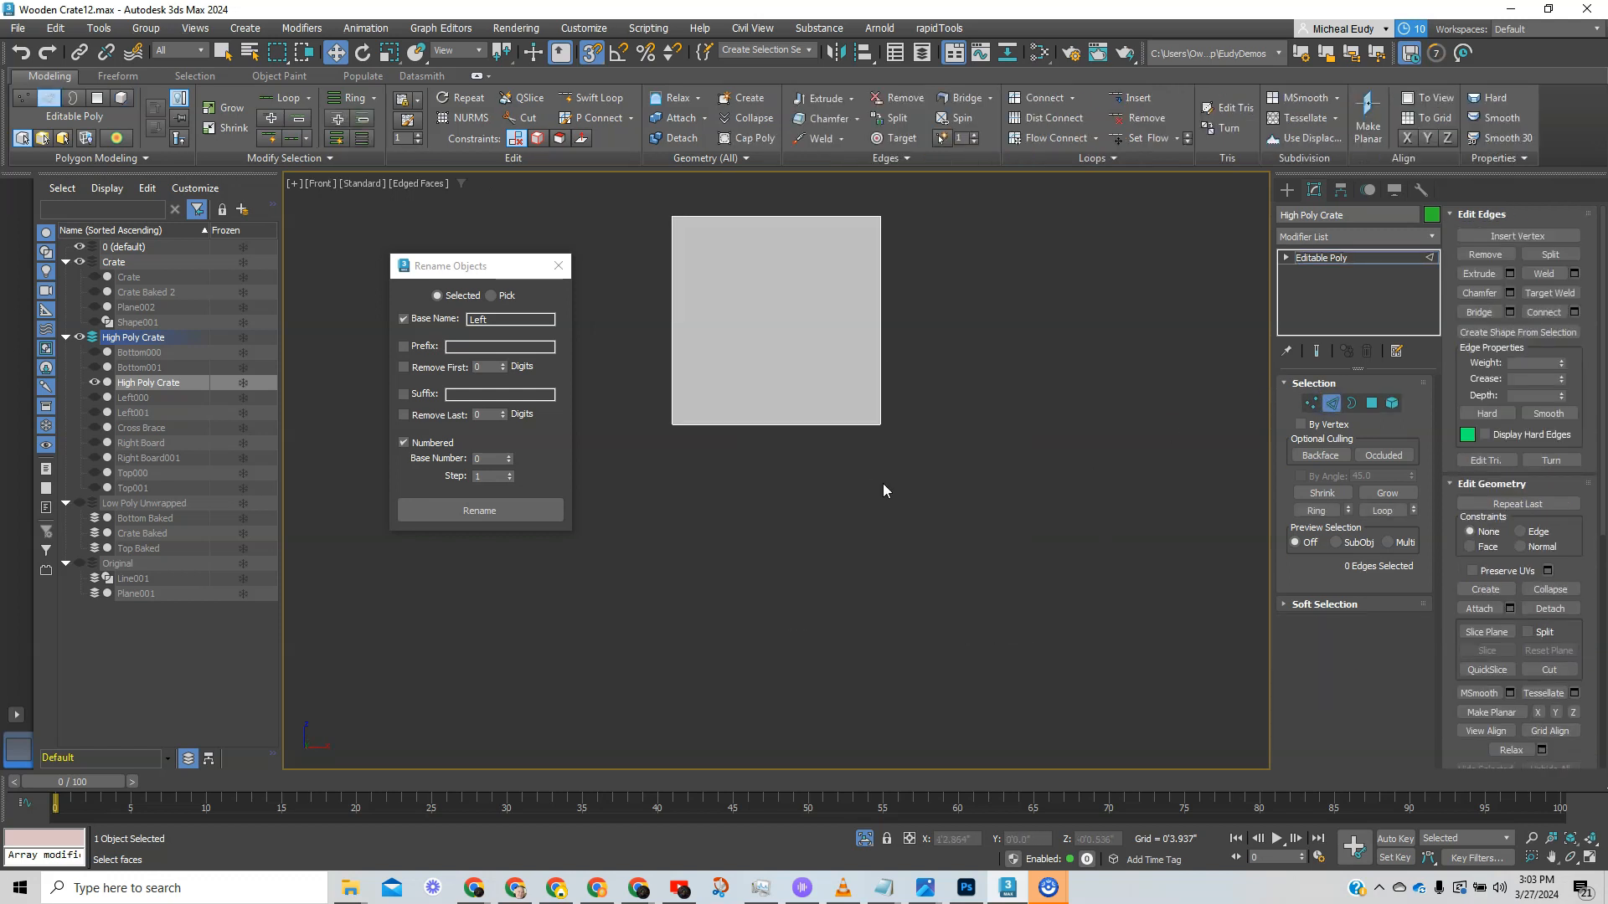
middle_click_drag(774, 334, 765, 491)
left_click_drag(740, 297, 763, 670)
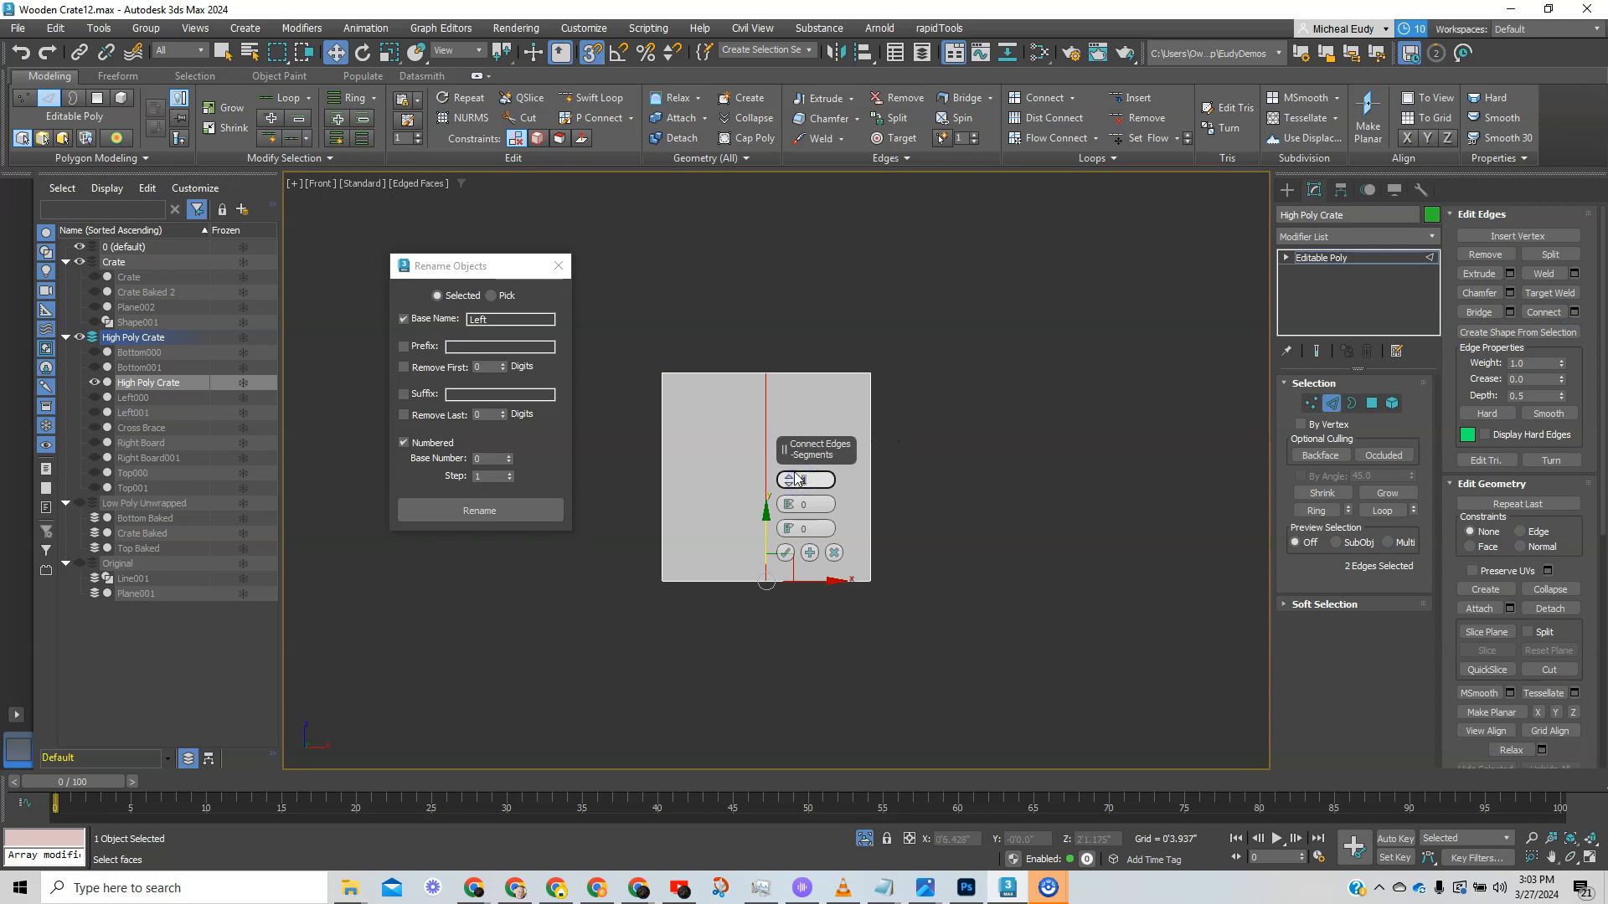
key("Return")
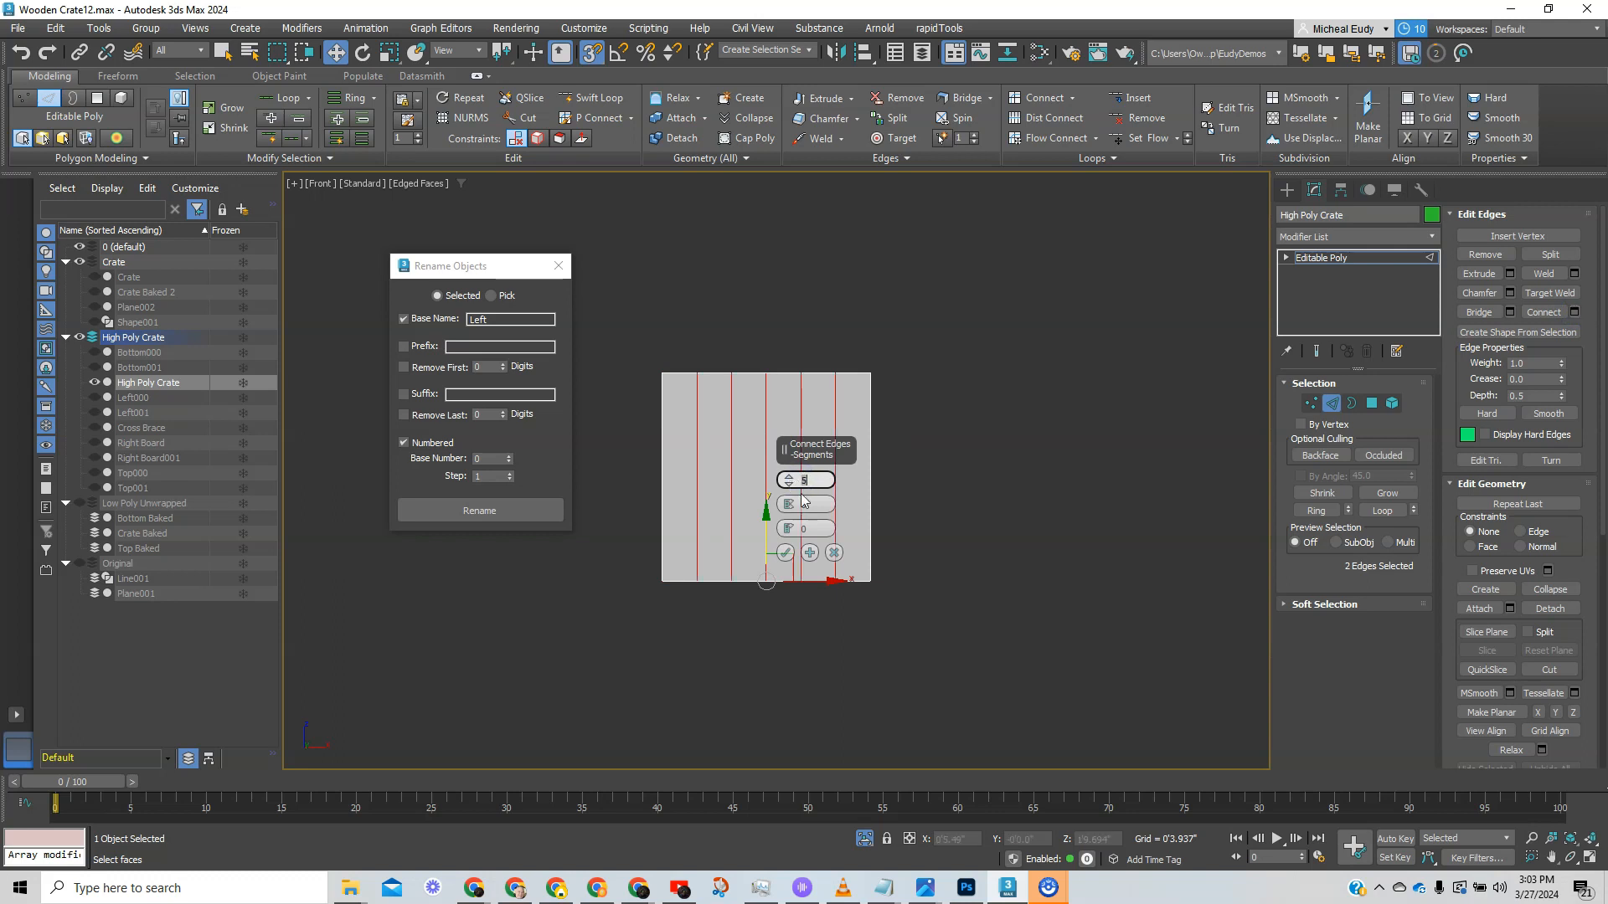
left_click_drag(821, 458, 1054, 414)
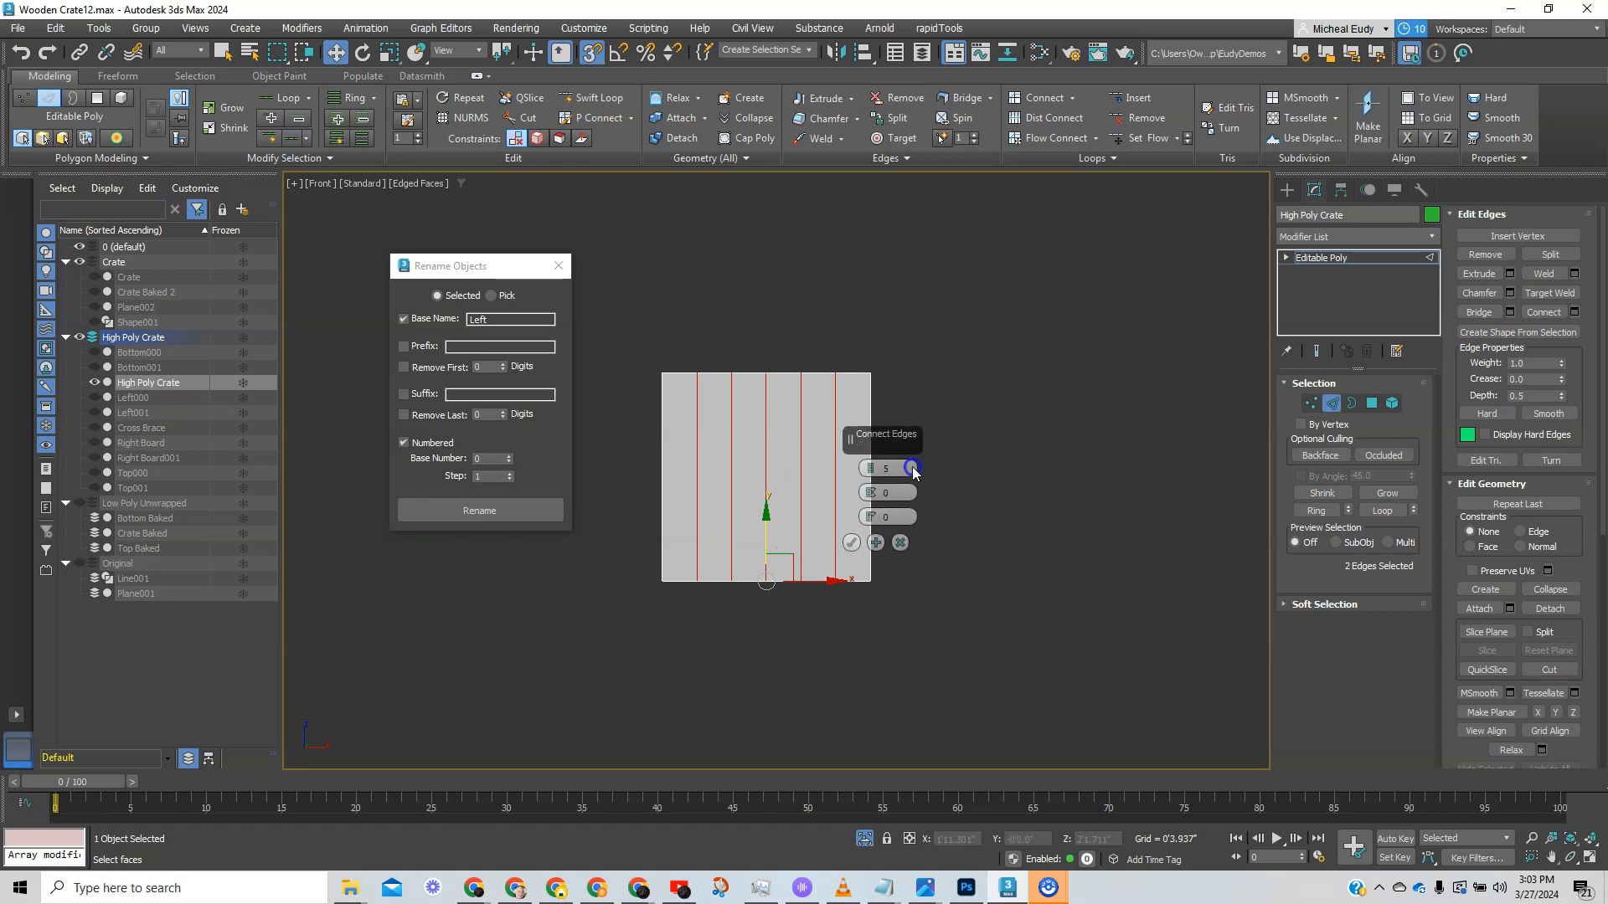
left_click_drag(909, 463, 605, 472)
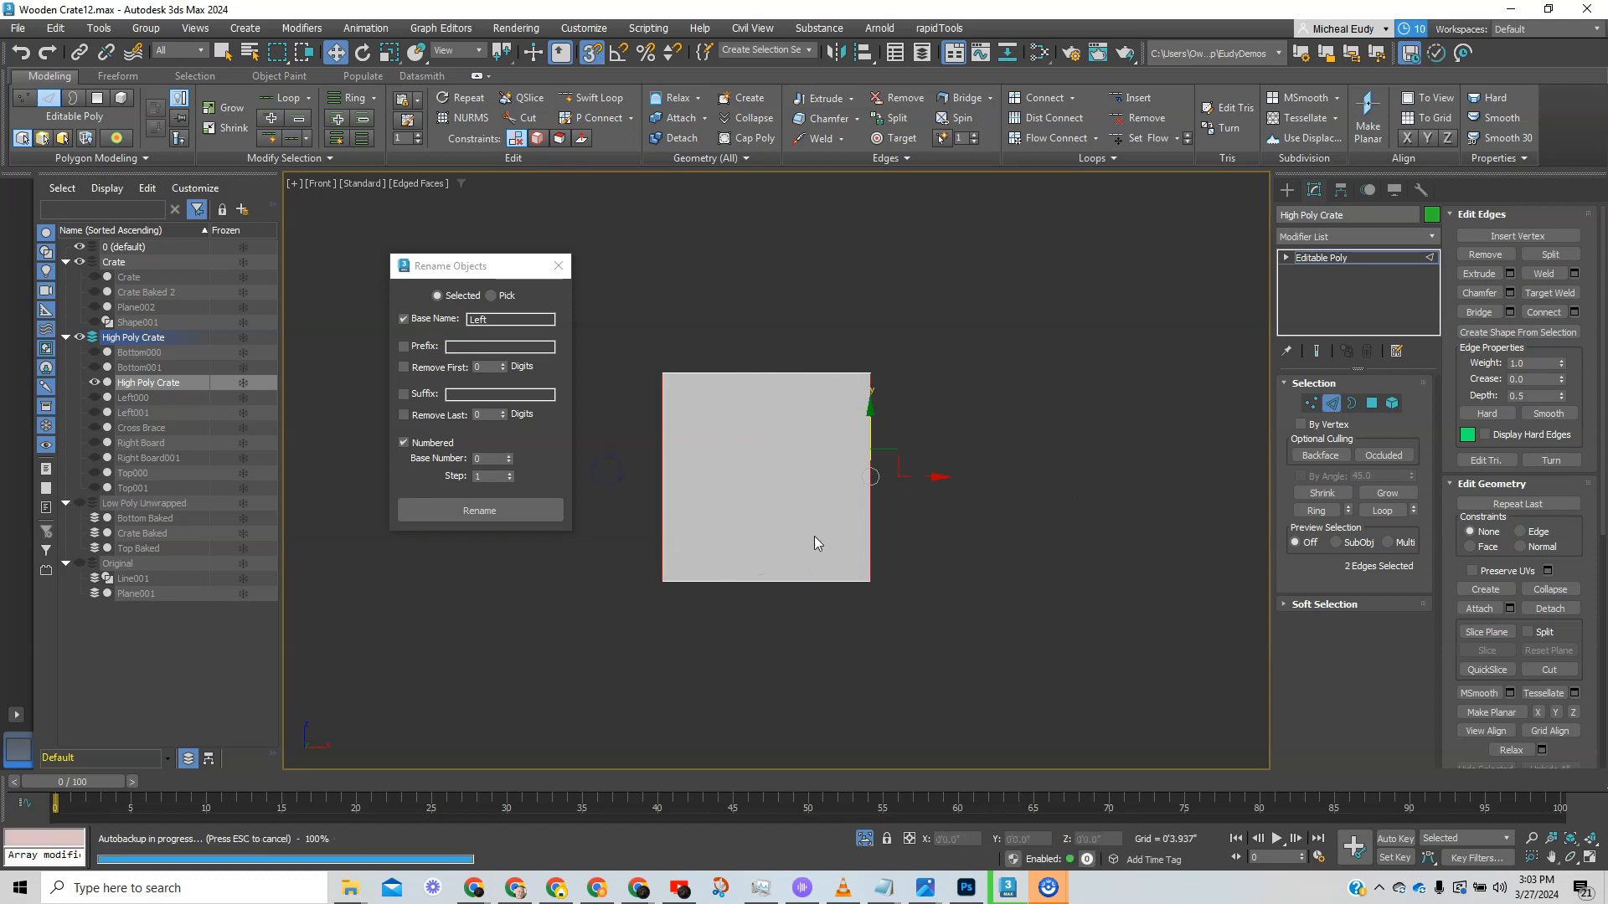
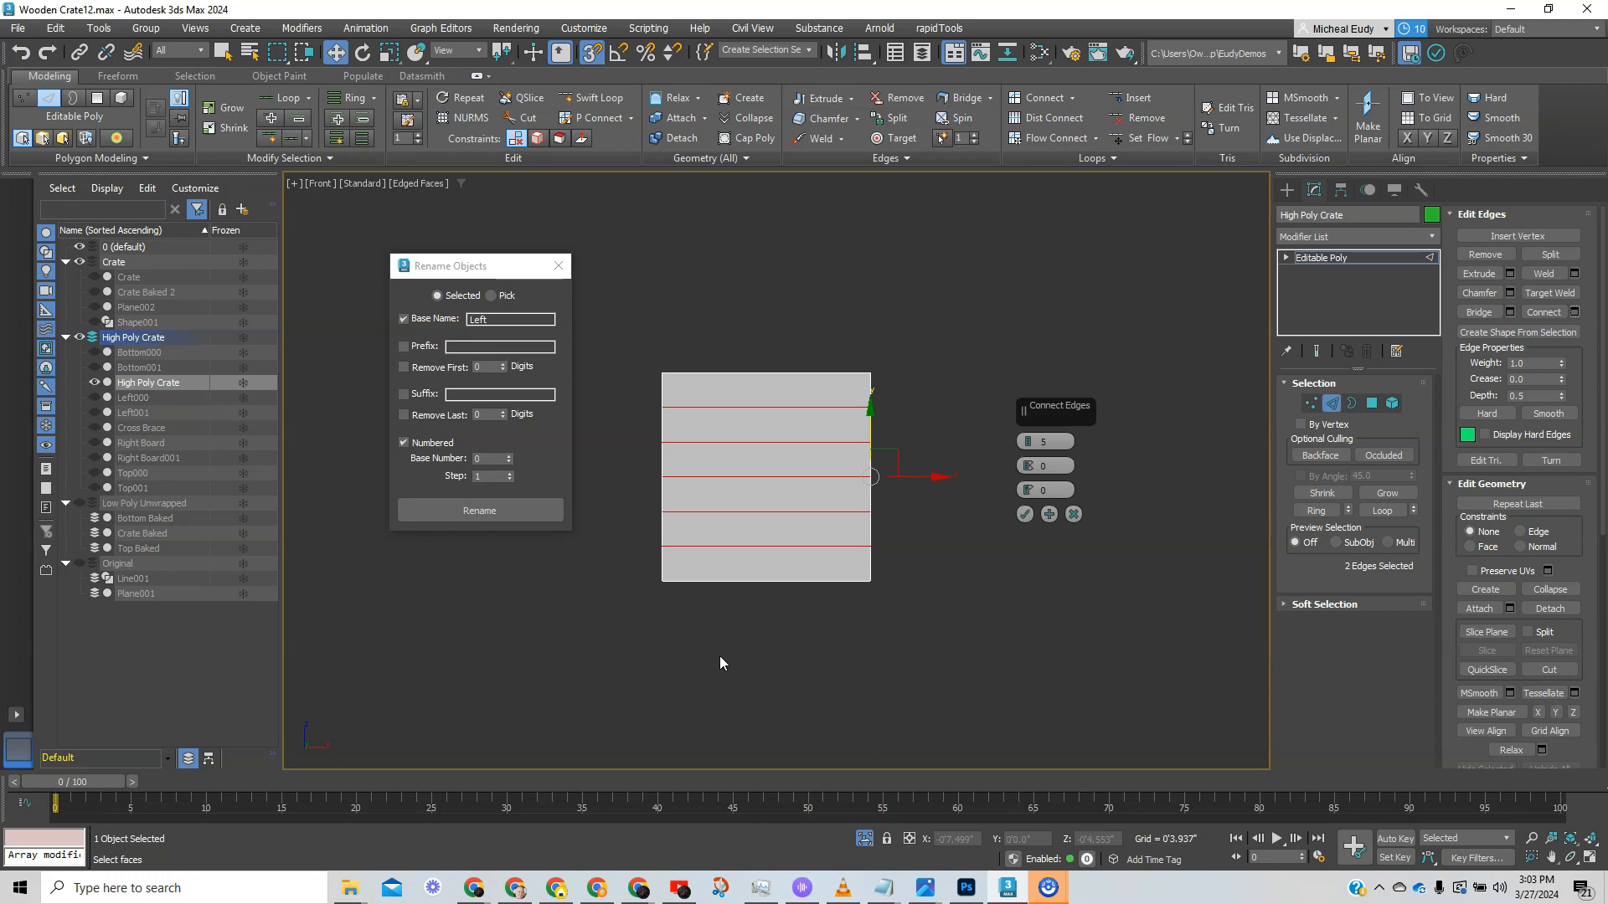
left_click_drag(757, 368, 757, 657)
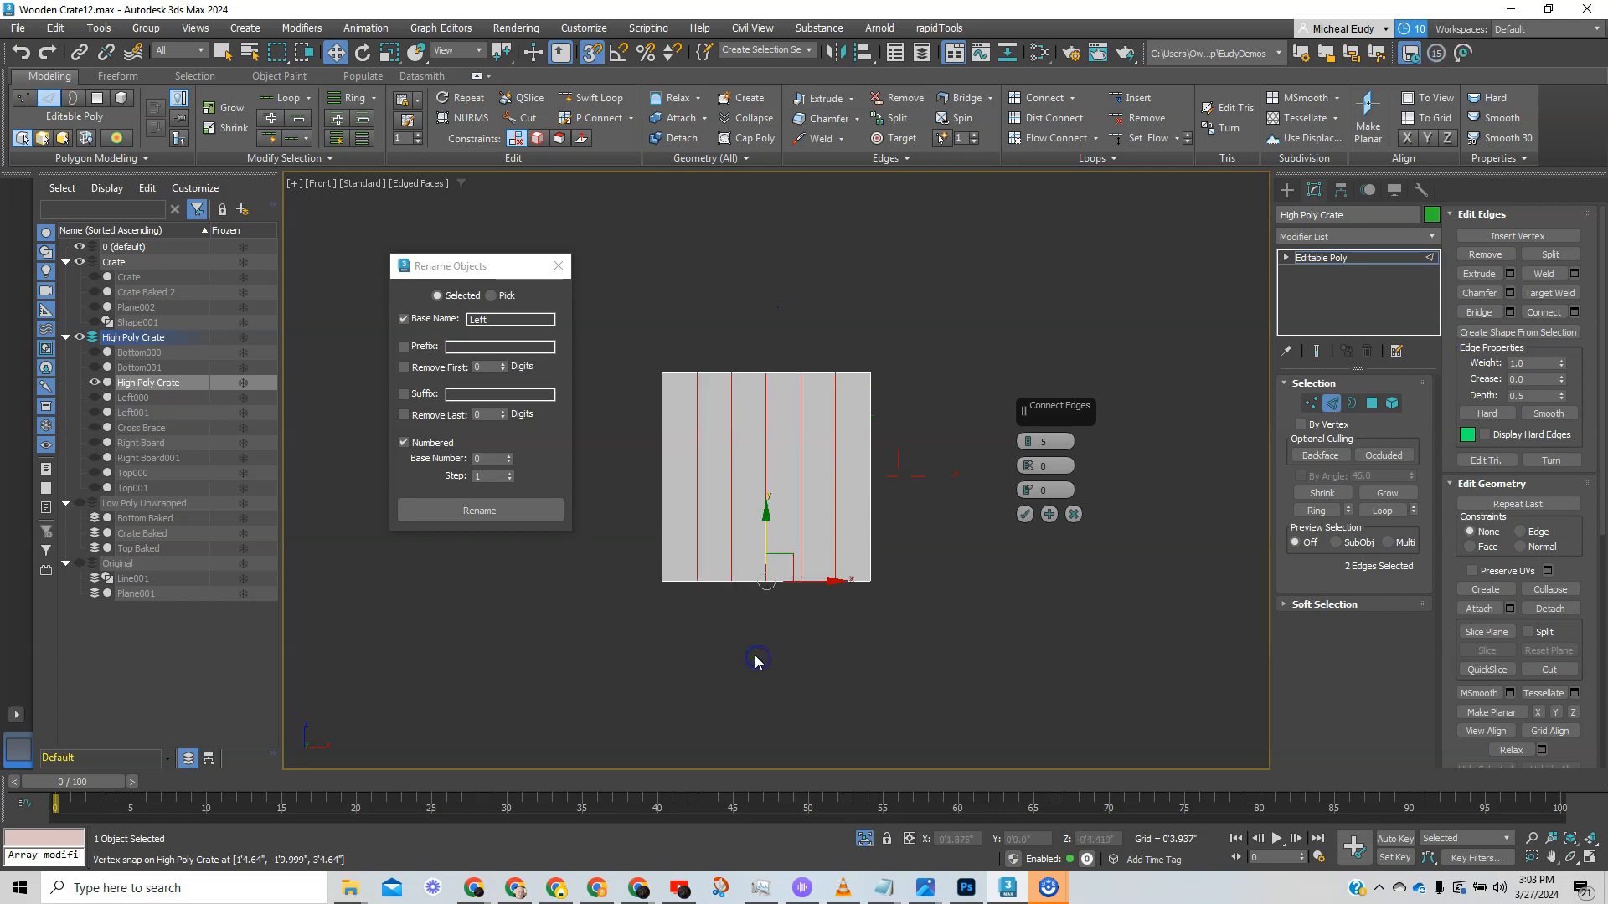
left_click(1024, 514)
- Split the panel along the five vertical edges so each plank becomes a separate element
middle_click_drag(915, 526, 1065, 436, "alt")
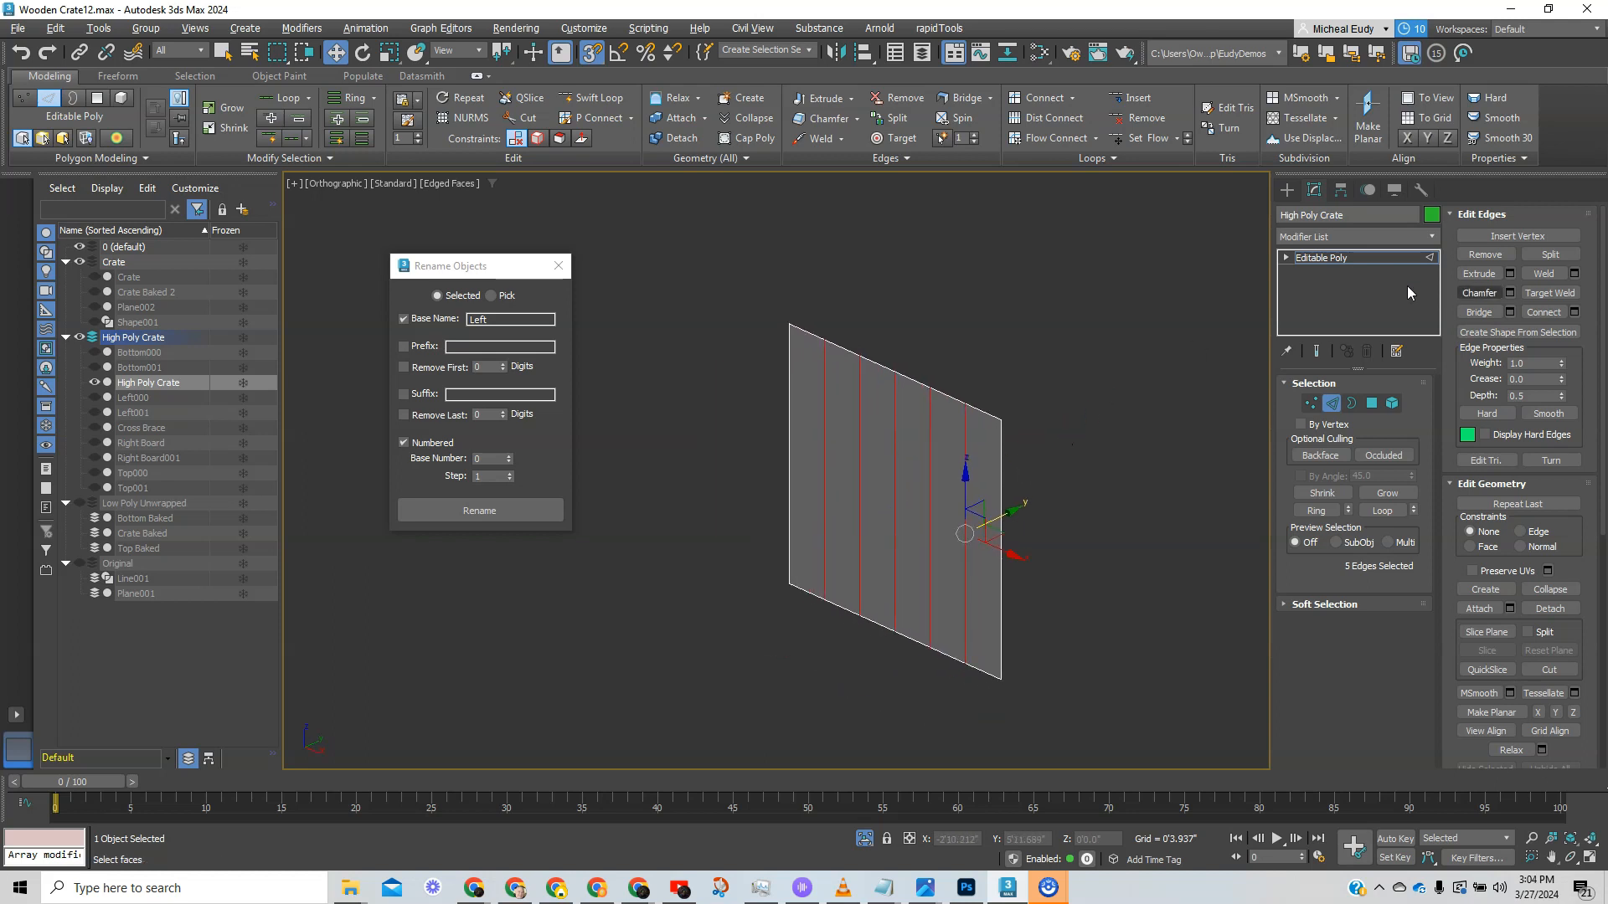
left_click(1550, 256)
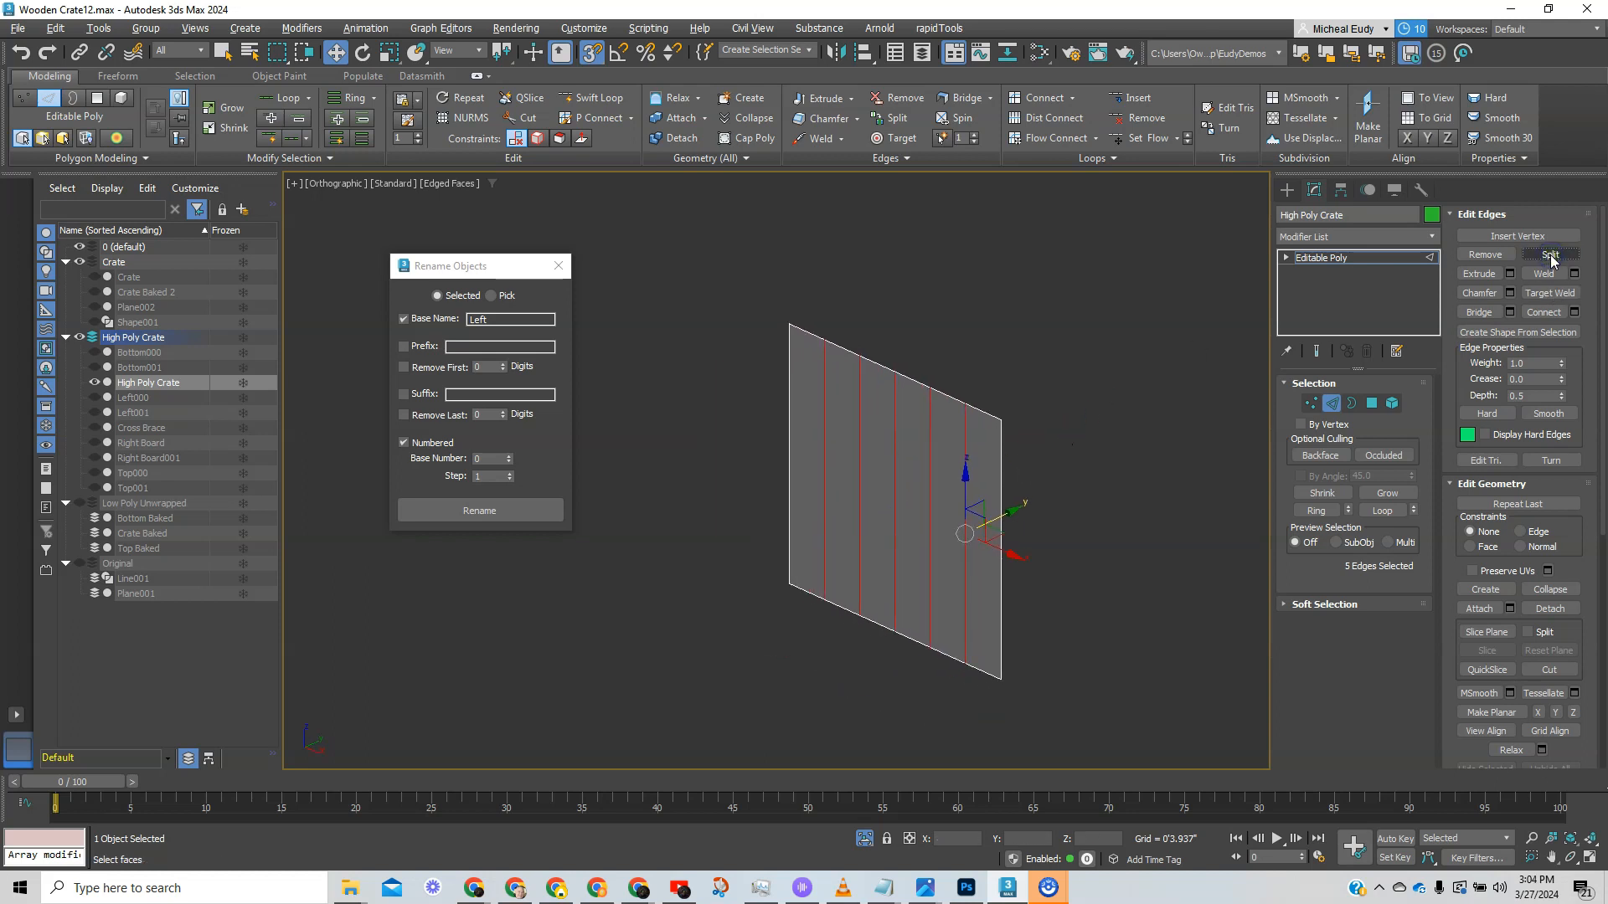
left_click(1331, 403)
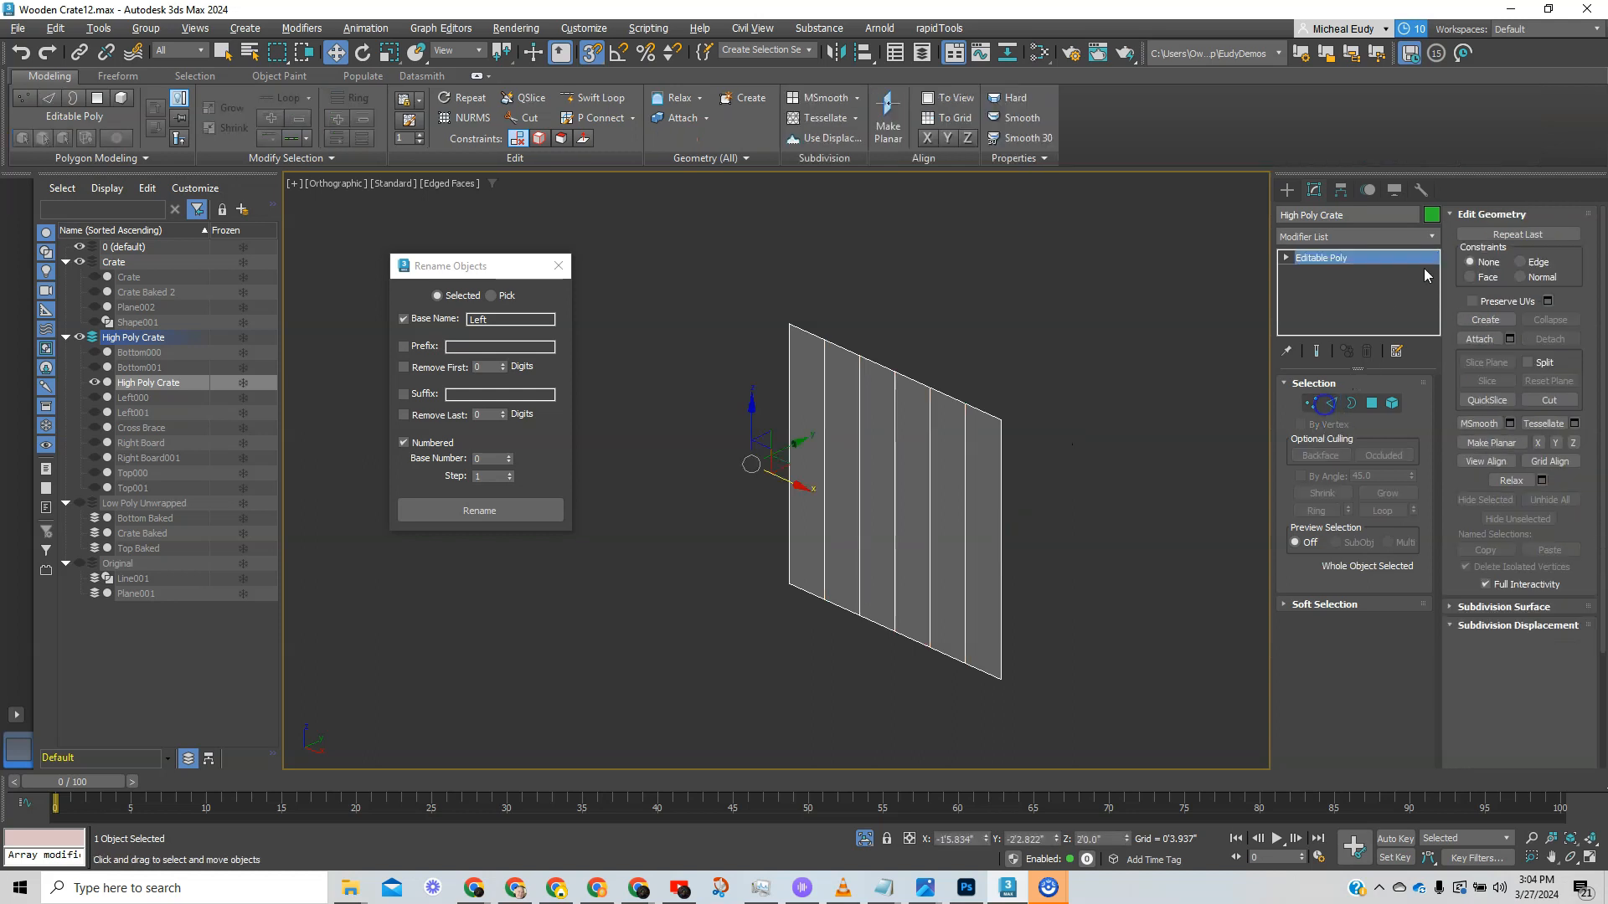
- Apply a Shell modifier to High Poly Crate to give the vertical planks an inner thickness of 0'2.394"
left_click(1432, 236)
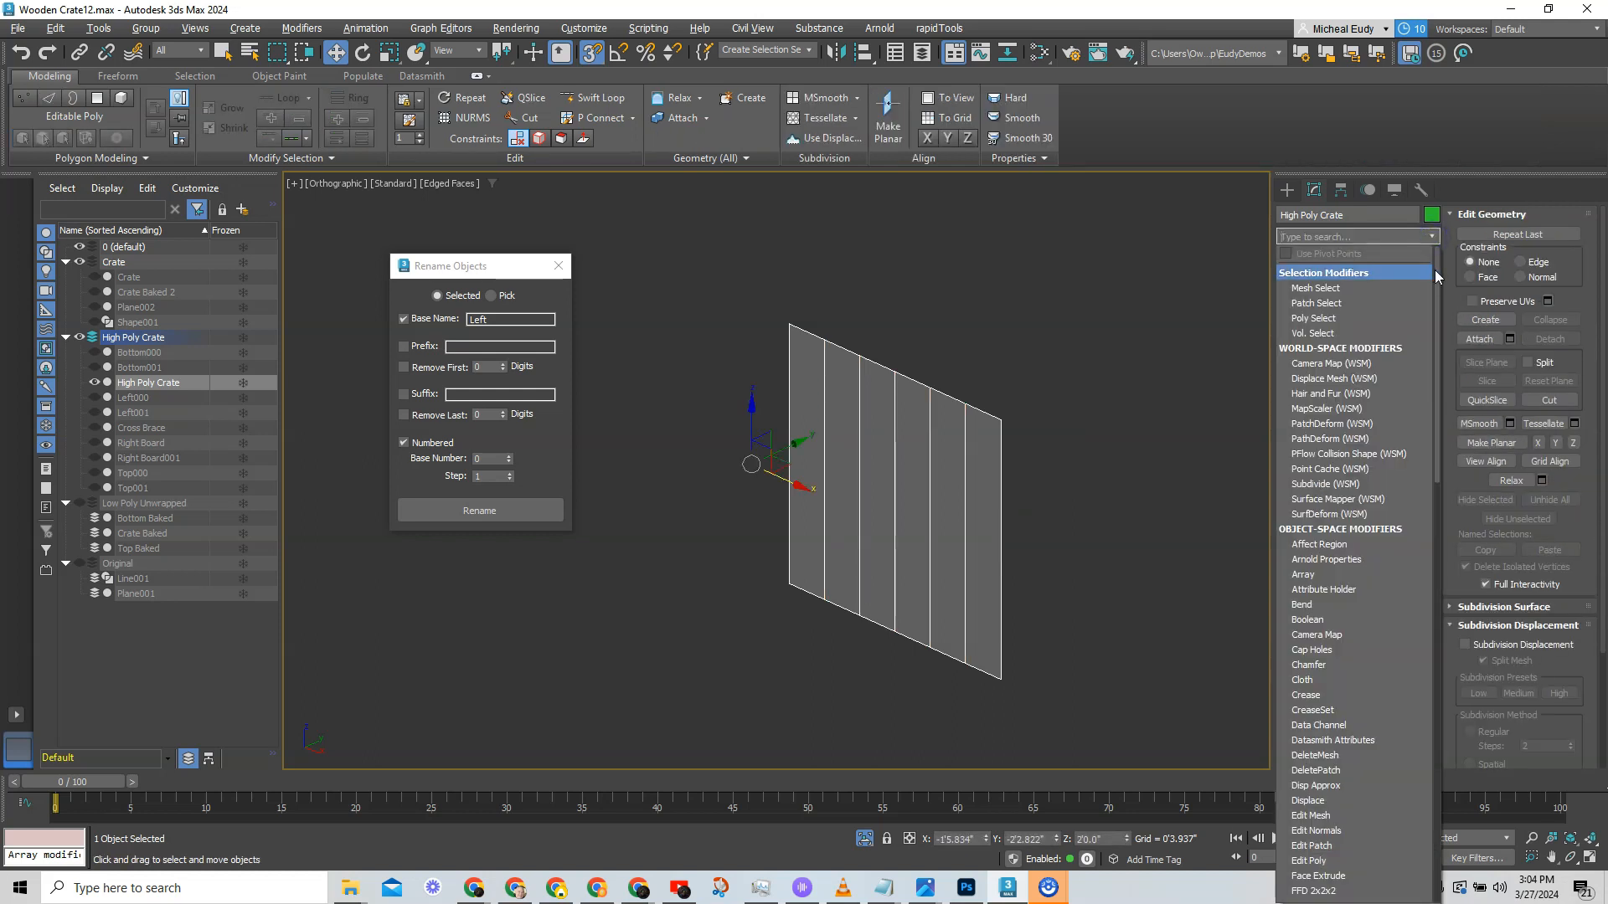
type("s")
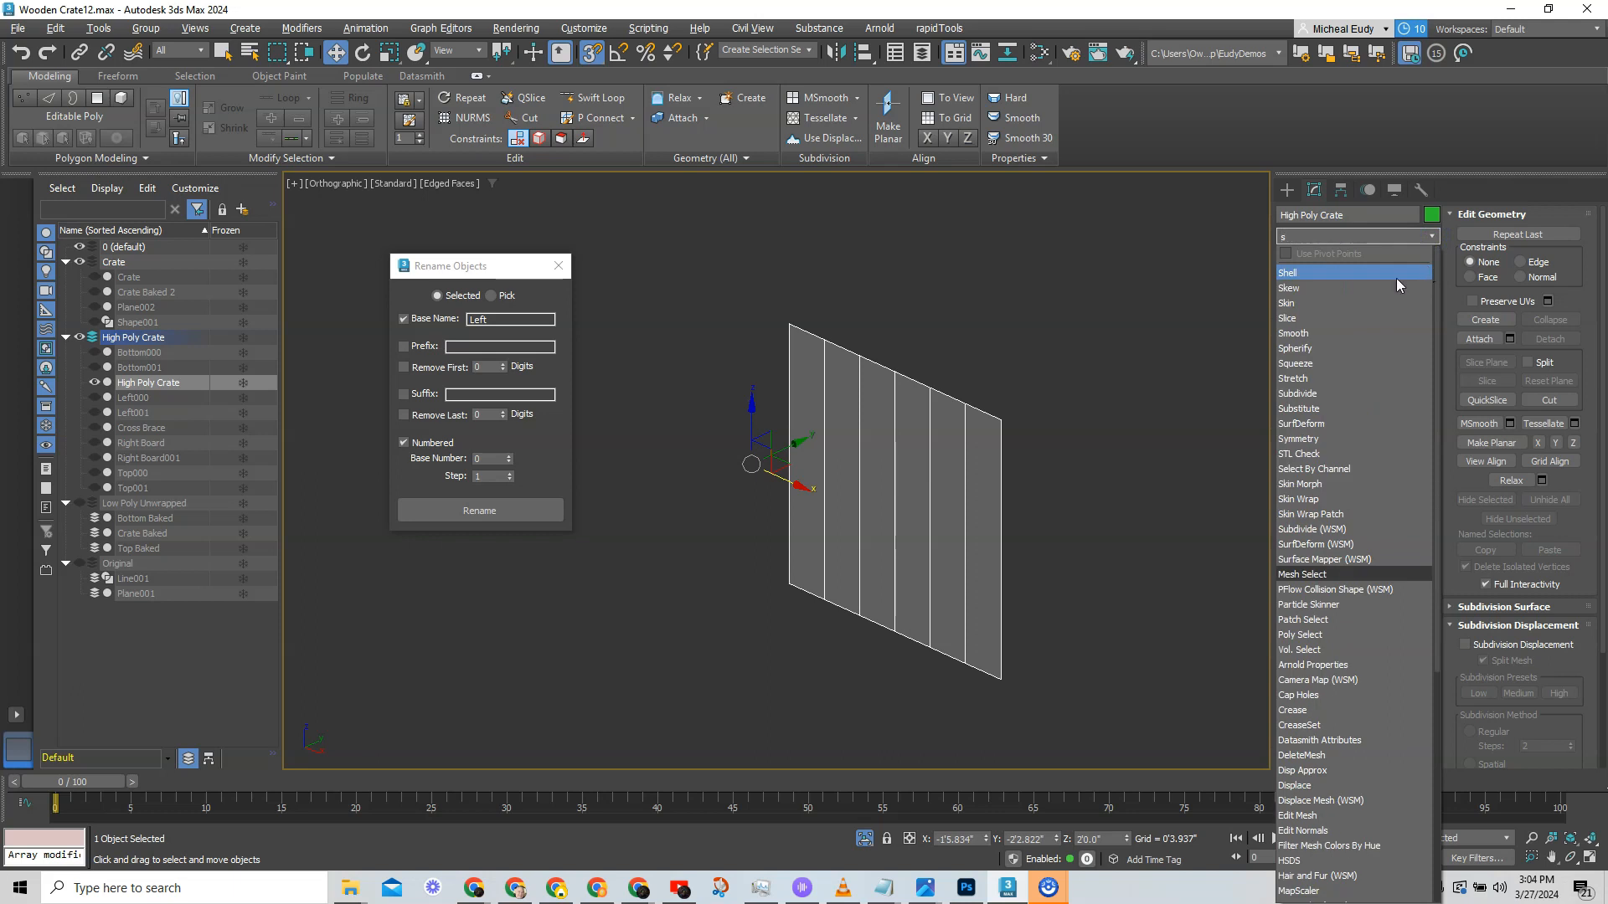
left_click(1305, 272)
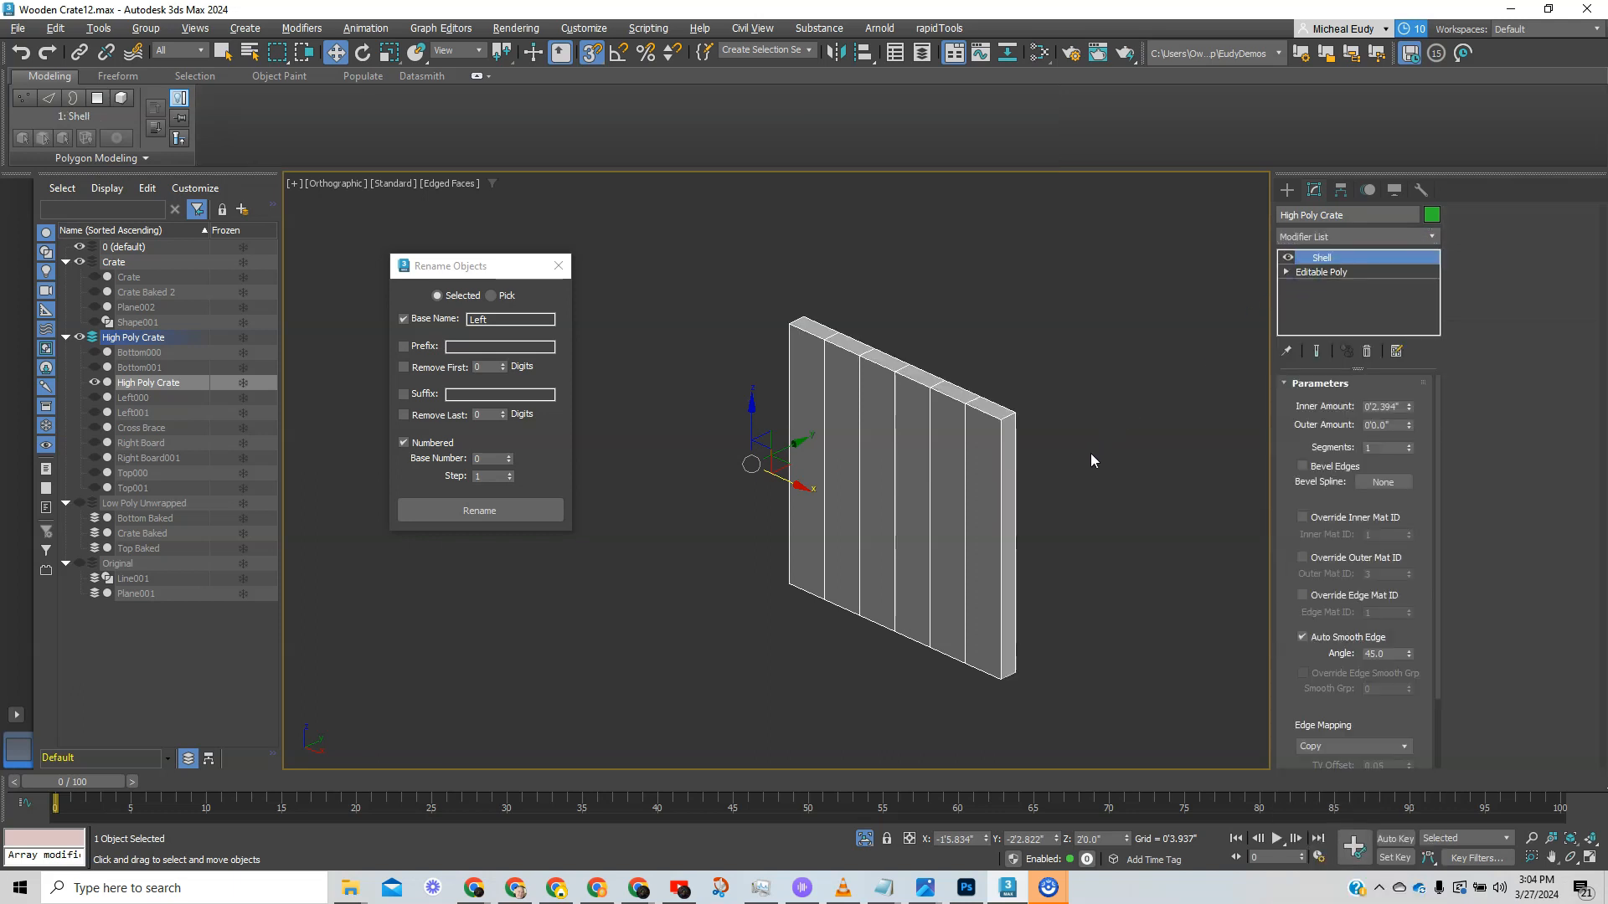
- Unhide the bottom planks, left planks, Cross Brace and right planks around the shelled panel
scroll(1022, 462, "up", 2)
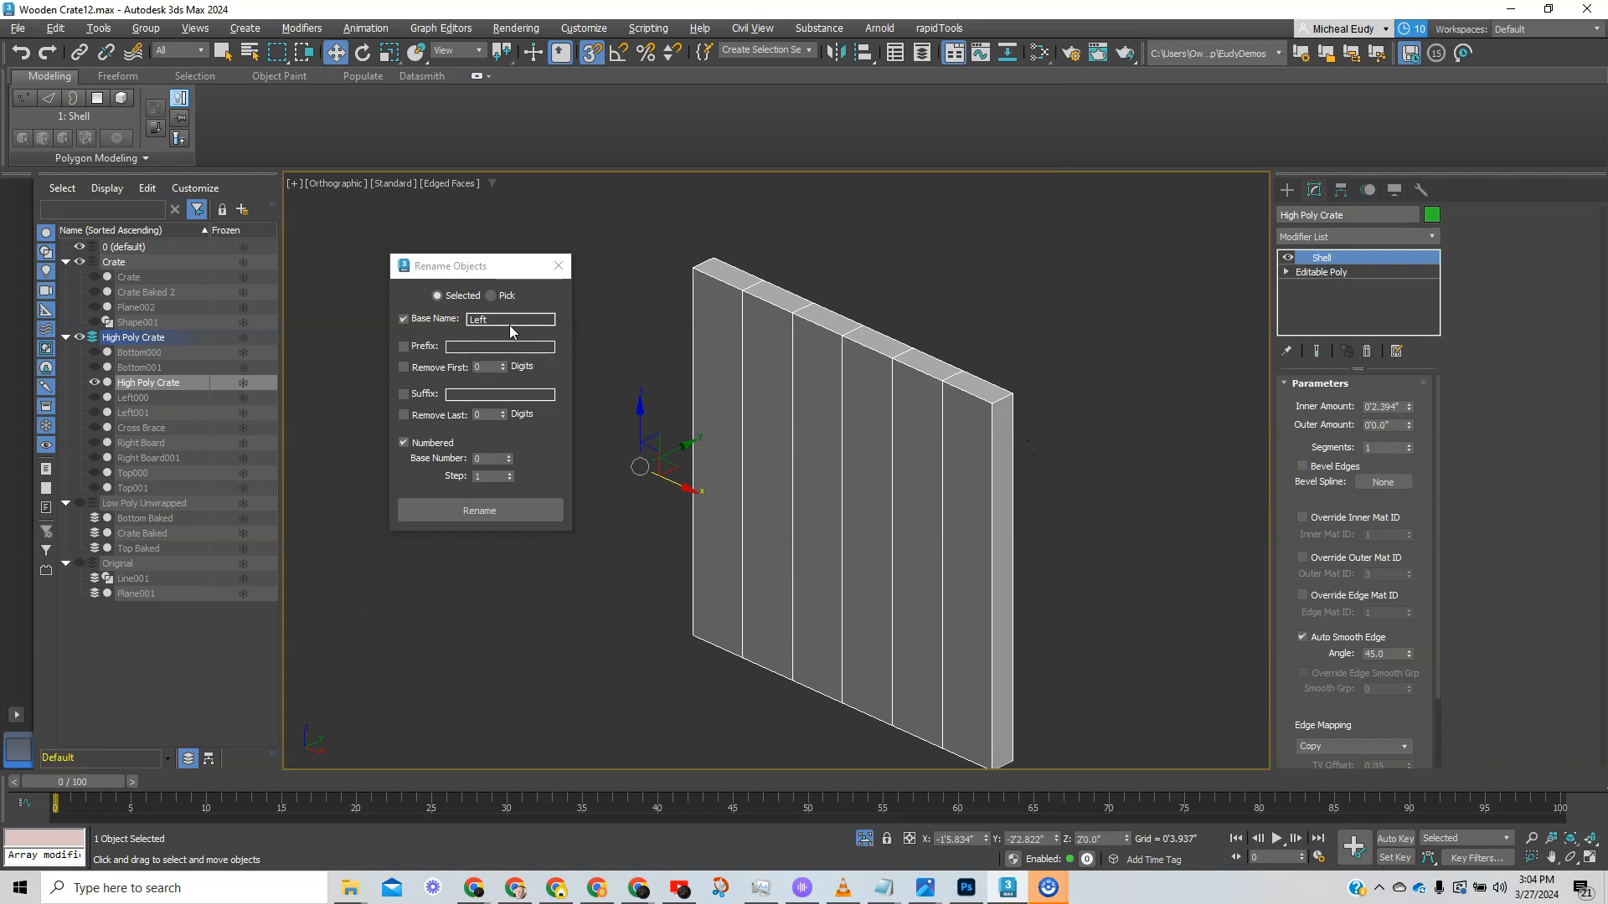
left_click(94, 367)
left_click(95, 352)
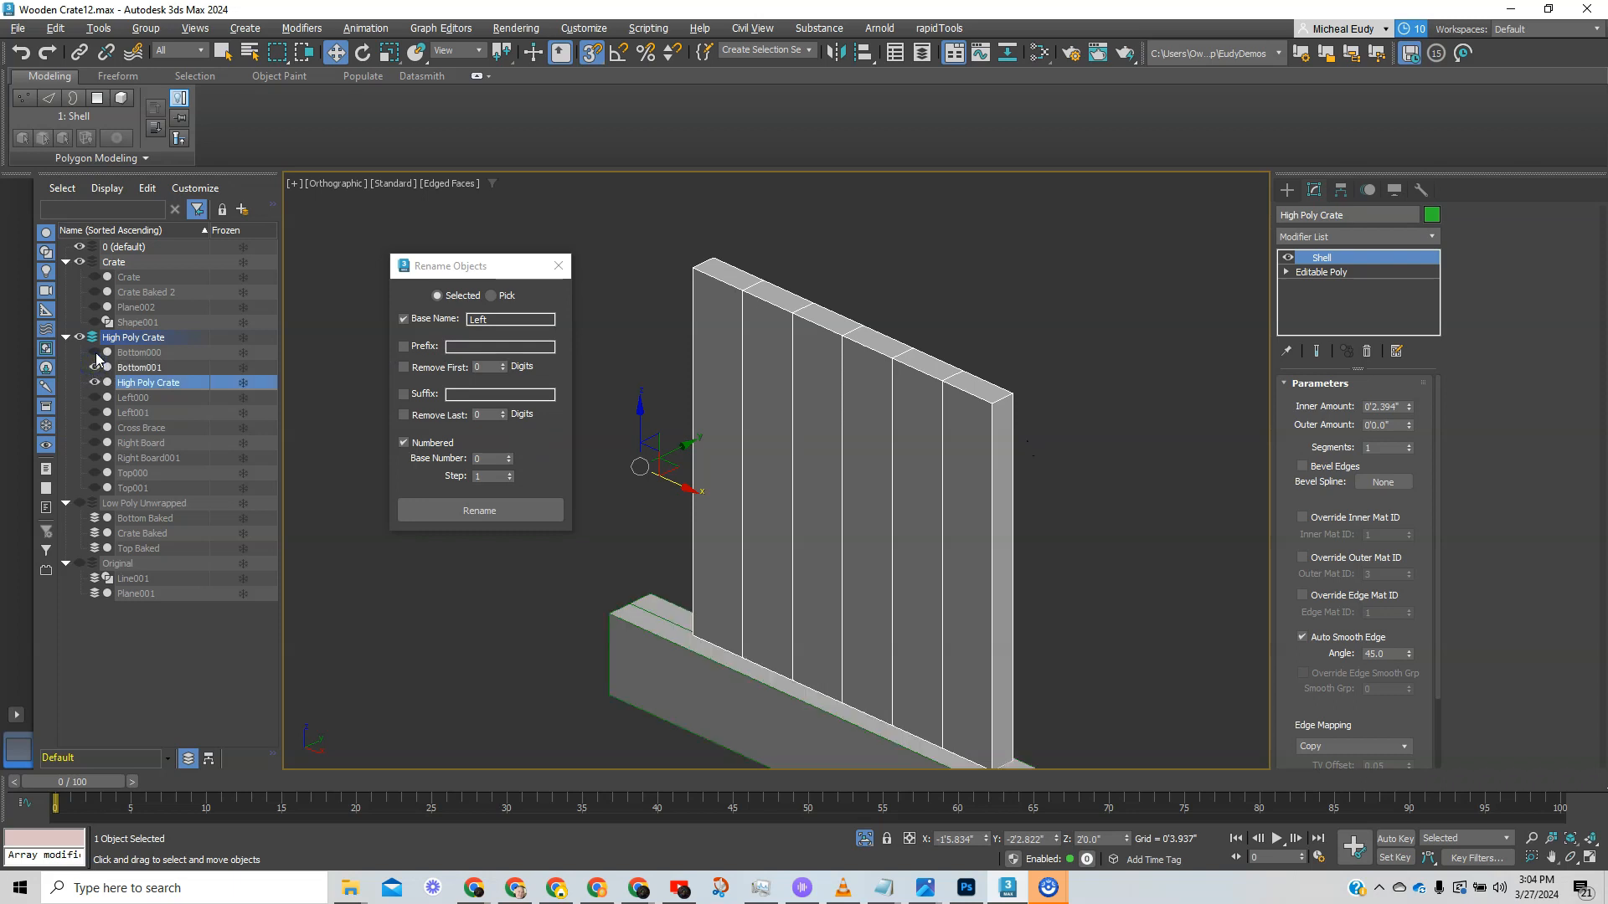
left_click(94, 398)
left_click(94, 413)
left_click(94, 428)
left_click(94, 443)
left_click(94, 458)
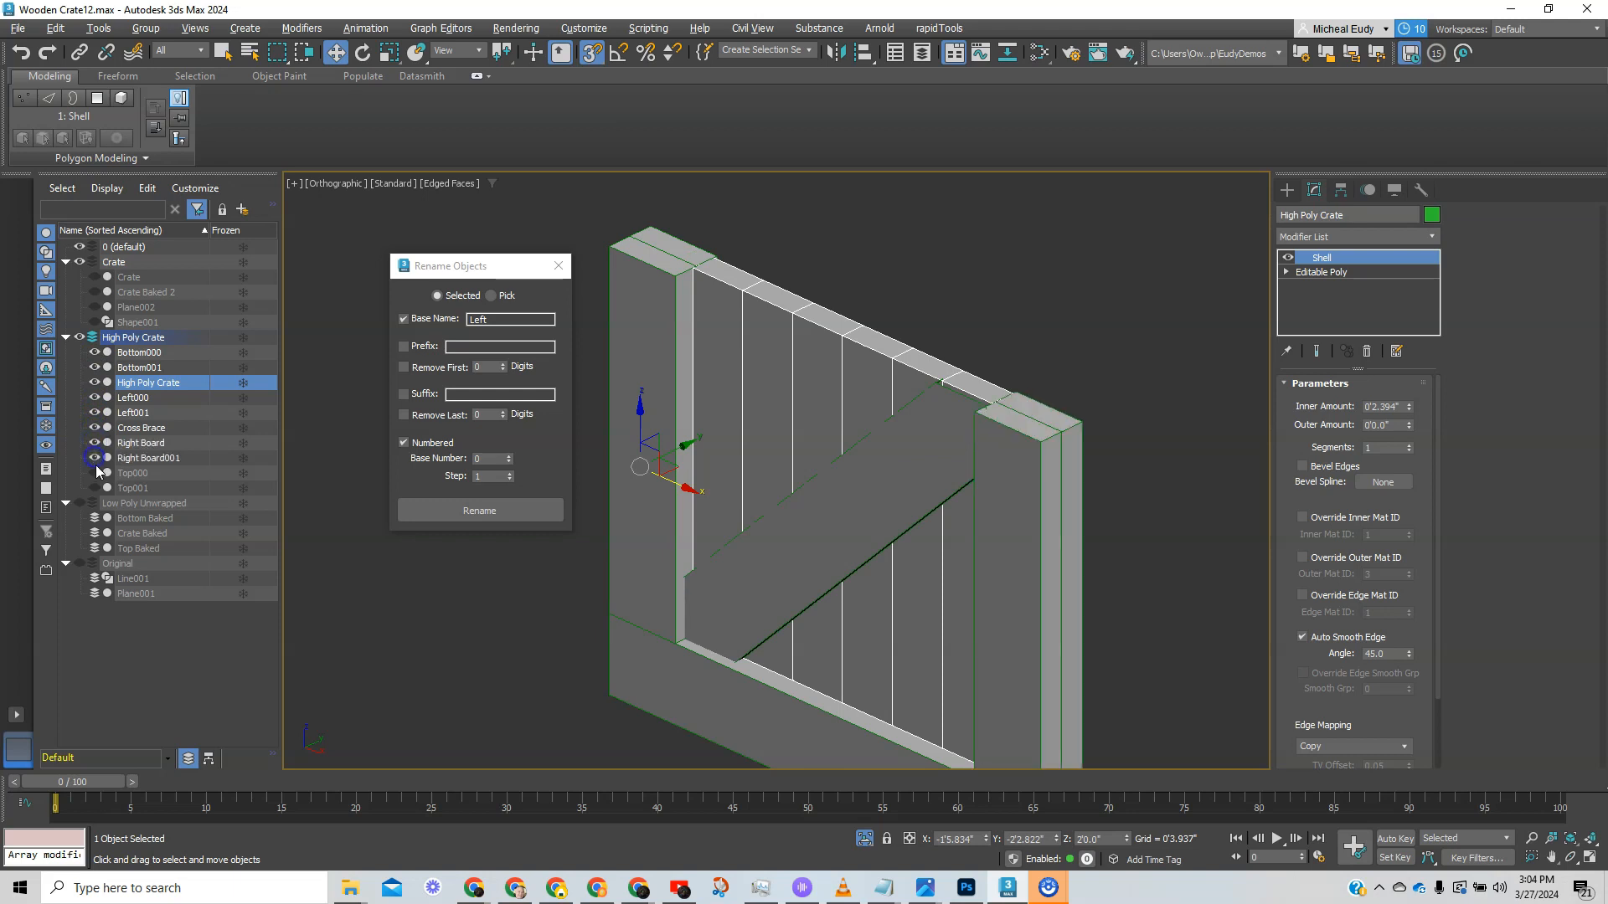
- Unhide the Top000 and Top001 boards of the High Poly Crate
left_click(93, 473)
left_click(94, 488)
scroll(852, 437, "down", 2)
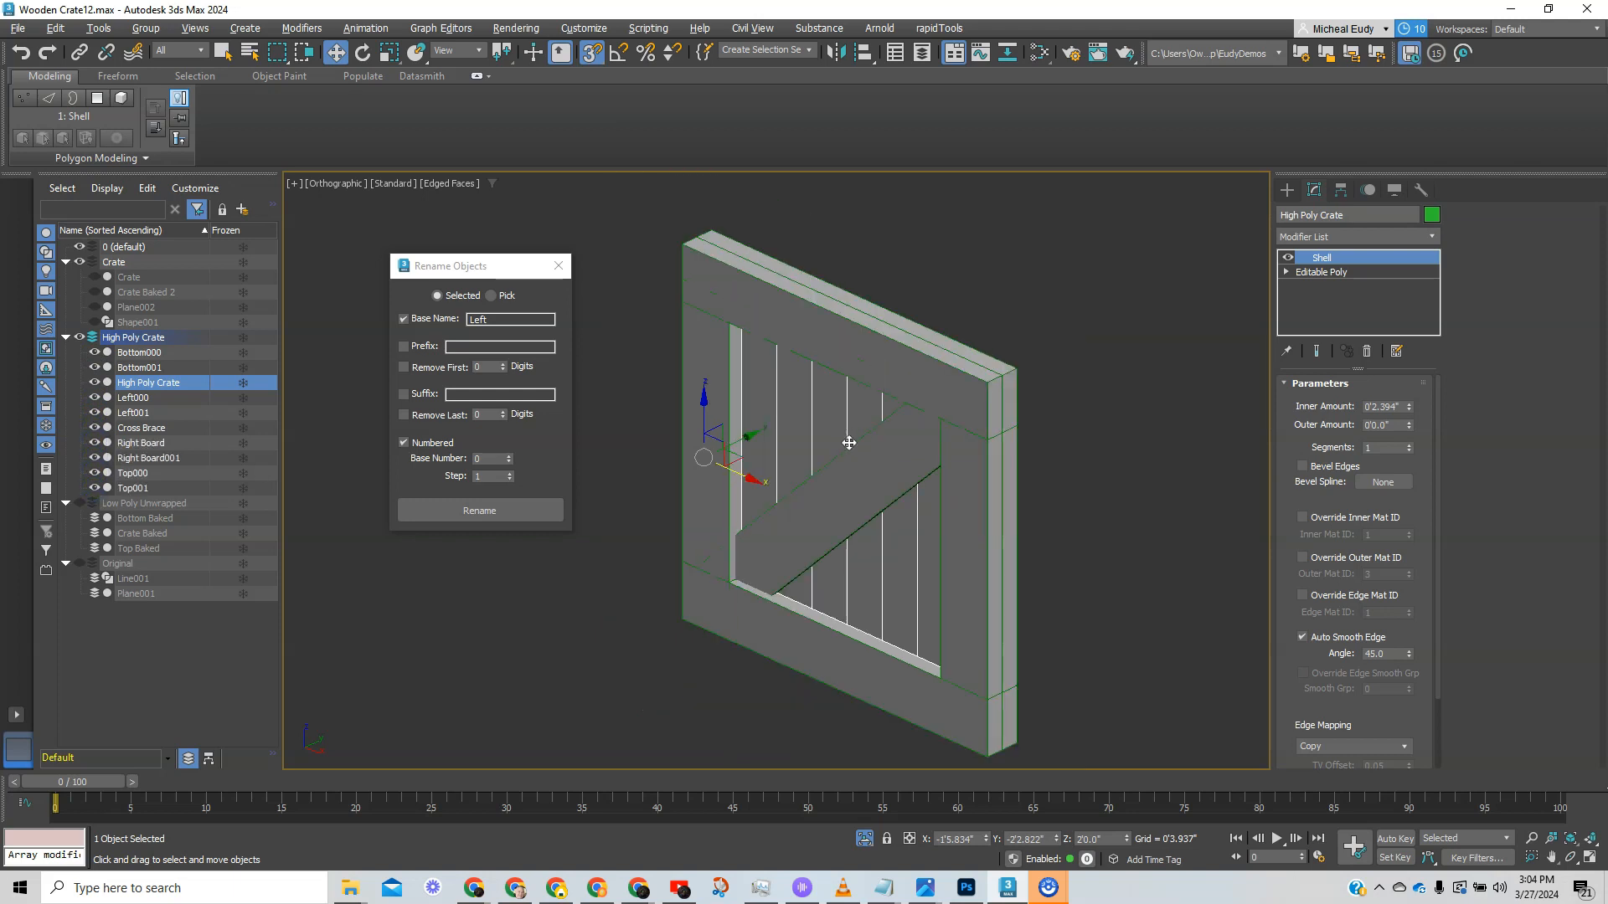
- Turn off snapping and move the slatted High Poly Crate panel along Y to about -2'3.718" within the frame
middle_click_drag(854, 447, 708, 461, "alt")
left_click_drag(994, 434, 991, 436)
key("ctrl+z")
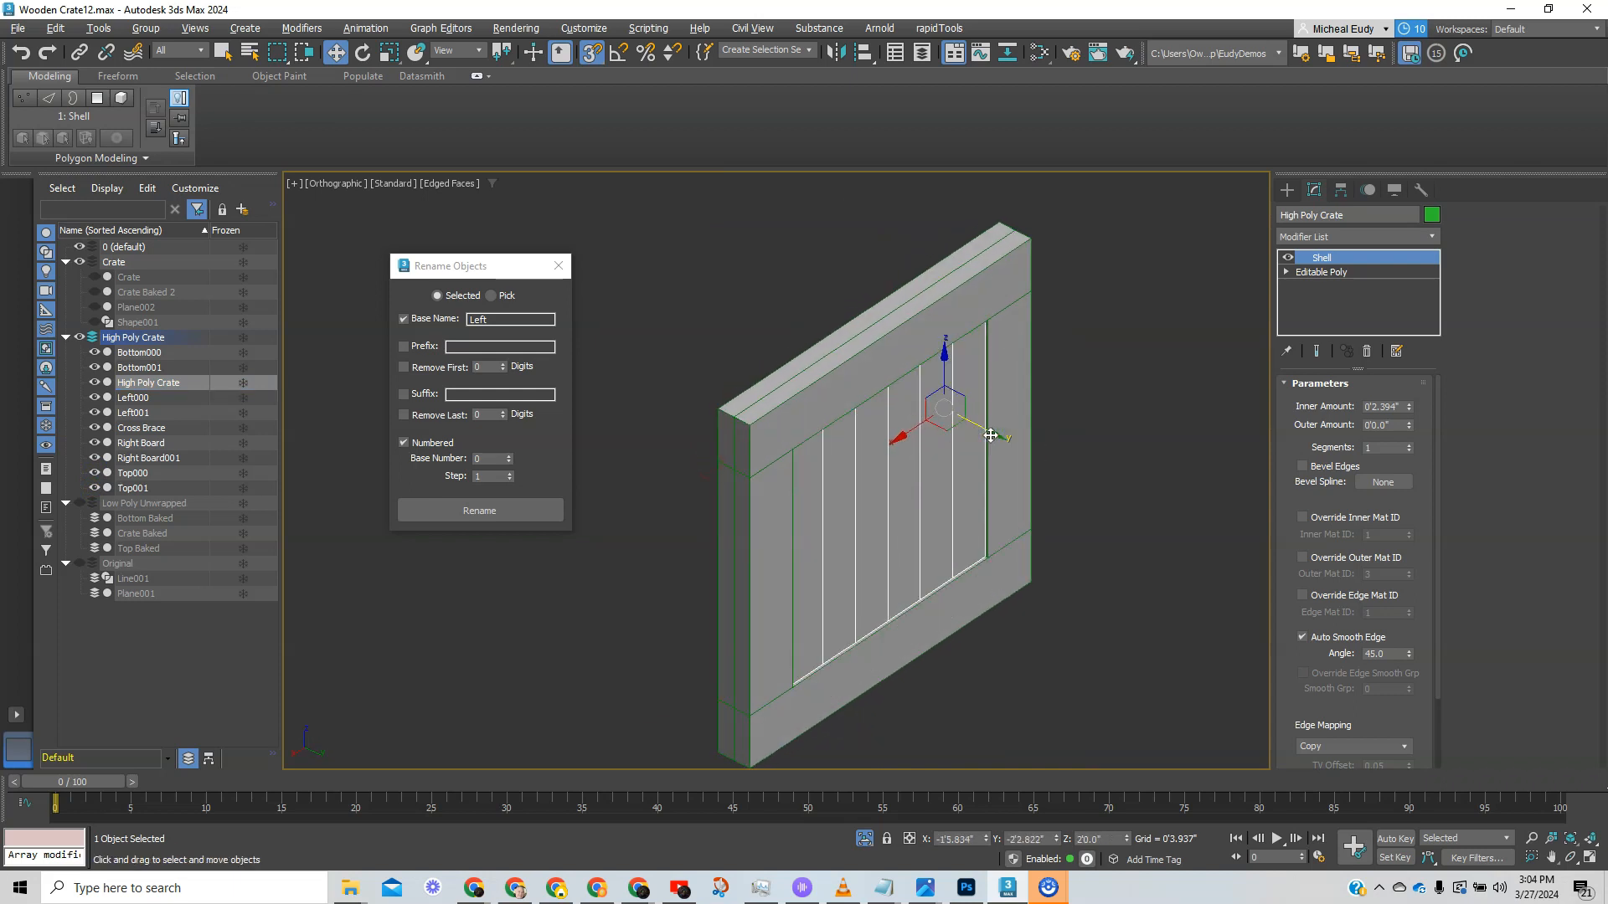
left_click(590, 52)
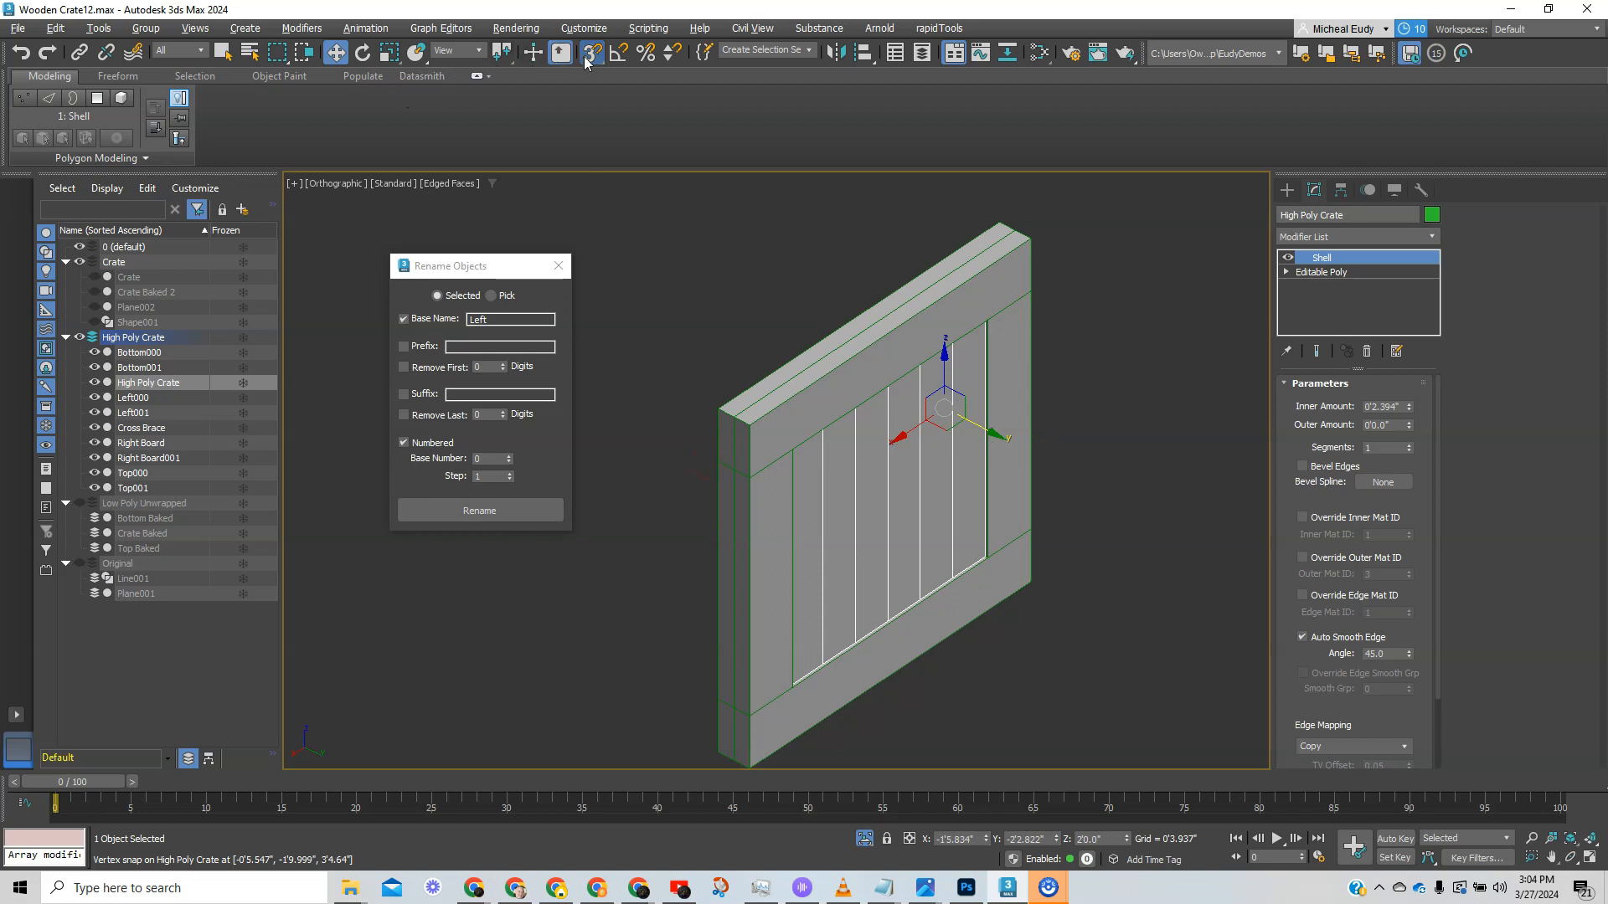
left_click_drag(991, 439, 980, 433)
middle_click_drag(902, 535, 980, 509, "alt")
left_click_drag(842, 433, 838, 428)
middle_click_drag(946, 518, 848, 498, "alt")
left_click(969, 447)
left_click_drag(969, 448, 971, 449)
middle_click_drag(971, 448, 917, 500, "alt")
- Close the Rename Objects dialog and select all ten High Poly Crate parts
left_click(559, 265)
left_click_drag(600, 277, 998, 772)
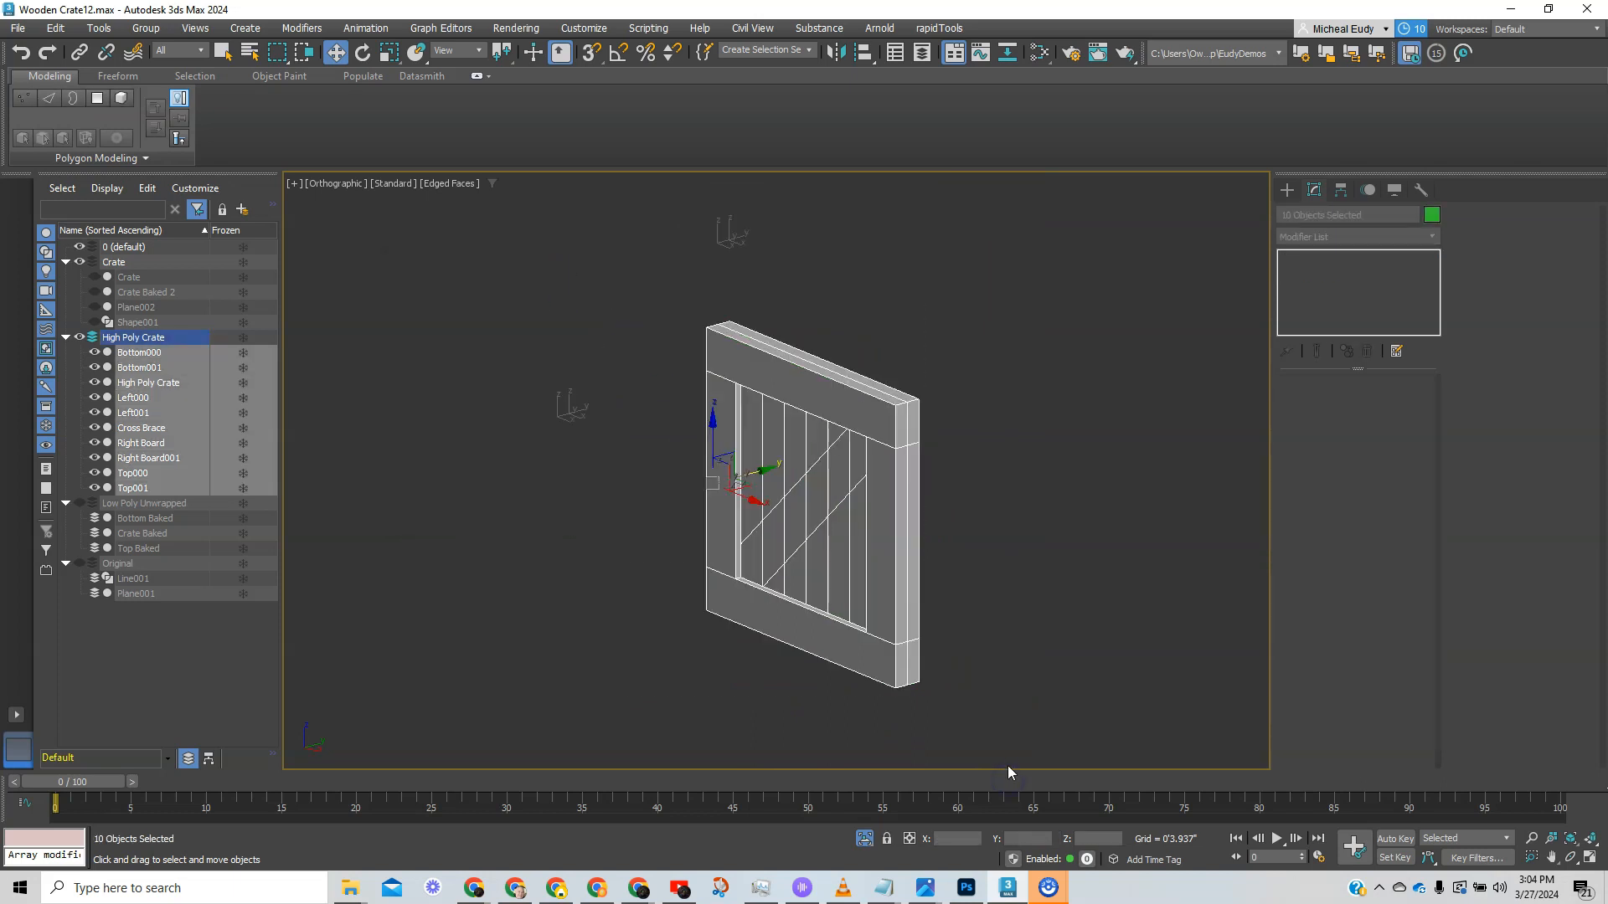
middle_click_drag(710, 543, 754, 570, "alt")
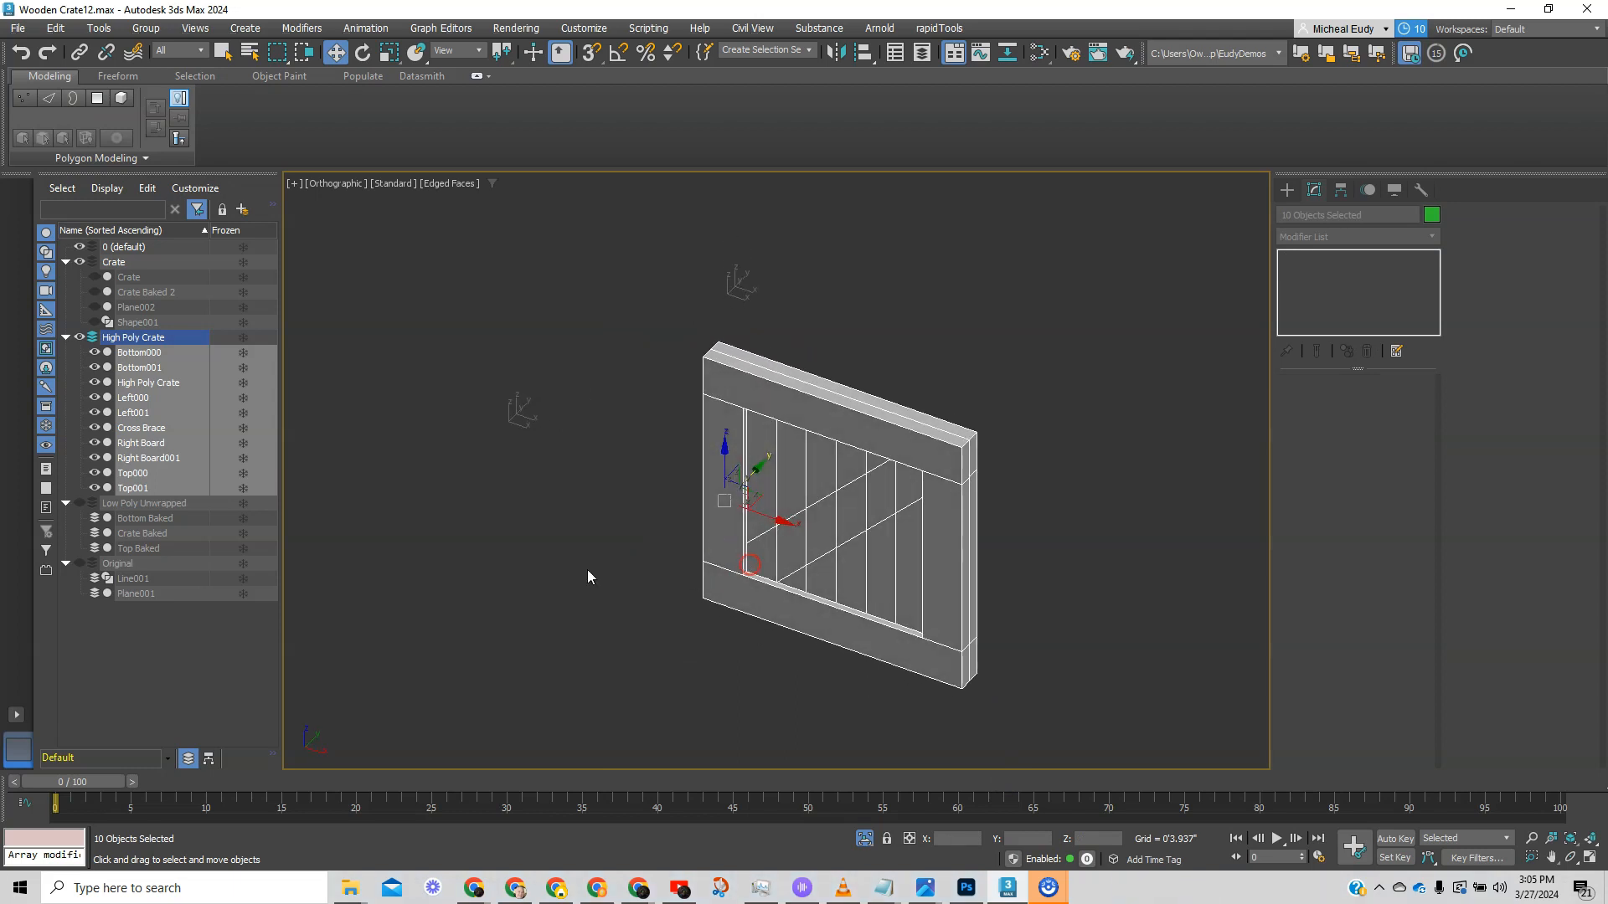
- Set the slatted panel's Shell inner amount and outer amount to 1" each
left_click(394, 560)
left_click(153, 429)
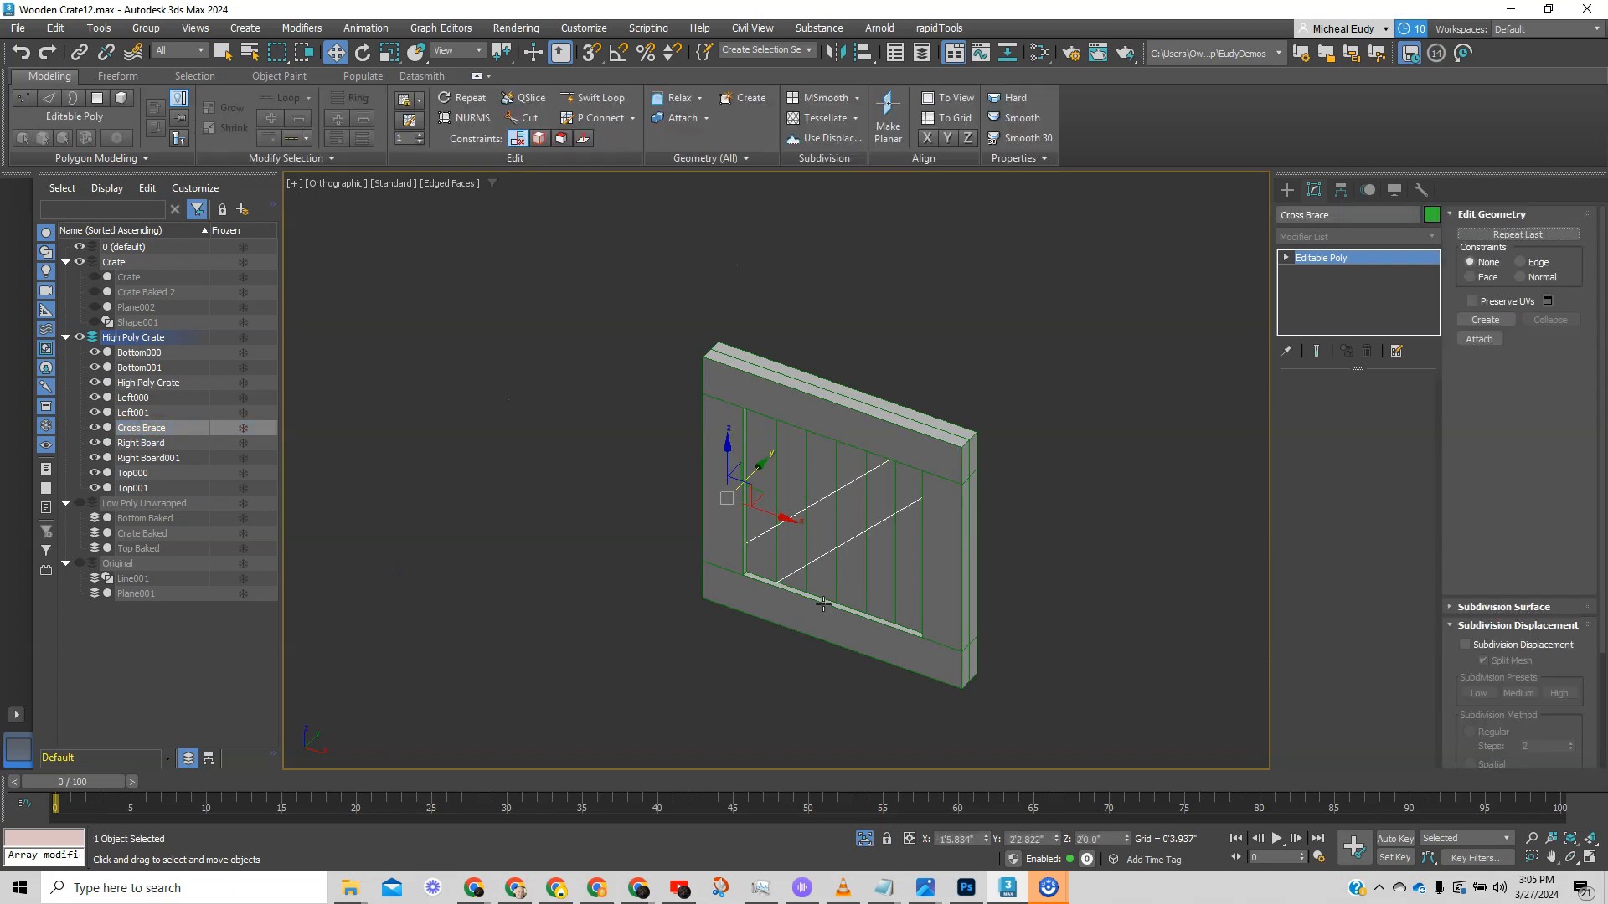
left_click(881, 581)
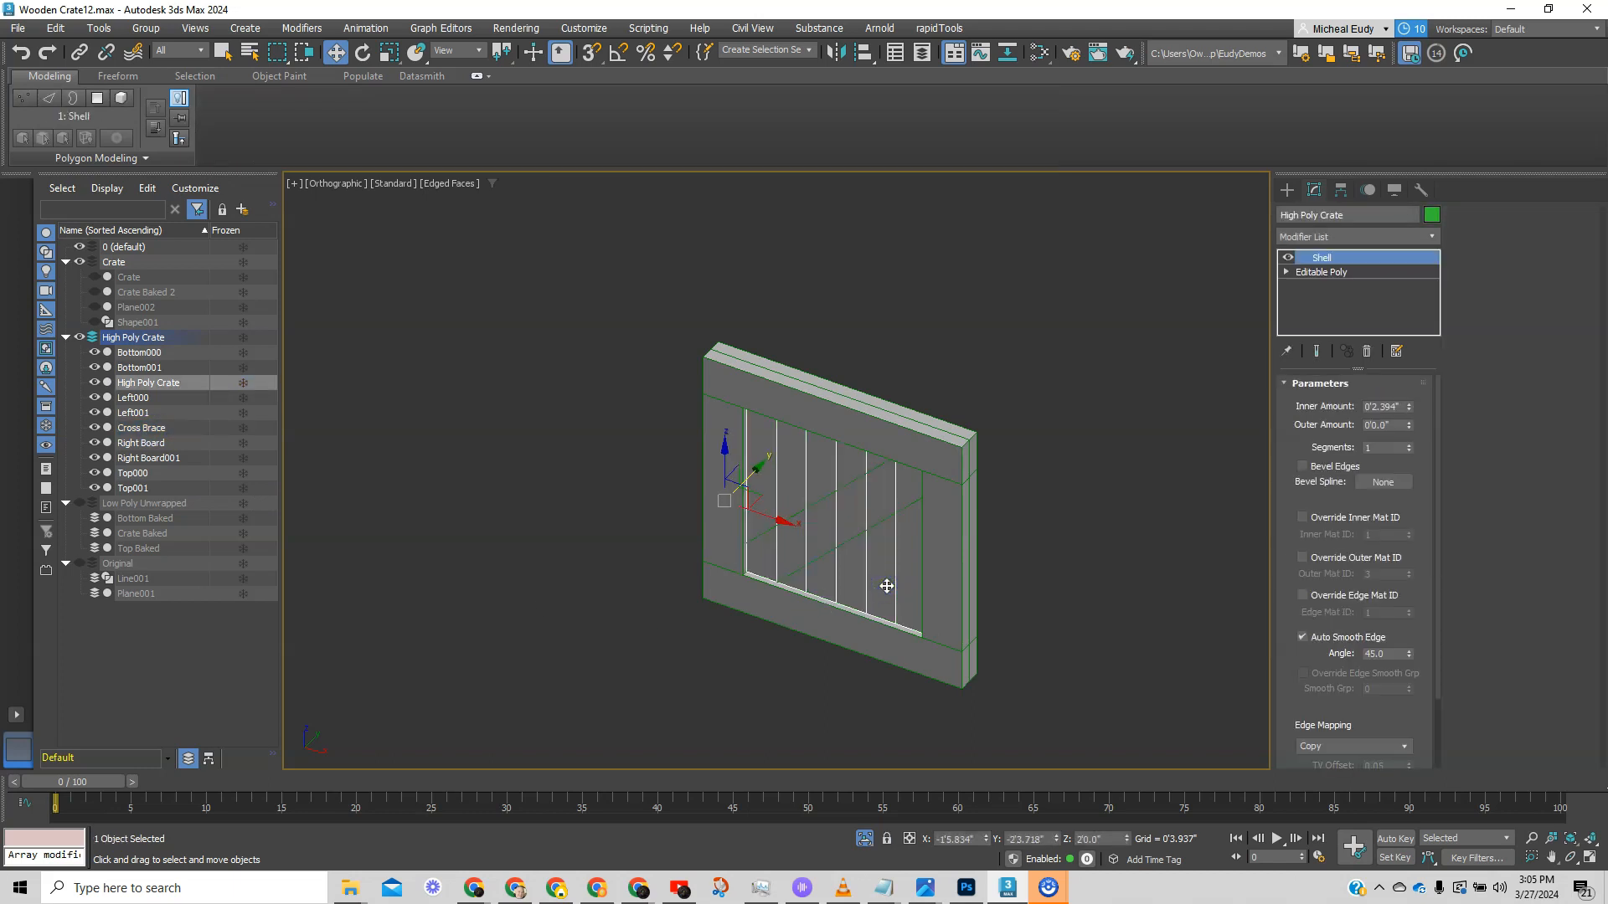
double_click(1386, 408)
type("0")
key("Return")
left_click(1377, 407)
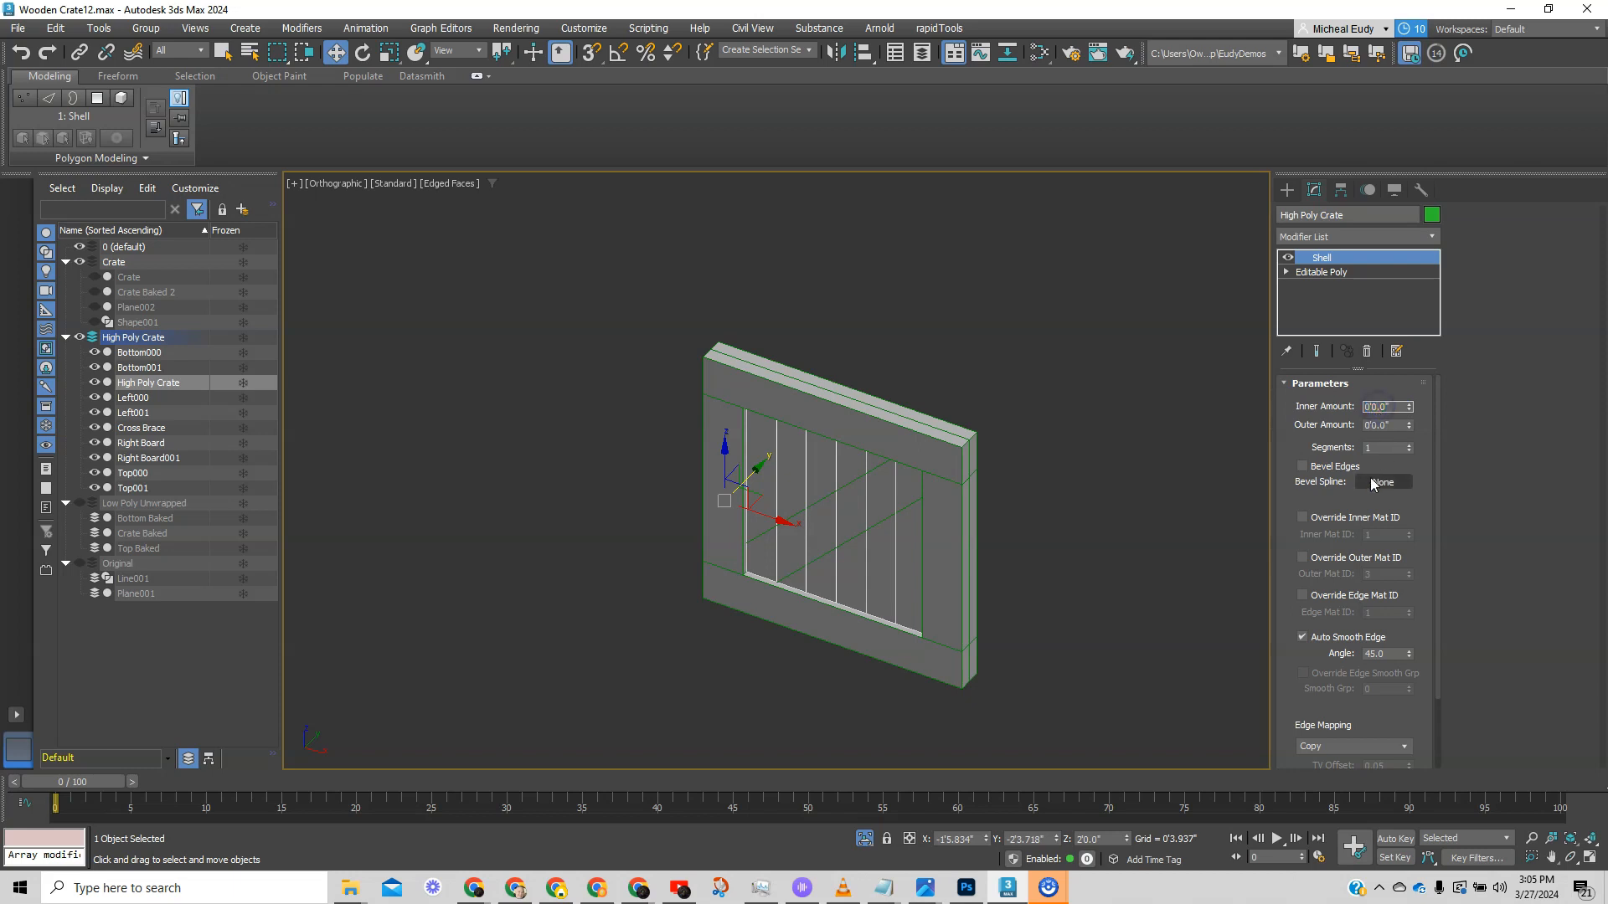
key("Return")
left_click(1378, 426)
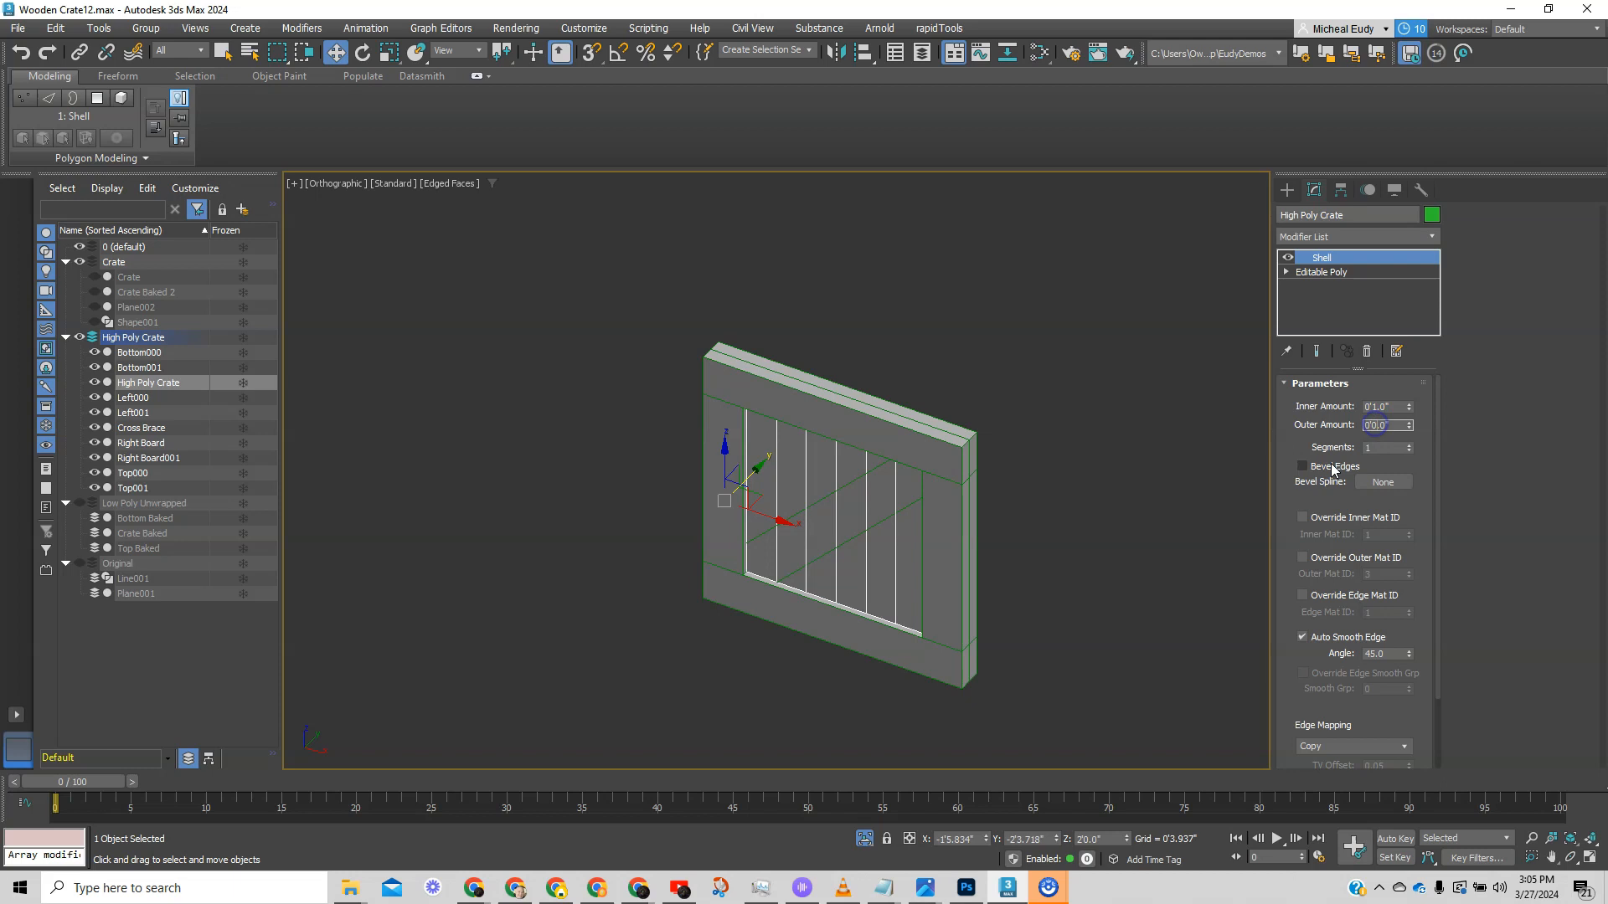
key("Return")
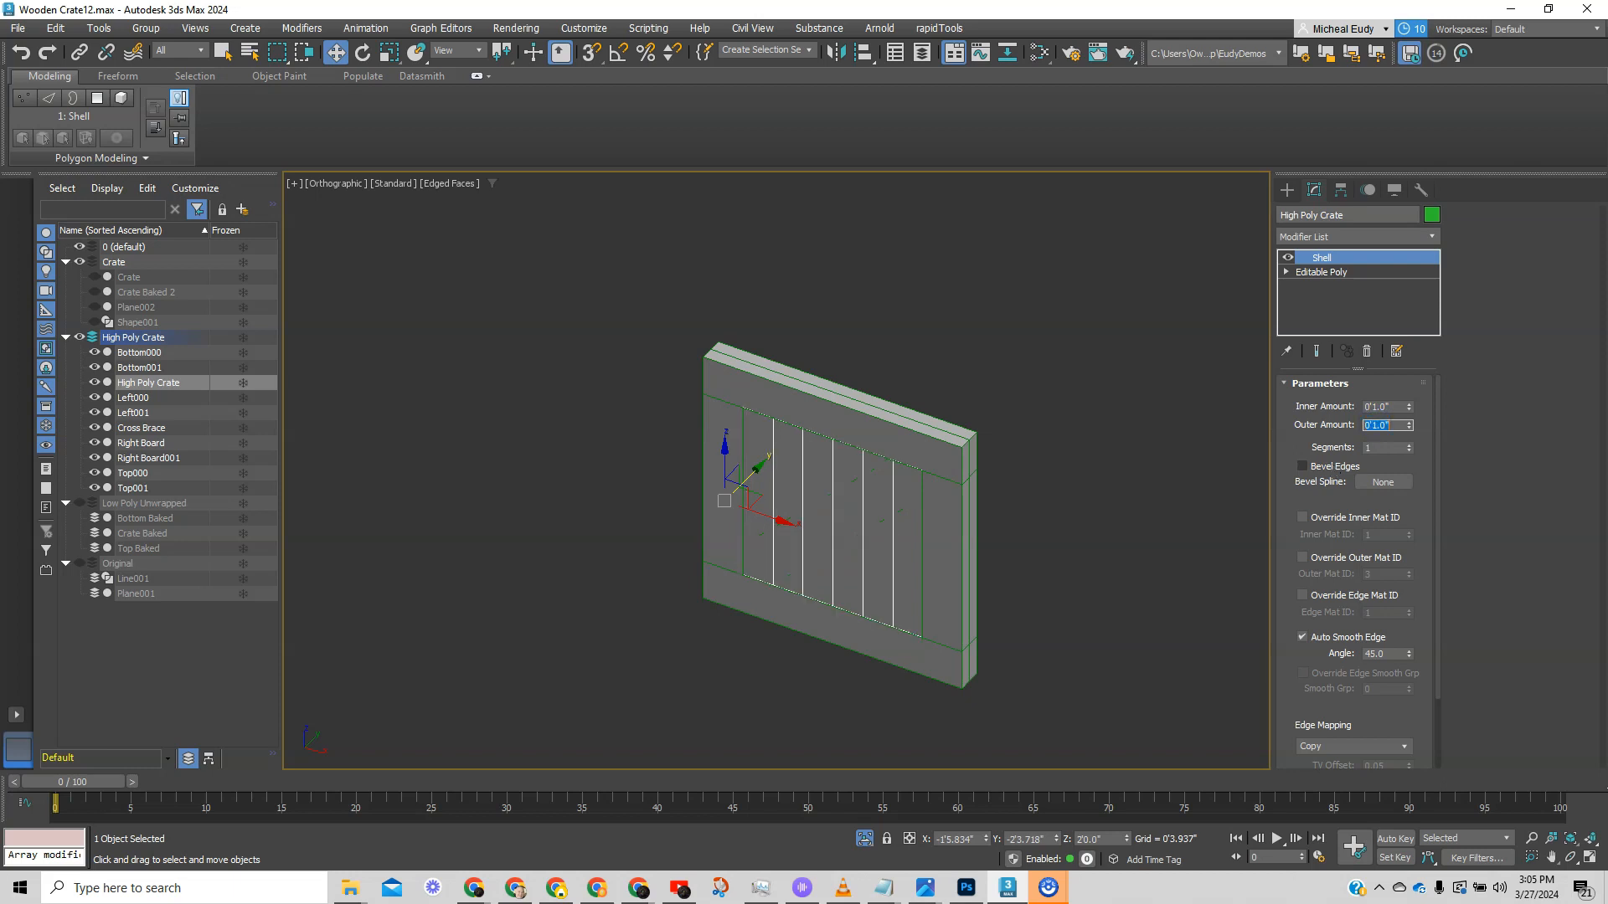
- Move the thickened slatted panel along Y to about -2'2.408" so it sits inside the frame
mouse_move(702, 476)
middle_mouse_down("alt")
mouse_move(736, 470)
mouse_move(686, 474)
middle_mouse_up("alt")
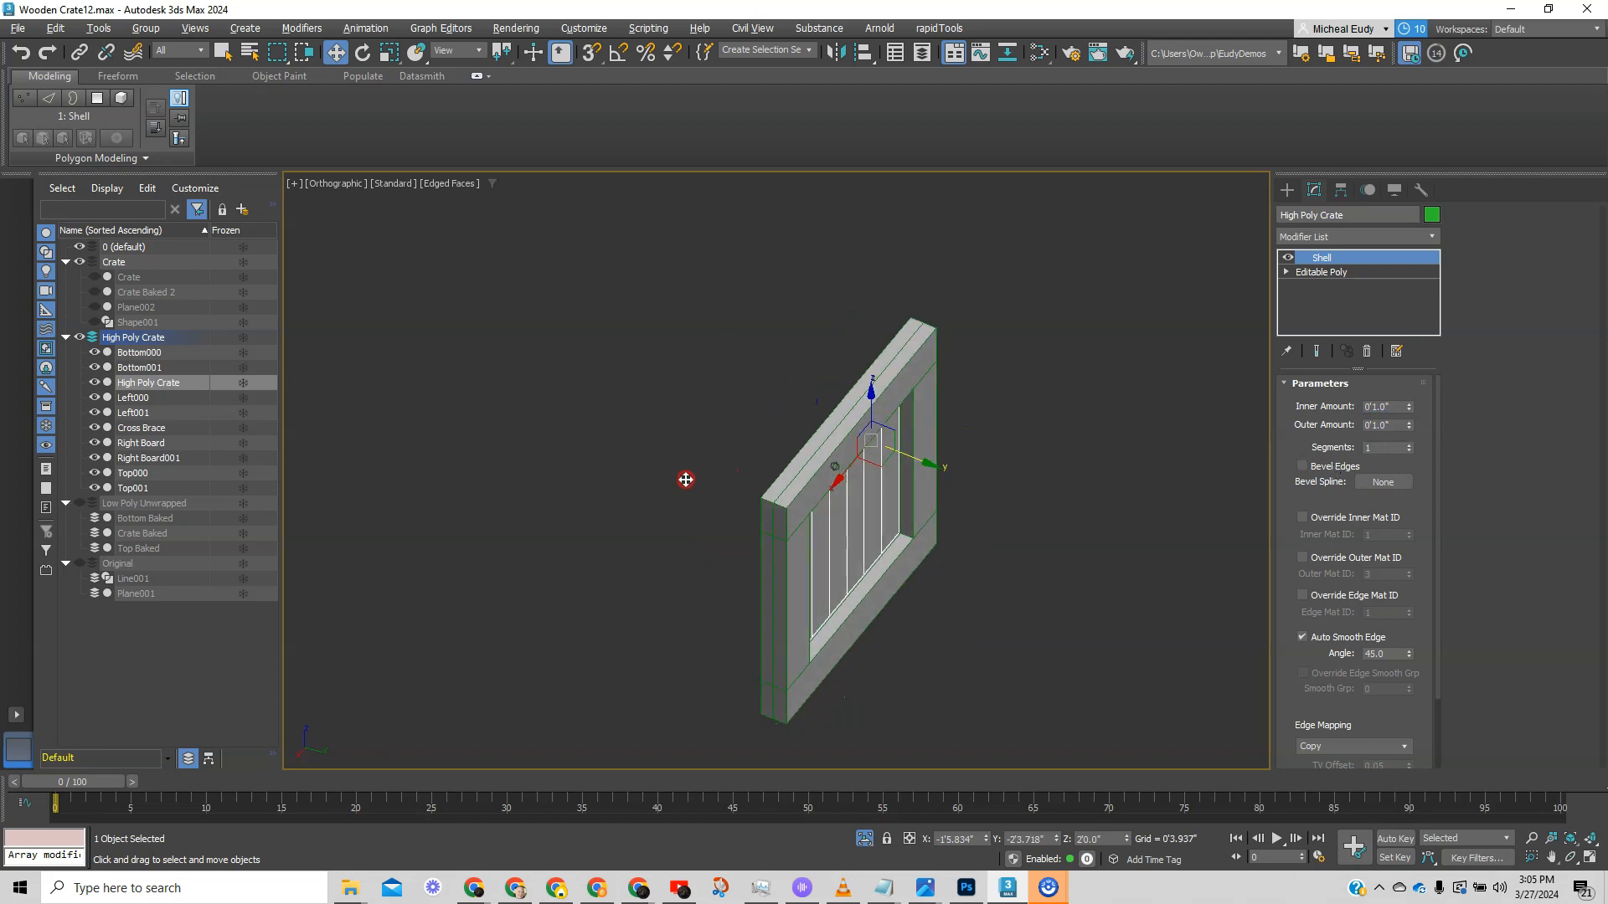
left_click_drag(927, 462, 933, 464)
middle_click_drag(823, 594, 832, 561, "alt")
left_click_drag(909, 470, 908, 469)
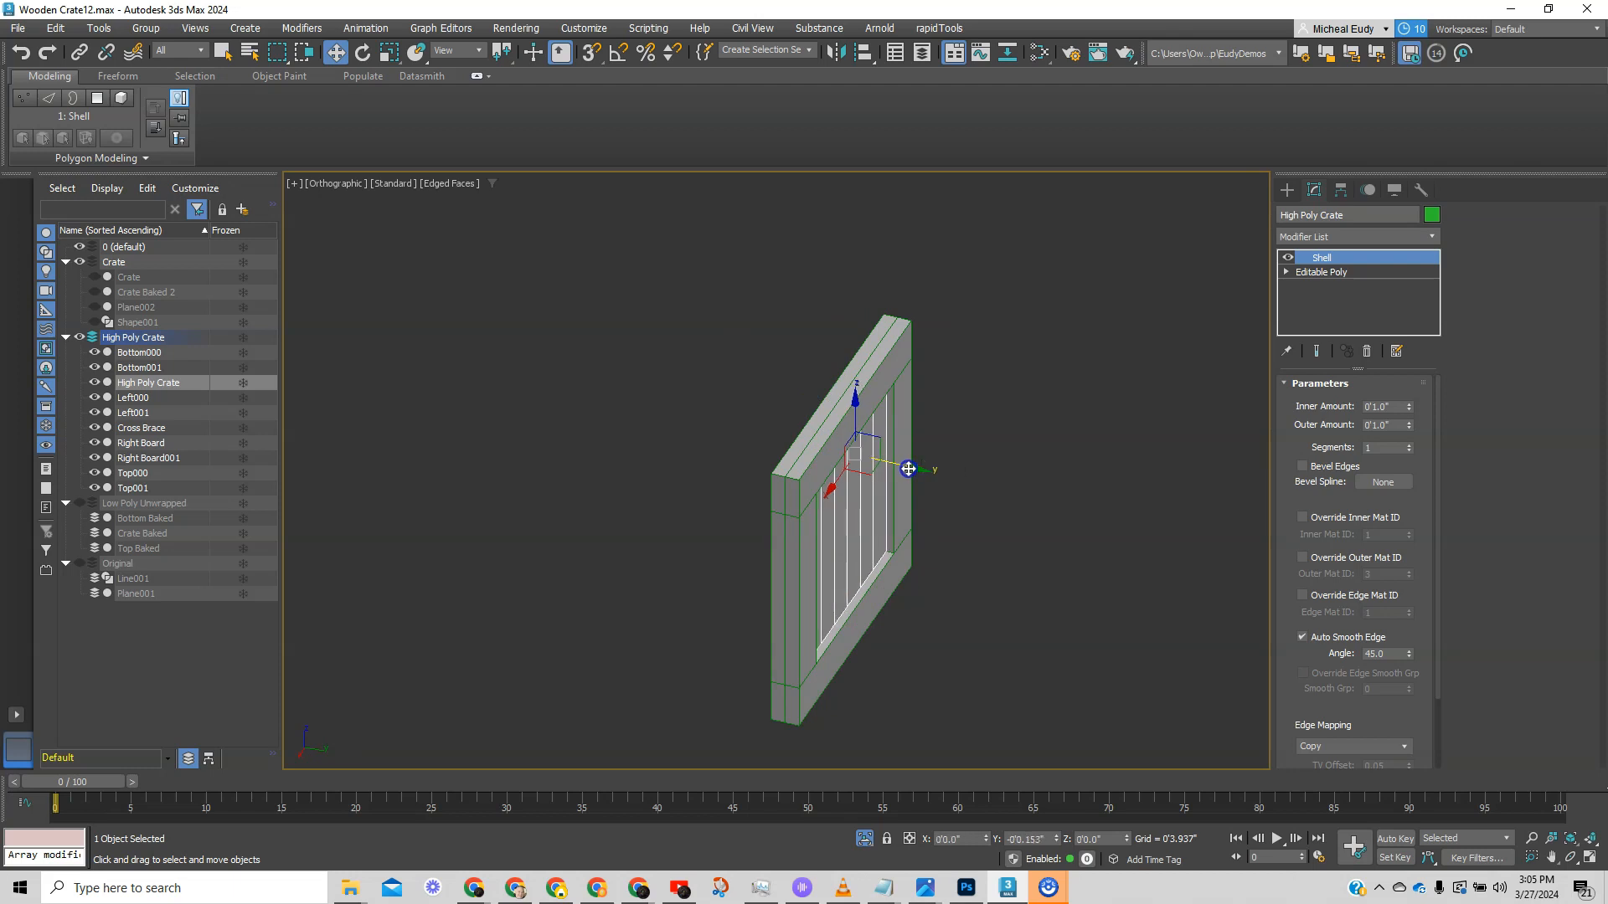
- Move the cross brace about 0.365" in the negative Y direction, away from the slats
middle_click_drag(909, 469, 906, 559, "alt")
scroll(840, 657, "up", 3)
scroll(790, 567, "up", 3)
middle_click_drag(702, 600, 834, 645, "alt")
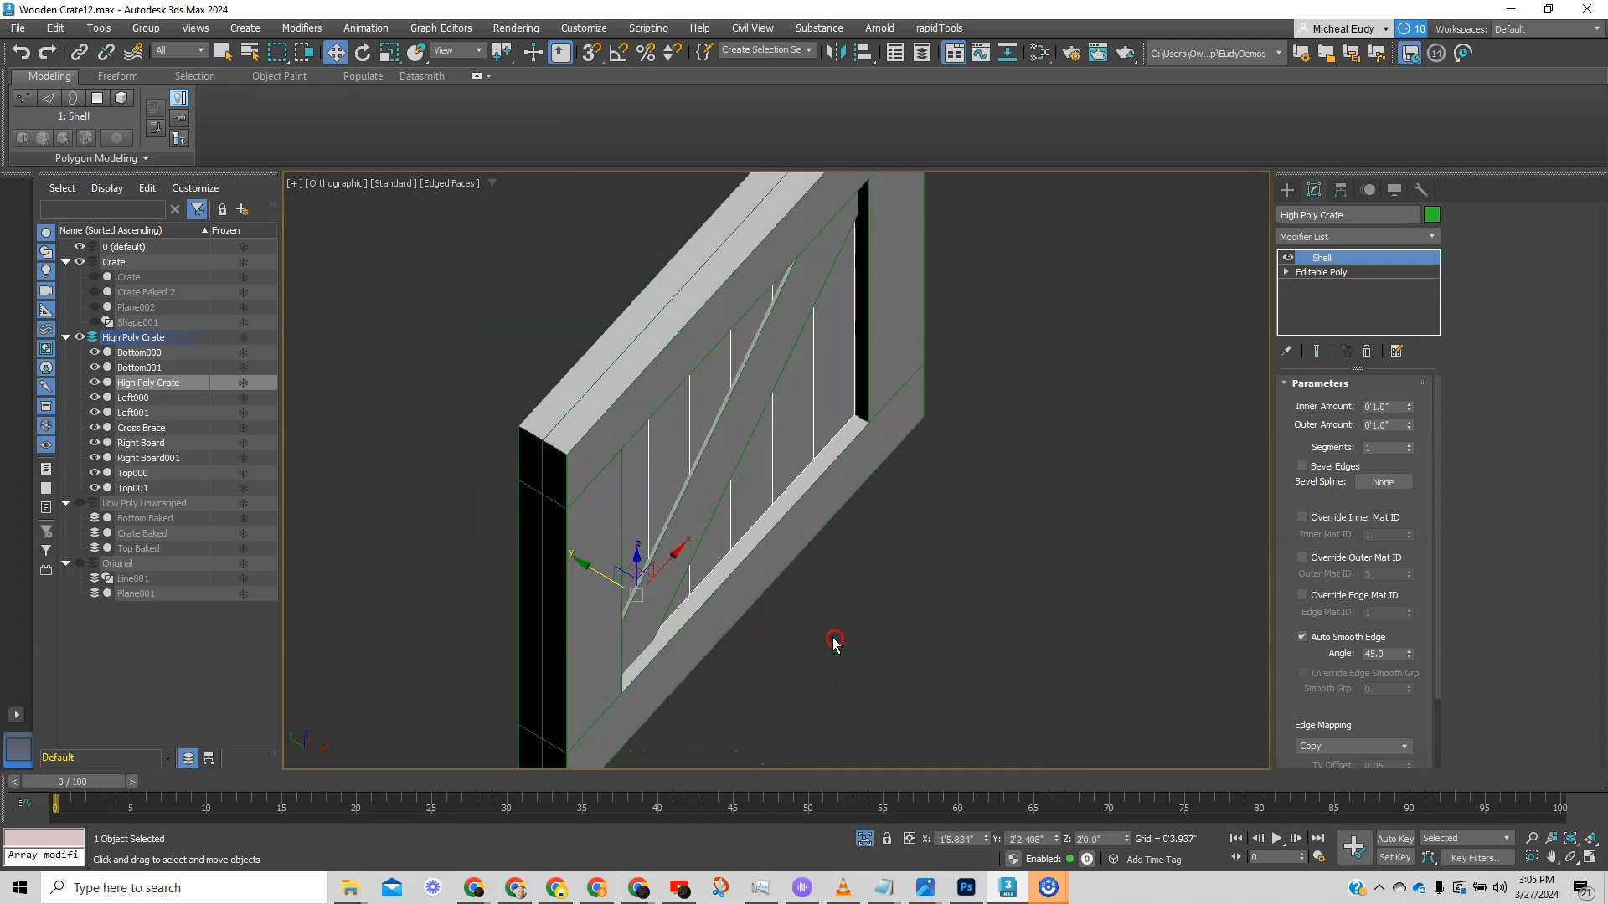
left_click(737, 484)
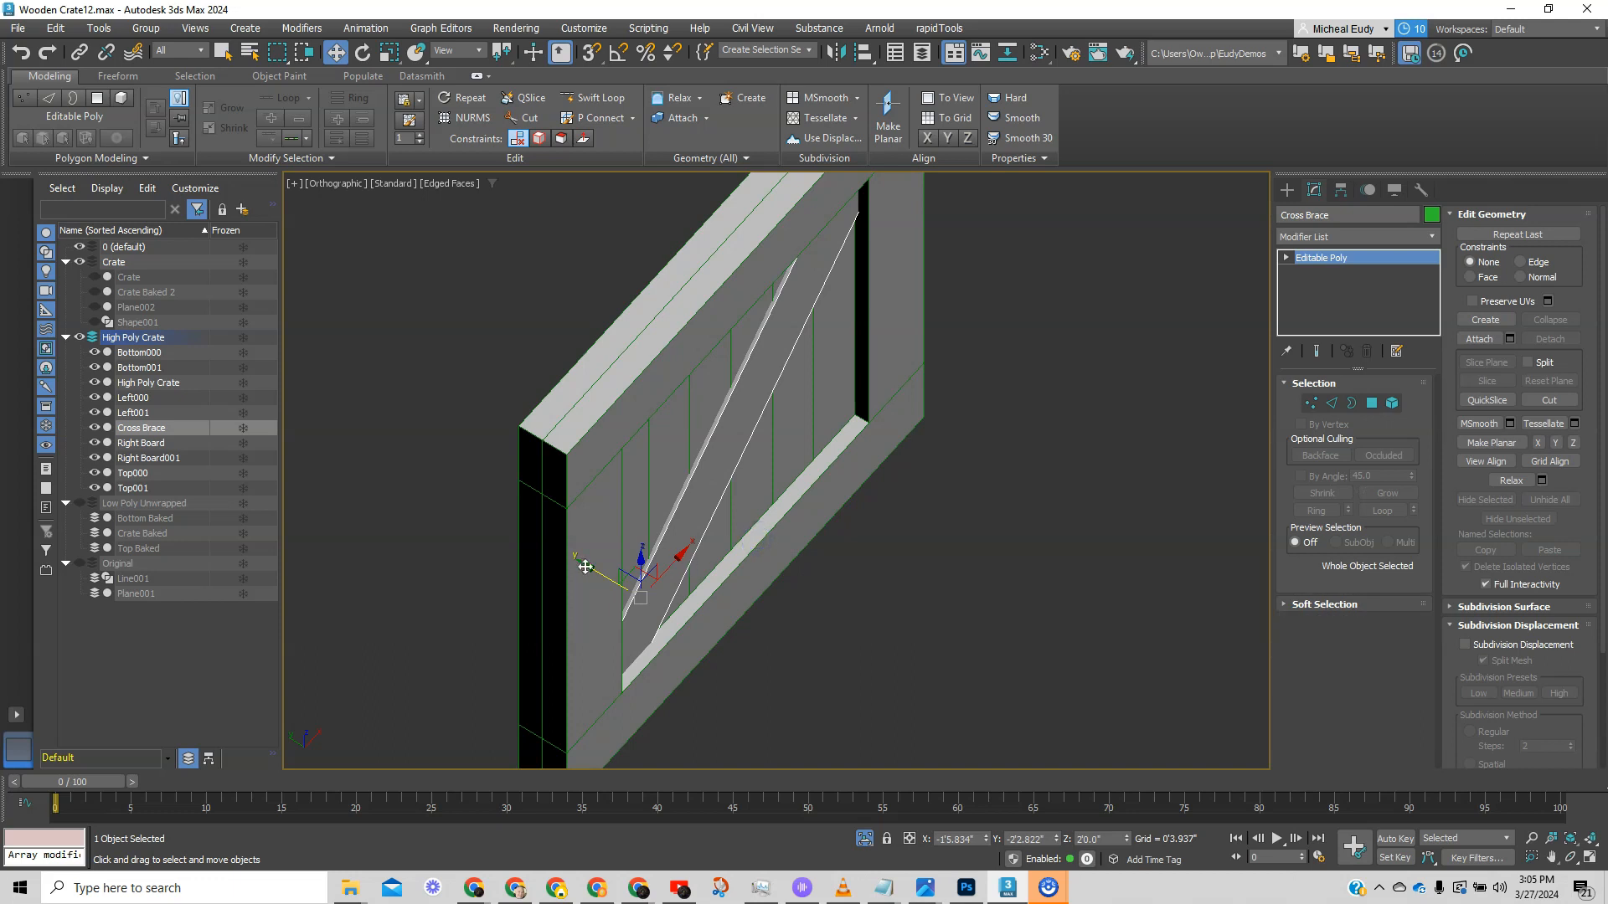
left_click_drag(585, 567, 589, 569)
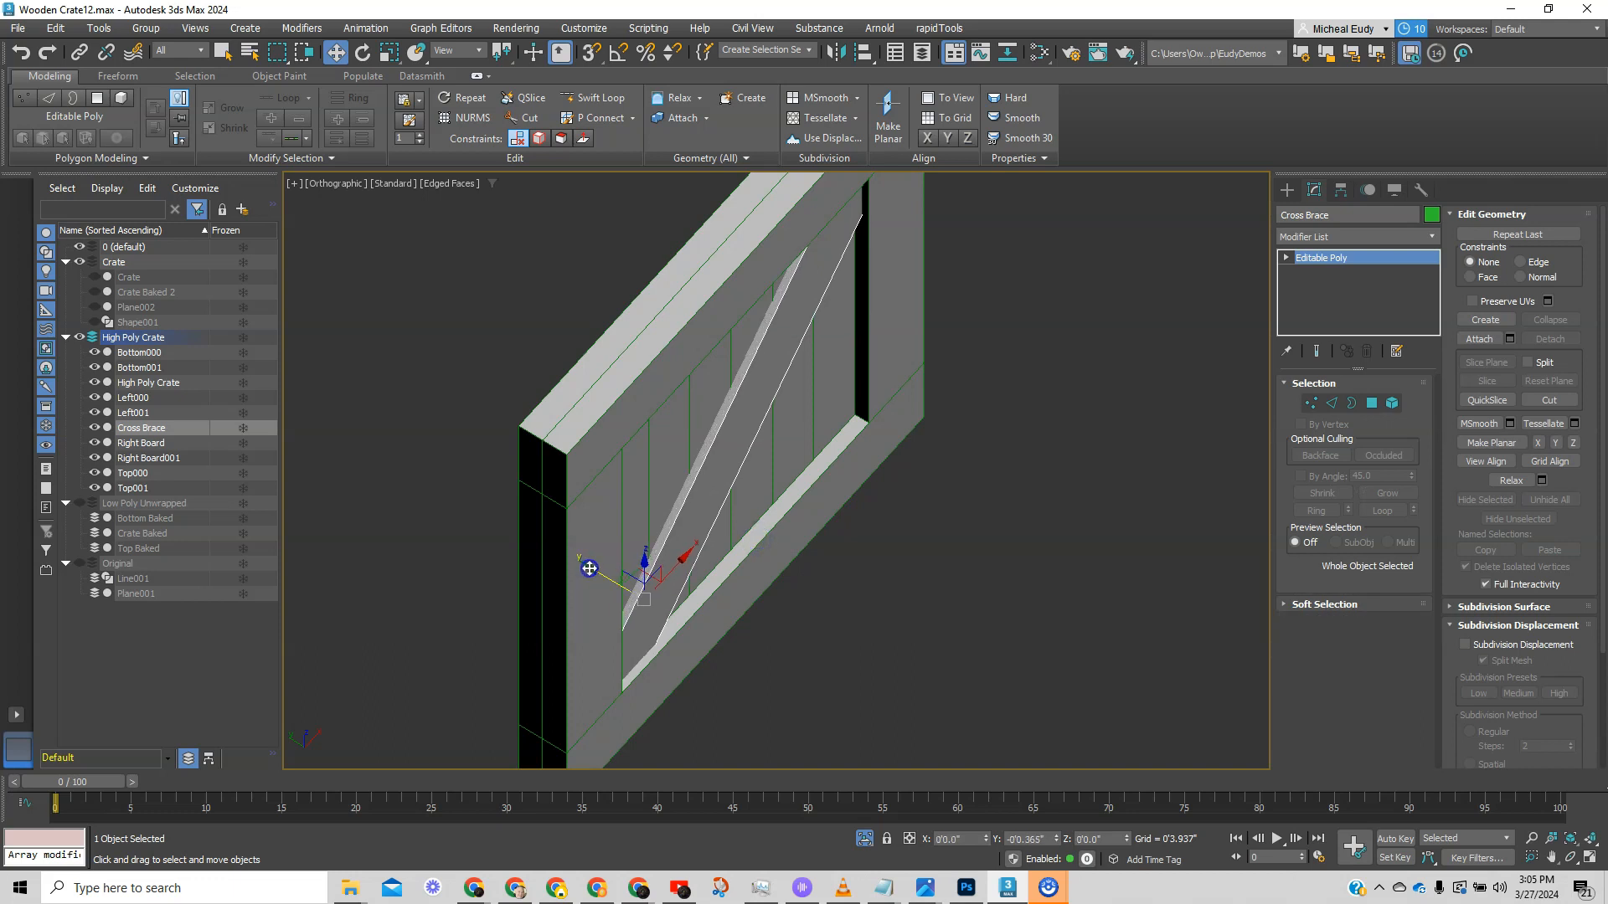
- Select all ten crate parts and apply one Chamfer modifier to them
scroll(868, 469, "down", 2)
middle_click_drag(866, 462, 723, 442)
scroll(874, 385, "down", 3)
left_click_drag(557, 263, 1115, 751)
left_click(1432, 237)
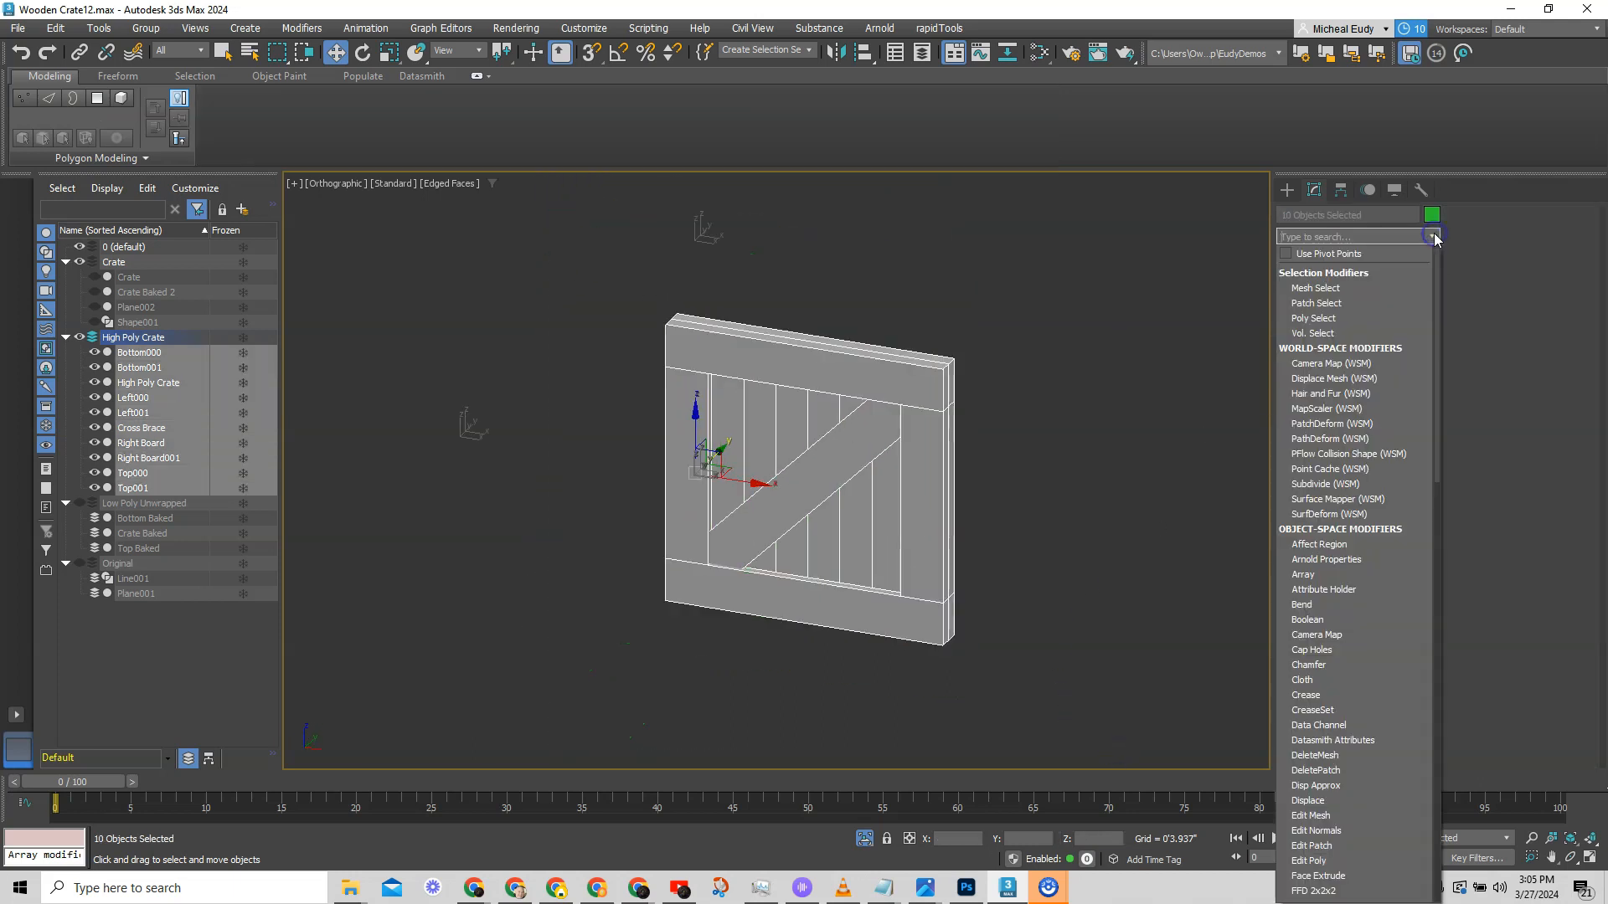
type("c")
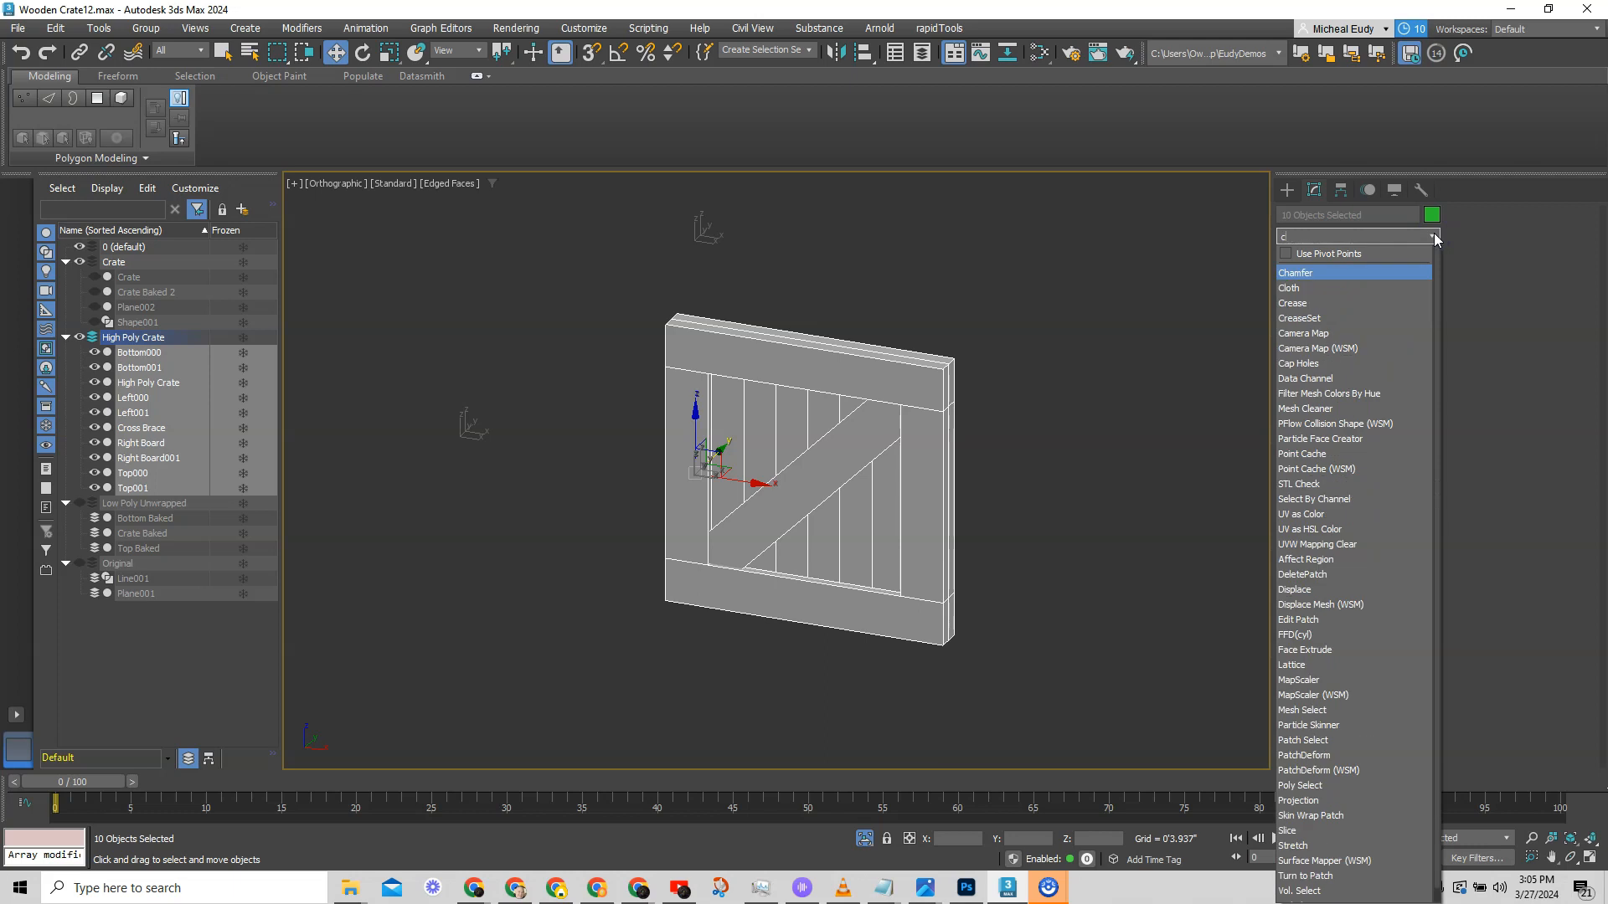
left_click(1305, 271)
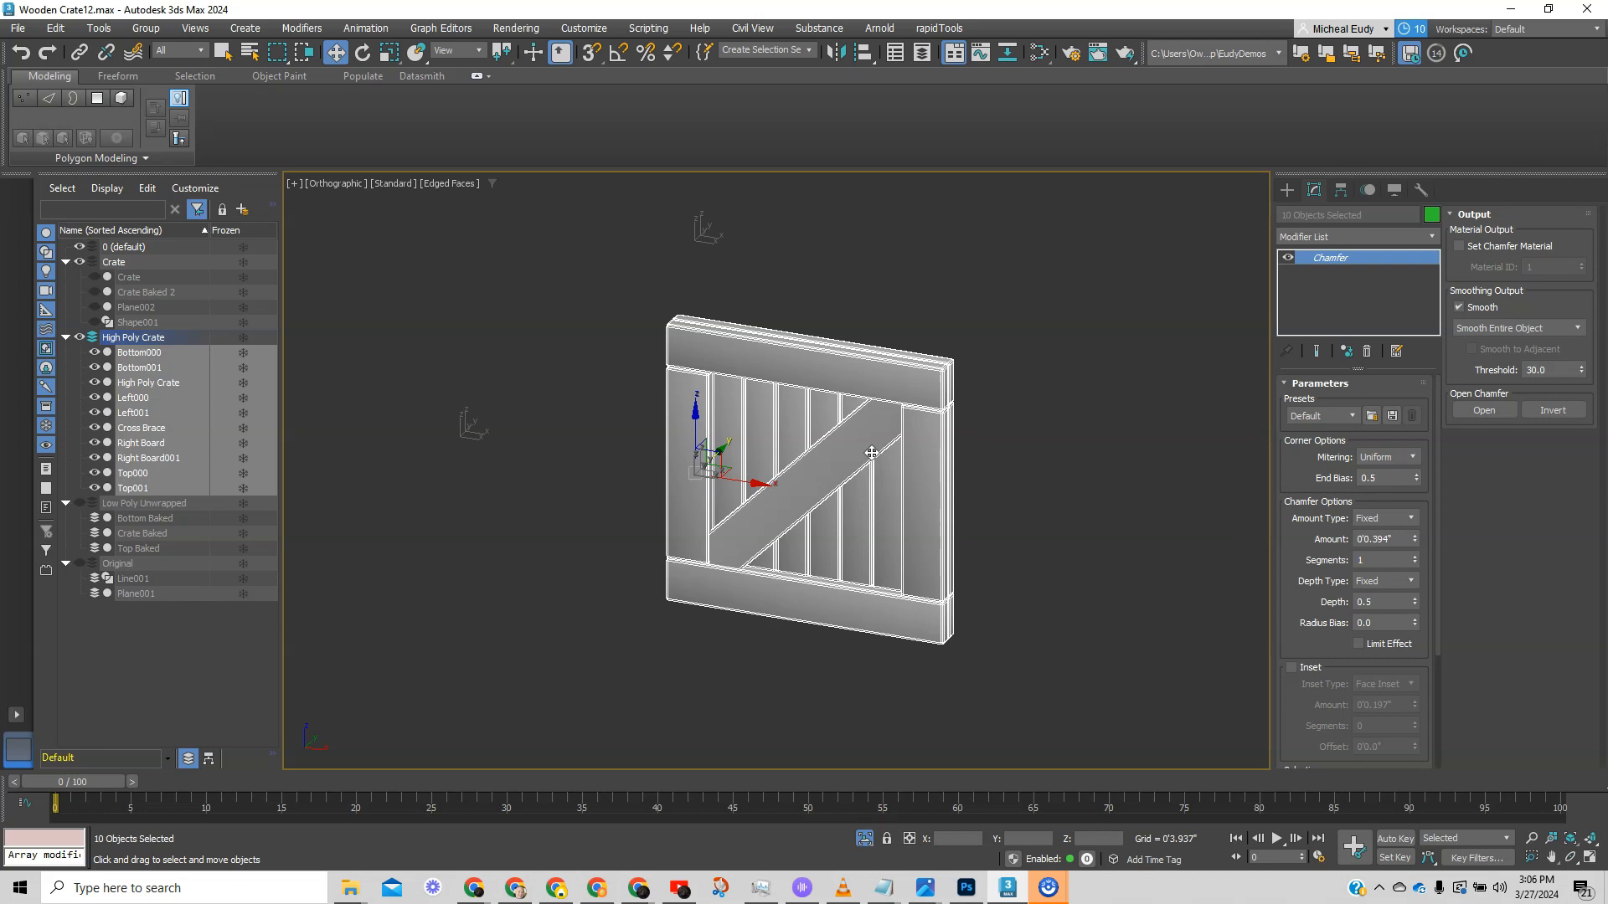
- Temporarily swap the High Poly Crate layer for the Crate object to examine its Chamfer settings
scroll(921, 438, "up", 5)
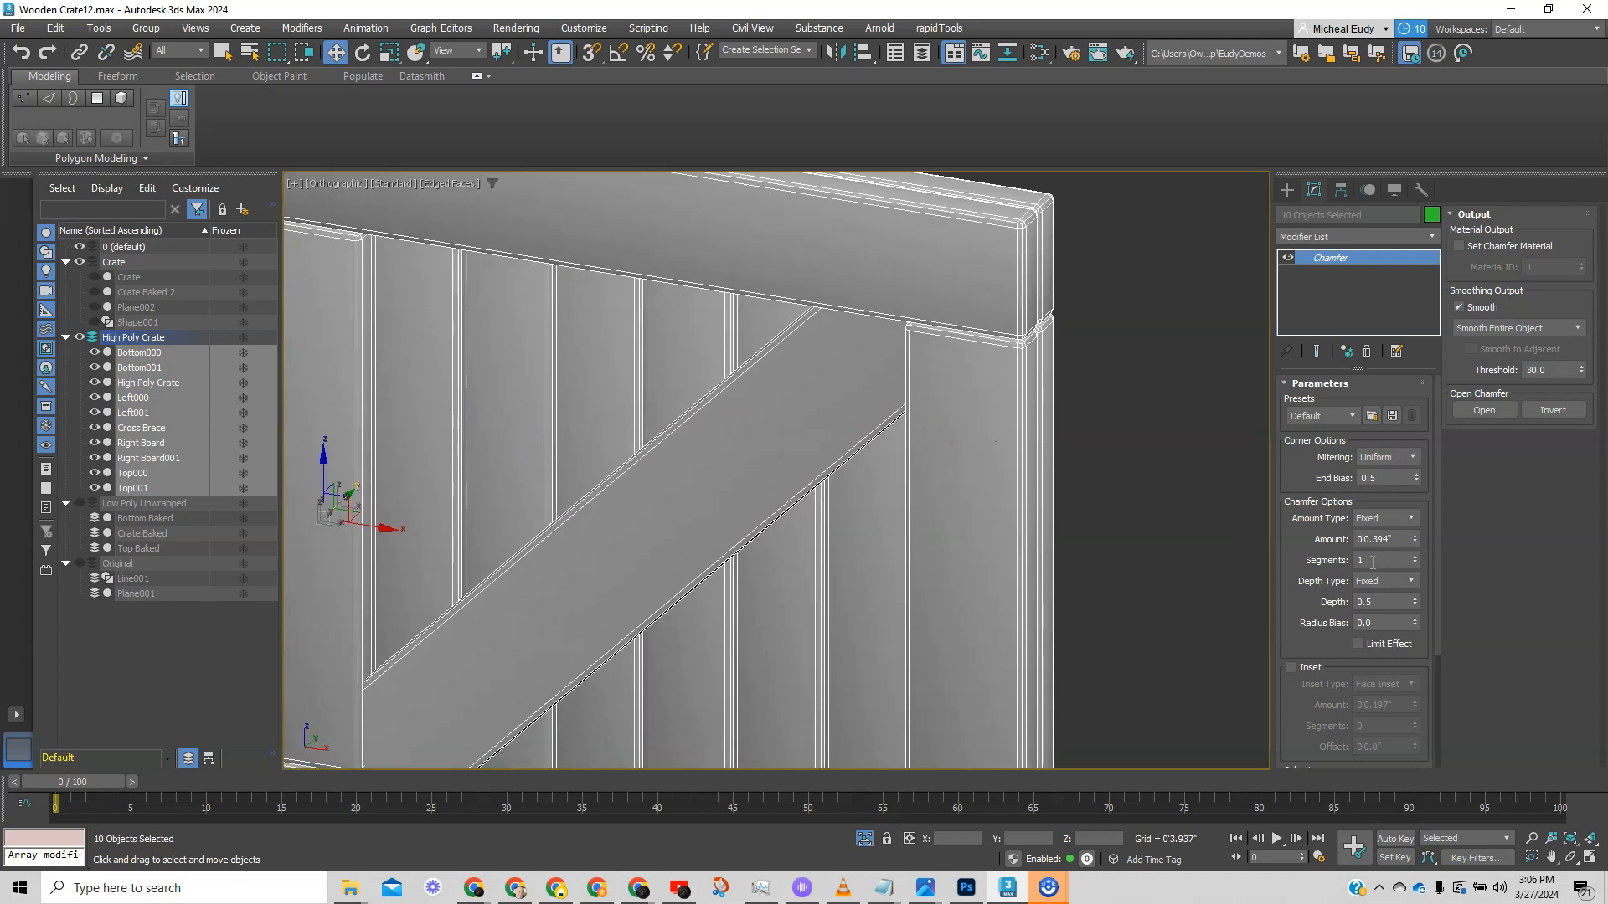
left_click(79, 338)
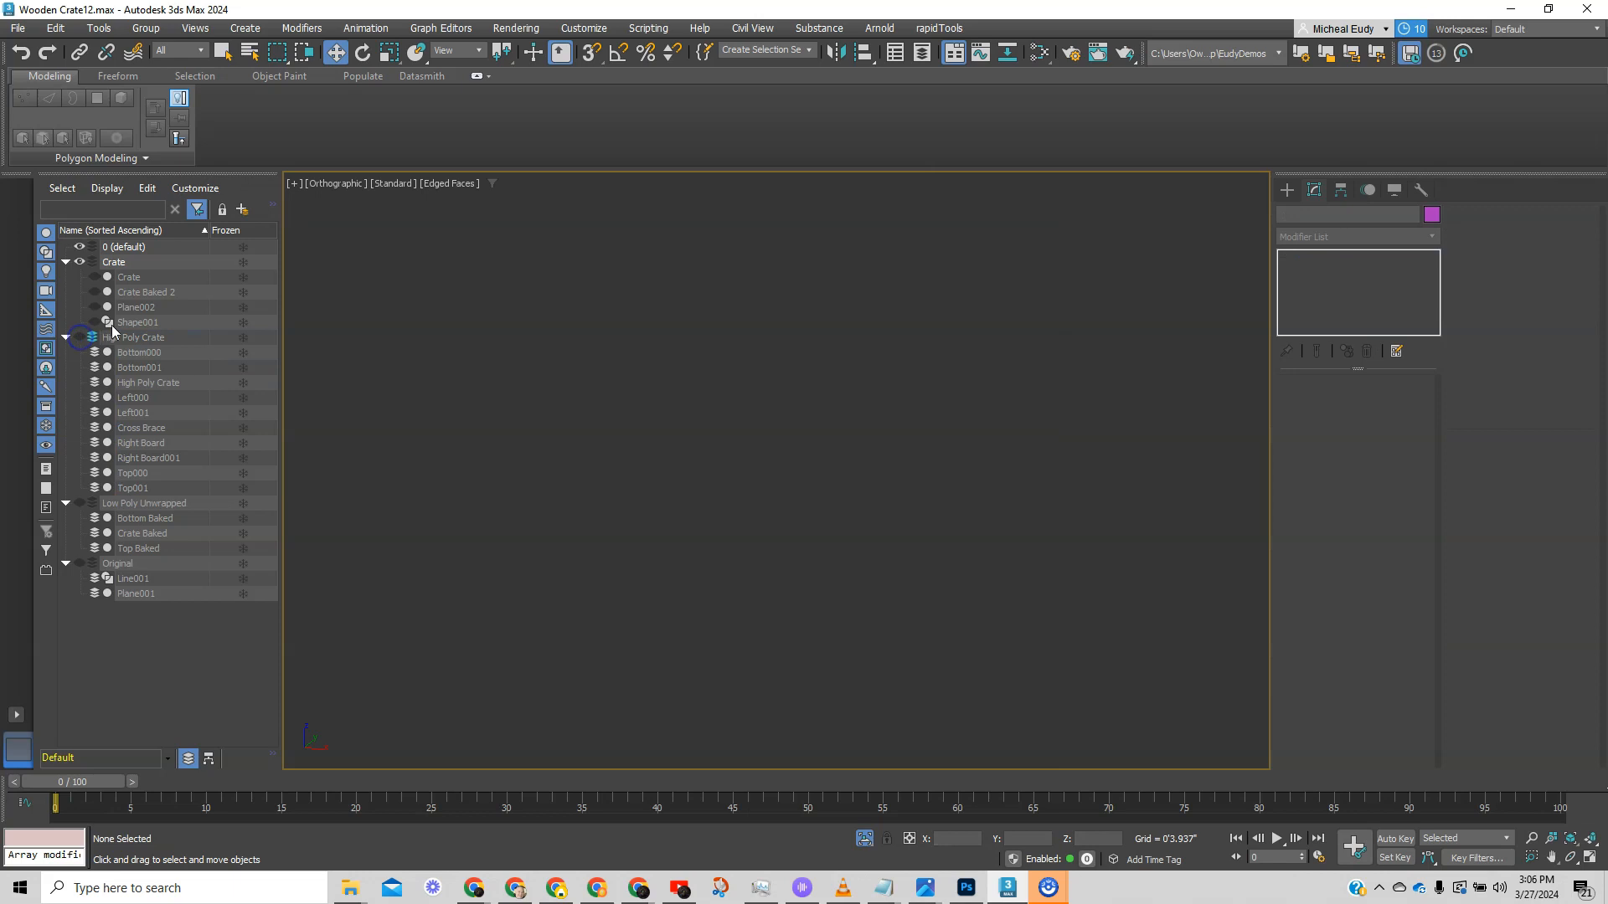
left_click(97, 276)
left_click(98, 278)
left_click(95, 277)
left_click(128, 277)
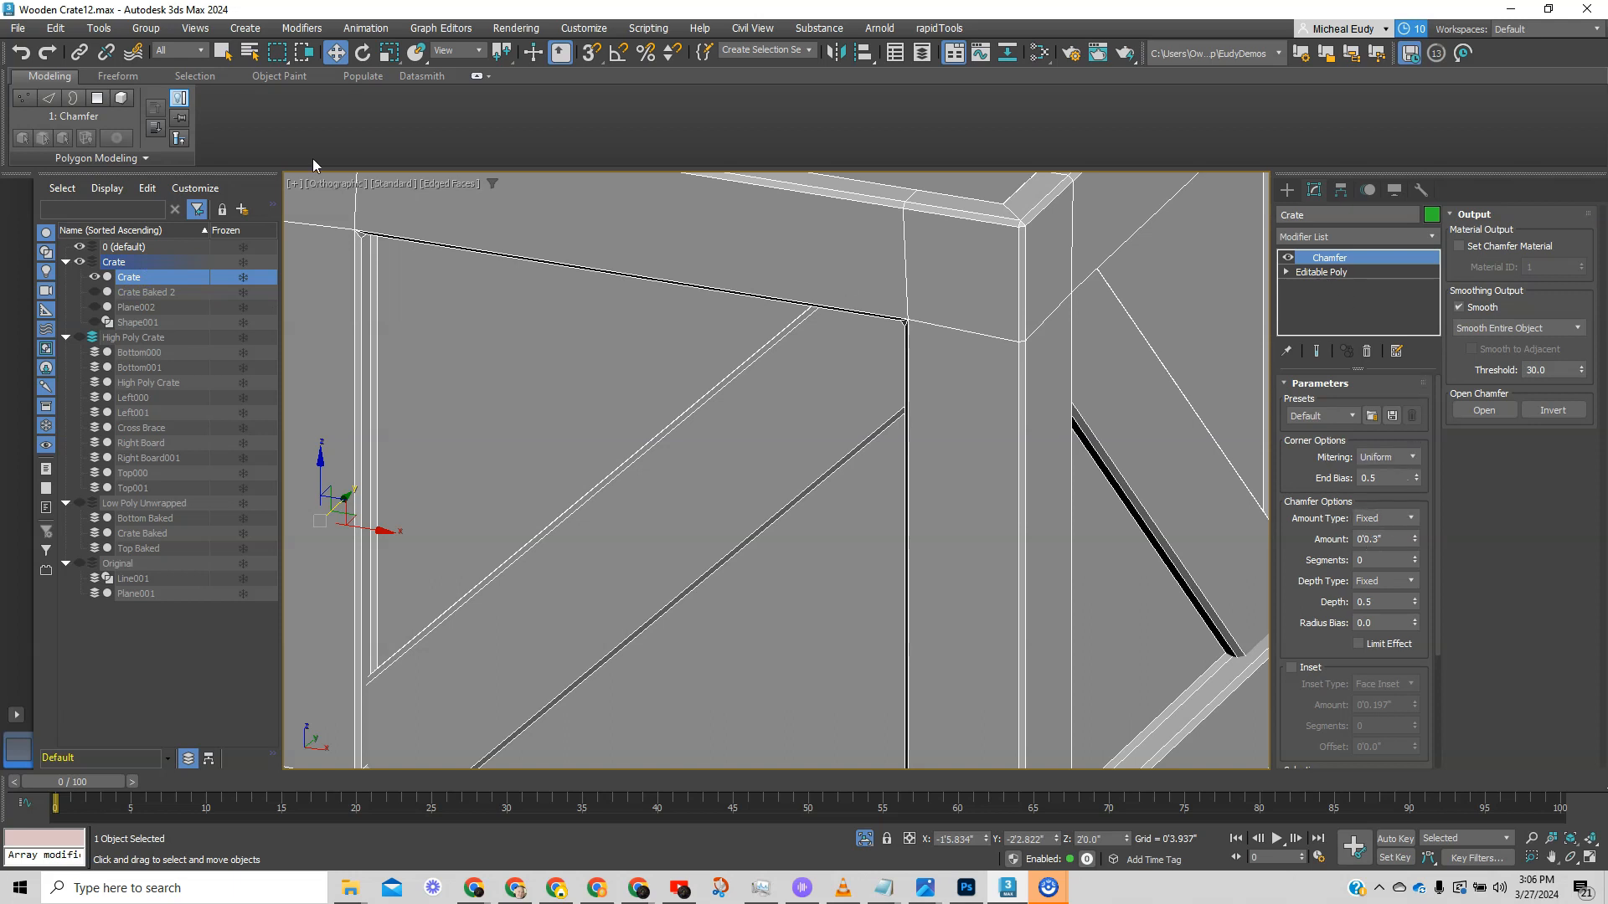
left_click(94, 276)
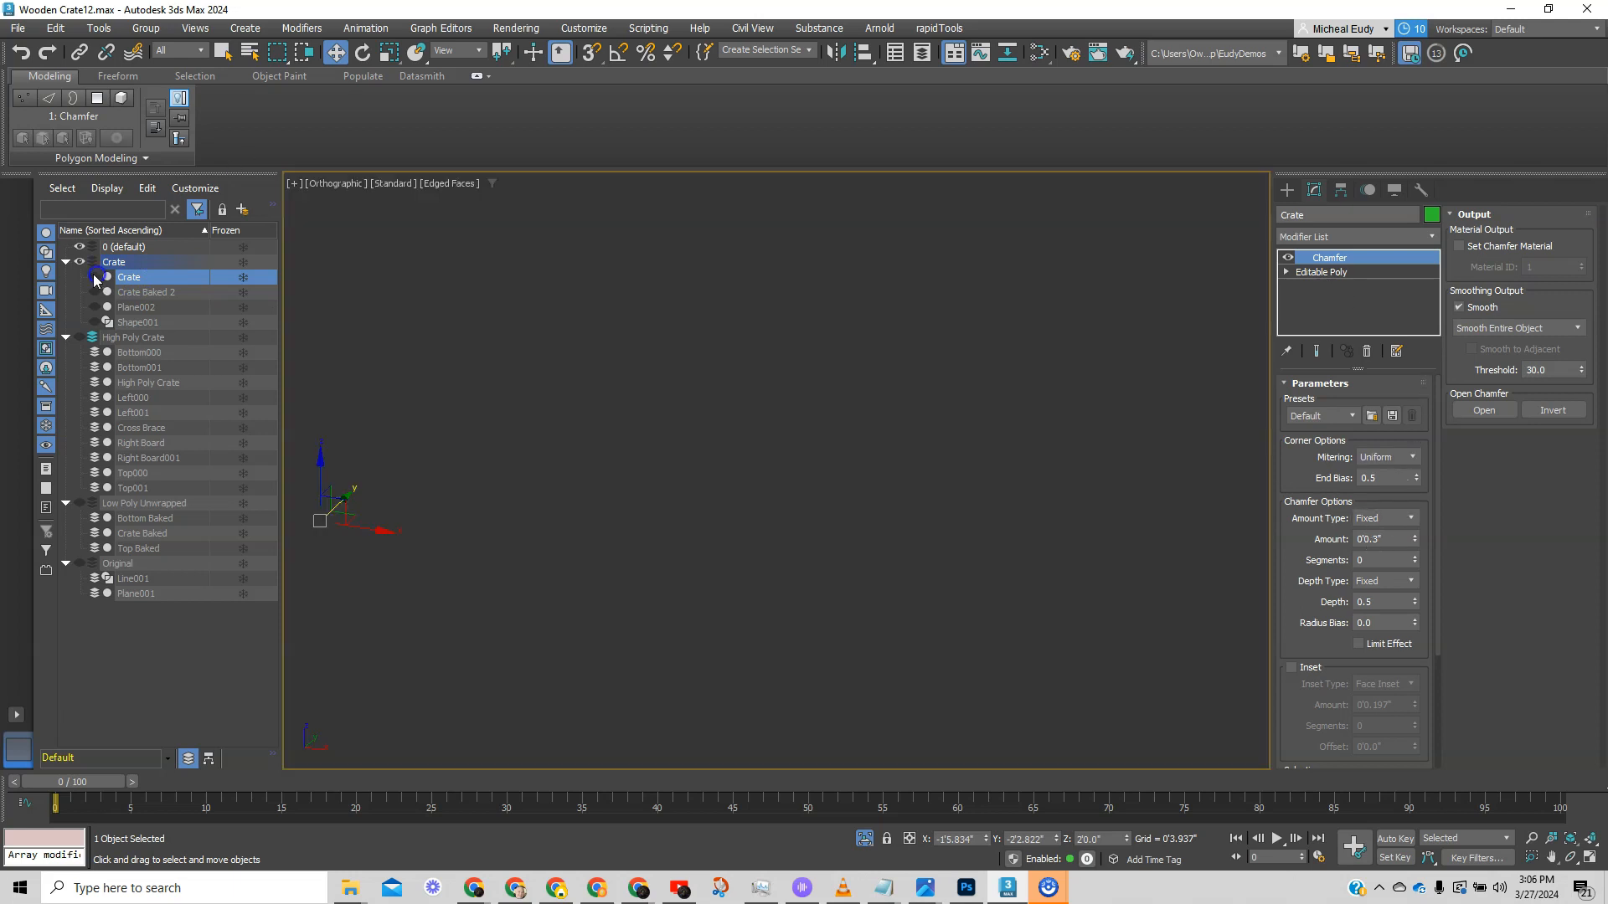
left_click(81, 337)
- Through the right board, set the shared Chamfer's amount to 0.32" and segments to 2, and enable Inset
left_click(1000, 367)
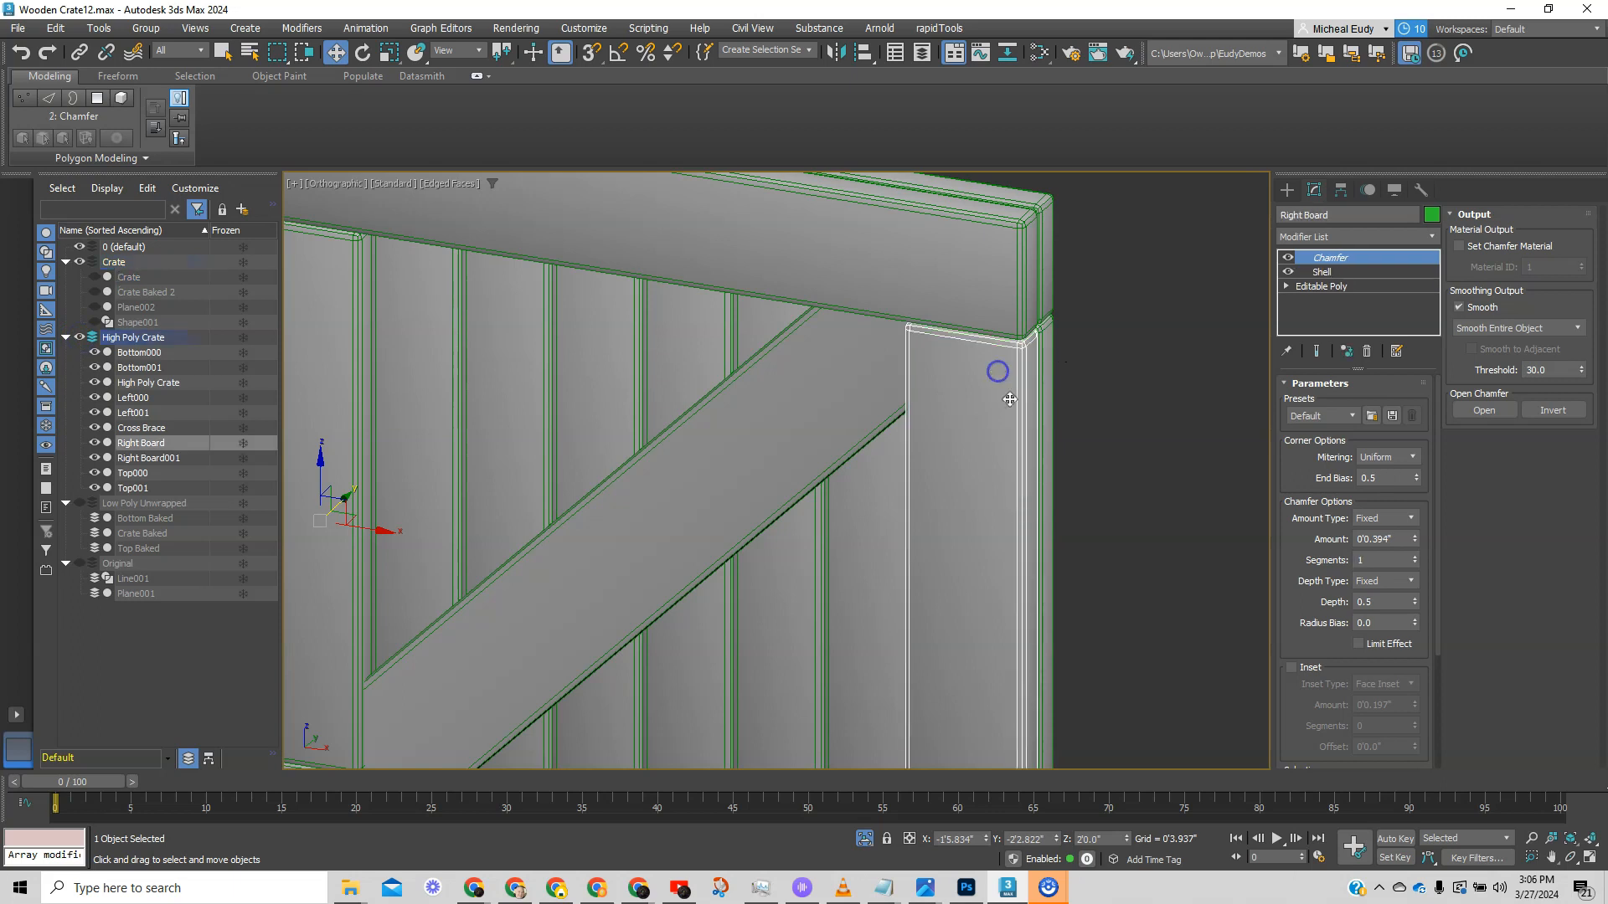
left_click(1388, 538)
left_click_drag(1387, 540, 1383, 540)
type("32")
key("Return")
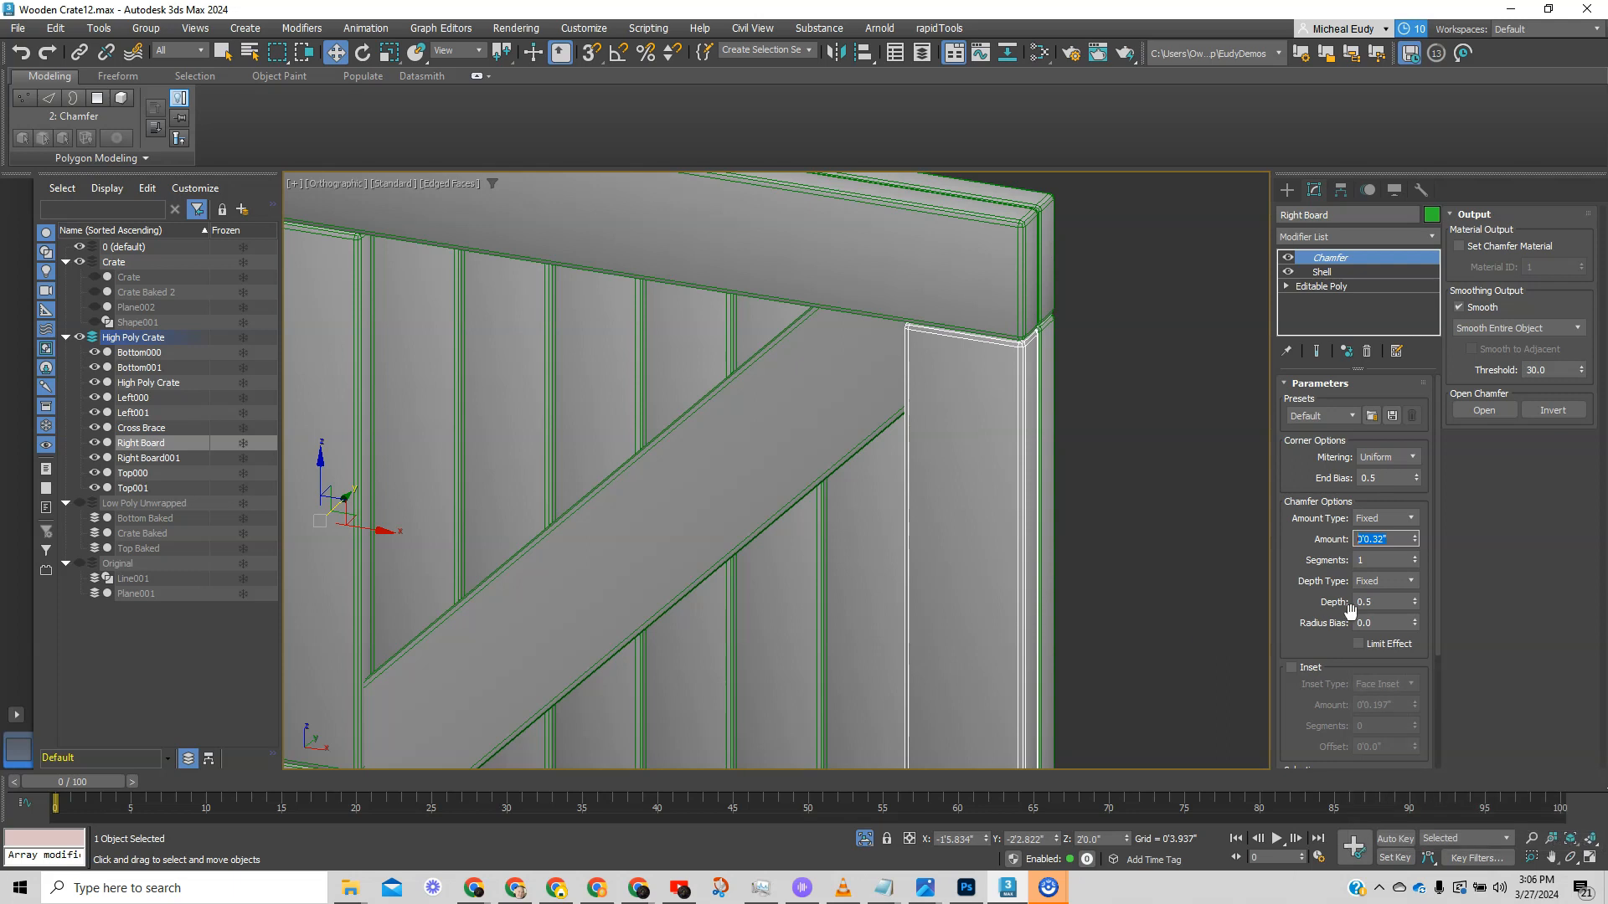
key("Tab")
key("Return")
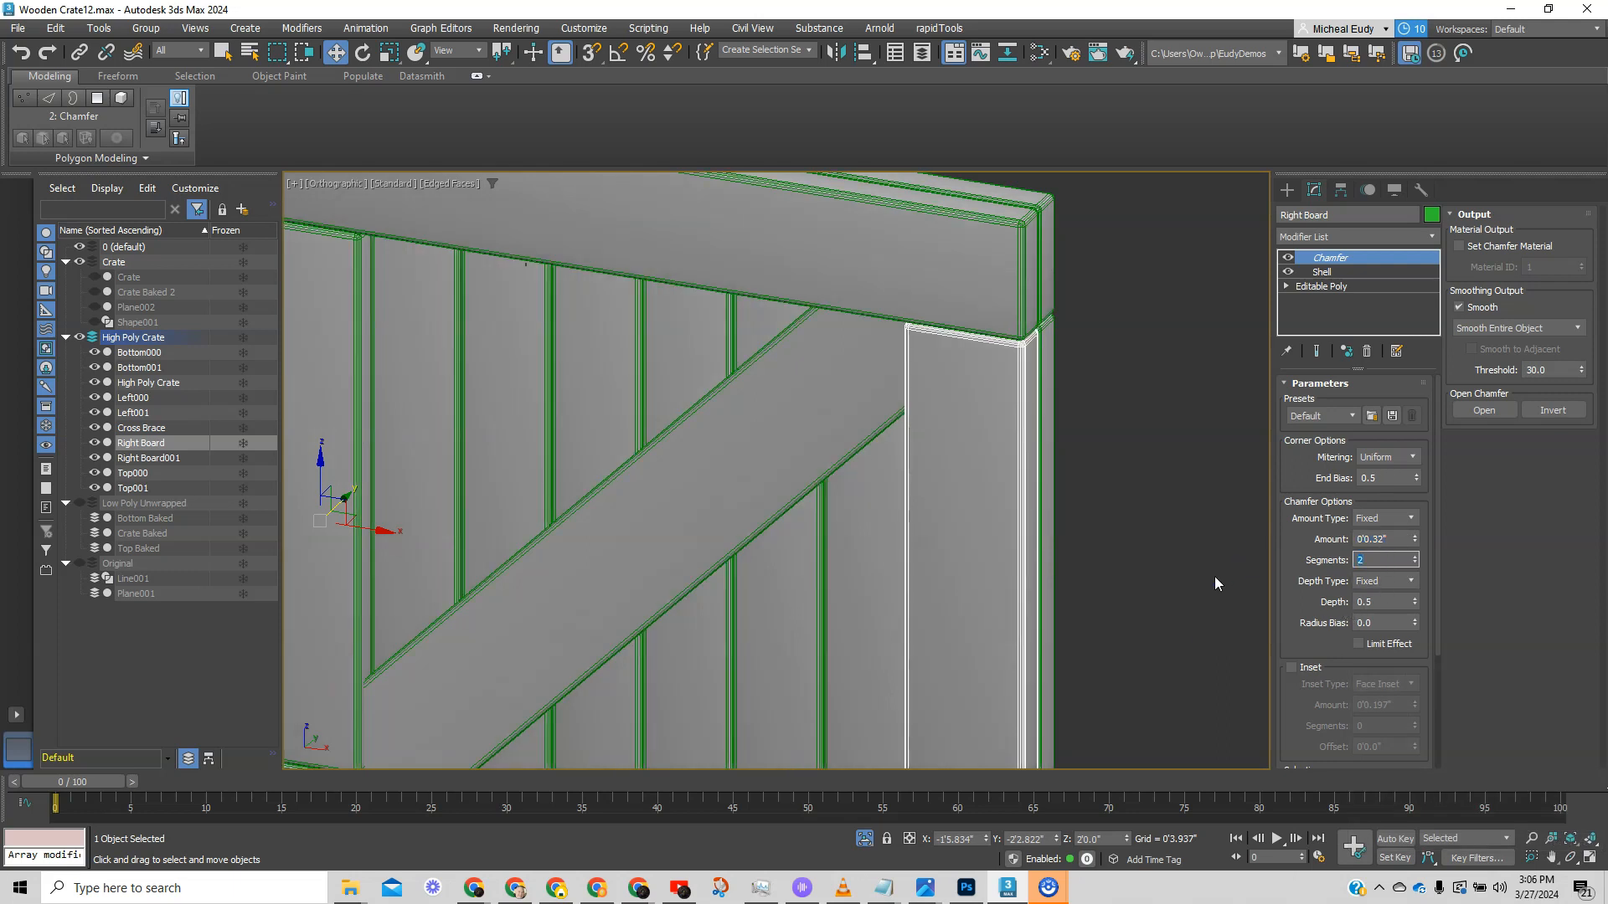
left_click(1292, 668)
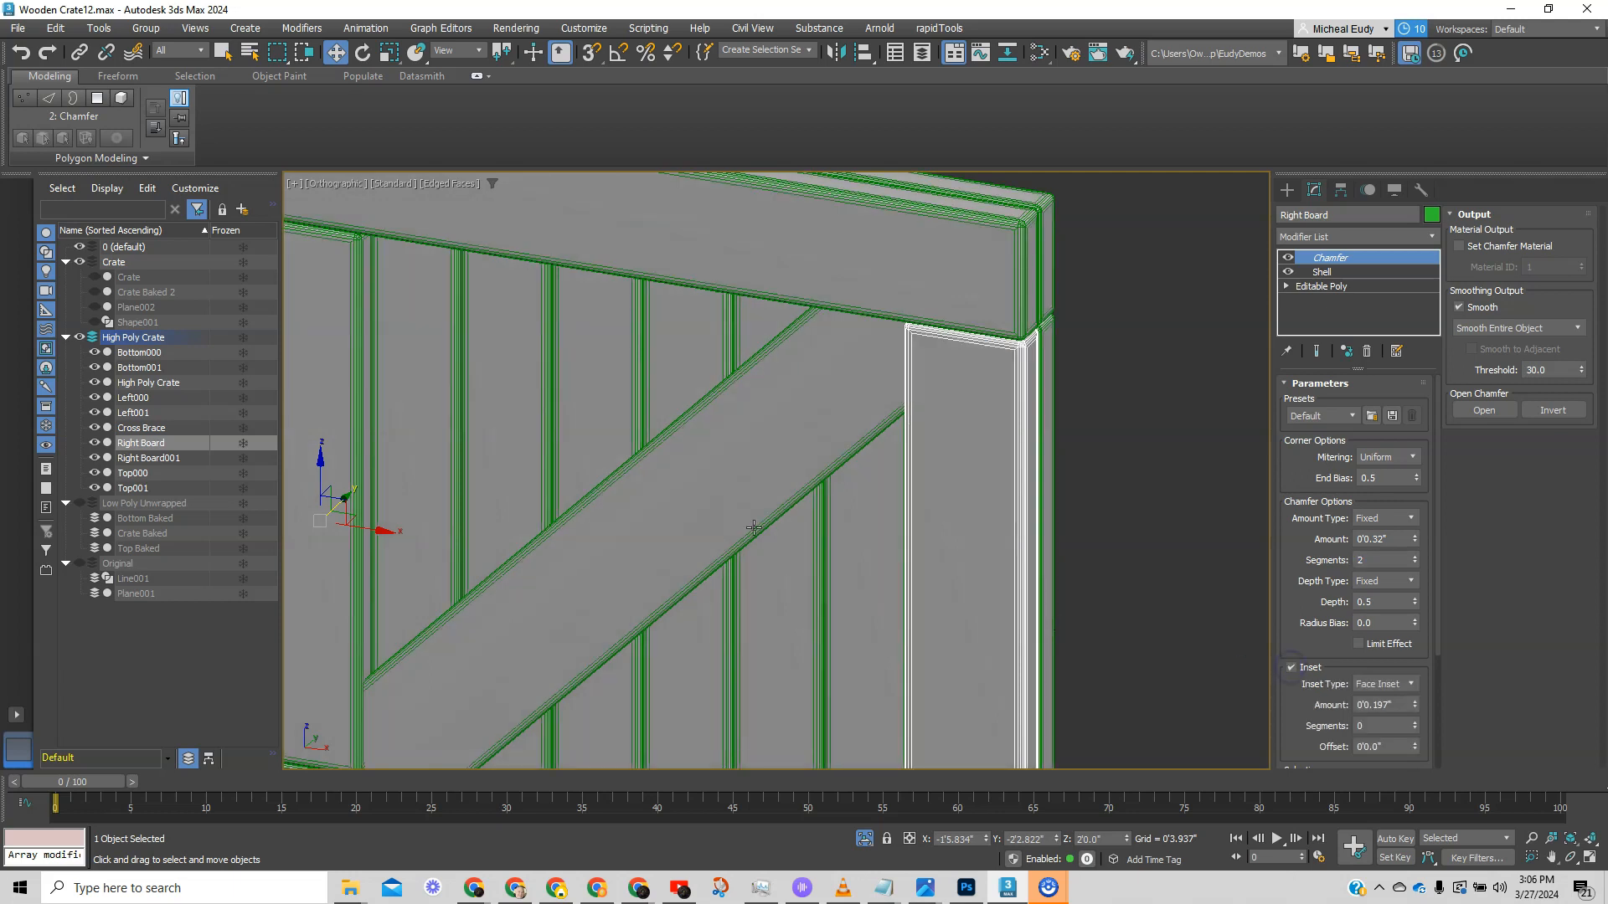
- Hide the edge display and examine the chamfered crate side up close and from several angles
scroll(759, 426, "down", 2)
scroll(759, 426, "down", 3)
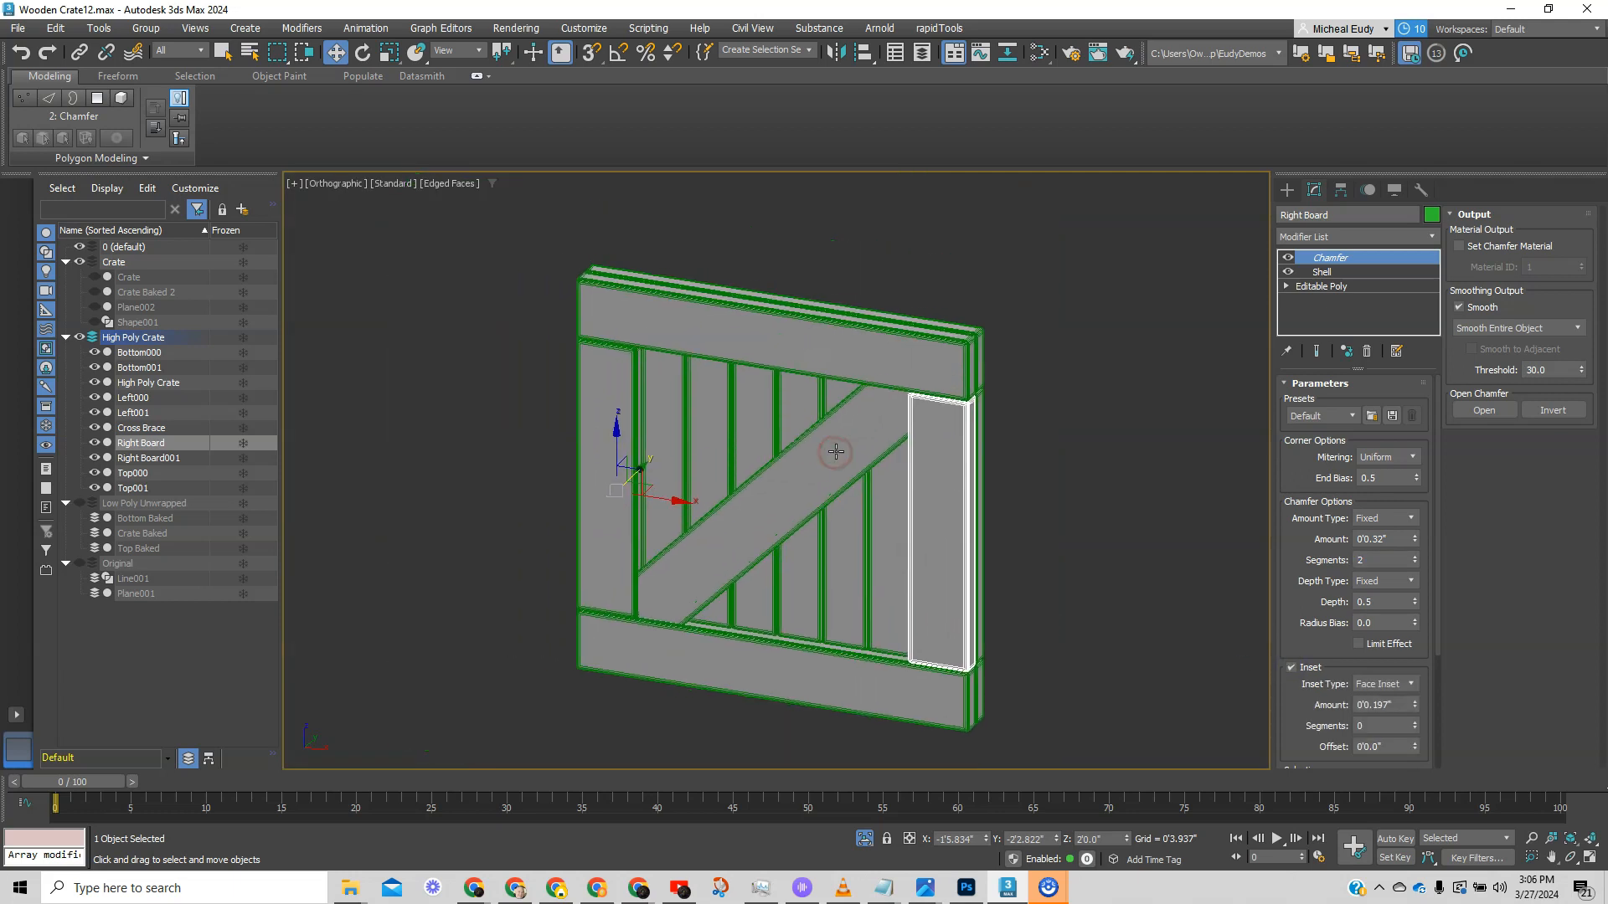
key("F4")
middle_click_drag(899, 533, 806, 448)
scroll(886, 533, "up", 2)
middle_click_drag(1035, 342, 961, 428)
scroll(1015, 372, "up", 2)
scroll(980, 415, "down", 2)
scroll(960, 428, "down", 2)
middle_click_drag(943, 498, 1052, 531, "alt")
middle_click_drag(915, 529, 999, 440)
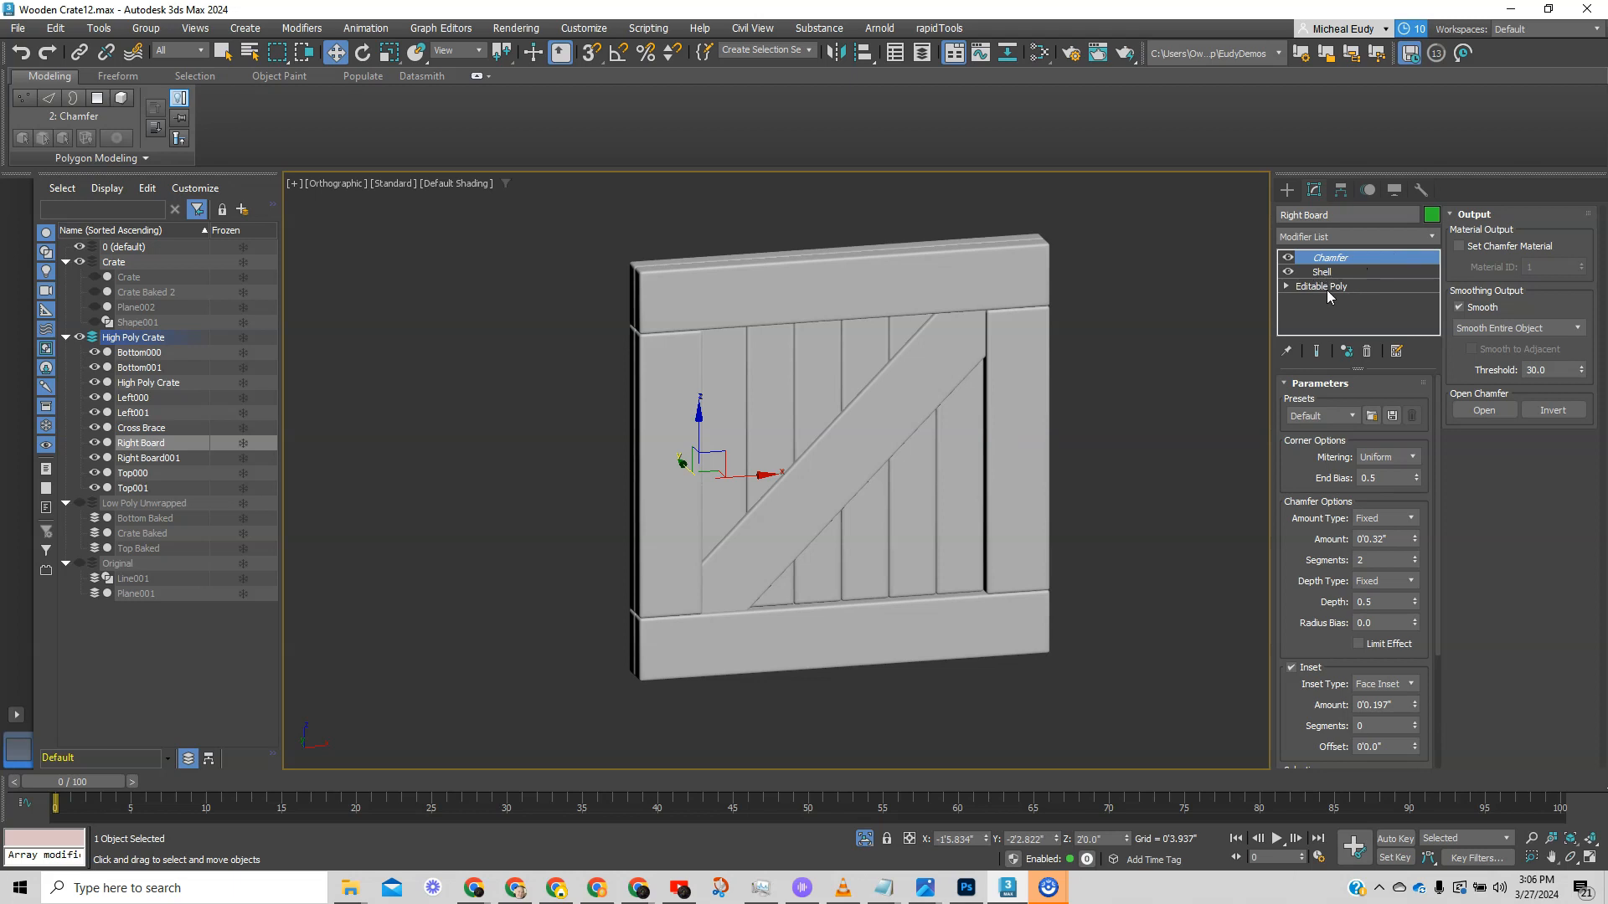
left_click(1201, 286)
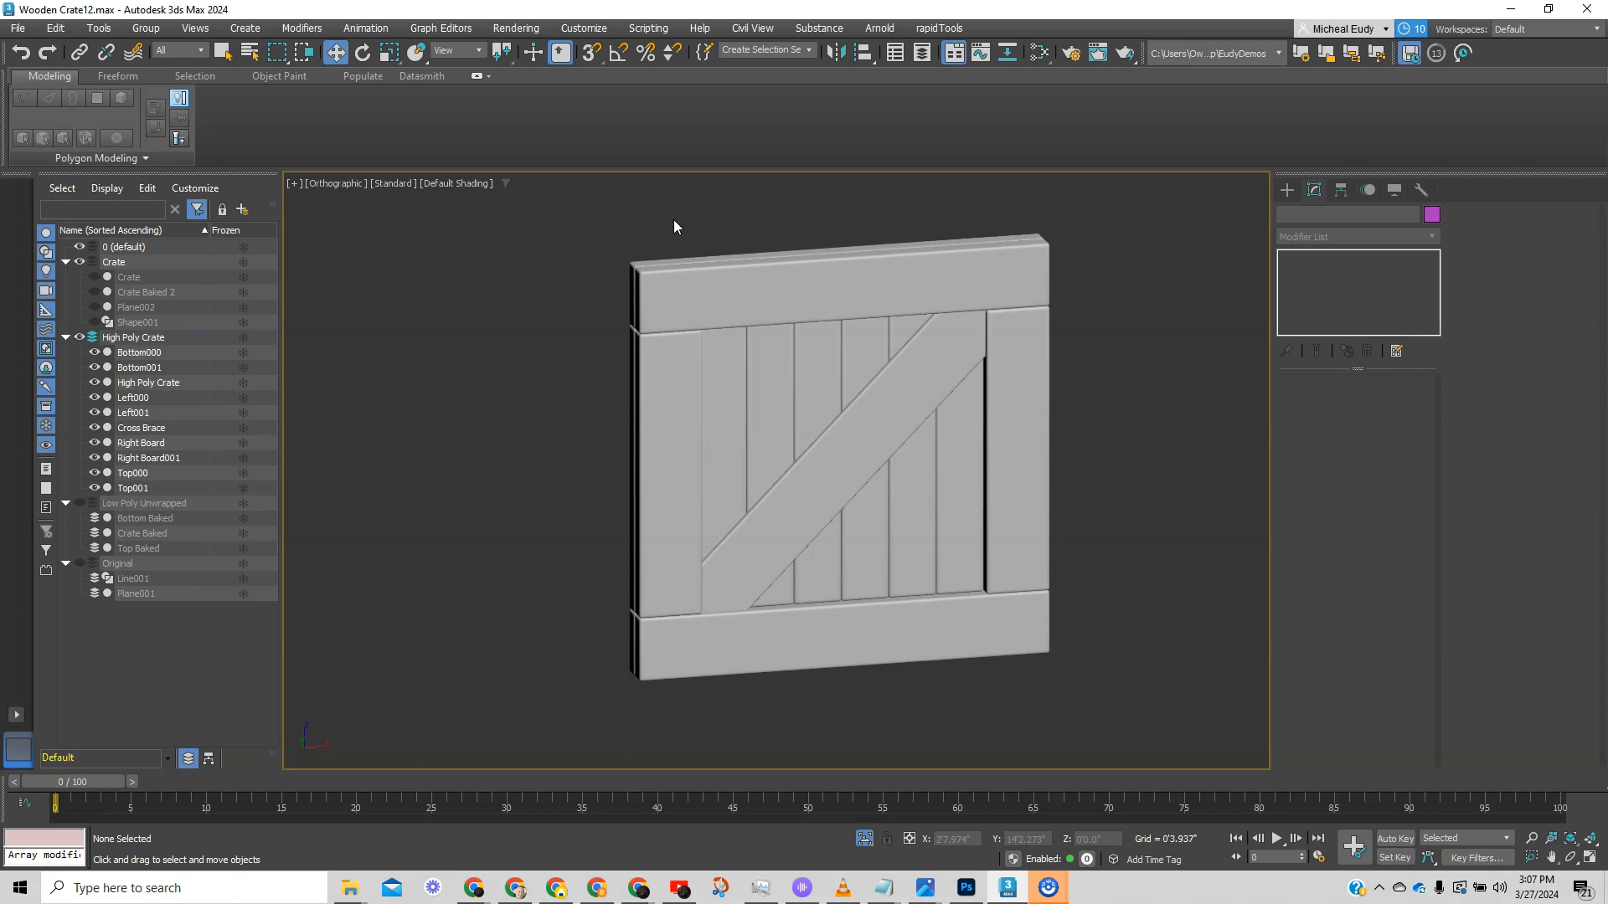
- Restore the edge display, select the two top and two bottom boards, and add an Edit Poly modifier to them
left_click_drag(673, 220, 762, 299)
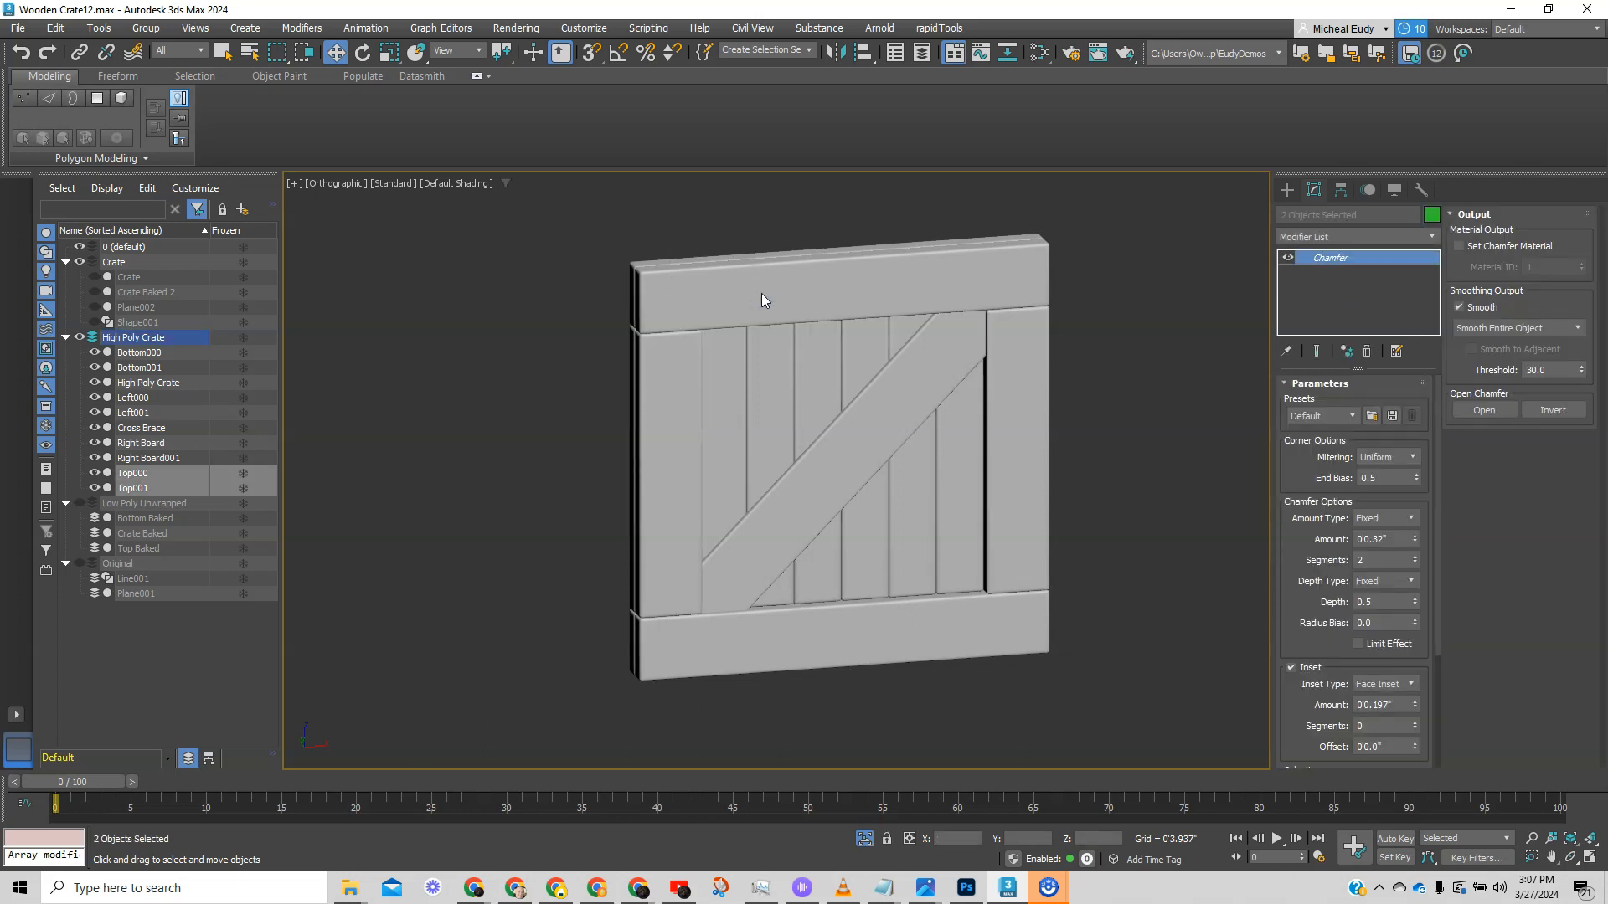
key("F4")
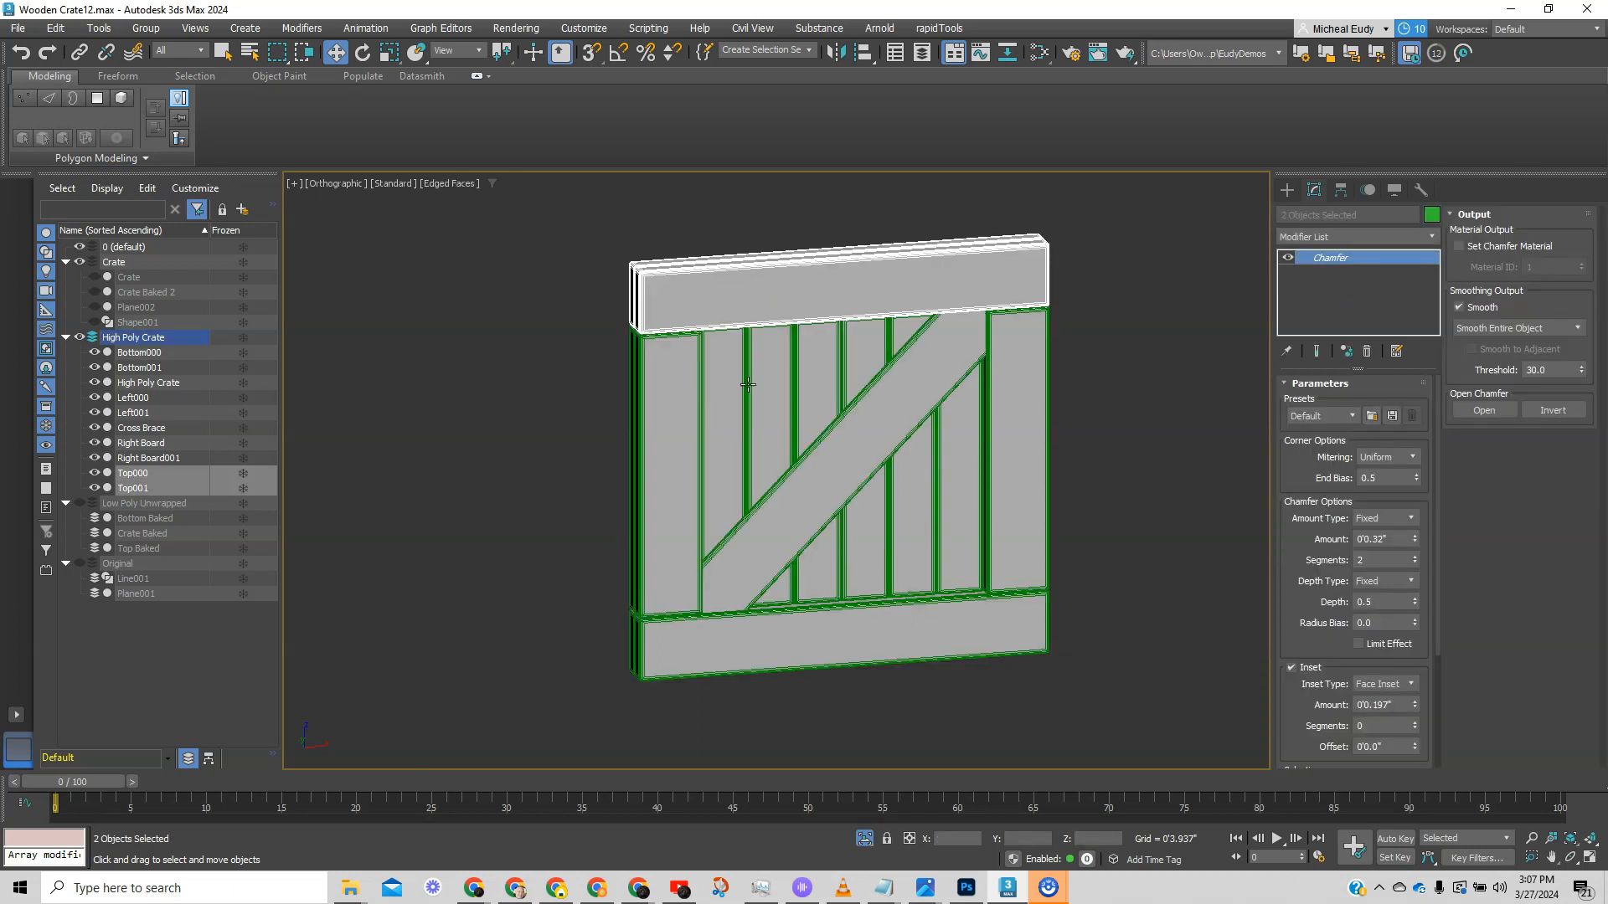
left_click_drag(666, 706, 616, 666, "ctrl")
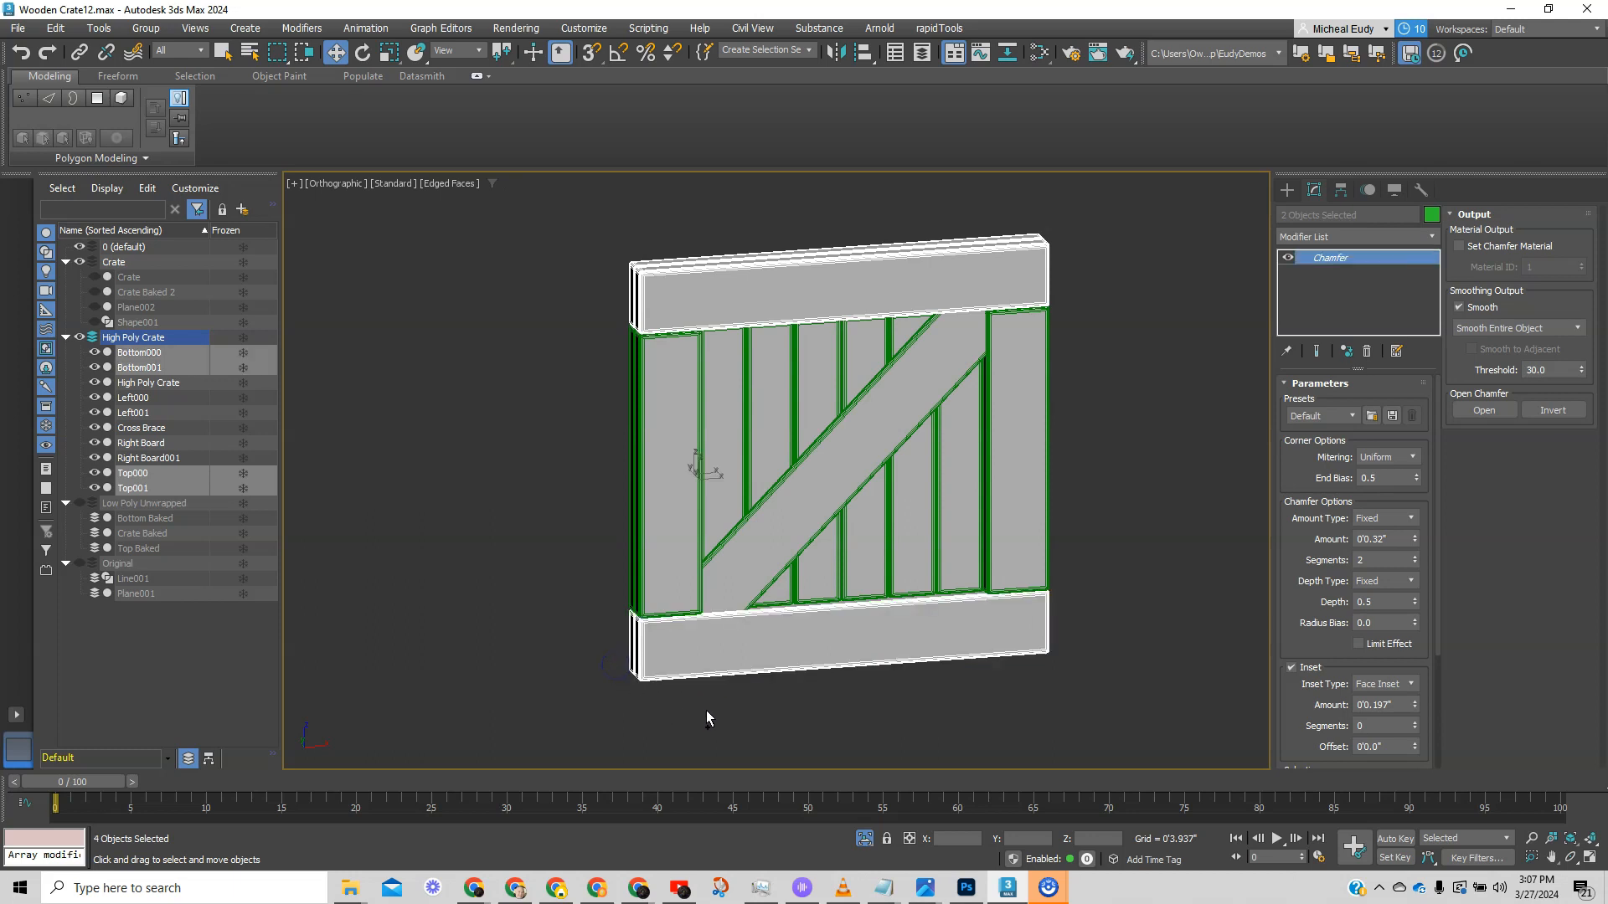
left_click(1432, 238)
left_click_drag(1437, 263, 1443, 312)
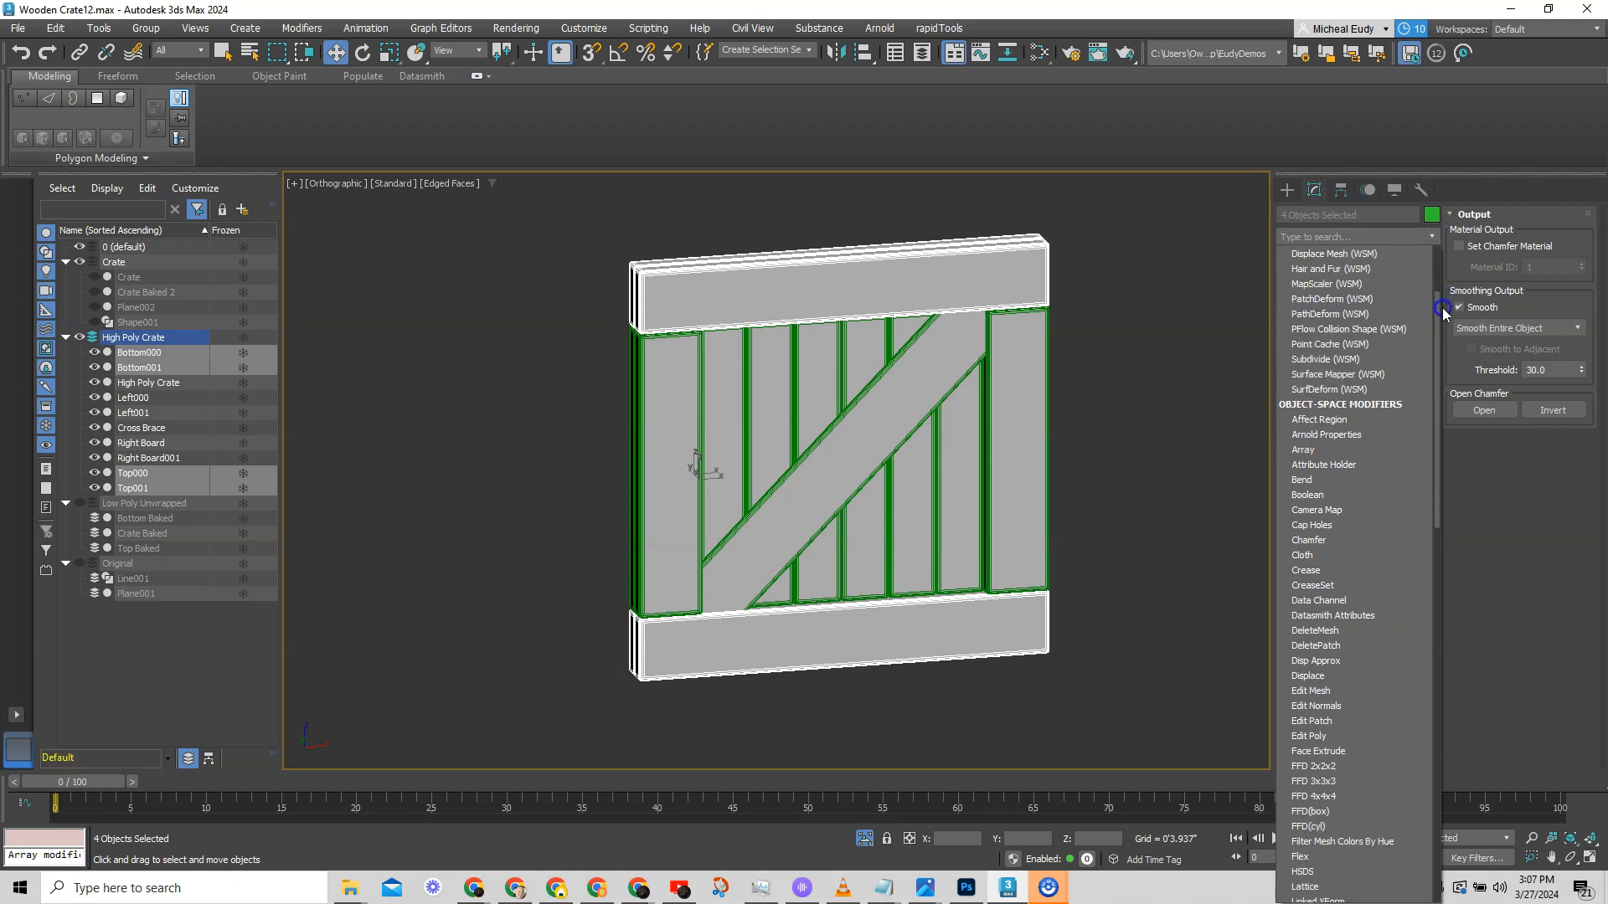
left_click(1320, 737)
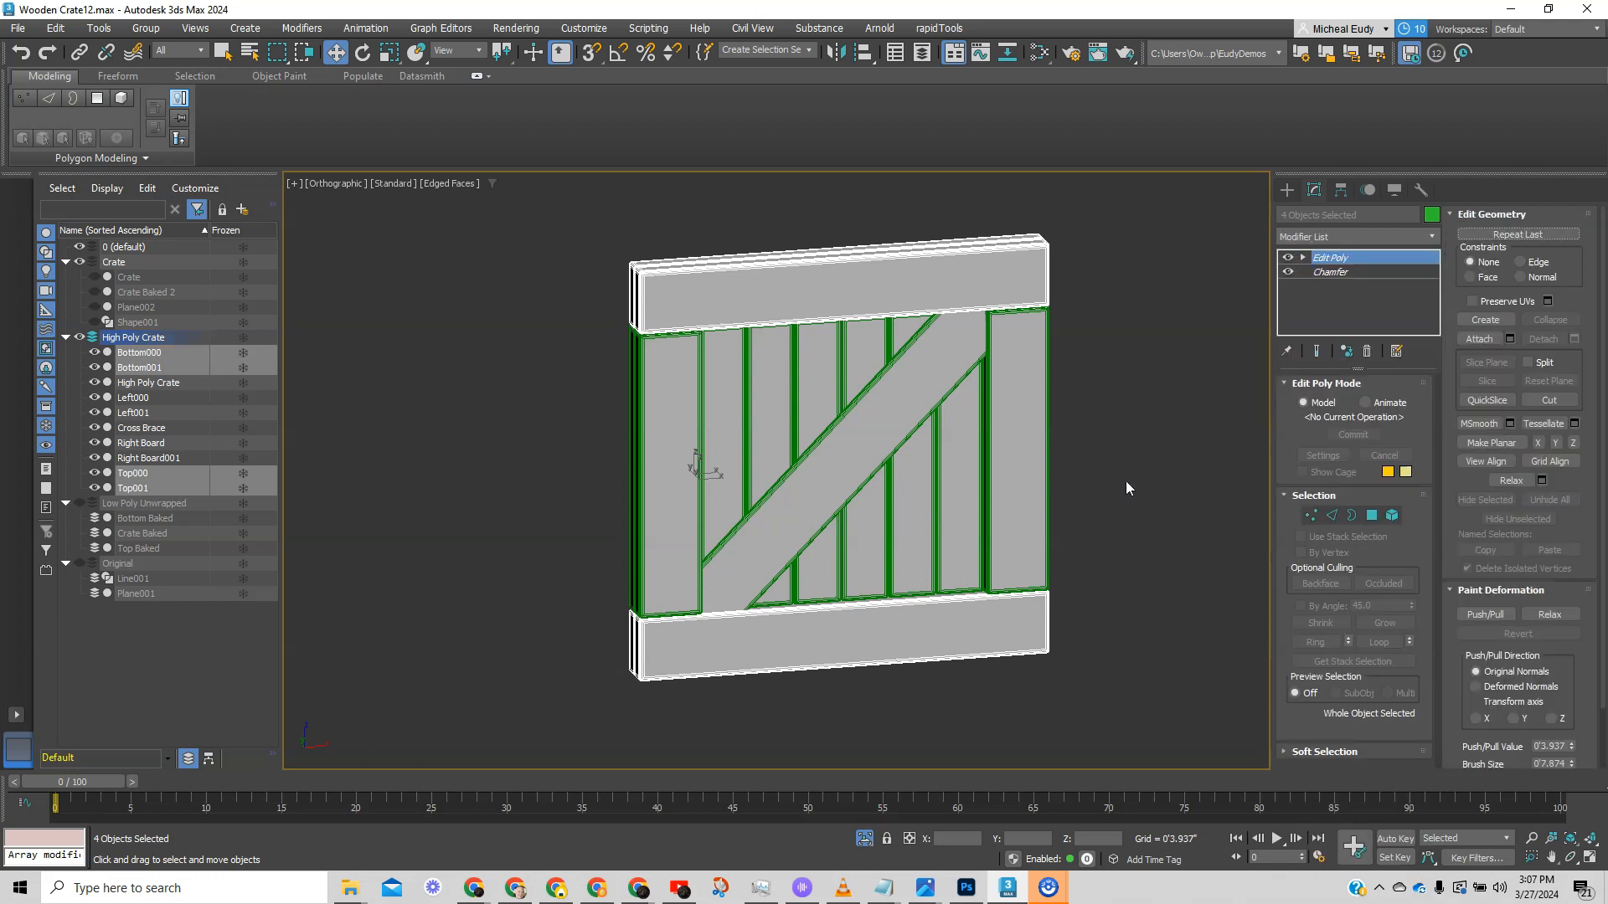
left_click(1111, 319)
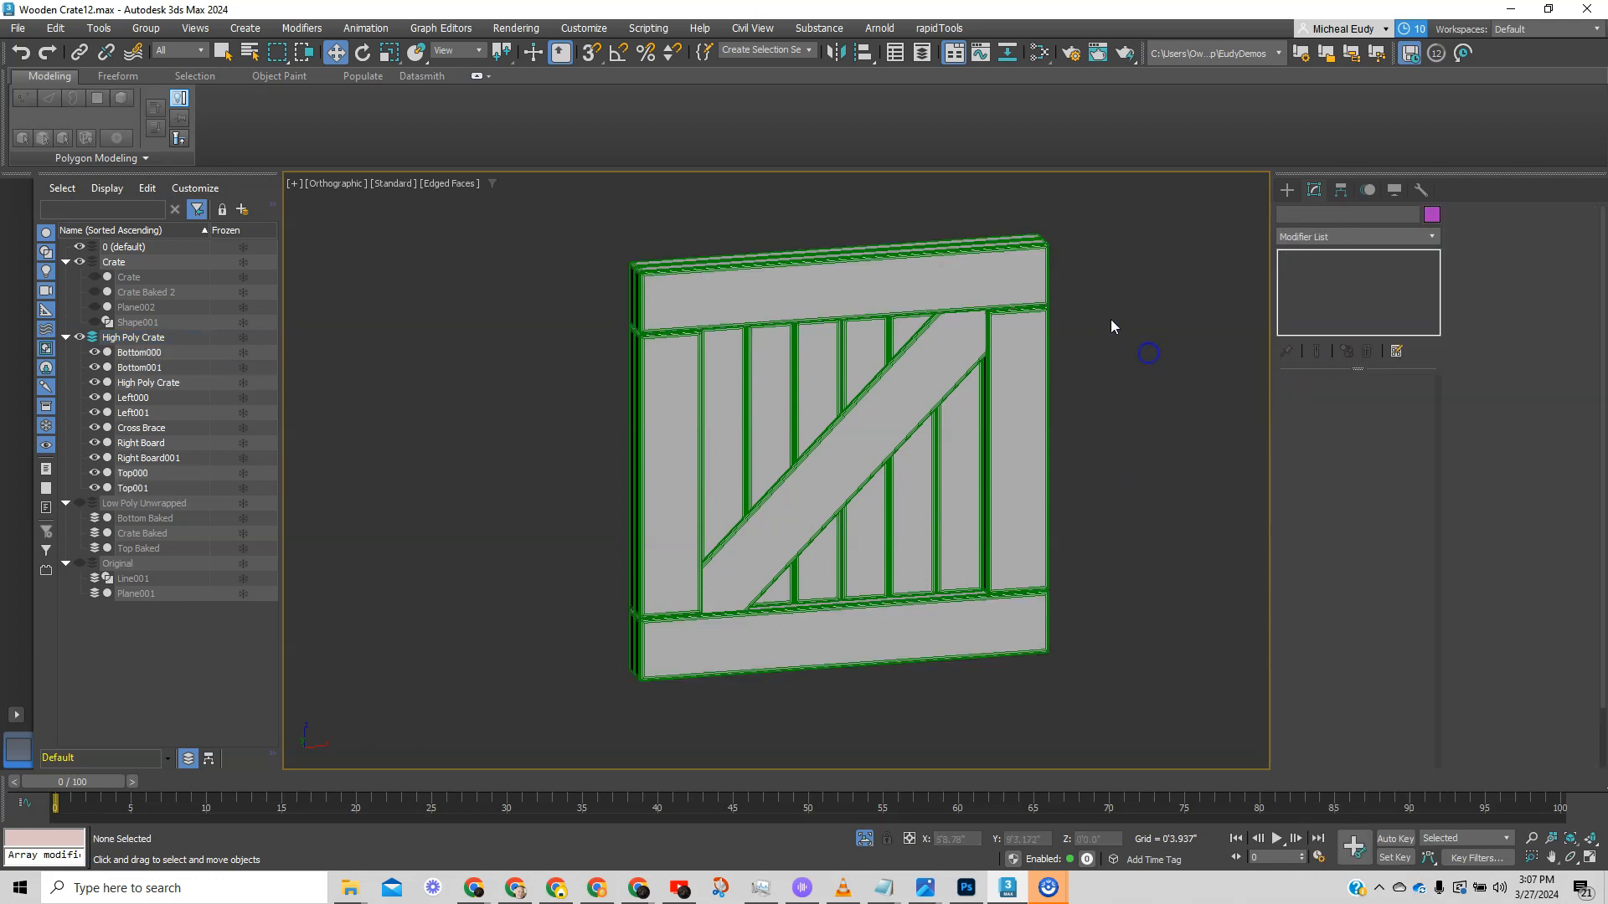
- Reorder the modifier stacks of both top and both bottom boards so that Edit Poly sits below Chamfer
left_click(1041, 287)
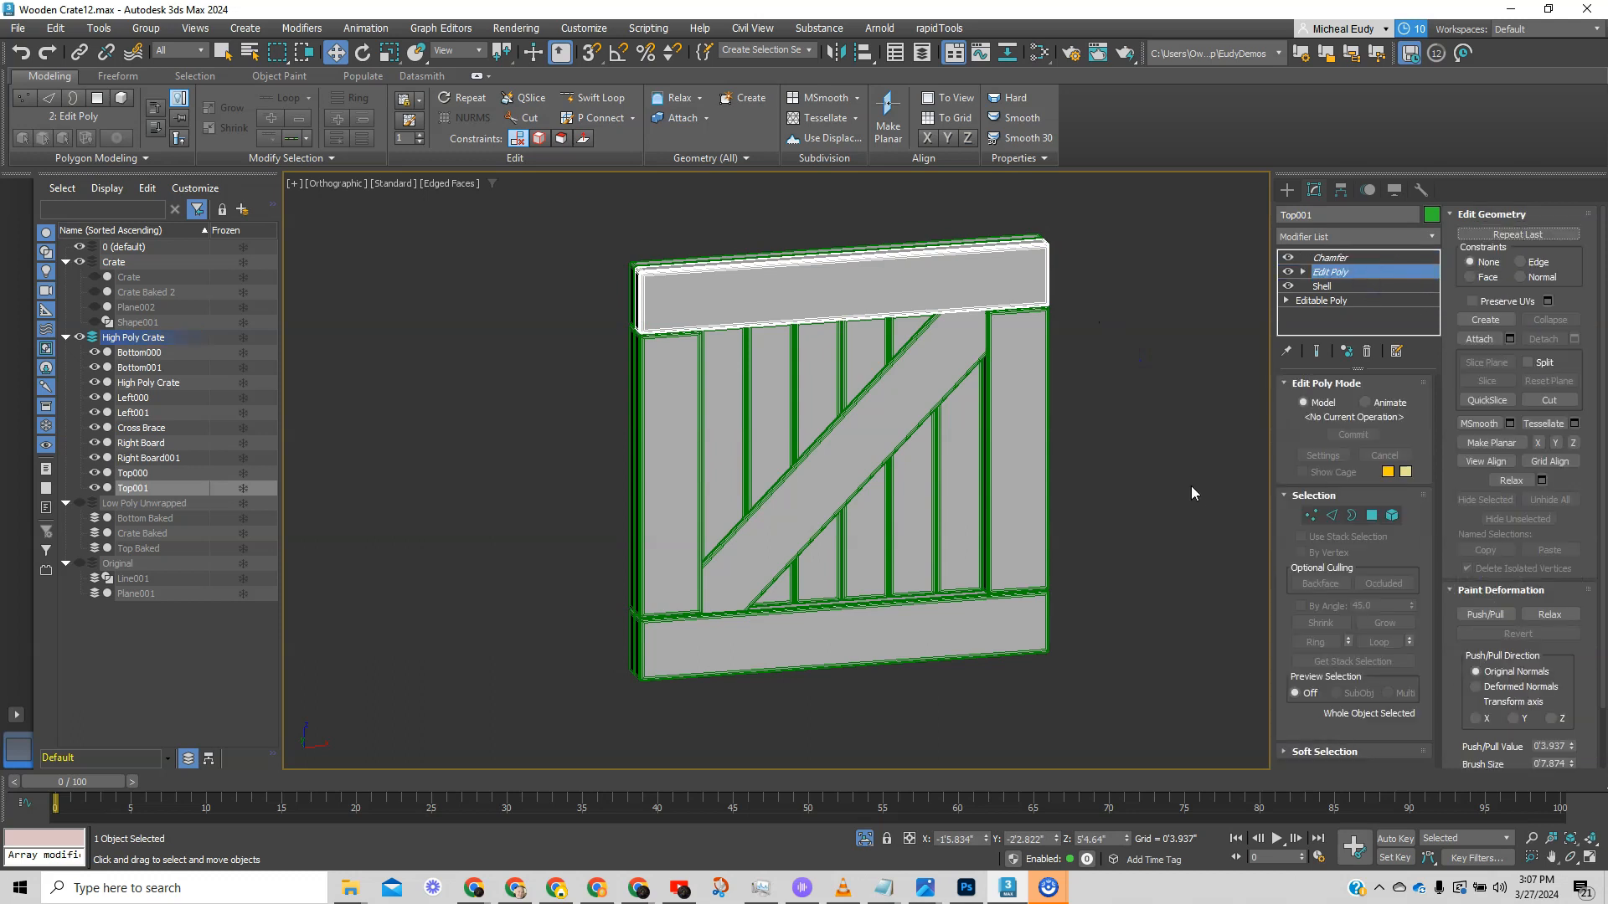
left_click(1023, 237)
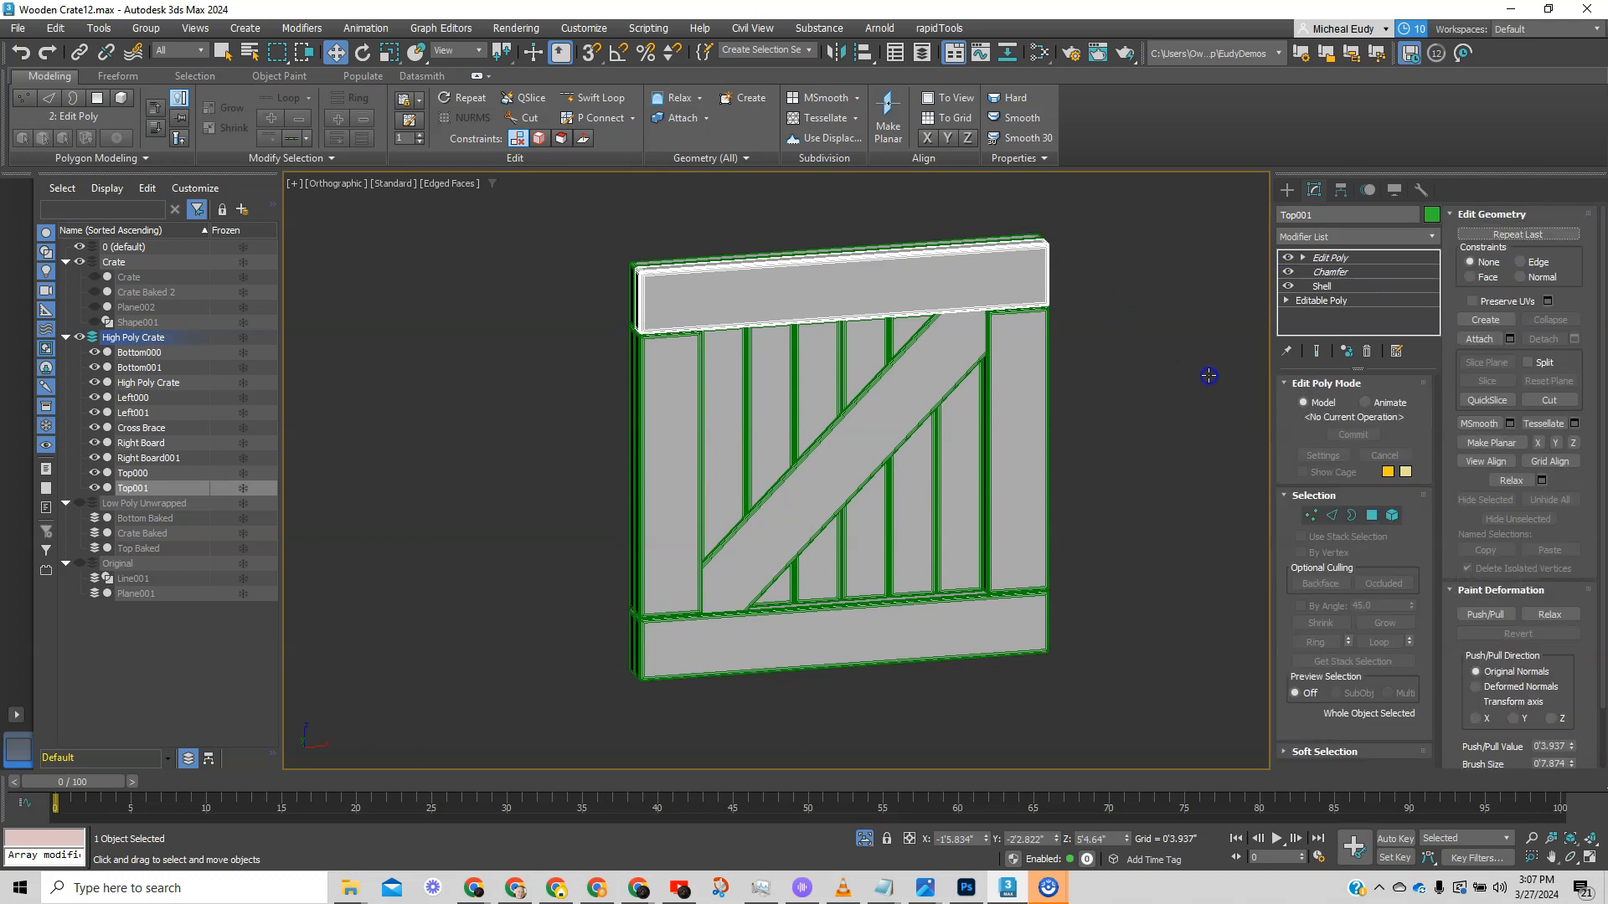
left_click_drag(1363, 259, 1360, 285)
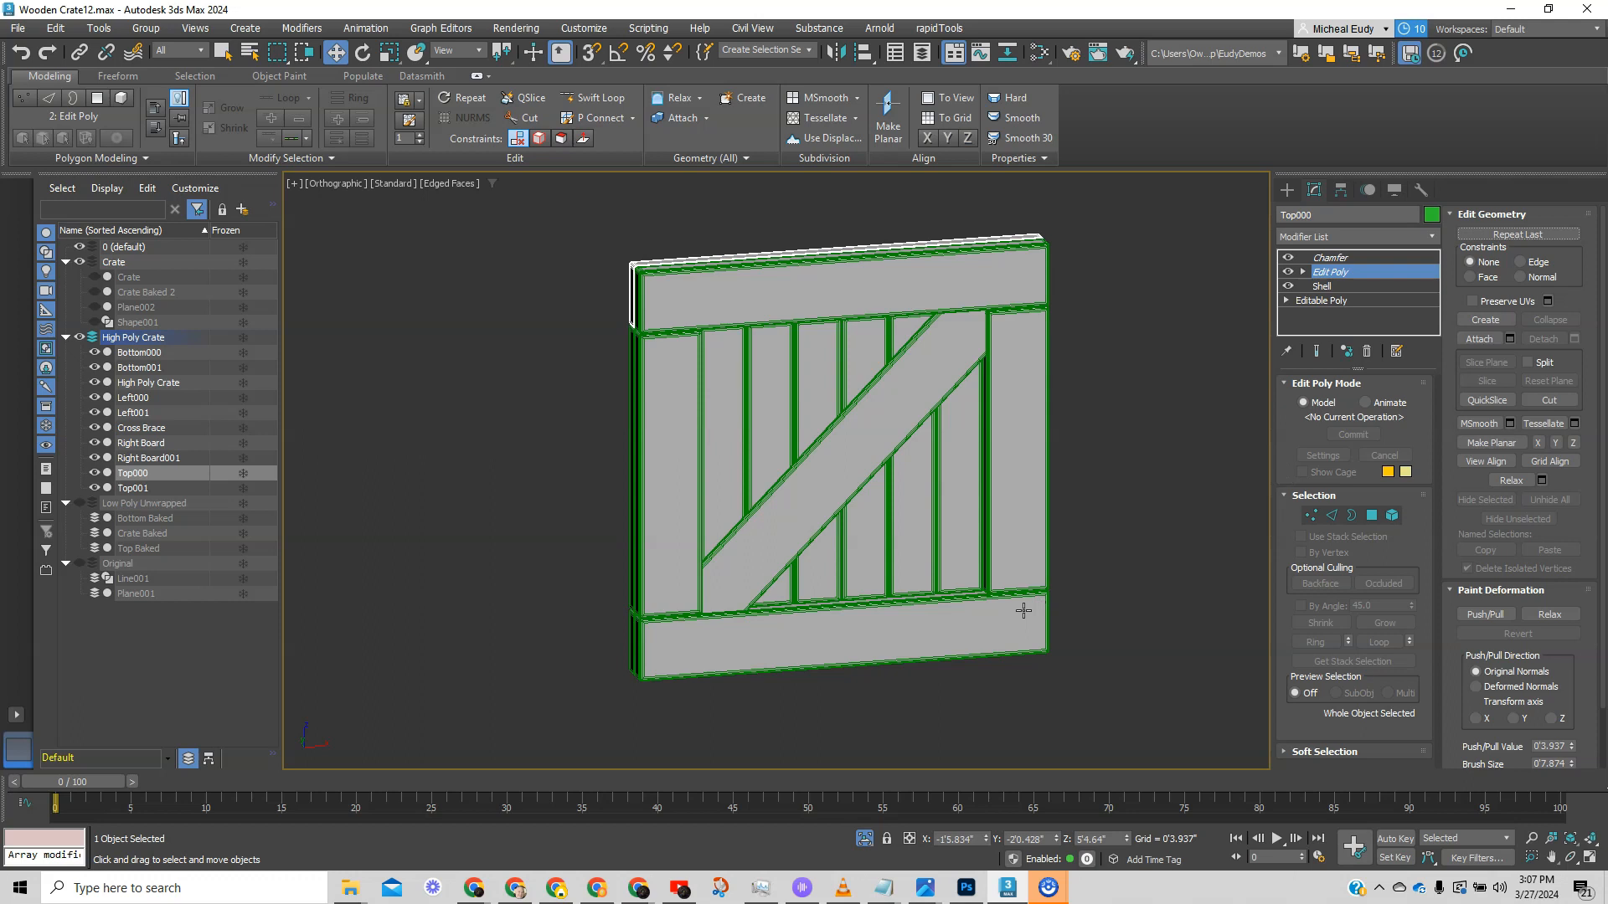
left_click(1028, 615)
left_click_drag(1357, 260, 1359, 285)
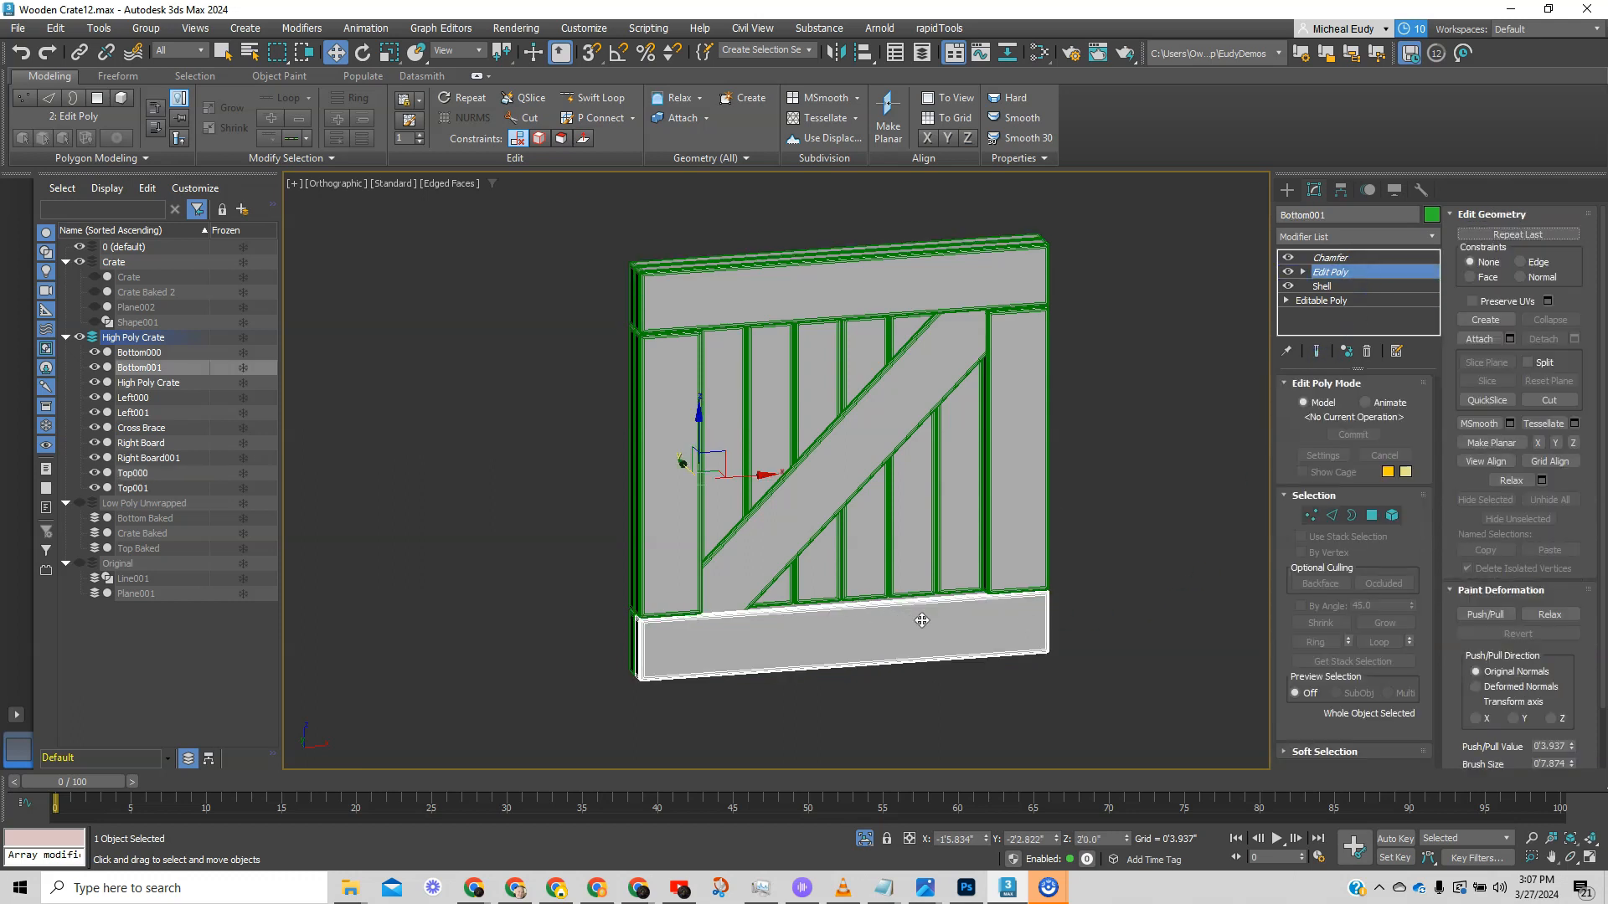
middle_click_drag(952, 617, 736, 628, "alt")
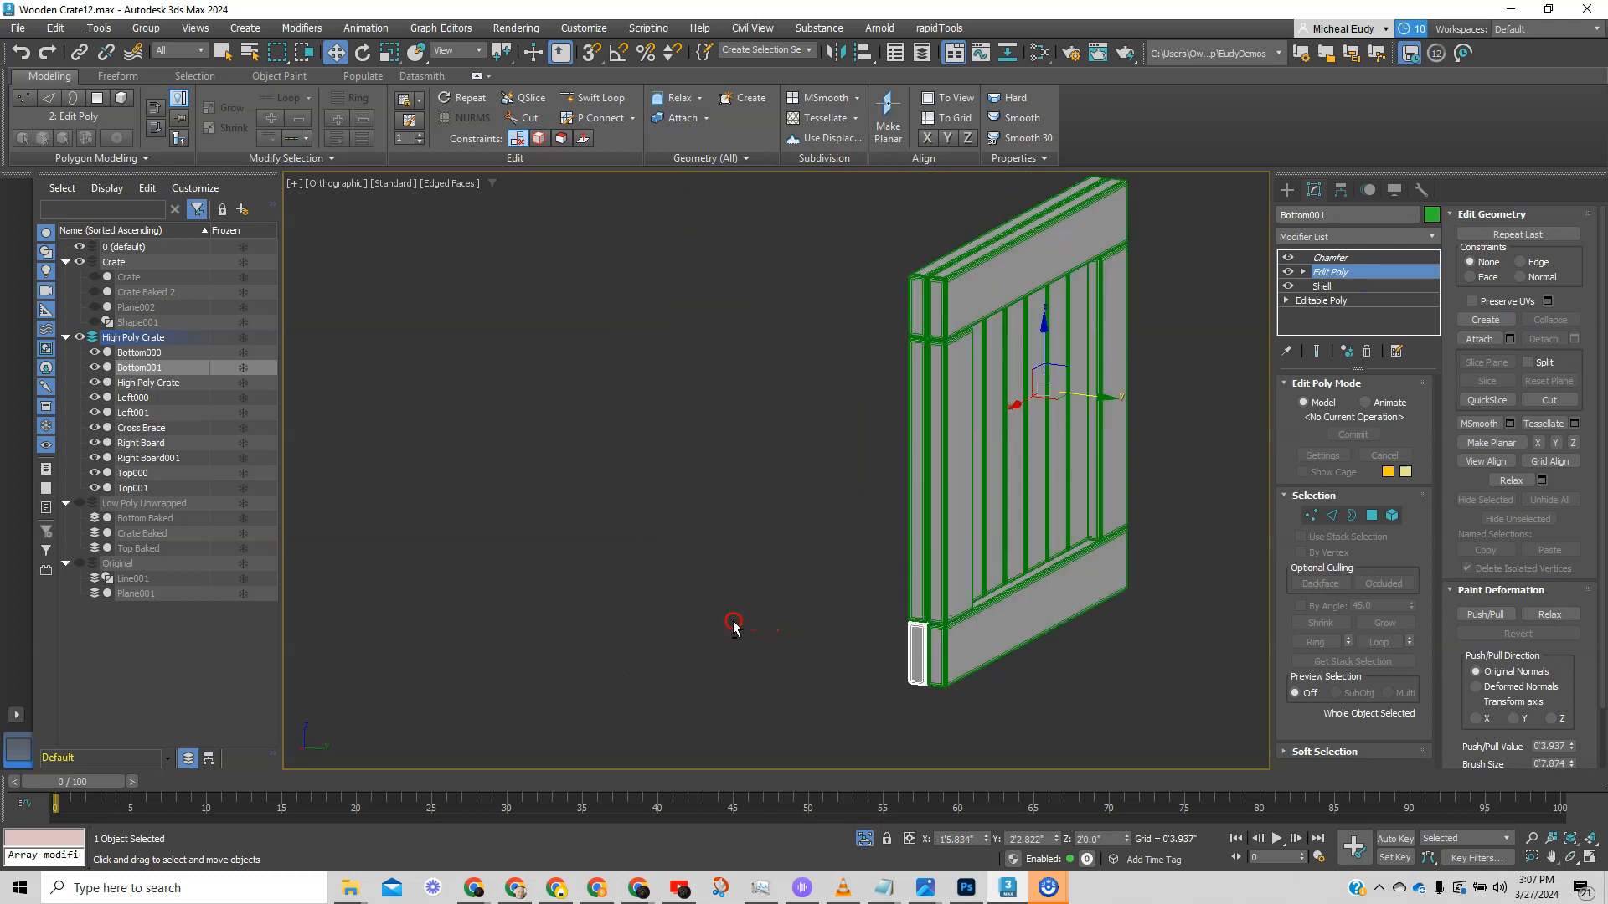
left_click(983, 637)
left_click_drag(1344, 258, 1342, 281)
- Select all boards of the crate side and set Rotate to World coordinates around the transform coordinate center, with the grid shown
middle_click_drag(988, 634, 955, 636, "alt")
left_click(1288, 191)
middle_click_drag(1044, 557, 1019, 639, "alt")
left_click_drag(722, 372, 1173, 764)
middle_click_drag(973, 690, 1011, 703, "alt")
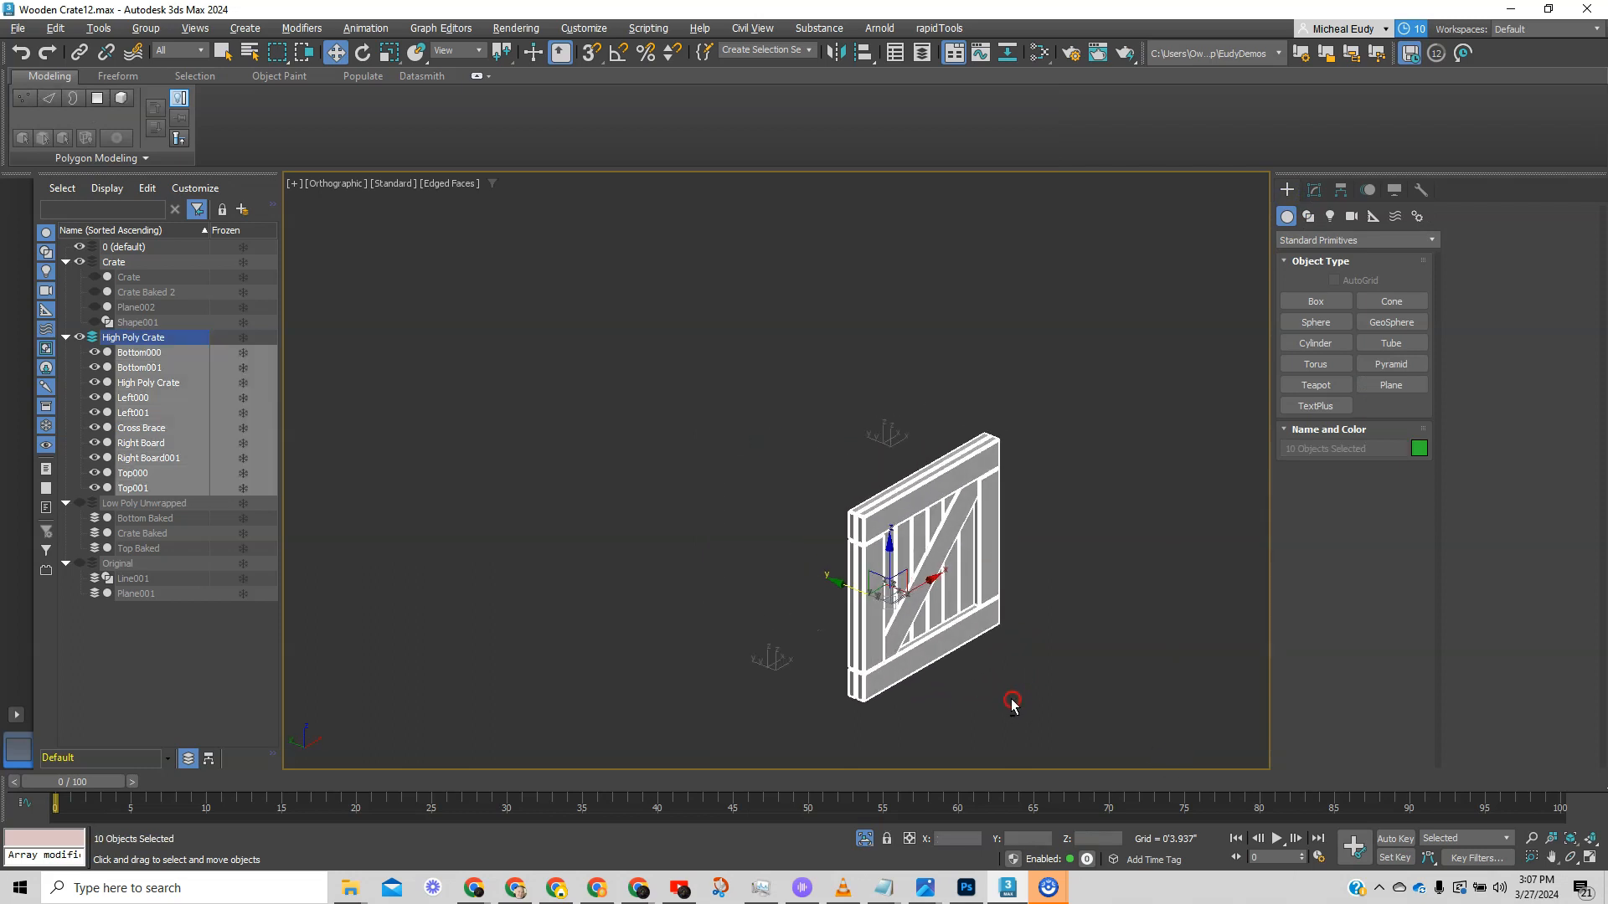
right_click(1060, 636)
left_click(1089, 665)
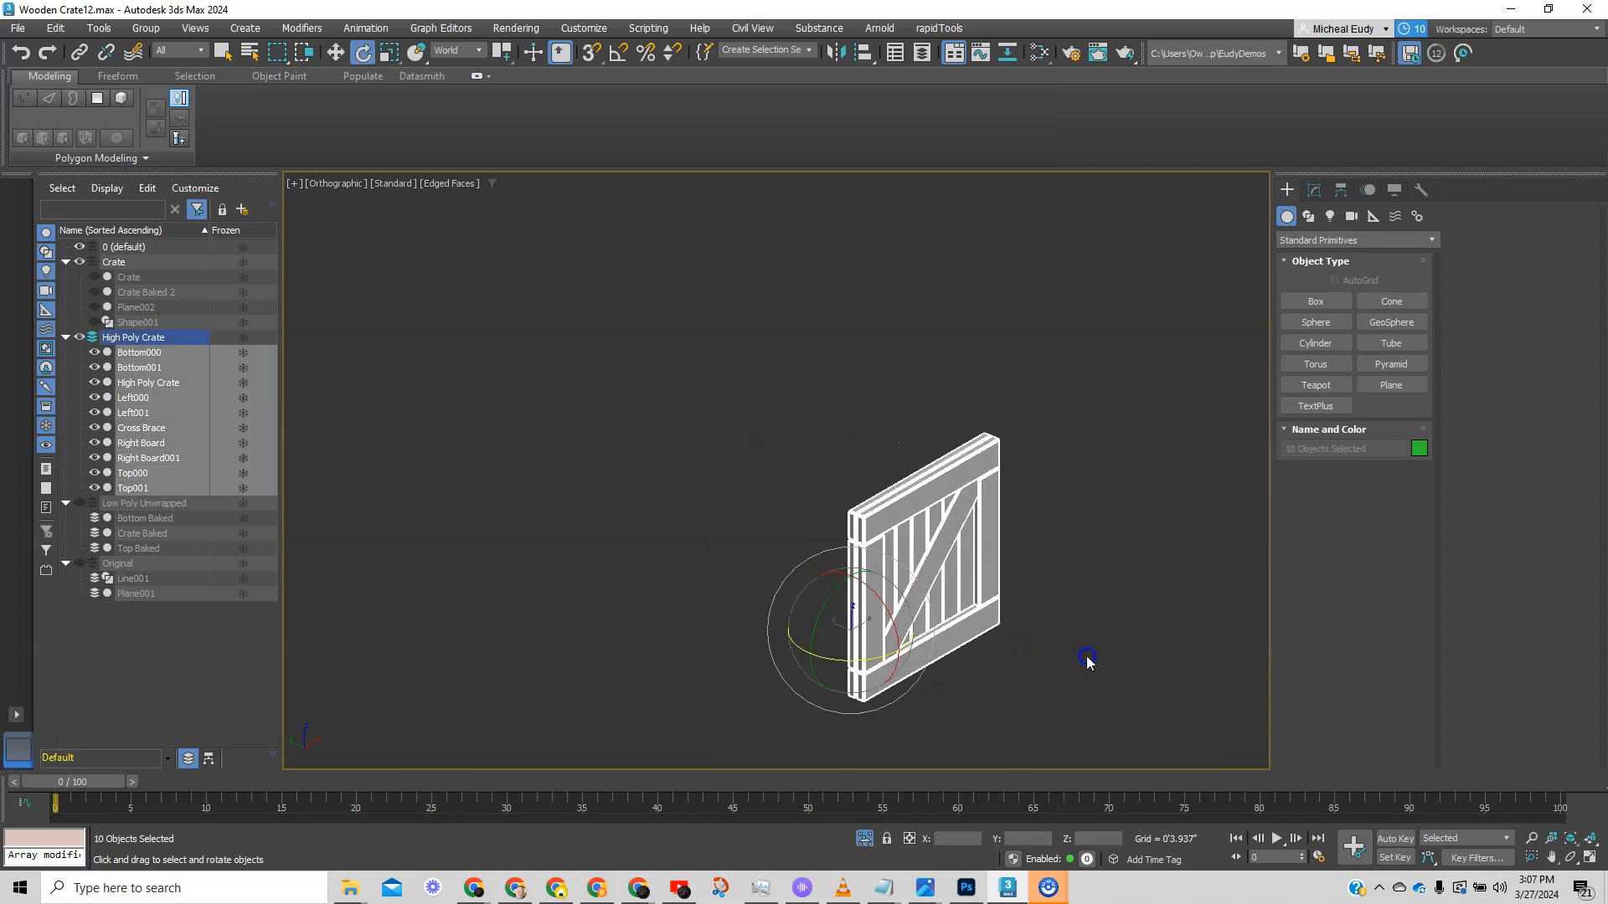
key("g")
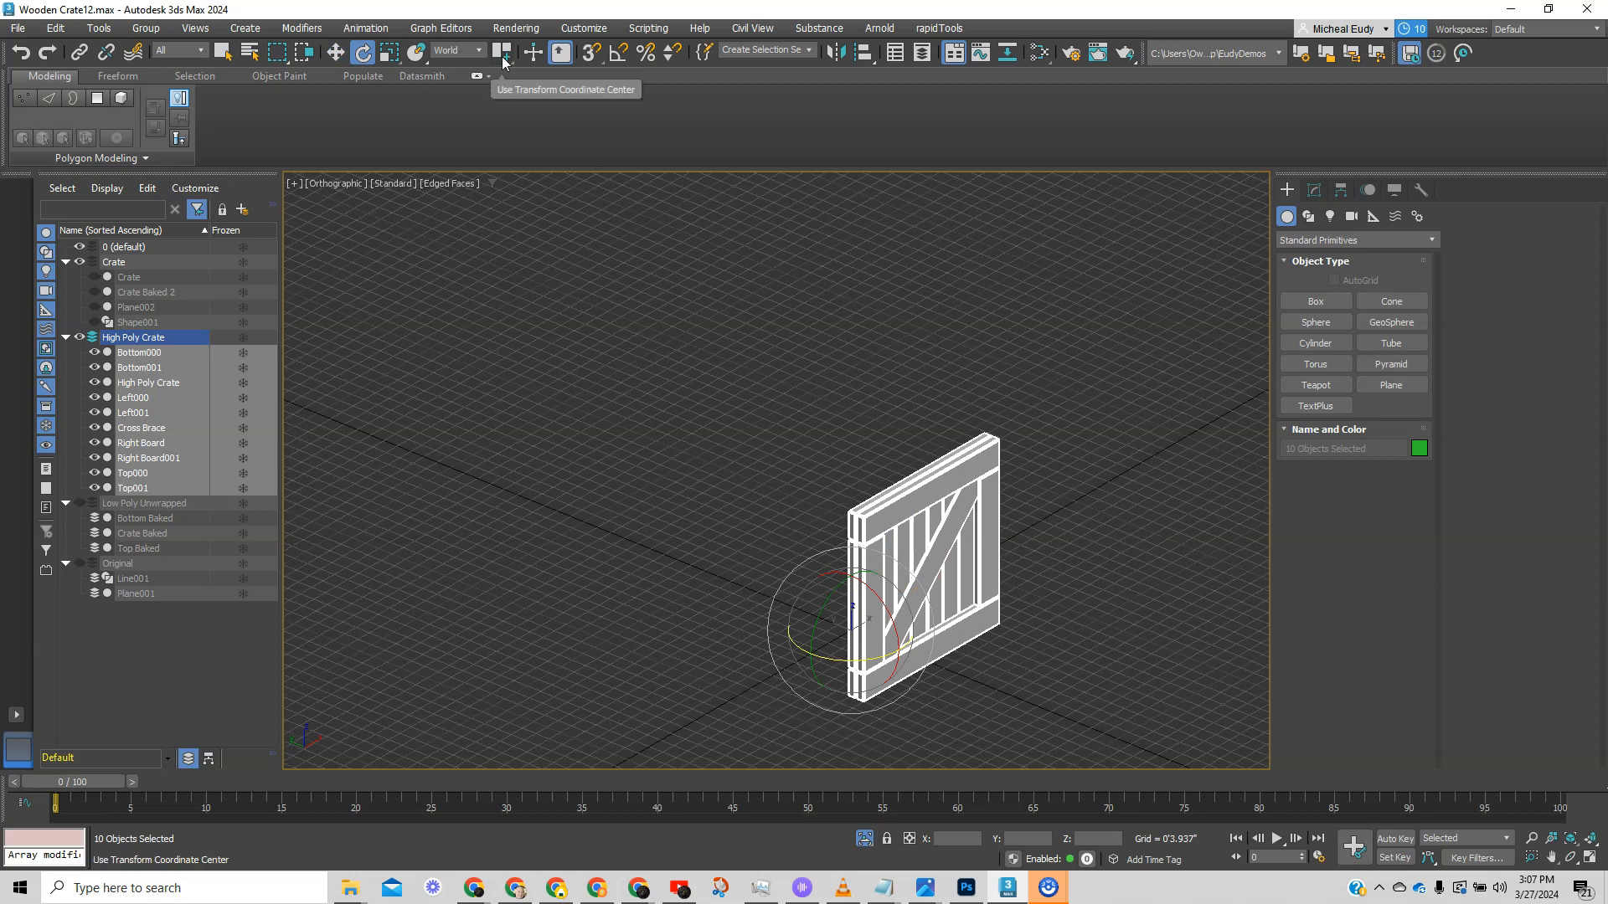
middle_click_drag(999, 691, 1049, 708)
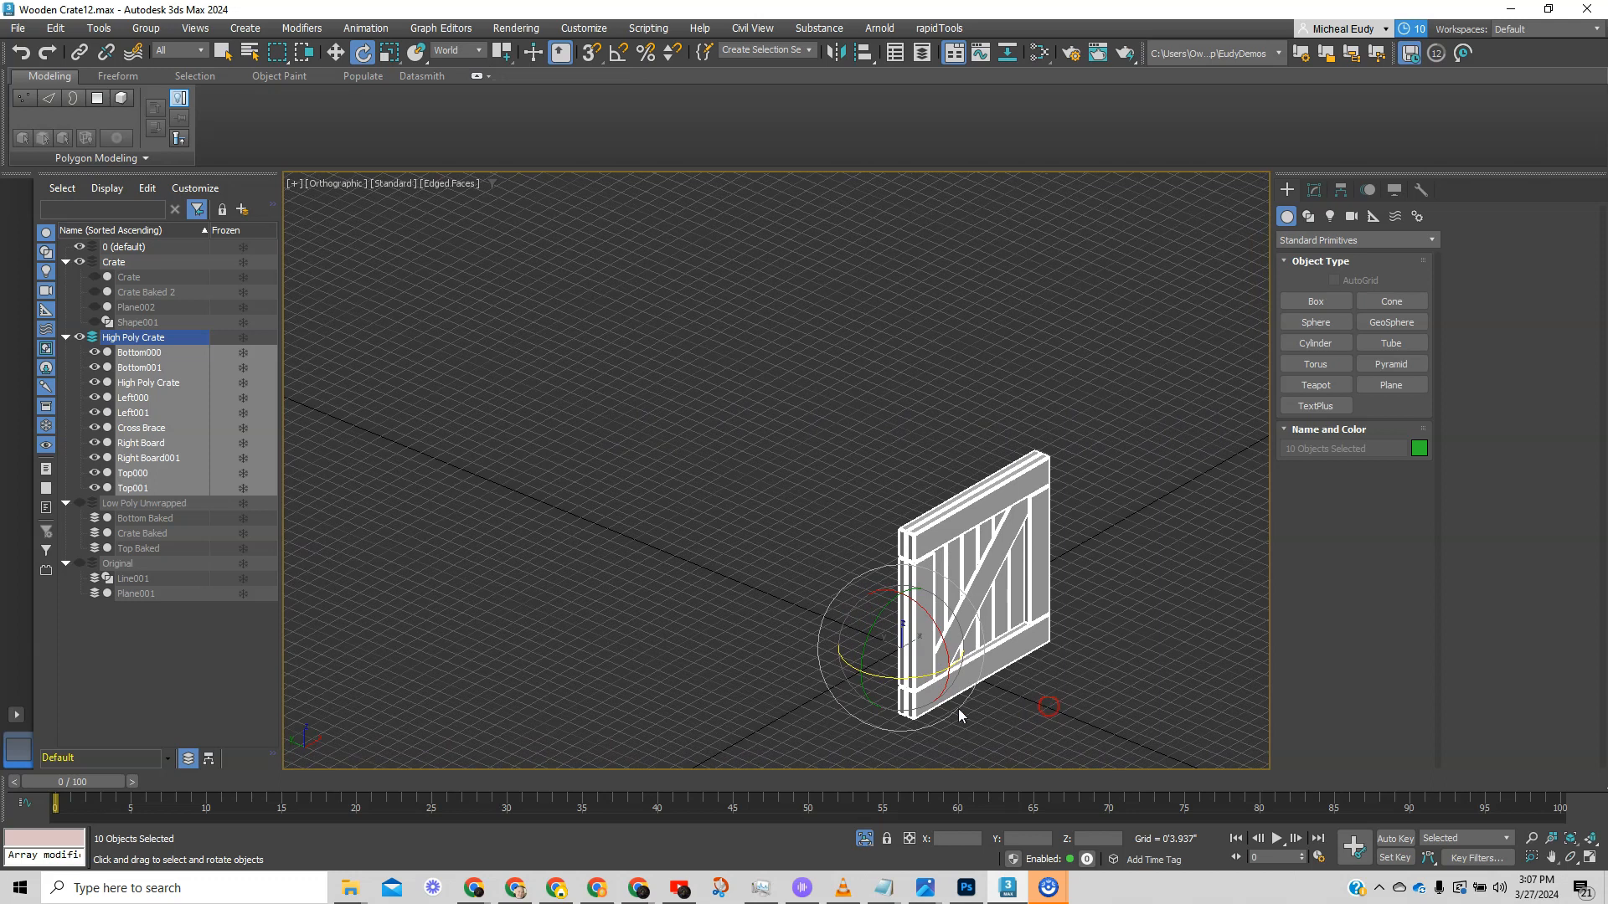
- Turn on angle snapping and make one independent copy of the whole crate side rotated -90° about Z
left_click_drag(889, 678, 803, 677, "shift")
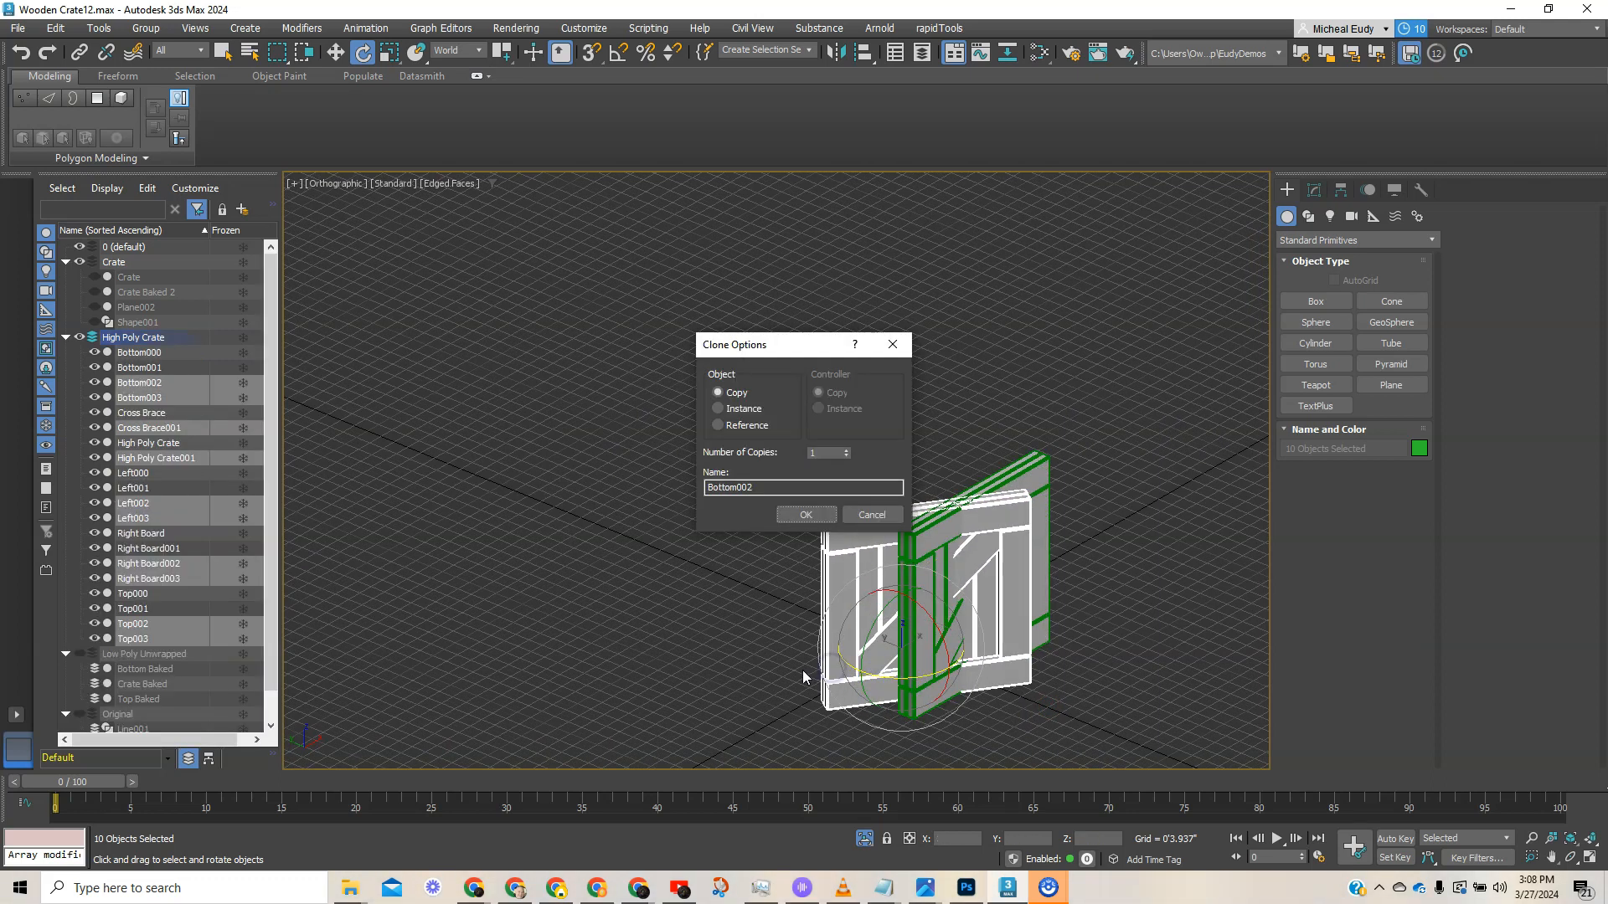
left_click(871, 514)
left_click(618, 53)
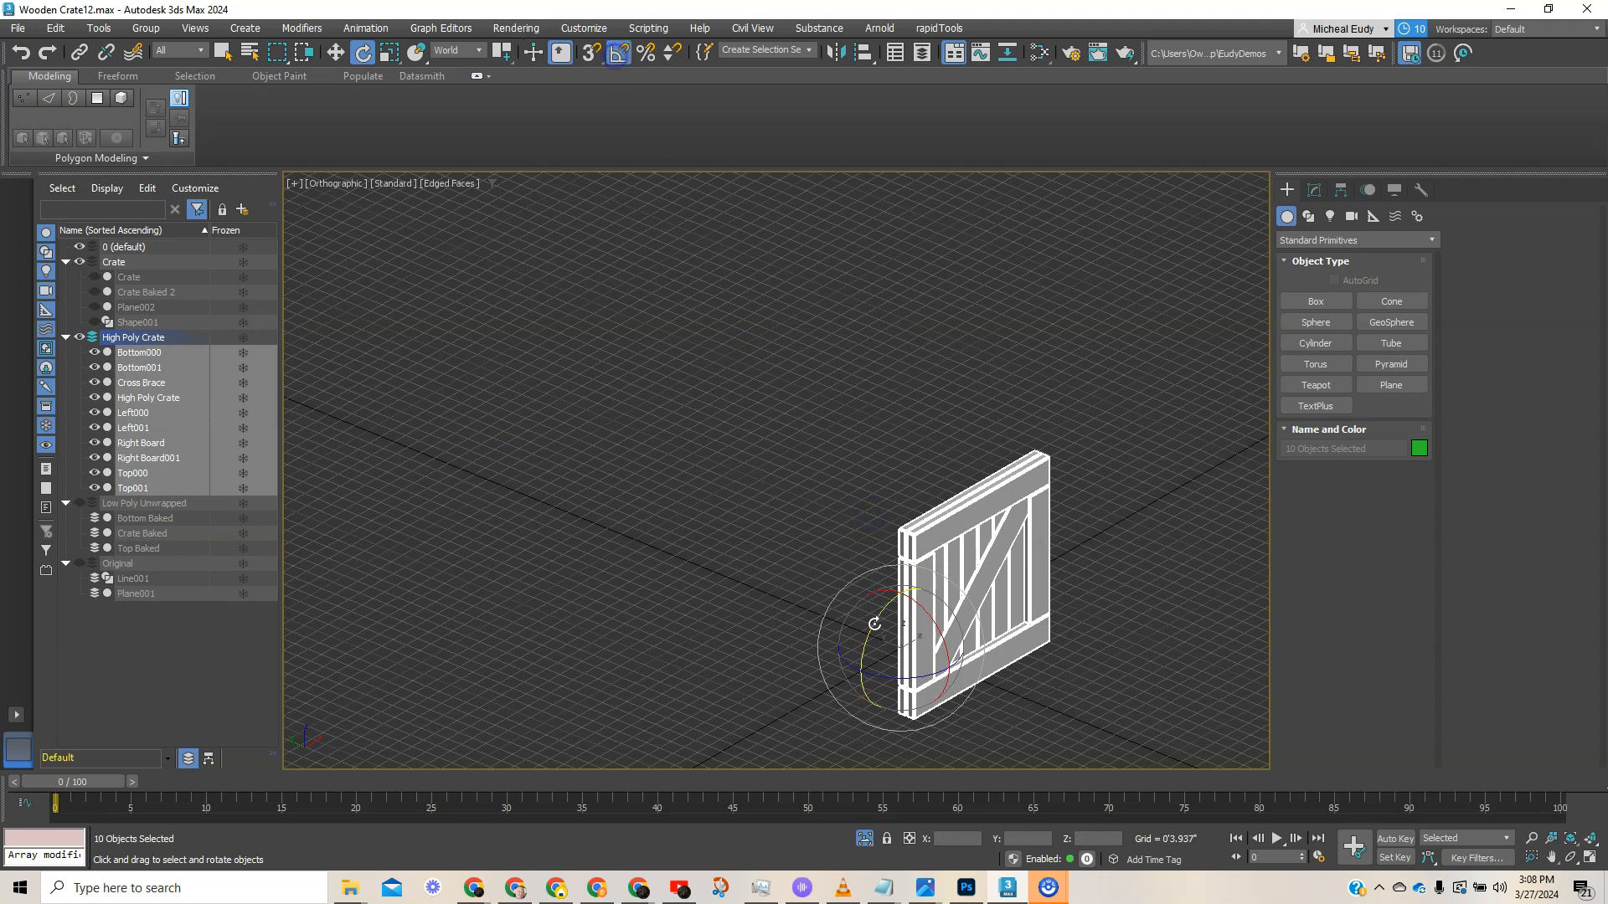
left_click_drag(883, 678, 807, 675, "shift")
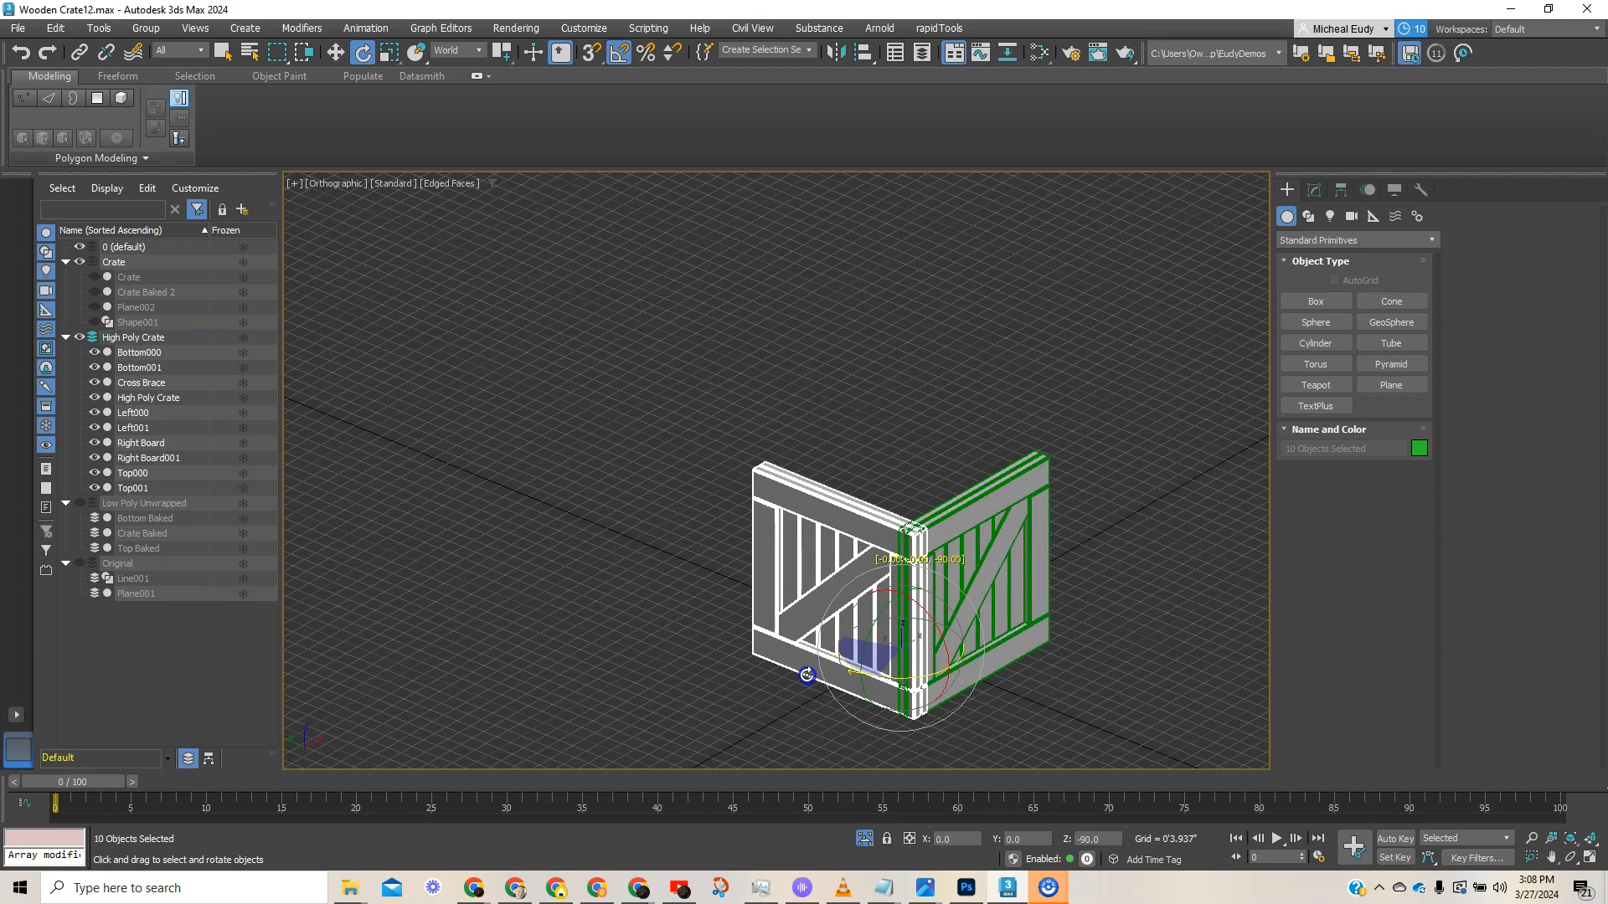
left_click_drag(804, 674, 804, 674, "shift")
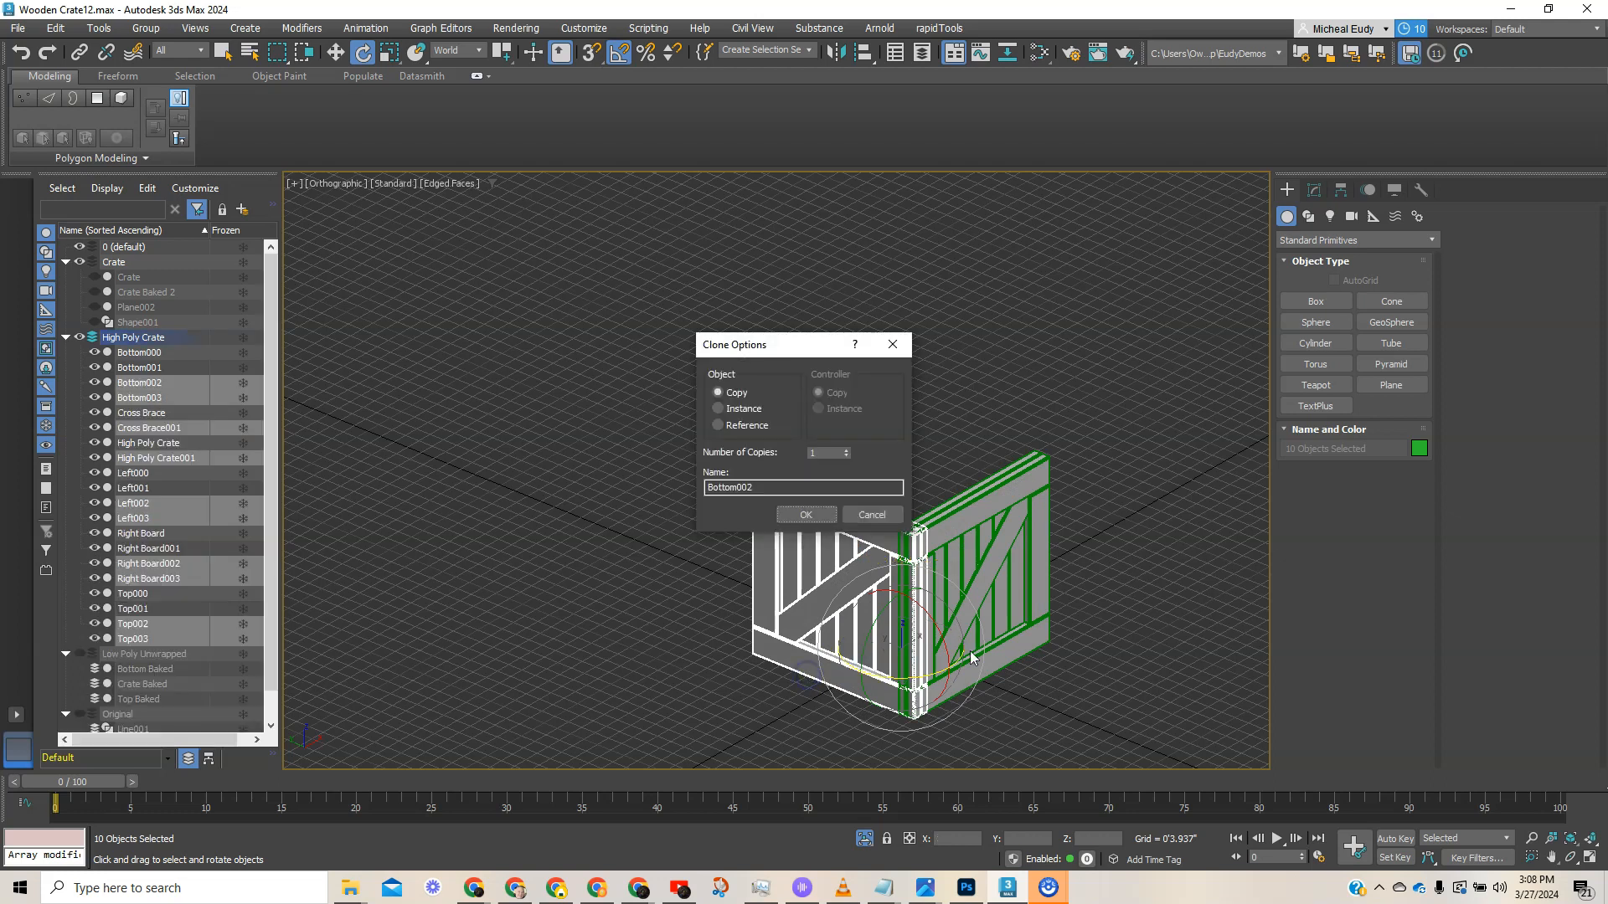
left_click(803, 516)
- Examine the corner where the two crate sides meet, both with and without the edge display
scroll(958, 534, "up", 5)
scroll(958, 534, "up", 4)
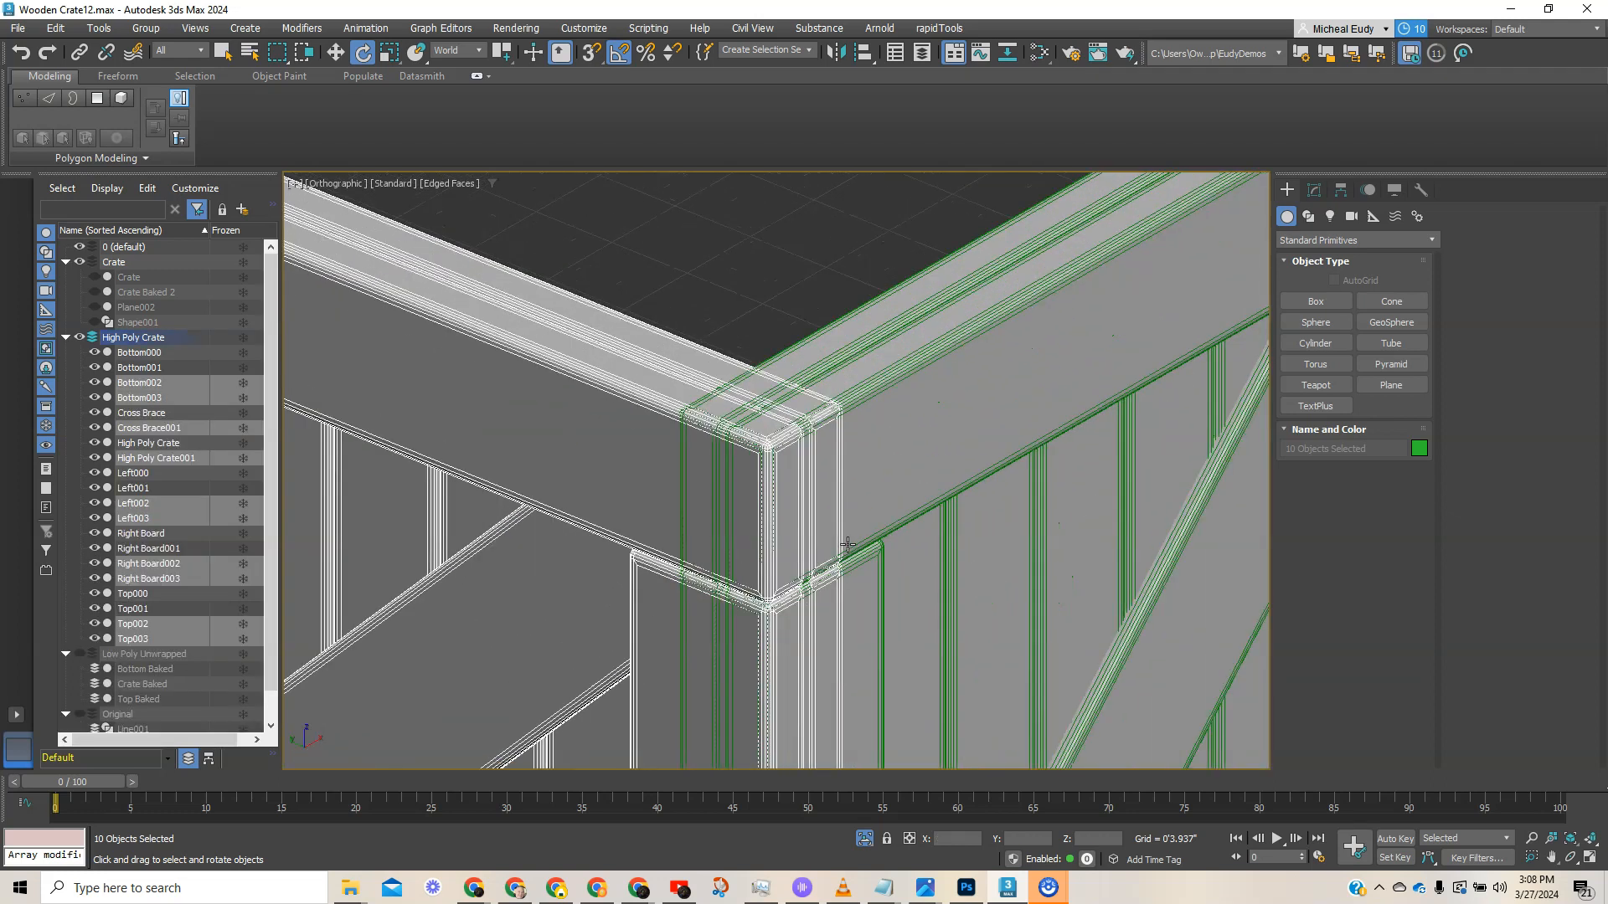
scroll(927, 241, "down", 2)
key("F4")
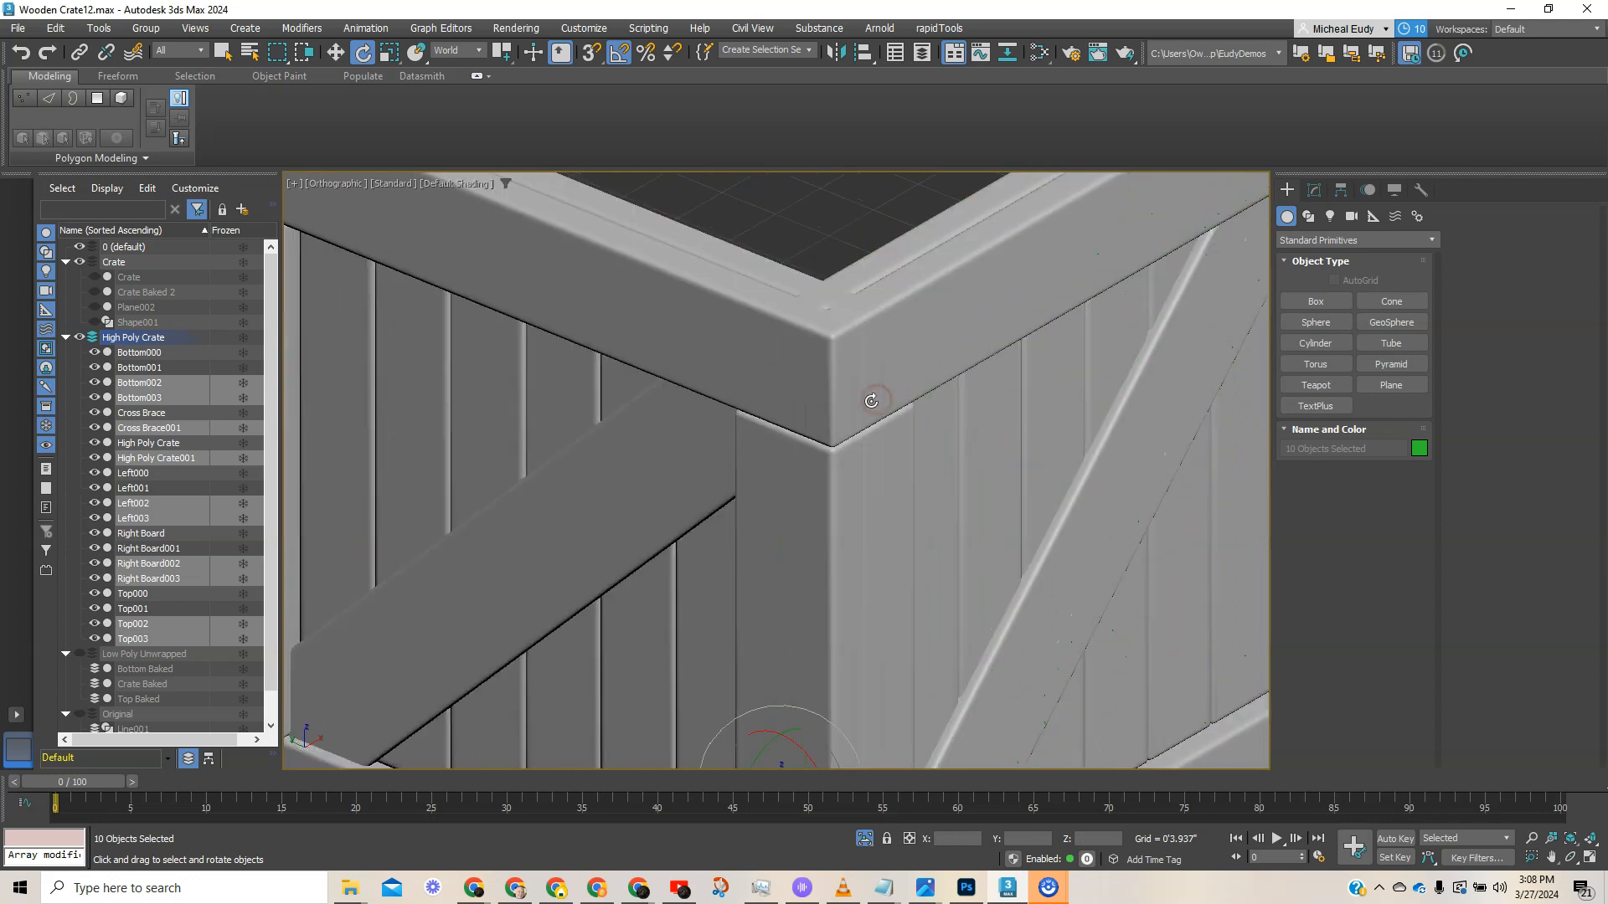
key("F4")
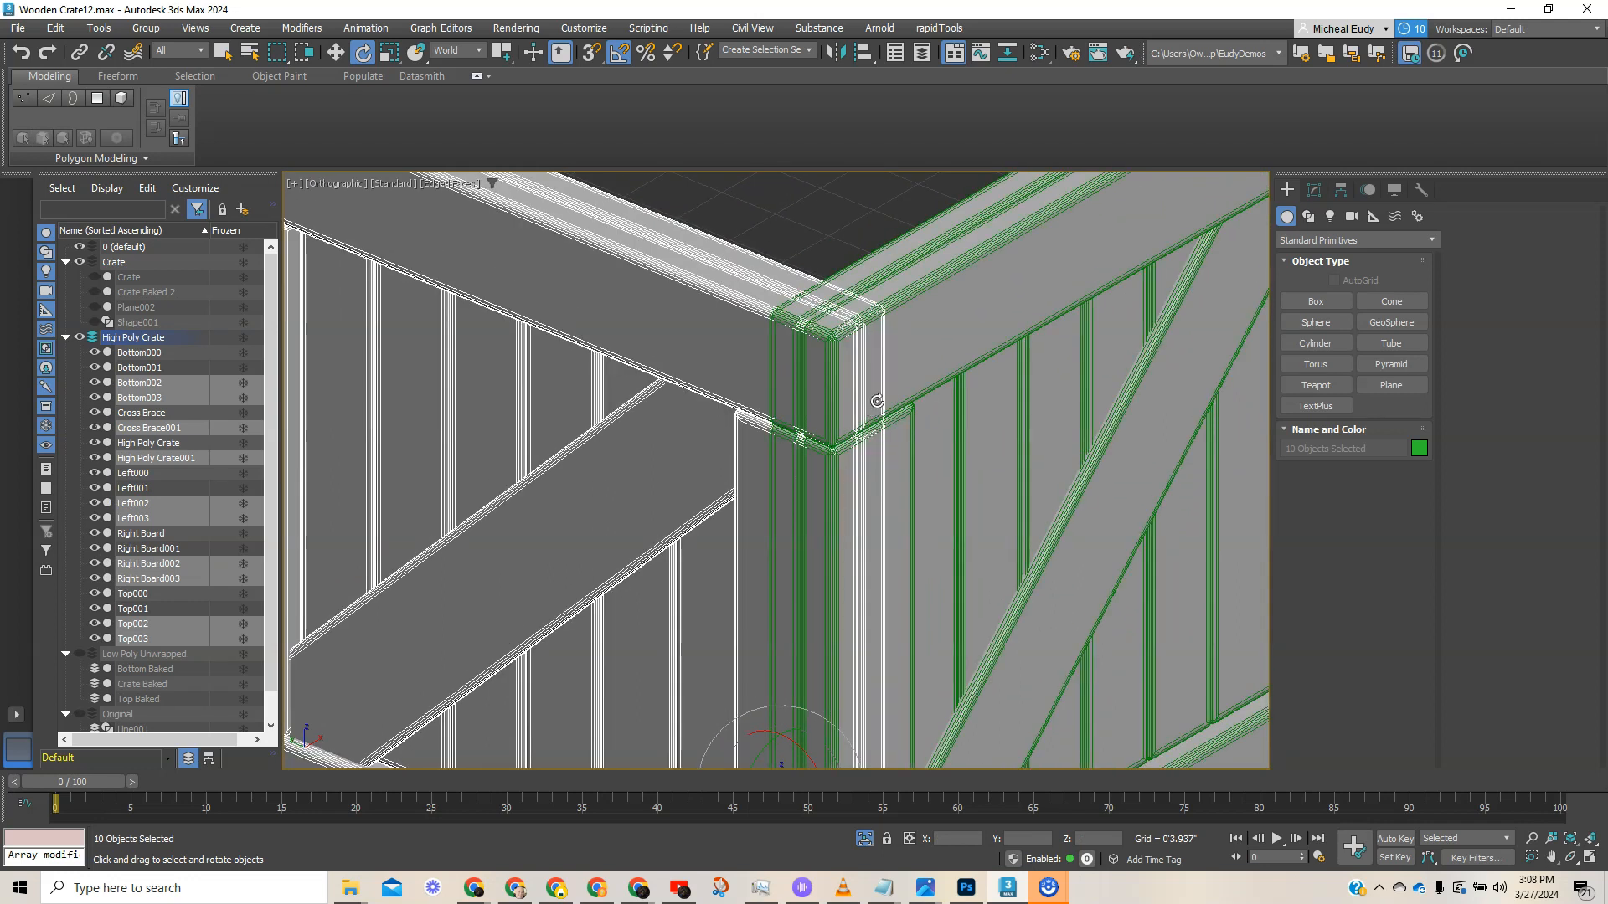
scroll(877, 402, "down", 2)
scroll(1227, 700, "down", 3)
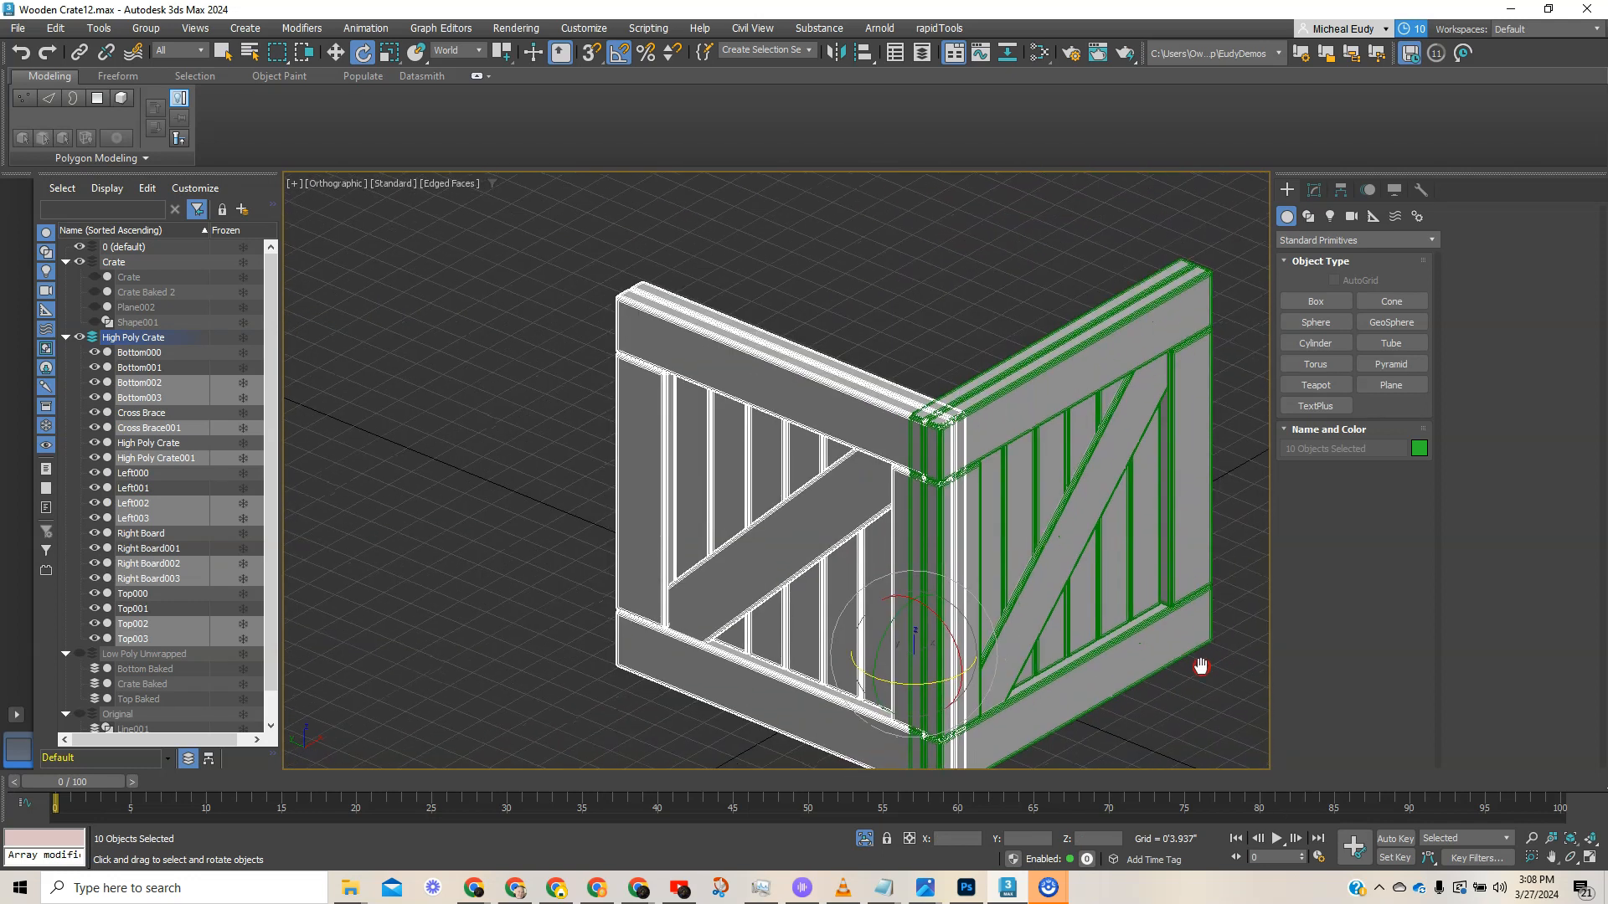
middle_click_drag(1202, 664, 1156, 642)
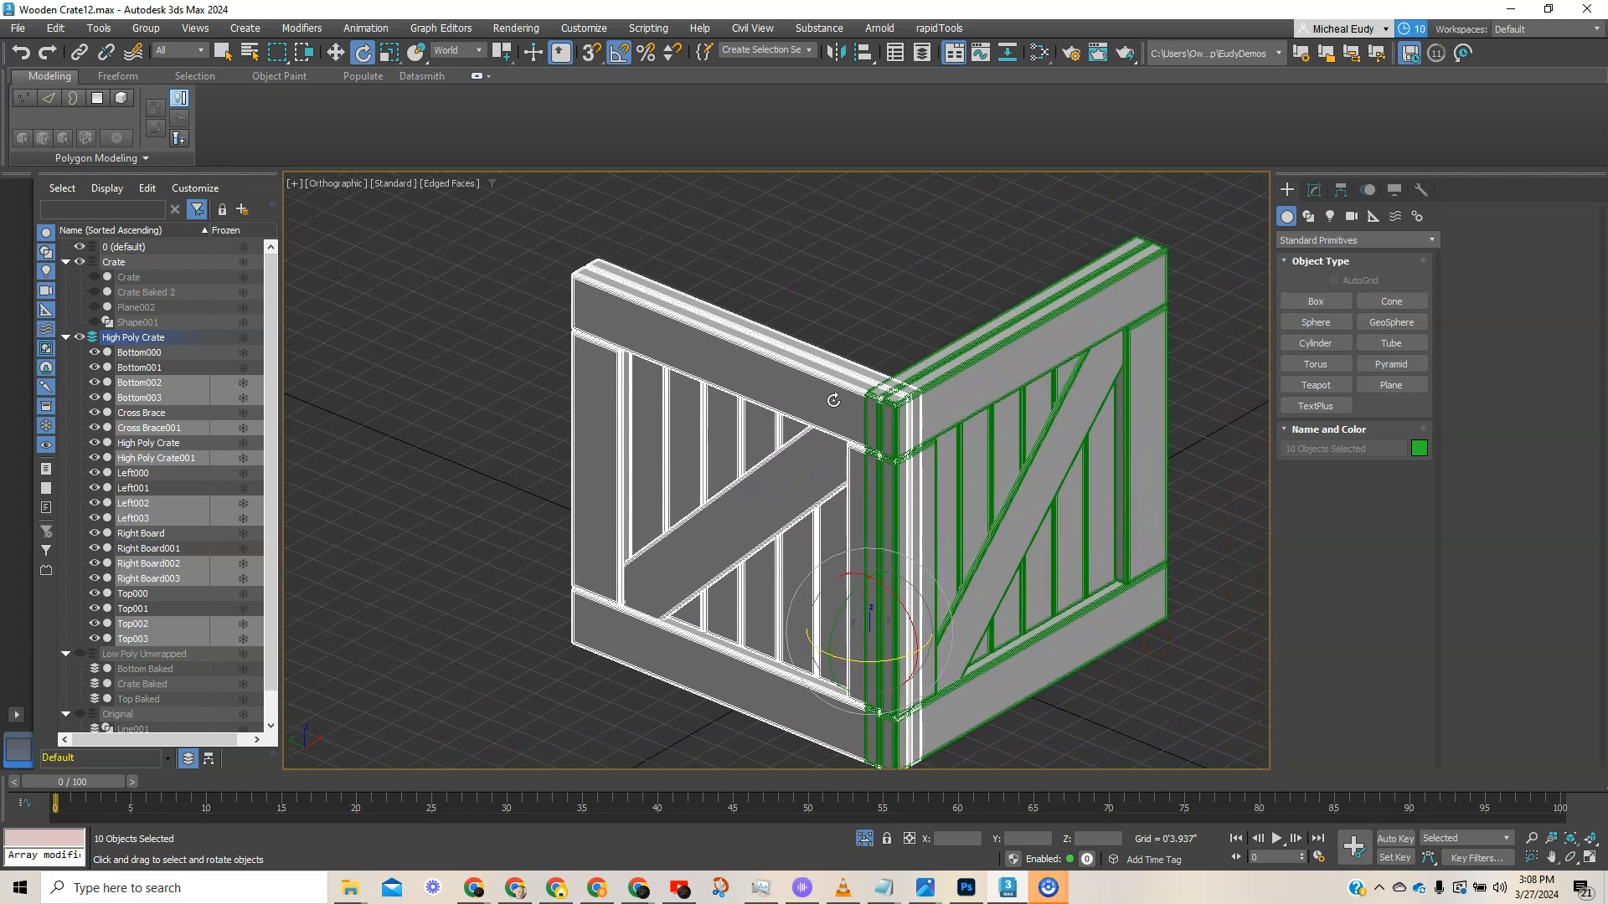
- In the Edit Poly level of the copied side's outer top board, select the four vertices at the corner end and activate Move
left_click(834, 400)
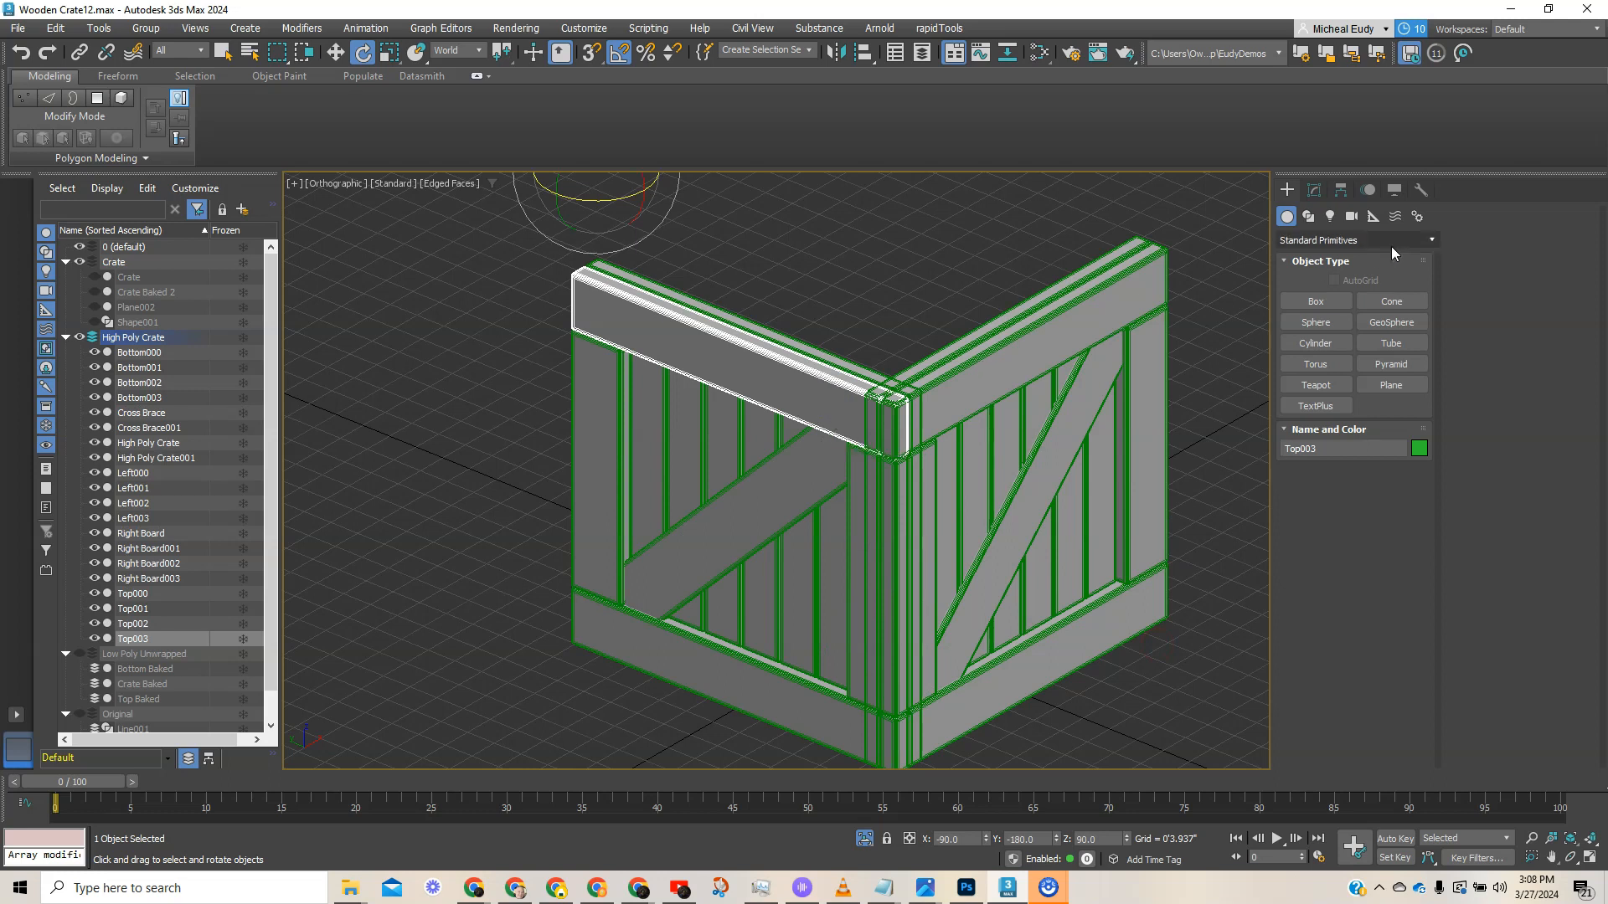
left_click(1315, 192)
left_click(1335, 274)
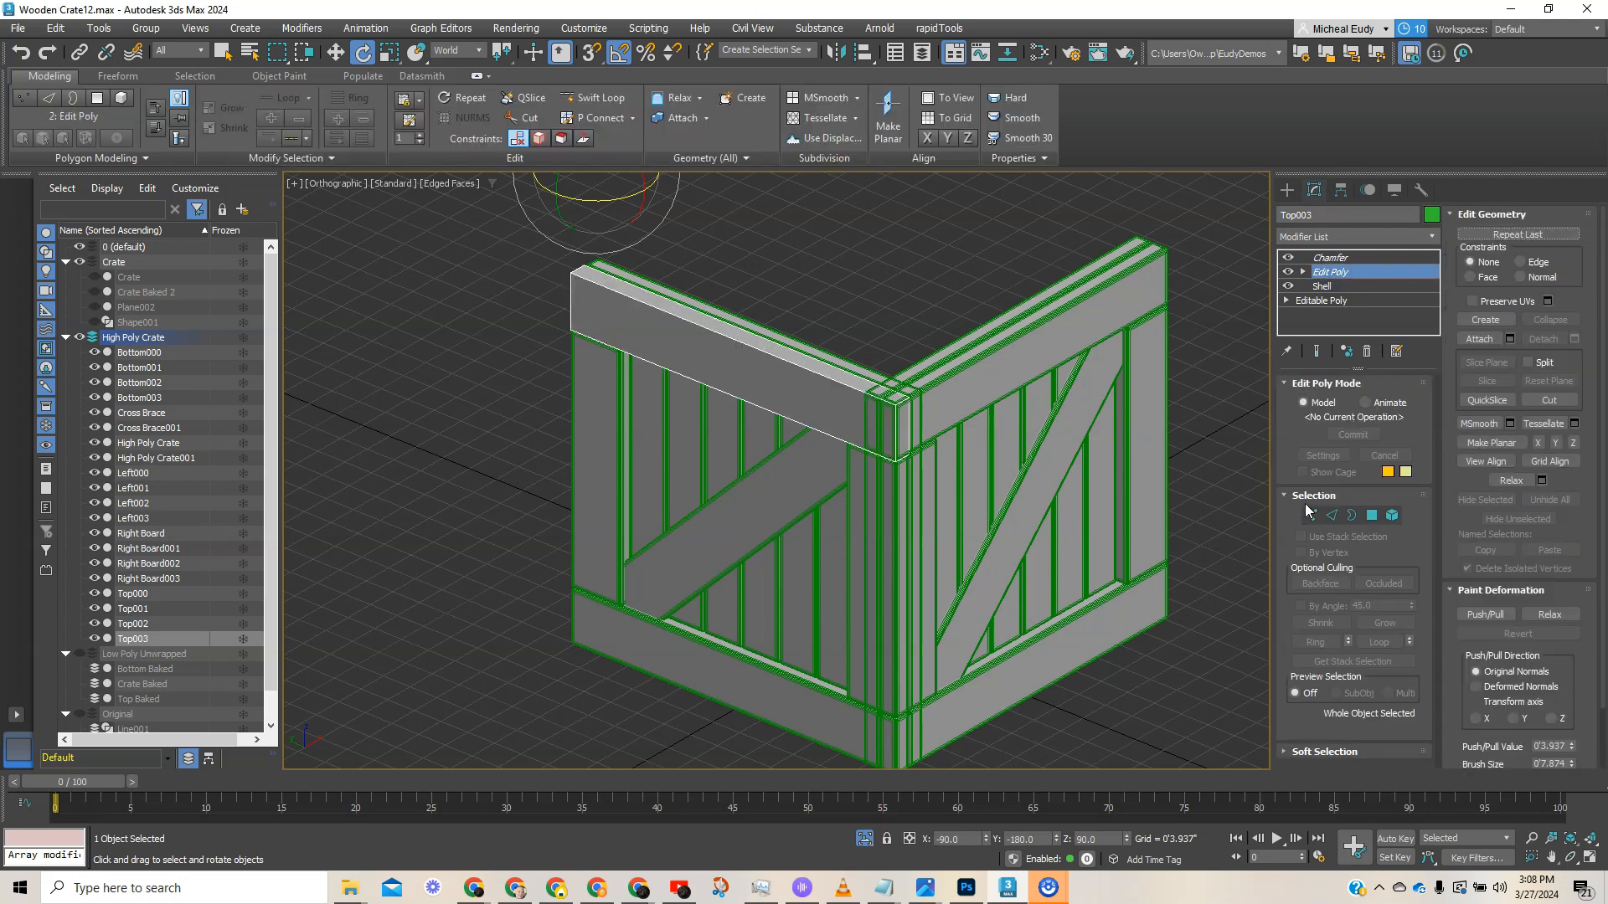
left_click(1310, 514)
left_click_drag(837, 381, 937, 517)
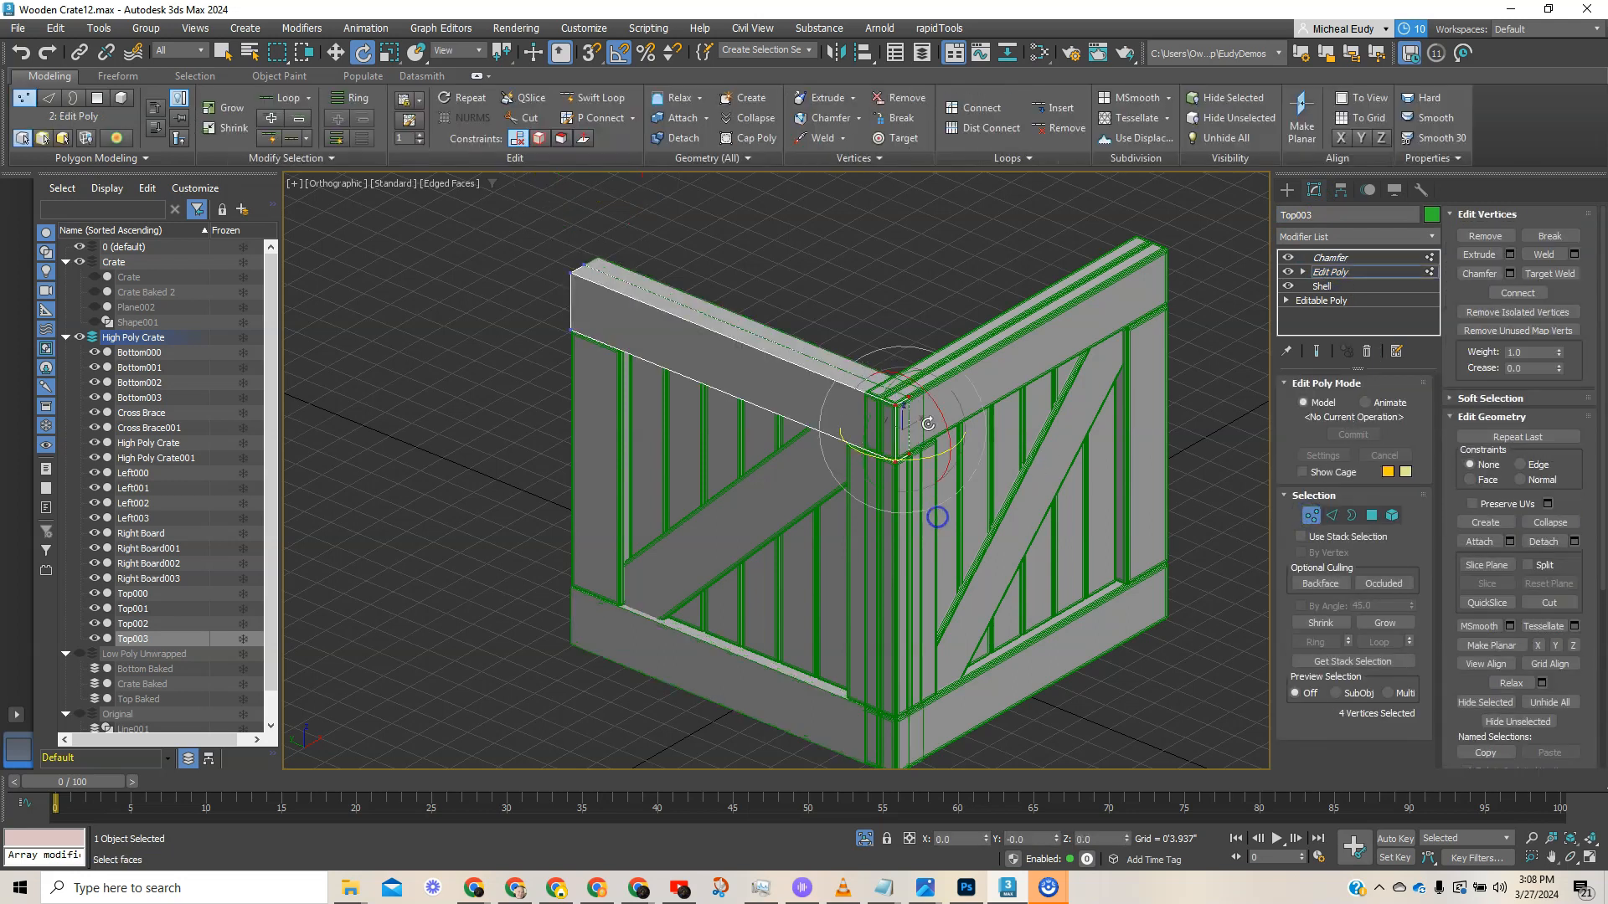
scroll(921, 418, "up", 3)
right_click(921, 428)
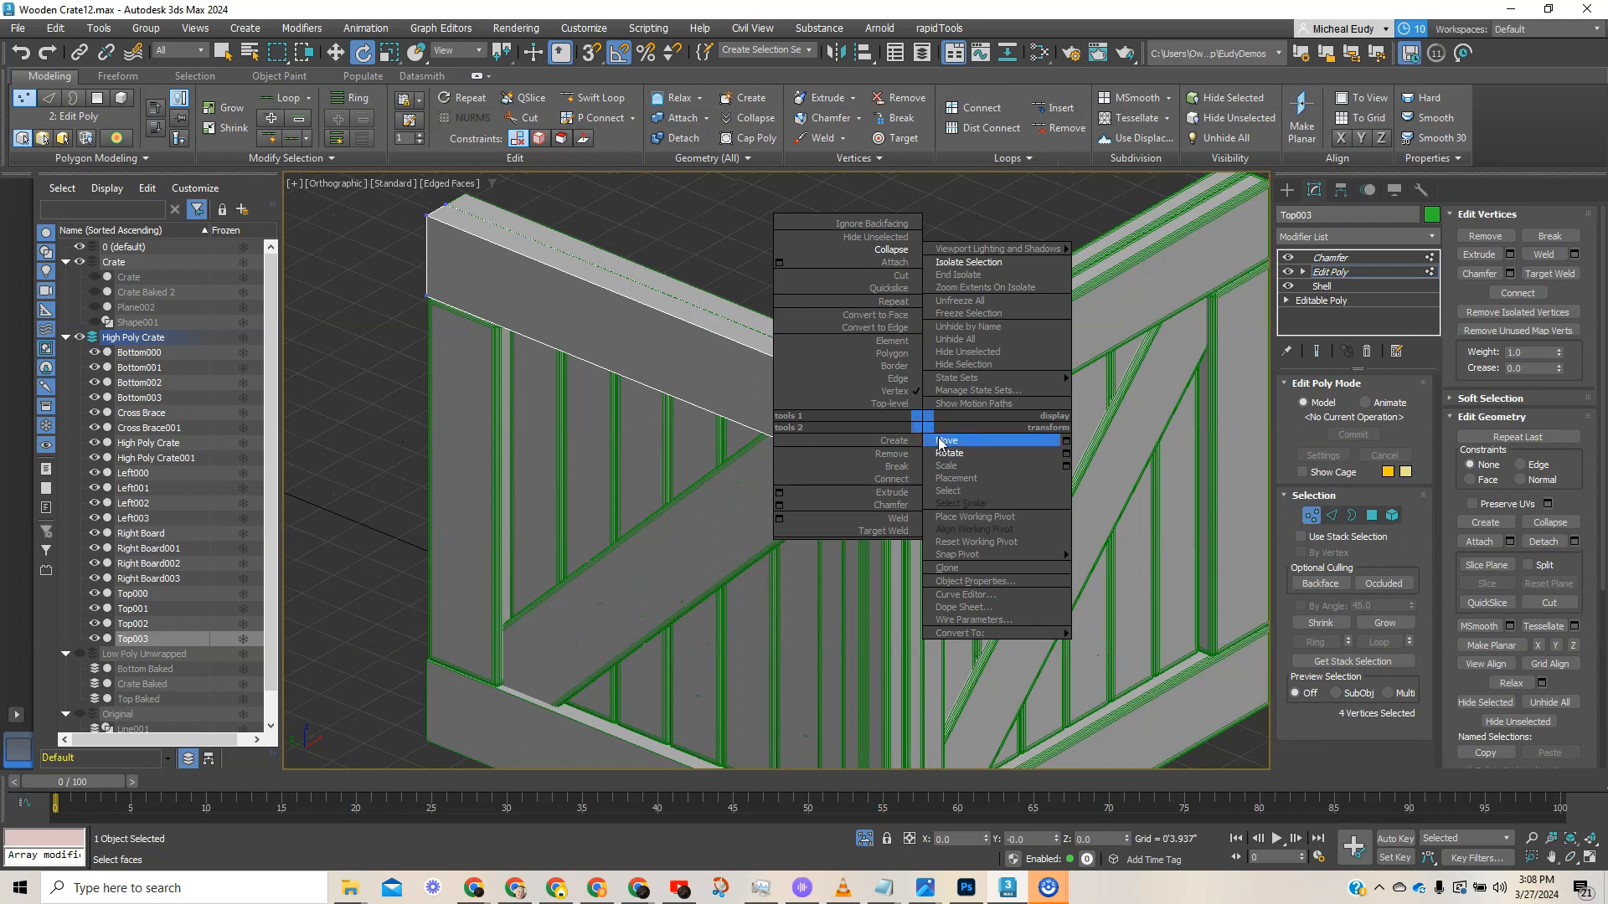
left_click(938, 442)
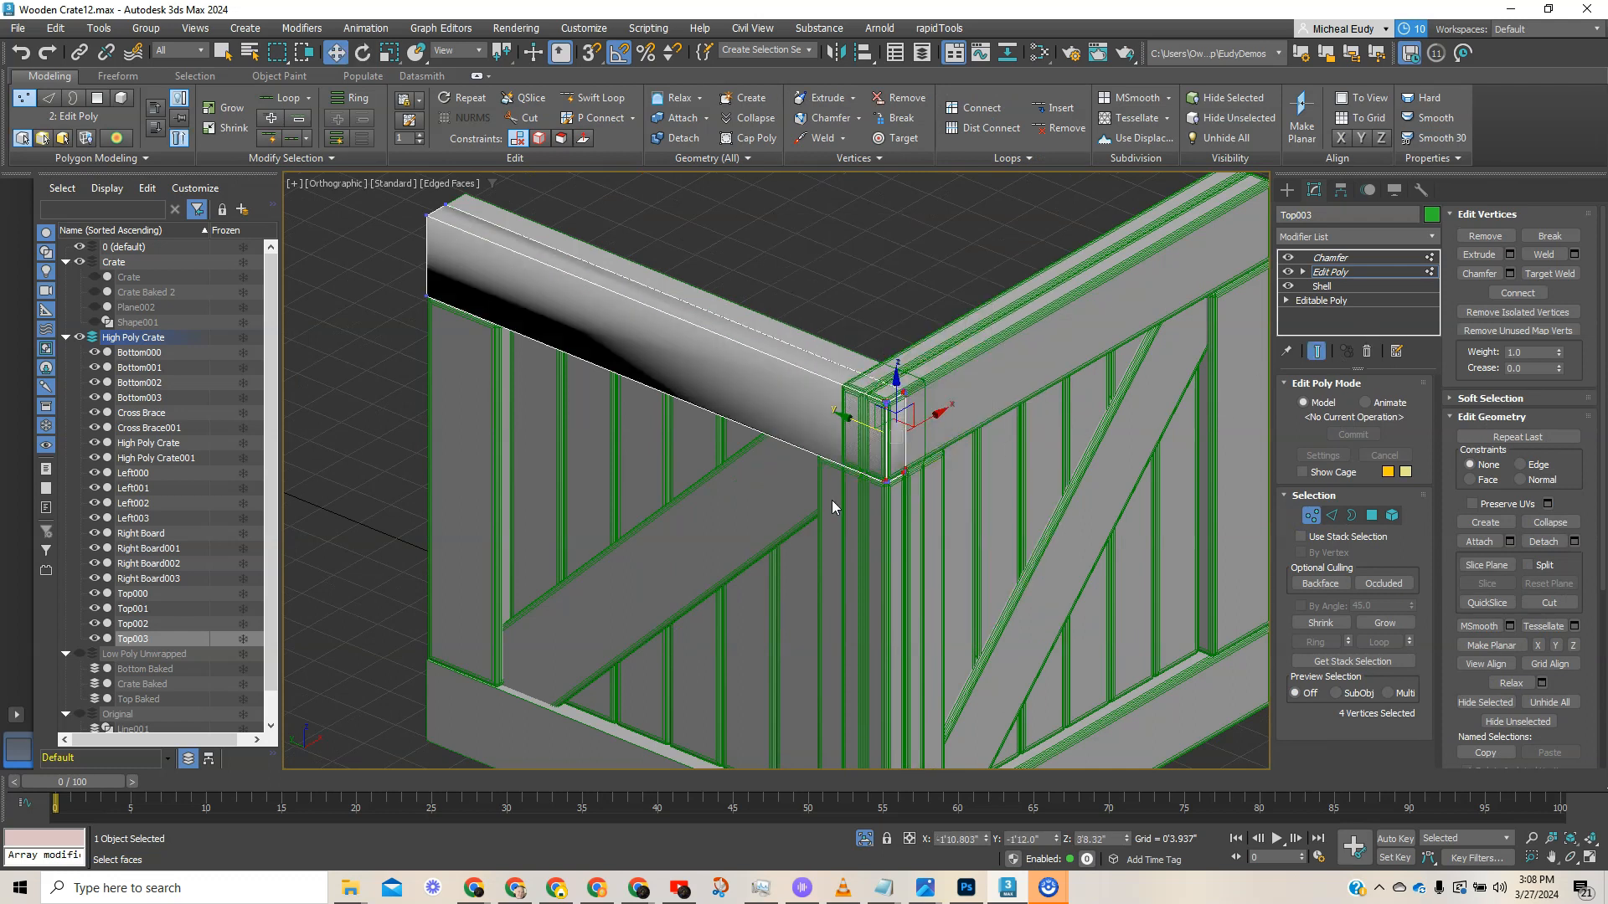
- Try shortening the outer top board by moving its corner-end vertices back along Y to the adjoining side, and undo the move
scroll(861, 453, "up", 2)
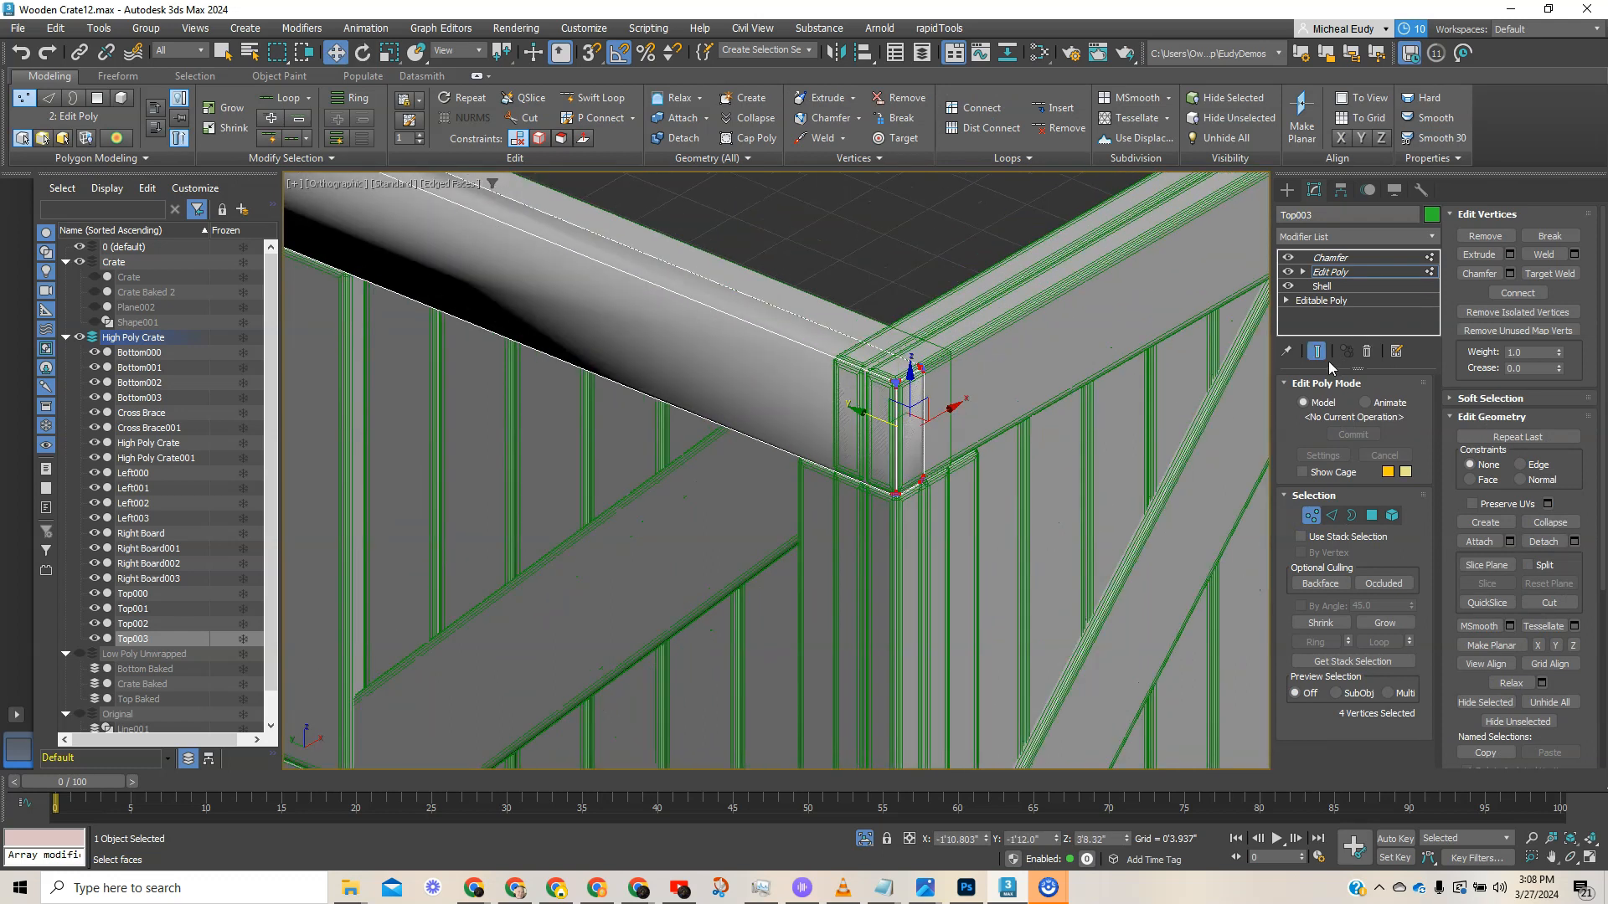
left_click(1318, 352)
left_click_drag(872, 413, 811, 374)
scroll(838, 374, "up", 3)
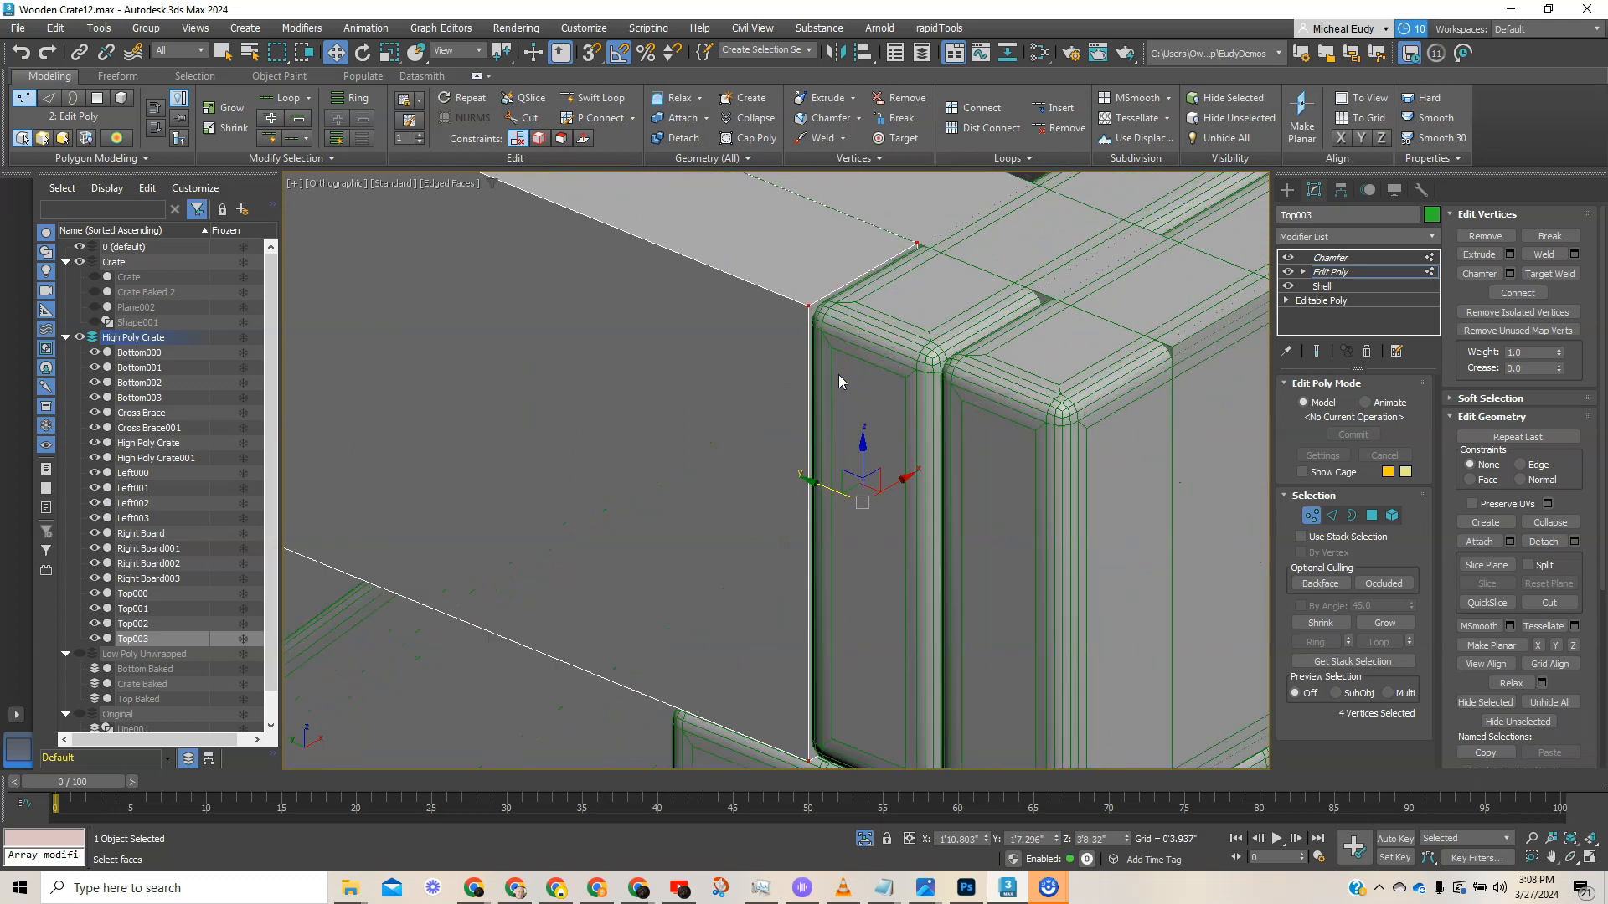
scroll(838, 374, "down", 5)
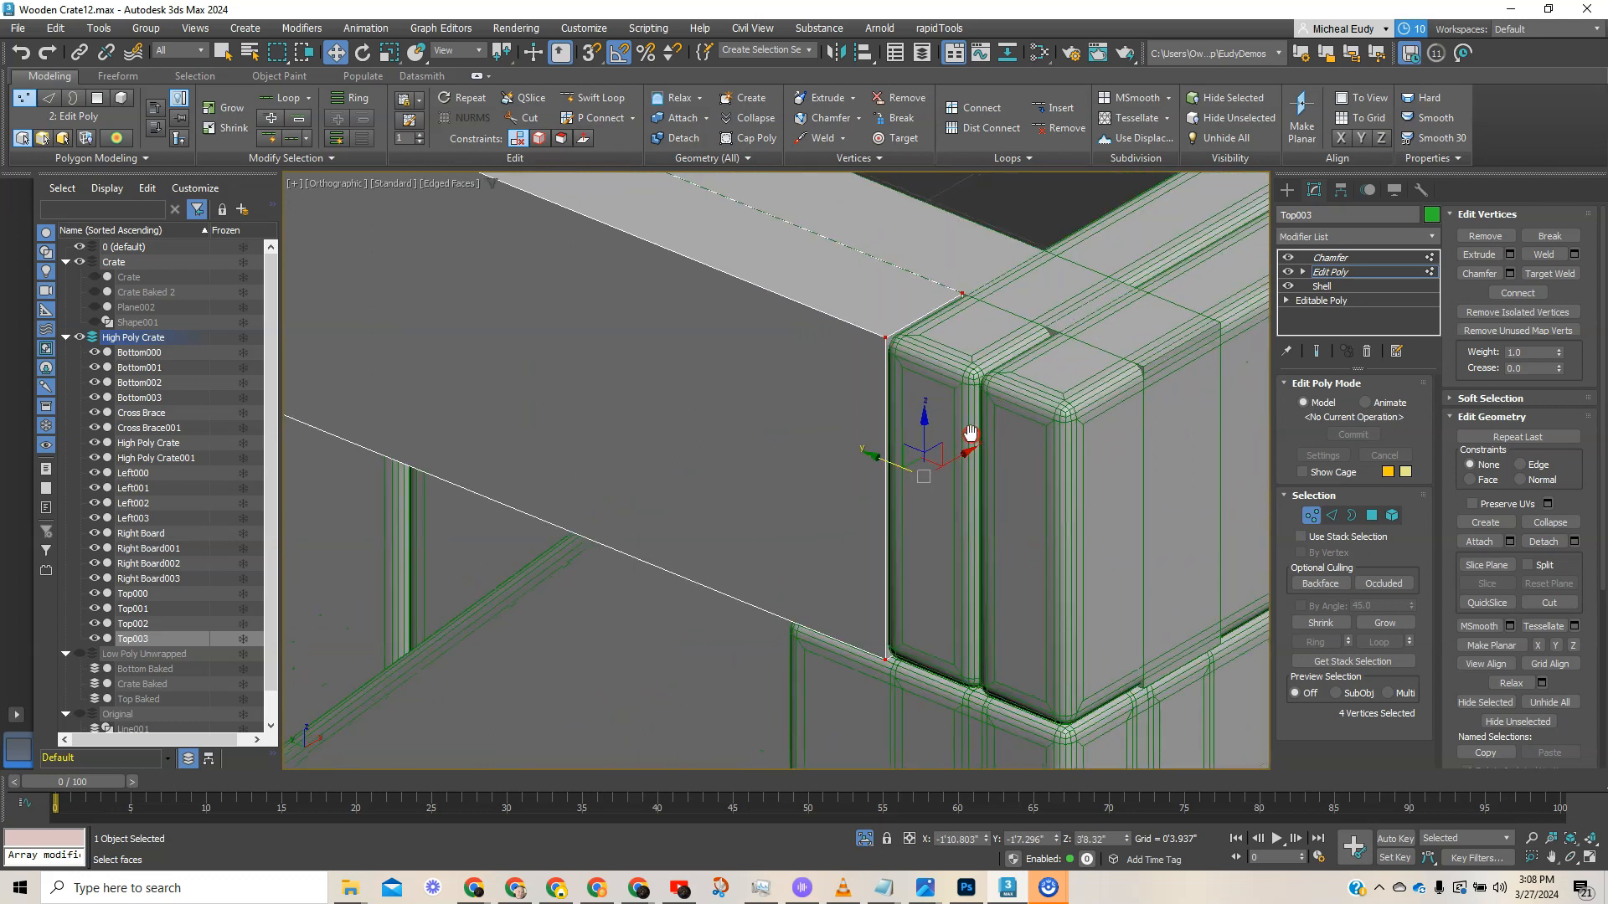
scroll(961, 432, "down", 2)
scroll(953, 467, "down", 2)
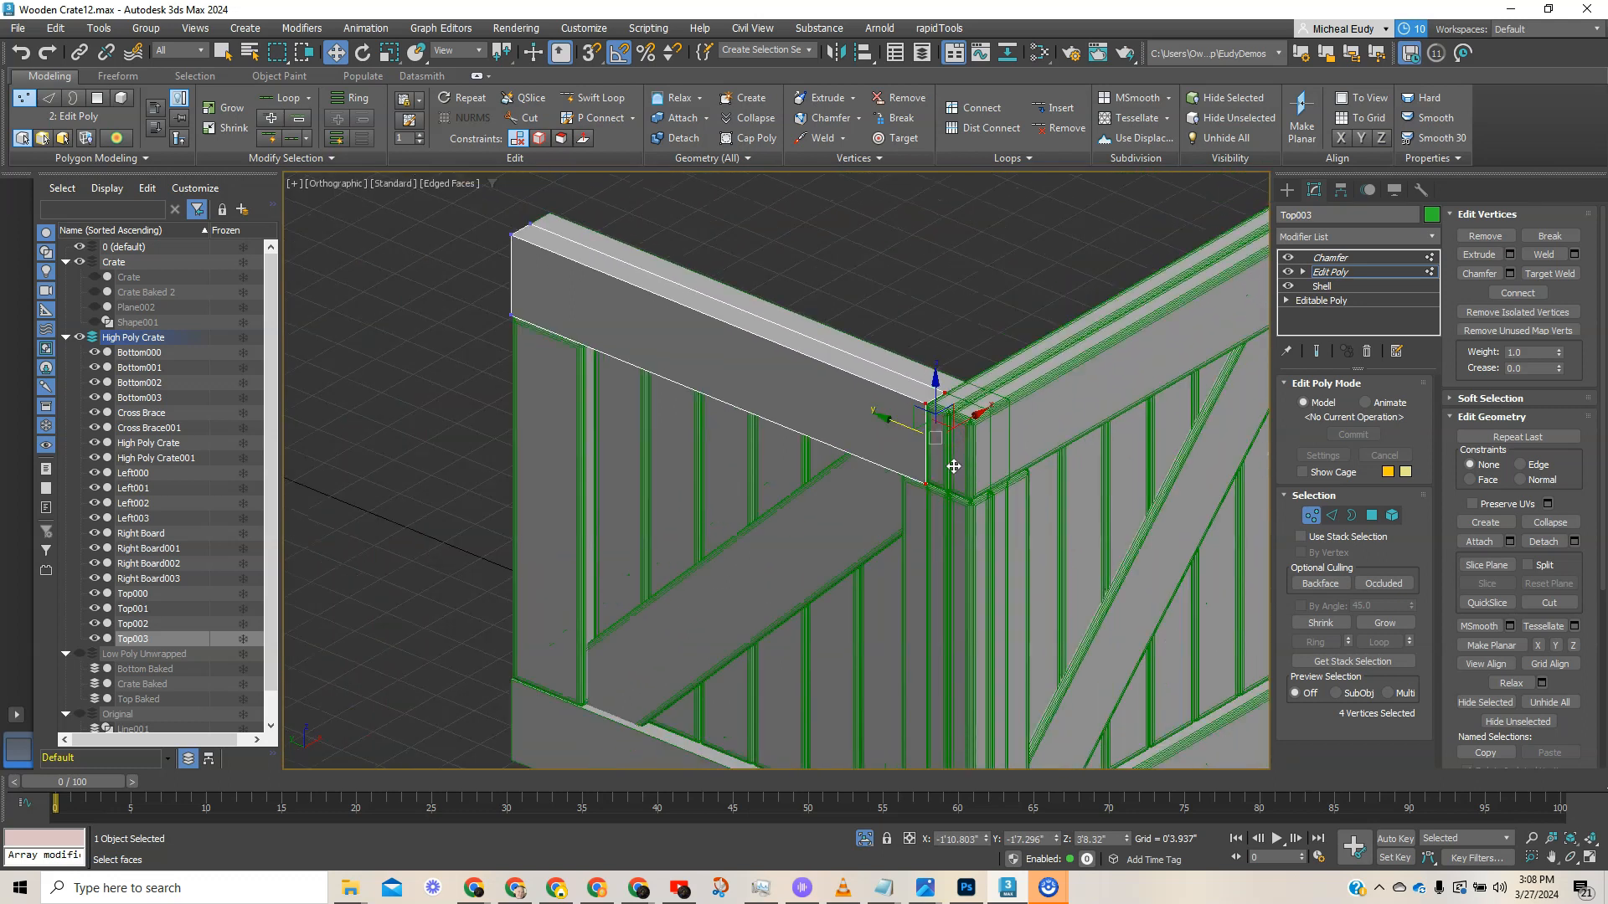
key("ctrl+z")
- Leave vertex editing, select both top and both bottom boards of the copied side, and hide the grid
left_click(1320, 515)
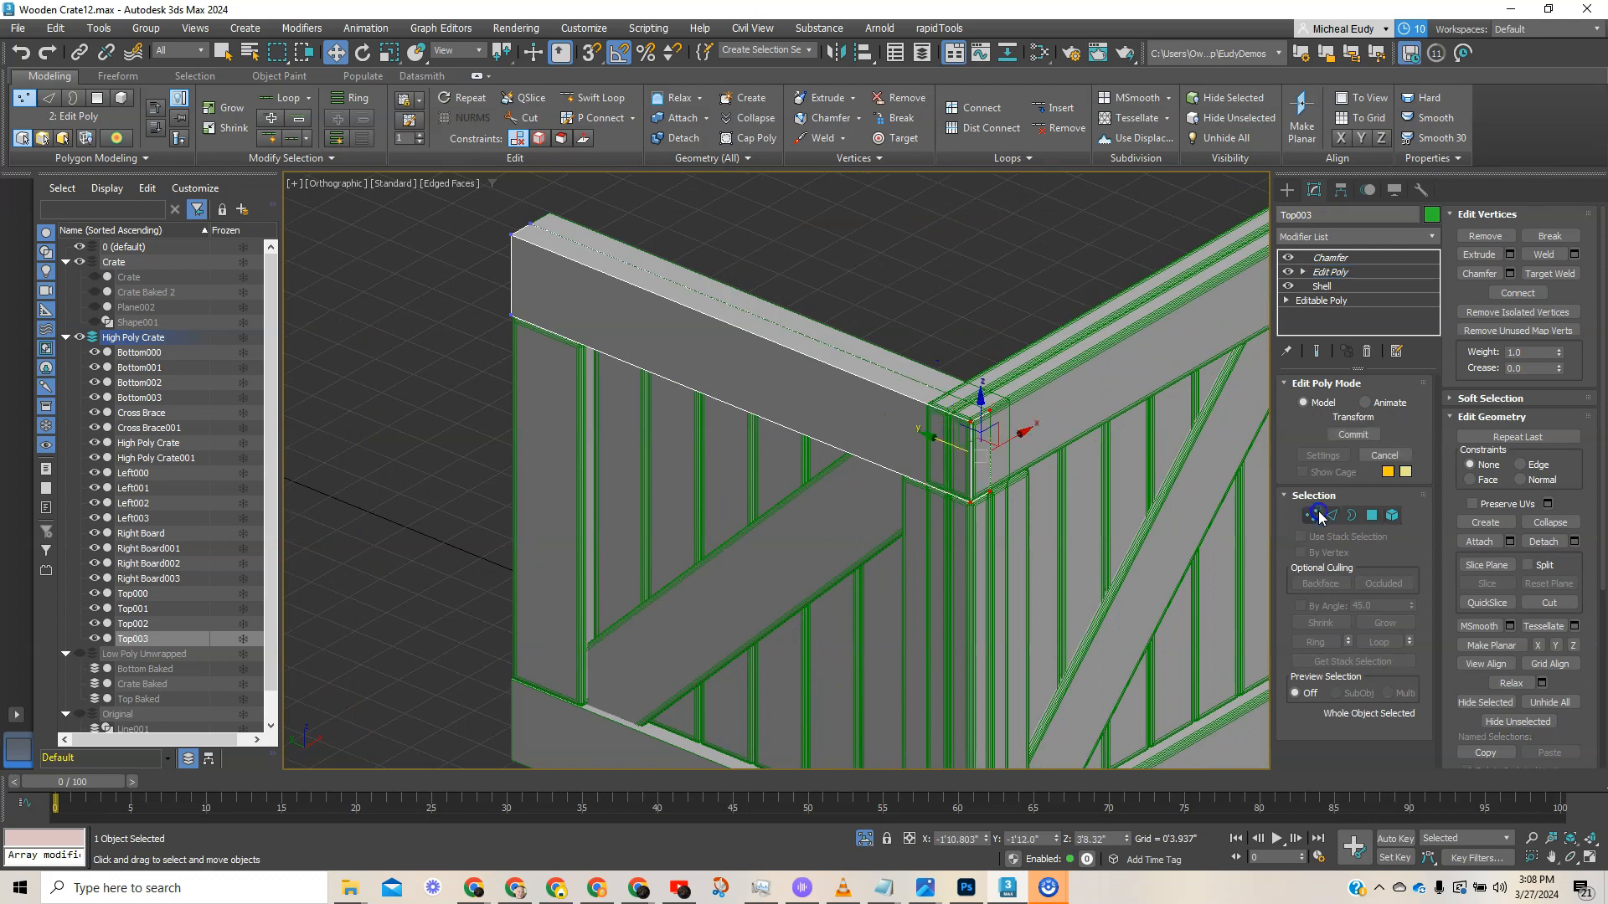
left_click(919, 368, "ctrl")
middle_click_drag(881, 750, 822, 531)
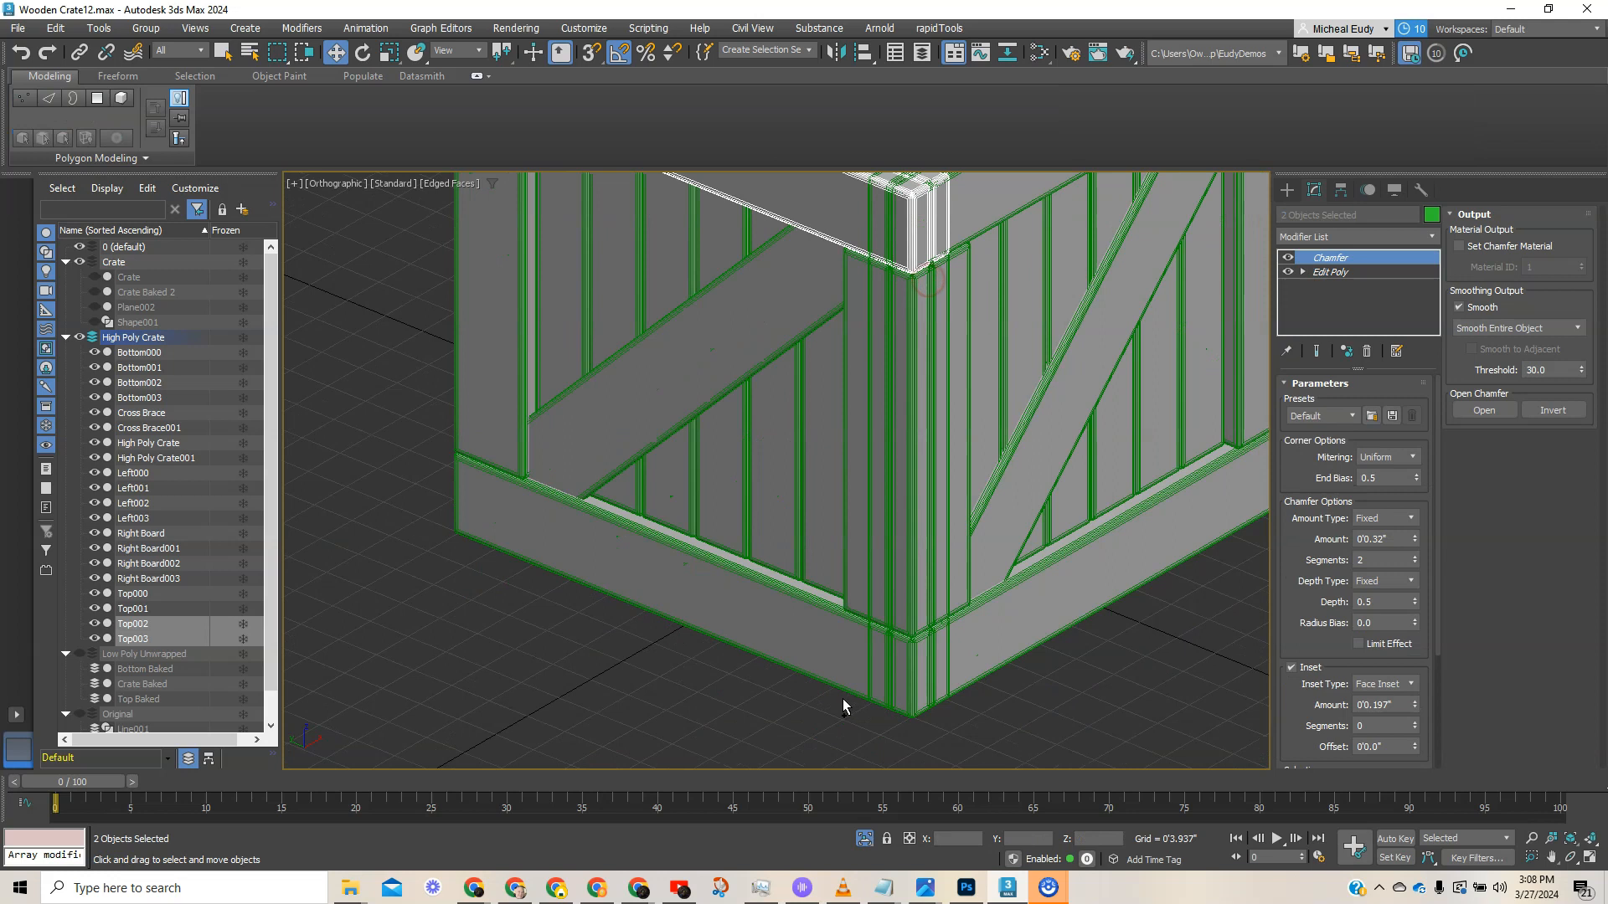
left_click(822, 677, "ctrl")
middle_click_drag(823, 676, 938, 641, "alt")
left_click(914, 577, "ctrl")
key("g")
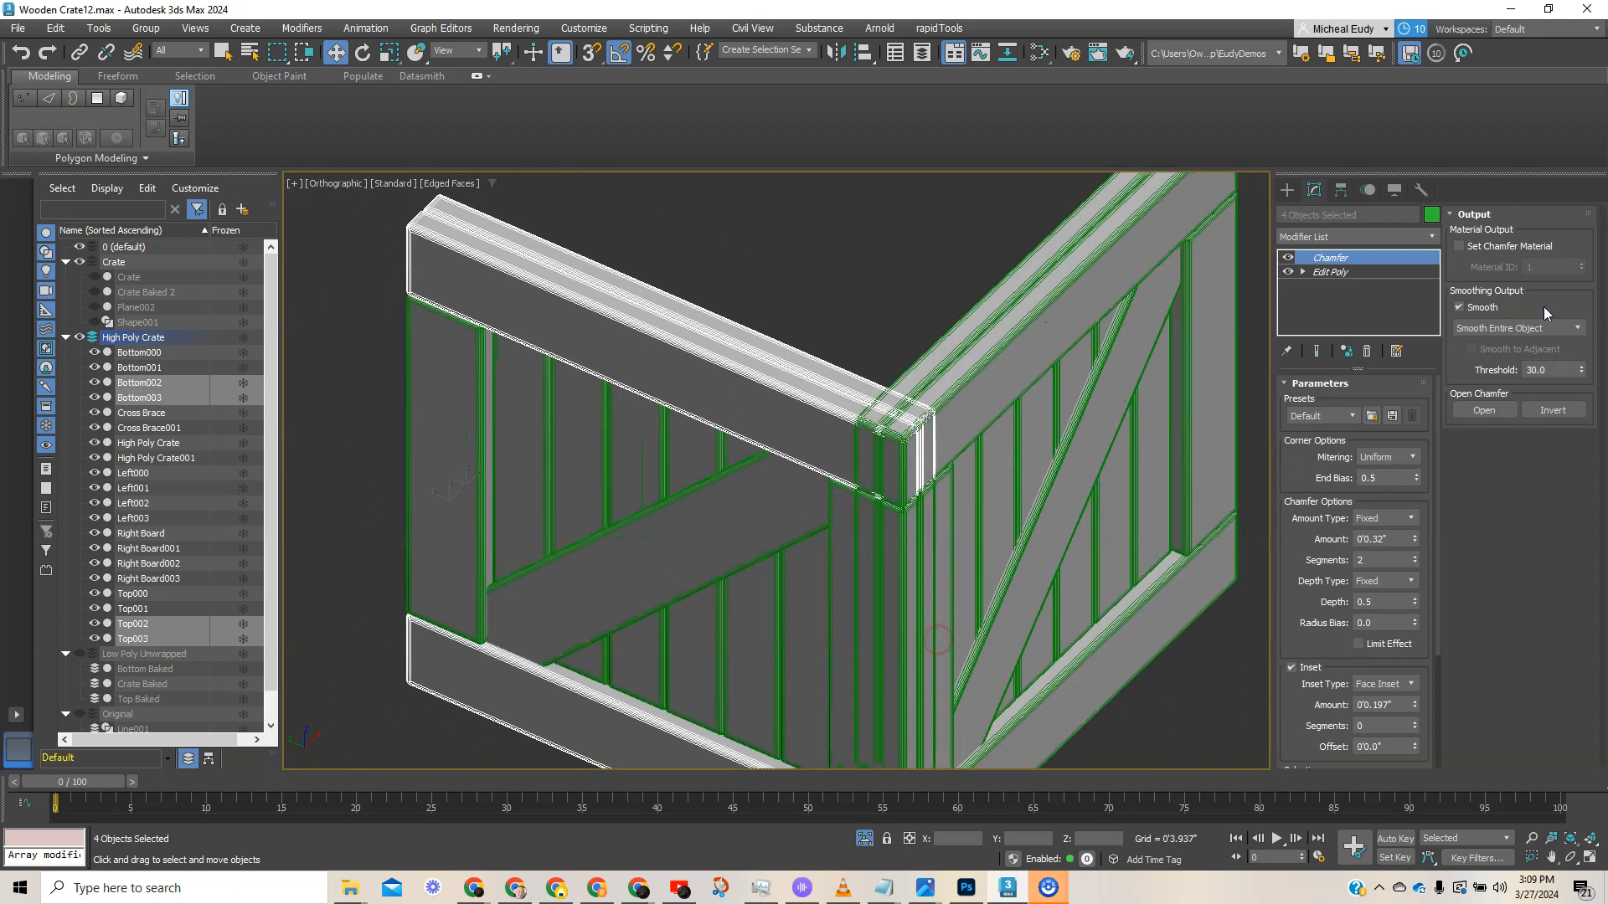
- In the shared Edit Poly, select the four boards' corner-end vertices and move them back along Y to butt against the adjoining side
left_click(1350, 271)
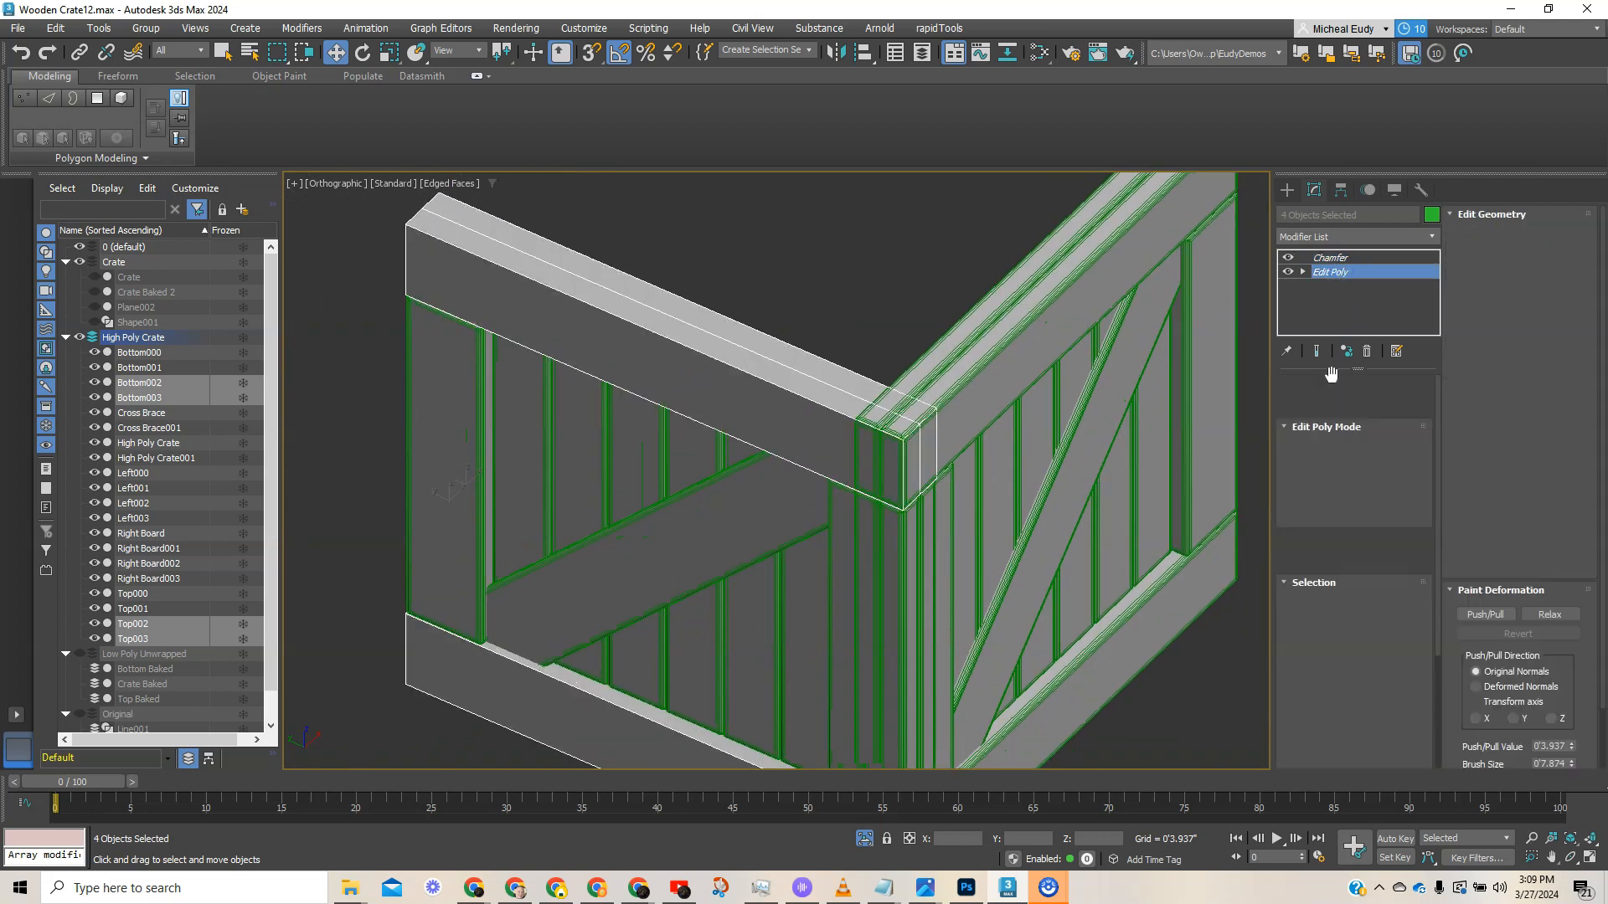
left_click(1313, 516)
scroll(1023, 484, "down", 4)
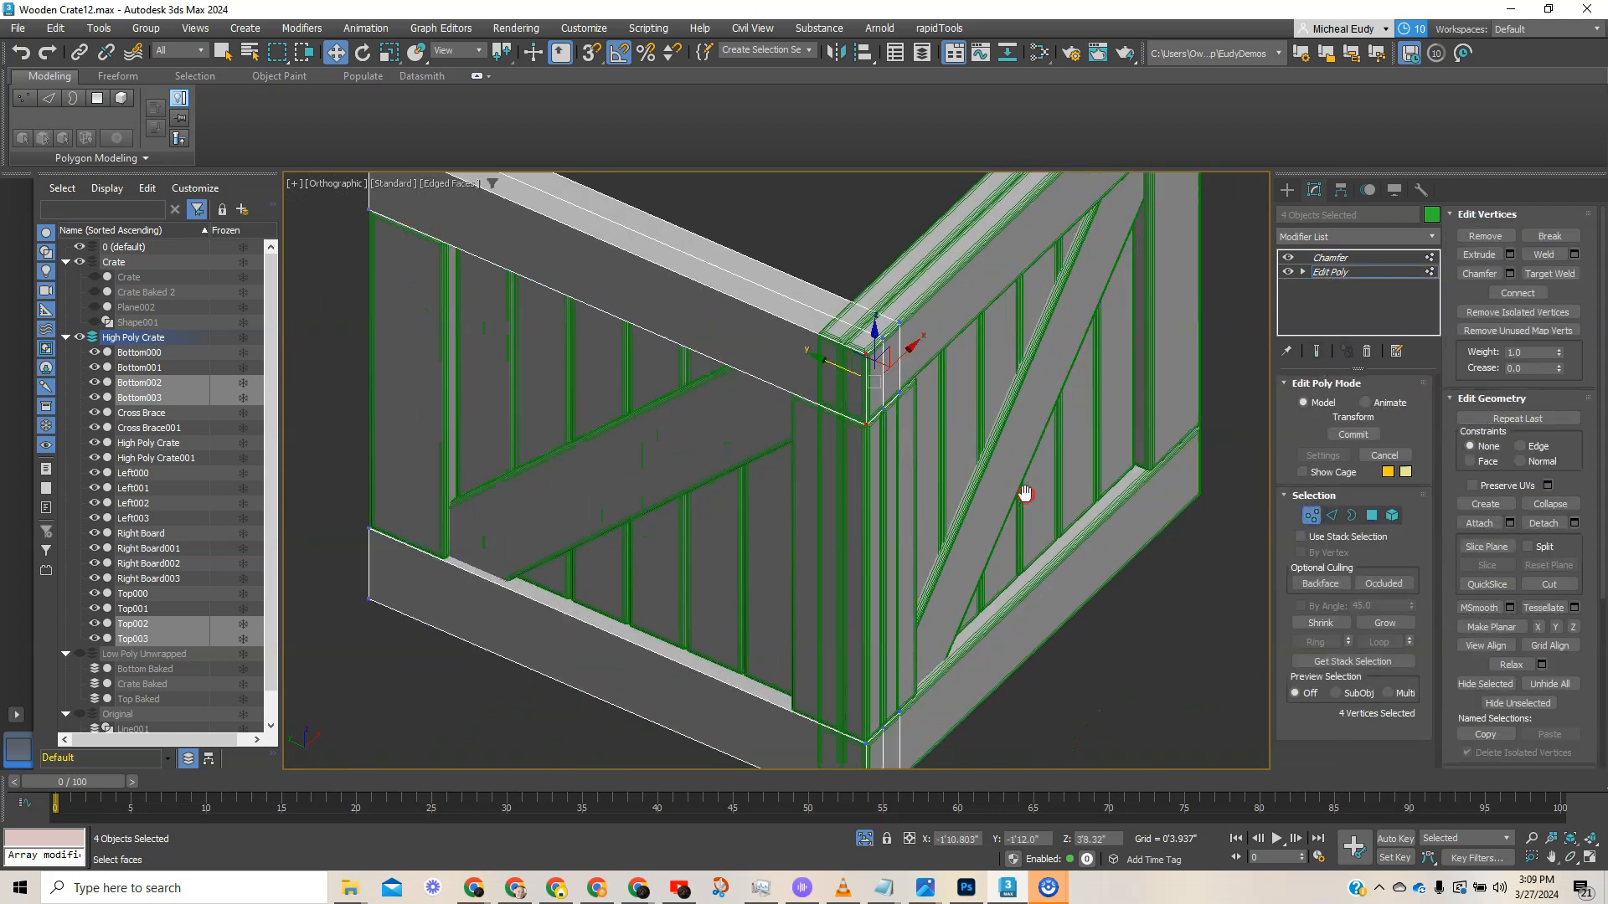
scroll(744, 444, "up", 6)
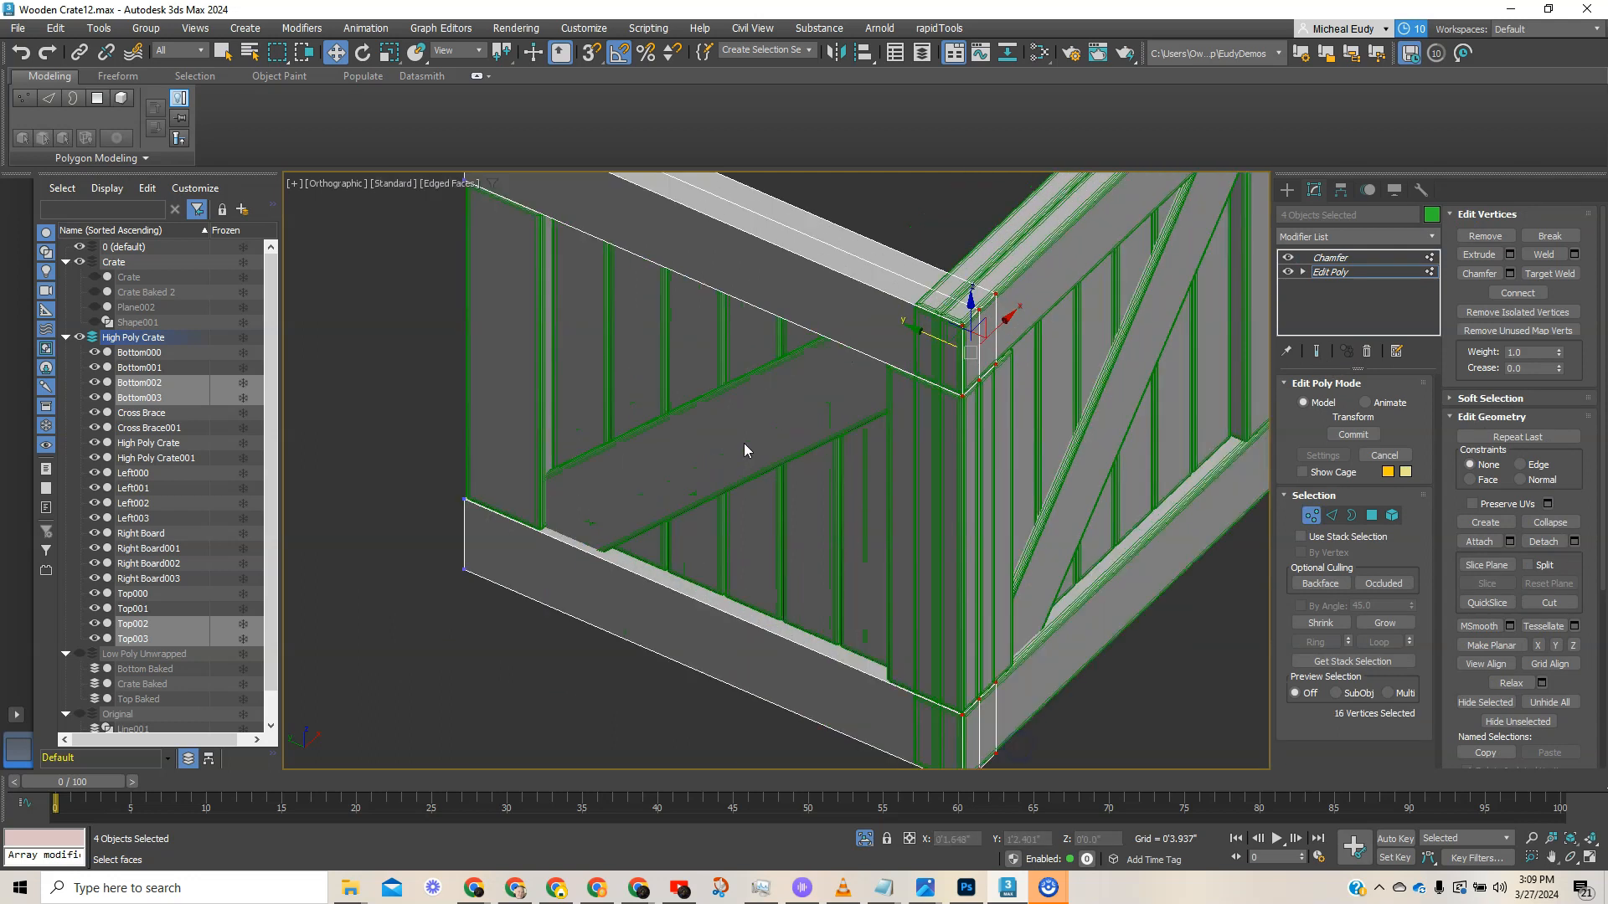
middle_click_drag(958, 363, 851, 718)
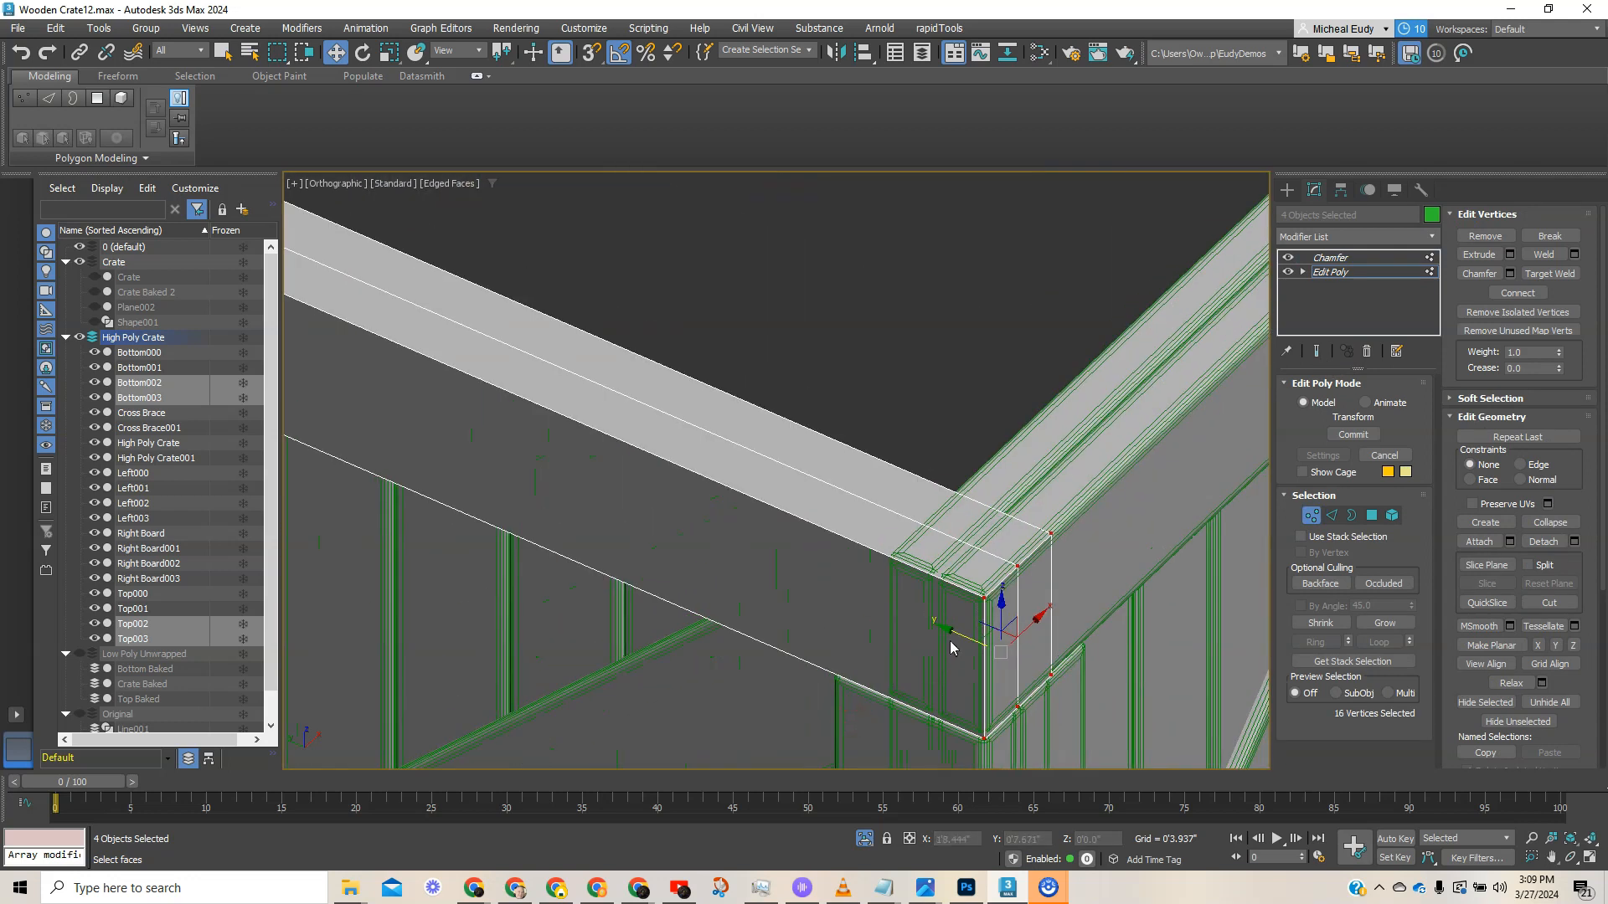
left_click_drag(949, 633, 859, 586)
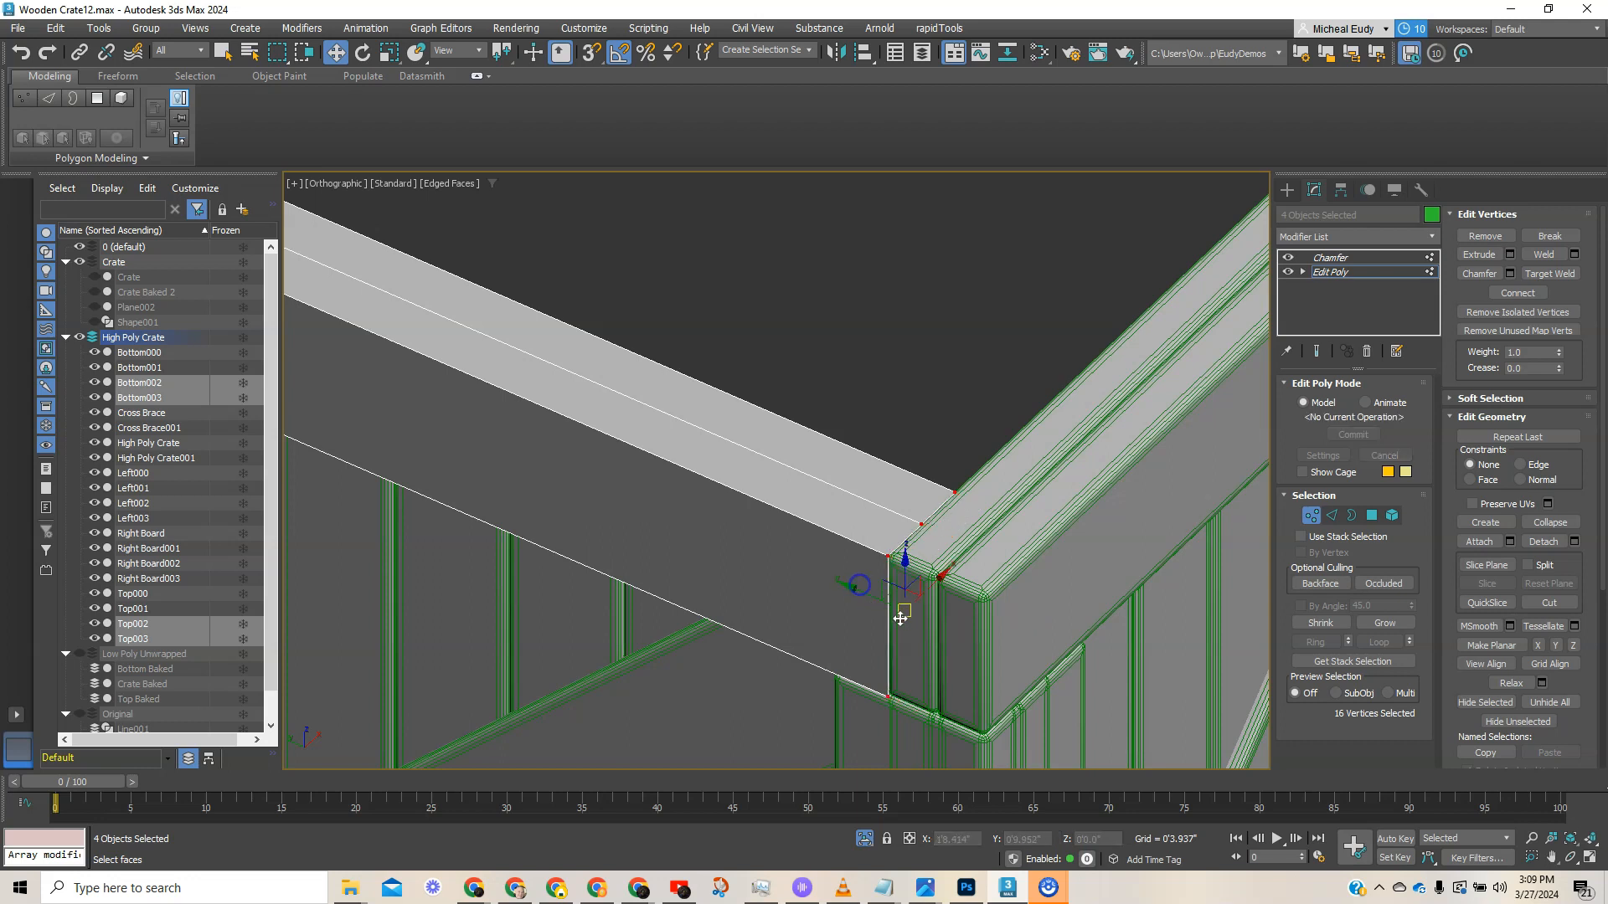
- Nudge the four boards' corner-end vertices along Y against the adjoining side in a shaded Left view, and return to the Chamfer level
key("f")
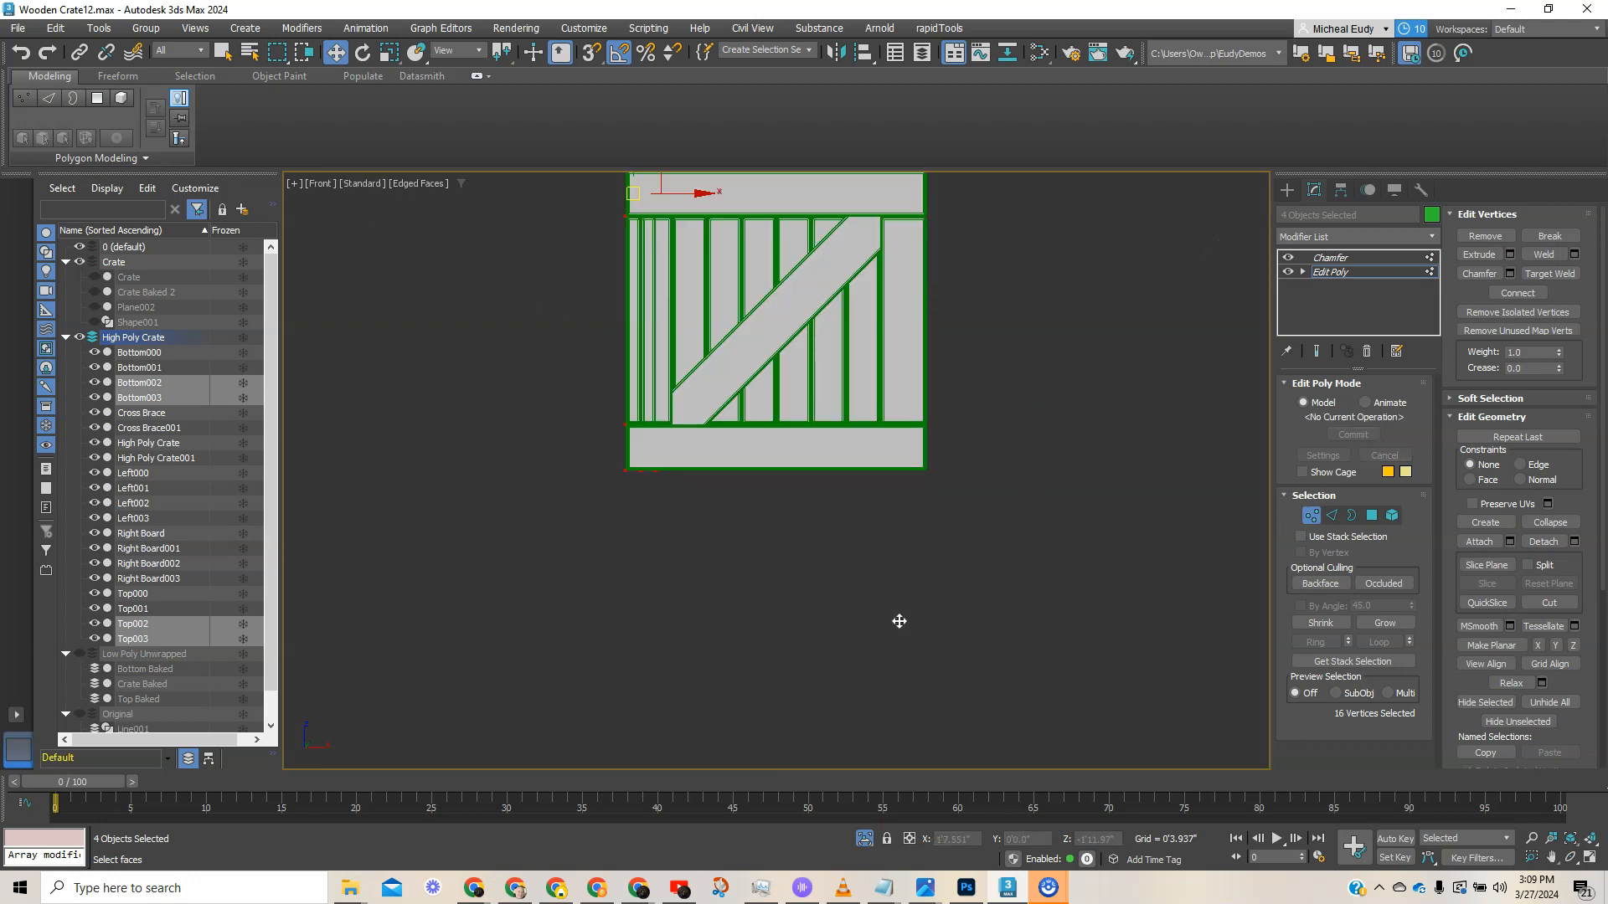
key("z")
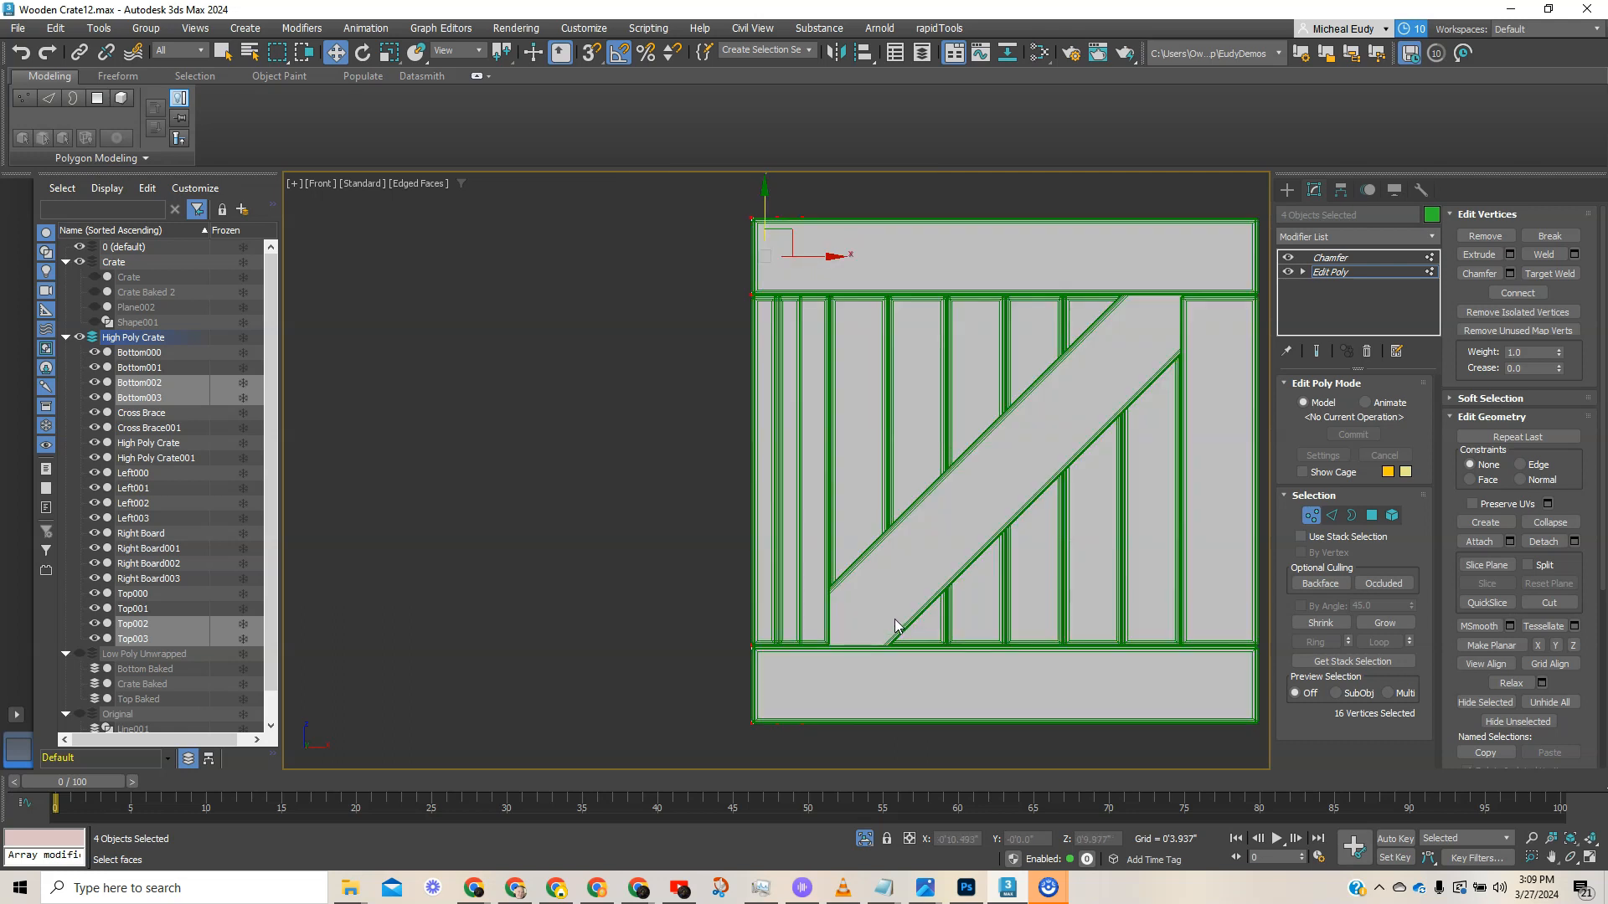
key("v")
key("l")
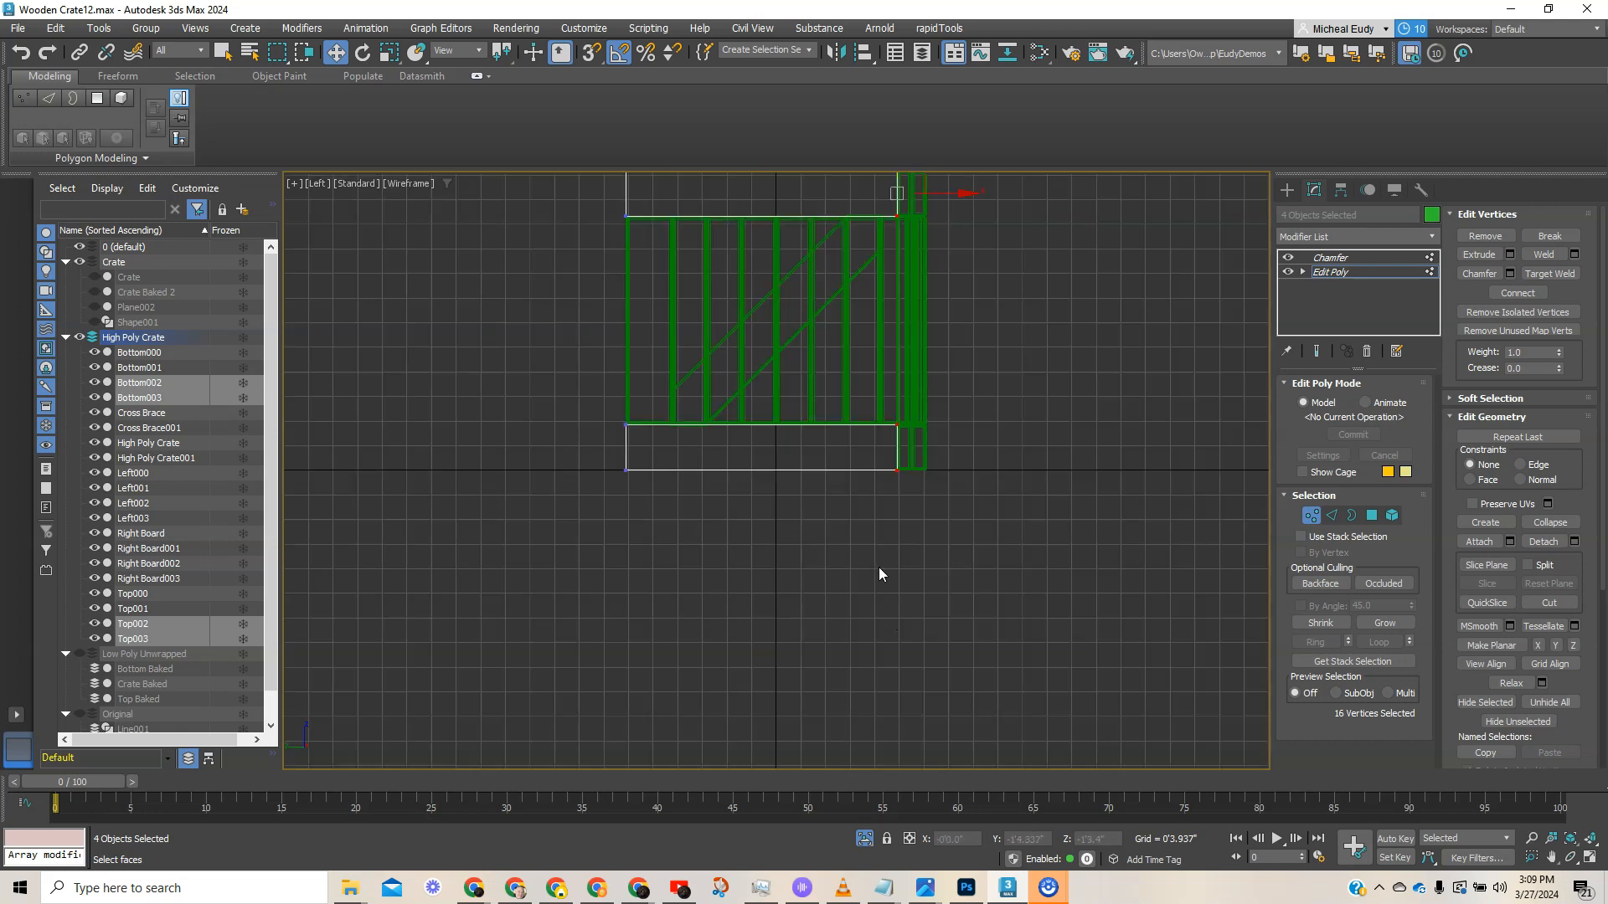
key("F3")
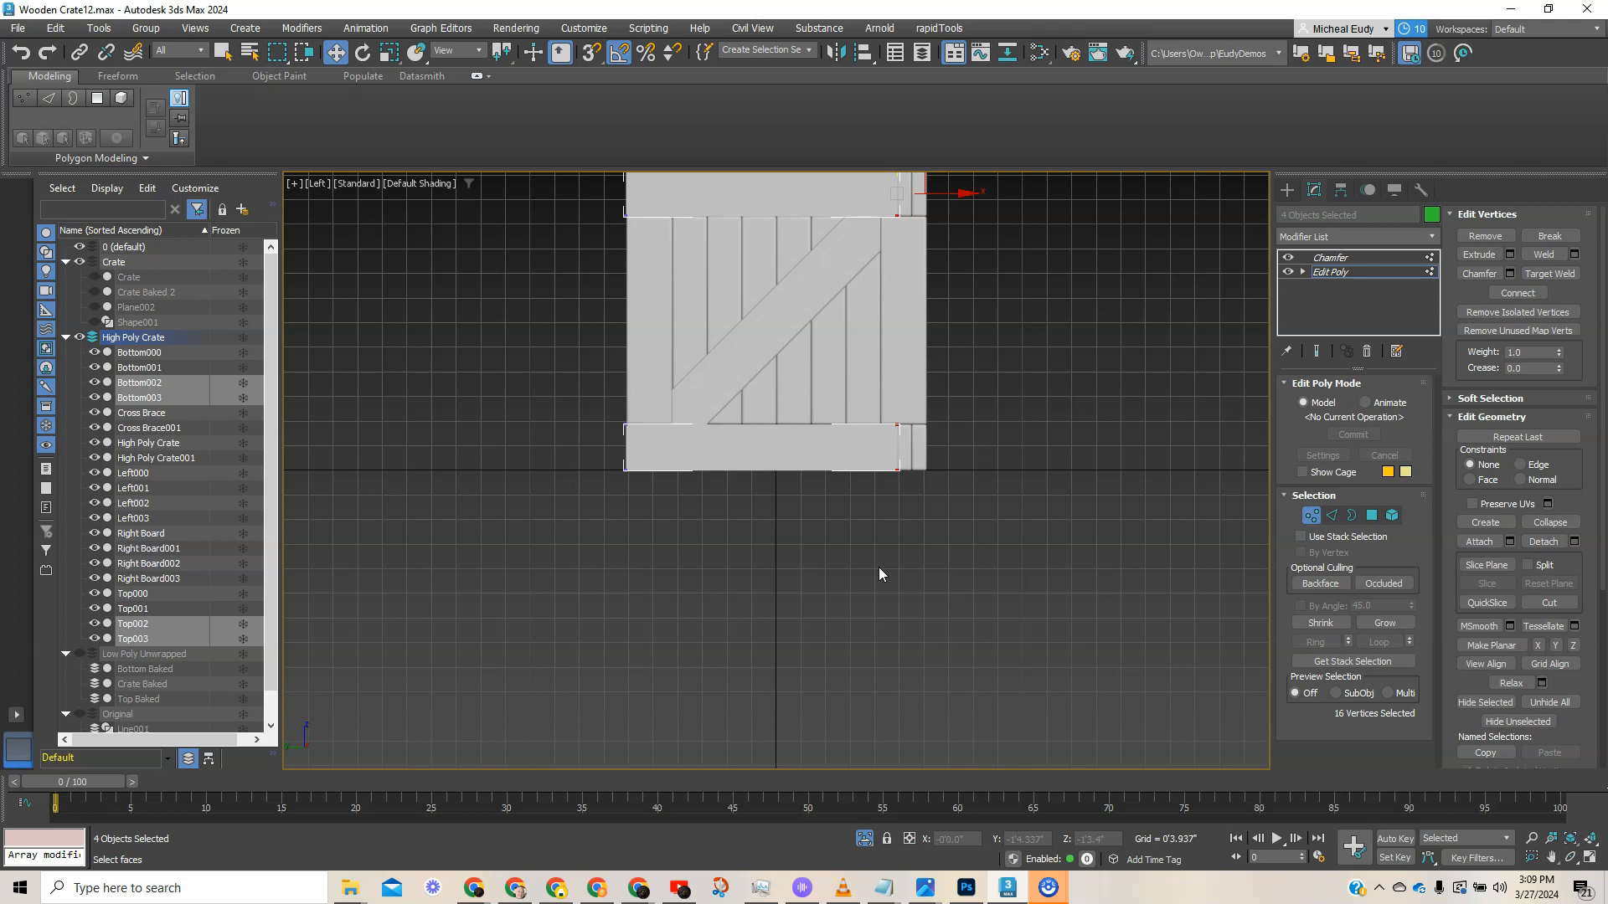
key("F4")
key("z")
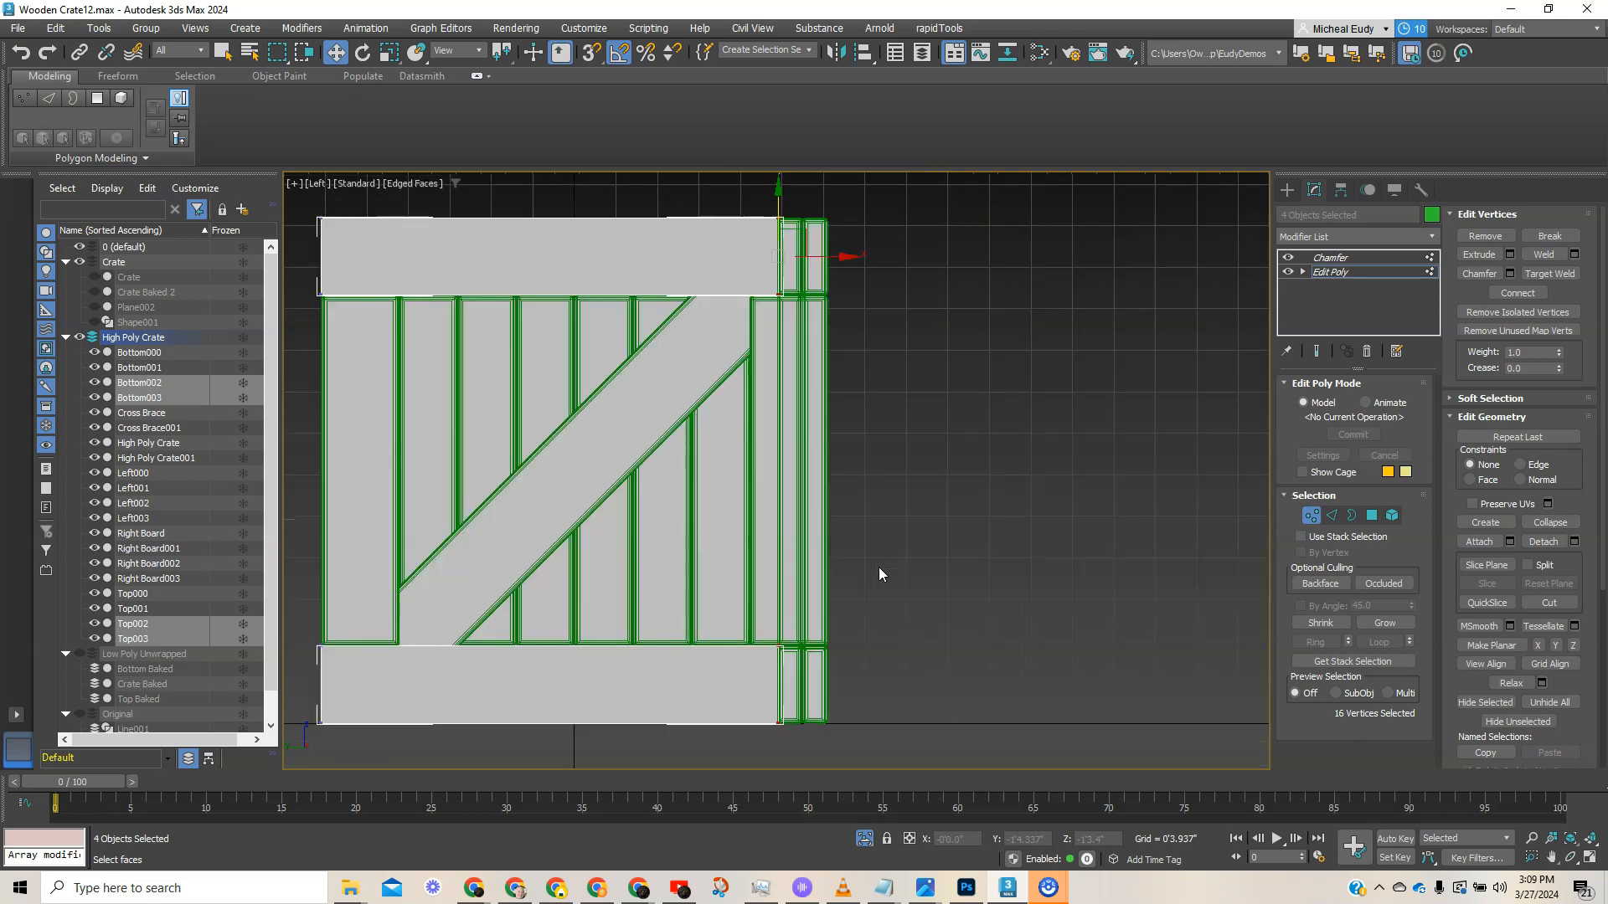
scroll(797, 305, "up", 6)
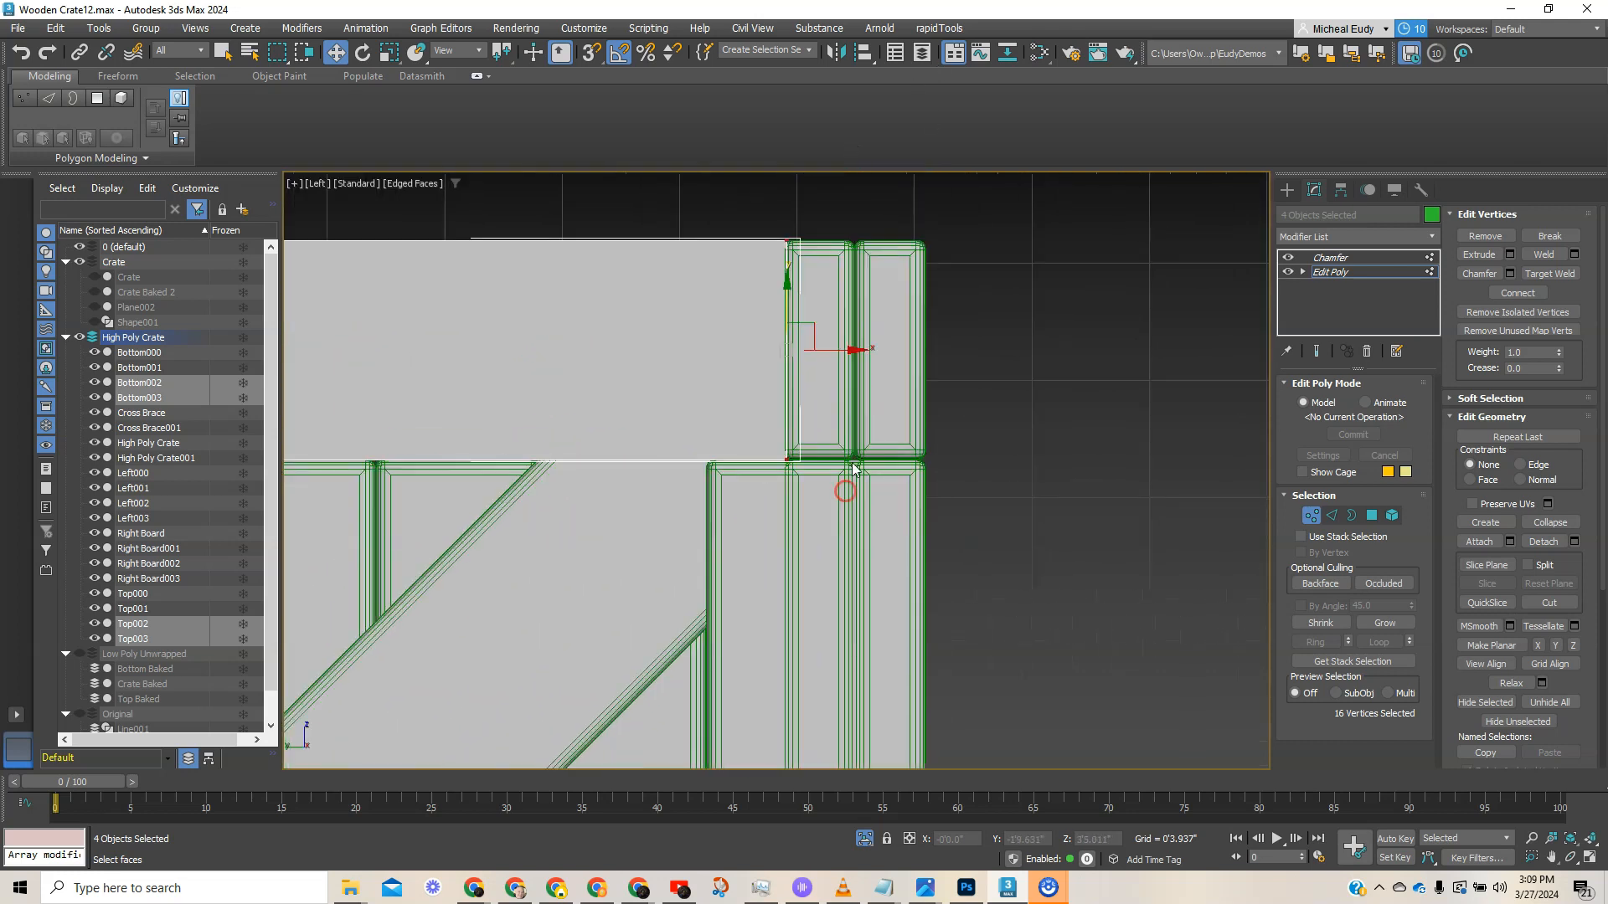
left_click_drag(901, 533, 894, 539)
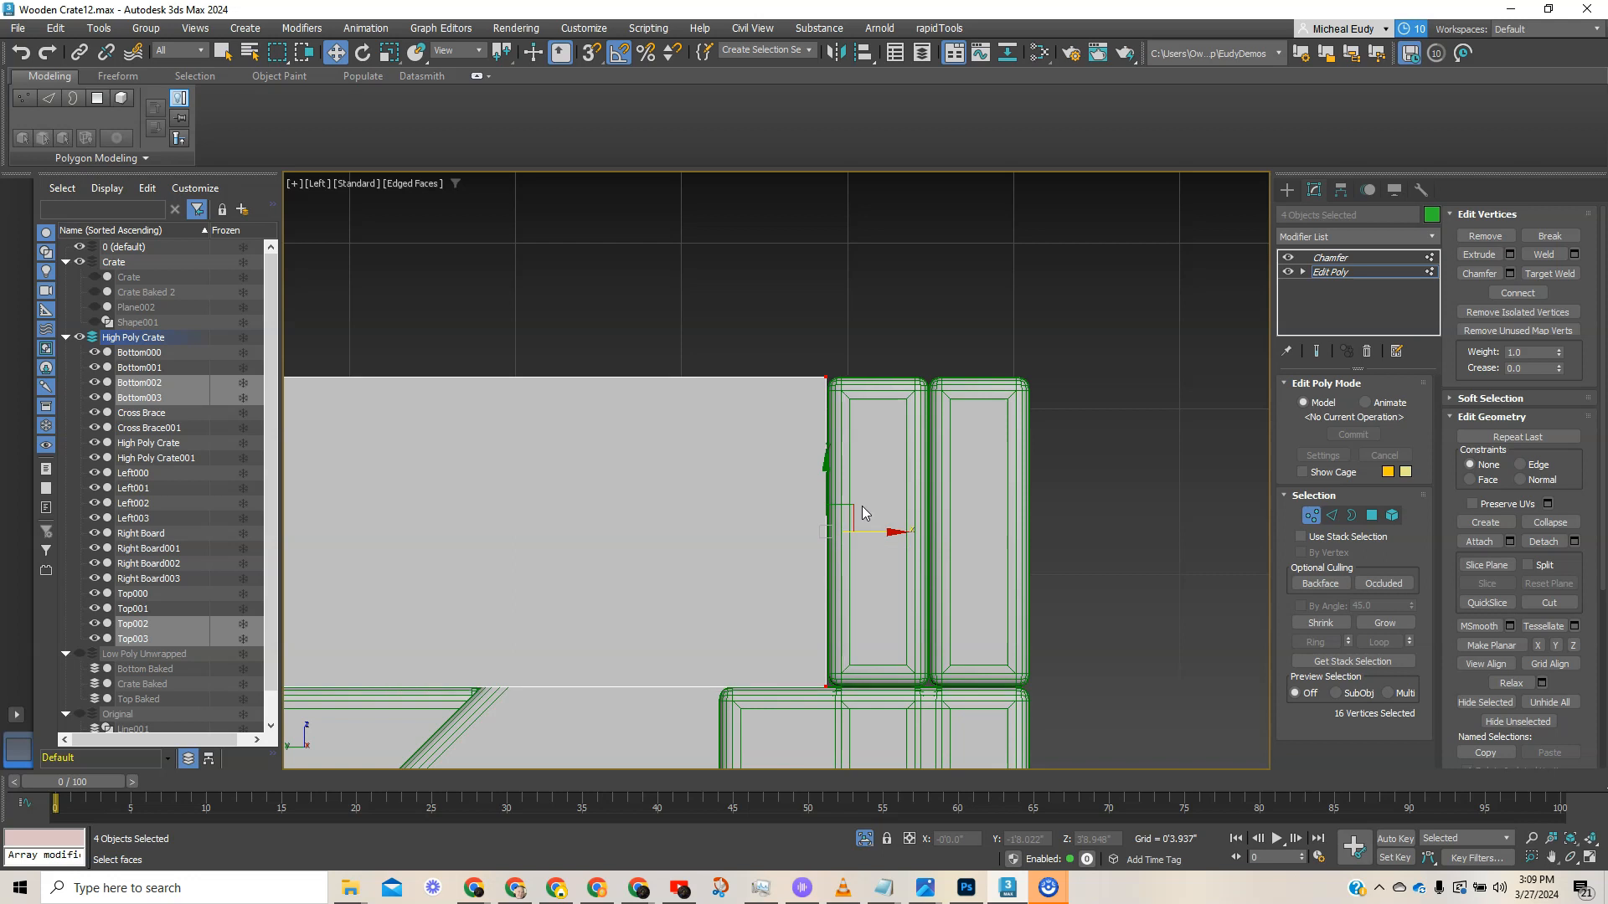
left_click(1311, 515)
left_click(1331, 258)
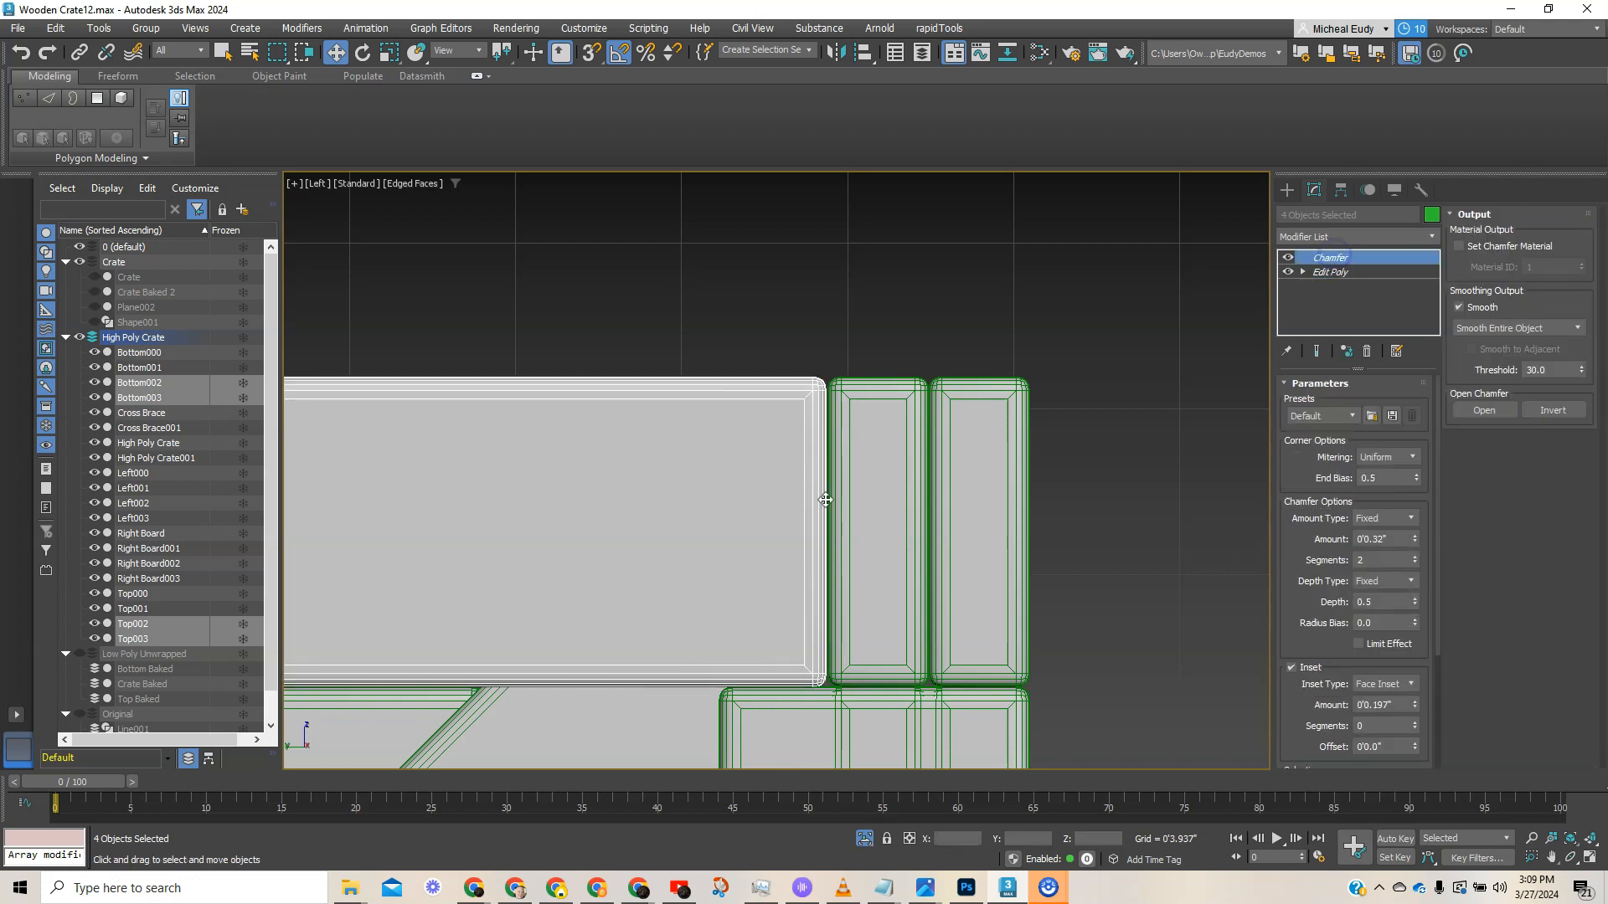
- Check the corner joint of the four trimmed boards and undo their shortening
scroll(833, 503, "down", 2)
scroll(879, 514, "down", 3)
middle_click_drag(862, 595, 822, 609, "alt")
scroll(921, 528, "up", 4)
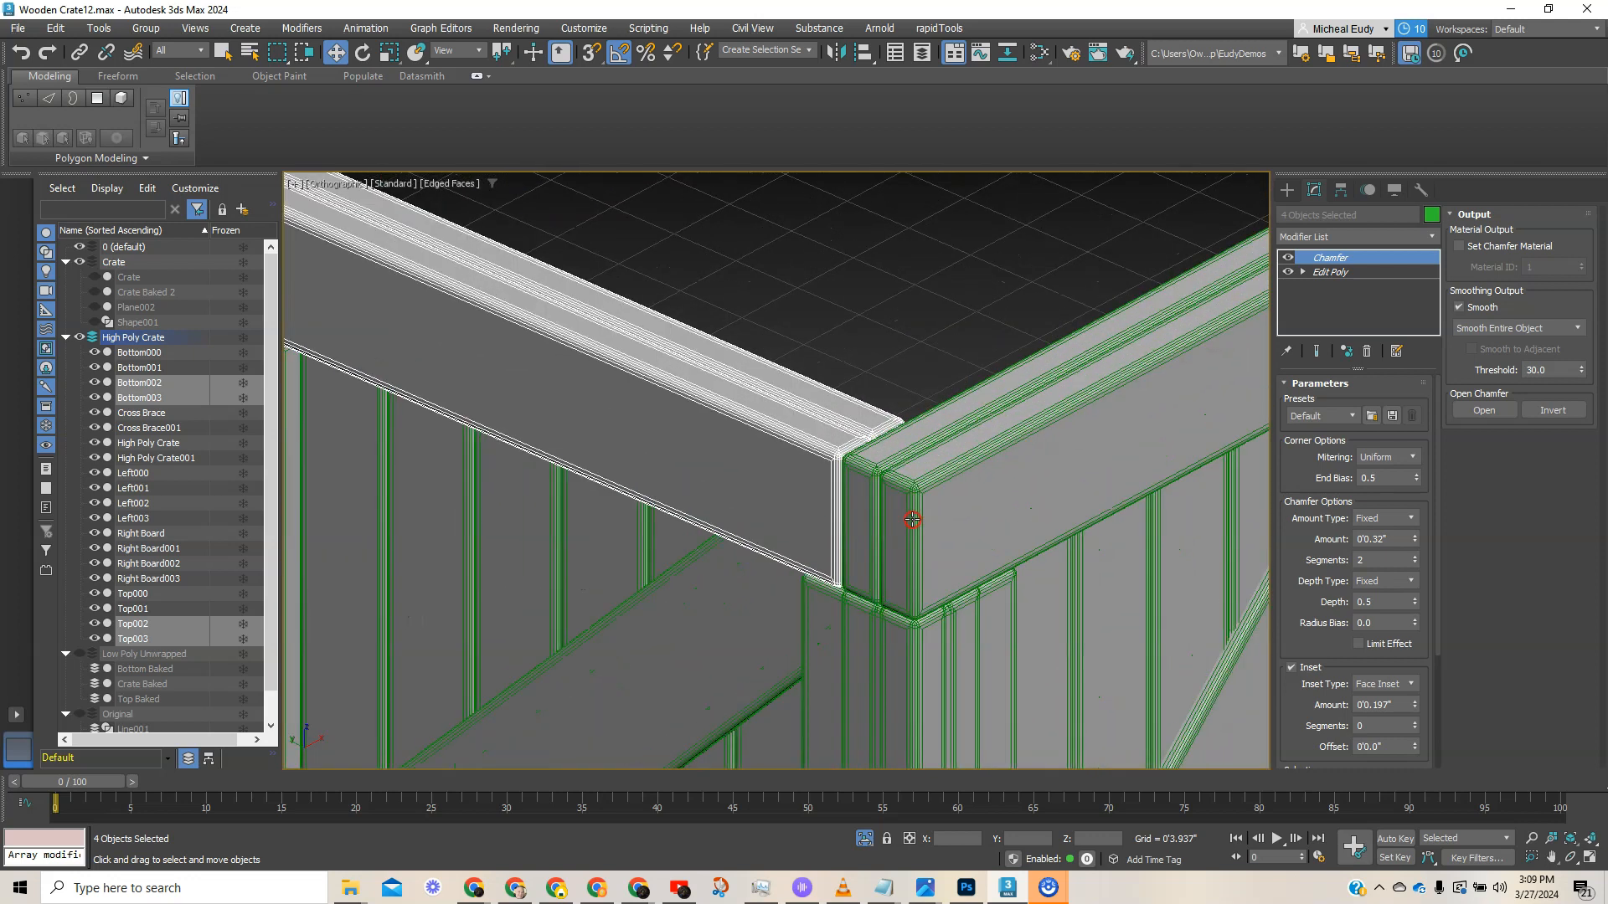
scroll(957, 422, "down", 2)
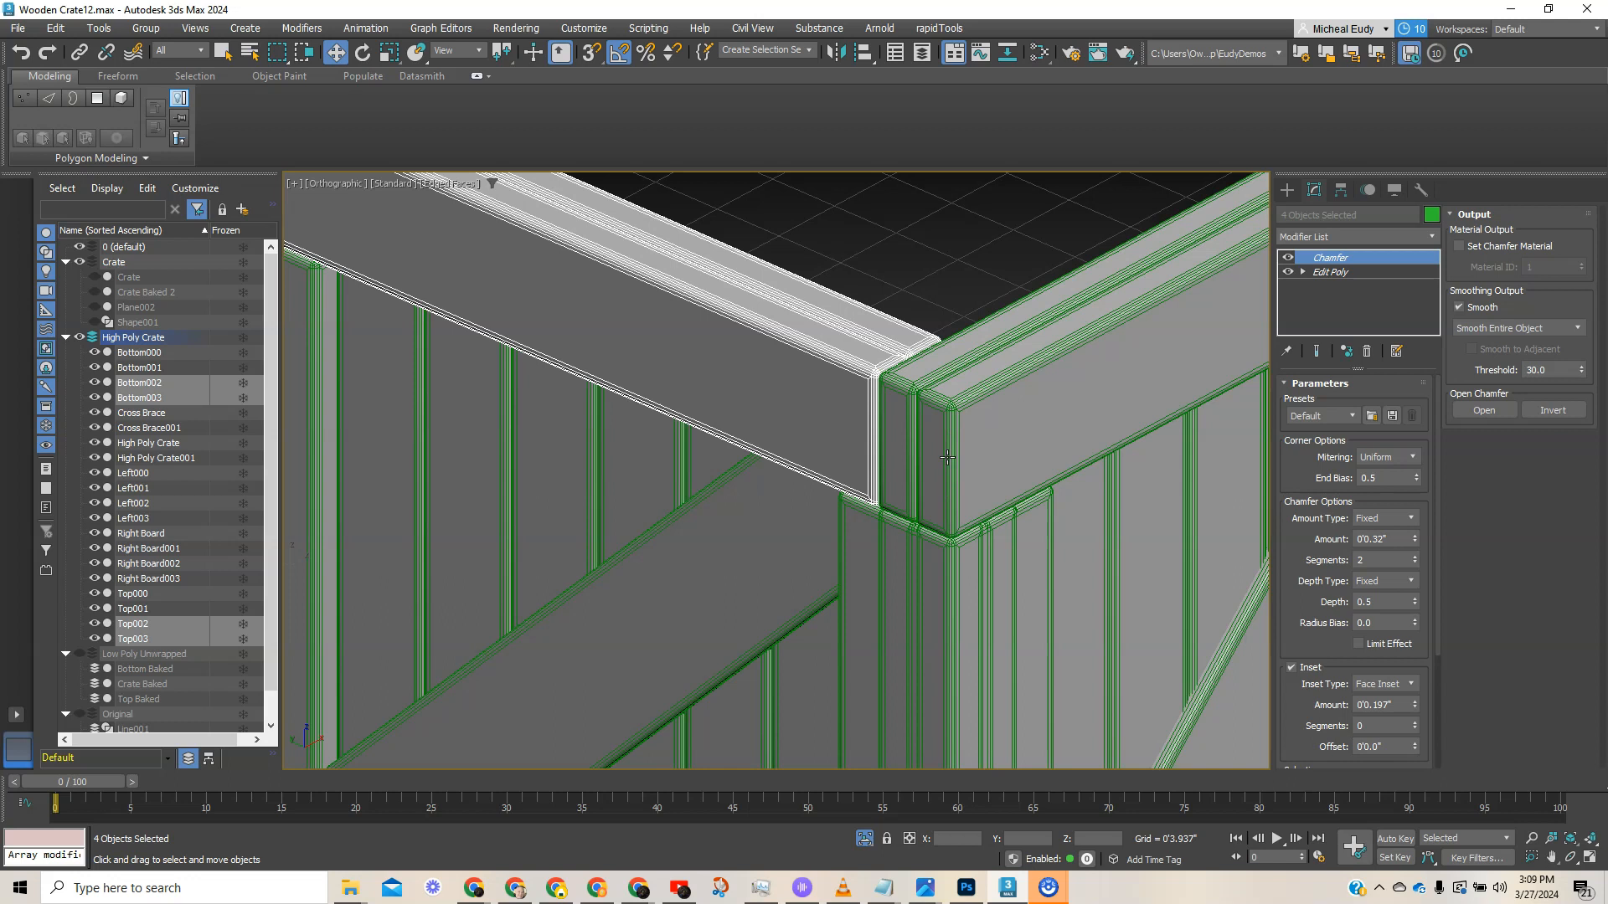
scroll(952, 501, "down", 3)
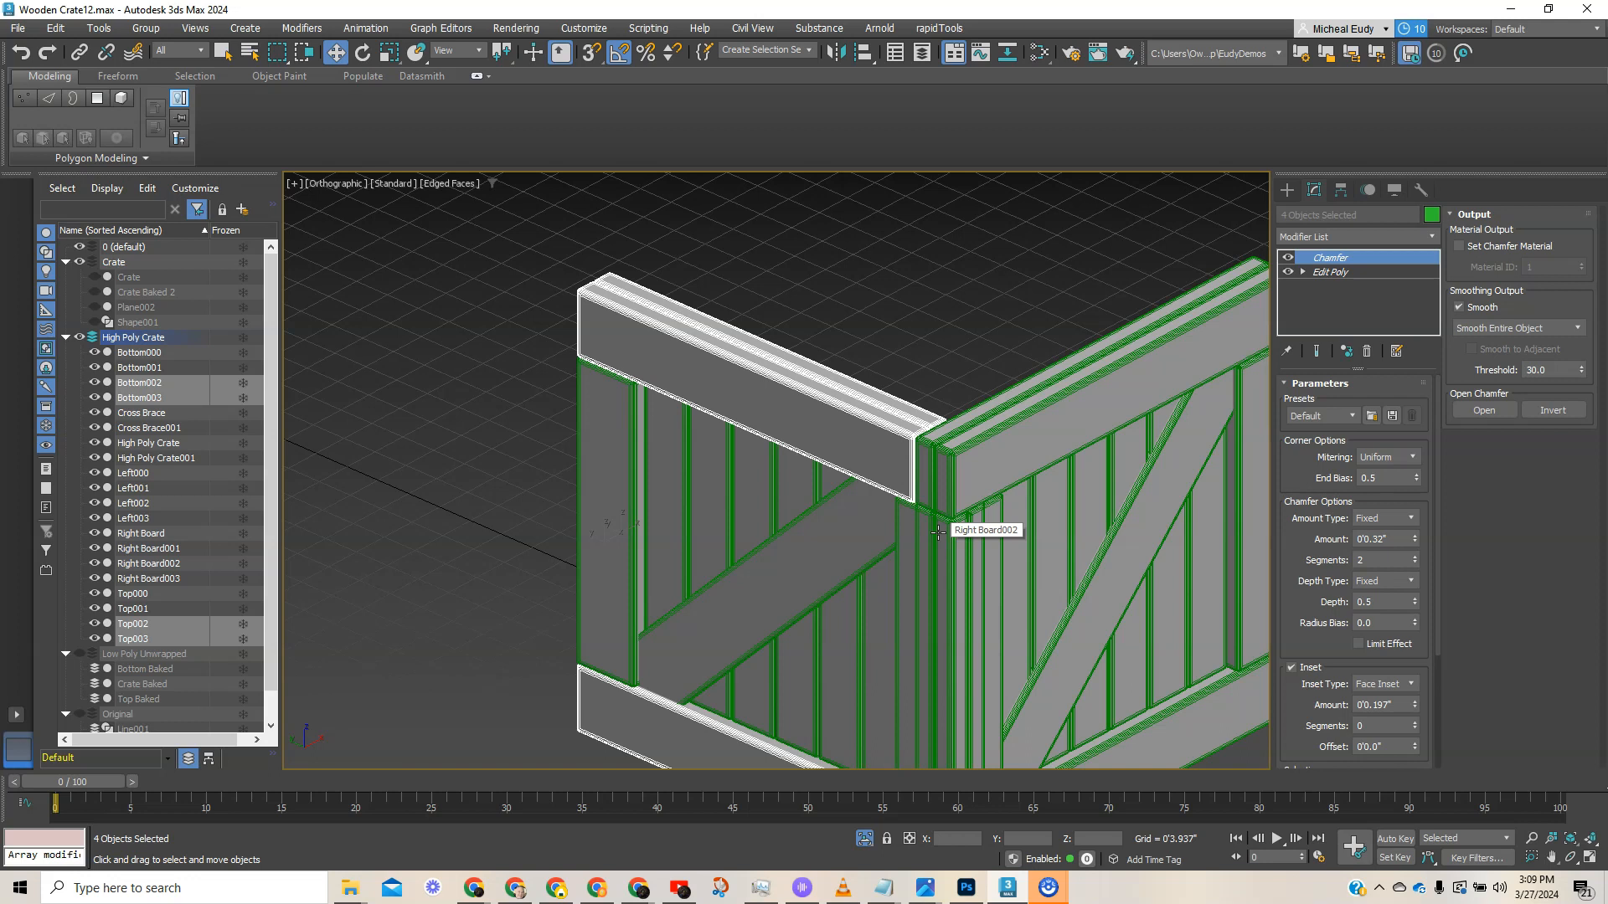
middle_click_drag(938, 533, 894, 427)
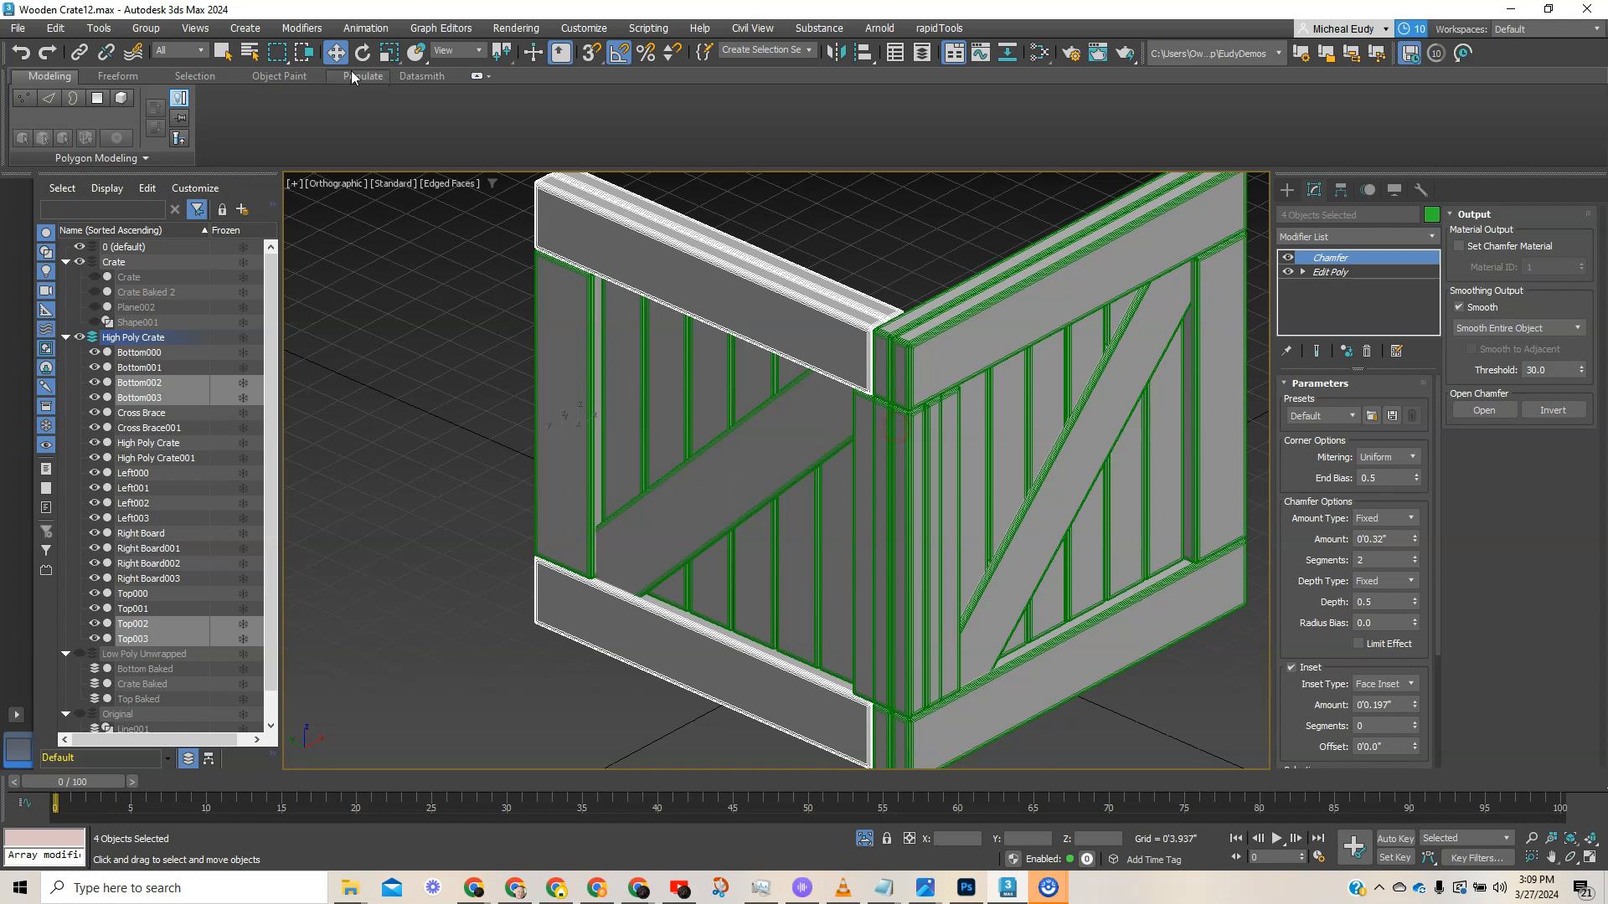
left_click(23, 55)
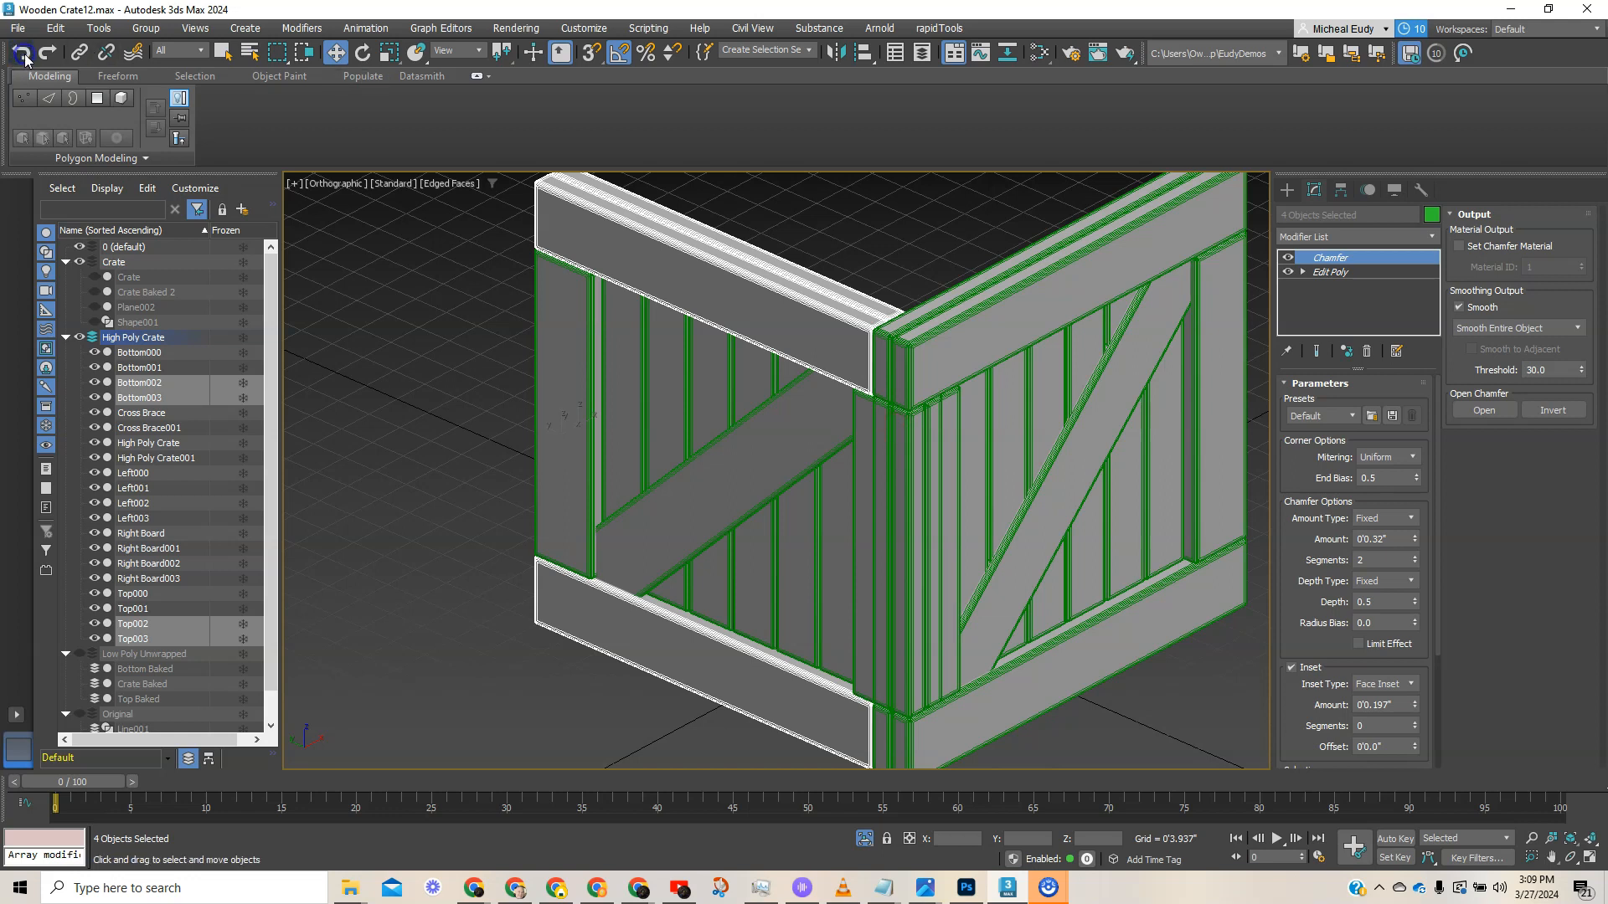
left_click(23, 55)
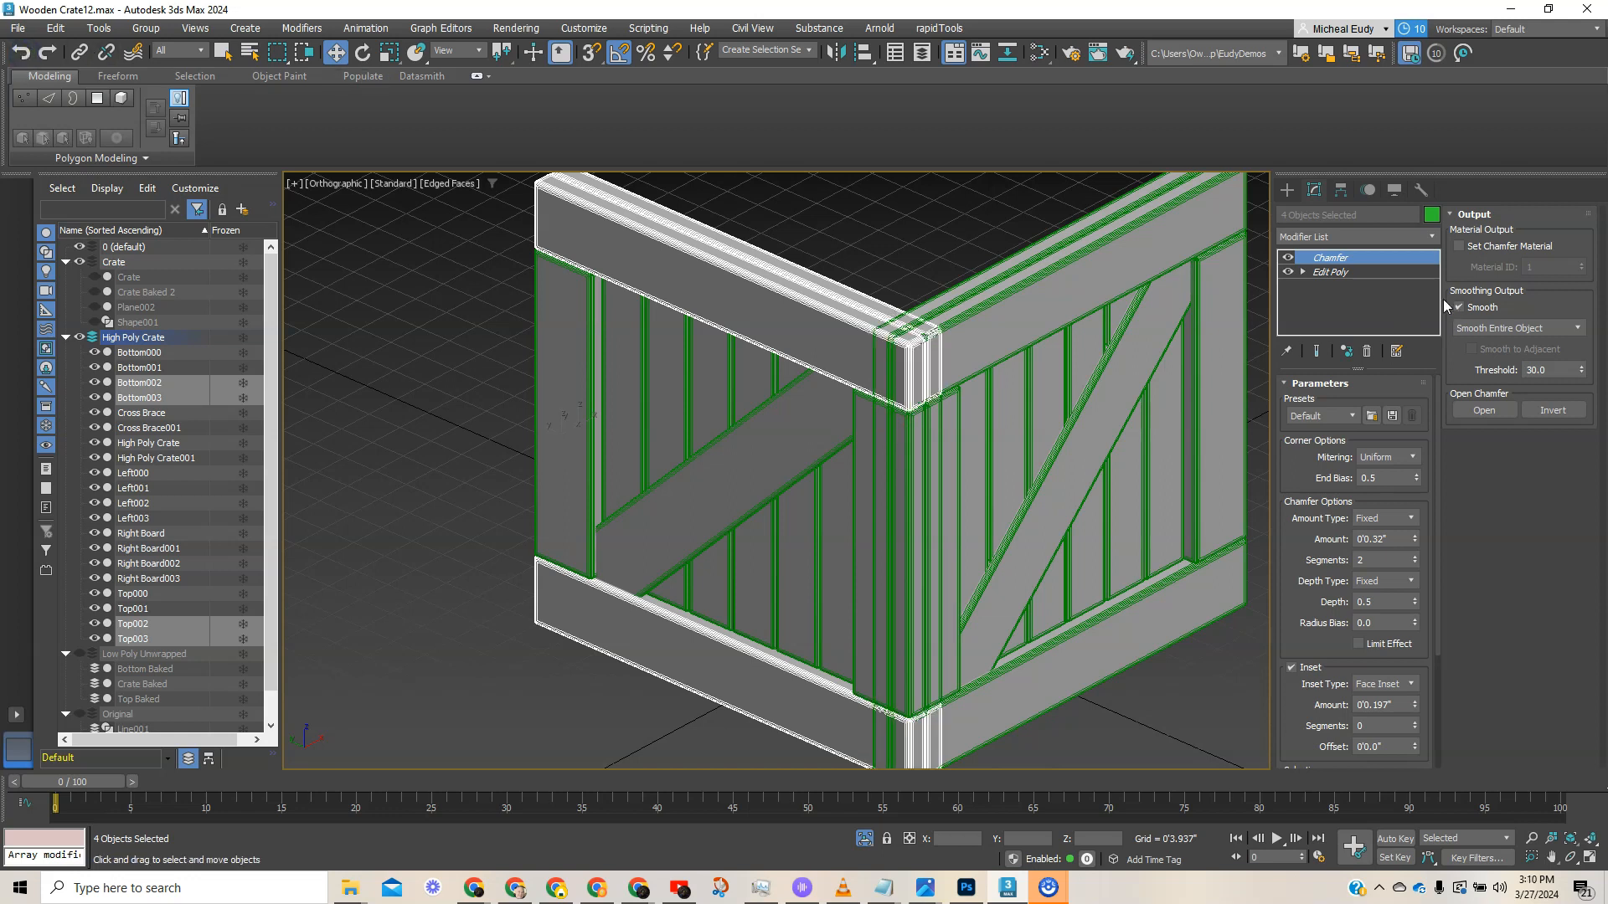
- Select the copied side's outer top and outer bottom boards and enter vertex editing in their shared Edit Poly
left_click(901, 245)
left_click(854, 354)
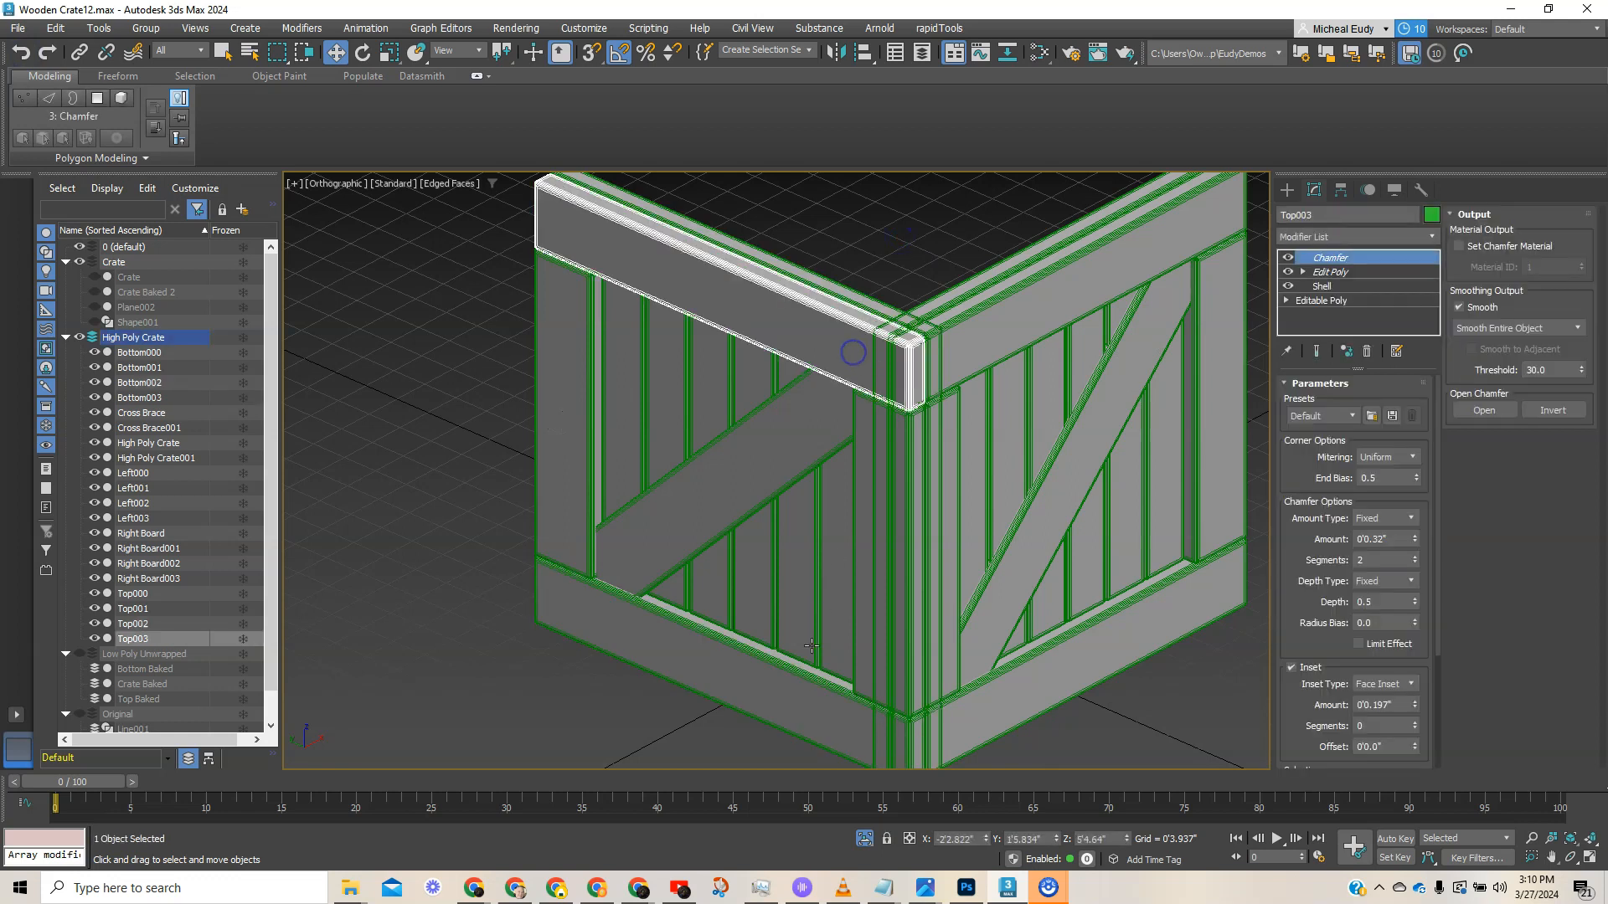
left_click(818, 732, "ctrl")
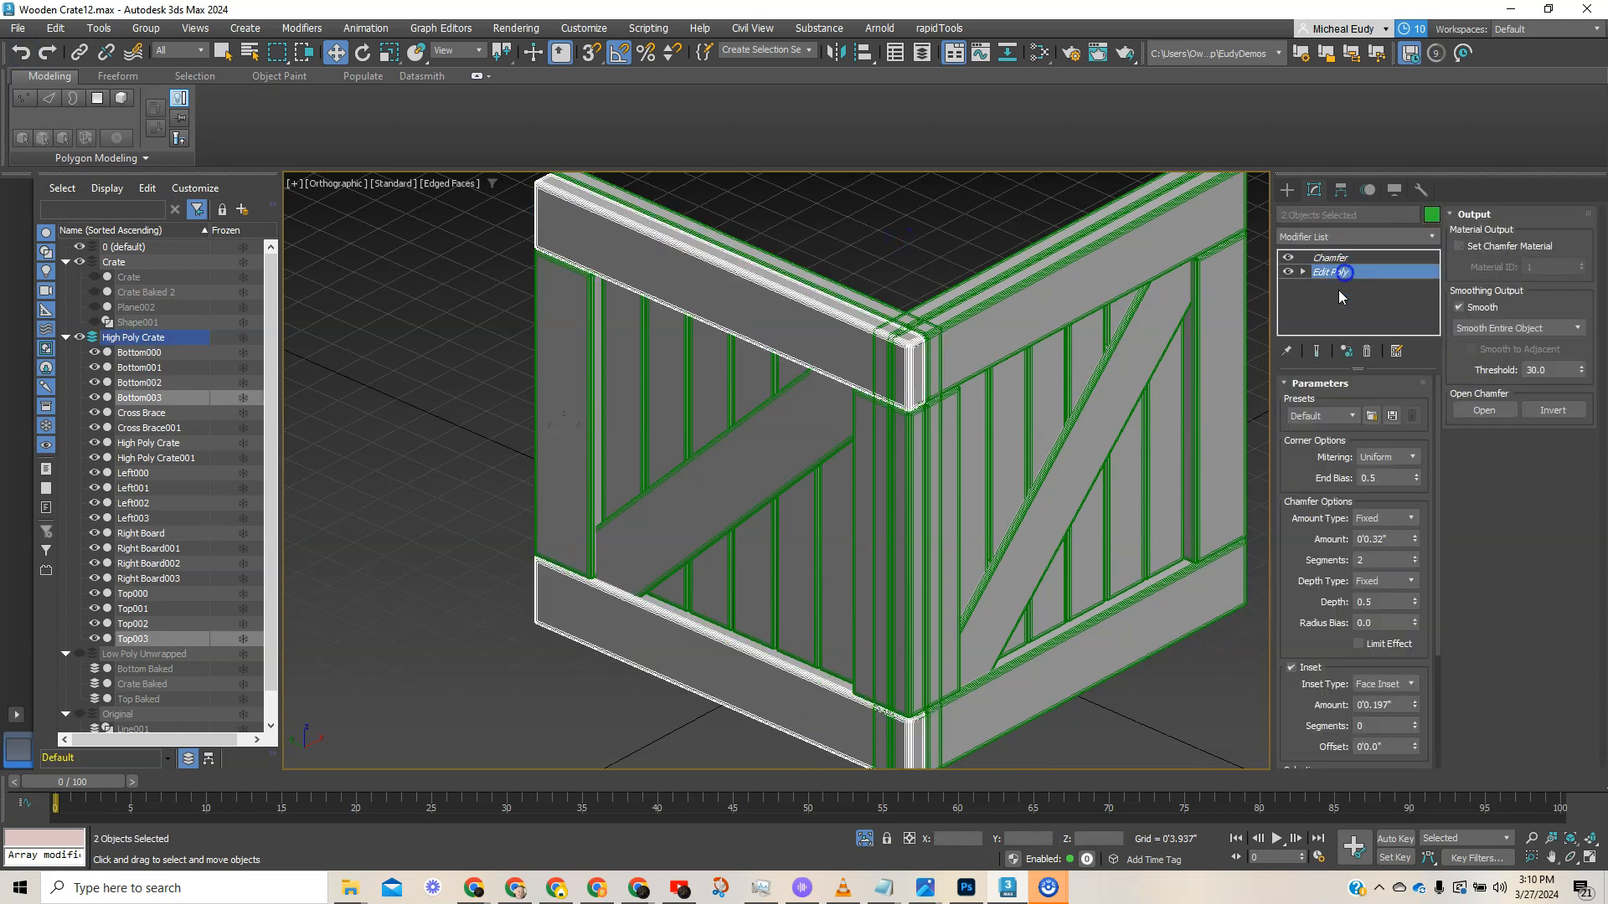
left_click(1311, 515)
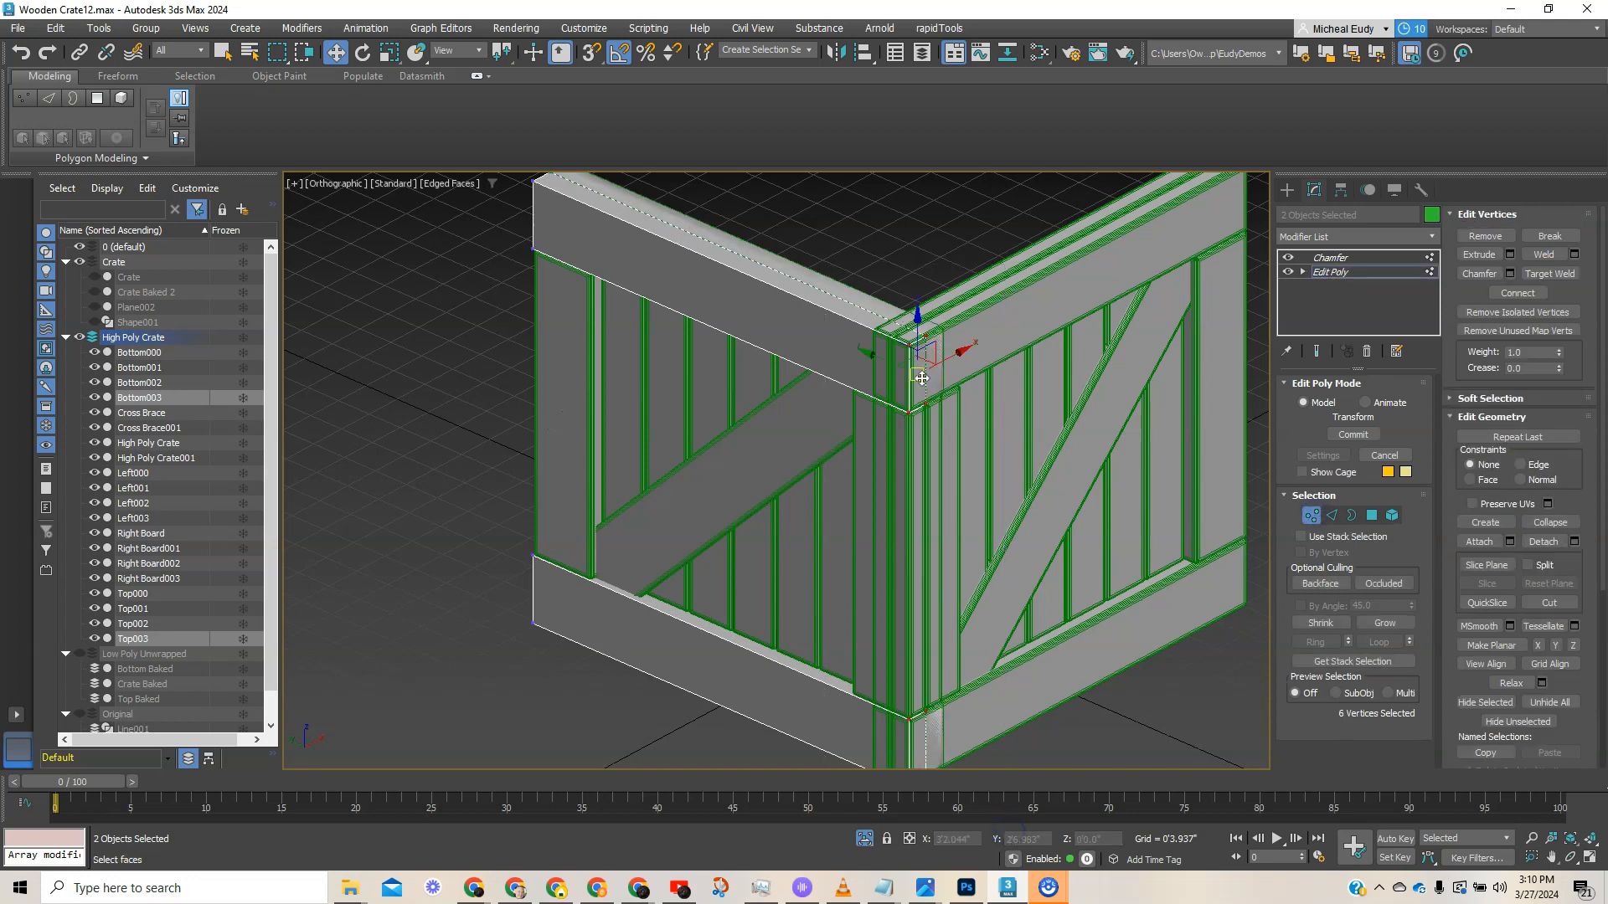
- Try moving the two outer boards' corner-end vertices back along Y to the adjoining side's inner board, and check the result with the chamfer
key("l")
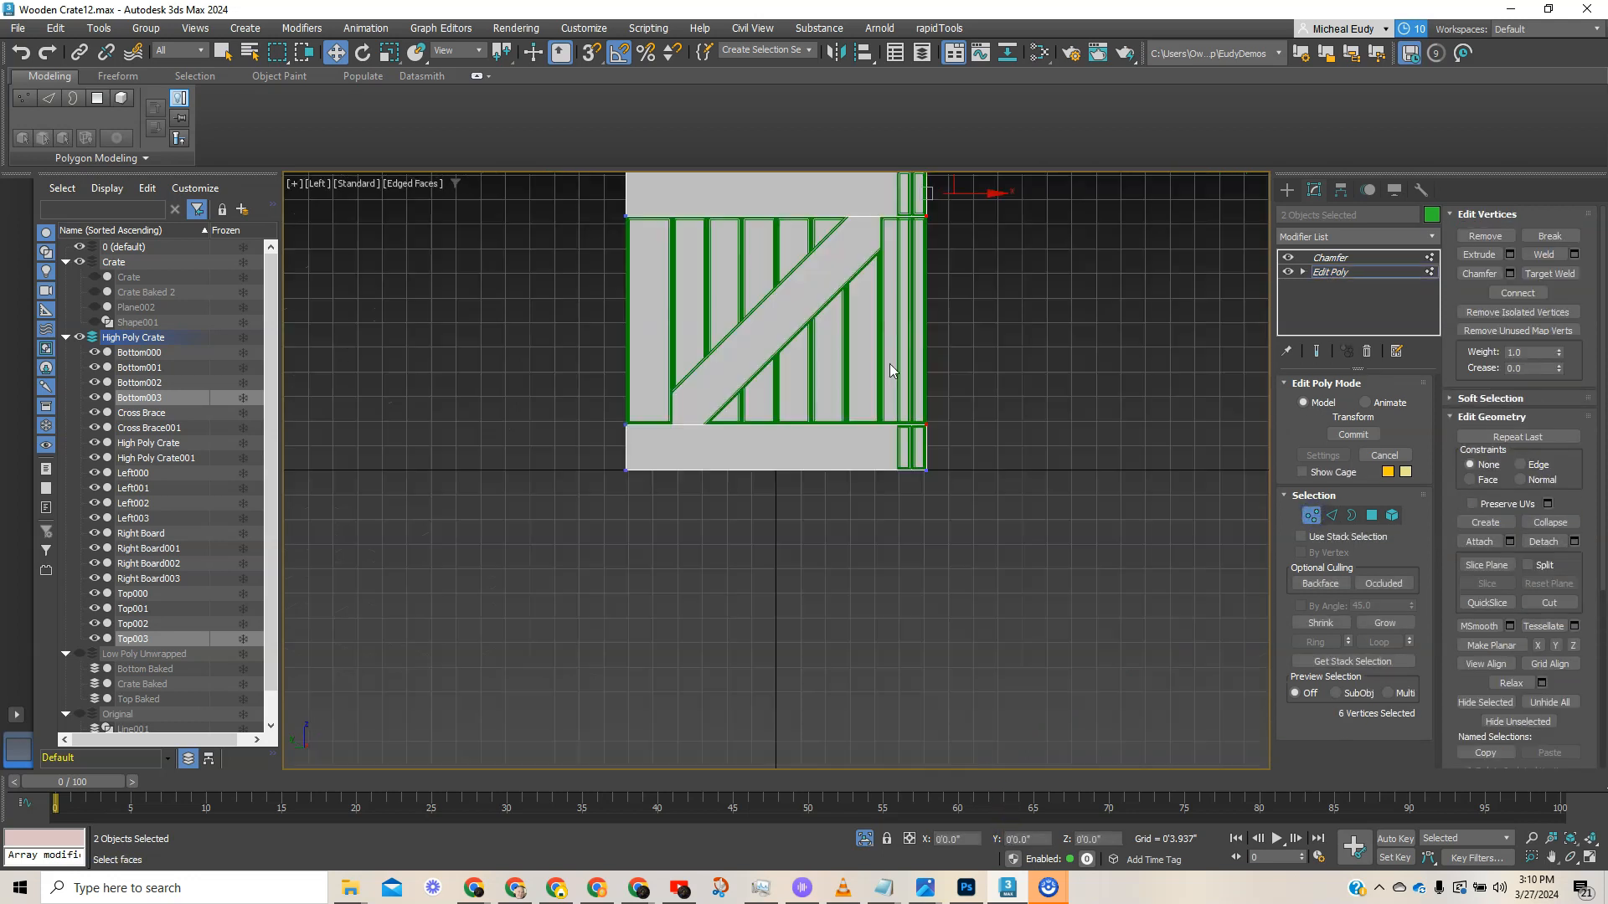
key("z")
scroll(830, 298, "up", 2)
middle_click_drag(830, 298, 949, 549)
scroll(949, 549, "up", 1)
scroll(832, 416, "up", 1)
middle_click_drag(832, 416, 1092, 497)
left_click_drag(1098, 542, 859, 536)
left_click(1221, 537)
left_click(1310, 516)
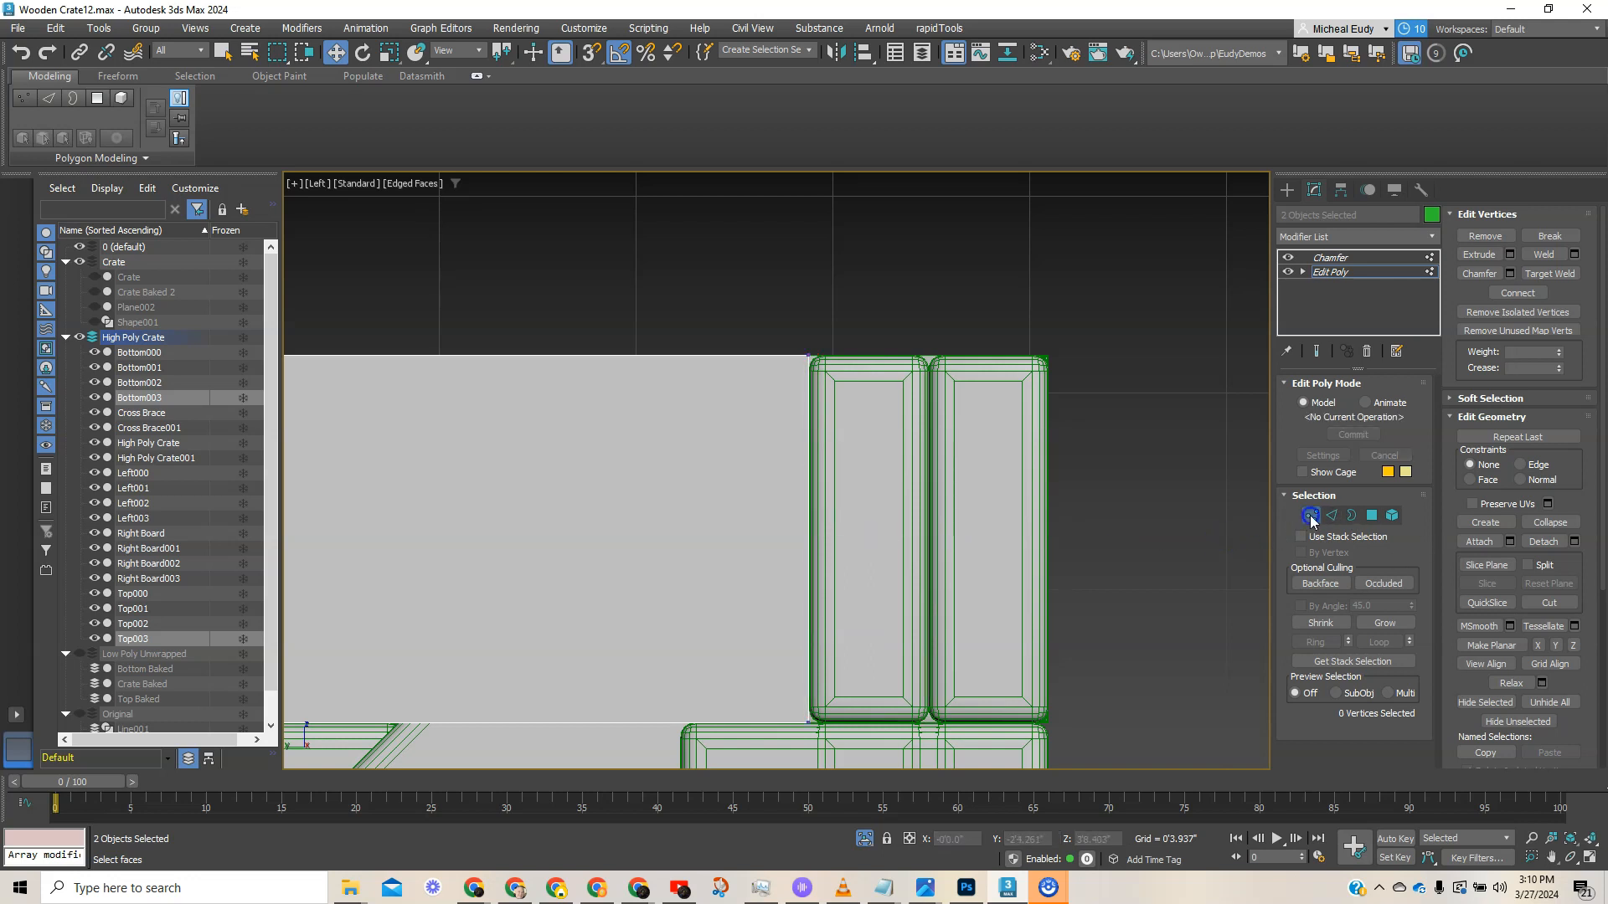
left_click(1365, 258)
scroll(949, 539, "down", 3)
middle_click_drag(948, 539, 881, 596, "alt")
mouse_move(964, 536)
middle_mouse_down()
mouse_move(1006, 476)
mouse_move(958, 557)
middle_mouse_up()
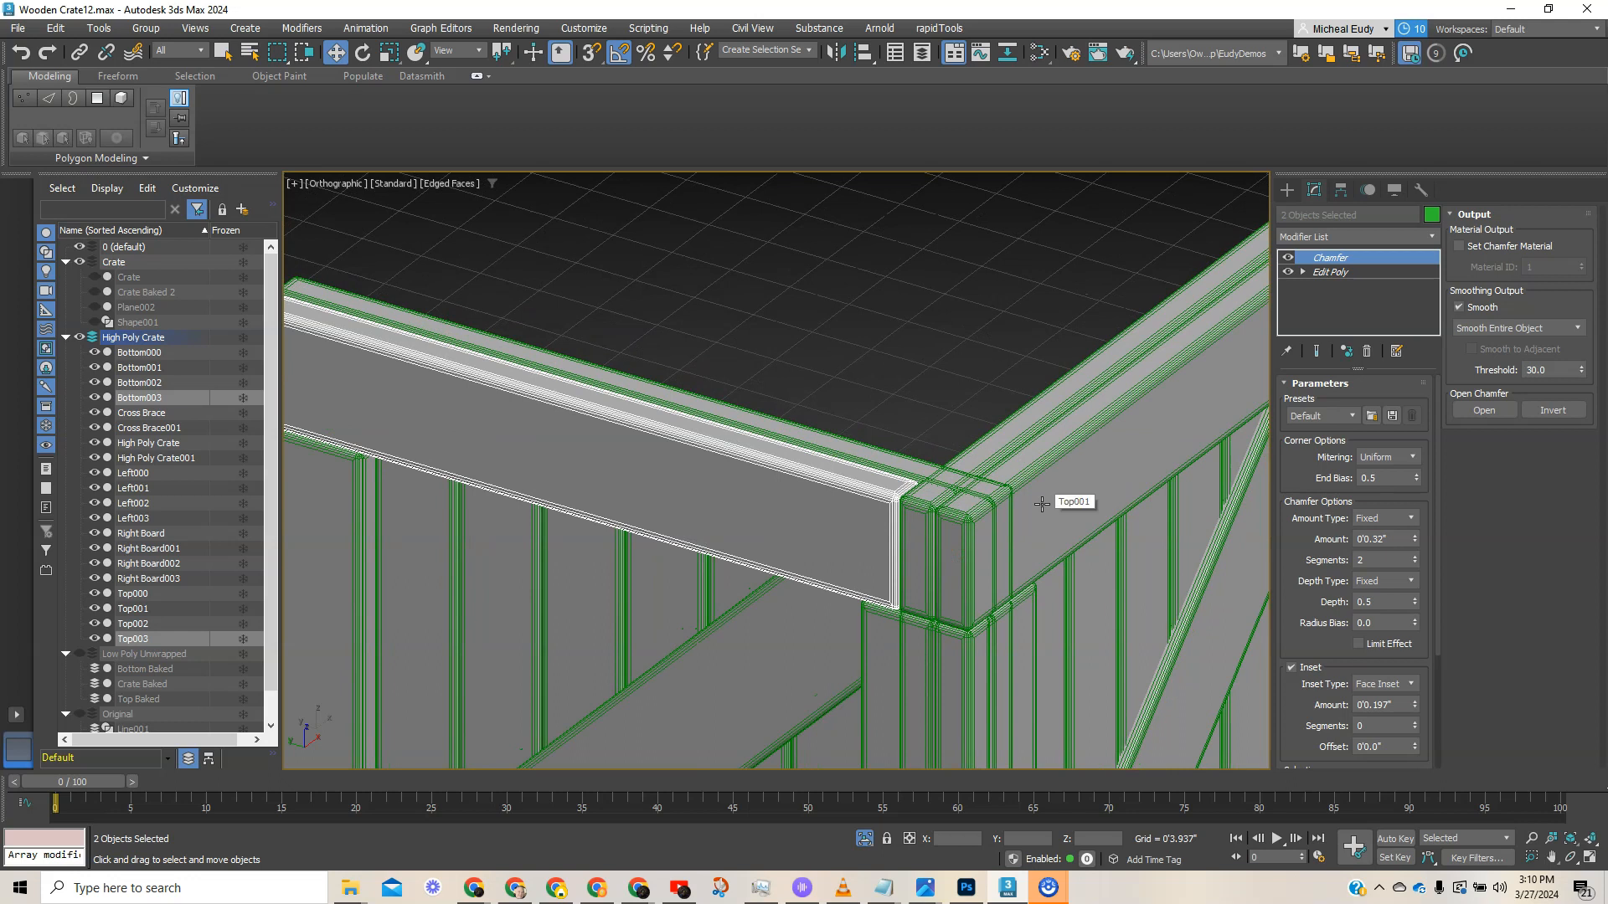
scroll(1039, 523, "down", 5)
- In the shared Edit Poly, select all eight corner-end vertices of the outer top and outer bottom boards
left_click(1317, 276)
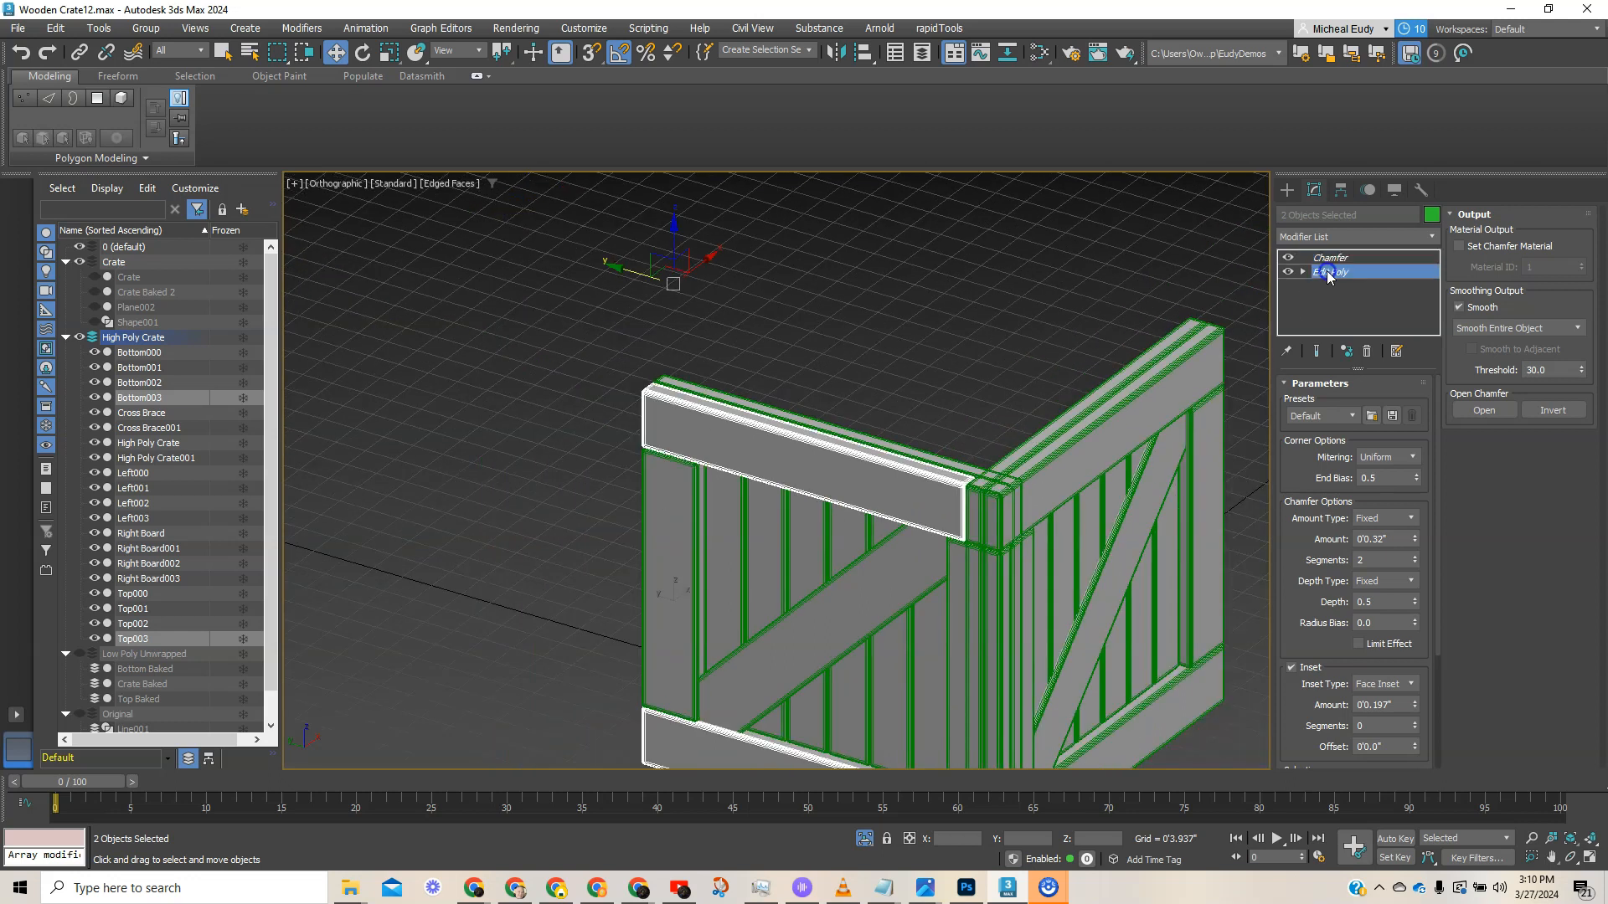
middle_click_drag(963, 464, 896, 375)
middle_click_drag(1001, 566, 995, 475)
left_click_drag(1029, 505, 1029, 517)
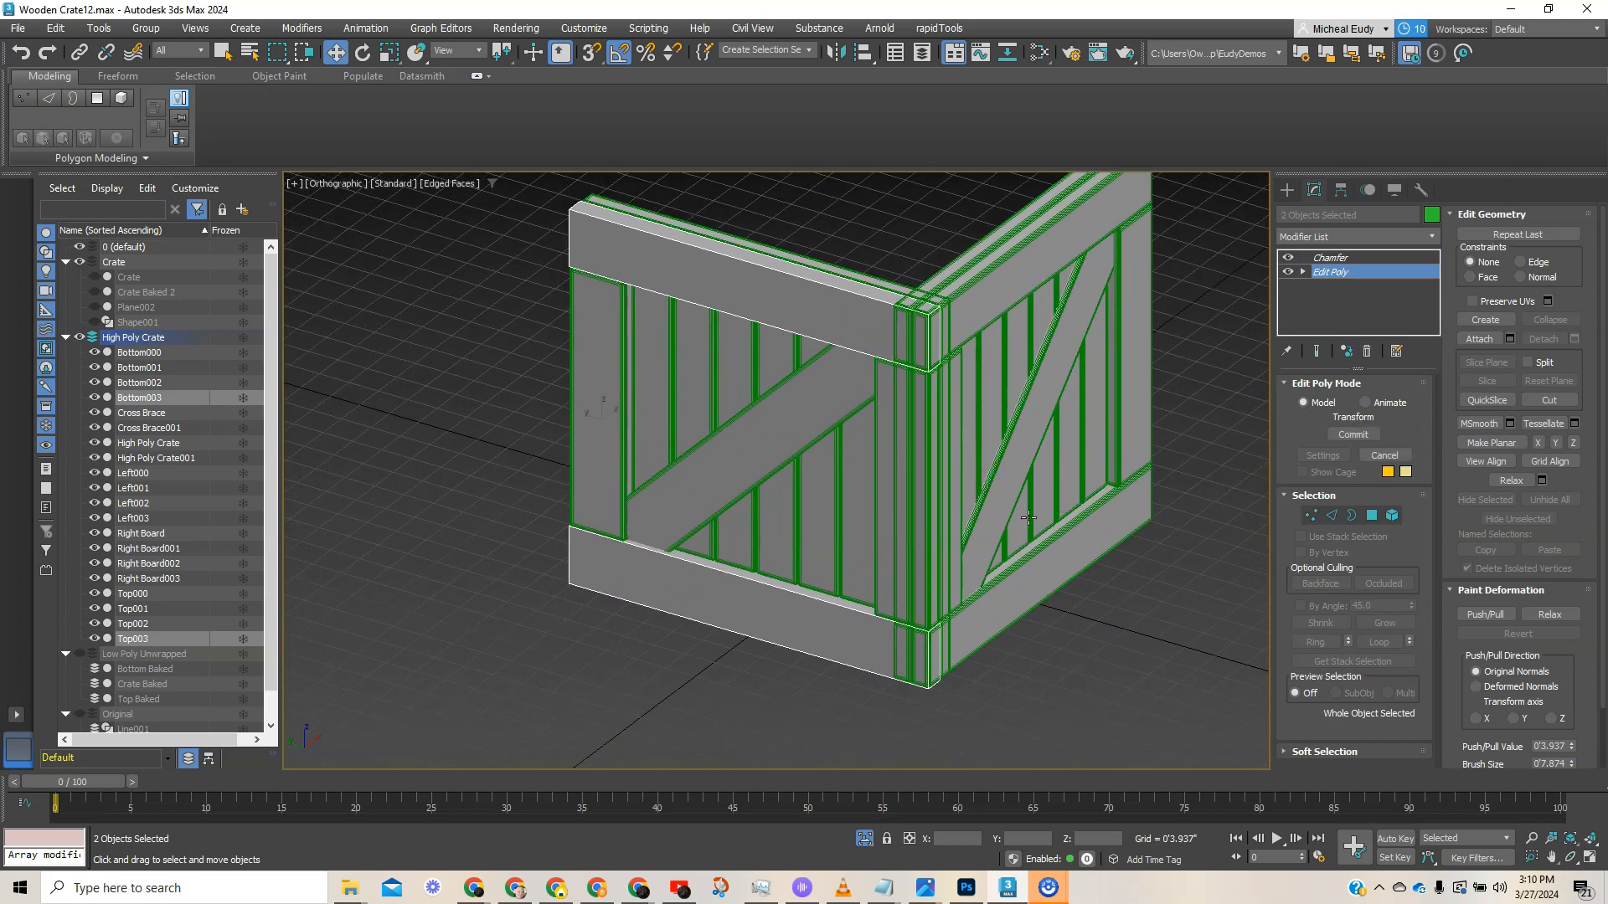
left_click(1311, 516)
left_click_drag(855, 251, 1004, 734)
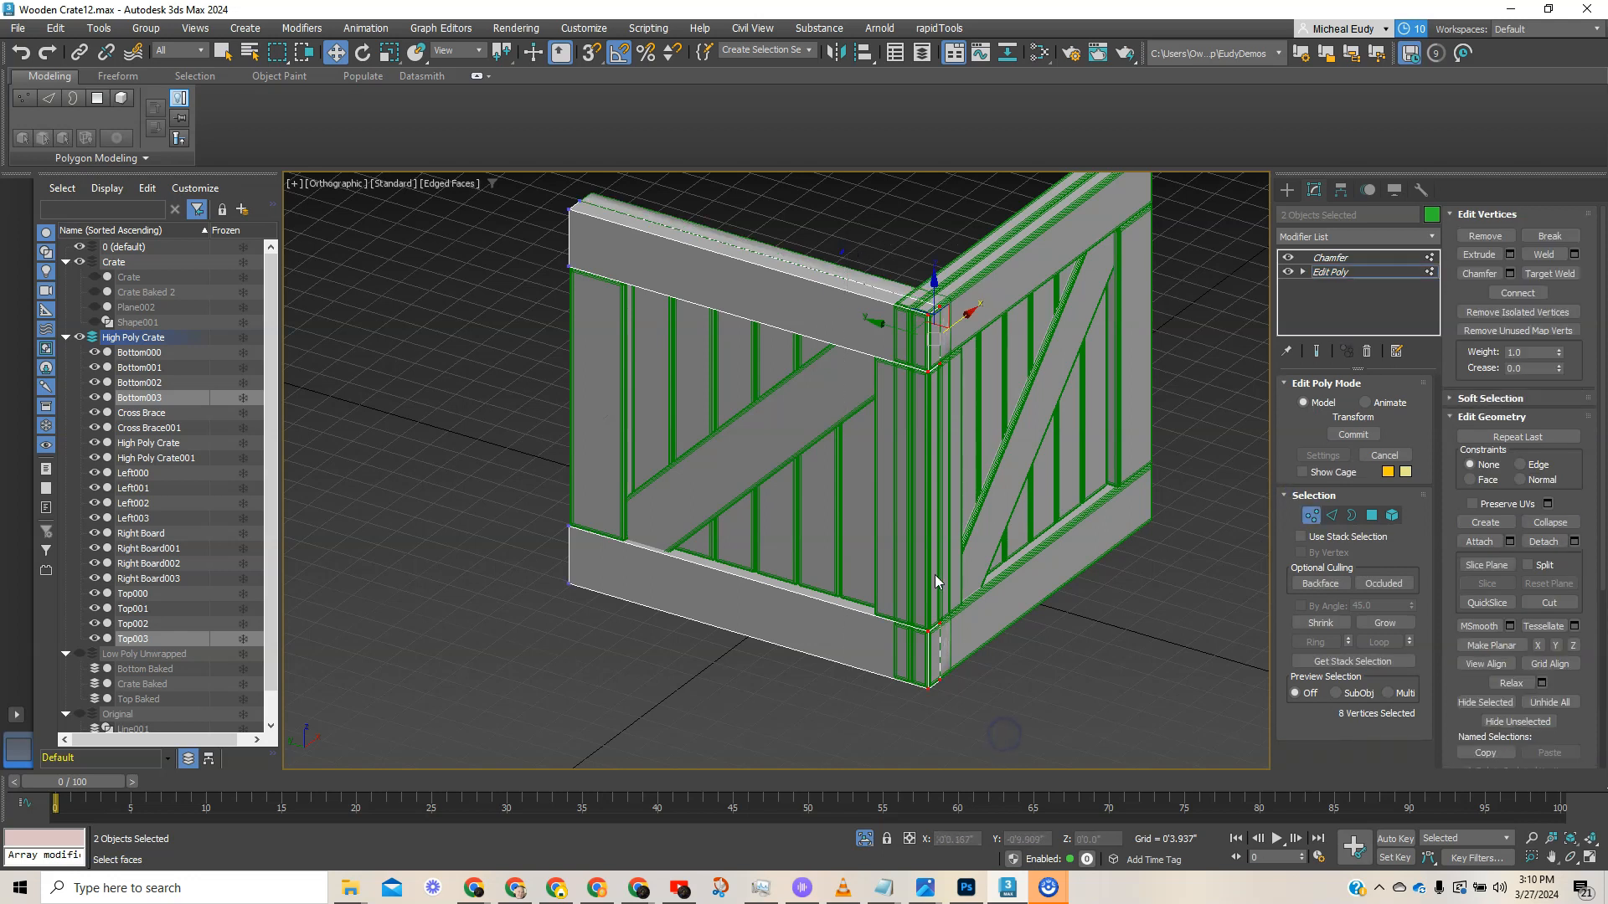
- In the Left view, move the vertices back along Y to butt against the adjoining side's outer board, and return to the Chamfer level
key("v")
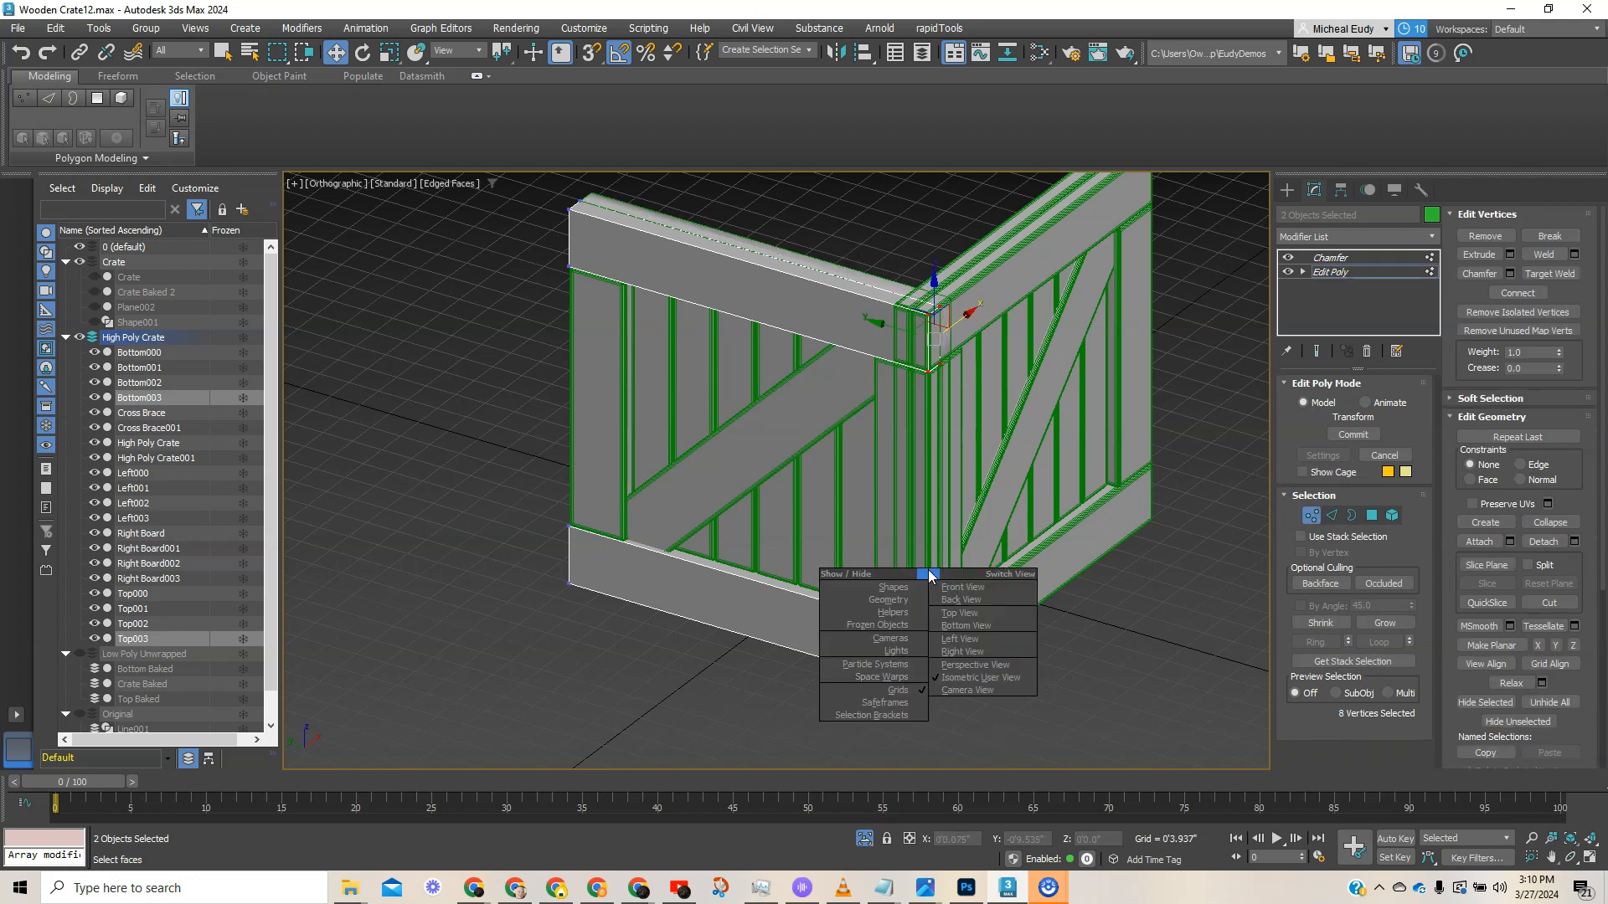
left_click(949, 601)
middle_click_drag(967, 279, 962, 445)
scroll(976, 561, "up", 4)
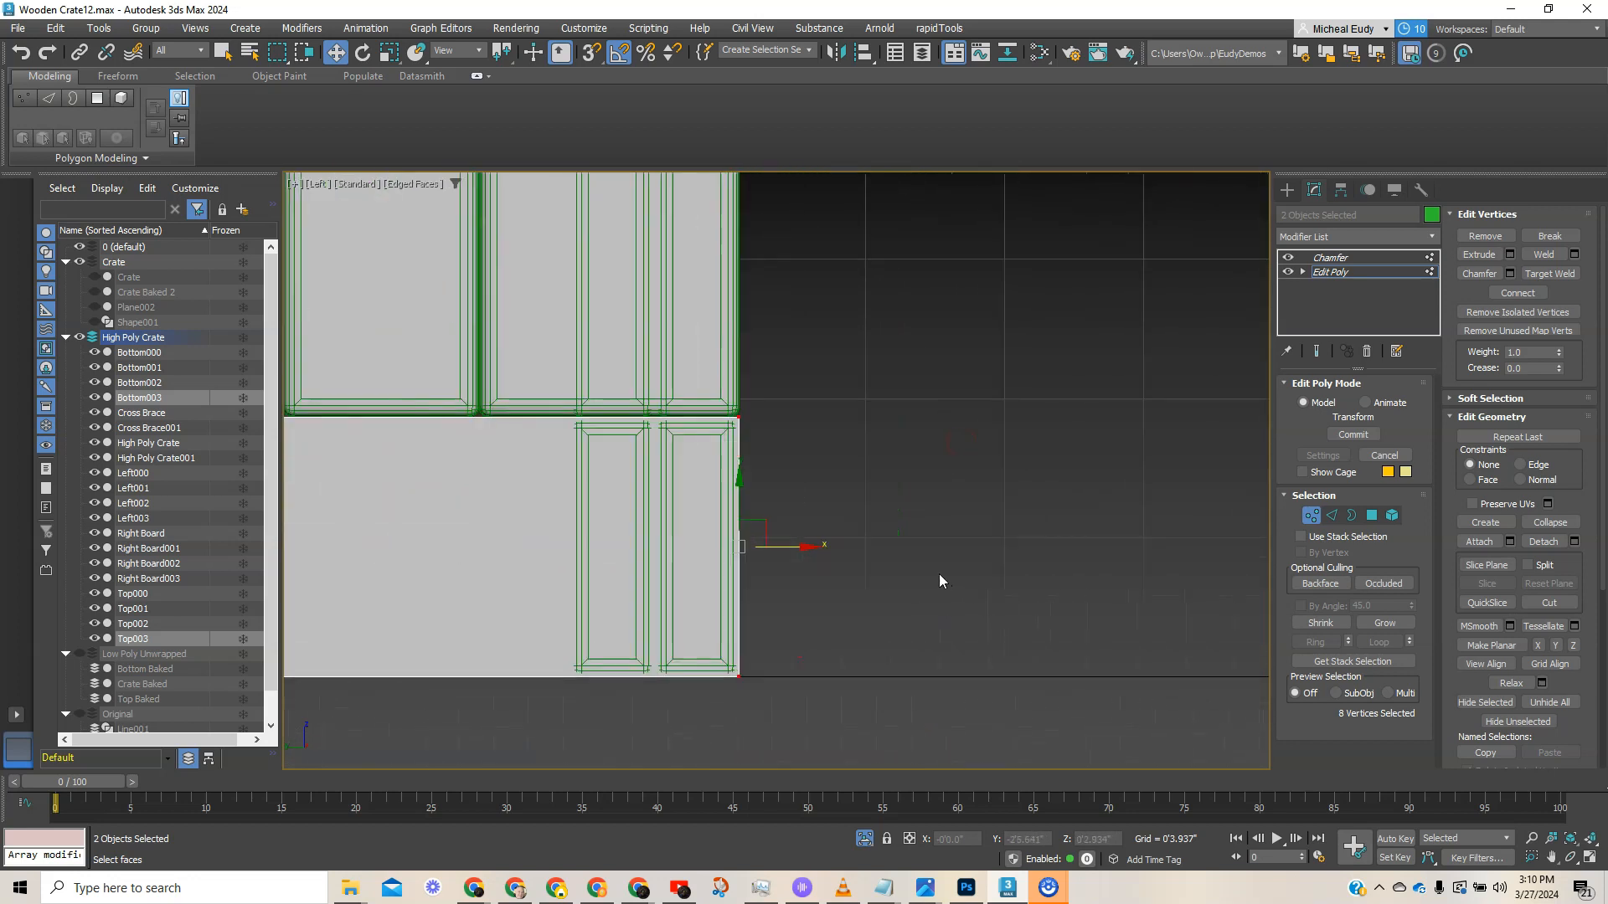
left_click_drag(808, 546, 723, 548)
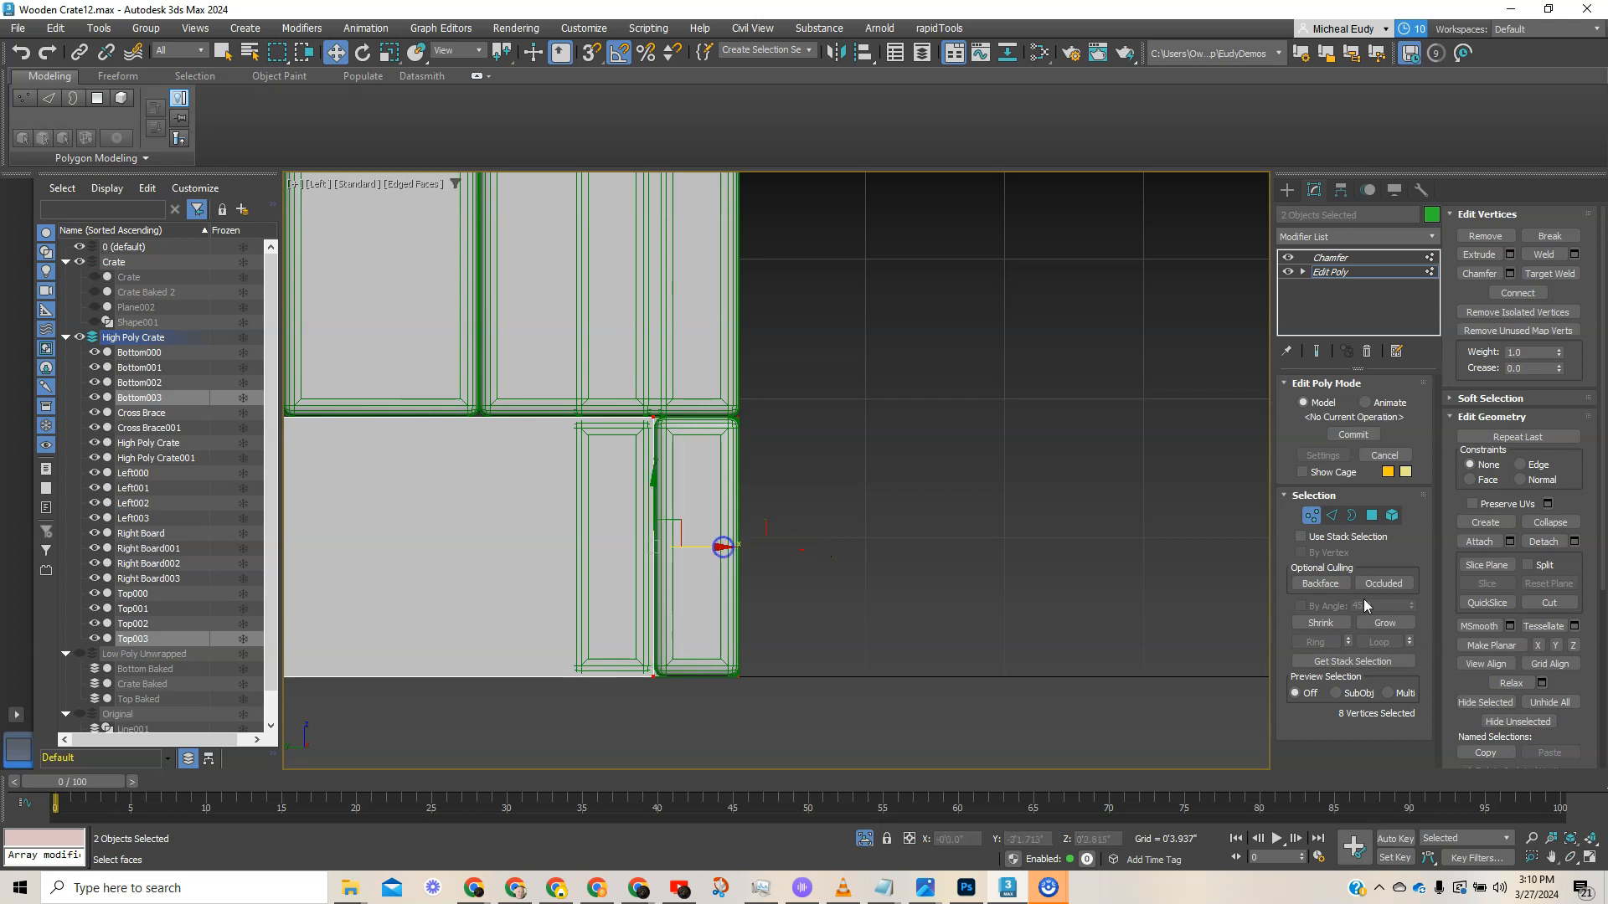
left_click(1320, 520)
left_click(1357, 258)
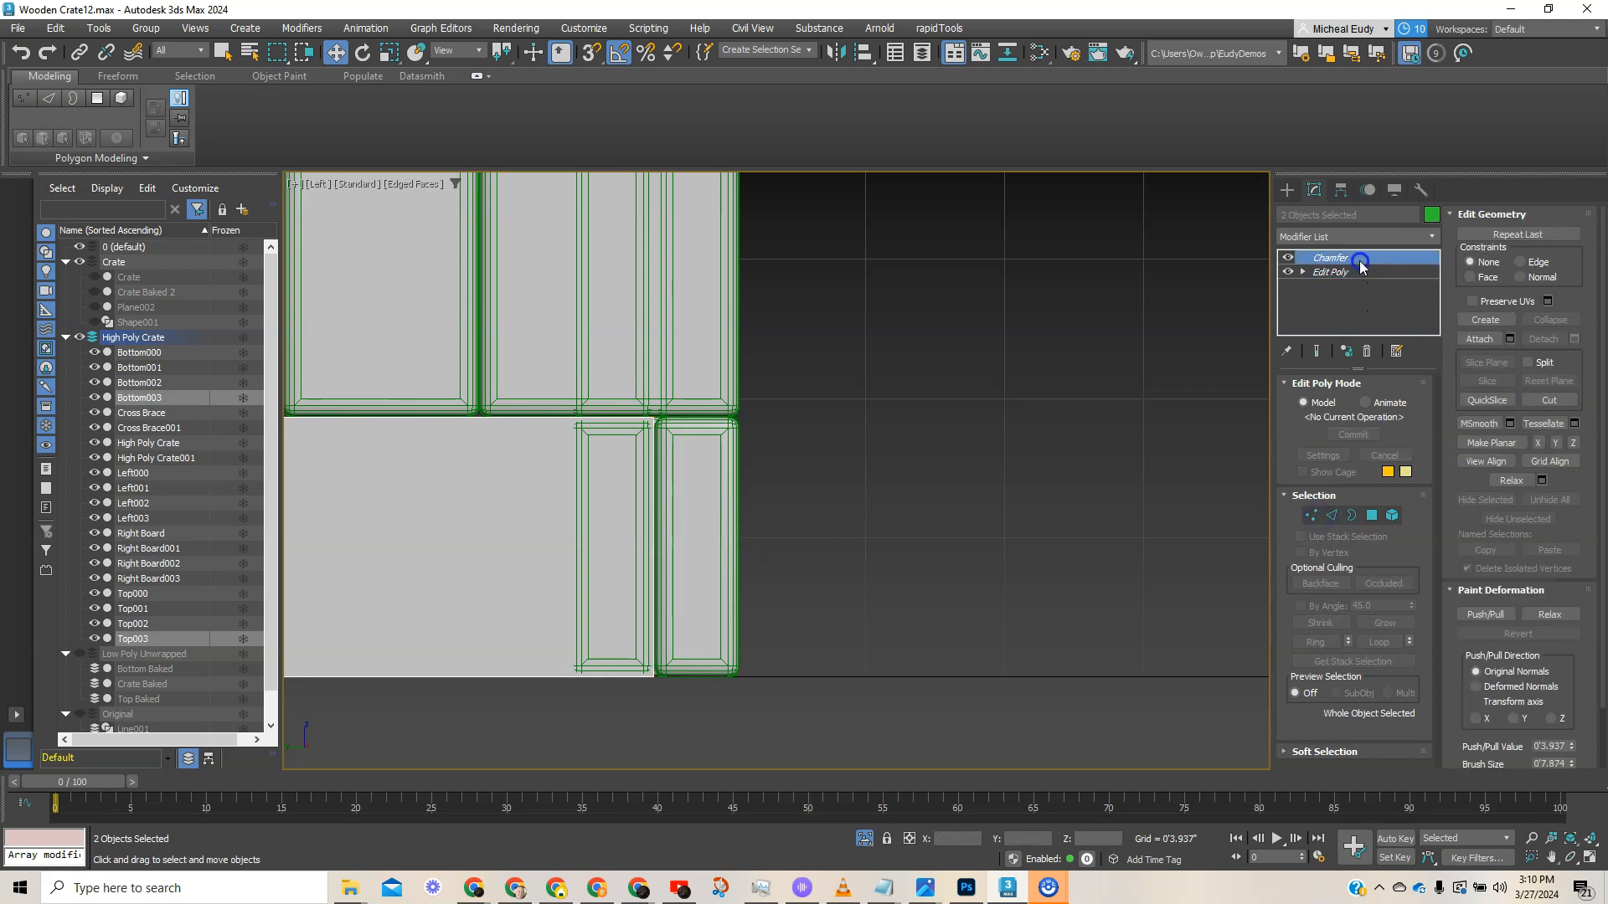
- Examine the trimmed outer boards at the corner with edged faces turned off
scroll(804, 511, "down", 3)
scroll(743, 488, "down", 2)
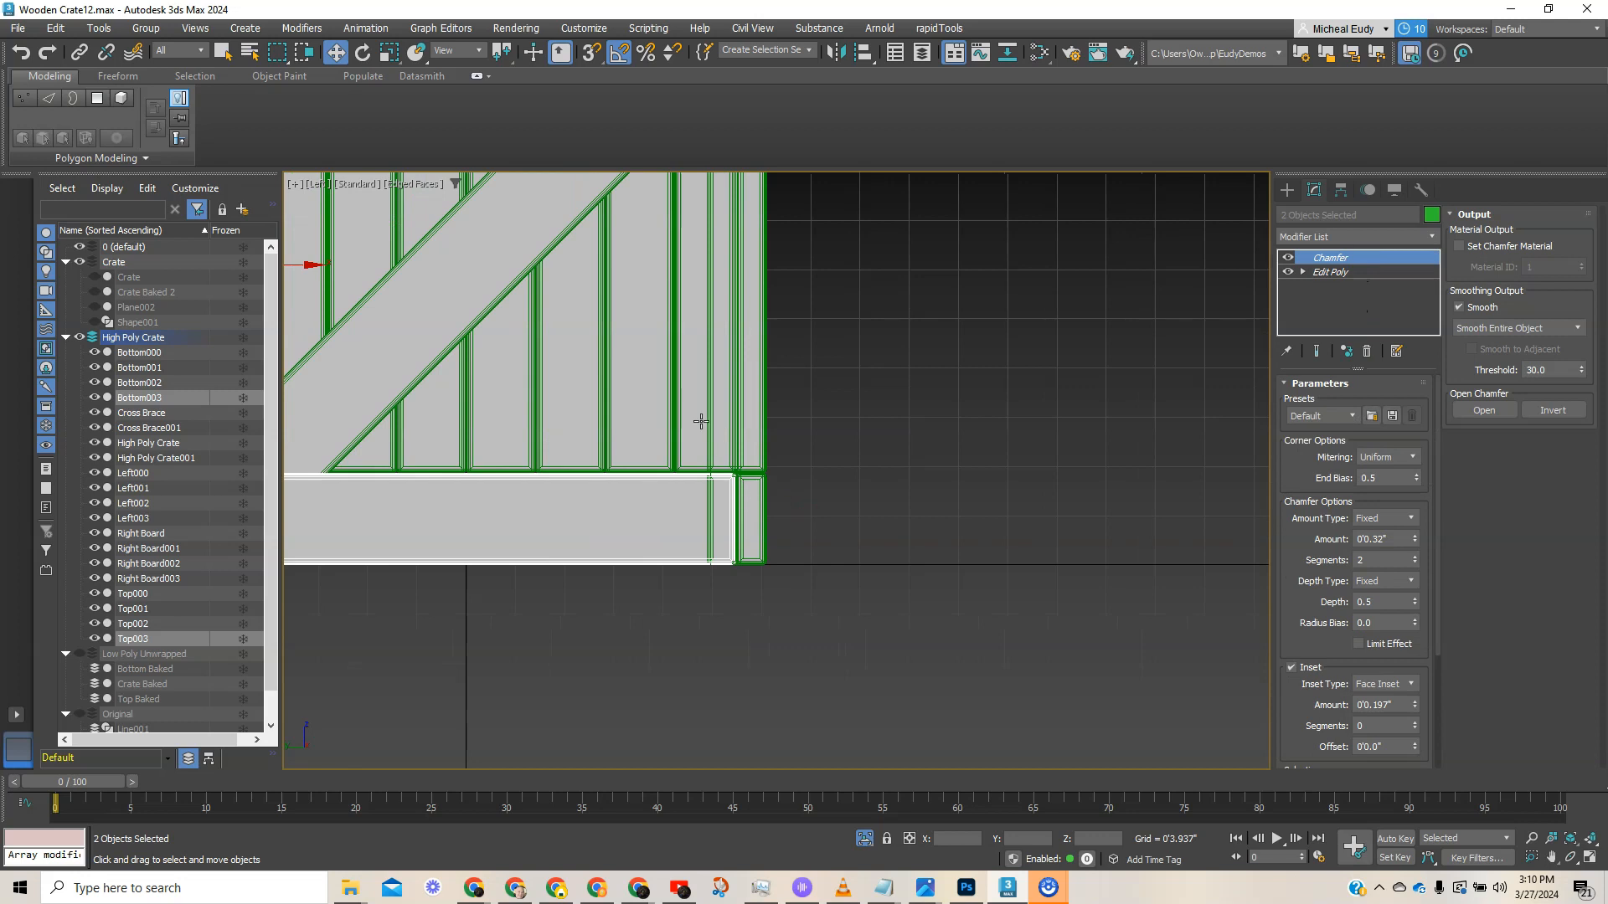
middle_click_drag(701, 422, 643, 465, "alt")
middle_click_drag(727, 352, 876, 595)
key("F4")
middle_click_drag(865, 474, 855, 550)
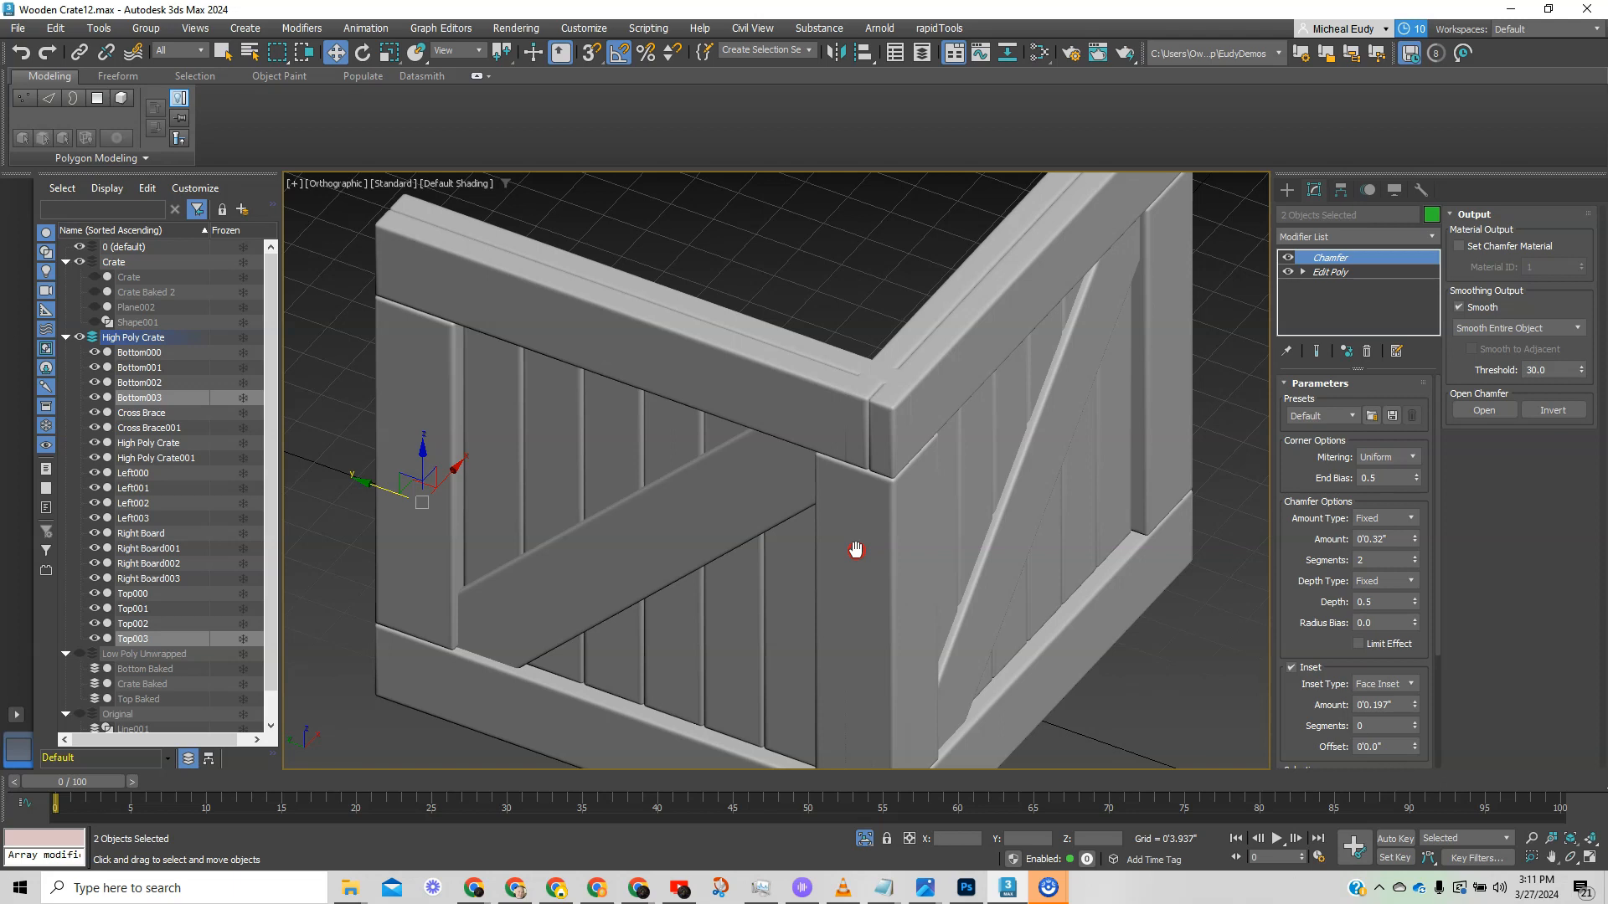
middle_click_drag(855, 549, 873, 487)
key("F4")
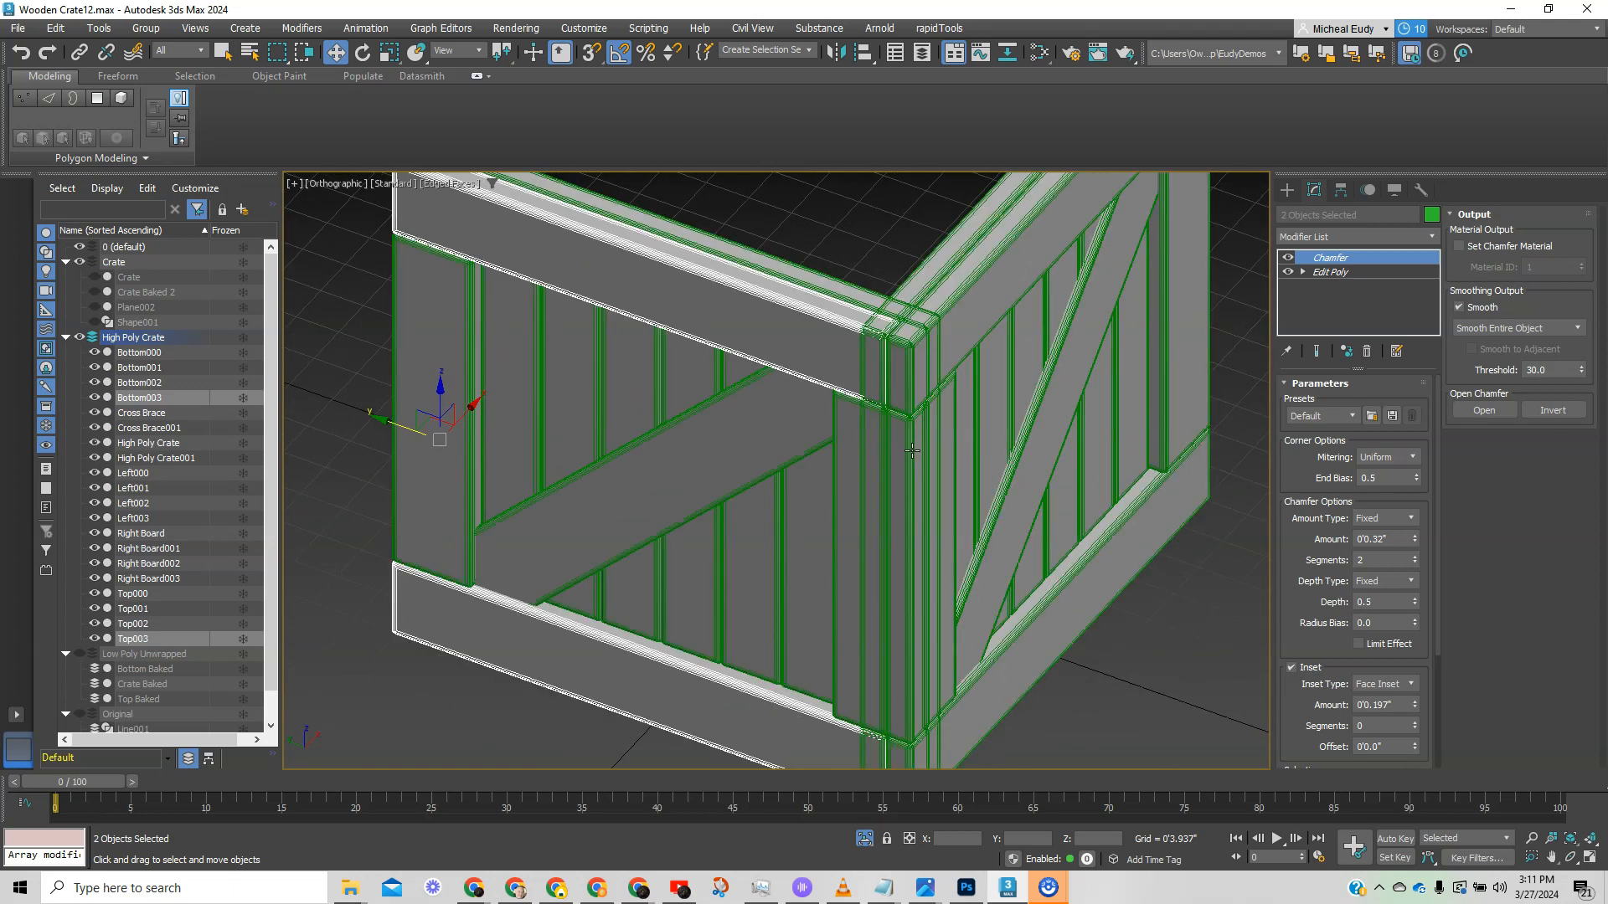
left_click(881, 295)
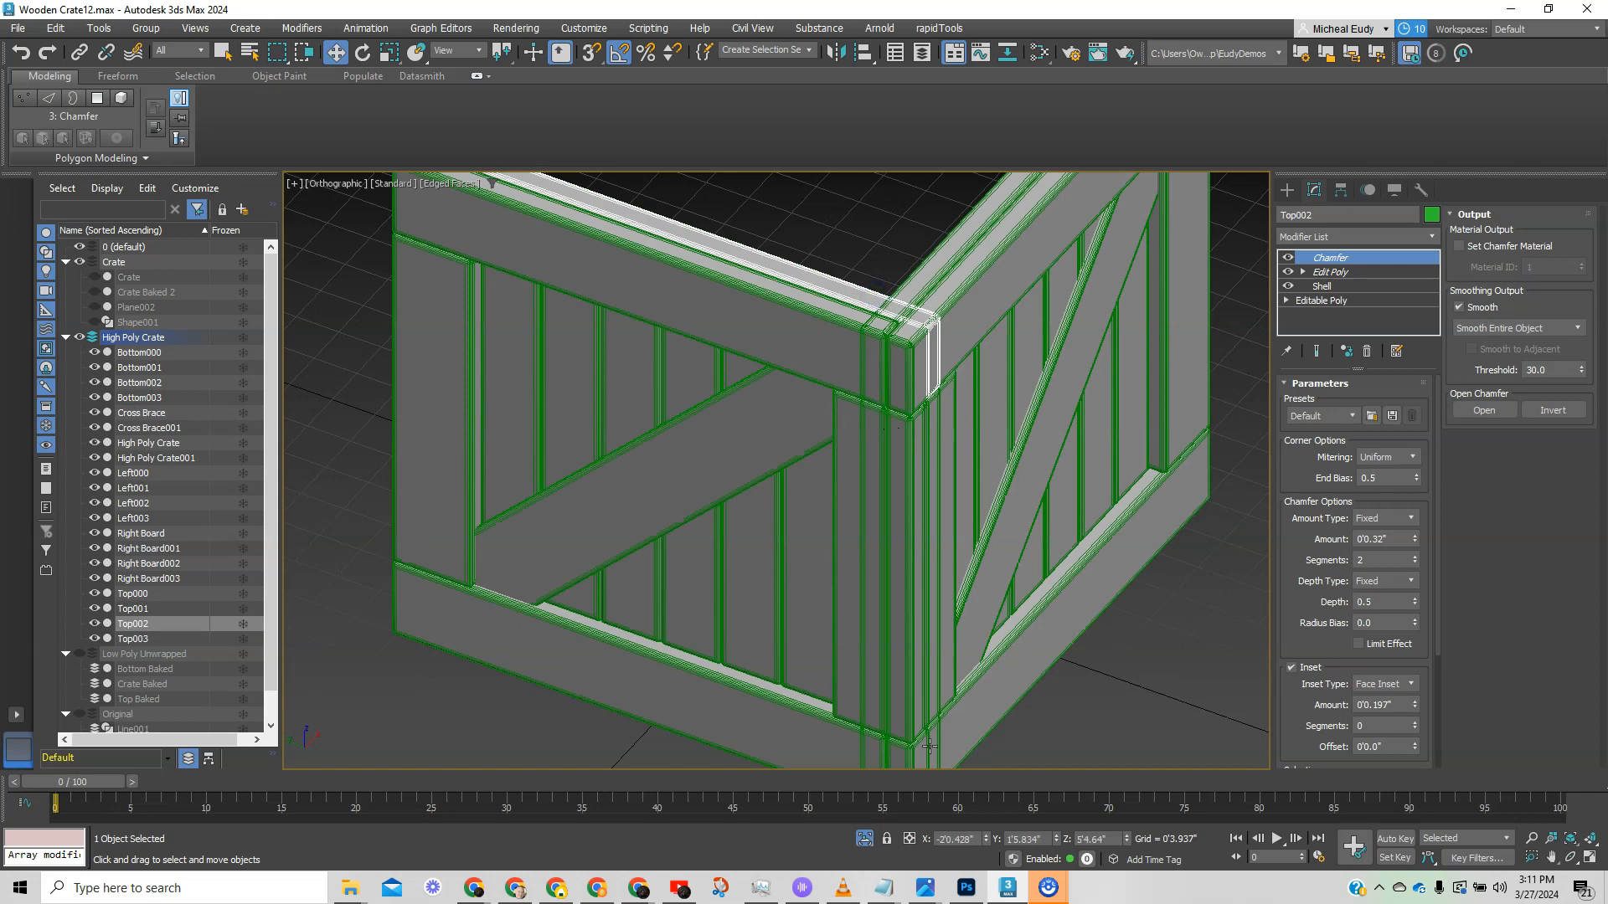
middle_click_drag(929, 746, 899, 518)
scroll(830, 580, "down", 3)
middle_click_drag(830, 581, 842, 421, "alt")
left_click(865, 618, "ctrl")
middle_click_drag(865, 618, 959, 497, "alt")
left_click(1331, 271)
left_click_drag(823, 320, 952, 793)
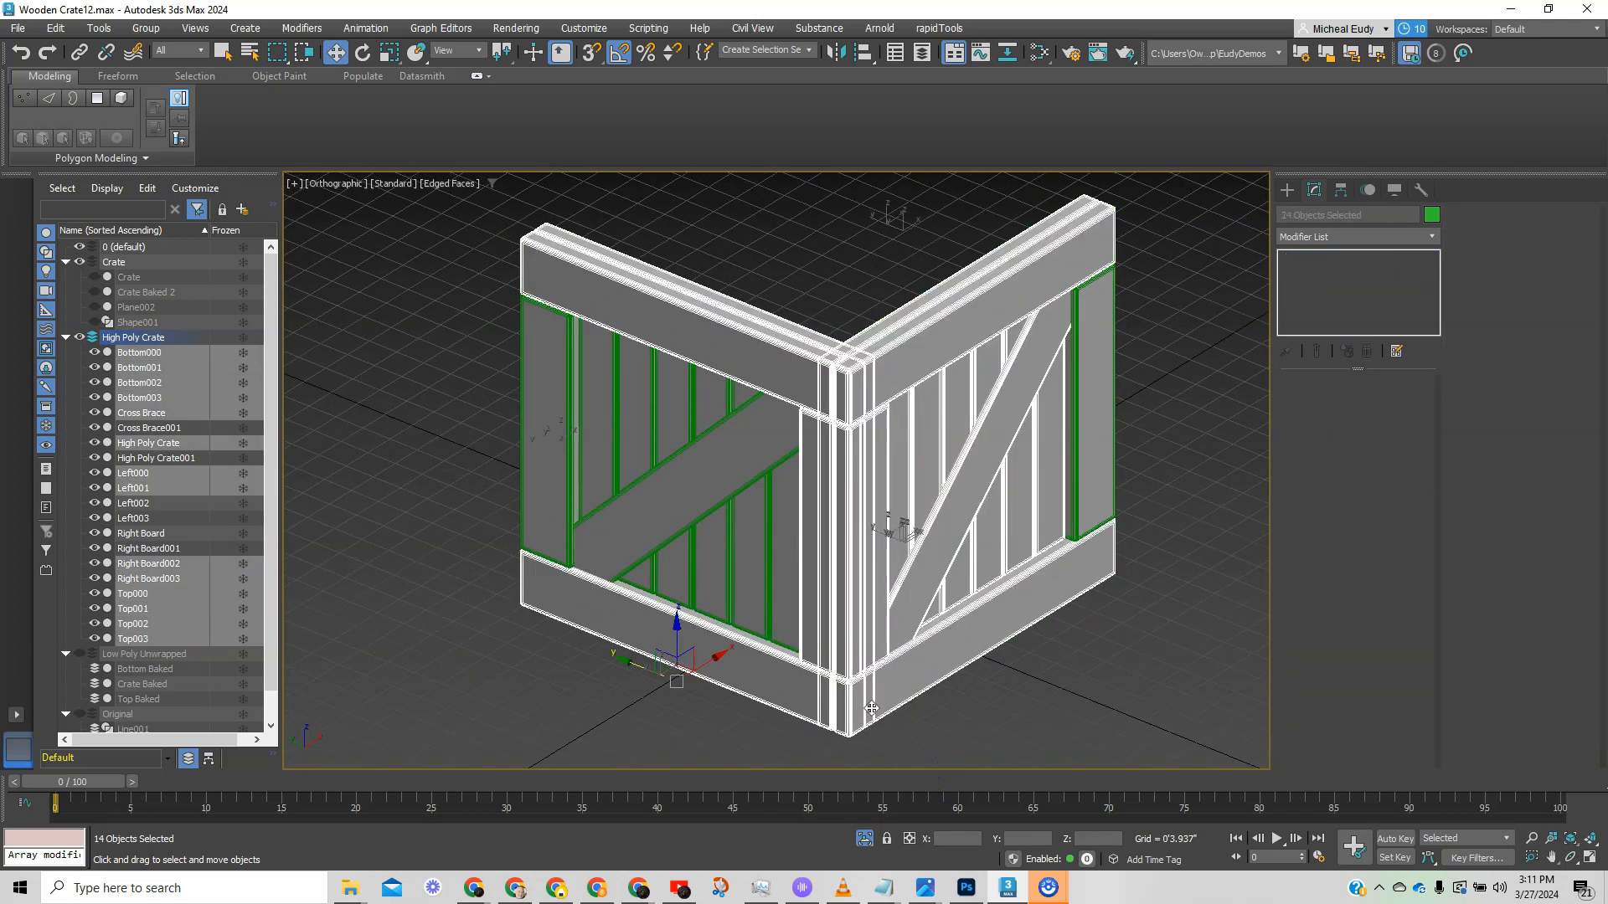
- Select the copied side's inner top and inner bottom boards, and select their eight corner-end vertices in the shared Edit Poly
left_click(811, 335)
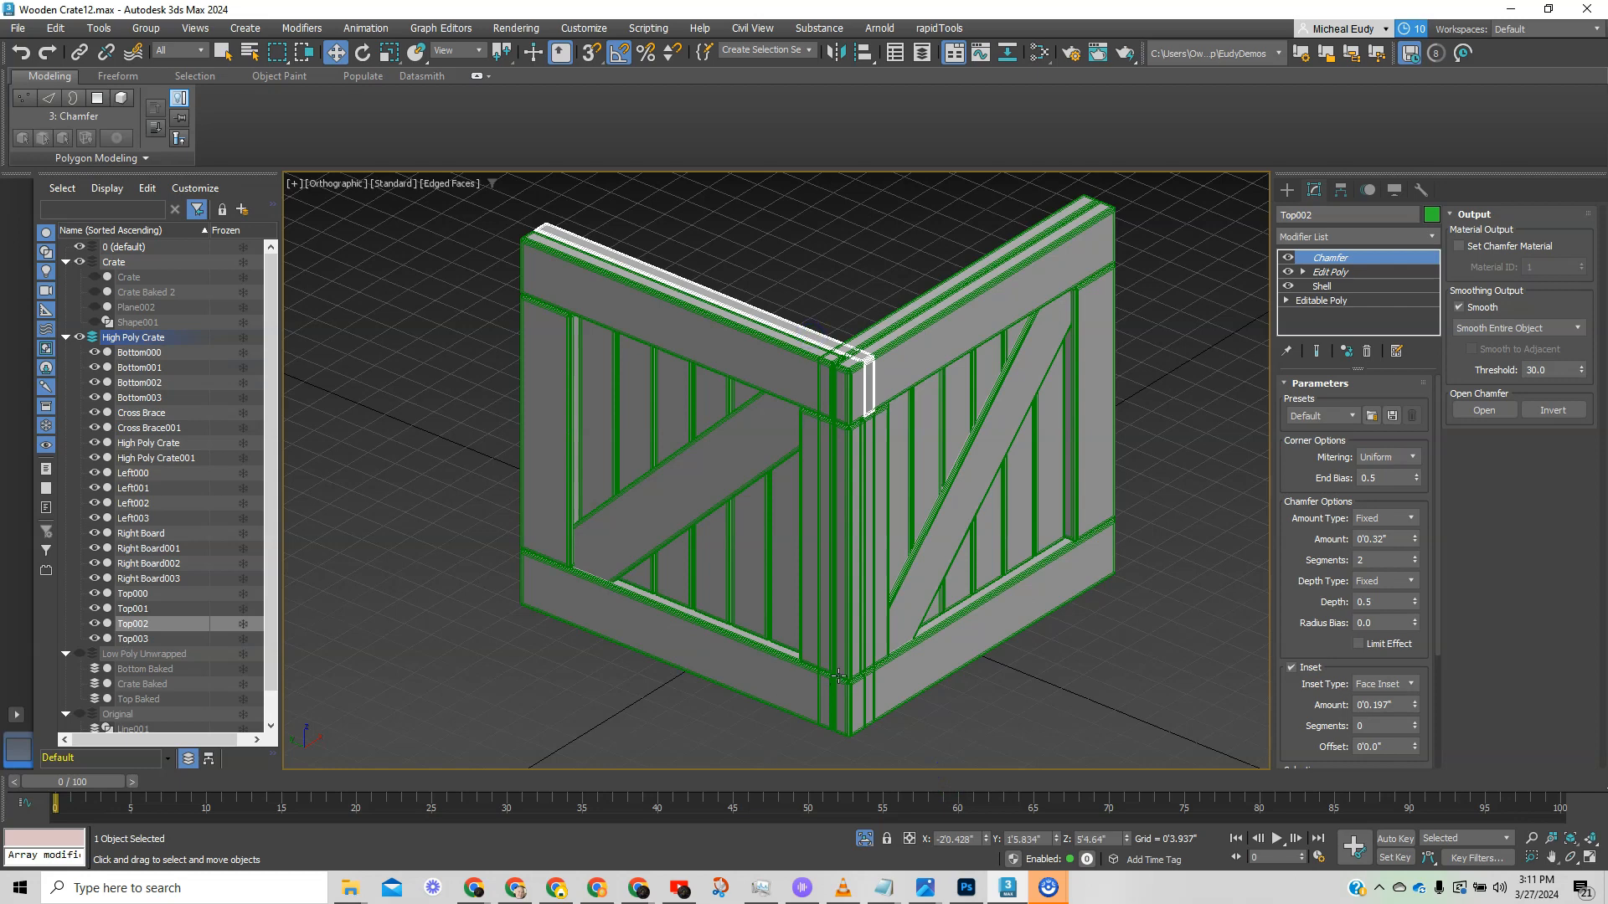
middle_click_drag(838, 675, 829, 705, "alt")
left_click(819, 753, "ctrl")
key("z")
left_click(1330, 272)
left_click(1312, 515)
middle_click_drag(818, 528, 818, 427)
left_click_drag(781, 299, 914, 656)
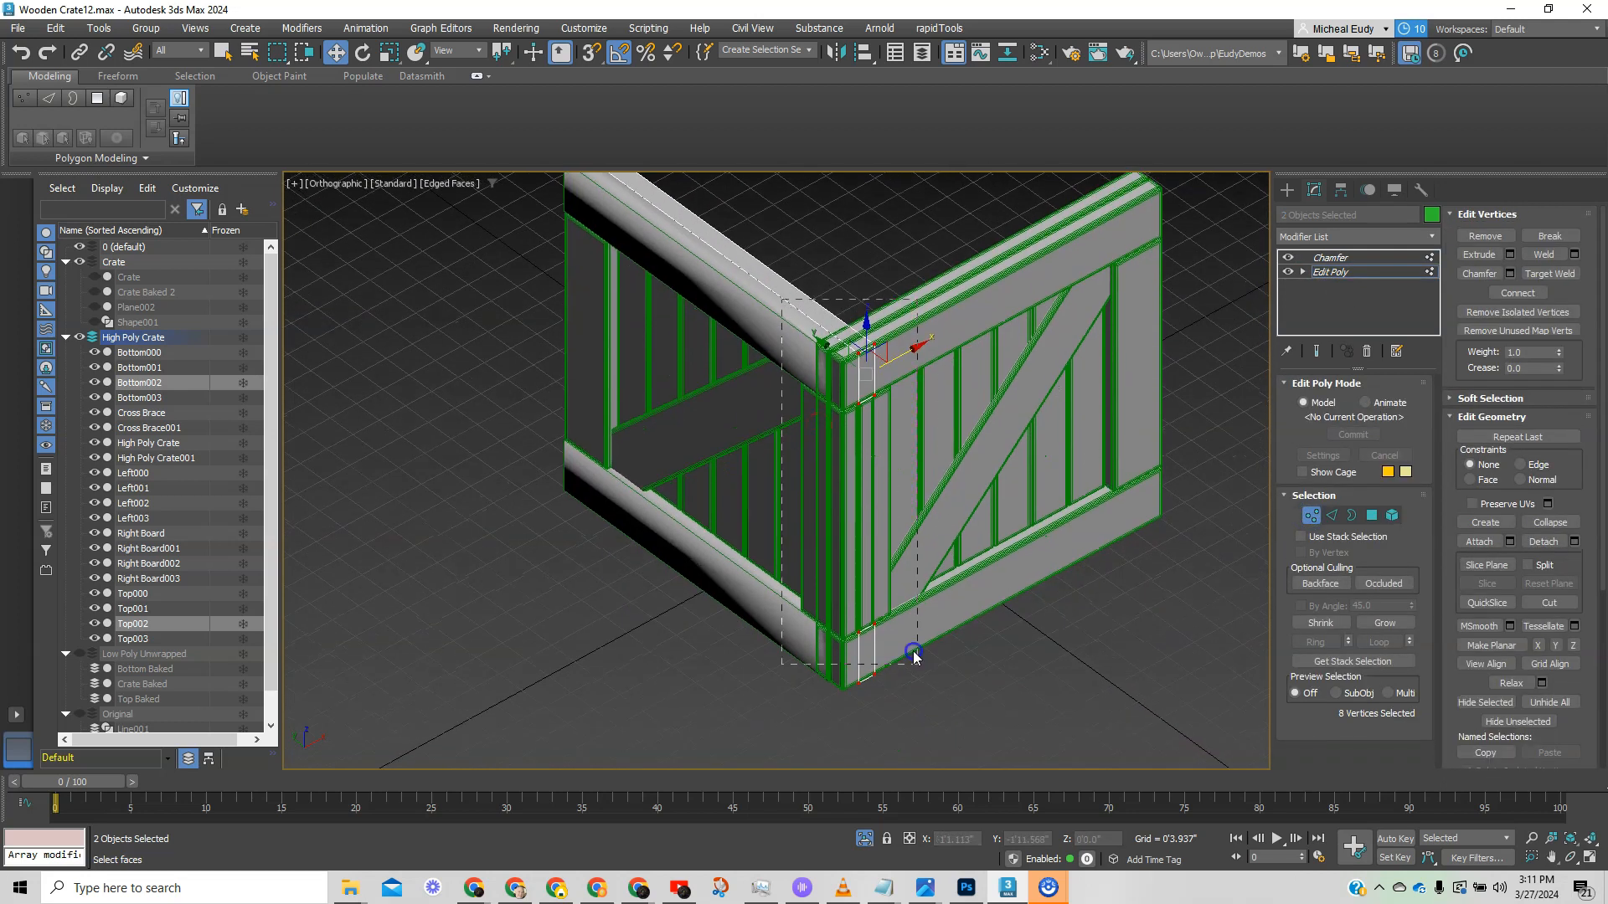
scroll(871, 586, "up", 6)
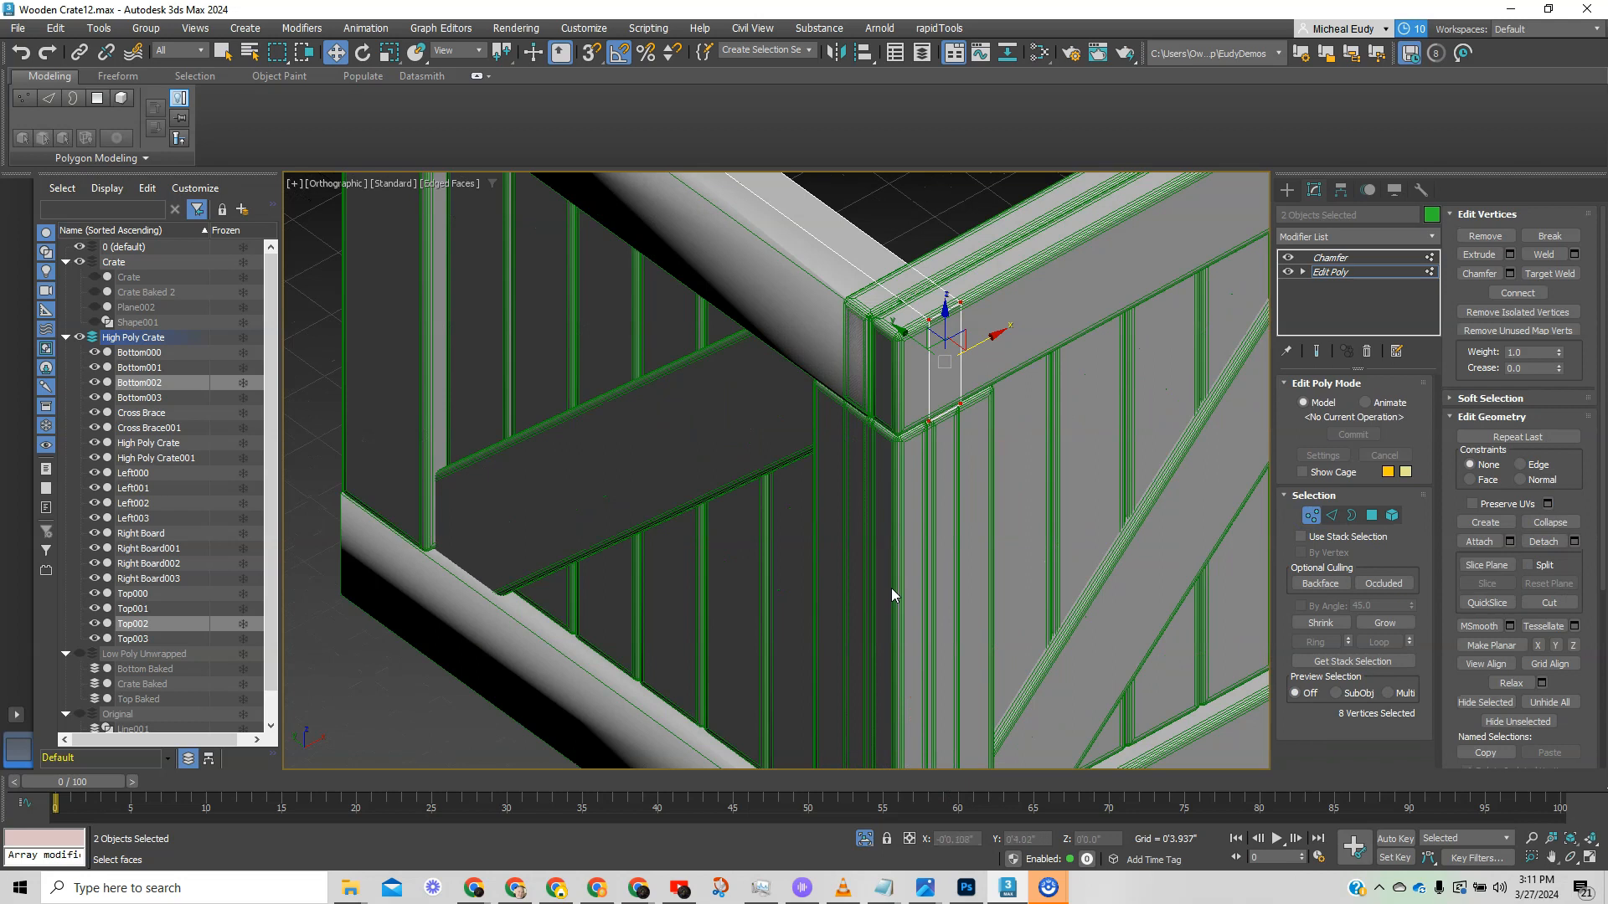
- In the Left view, move the selected inner-board vertices back along the boards' length to butt against the adjoining side's outer board
key("l")
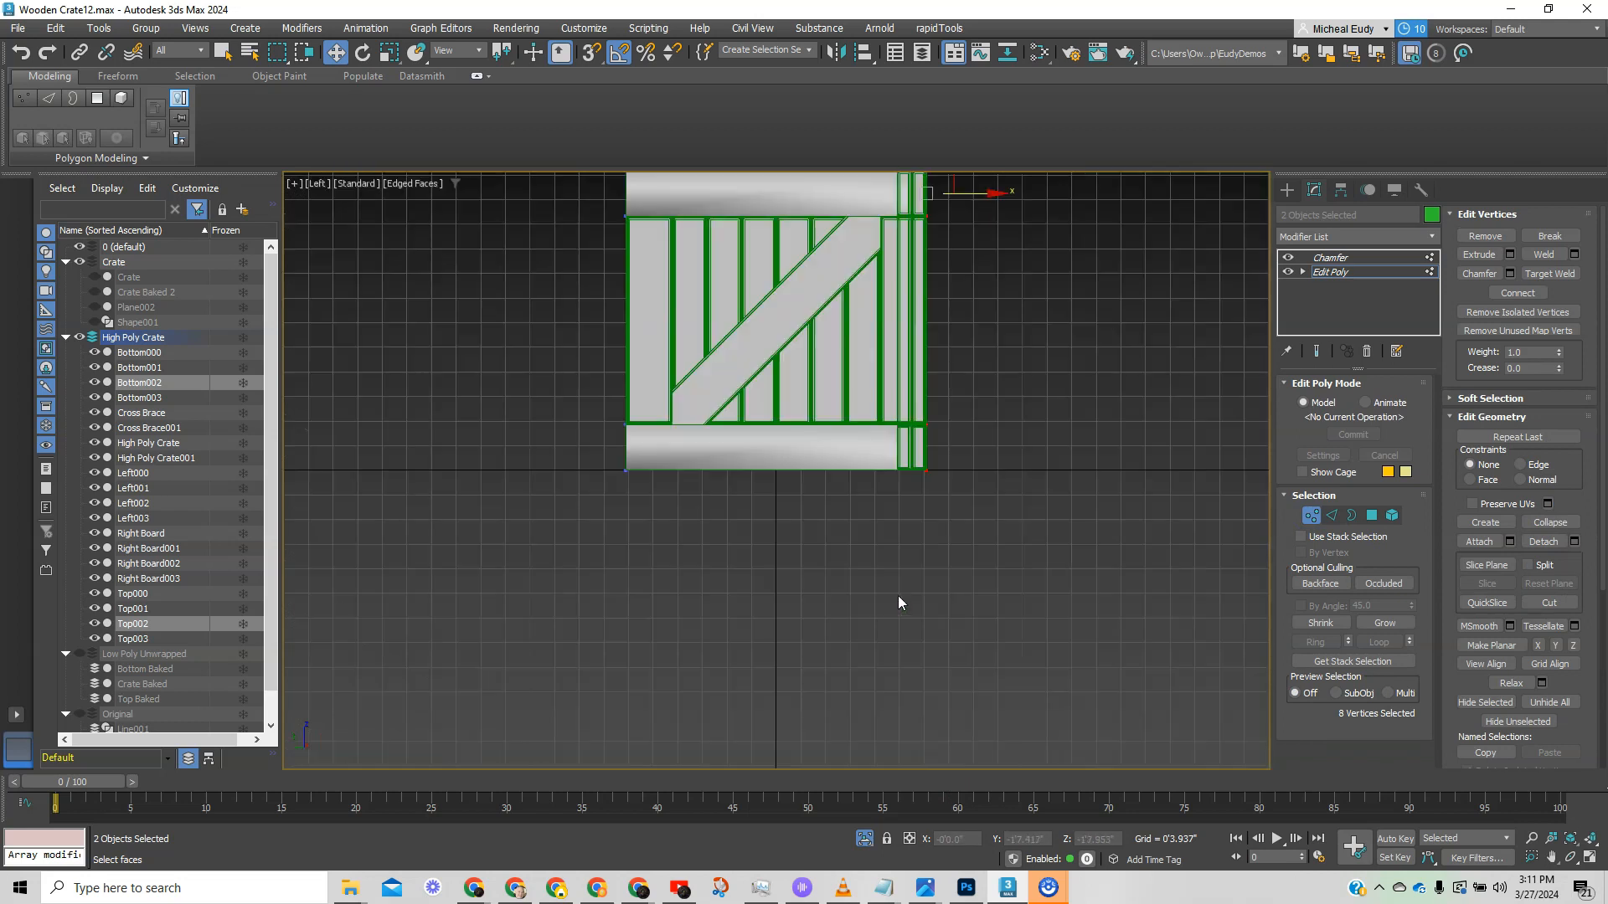
scroll(897, 596, "up", 4)
middle_click_drag(898, 596, 1002, 429)
scroll(967, 411, "up", 3)
middle_click_drag(687, 348, 1091, 526)
scroll(987, 506, "up", 2)
left_click_drag(1081, 504, 951, 496)
scroll(996, 500, "down", 3)
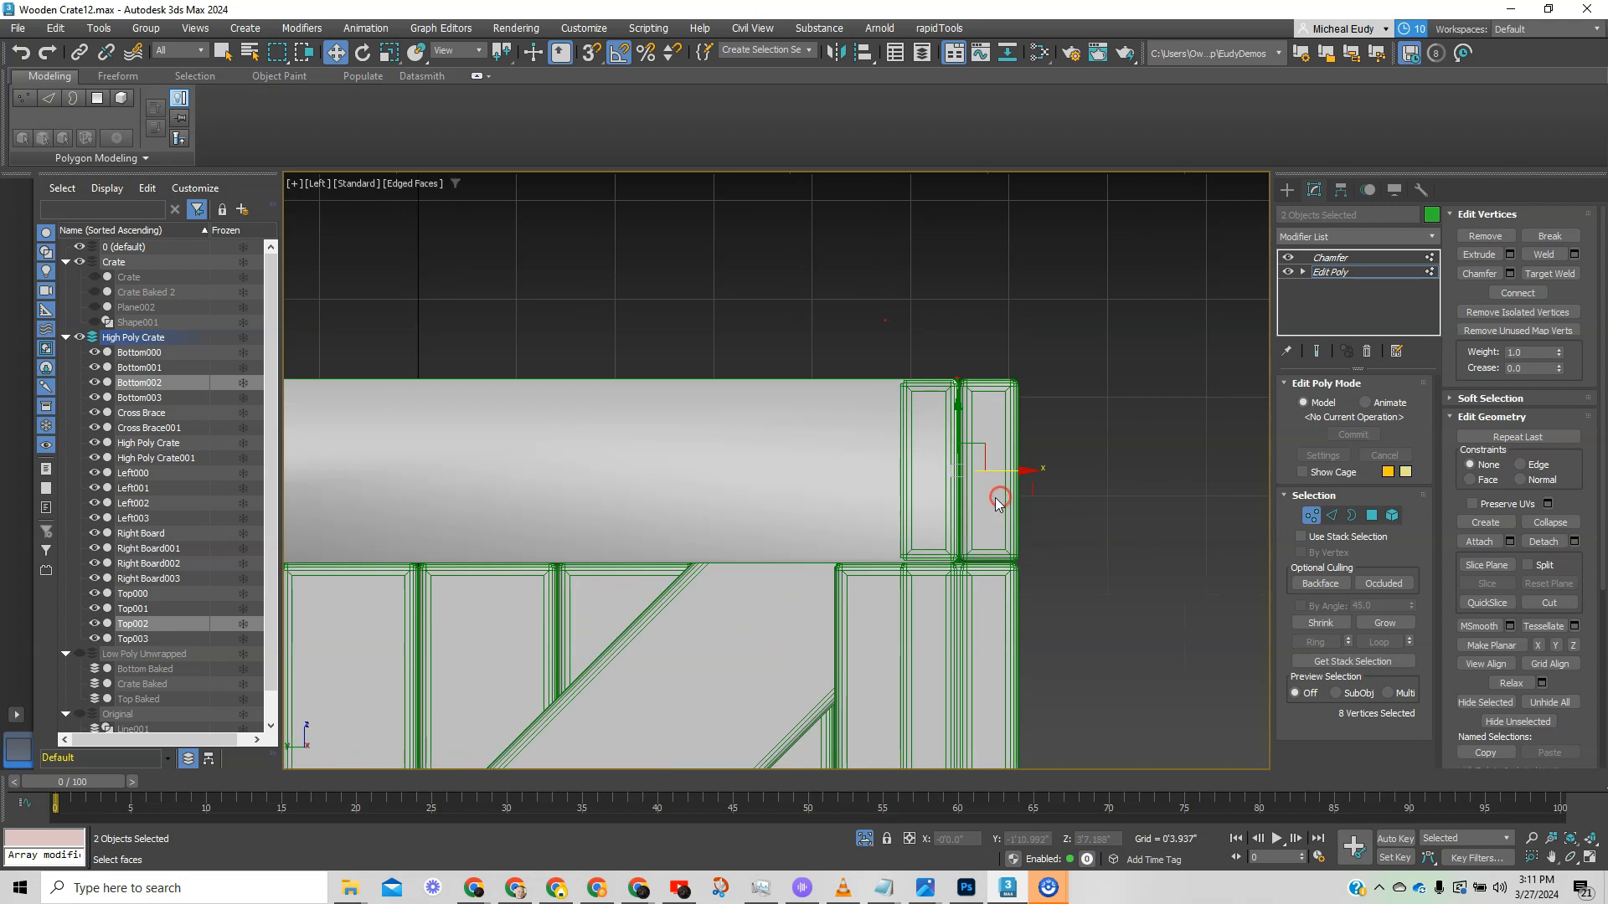
mouse_move(987, 508)
middle_mouse_down("alt")
mouse_move(963, 515)
mouse_move(989, 520)
middle_mouse_up("alt")
- Fine-adjust the inner-board end vertices against the outer board's inner face in the Left view, and return to the Chamfer level
key("l")
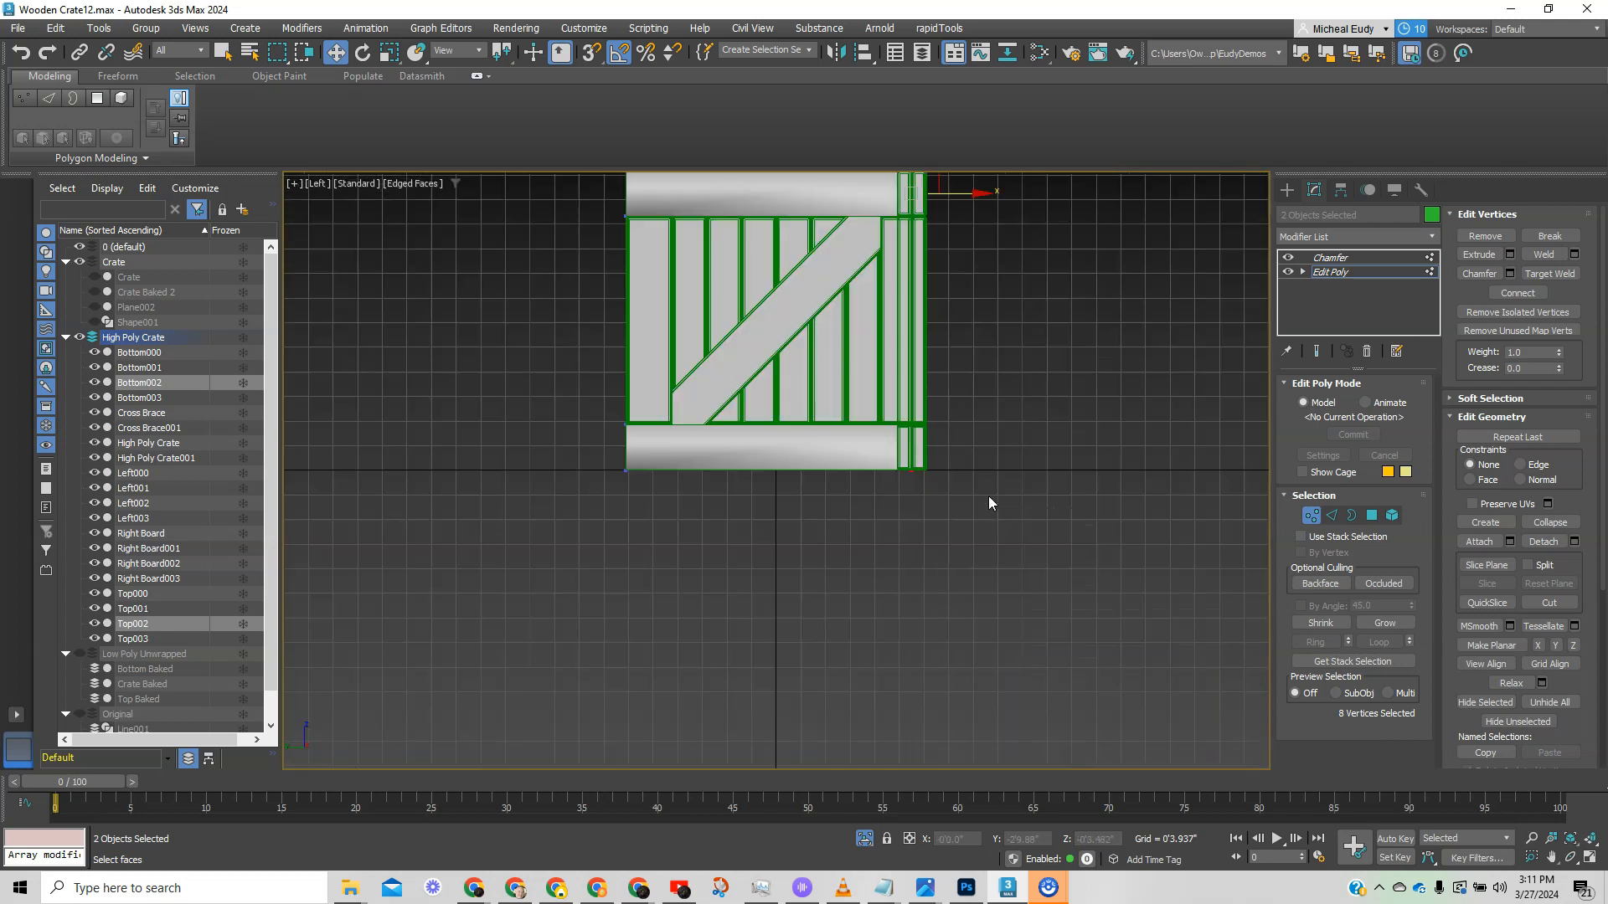
scroll(884, 316, "up", 10)
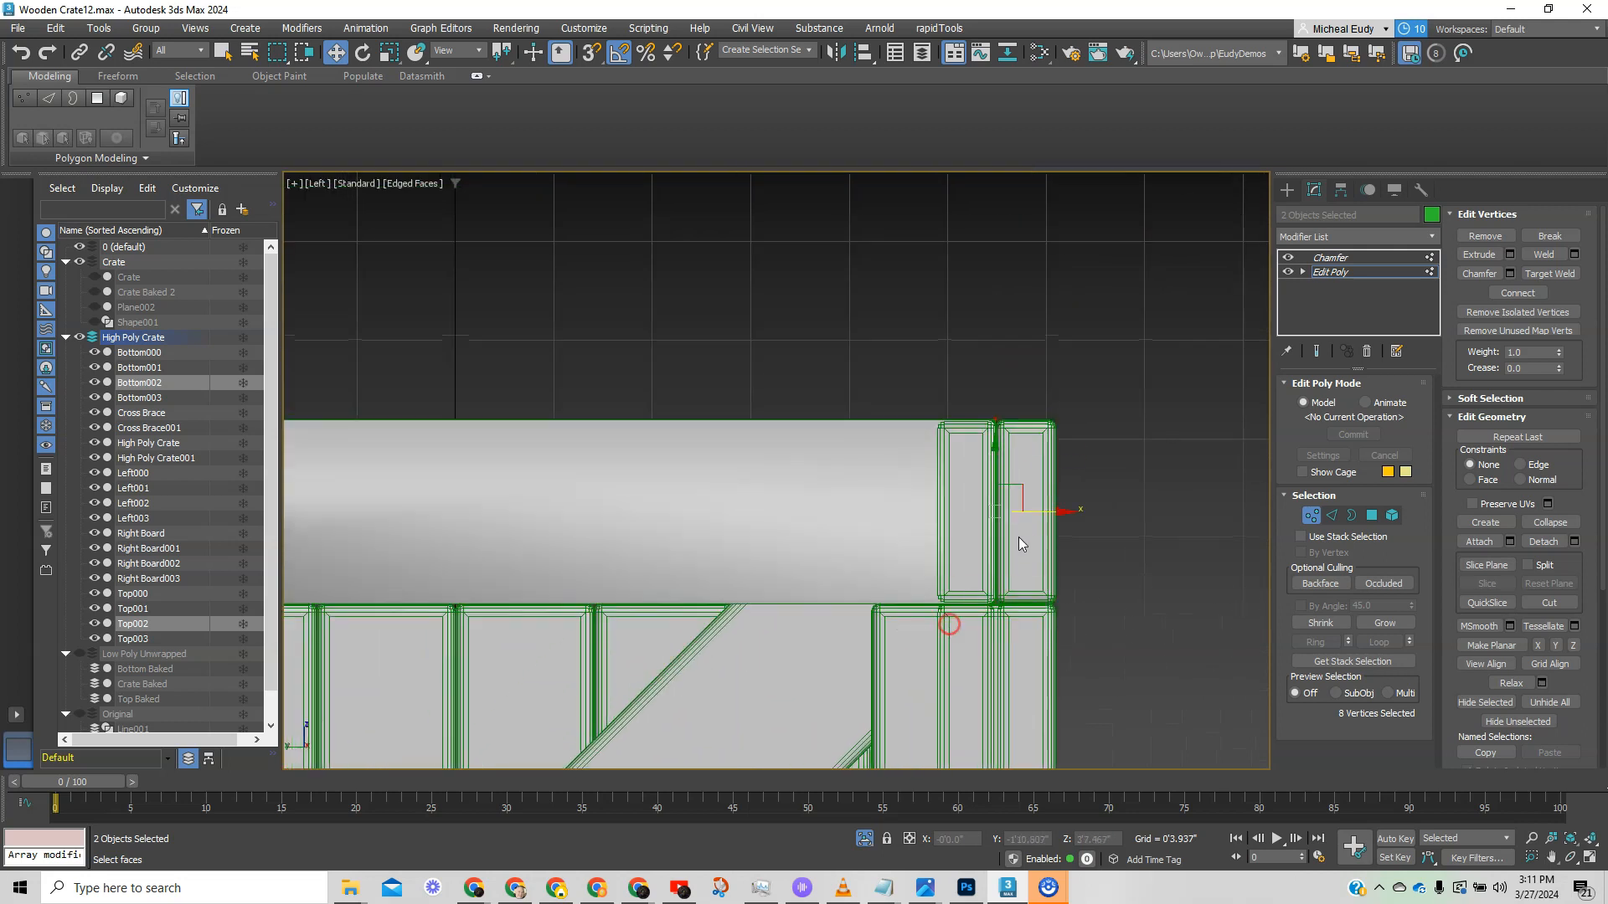
left_click_drag(1056, 515, 1015, 525)
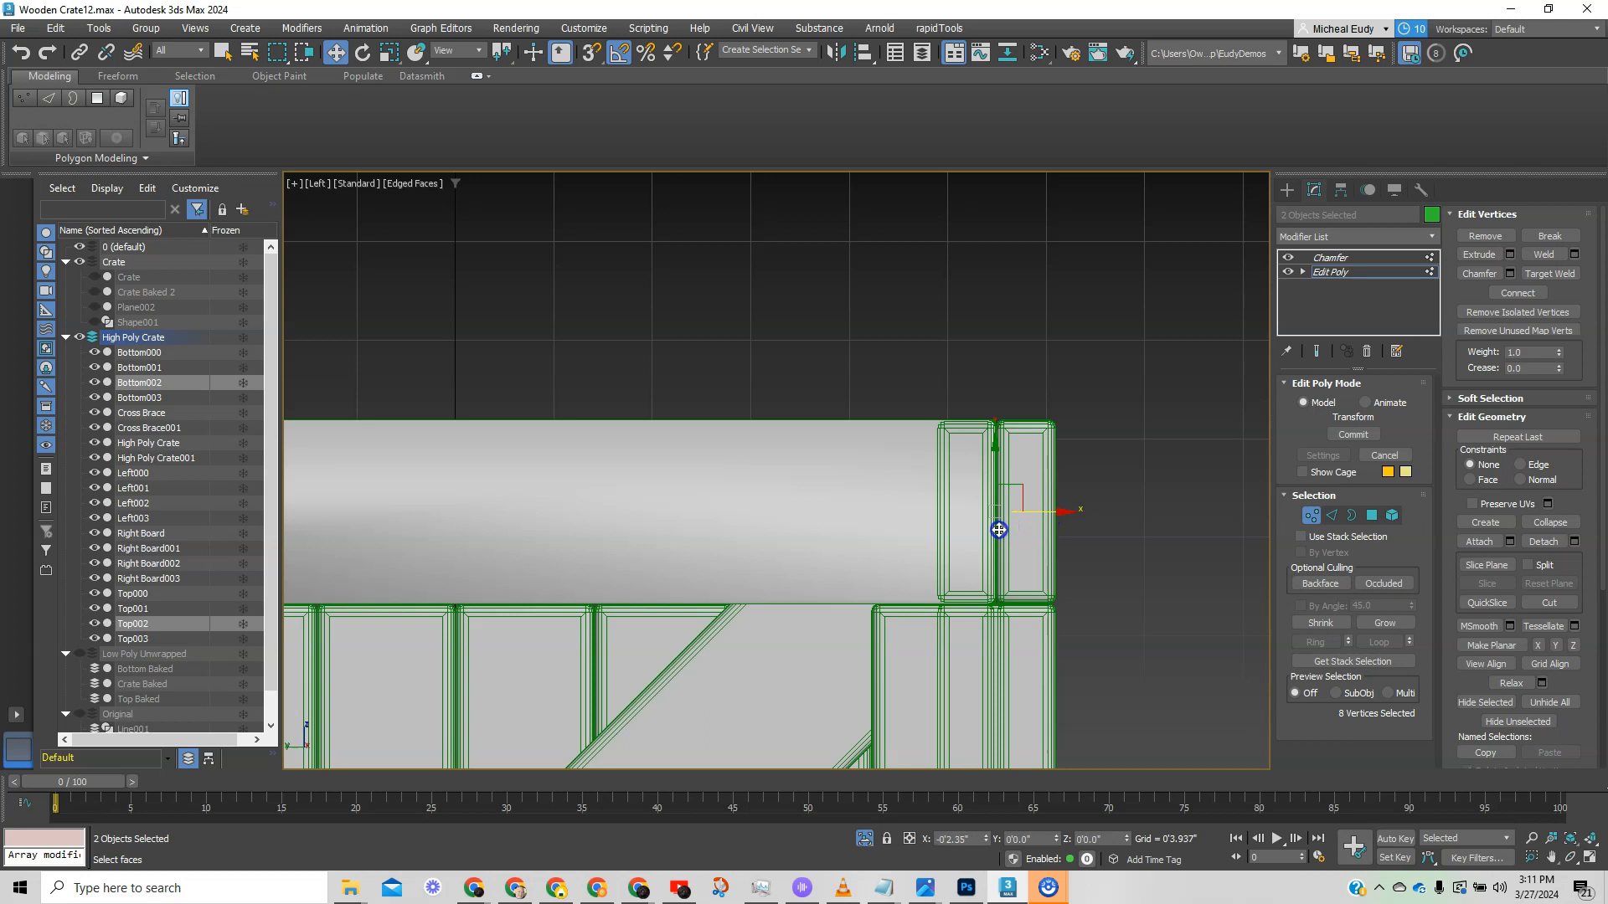
left_click(1311, 515)
left_click(1366, 257)
mouse_move(940, 564)
middle_mouse_down("alt")
mouse_move(969, 531)
mouse_move(933, 581)
mouse_move(1056, 500)
mouse_move(1015, 564)
mouse_move(962, 500)
mouse_move(956, 513)
mouse_move(969, 449)
mouse_move(932, 557)
middle_mouse_up("alt")
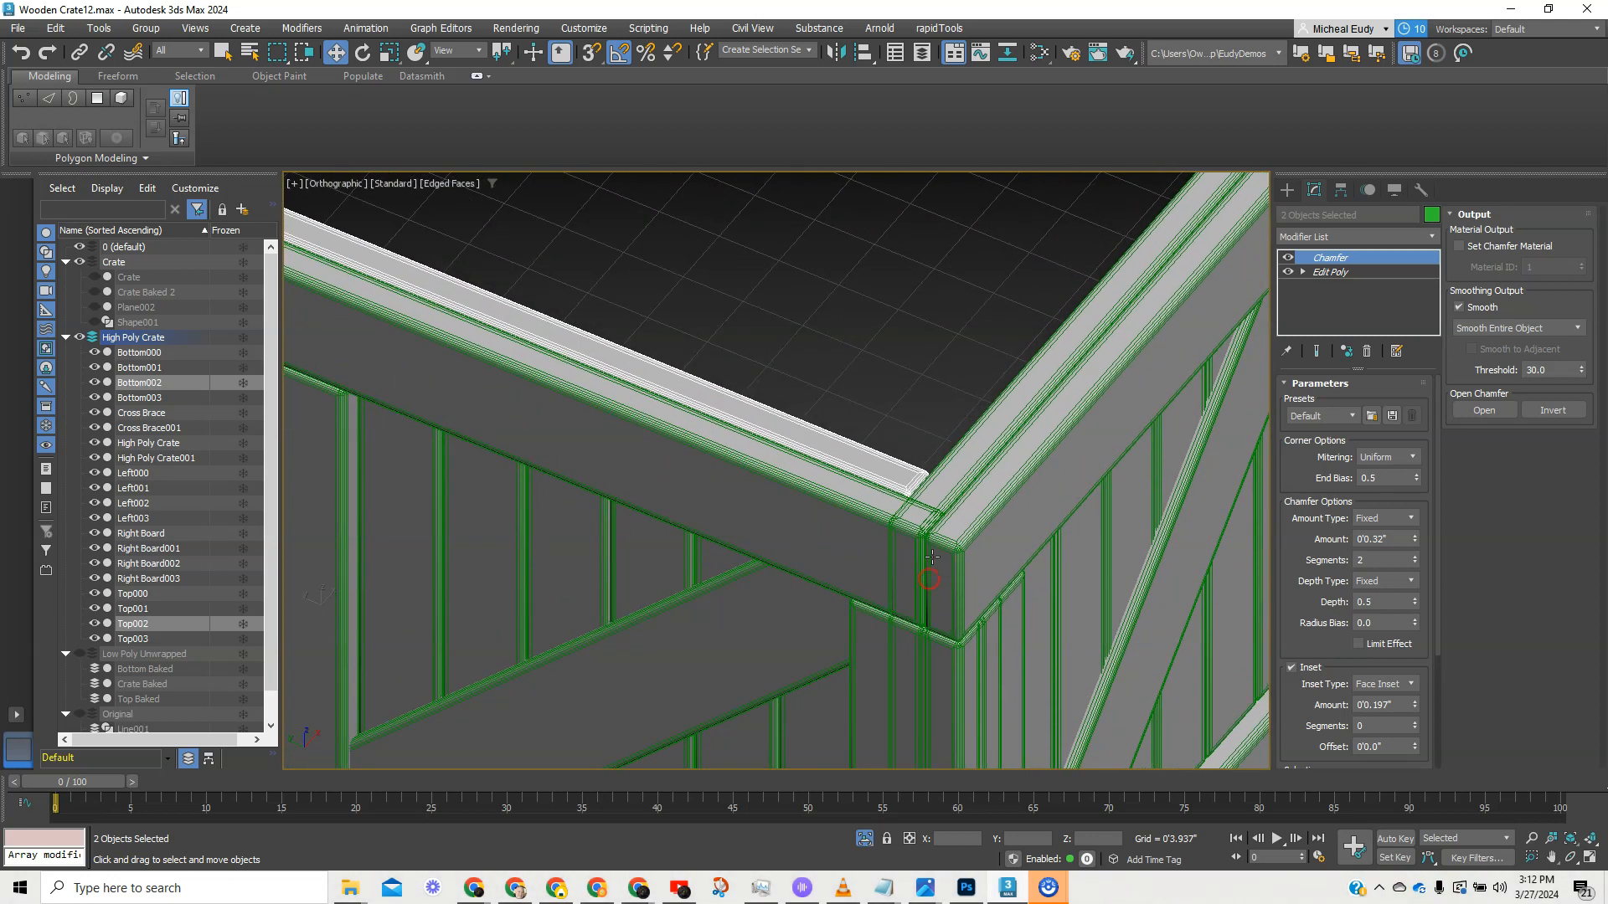
- Select the original side's inner top and inner bottom boards, and select their eight corner-end vertices in the shared Edit Poly
left_click(952, 485)
middle_click_drag(940, 477, 877, 558, "alt")
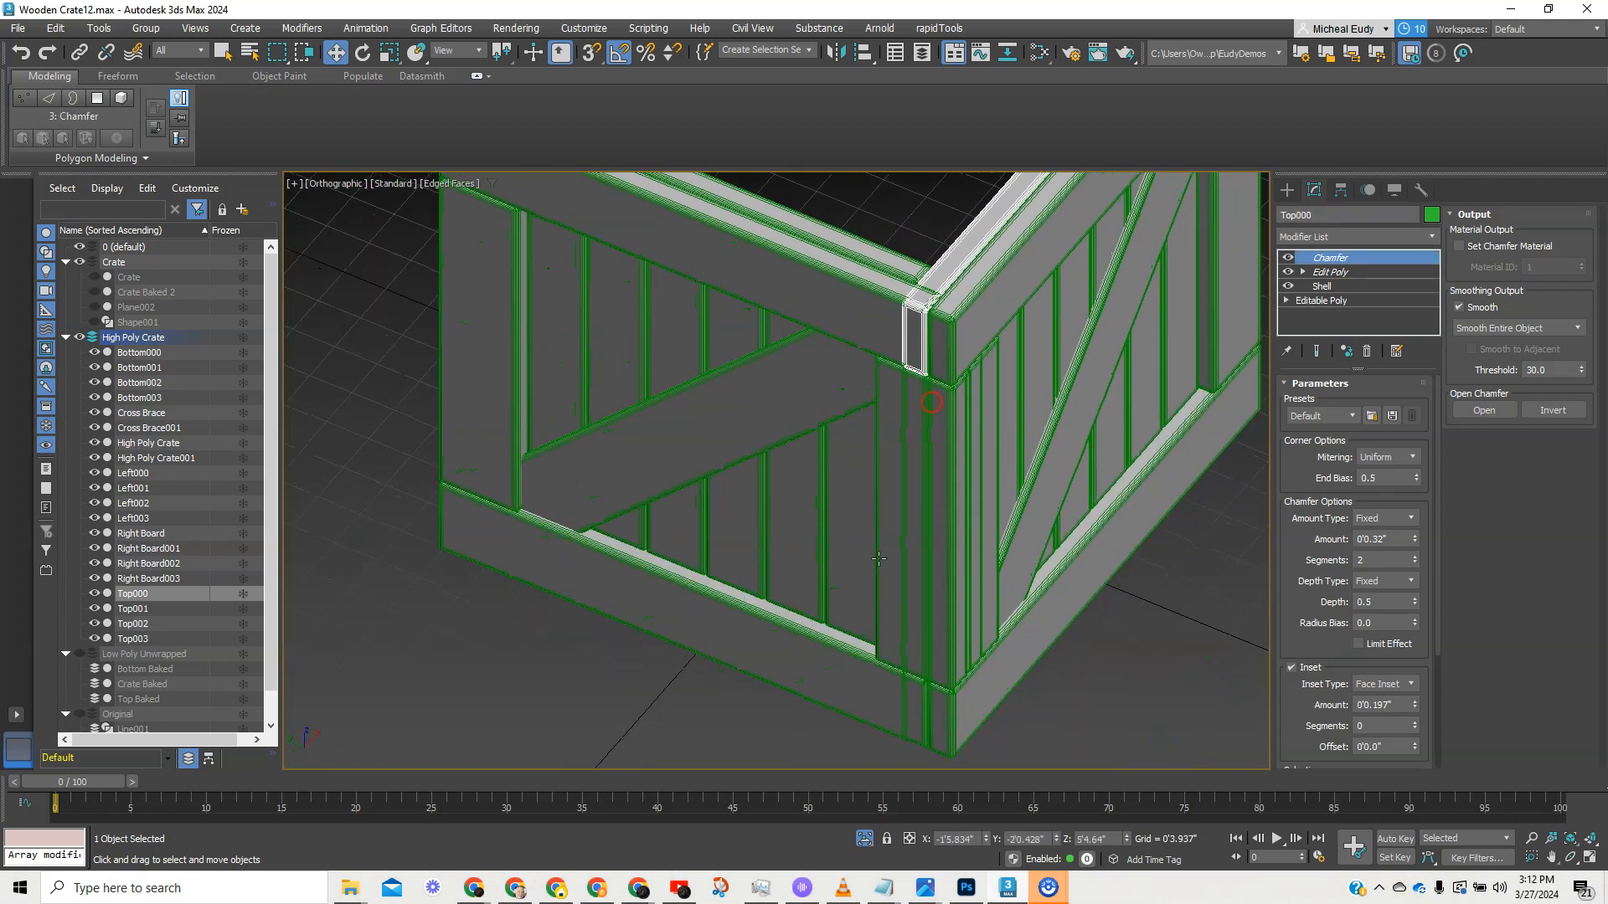
left_click(916, 702, "ctrl")
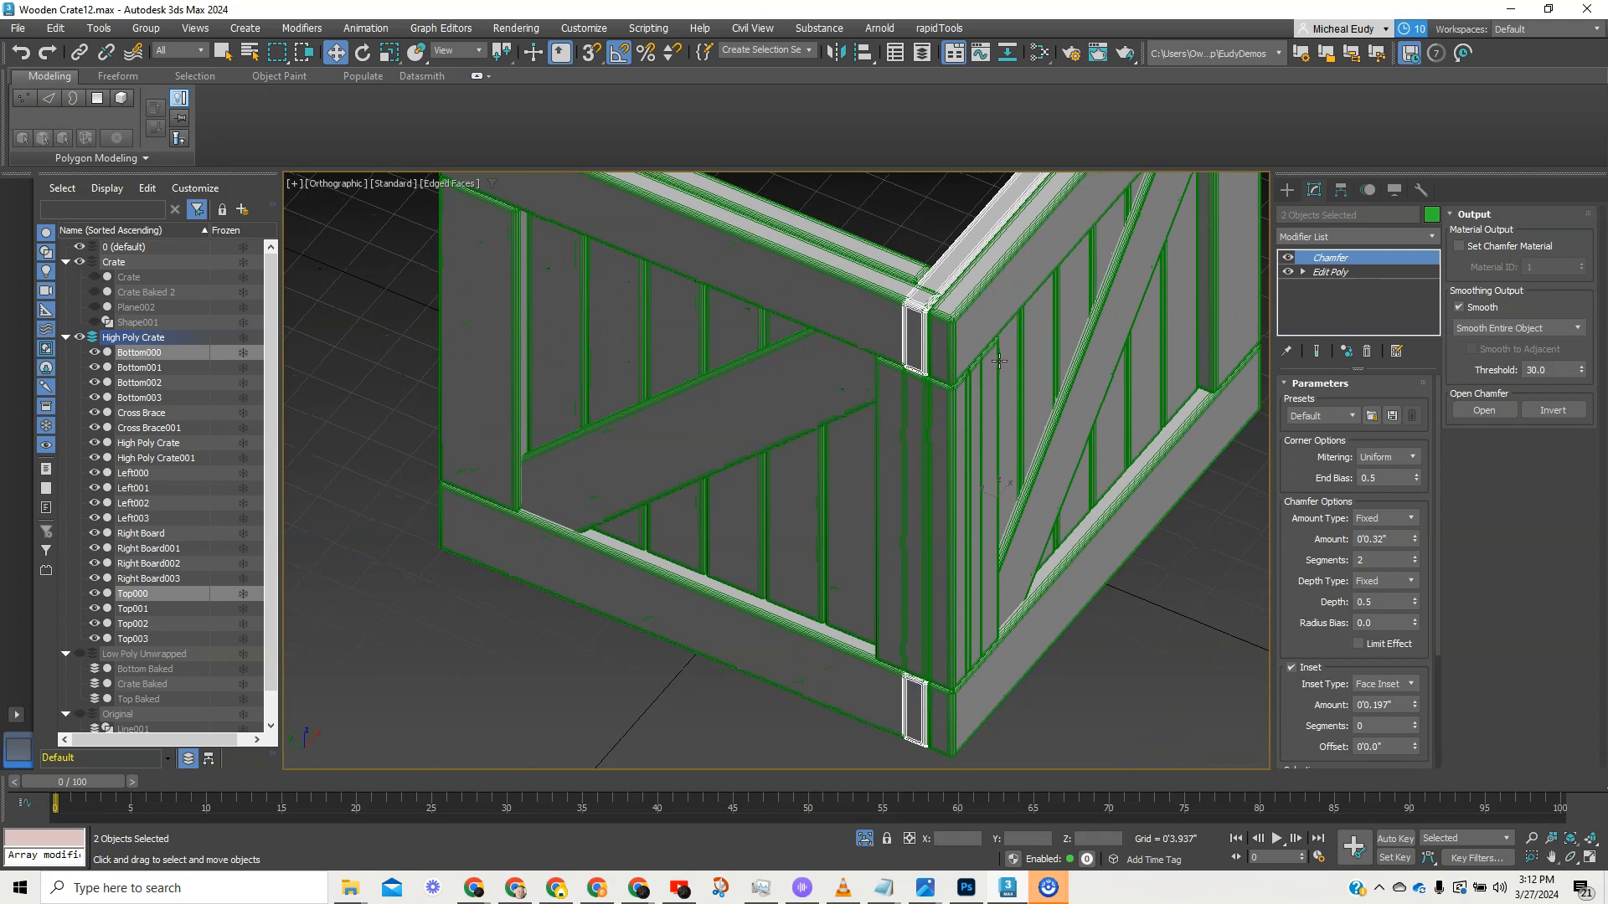
left_click(1320, 272)
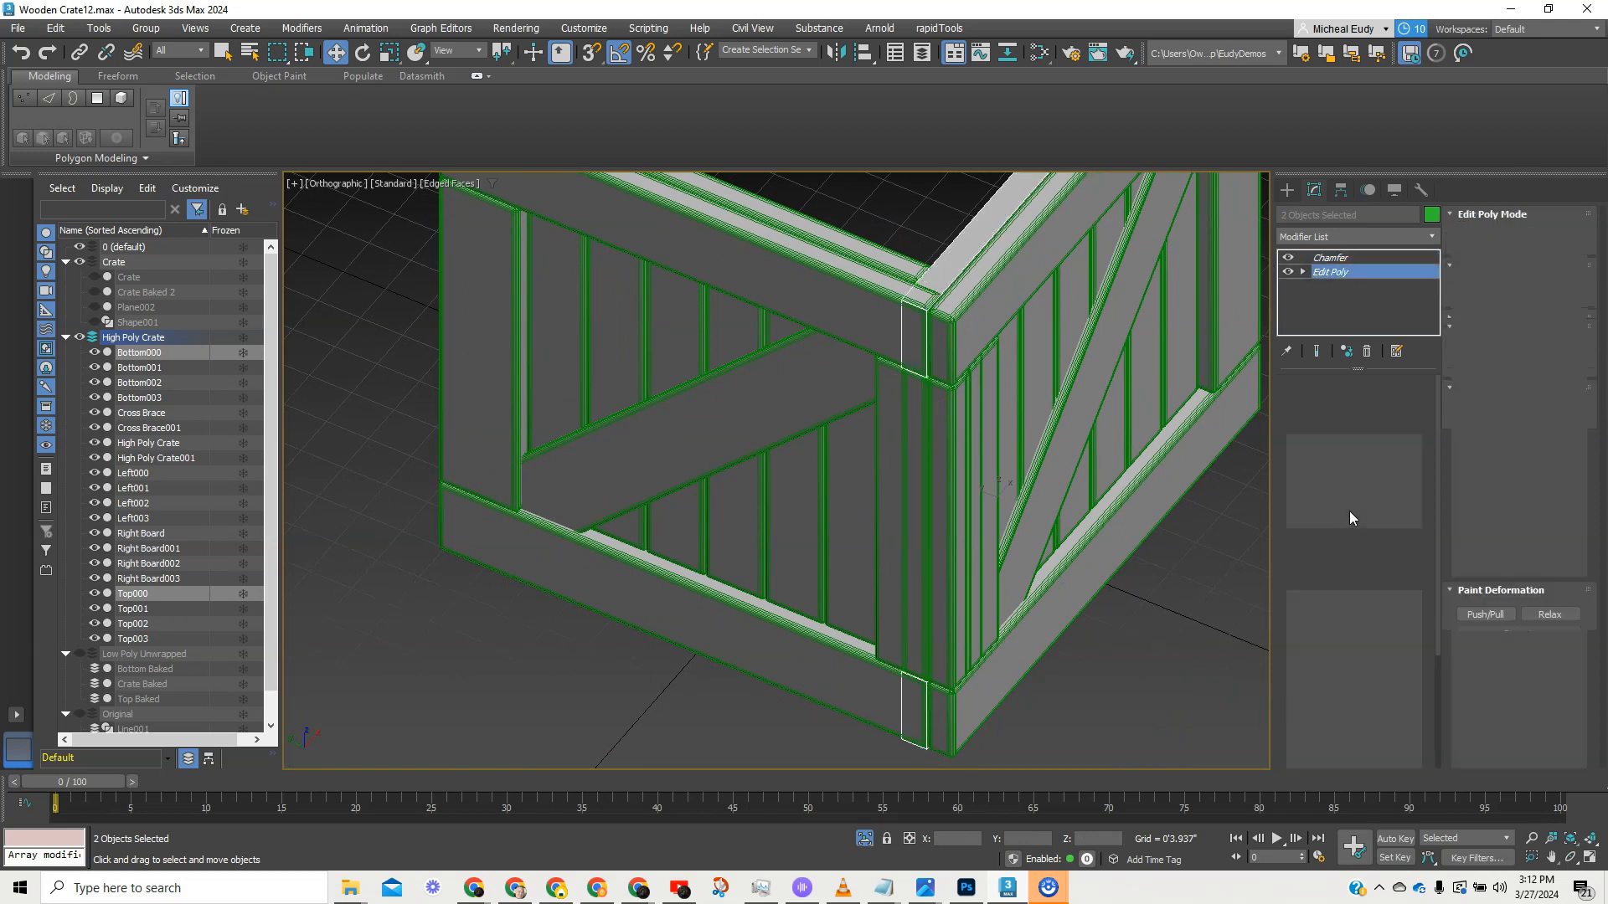
left_click(1312, 515)
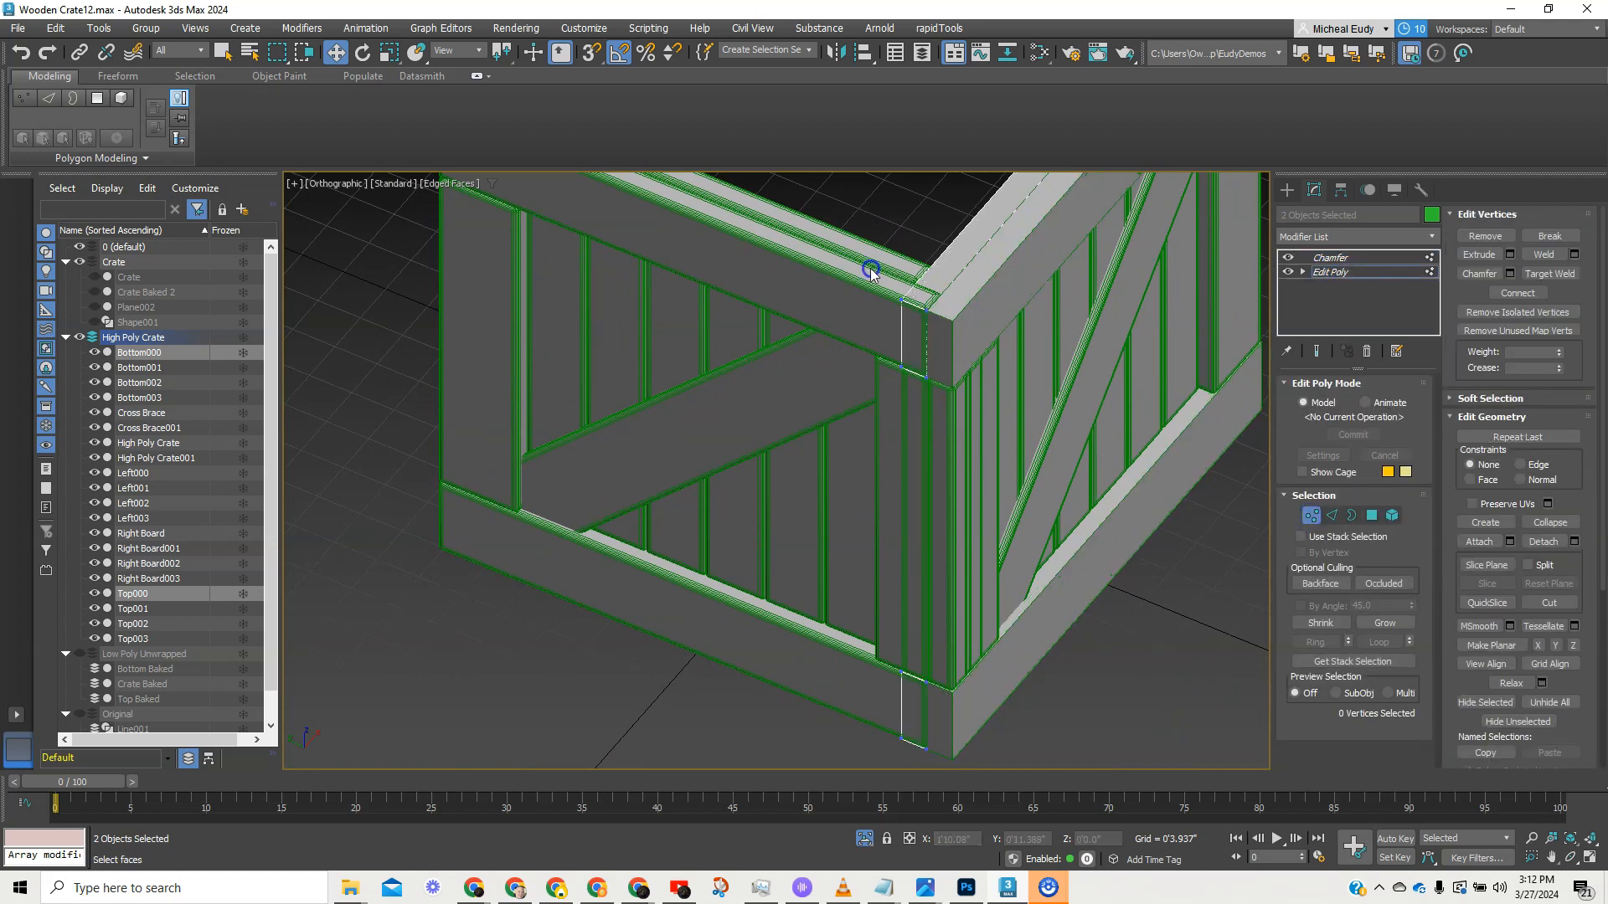
left_click_drag(894, 677, 938, 762, "ctrl")
- In the Top view, move the vertices along X to butt against the adjoining side's outer board, and return to the Chamfer level
scroll(965, 298, "up", 5)
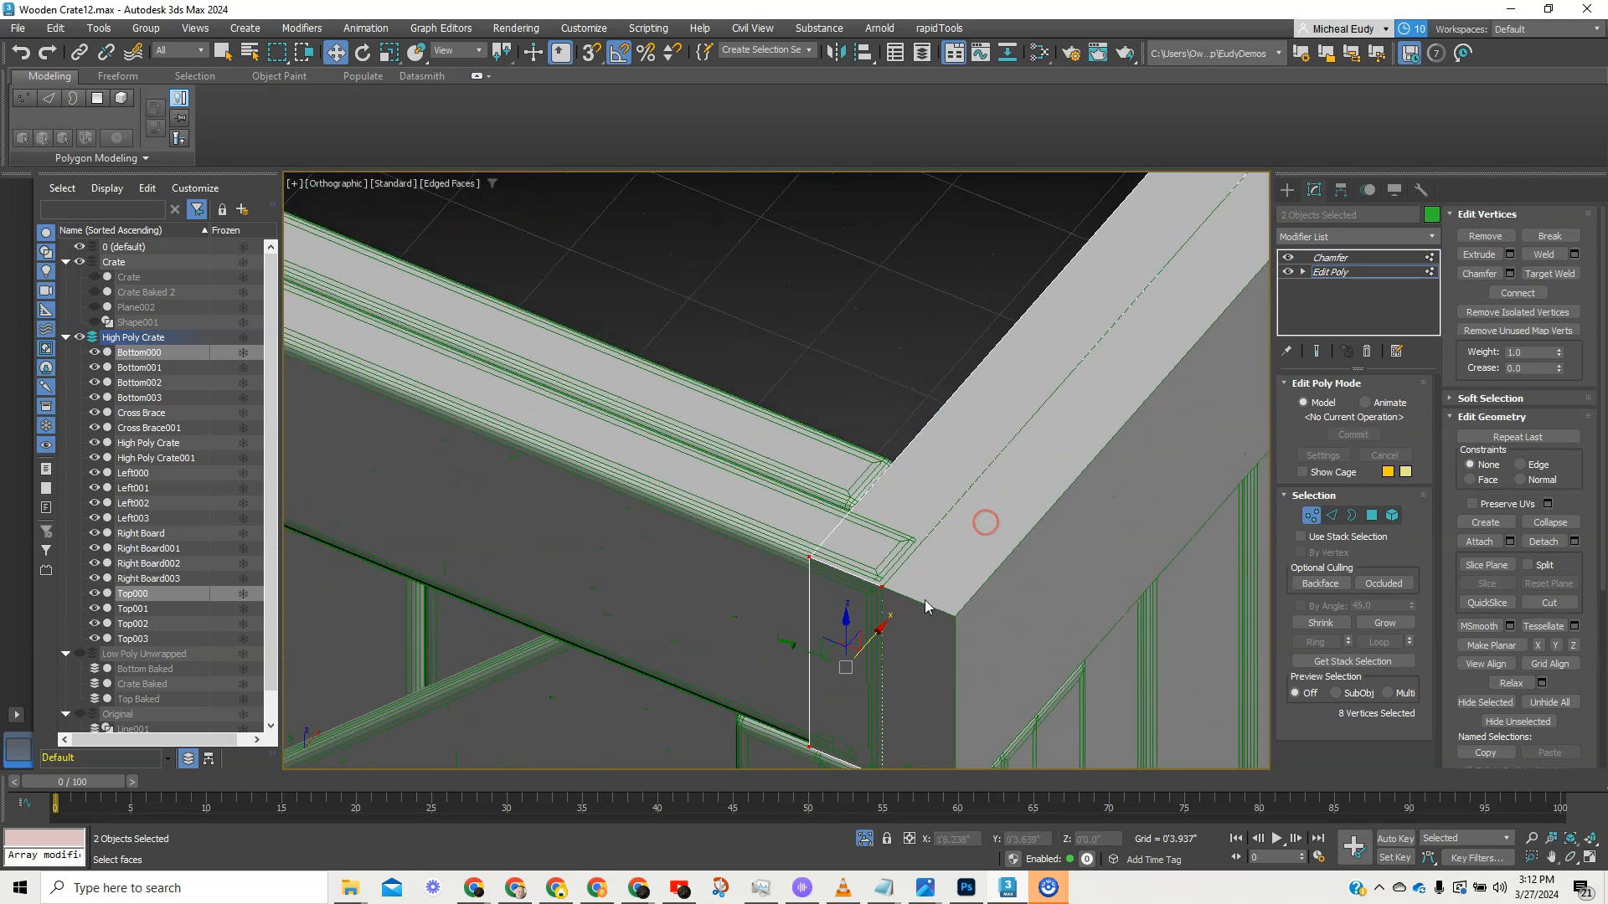
left_click_drag(880, 630, 919, 587)
key("t")
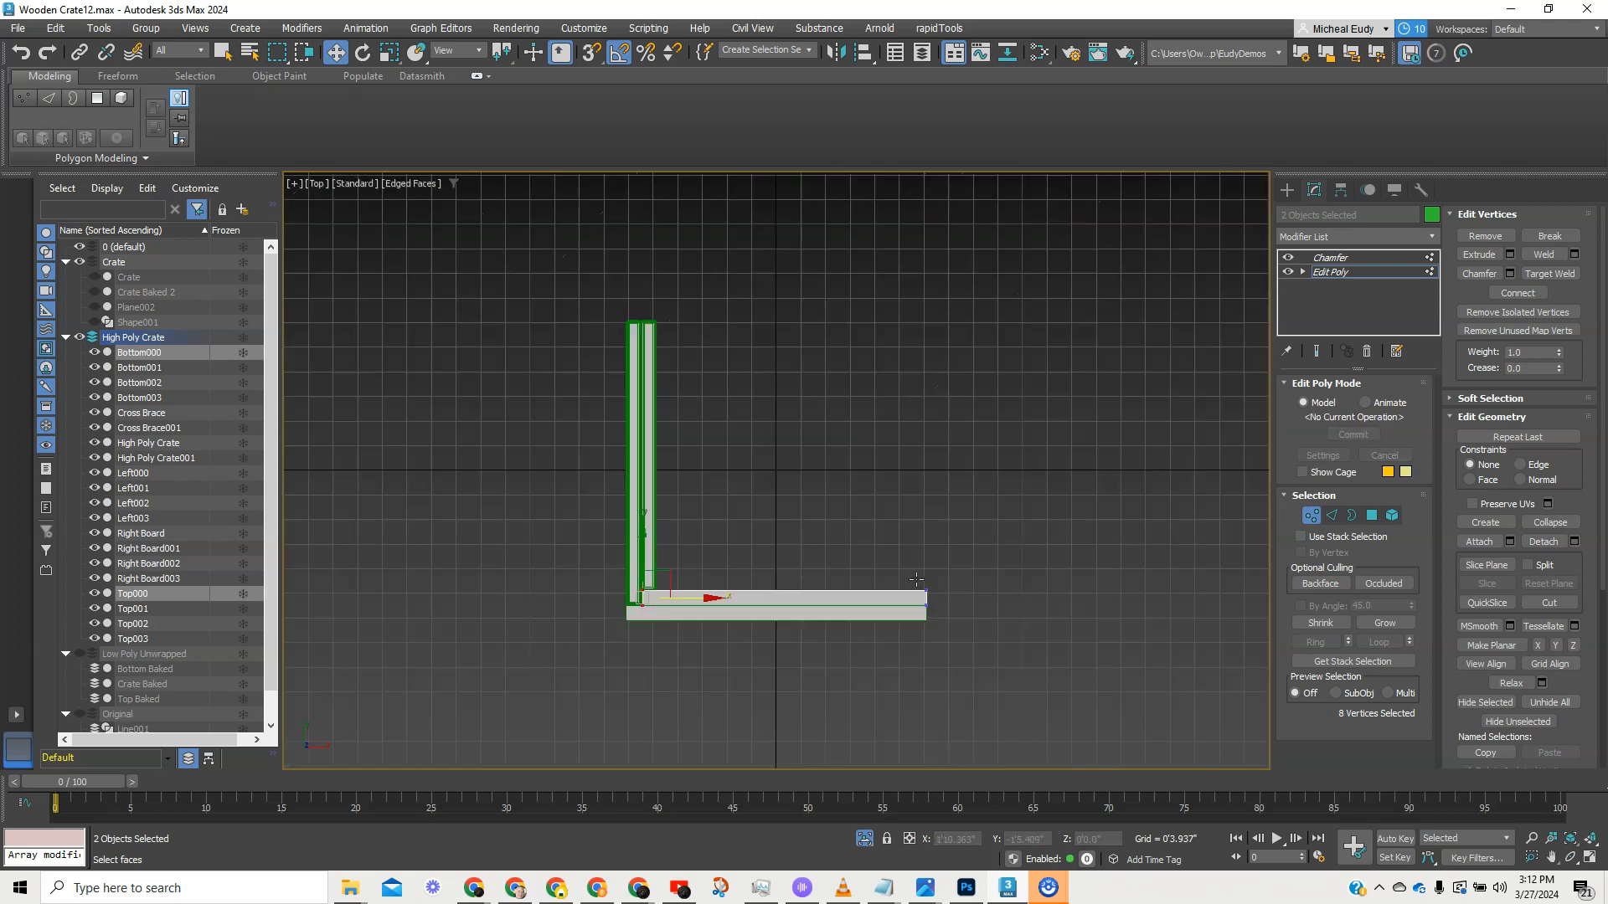
key("z")
scroll(844, 536, "down", 2)
middle_click_drag(845, 519, 871, 498)
left_click_drag(890, 493, 856, 494)
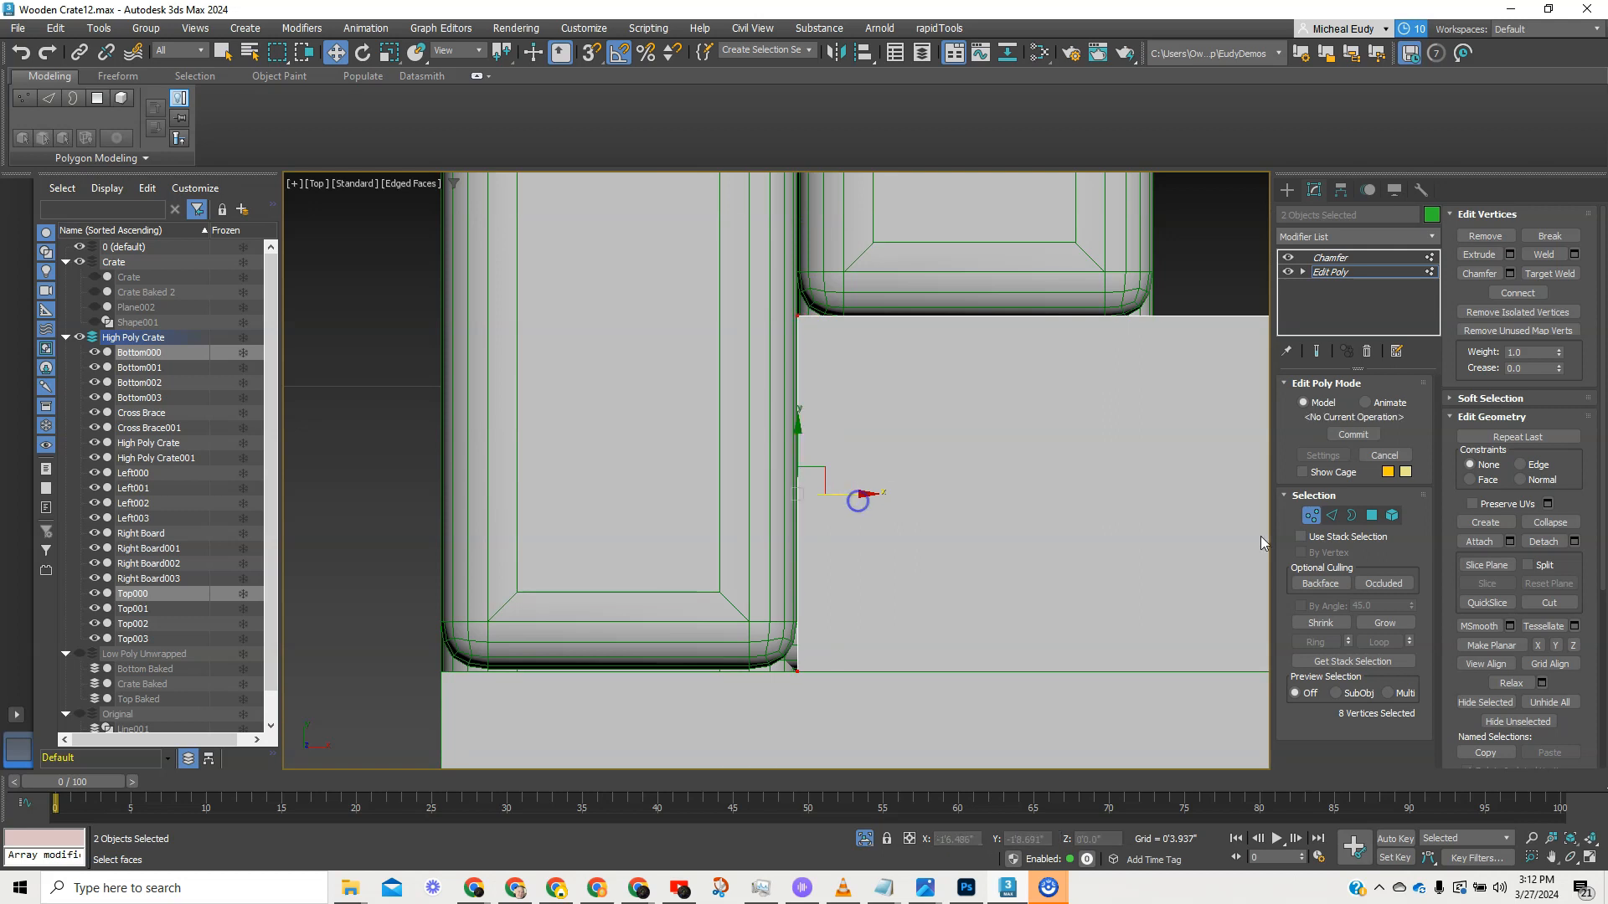
left_click(1310, 519)
left_click(1350, 259)
- Examine the finished corner between the two crate sides with edged faces turned off
scroll(1155, 544, "down", 3)
middle_click_drag(1109, 519, 872, 458)
scroll(1052, 488, "down", 4)
scroll(868, 408, "down", 2)
scroll(868, 407, "down", 1)
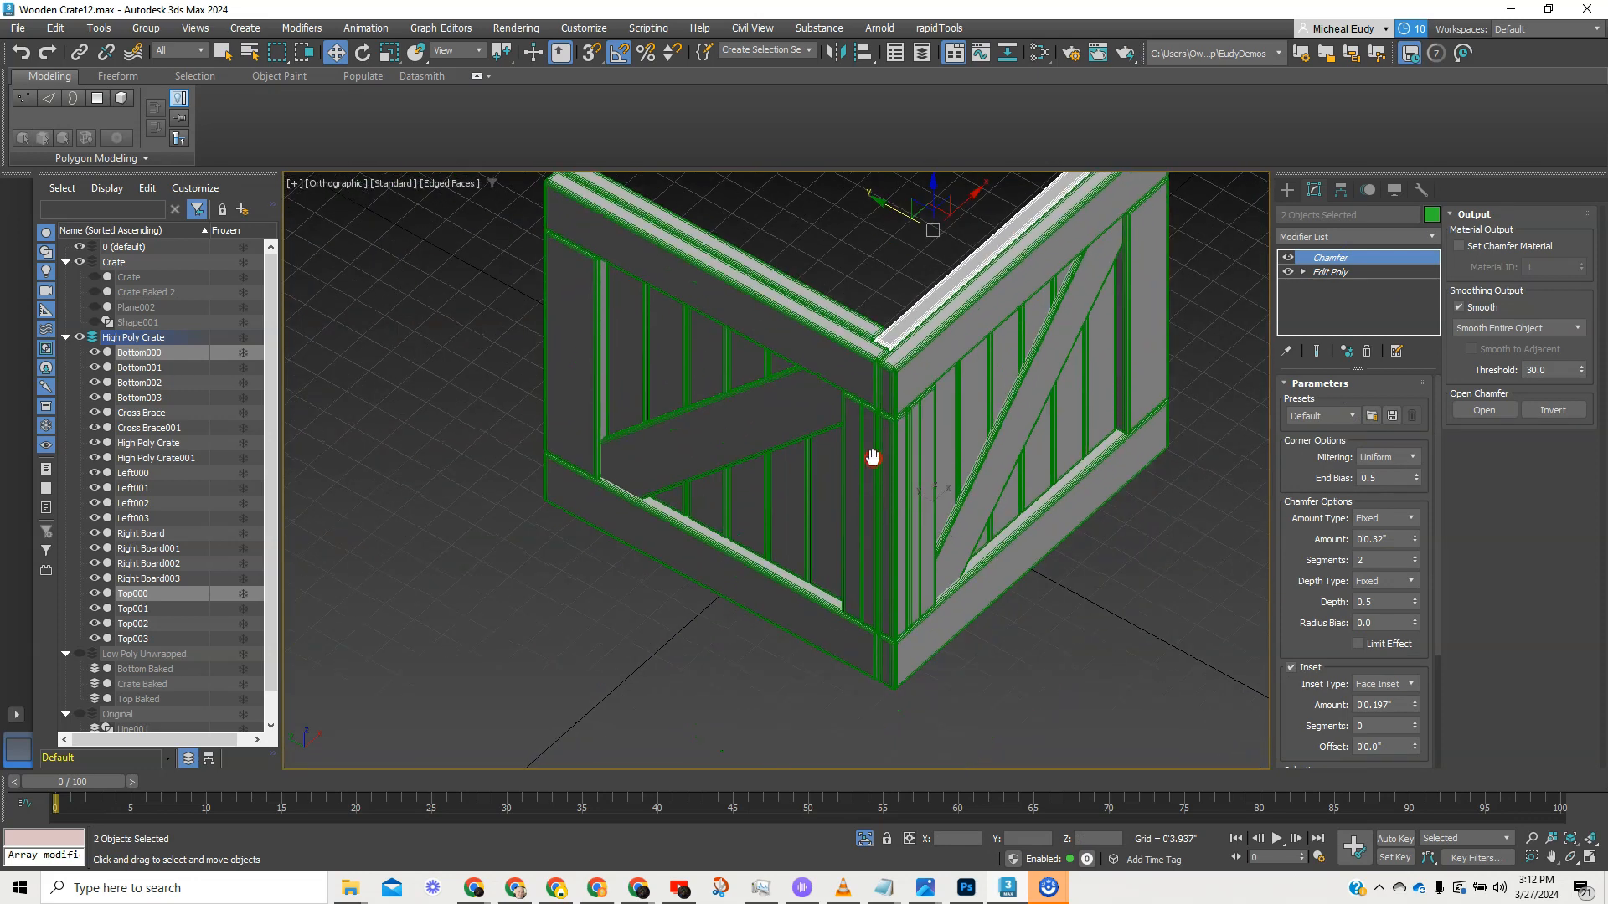
key("F4")
mouse_move(844, 530)
middle_mouse_down()
mouse_move(854, 595)
mouse_move(880, 545)
mouse_move(884, 570)
mouse_move(904, 556)
mouse_move(929, 362)
mouse_move(889, 576)
mouse_move(854, 557)
mouse_move(900, 546)
mouse_move(933, 416)
mouse_move(926, 495)
middle_mouse_up()
scroll(926, 486, "down", 3)
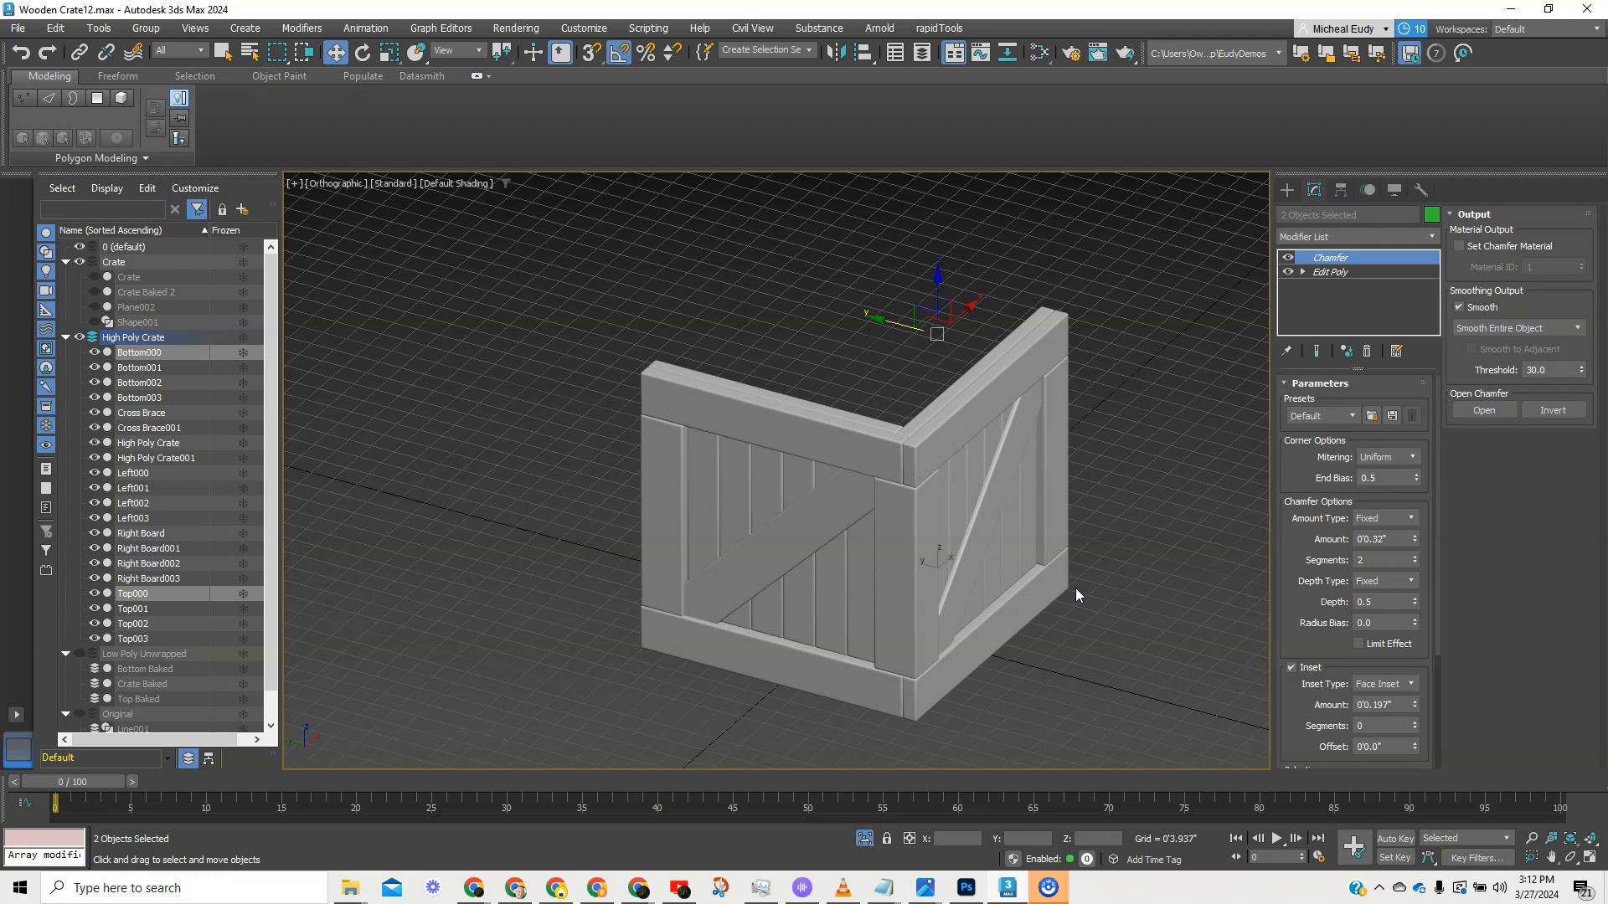
- Select all boards of both sides and rotate a copy 180 degrees about Z to form the two opposite crate sides
left_click_drag(1143, 740, 1152, 745)
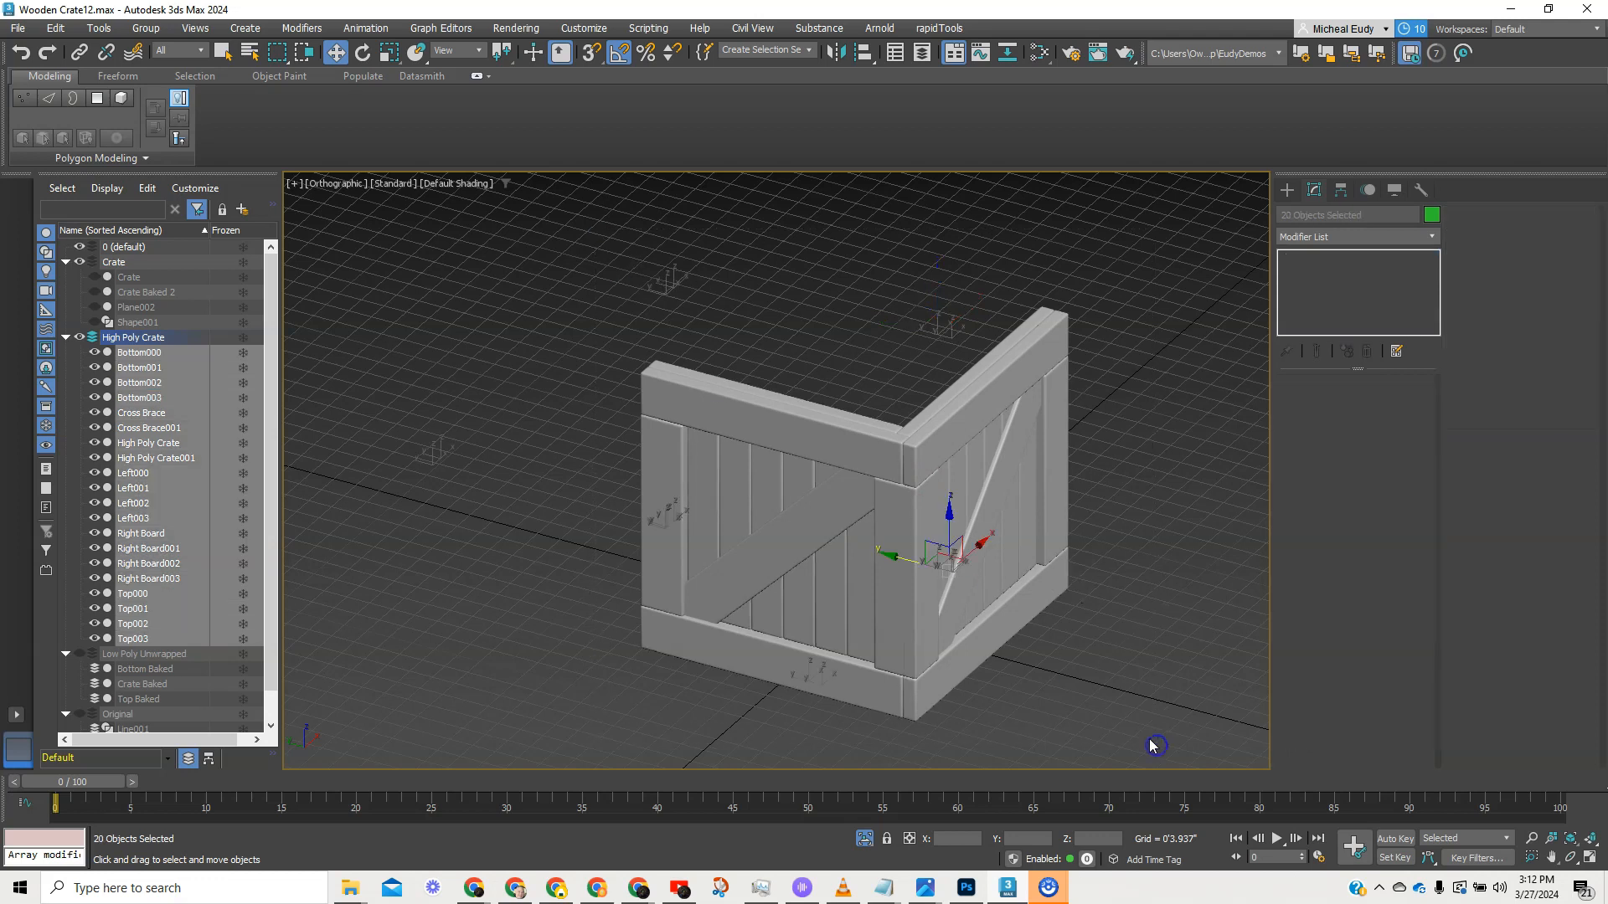
right_click(1139, 659)
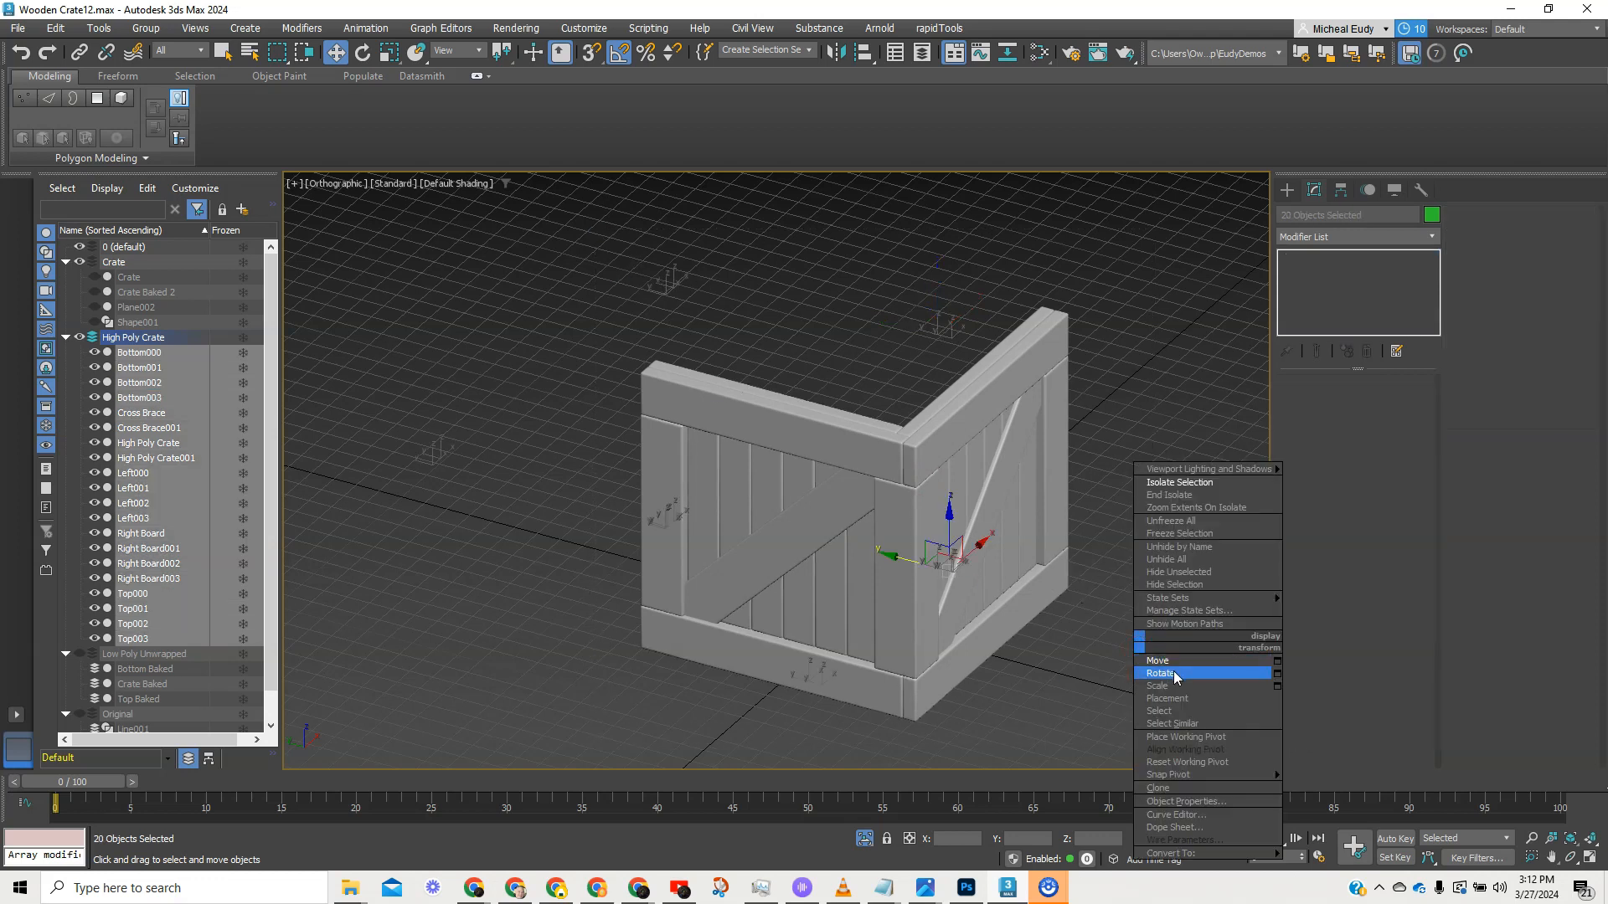
left_click(1161, 675)
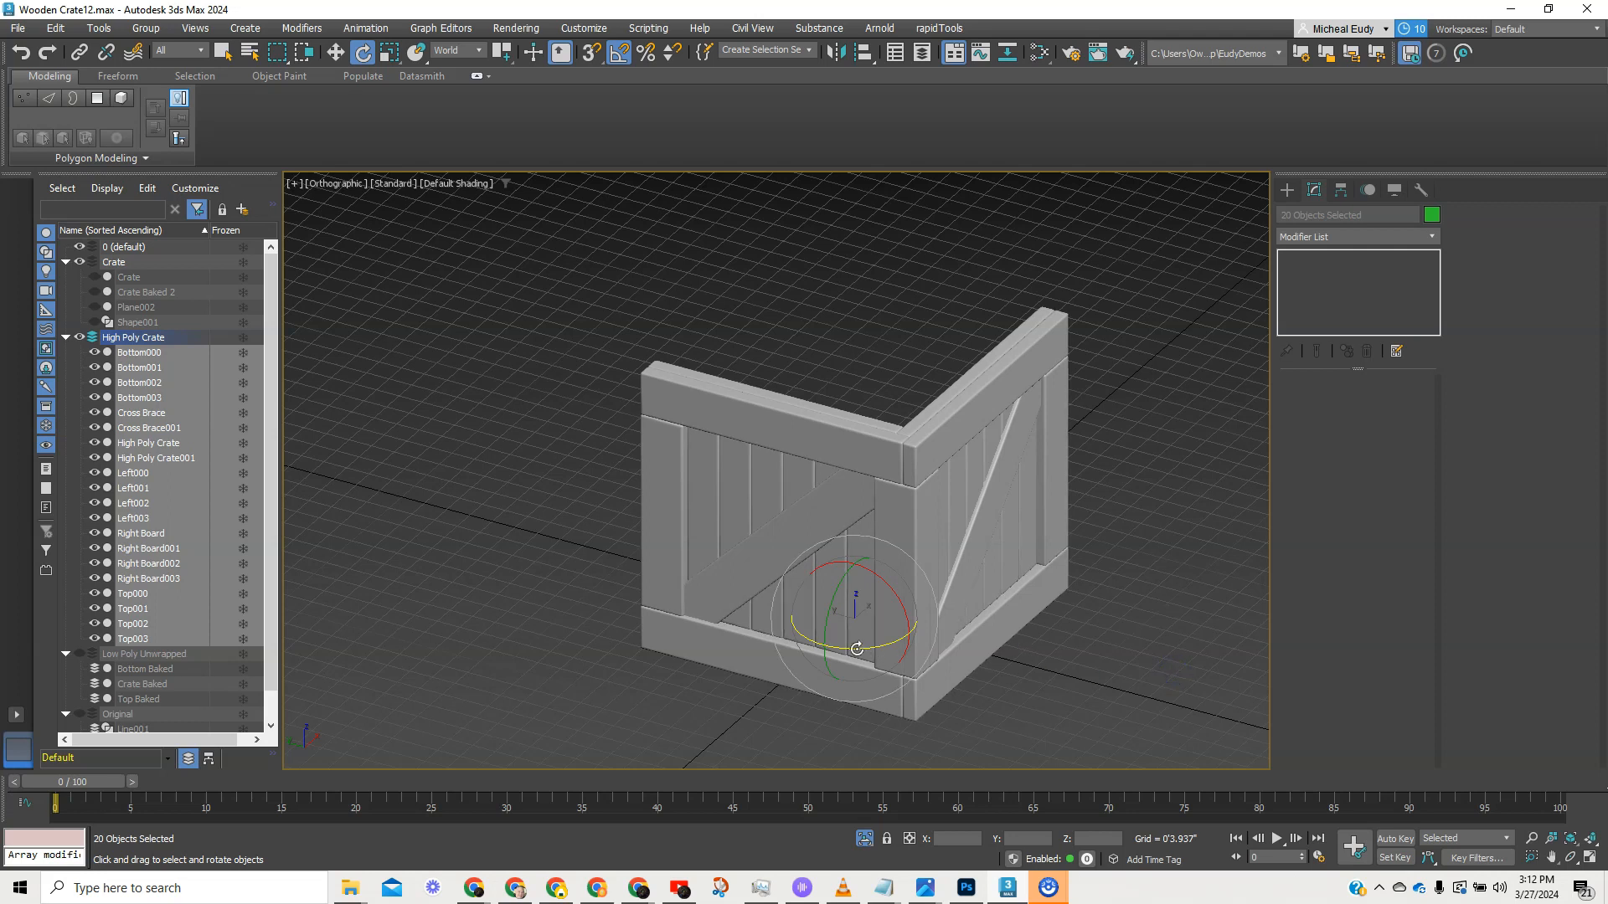
left_click_drag(856, 647, 705, 628, "shift")
left_click(802, 518)
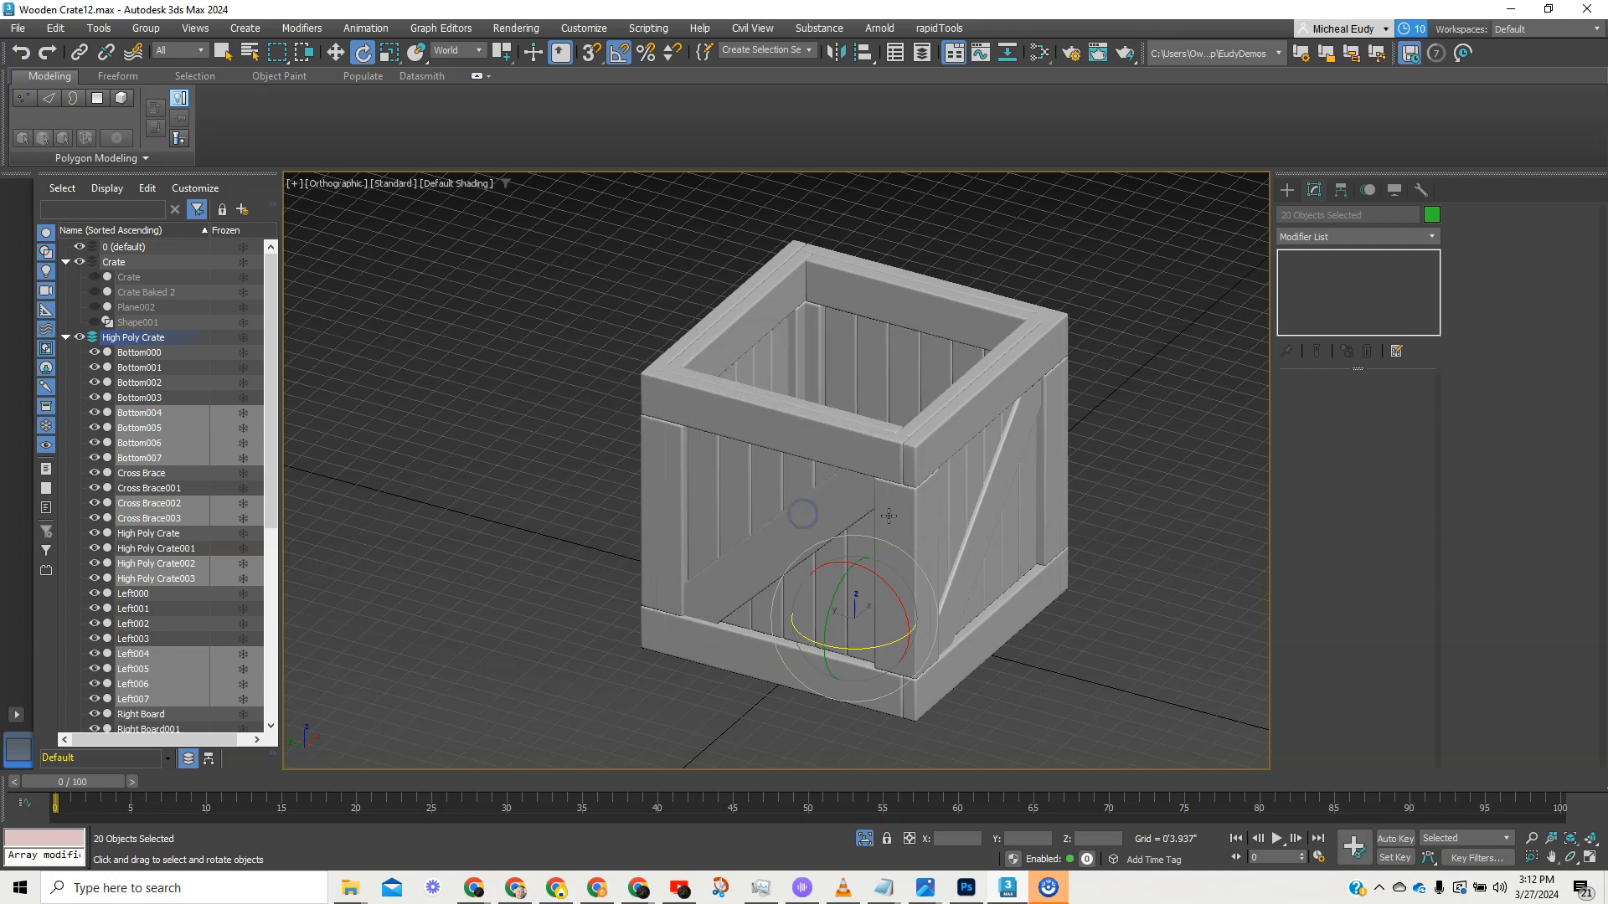
- Examine the four-sided crate's top rim and the corners where the copied sides meet the originals
scroll(838, 454, "up", 6)
middle_click_drag(838, 453, 862, 421)
middle_click_drag(709, 378, 645, 350)
scroll(645, 350, "down", 5)
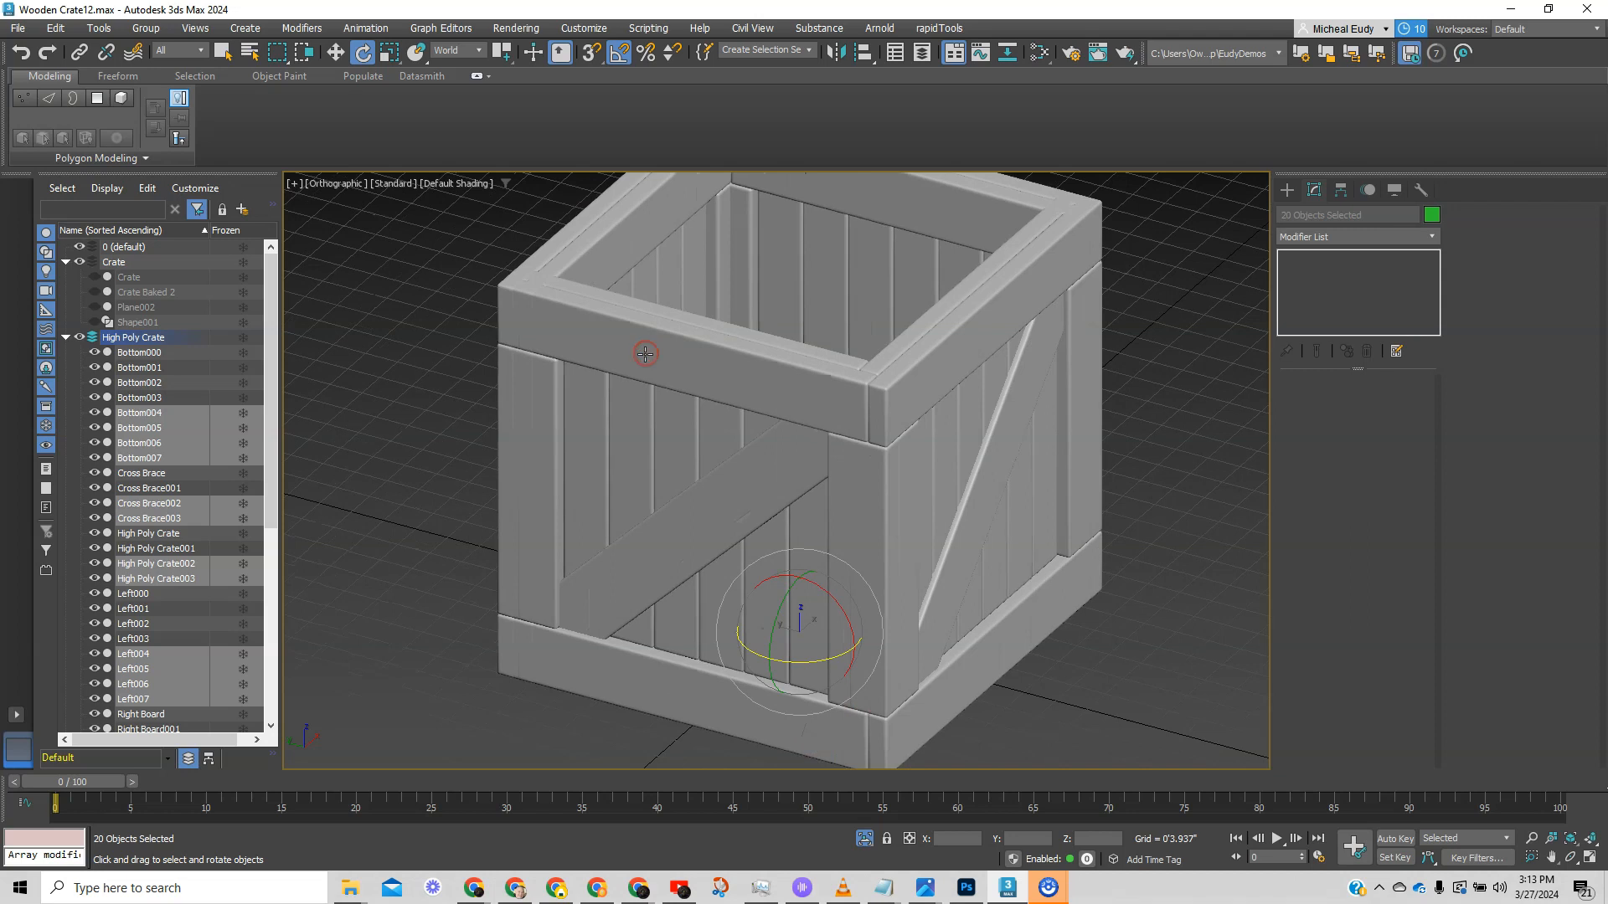
scroll(662, 452, "up", 2)
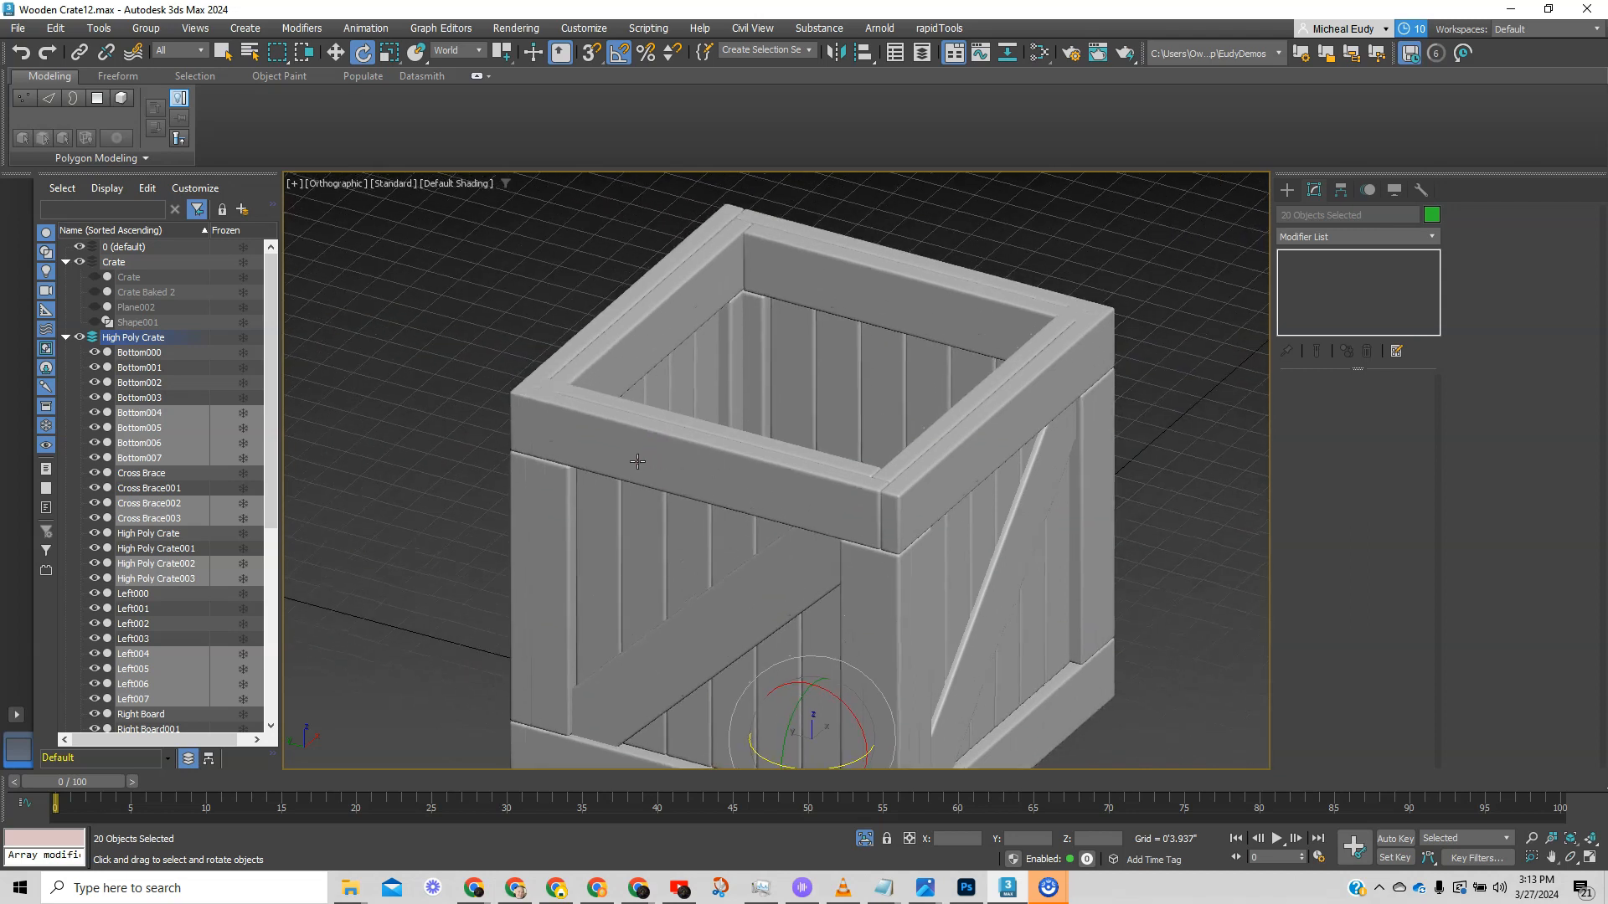
scroll(636, 461, "up", 4)
middle_click_drag(770, 450, 448, 443)
scroll(448, 443, "down", 2)
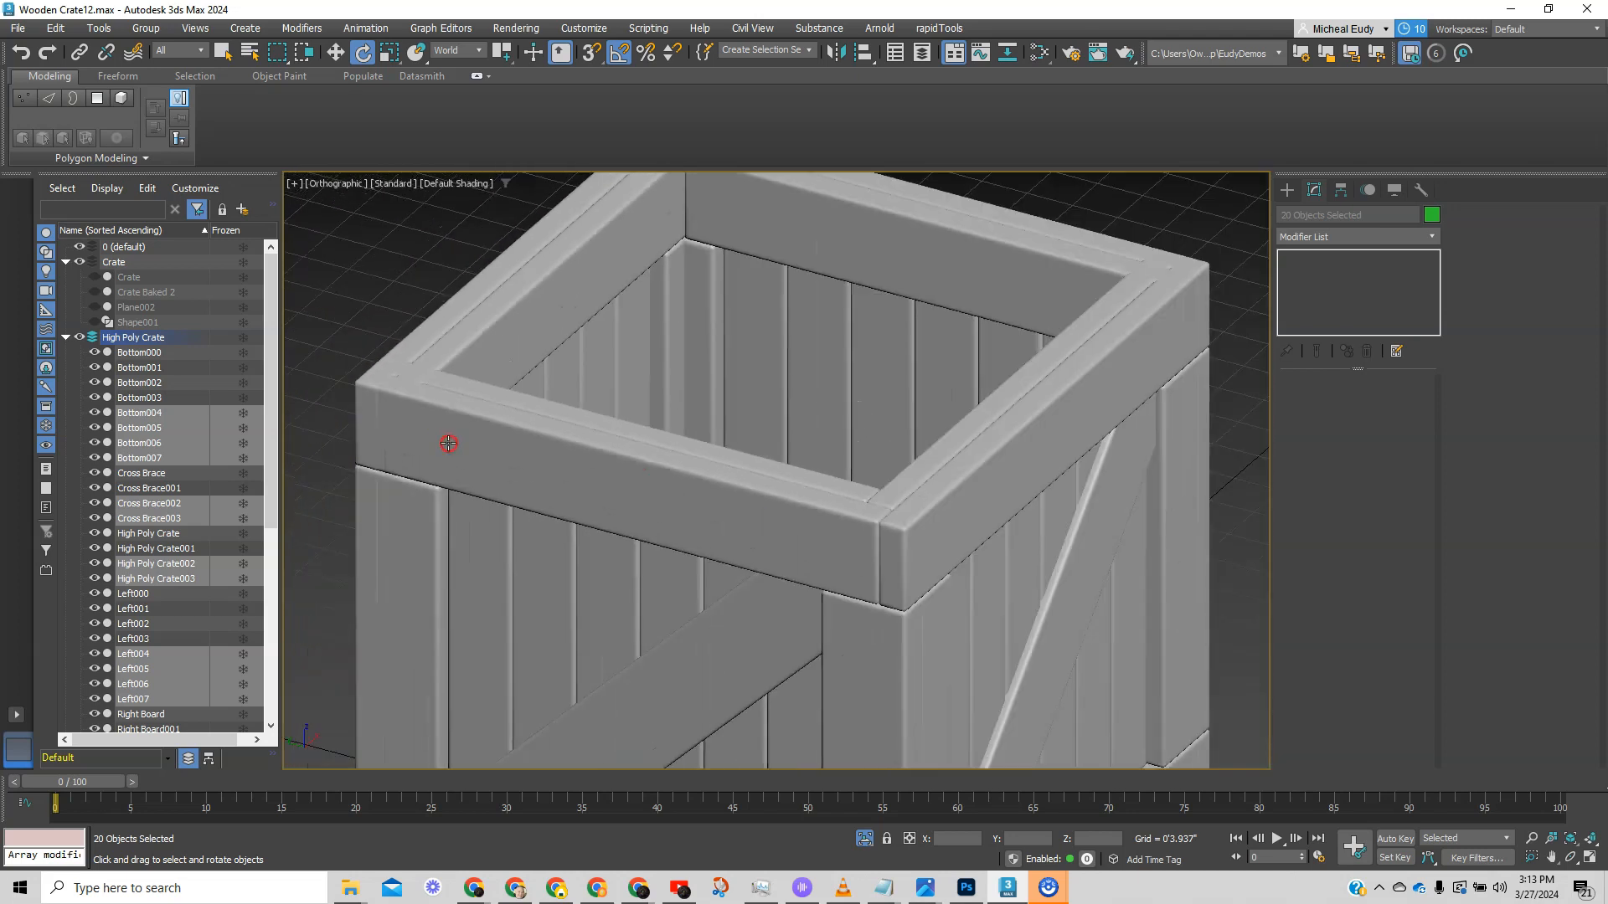
scroll(448, 443, "up", 4)
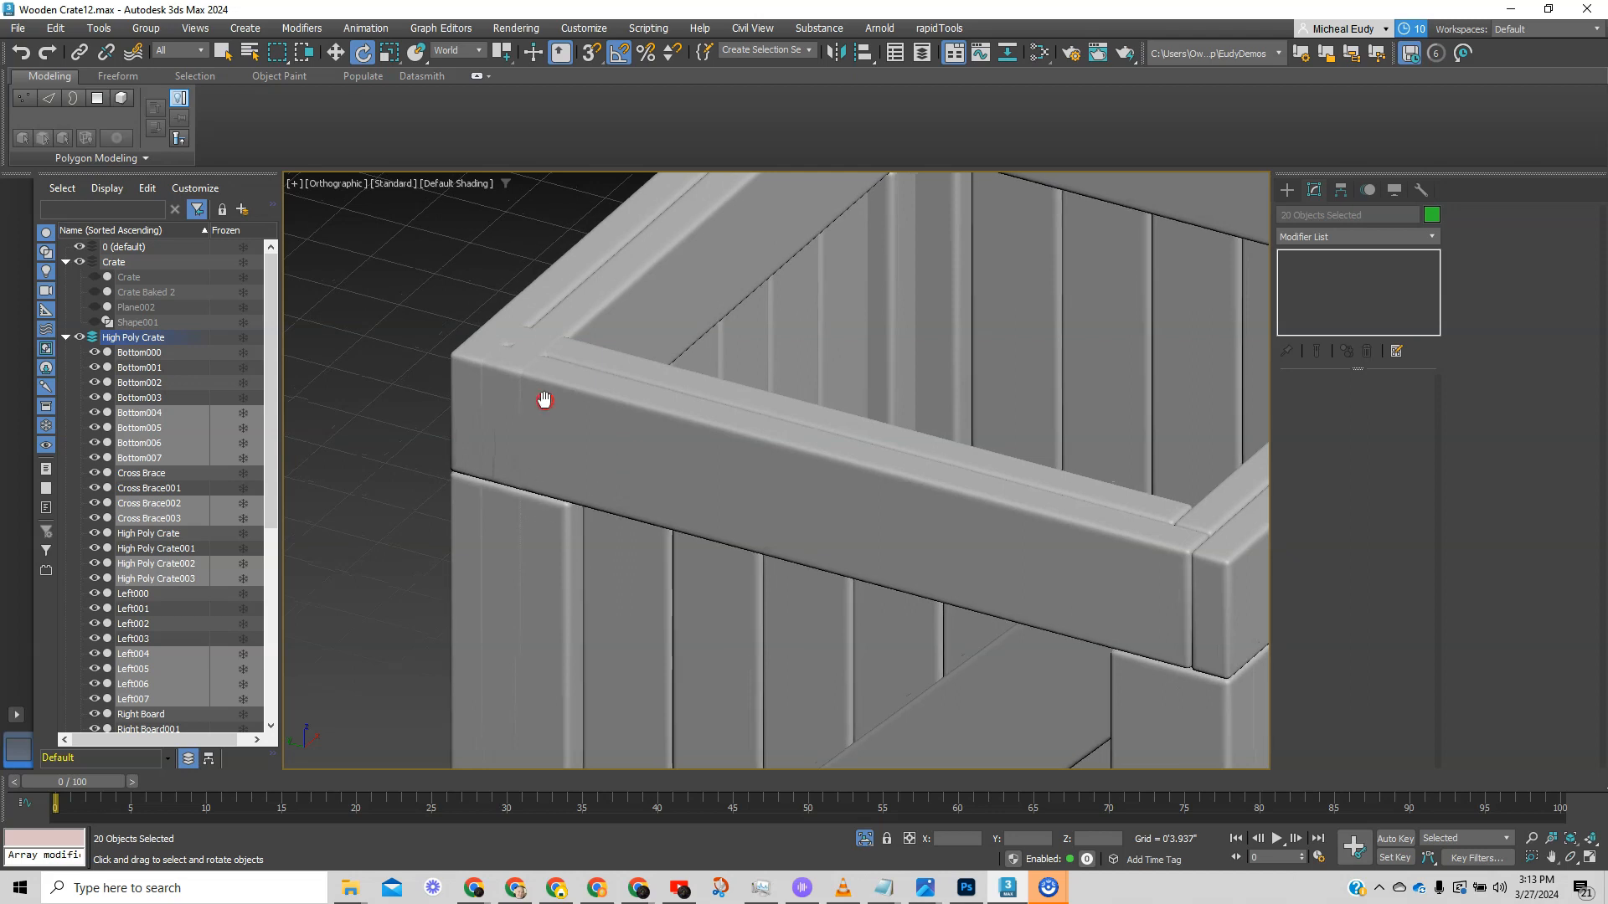
scroll(540, 397, "down", 2)
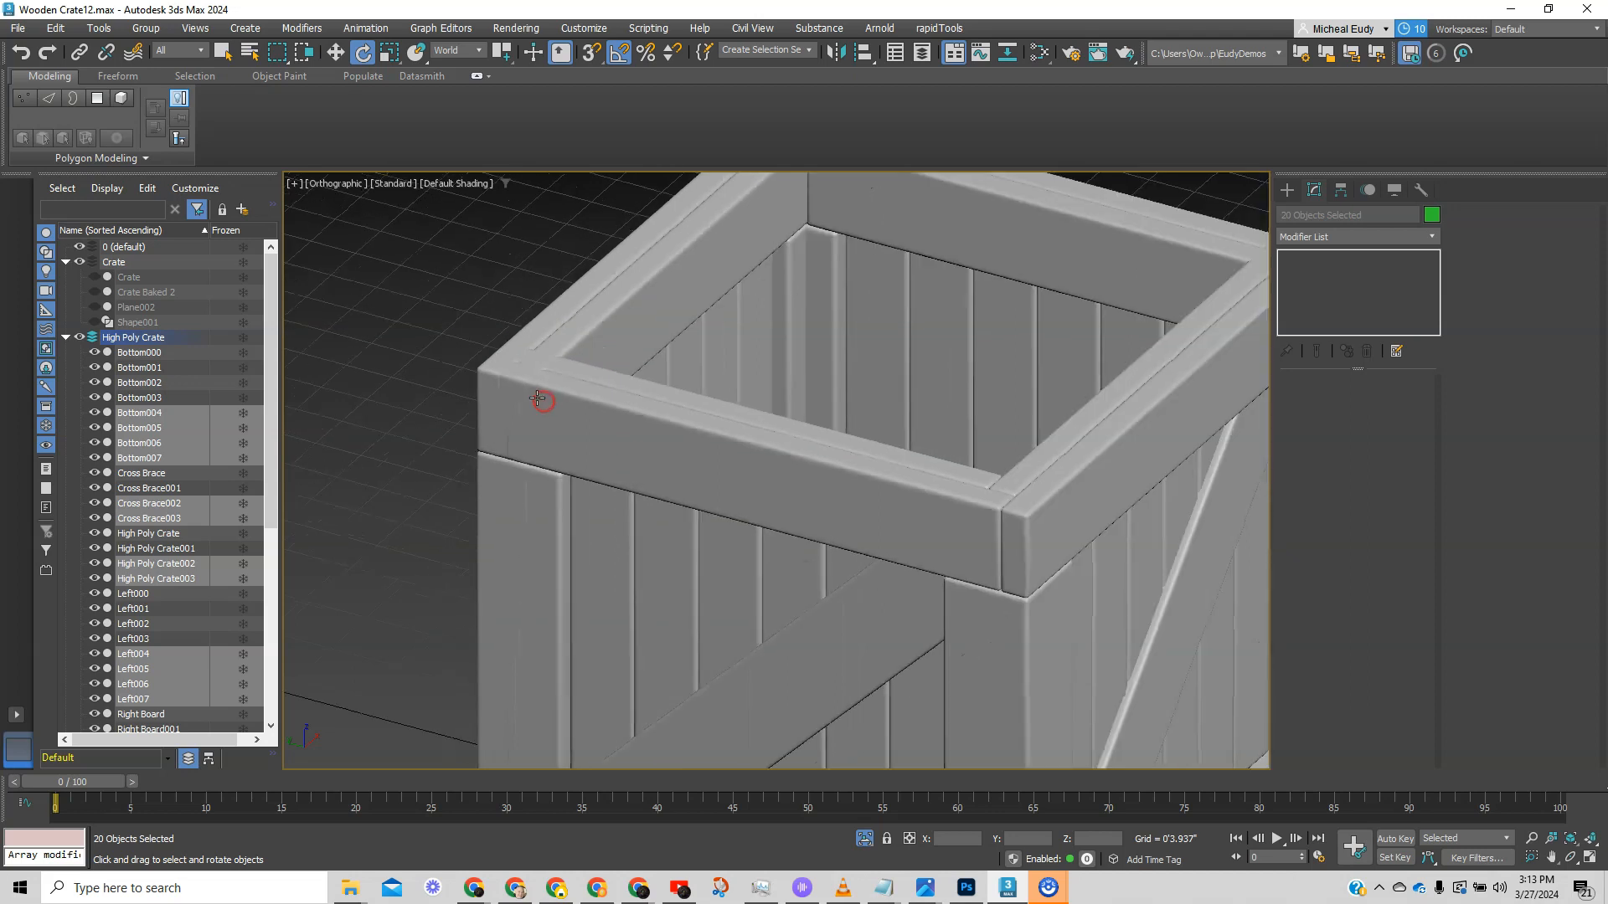
- With edged faces on, select the copied side's overlapping outer top and outer bottom boards, and select their eight corner-end vertices in Edit Poly
left_click(529, 326)
key("F4")
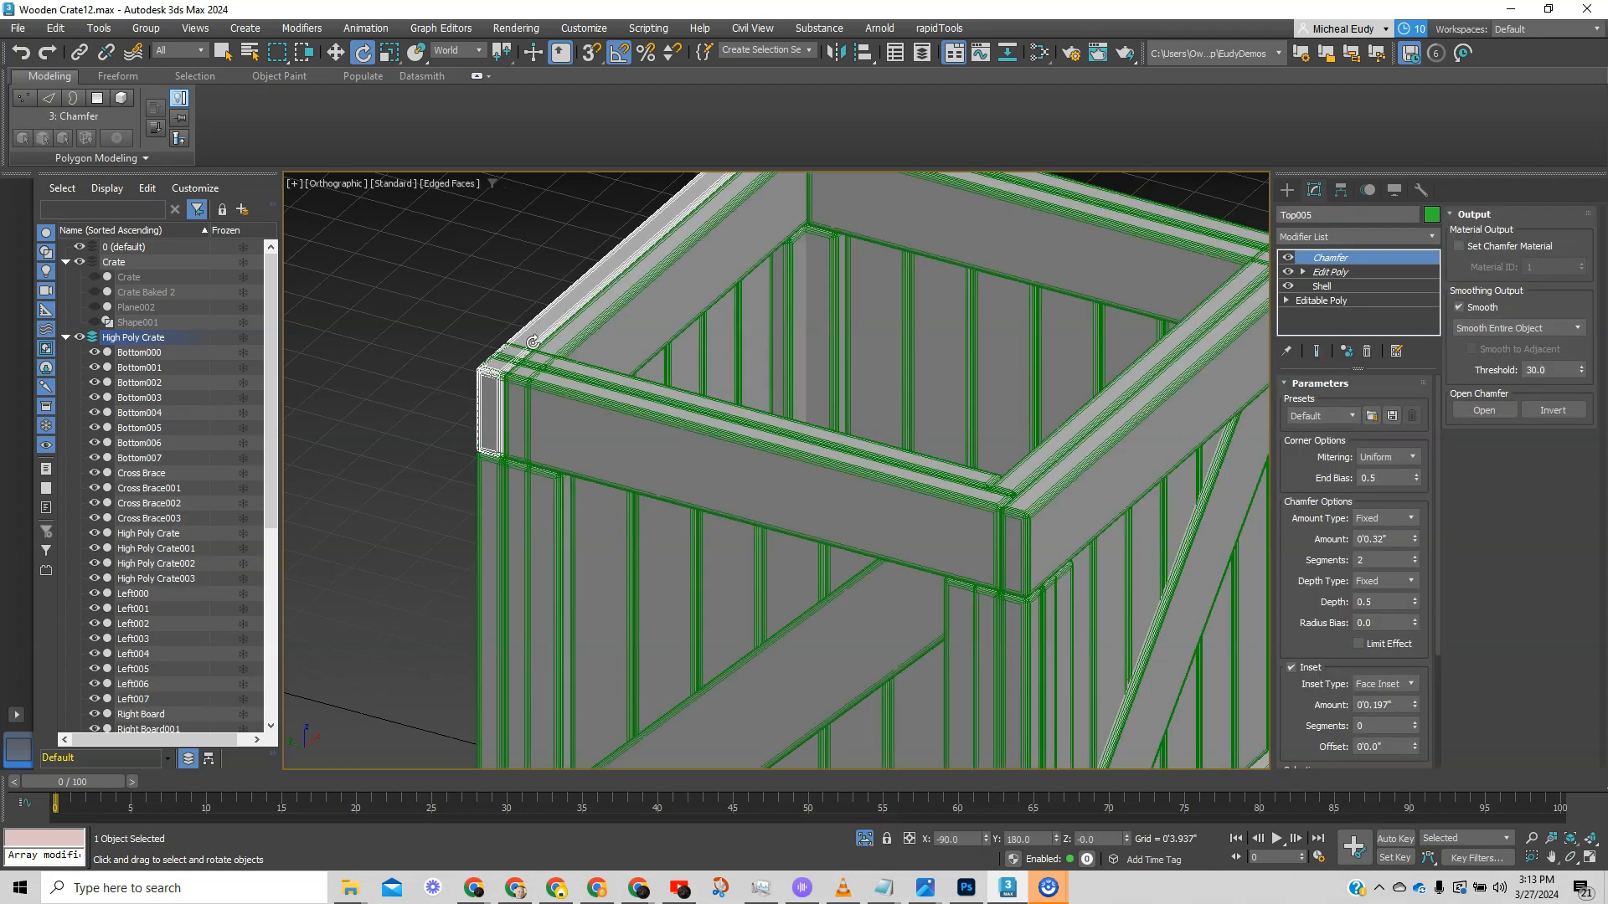
scroll(533, 343, "down", 3)
scroll(653, 527, "up", 4)
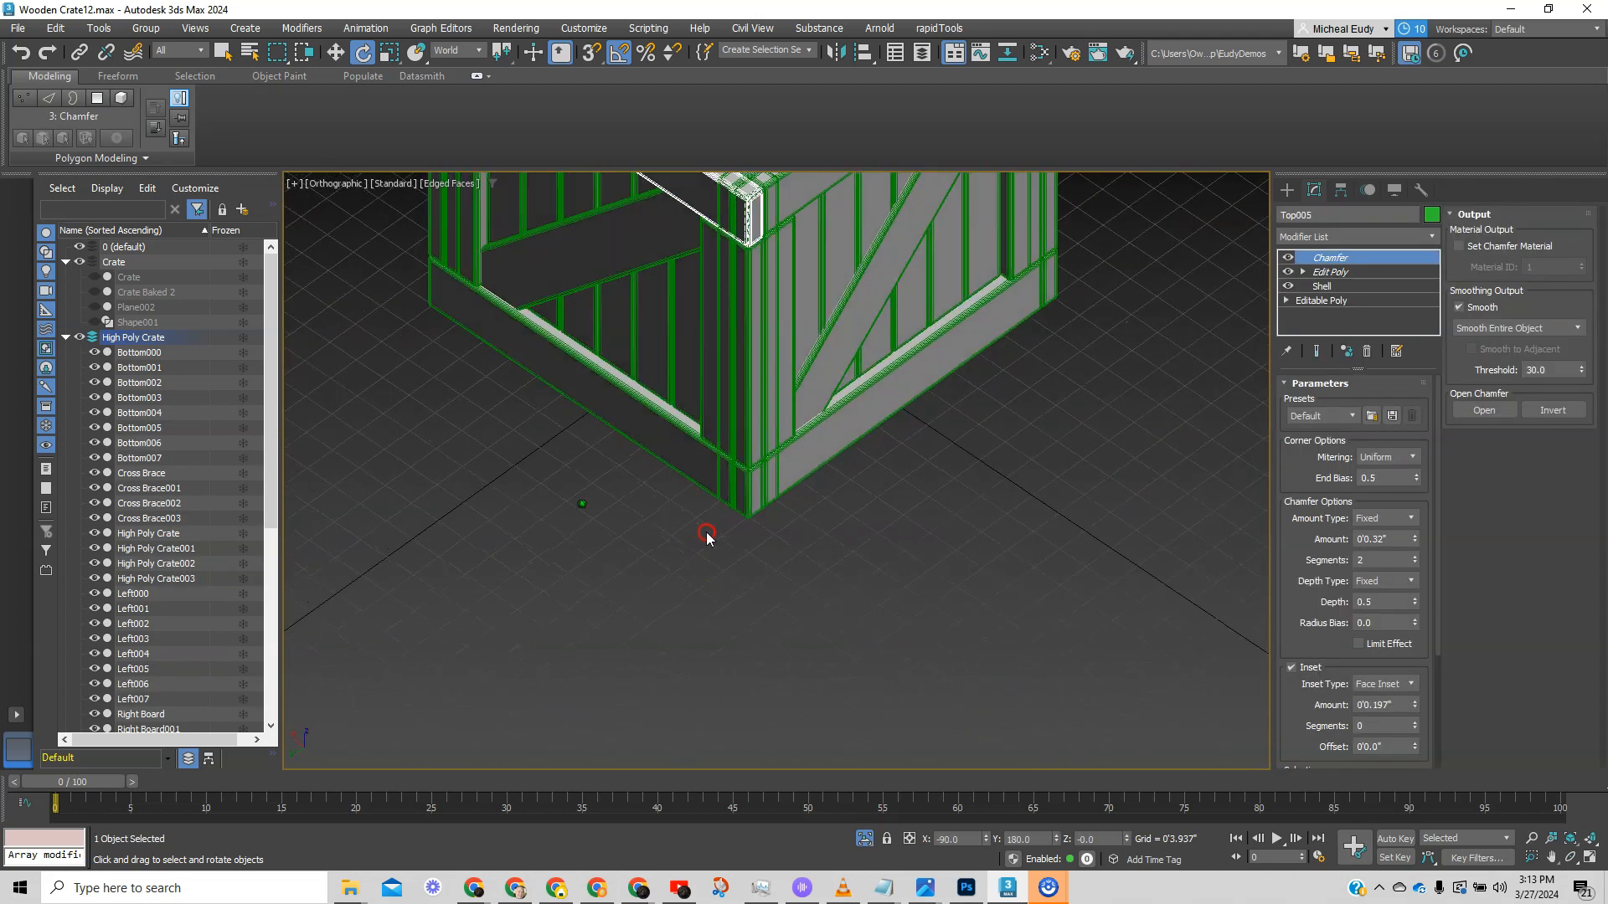
middle_click_drag(706, 537, 721, 514, "alt")
left_click(709, 469, "ctrl")
middle_click_drag(751, 325, 792, 514)
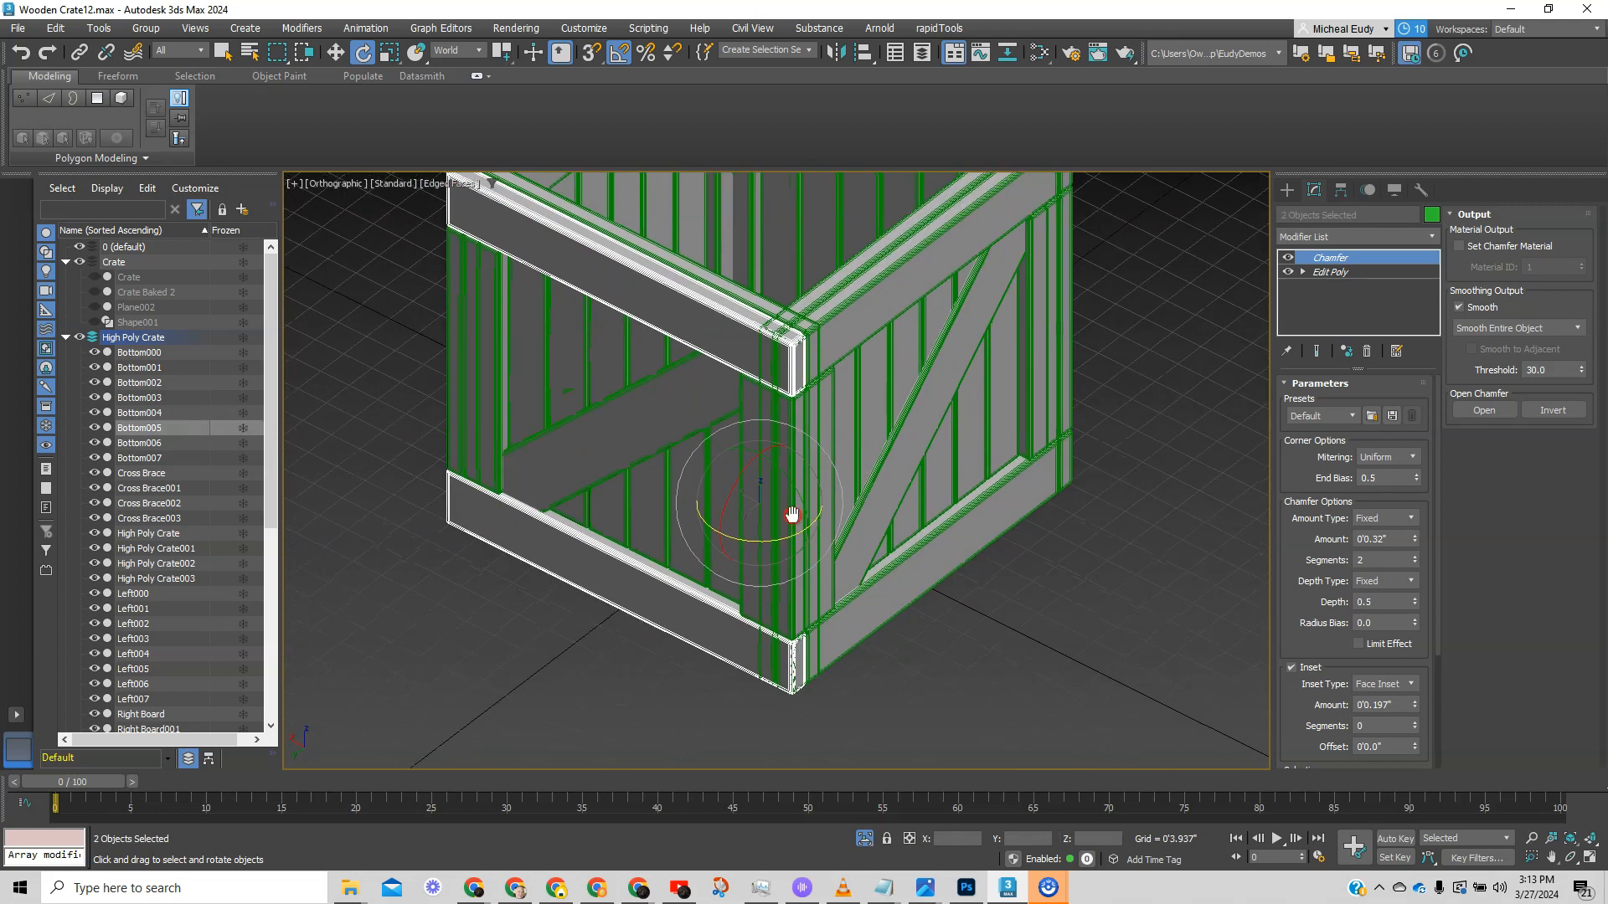
left_click(1332, 272)
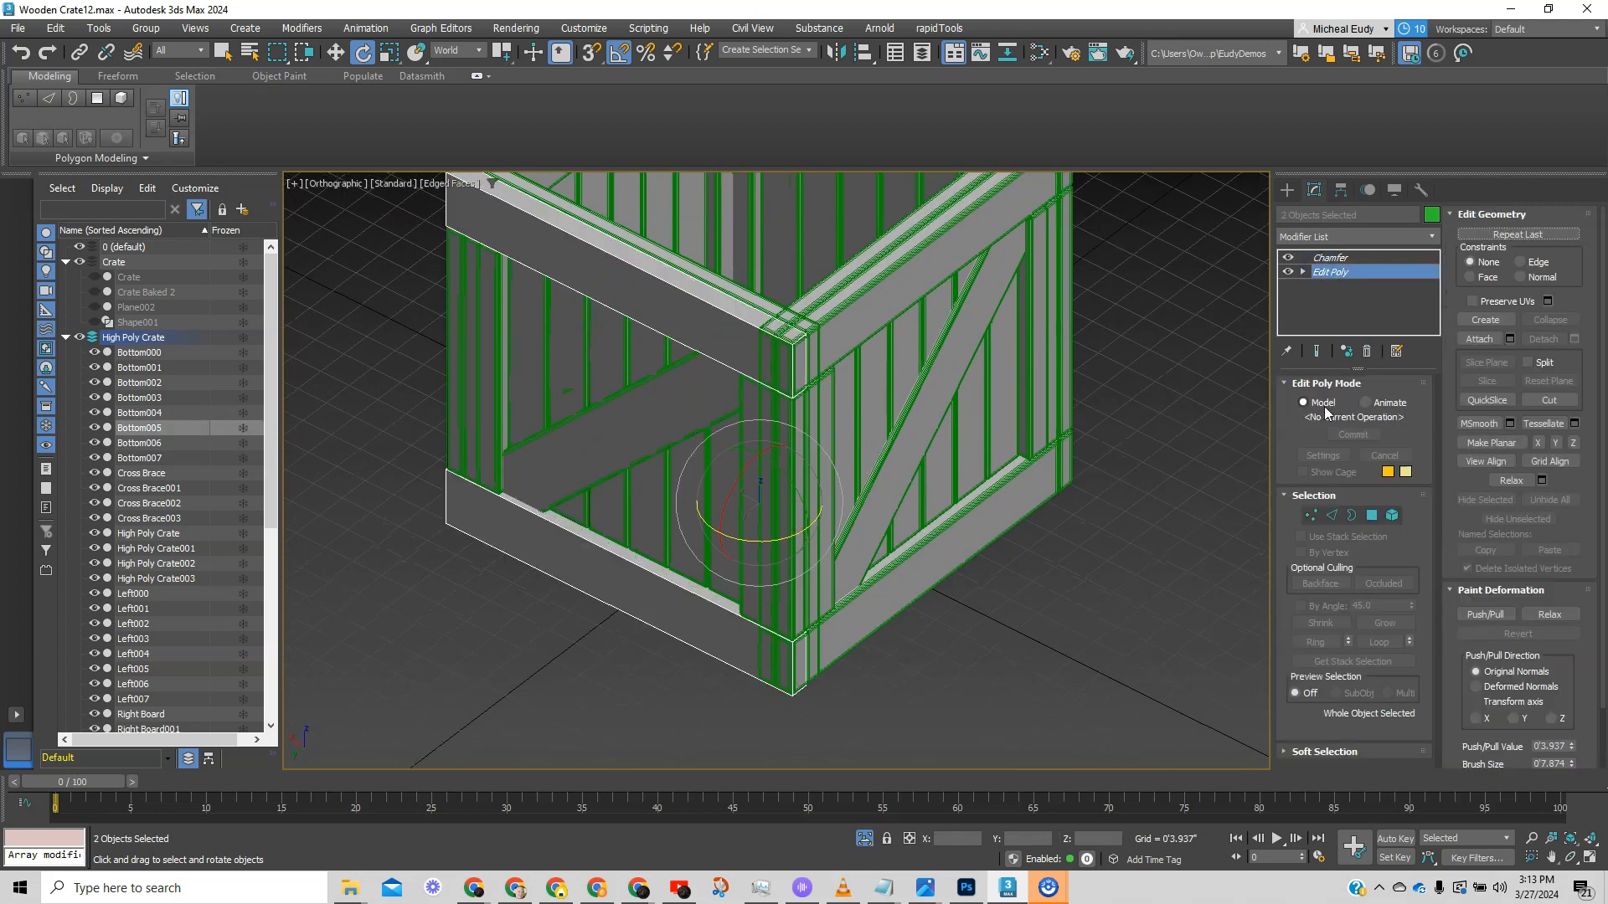
left_click(1311, 516)
left_click_drag(838, 709, 840, 711)
- Move the selected outer-board vertices about 2.44 inches along X, back to the edge of the adjoining side's outer board
scroll(762, 542, "up", 3)
right_click(758, 534)
left_click(772, 551)
left_click_drag(762, 691, 744, 674)
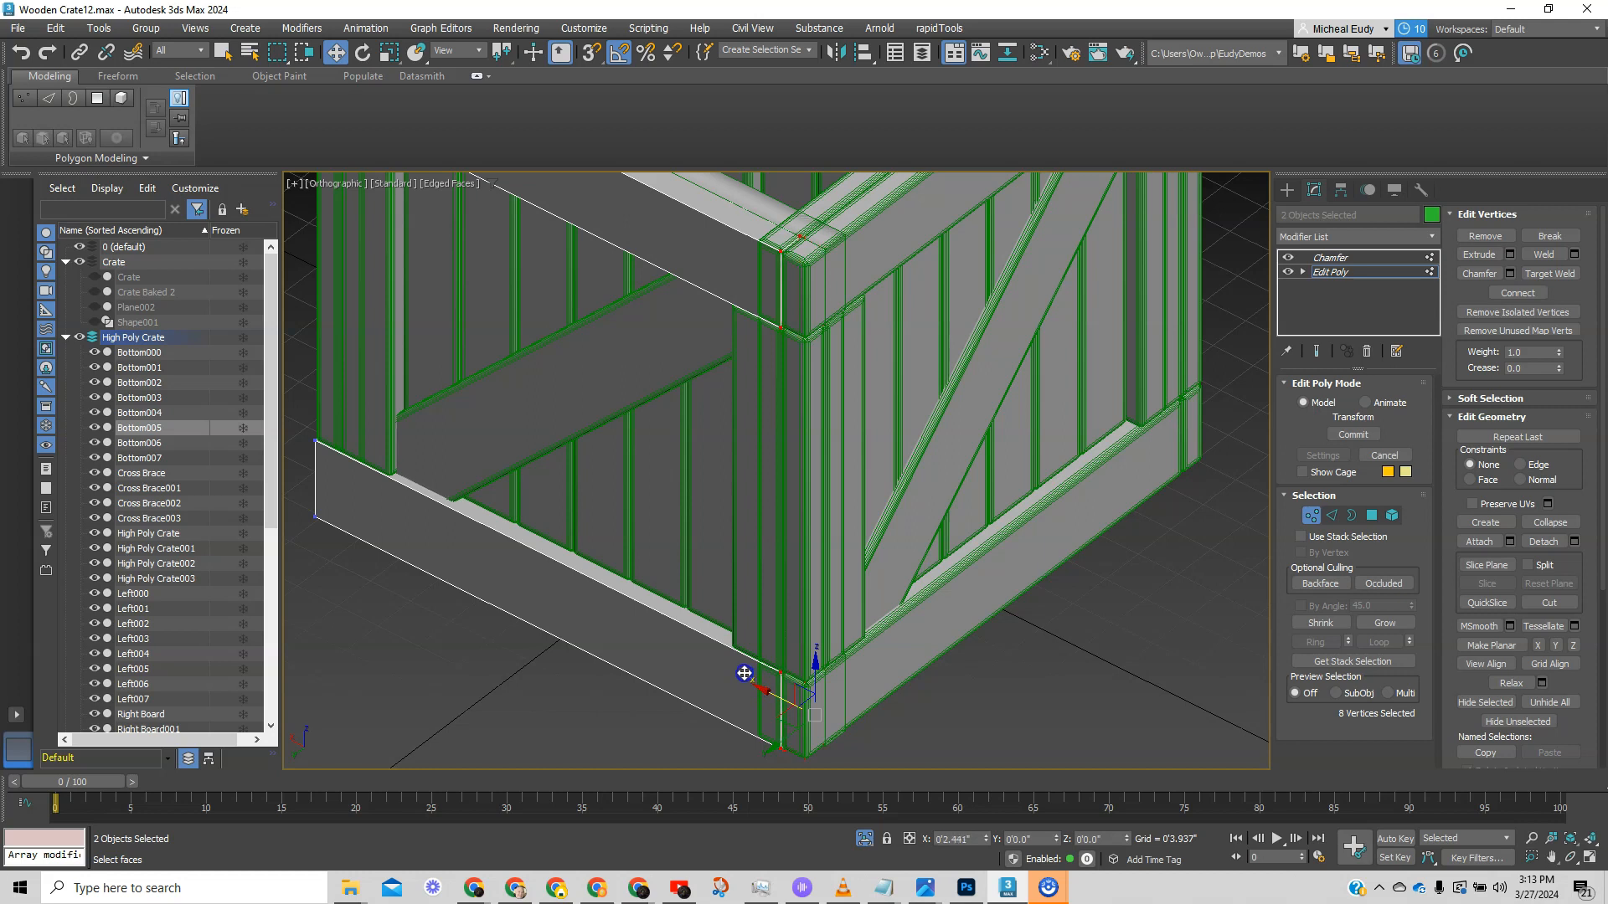
scroll(780, 241, "up", 3)
scroll(821, 353, "up", 3)
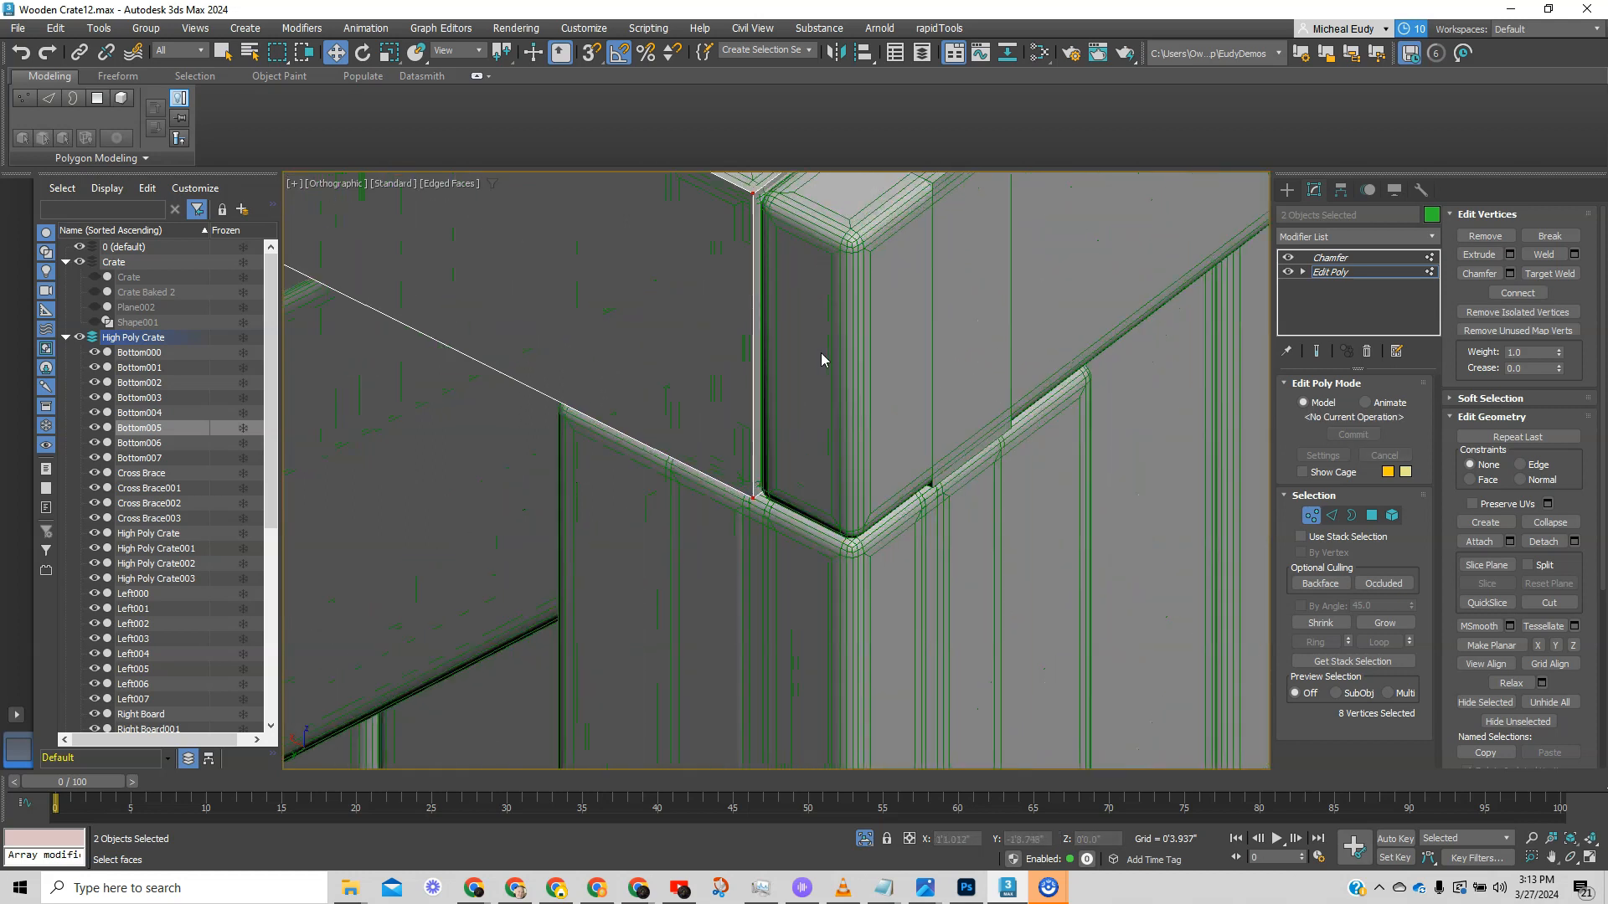
middle_click_drag(821, 354, 681, 758)
scroll(857, 450, "down", 6)
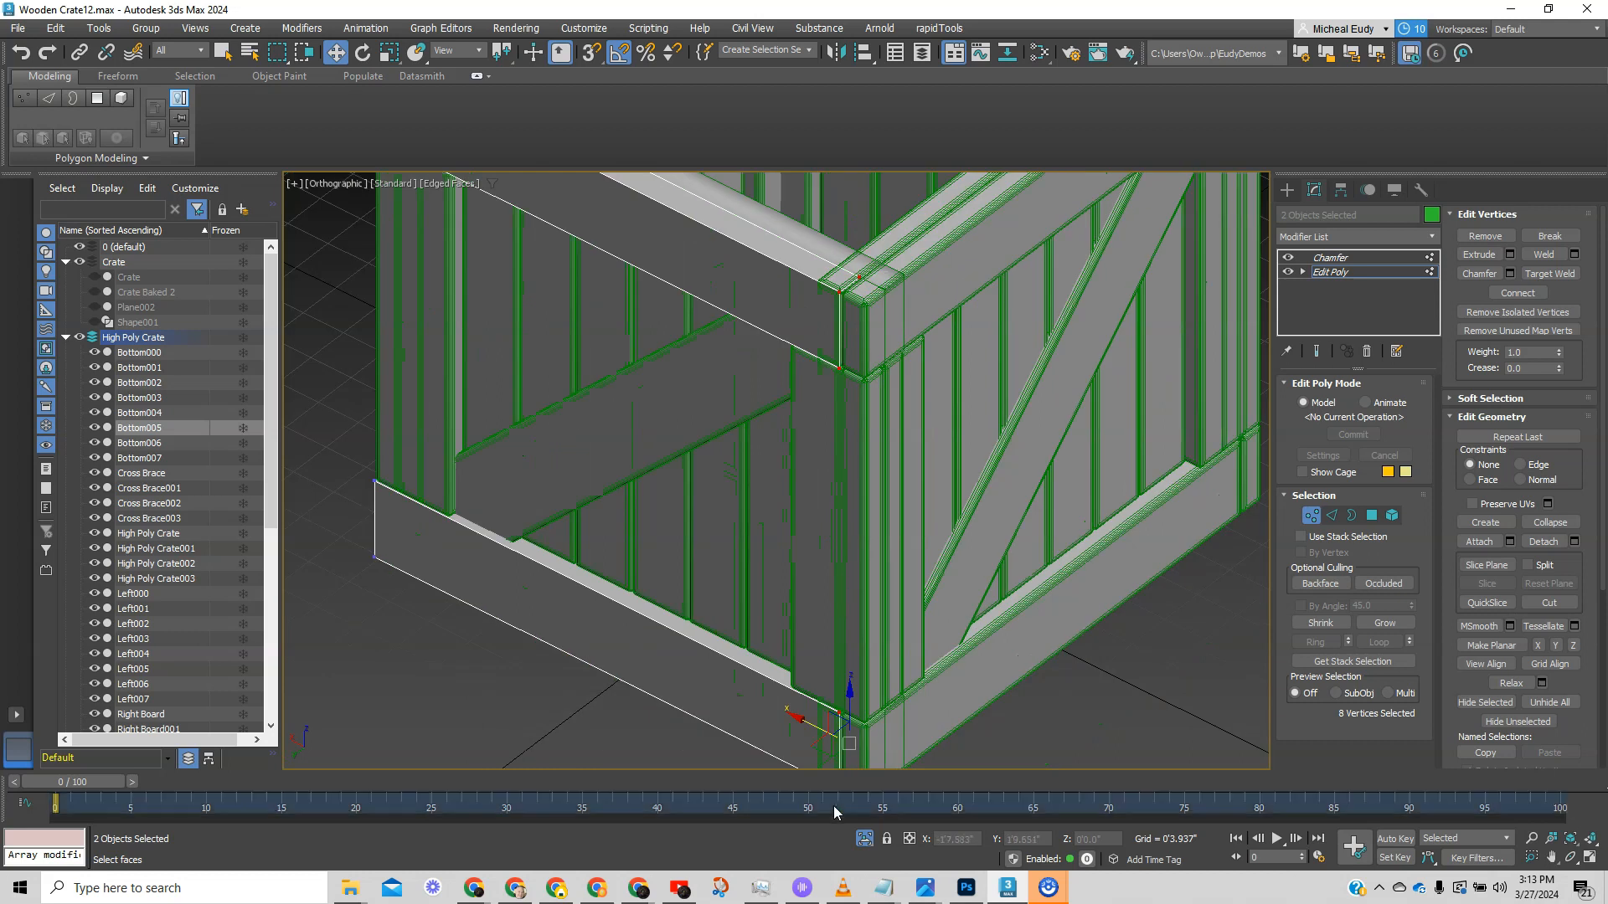
- Fine-adjust the outer-board vertices along X against the adjoining board at the bottom corner, and return to the Chamfer level
scroll(846, 678, "up", 5)
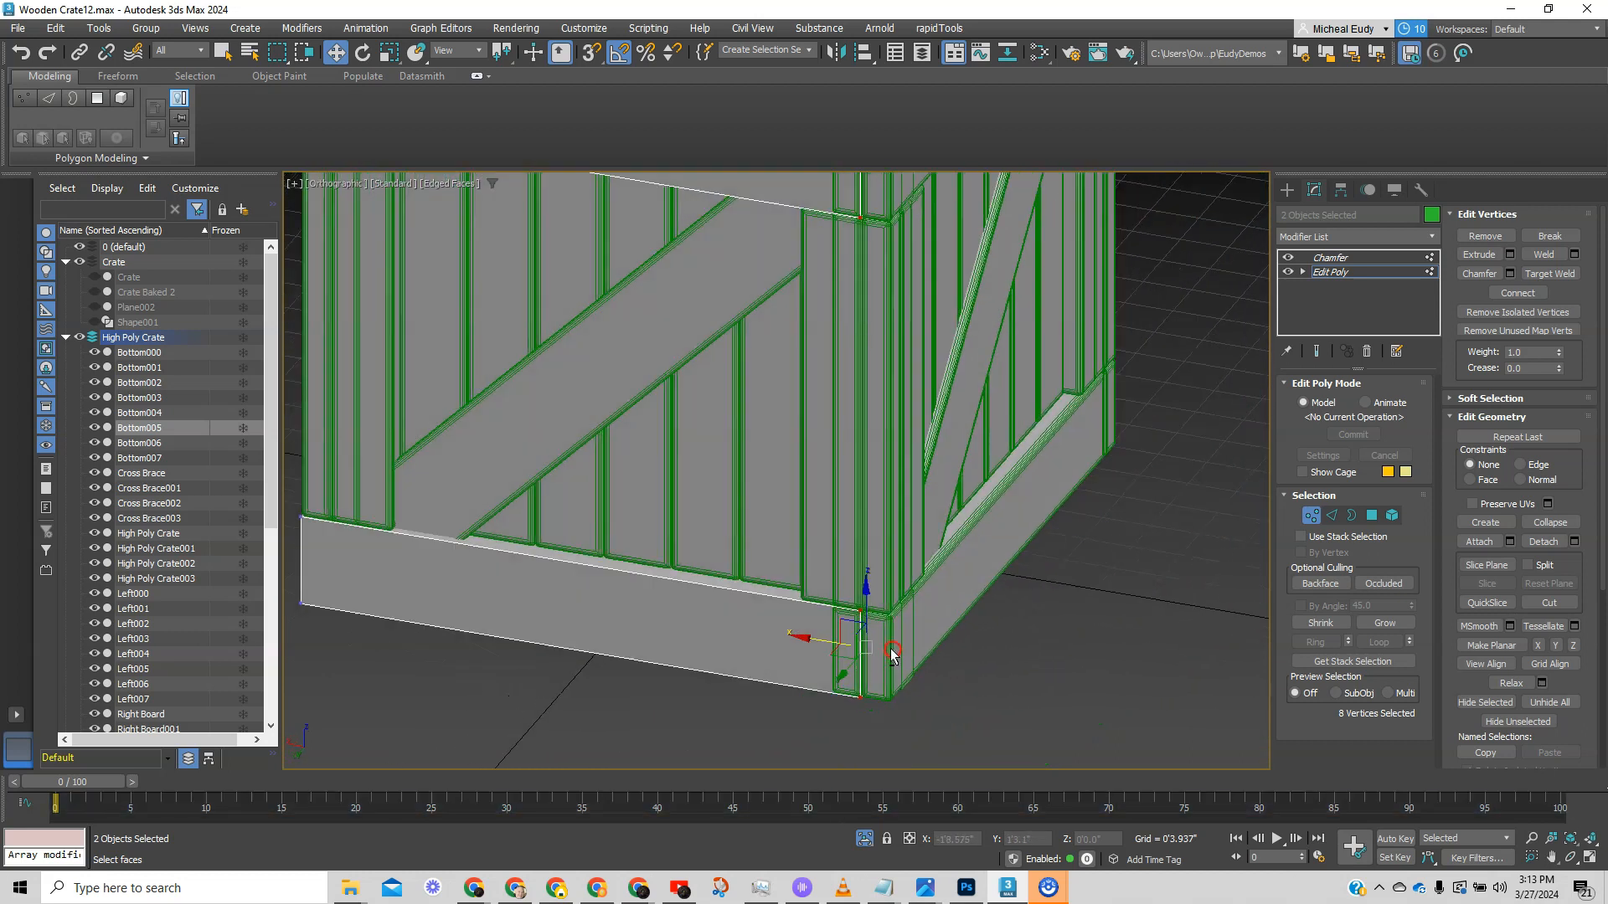
middle_click_drag(866, 639, 902, 620, "alt")
left_click_drag(734, 634, 736, 634)
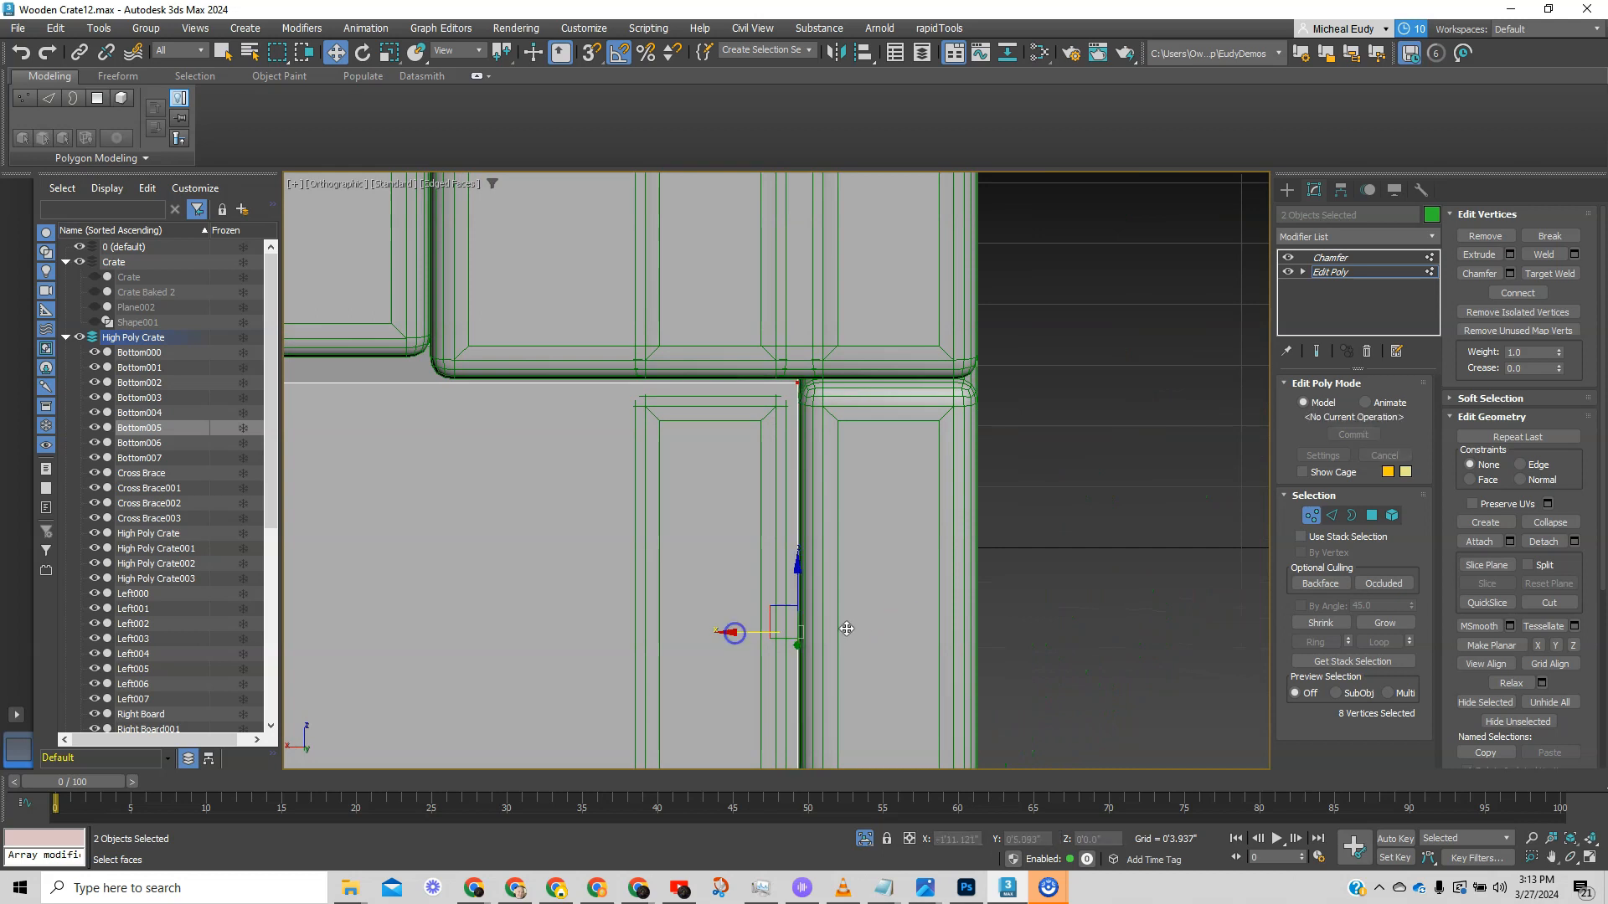
left_click(1314, 517)
left_click(1331, 257)
- Select the inner top board Top004 and the matching inner bottom board Bottom004 that overlap the adjoining side's boards at the corner
middle_click_drag(804, 423, 941, 524, "alt")
scroll(940, 524, "down", 4)
left_click(903, 335)
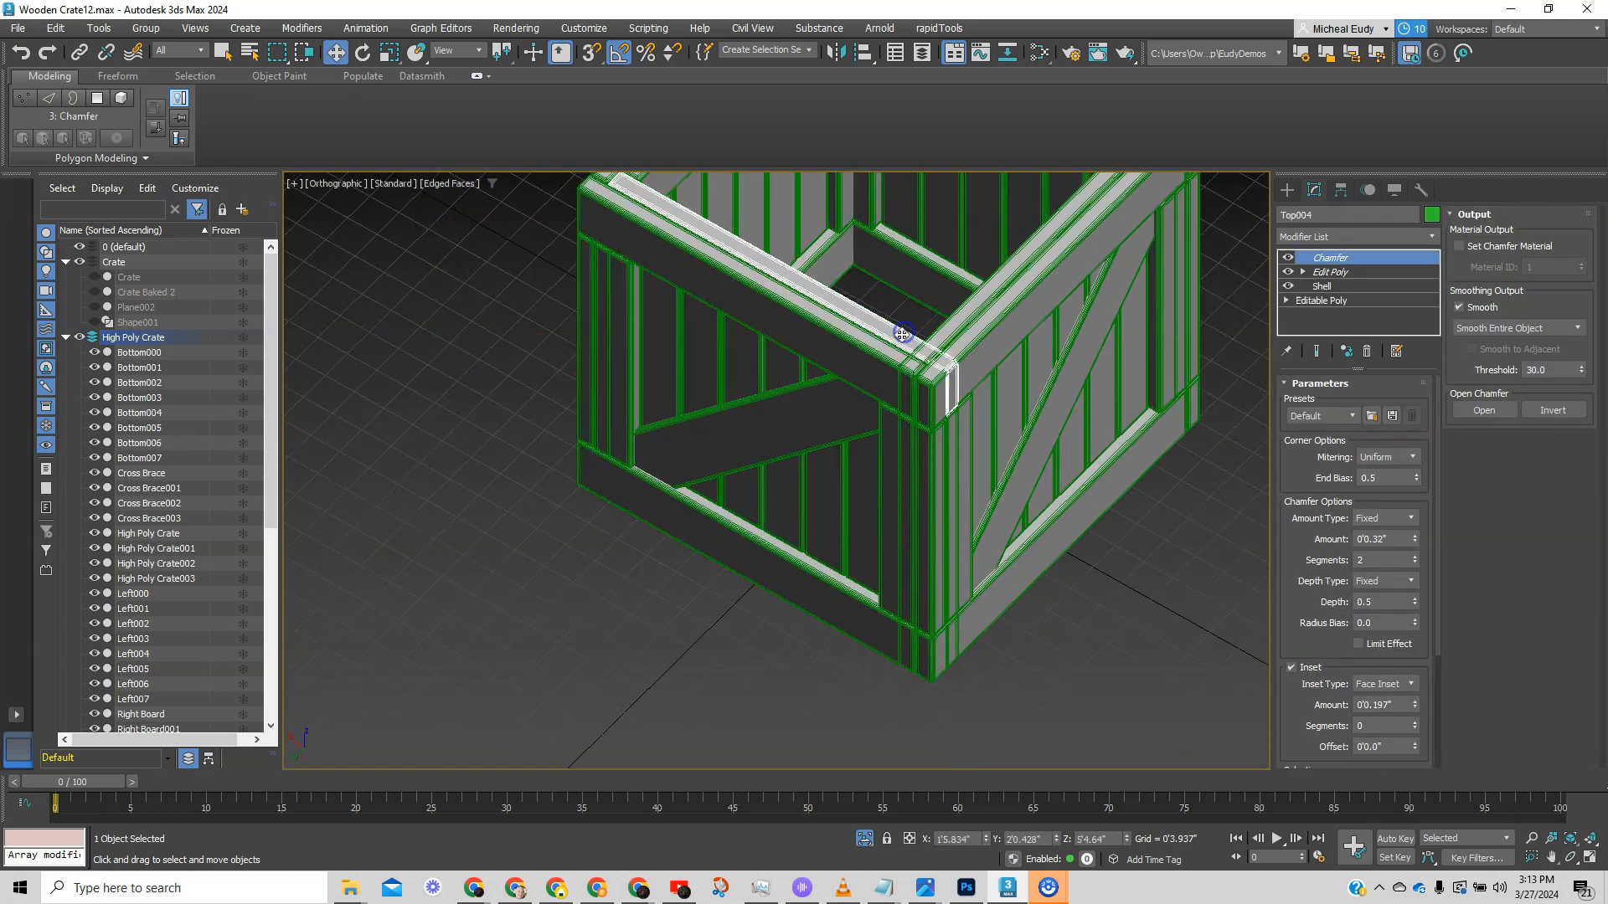
middle_click_drag(941, 629, 867, 410, "alt")
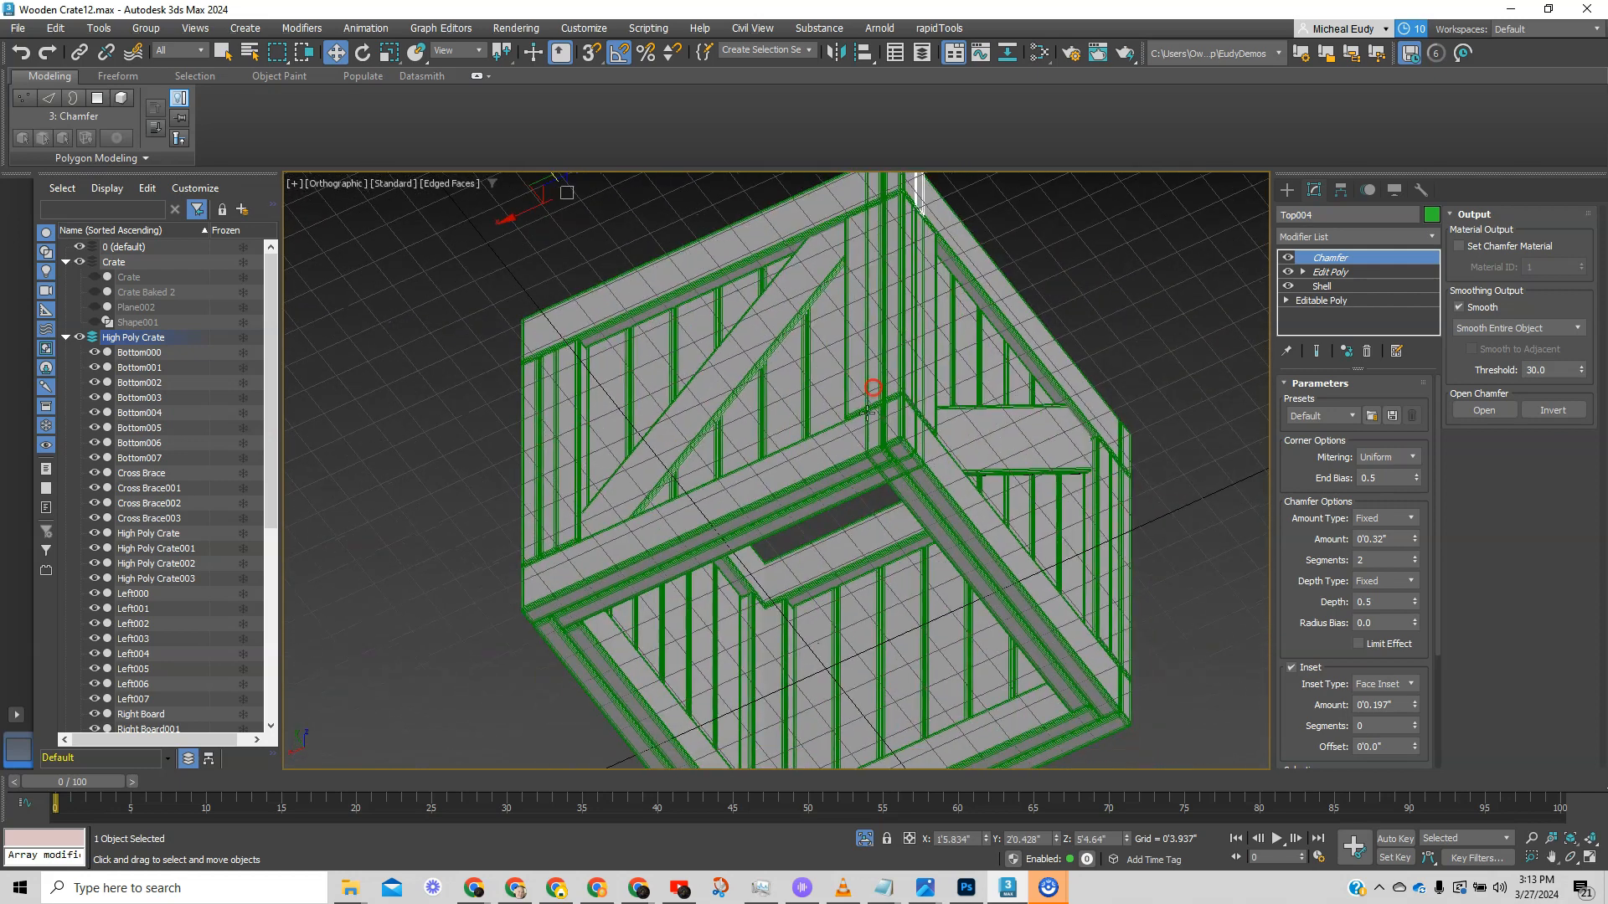
left_click(858, 485, "ctrl")
middle_click_drag(838, 307, 863, 502, "alt")
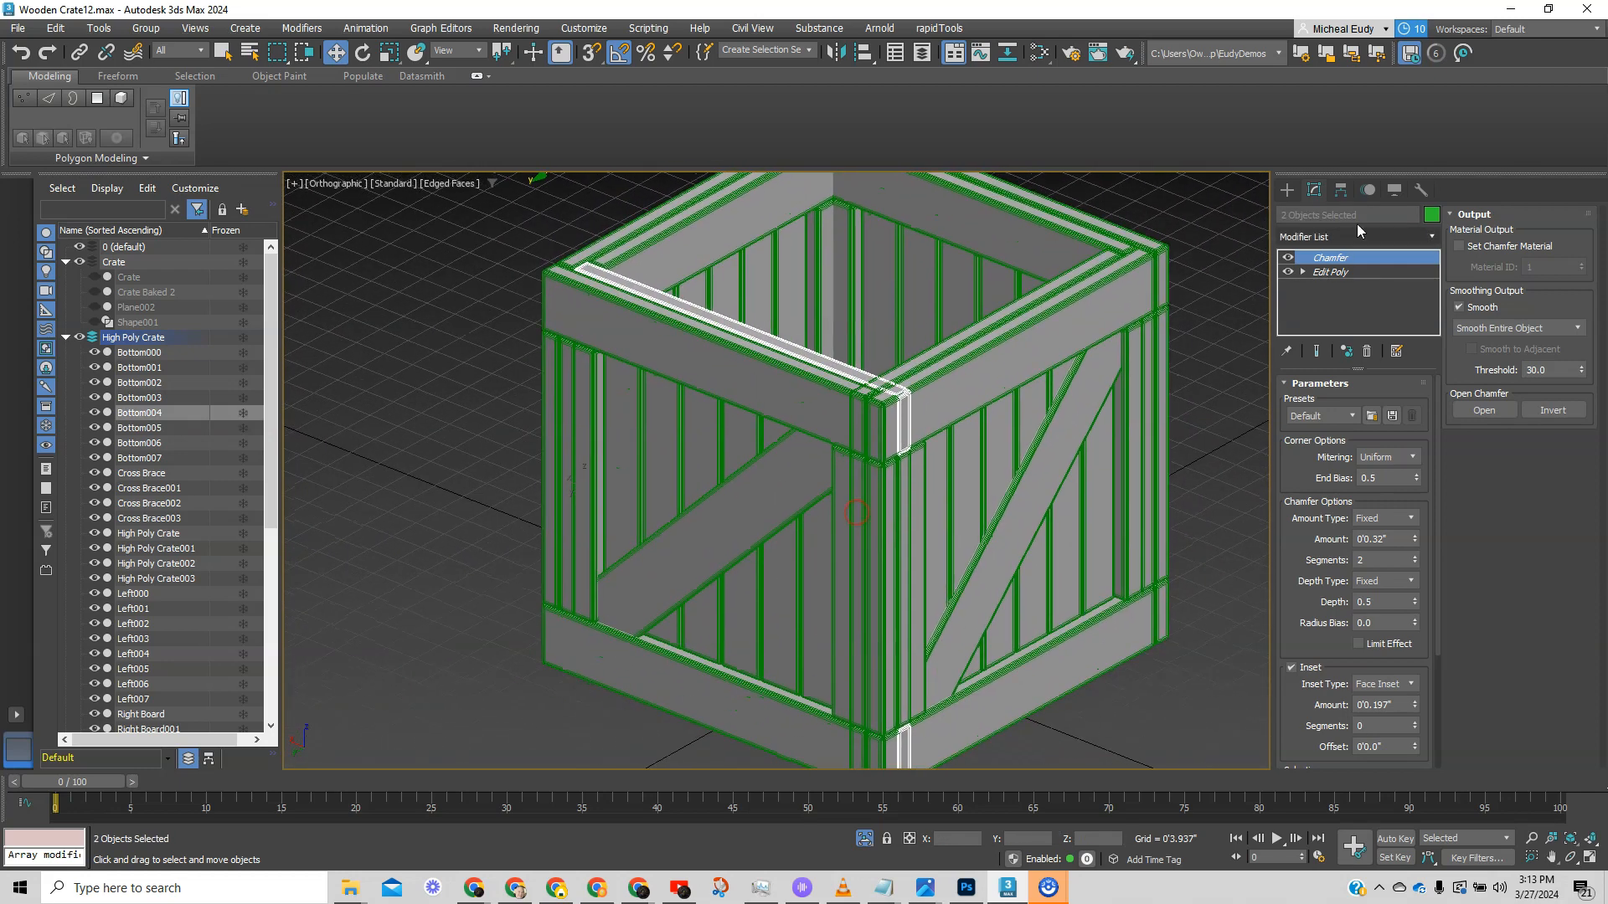
- Select the eight corner-end vertices of both inner boards in Edit Poly
left_click(1330, 272)
left_click(1330, 515)
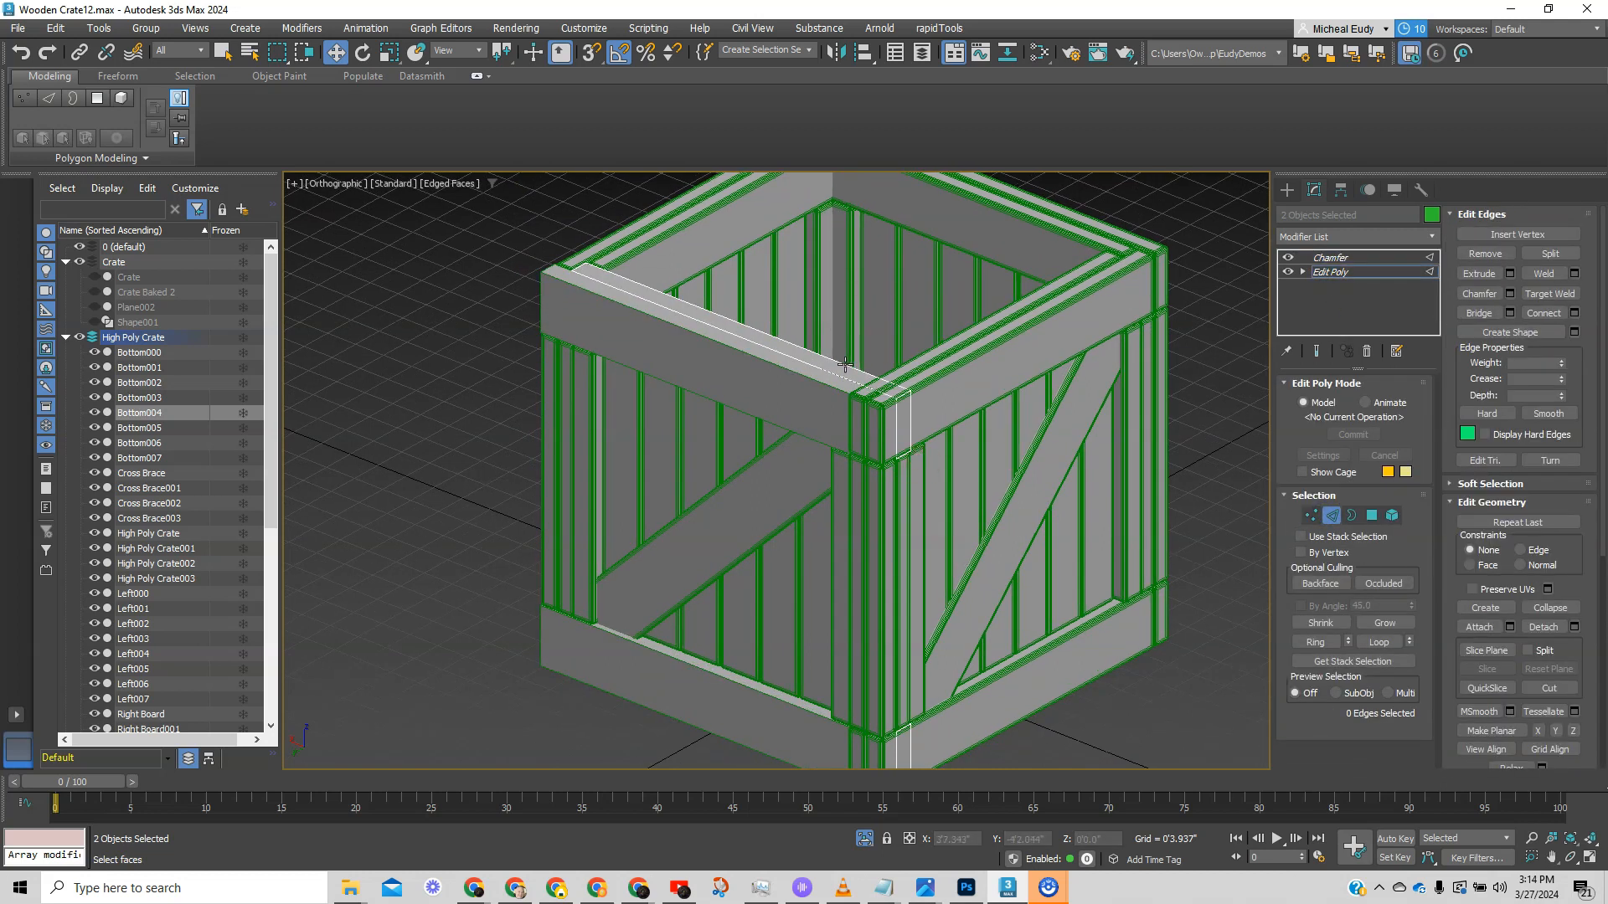
left_click(844, 364)
key("ctrl+z")
middle_click_drag(1075, 724, 1059, 649)
scroll(1059, 649, "down", 3)
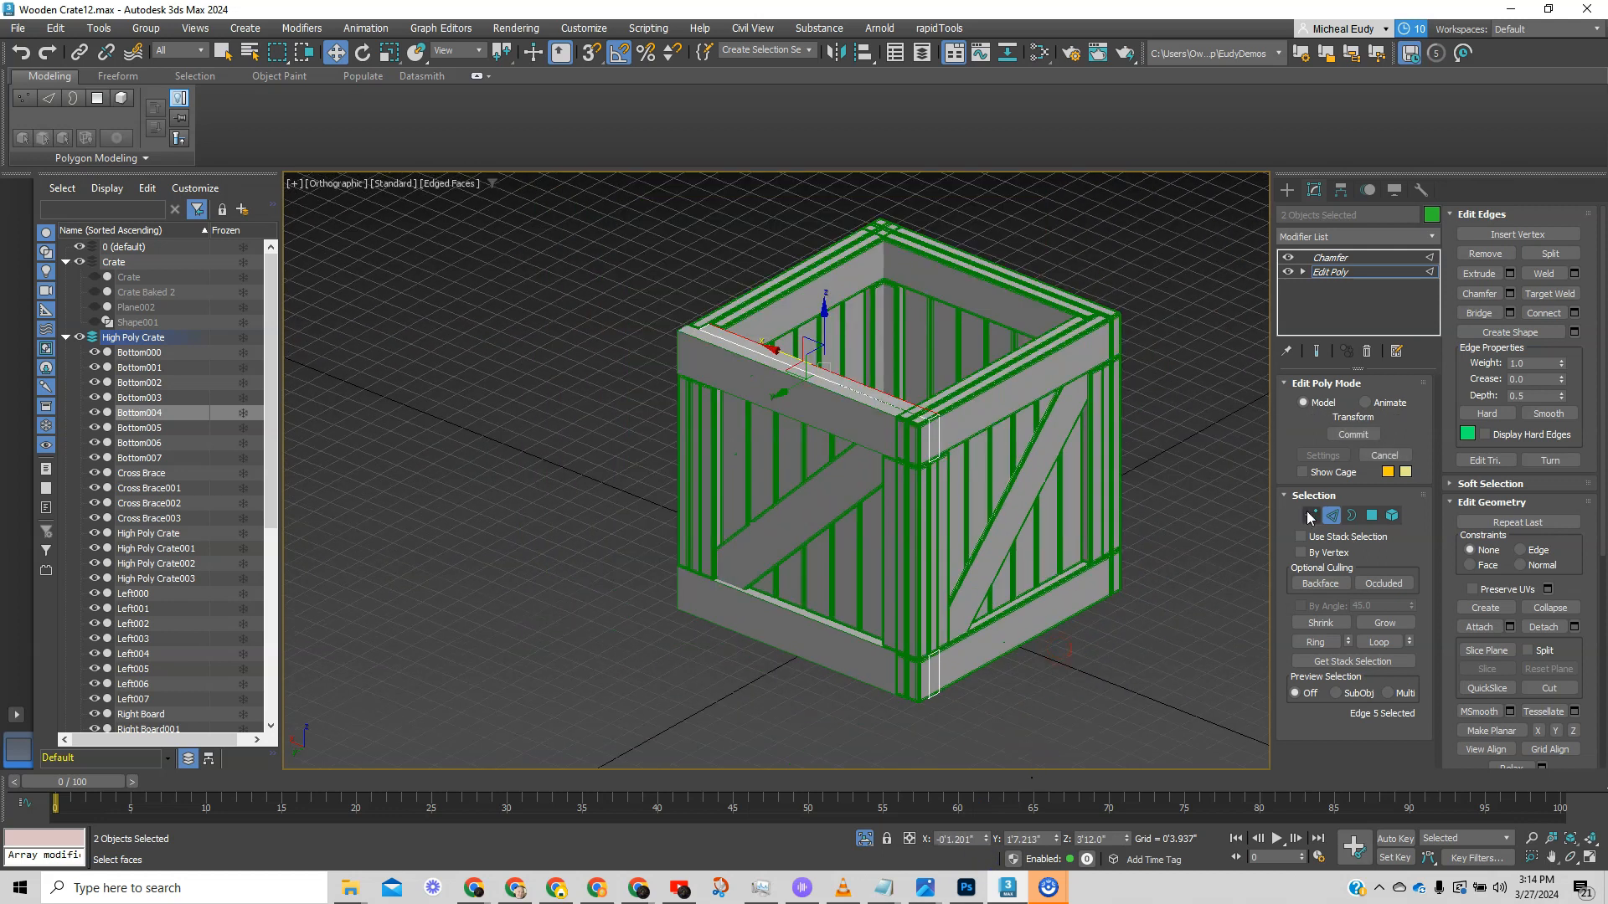
key("1")
left_click_drag(953, 708, 962, 731)
scroll(962, 730, "up", 5)
scroll(923, 599, "down", 3)
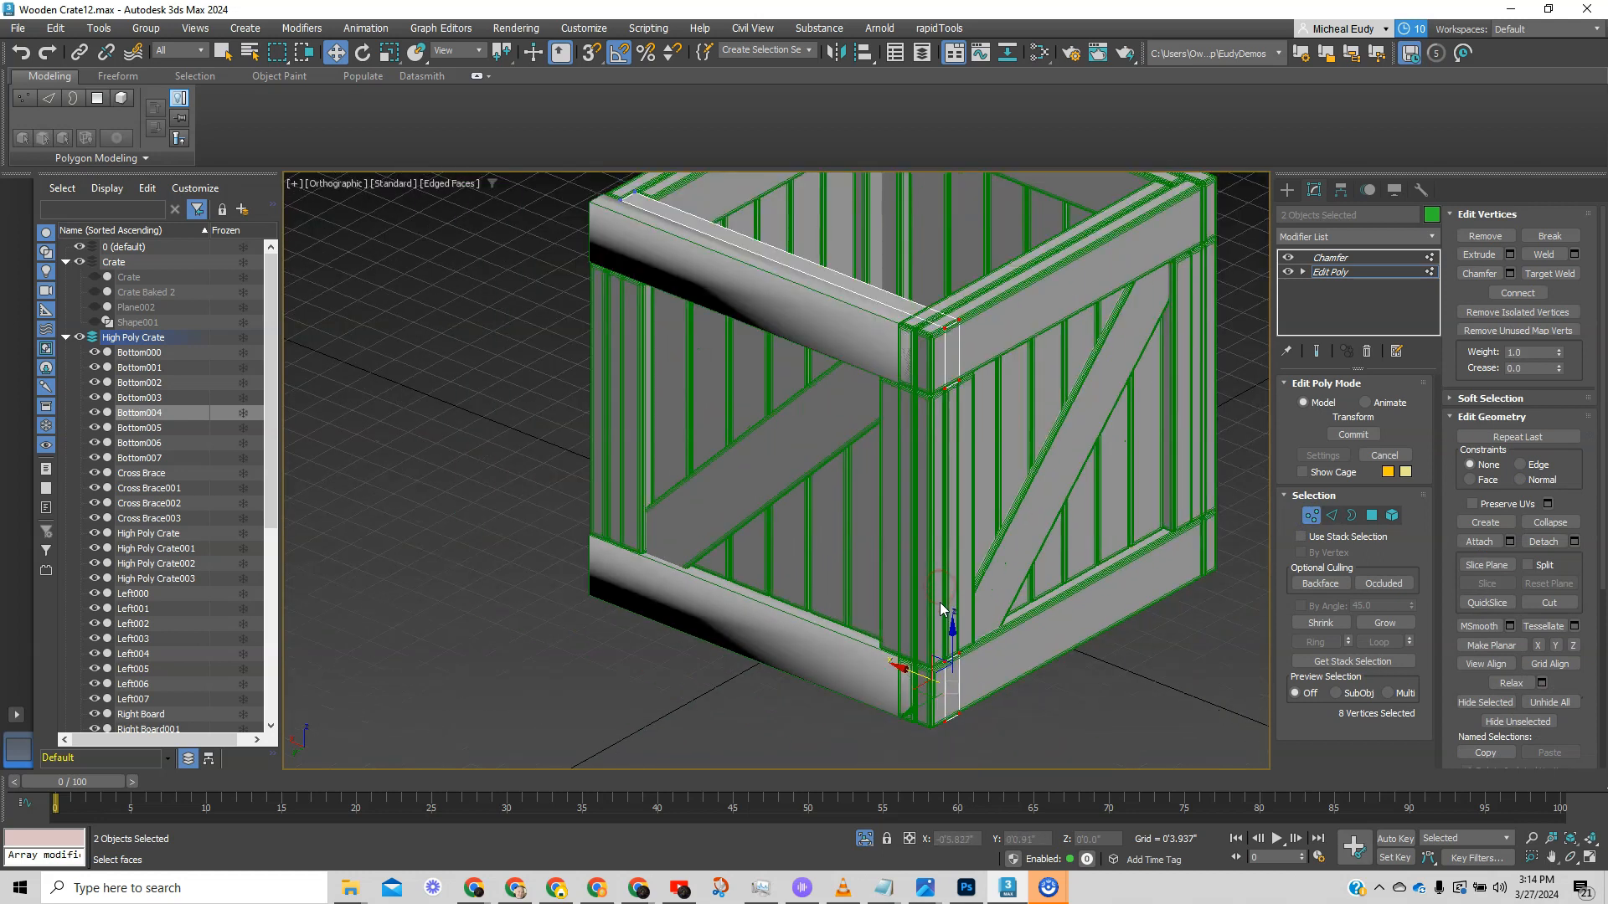
- Move the selected inner-board vertices about 2 inches along X, back from the corner
left_click_drag(915, 678, 904, 667)
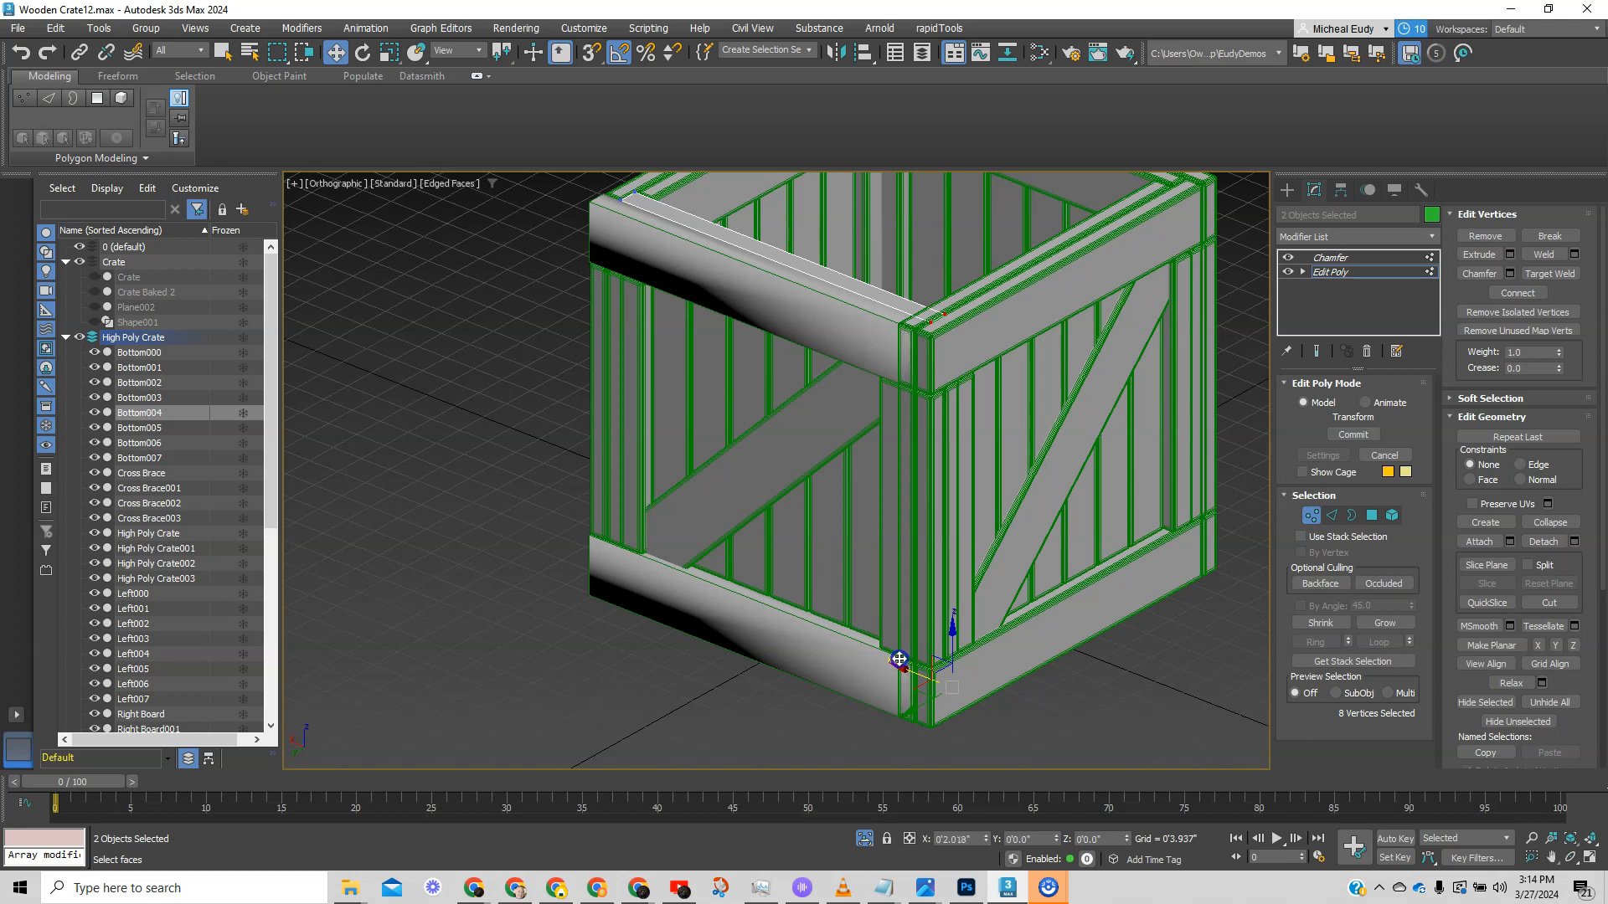
left_click_drag(899, 659, 897, 661)
scroll(922, 253, "up", 6)
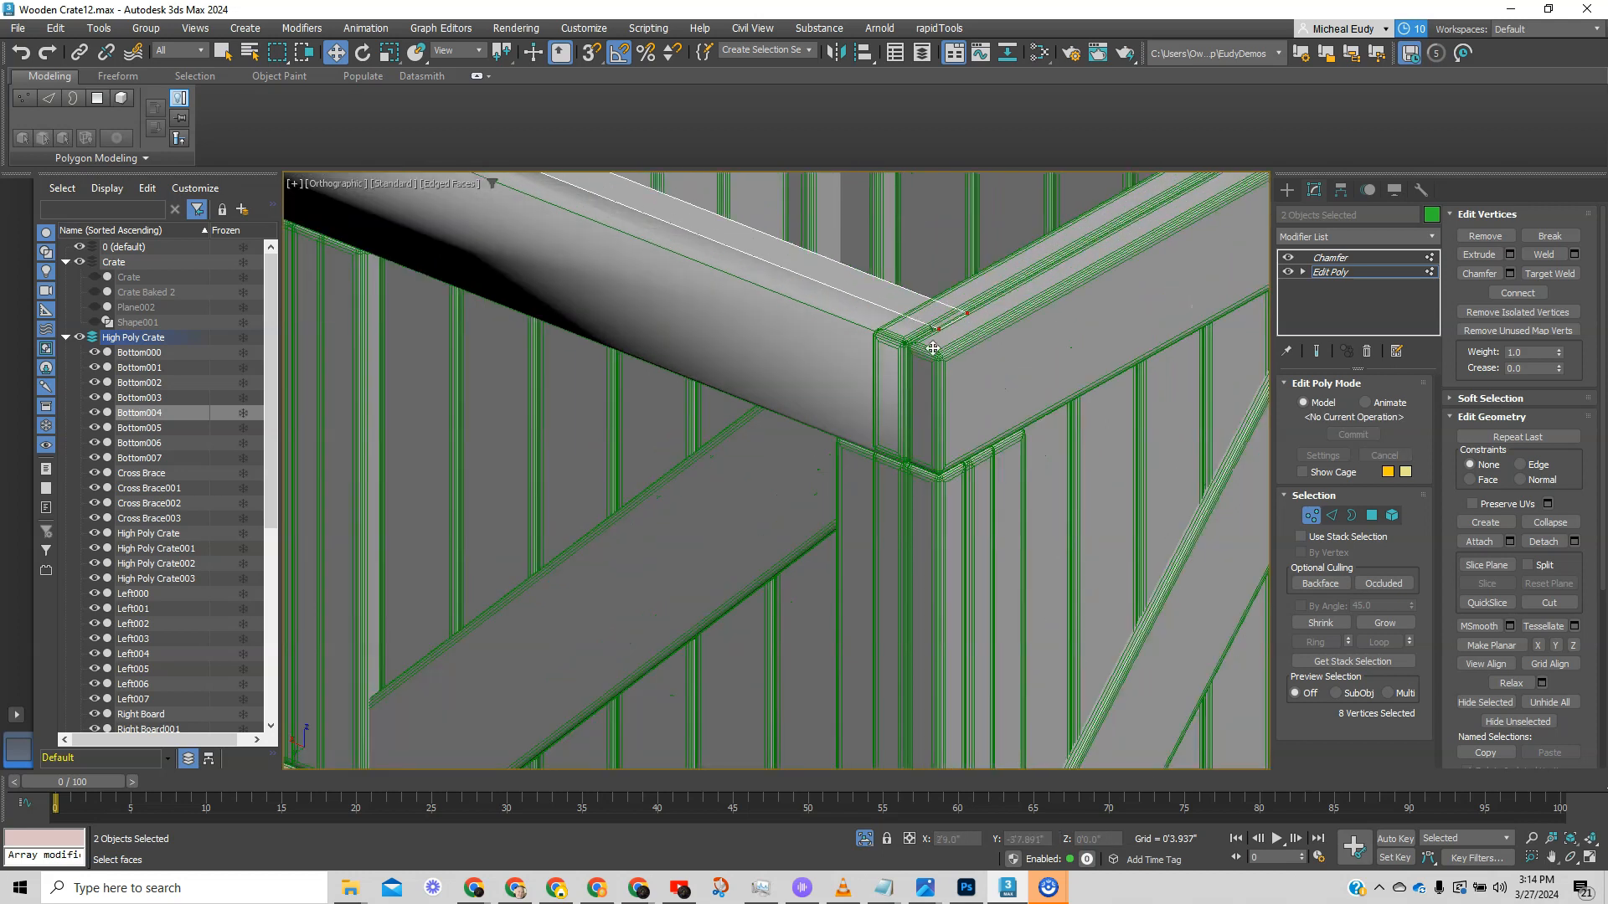
middle_click_drag(936, 389, 951, 422, "alt")
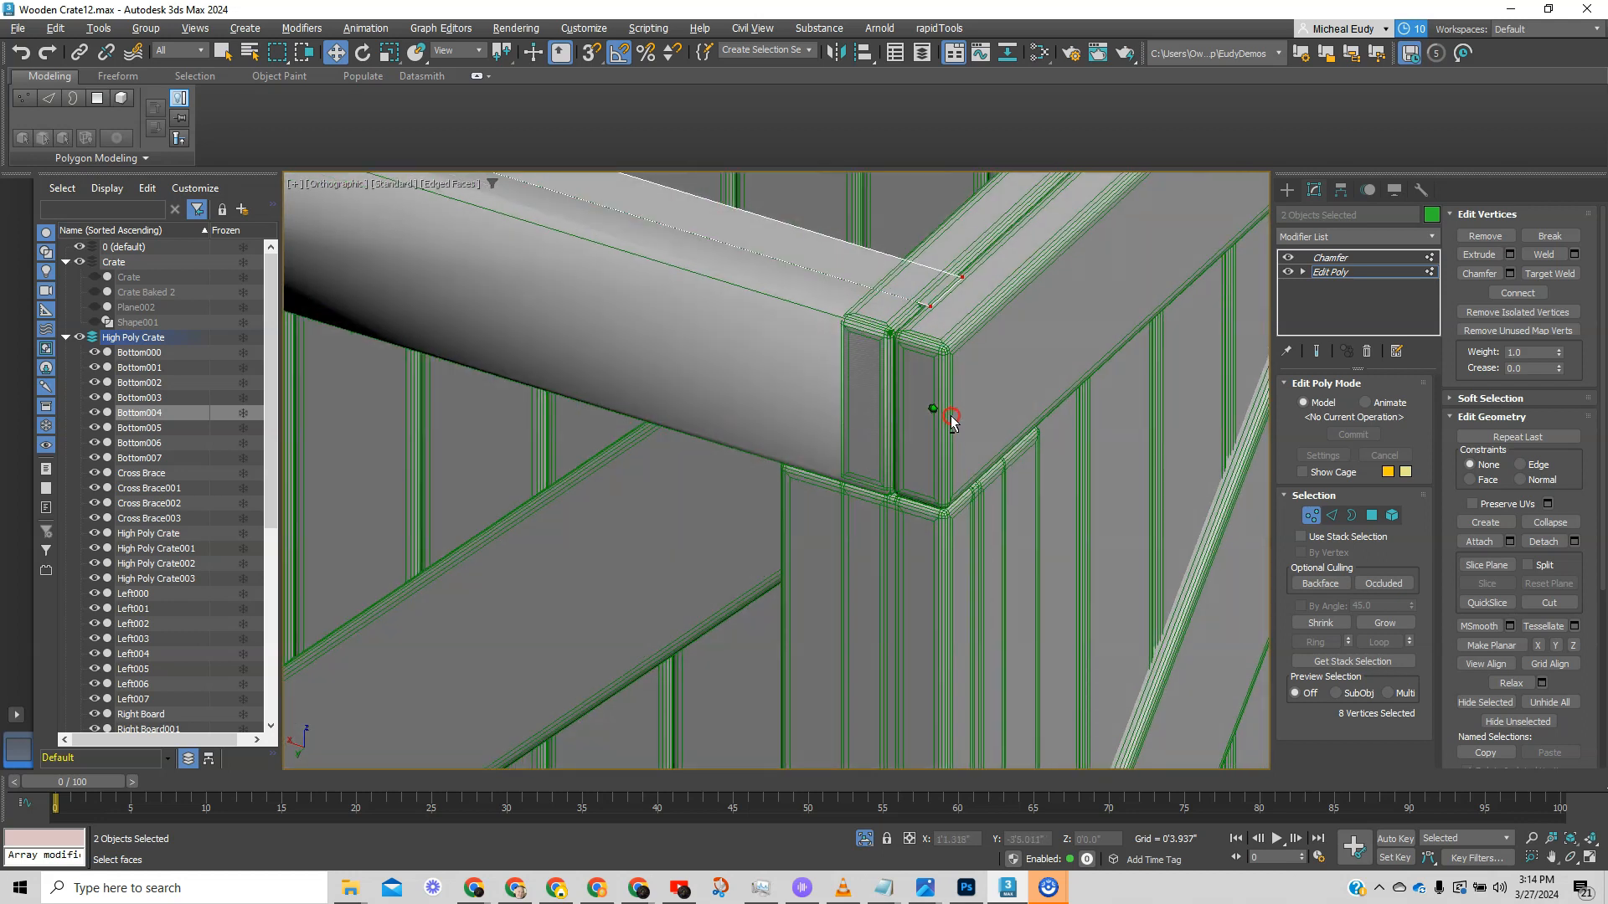
scroll(912, 425, "down", 5)
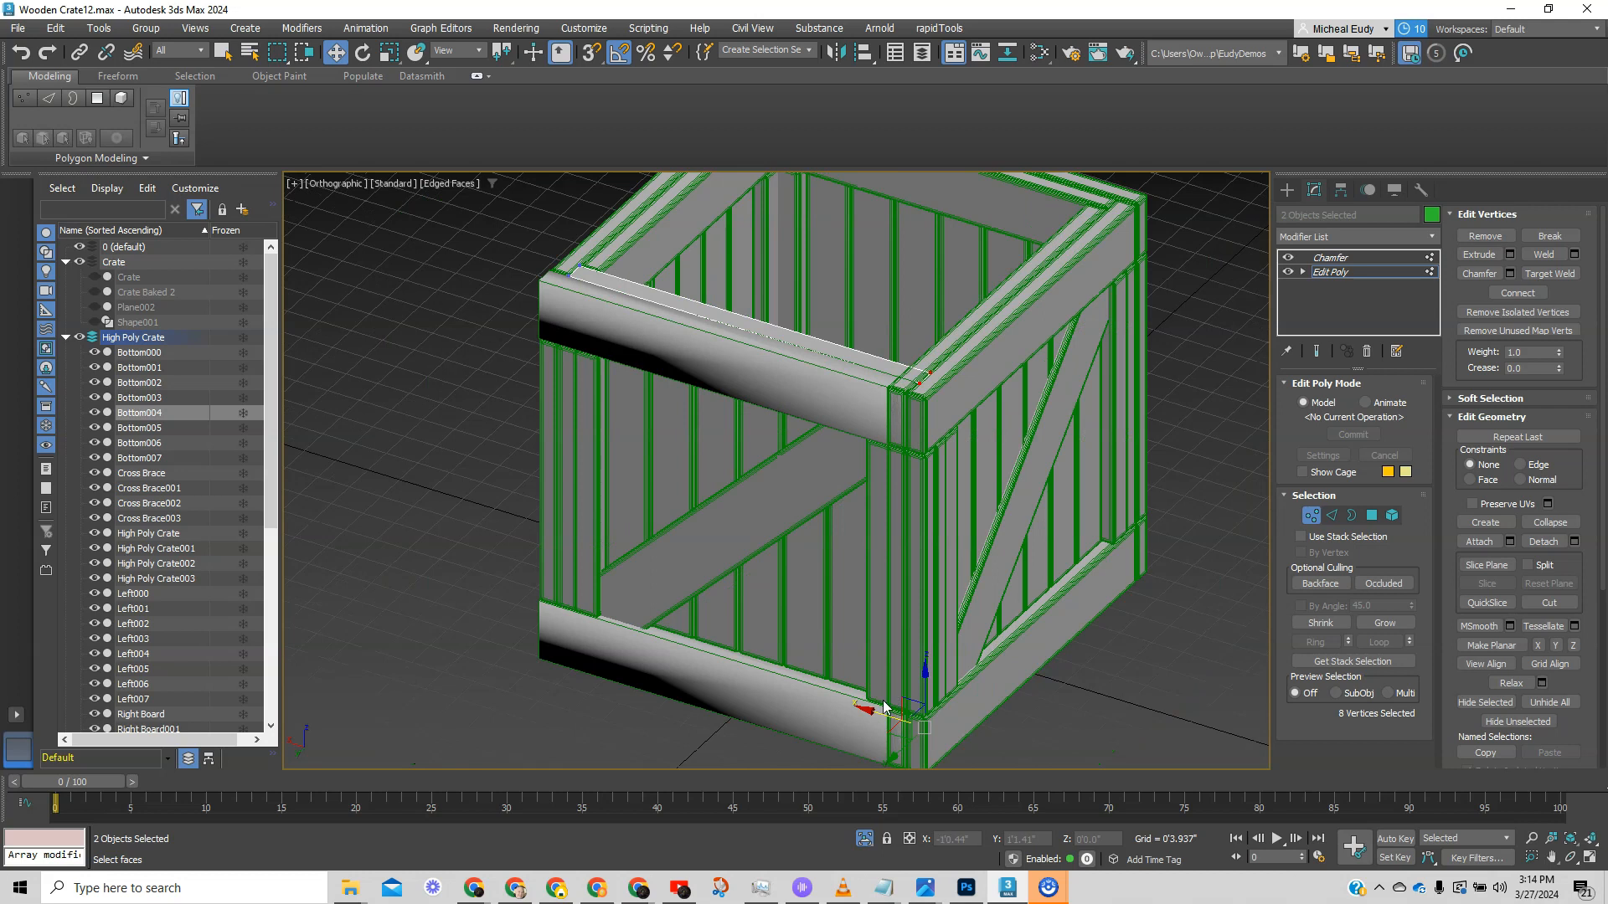
- Move the vertices further along X until the boards end at the adjoining side's inner board, and return to the Chamfer level
left_click_drag(876, 712, 857, 699)
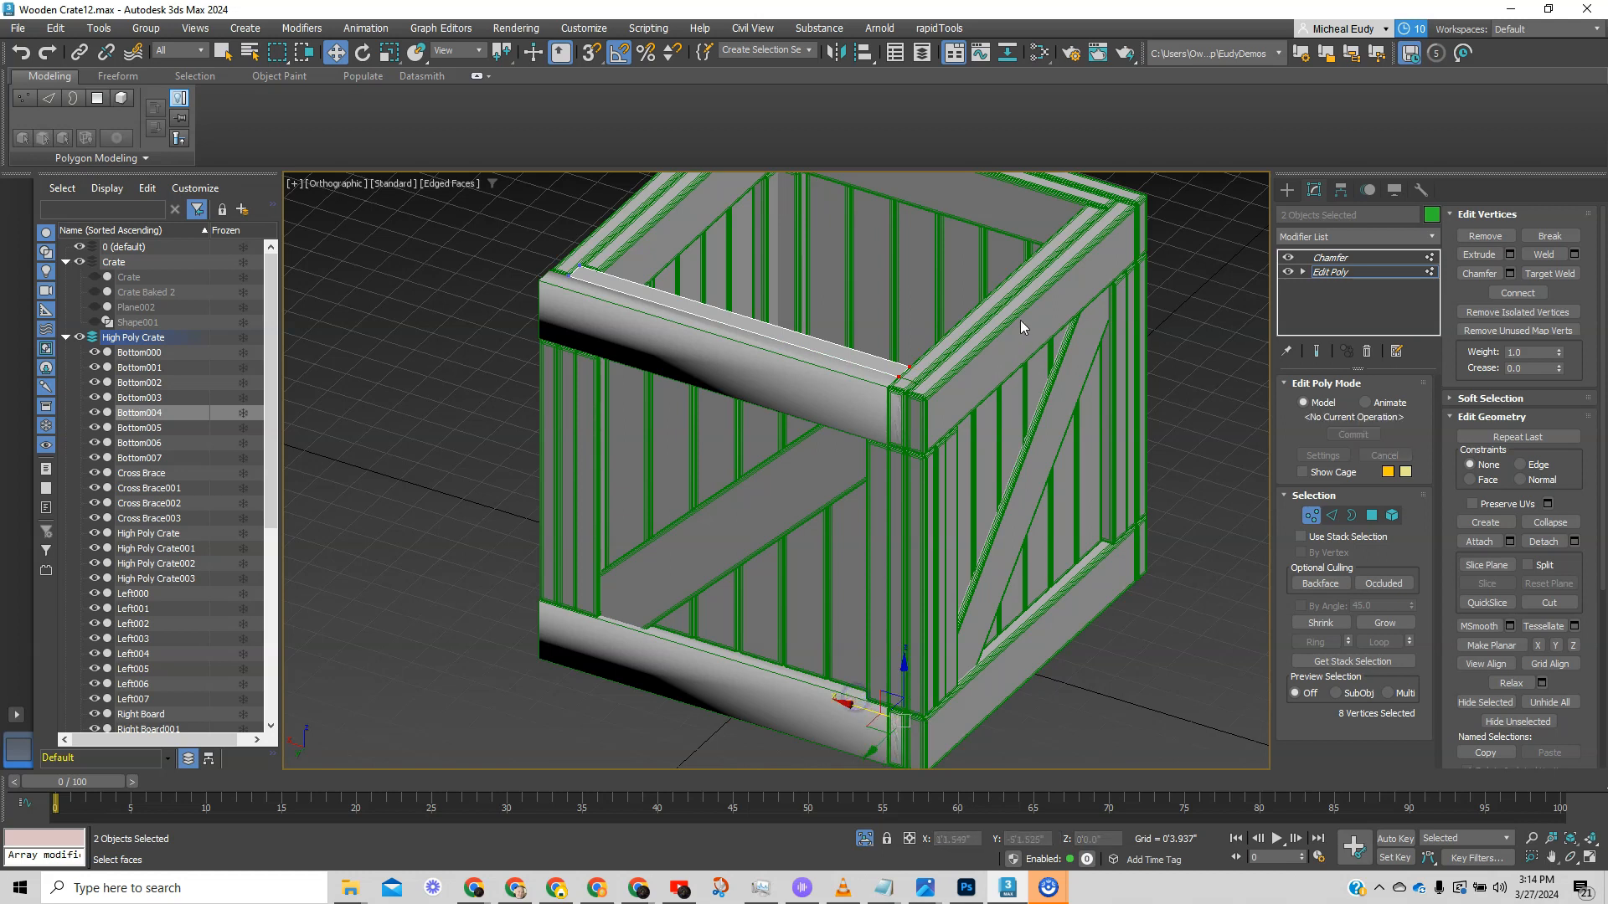
scroll(1016, 466, "up", 5)
scroll(1017, 466, "up", 2)
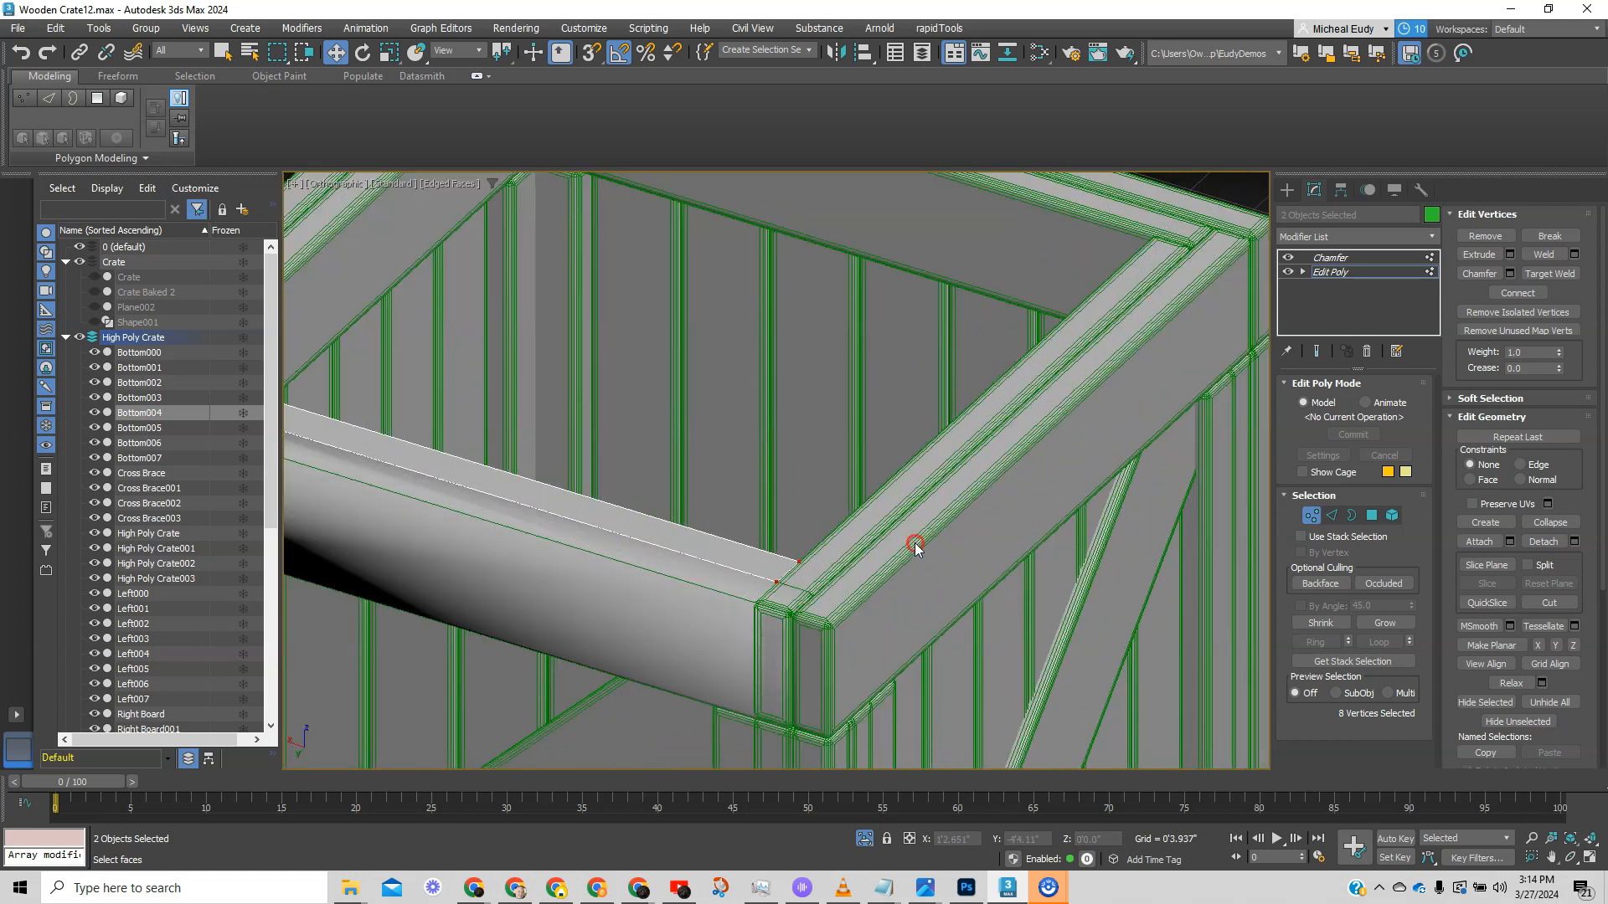
left_click(1312, 515)
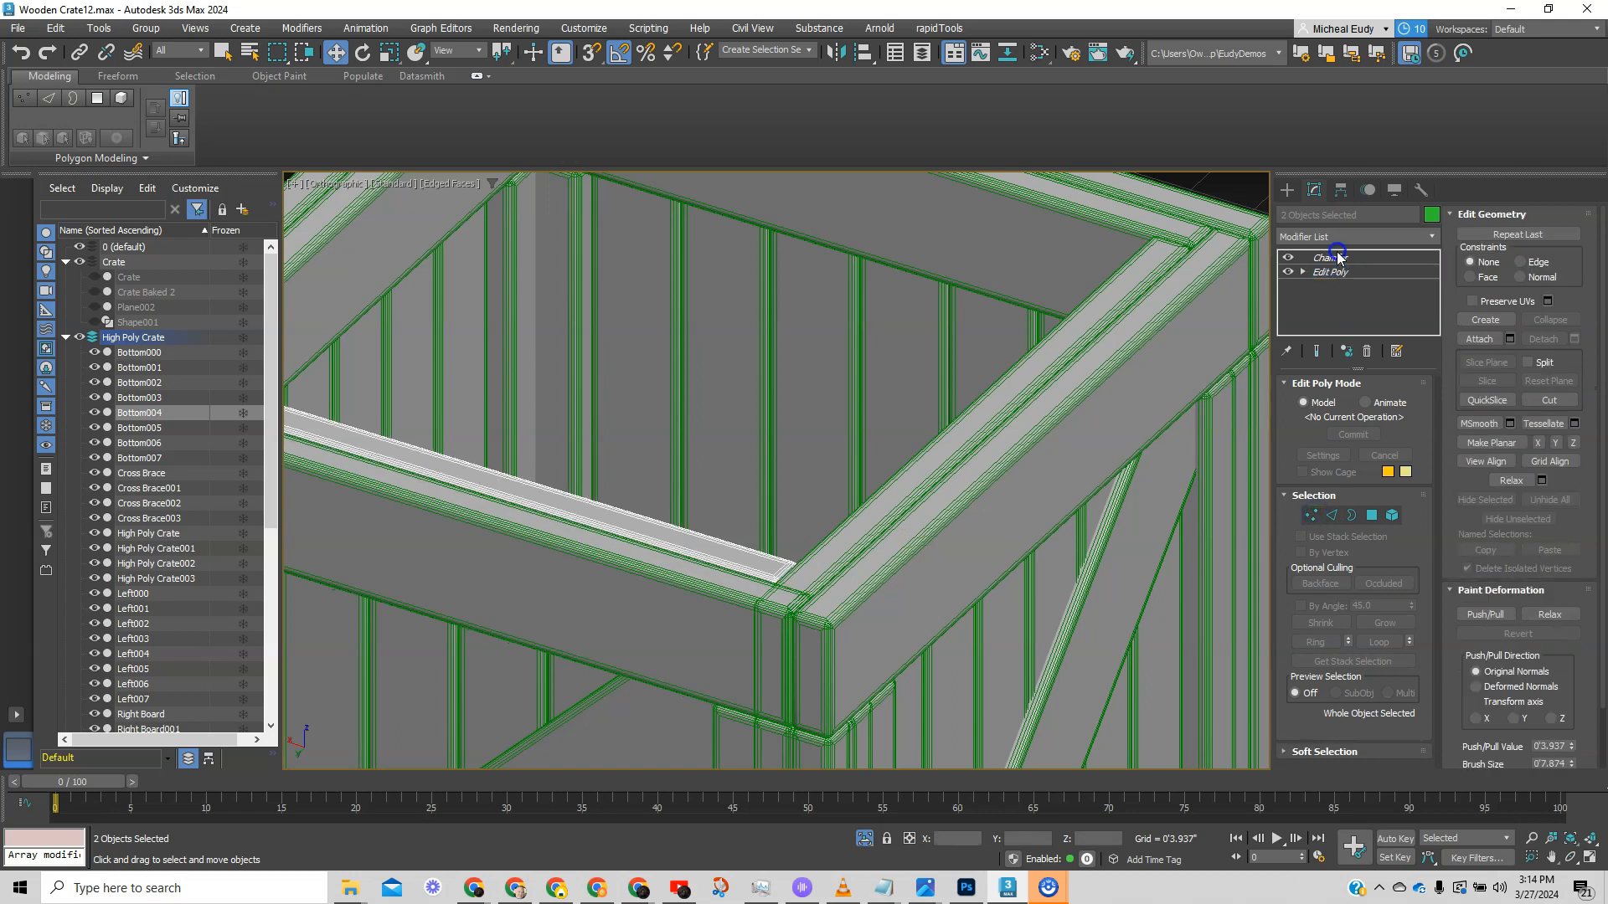
left_click(1335, 257)
- Select the adjoining side's inner top and bottom boards, Top002 and Bottom002, and select their eight corner-end vertices in Edit Poly
left_click(834, 536)
middle_click_drag(832, 531, 928, 496)
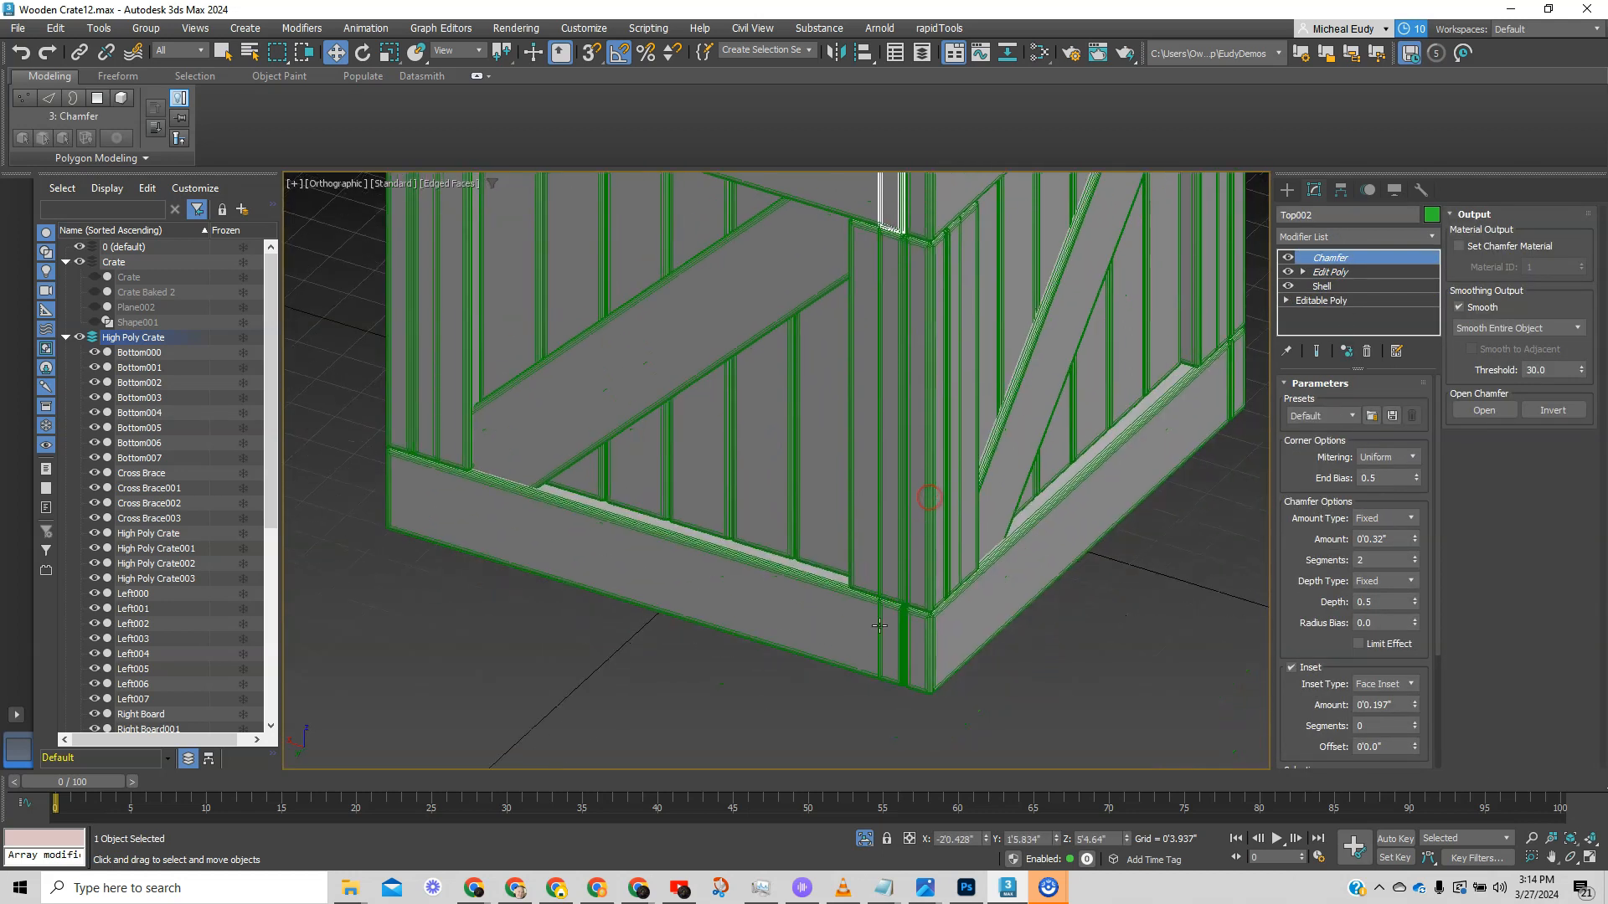
left_click(878, 625, "ctrl")
middle_click_drag(886, 277, 869, 555)
left_click(1331, 273)
middle_click_drag(990, 570, 990, 385)
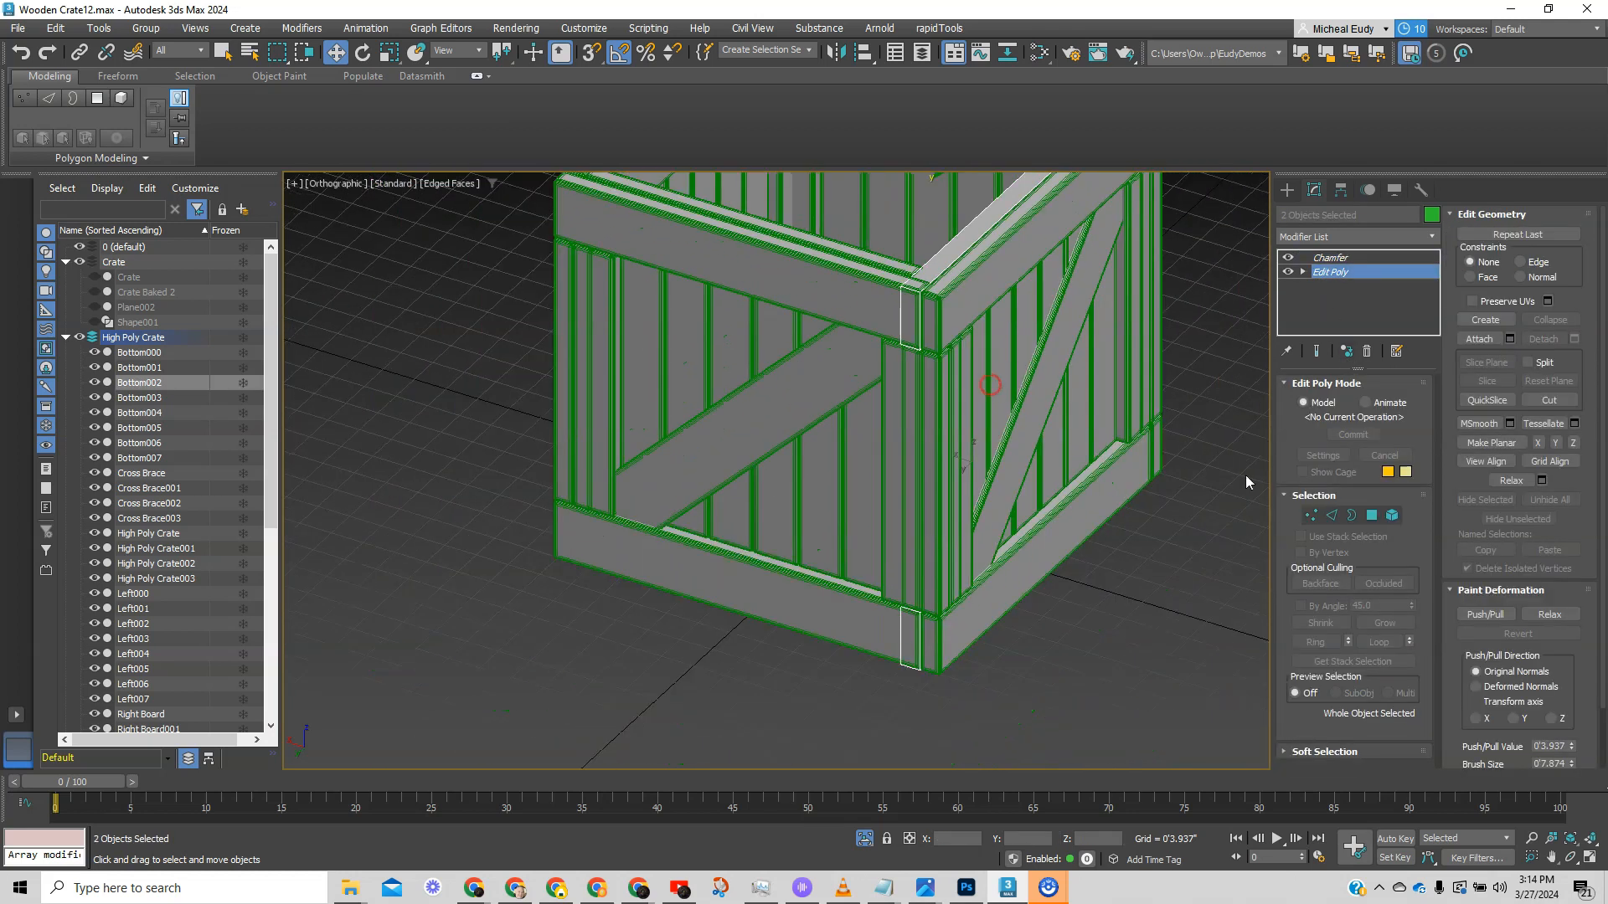
left_click(1311, 516)
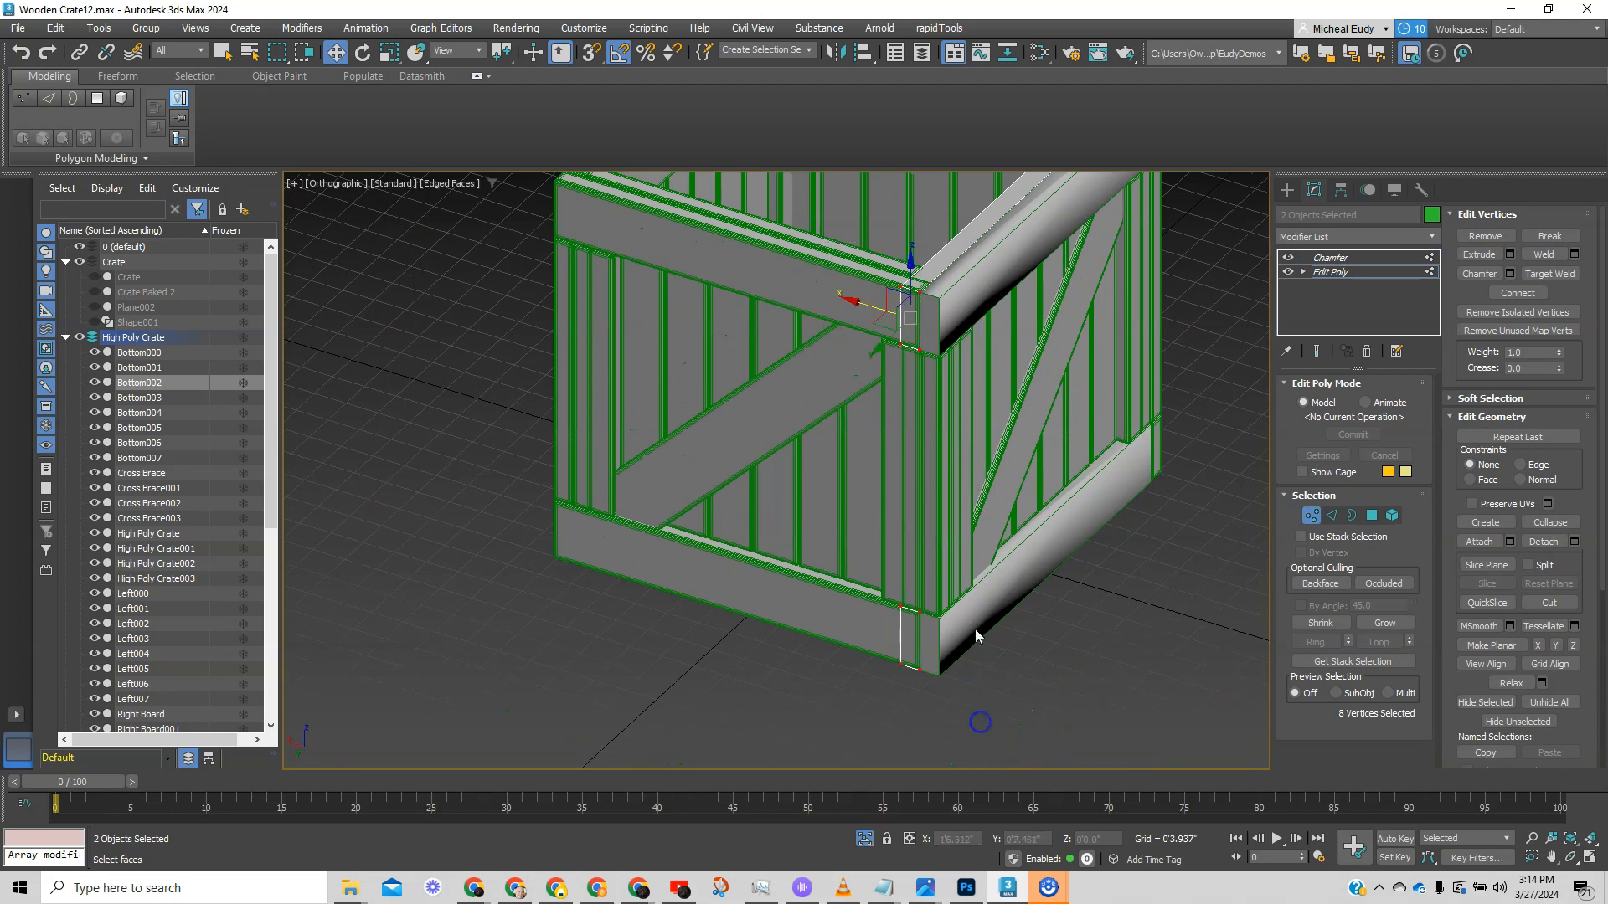
- Move the selected inner-board vertices along Y, back toward the inner face of the neighbouring side's outer board
scroll(932, 419, "up", 2)
scroll(922, 335, "up", 1)
middle_click_drag(917, 320, 891, 667)
scroll(891, 666, "down", 1)
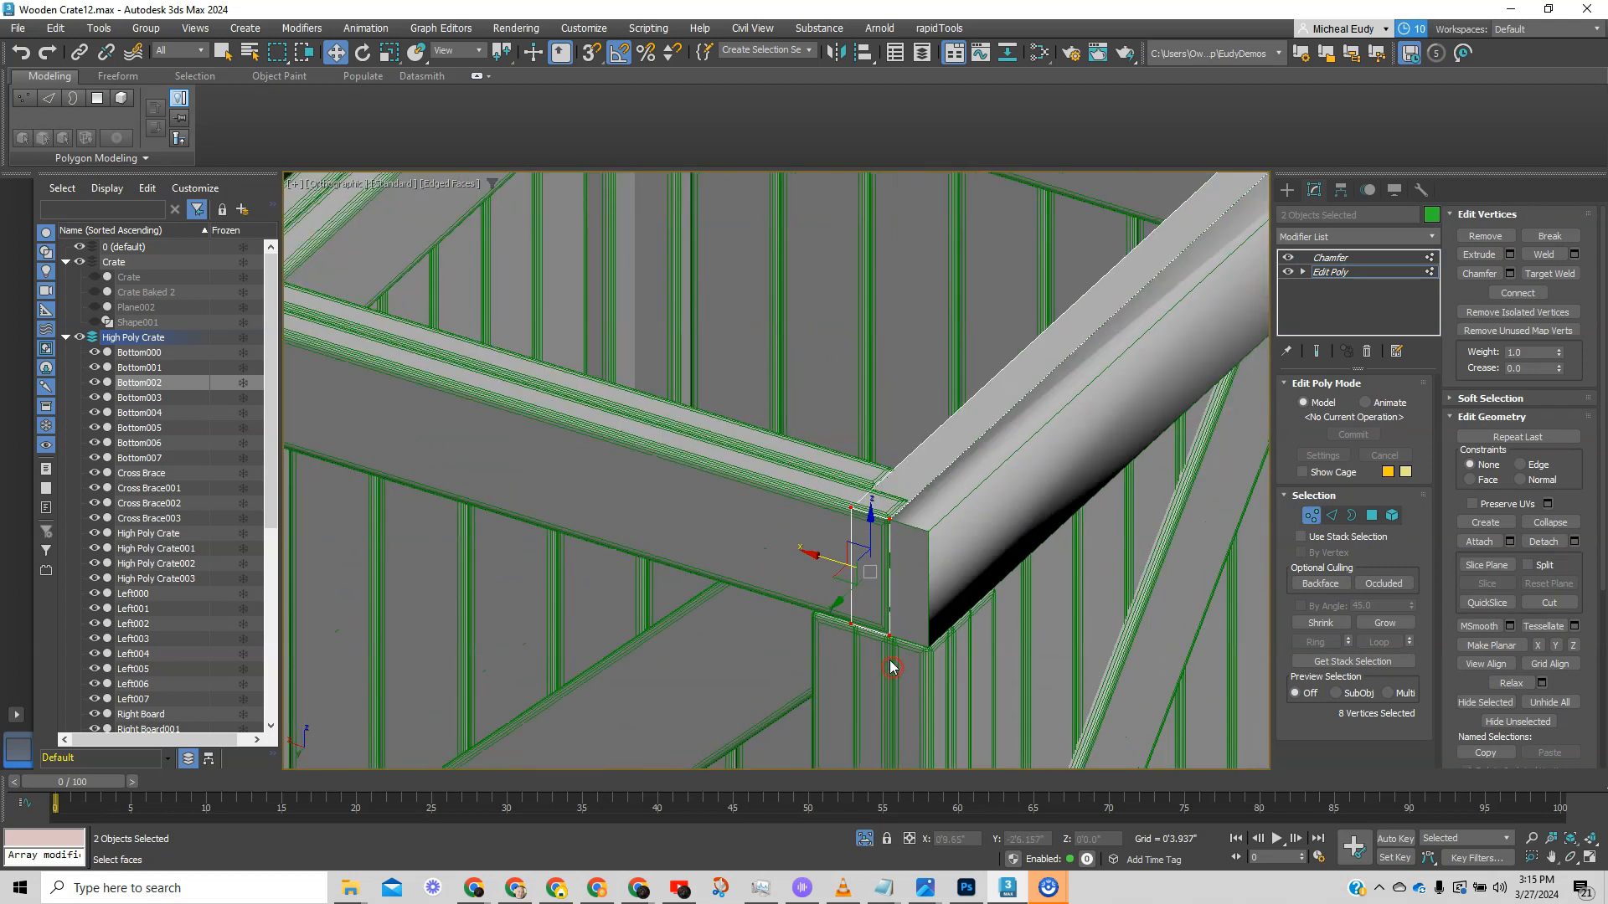
scroll(876, 594, "up", 1)
scroll(876, 596, "up", 1)
left_click_drag(832, 585, 887, 557)
- In the Top view, fine-adjust the vertices along Y to the neighbouring outer board's edge, and return to the Chamfer level
right_click(882, 558)
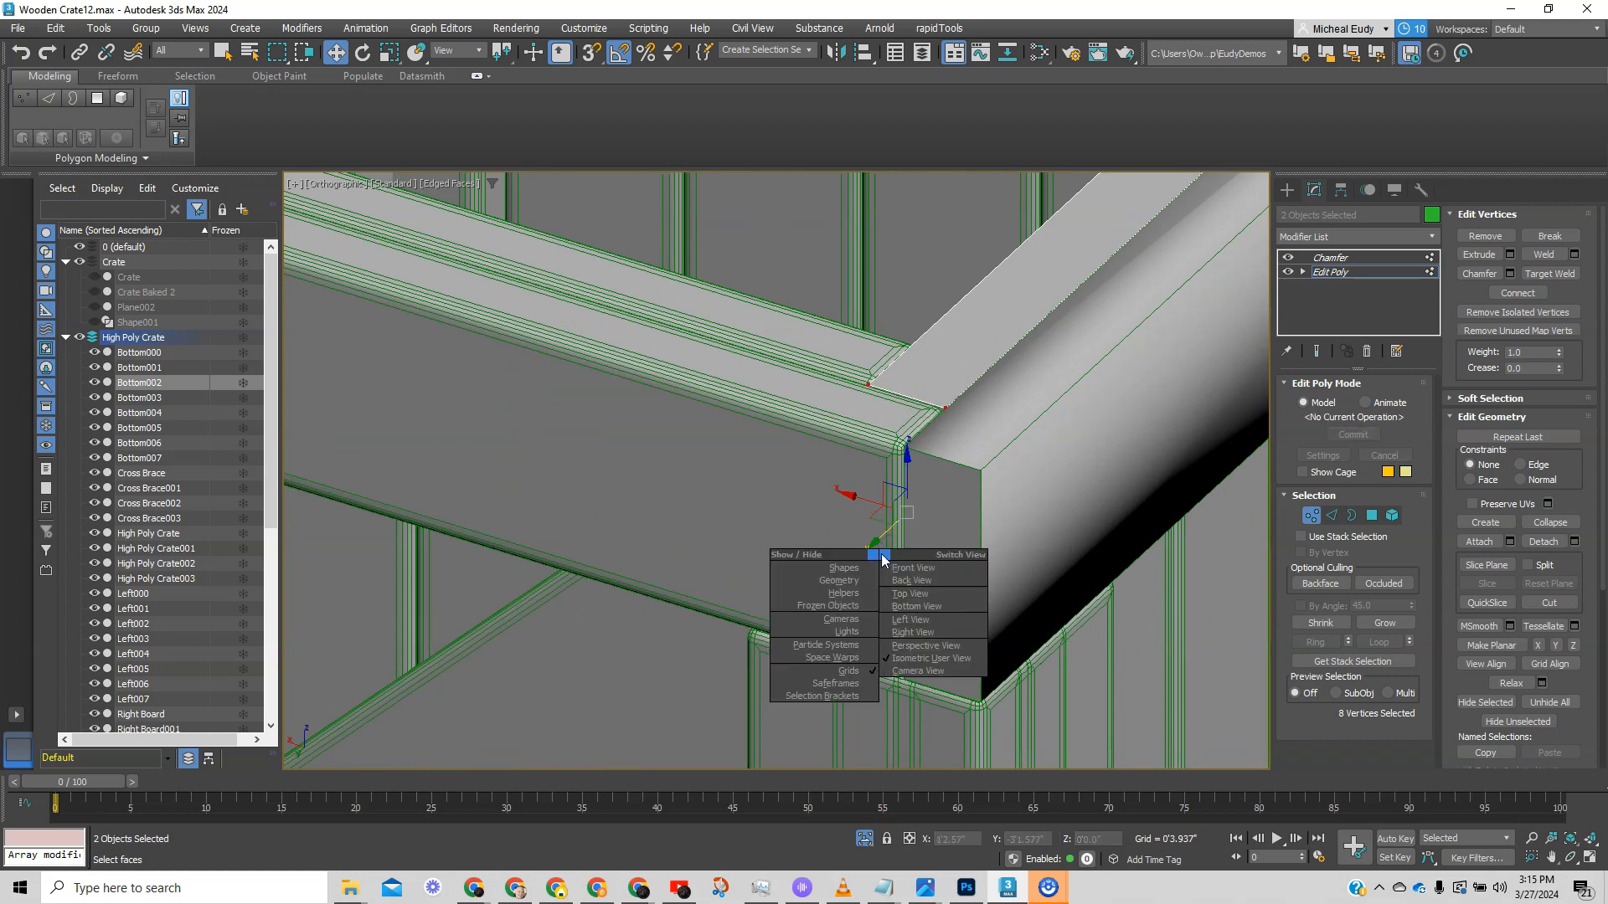
key("t")
key("z")
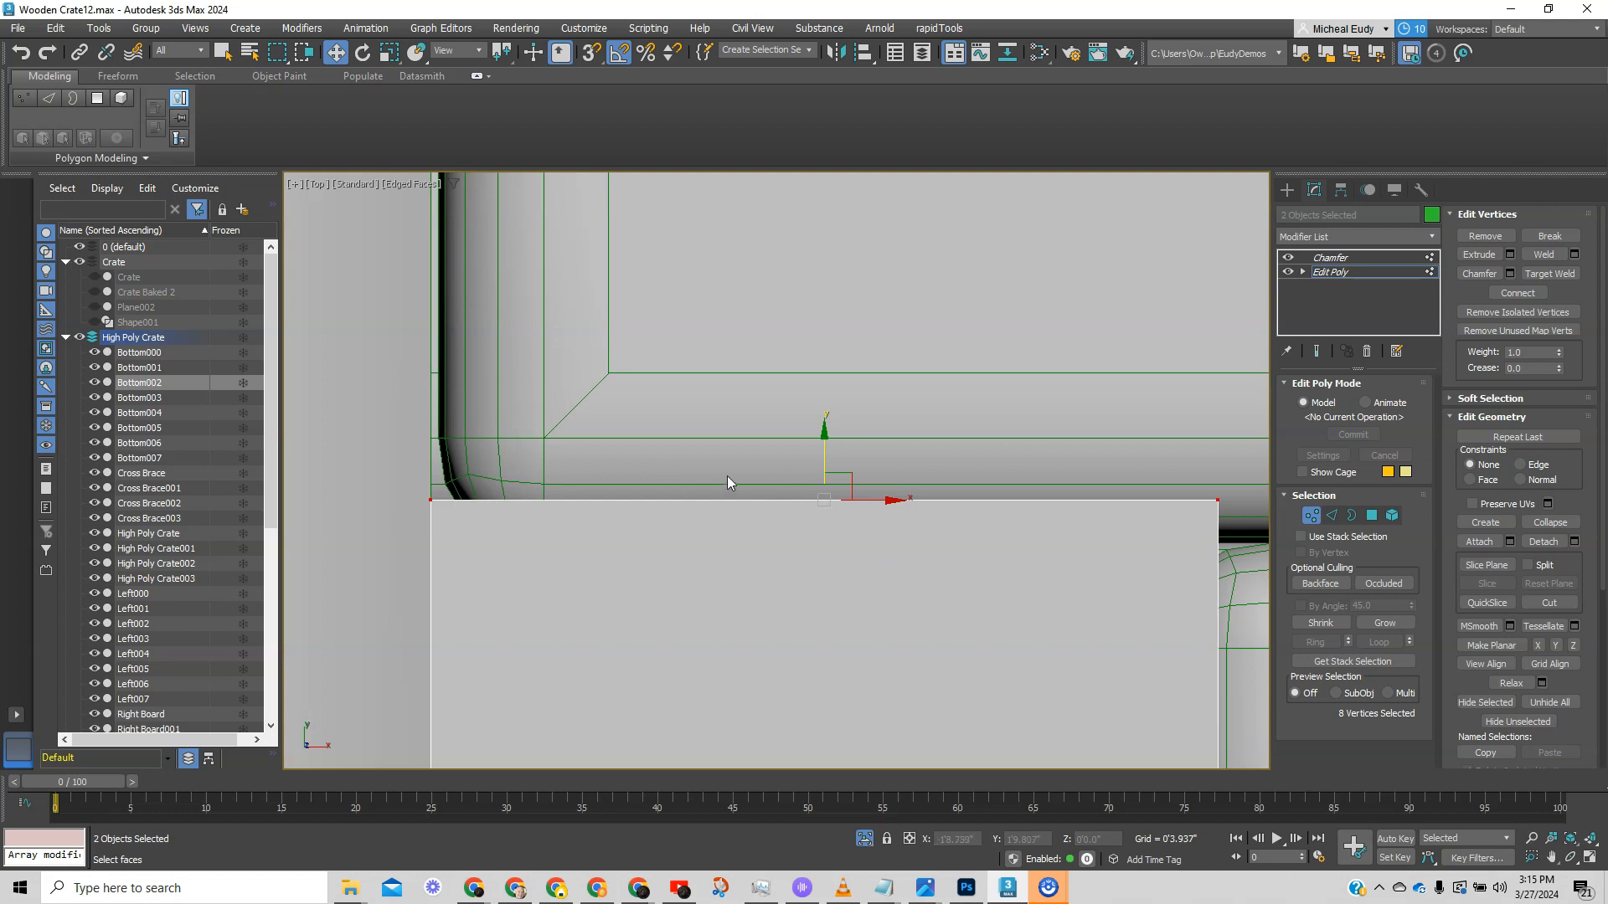
left_click_drag(822, 455, 814, 488)
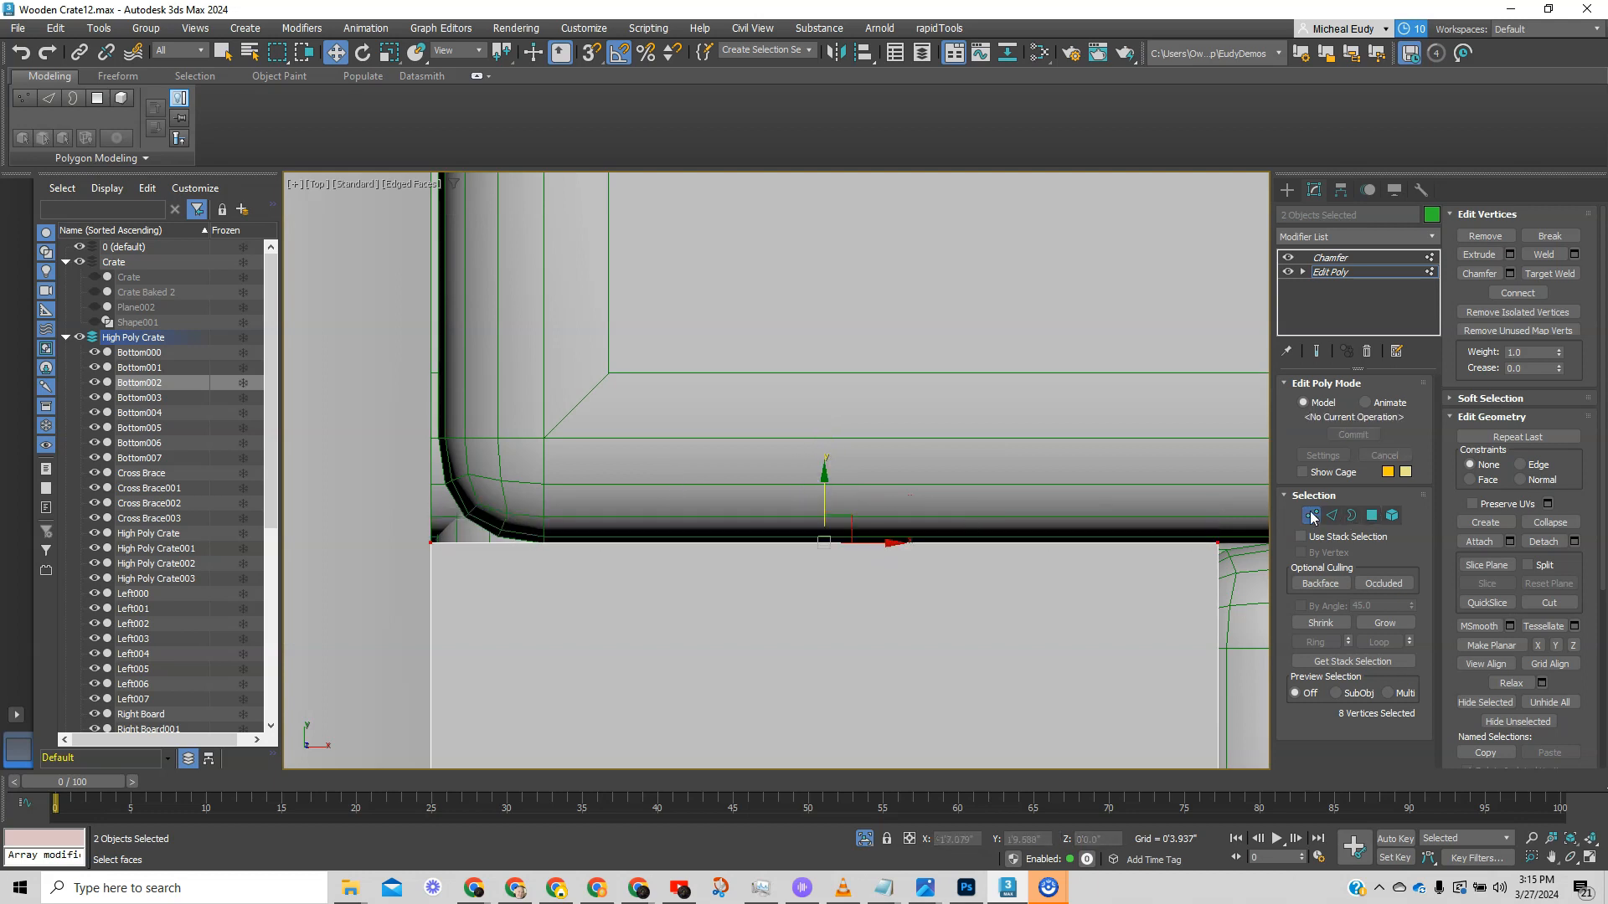
left_click(1337, 258)
- Examine the trimmed board joints at the crate's top rim and corners, from above and in perspective with edged faces off
scroll(783, 599, "down", 6)
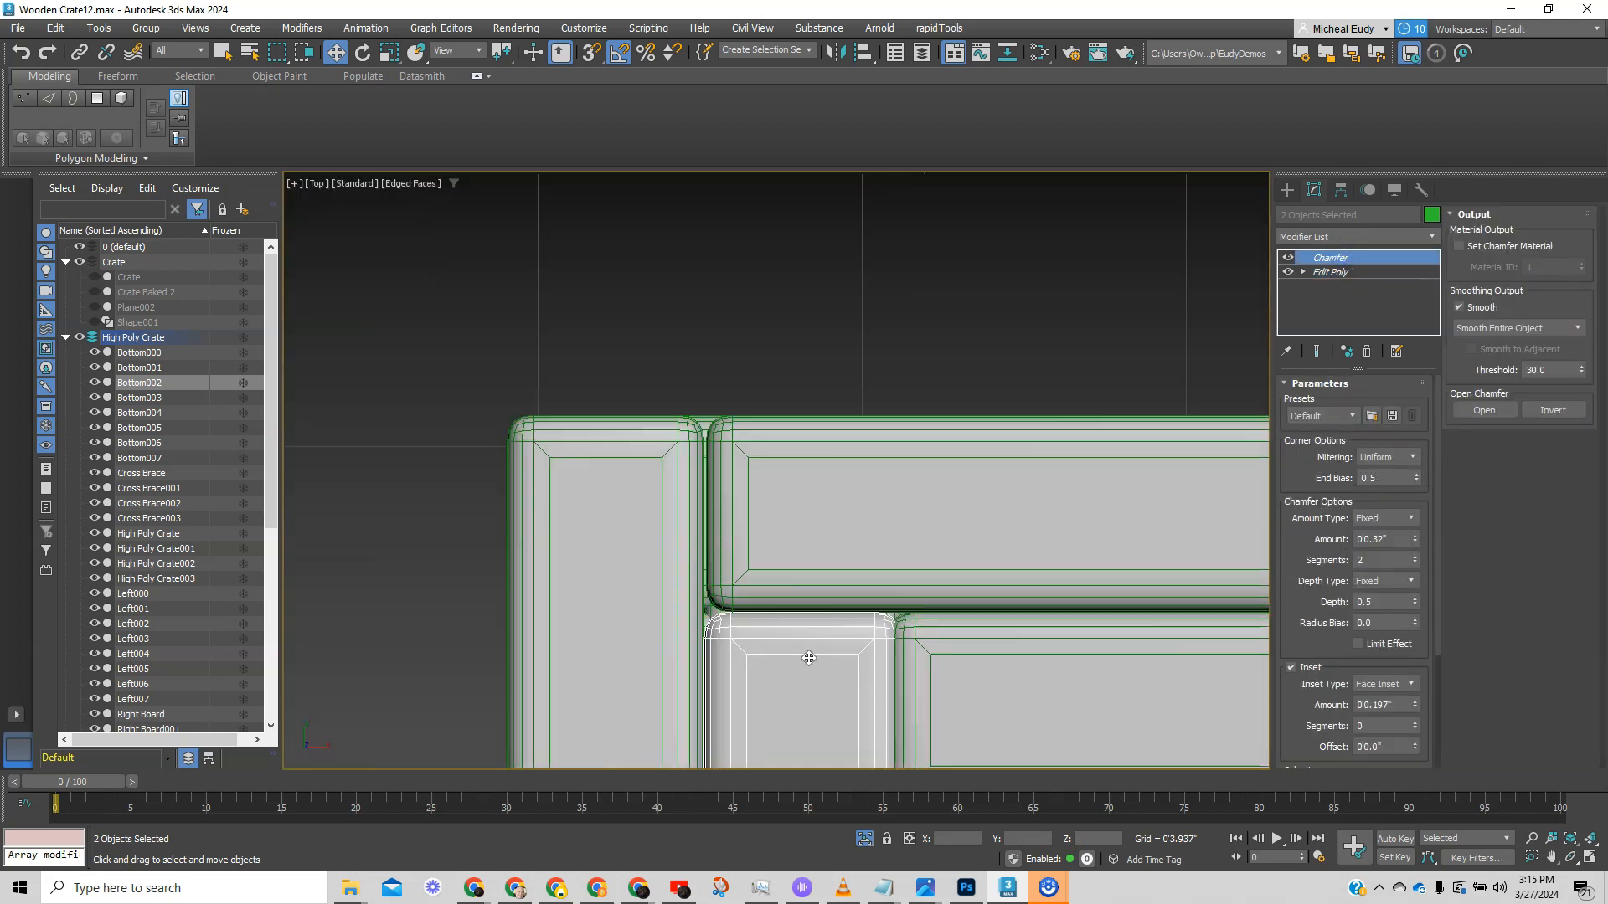
middle_click_drag(743, 489, 851, 586)
scroll(718, 467, "down", 6)
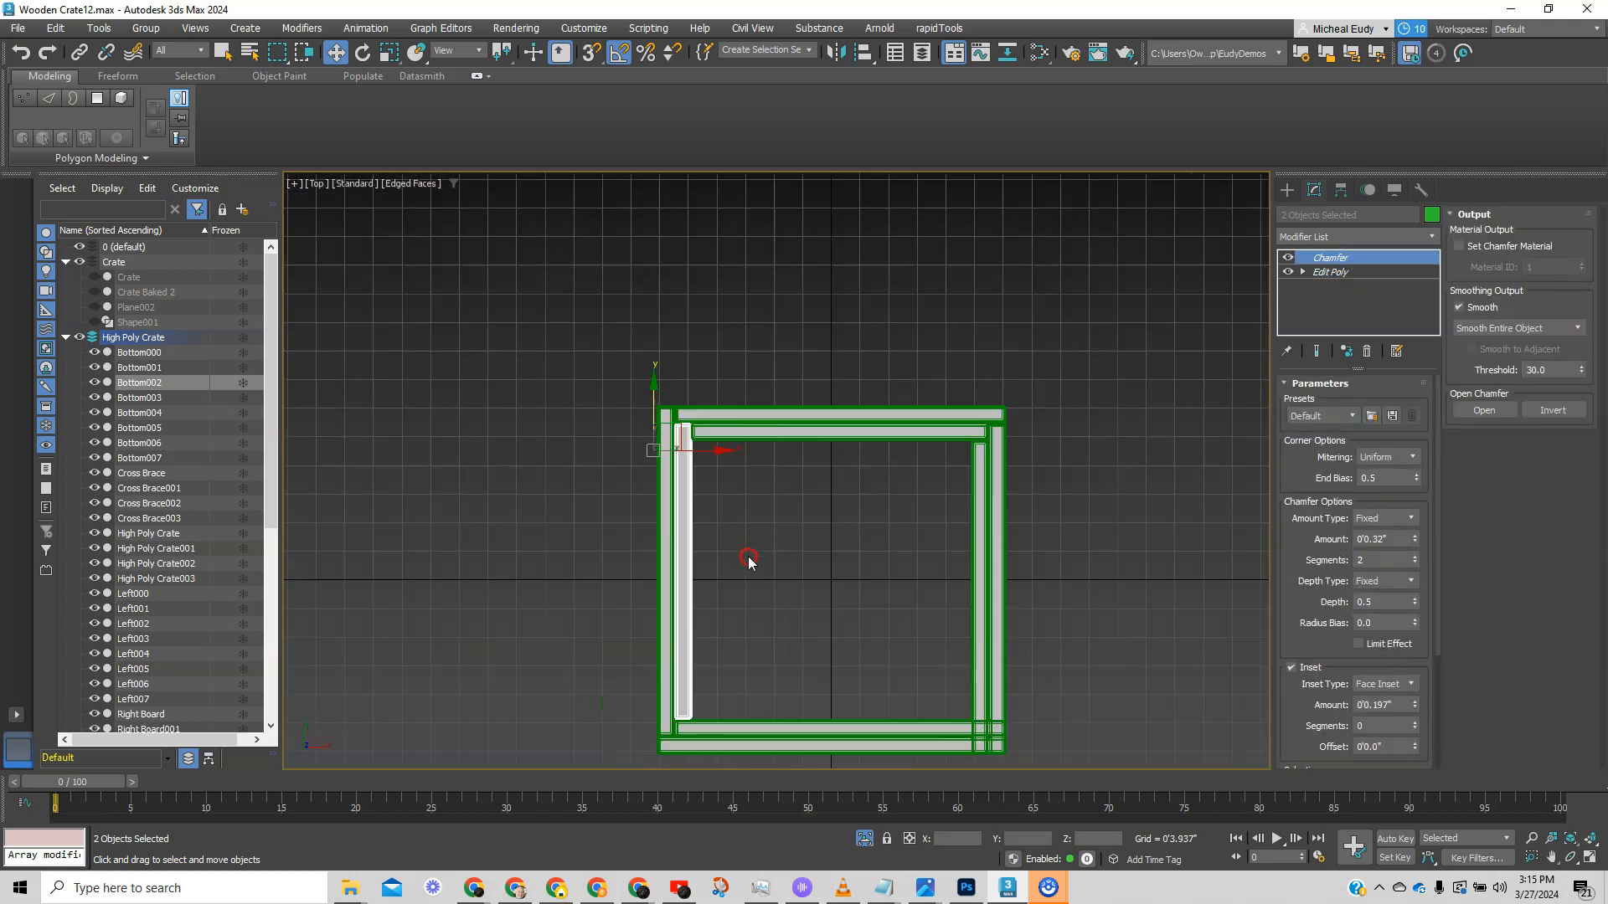
middle_click_drag(681, 520, 879, 685)
scroll(653, 538, "up", 5)
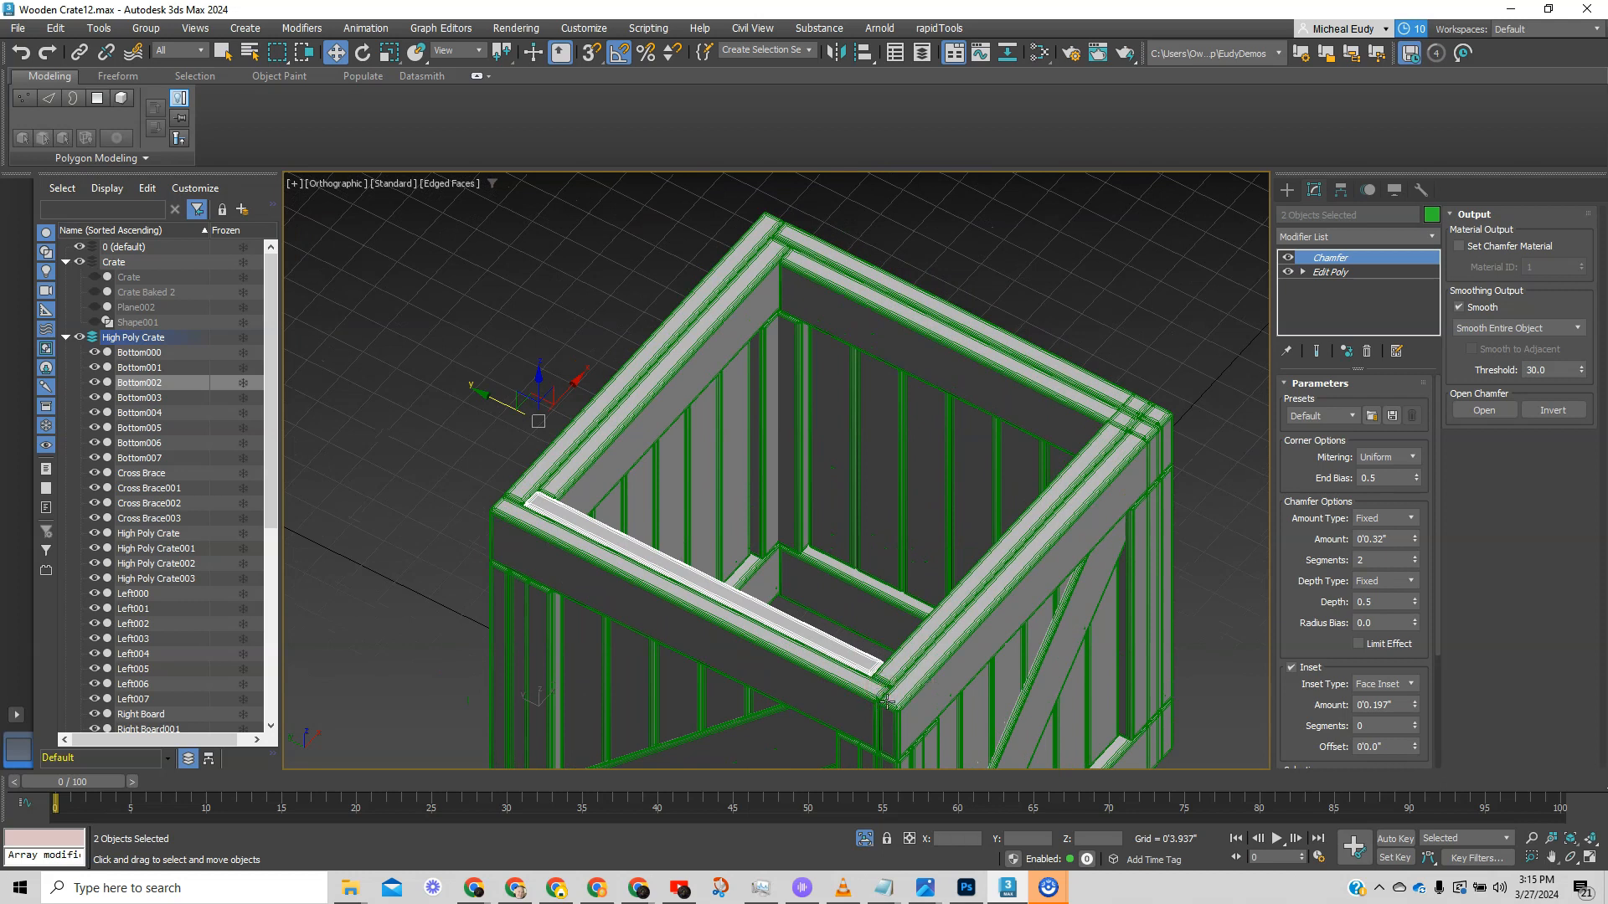
scroll(1055, 554, "up", 2)
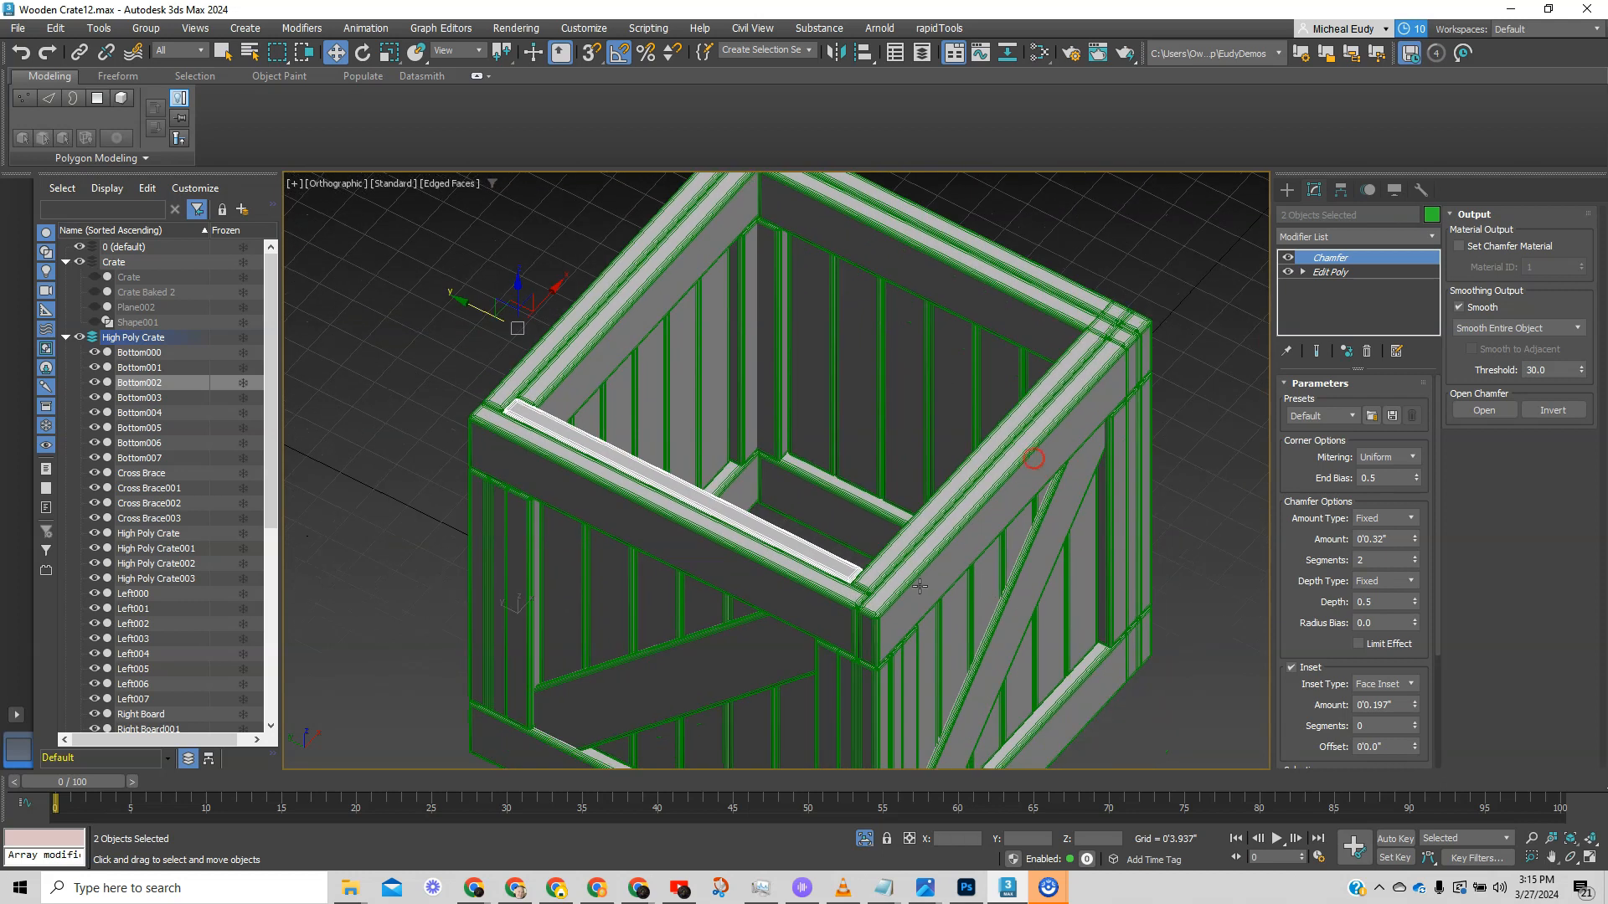
middle_click_drag(856, 615, 877, 590, "alt")
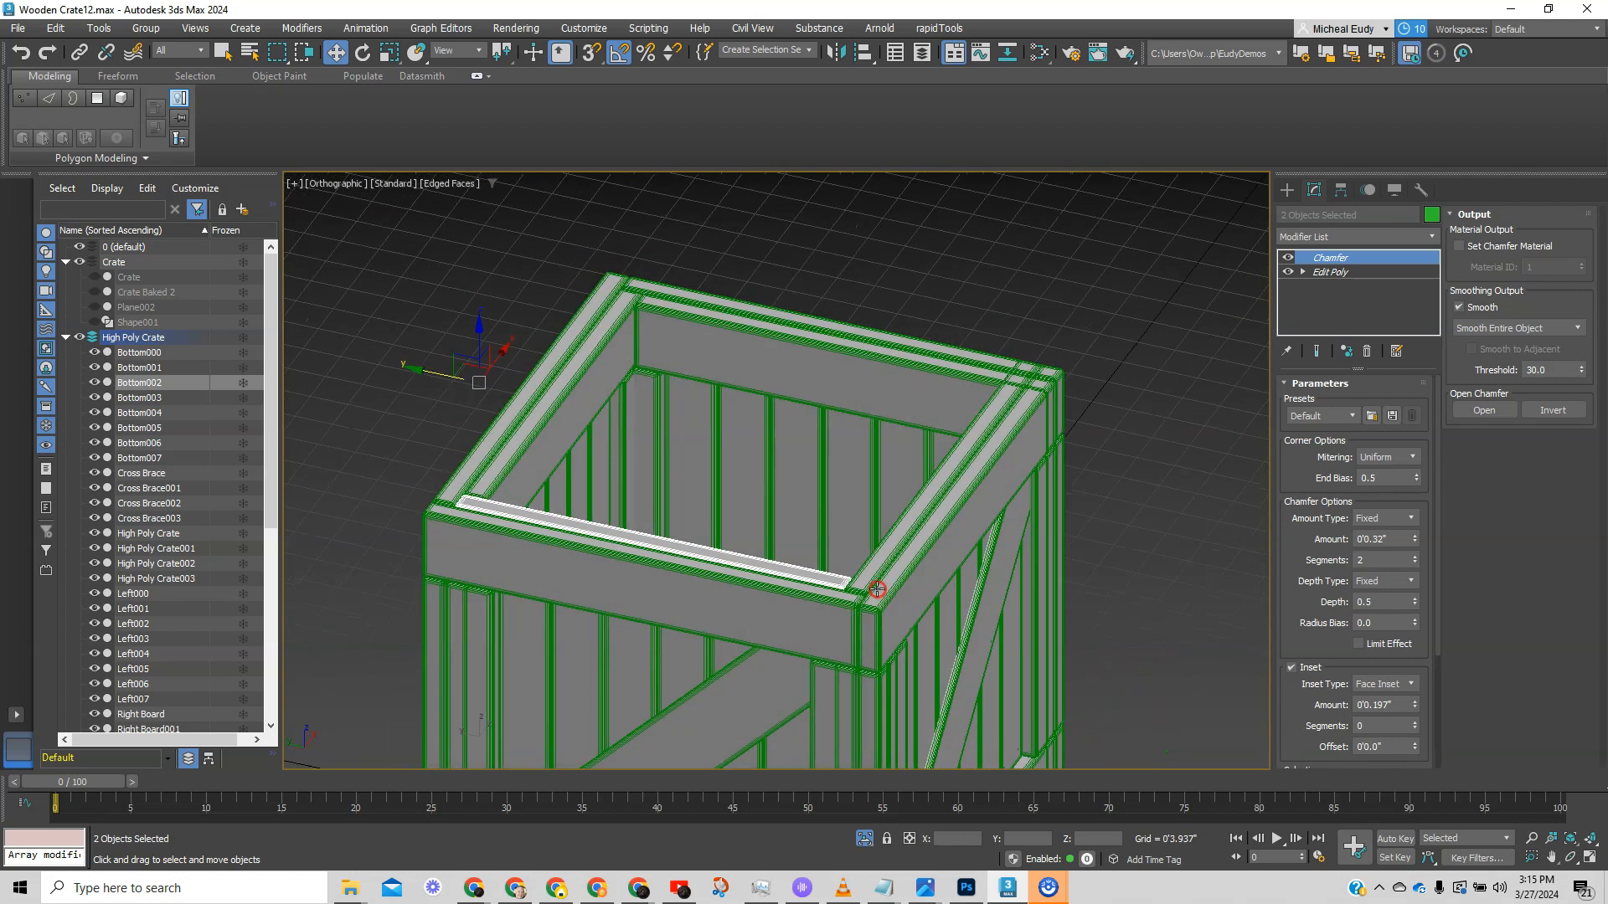
key("F4")
scroll(888, 561, "down", 3)
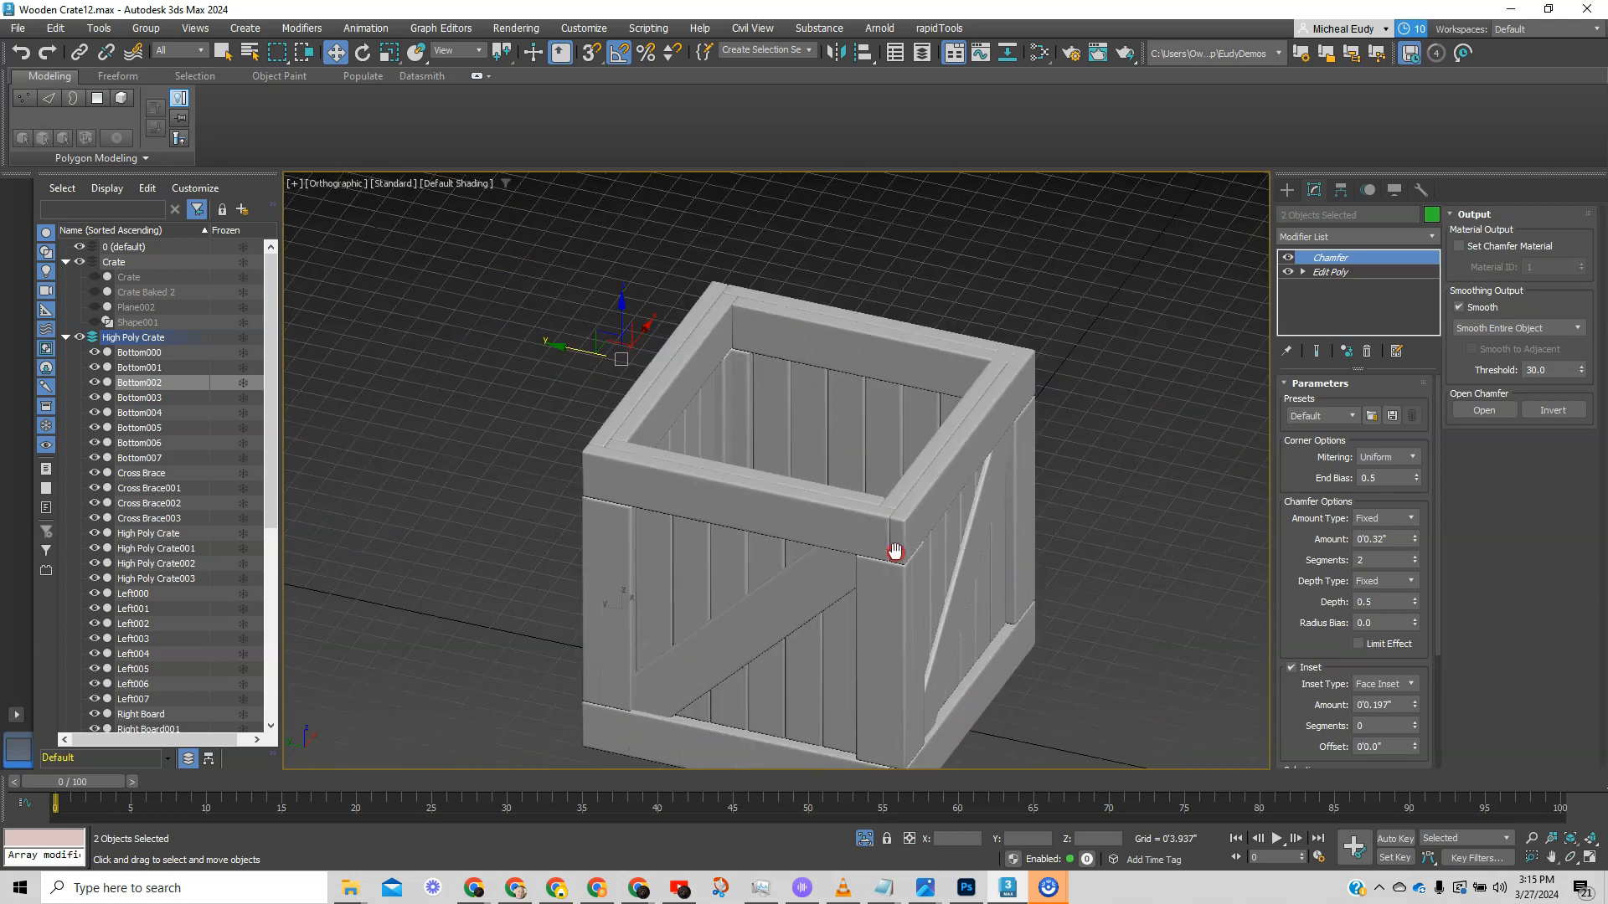
mouse_move(943, 616)
middle_mouse_down()
mouse_move(958, 438)
mouse_move(951, 600)
middle_mouse_up()
scroll(890, 589, "up", 2)
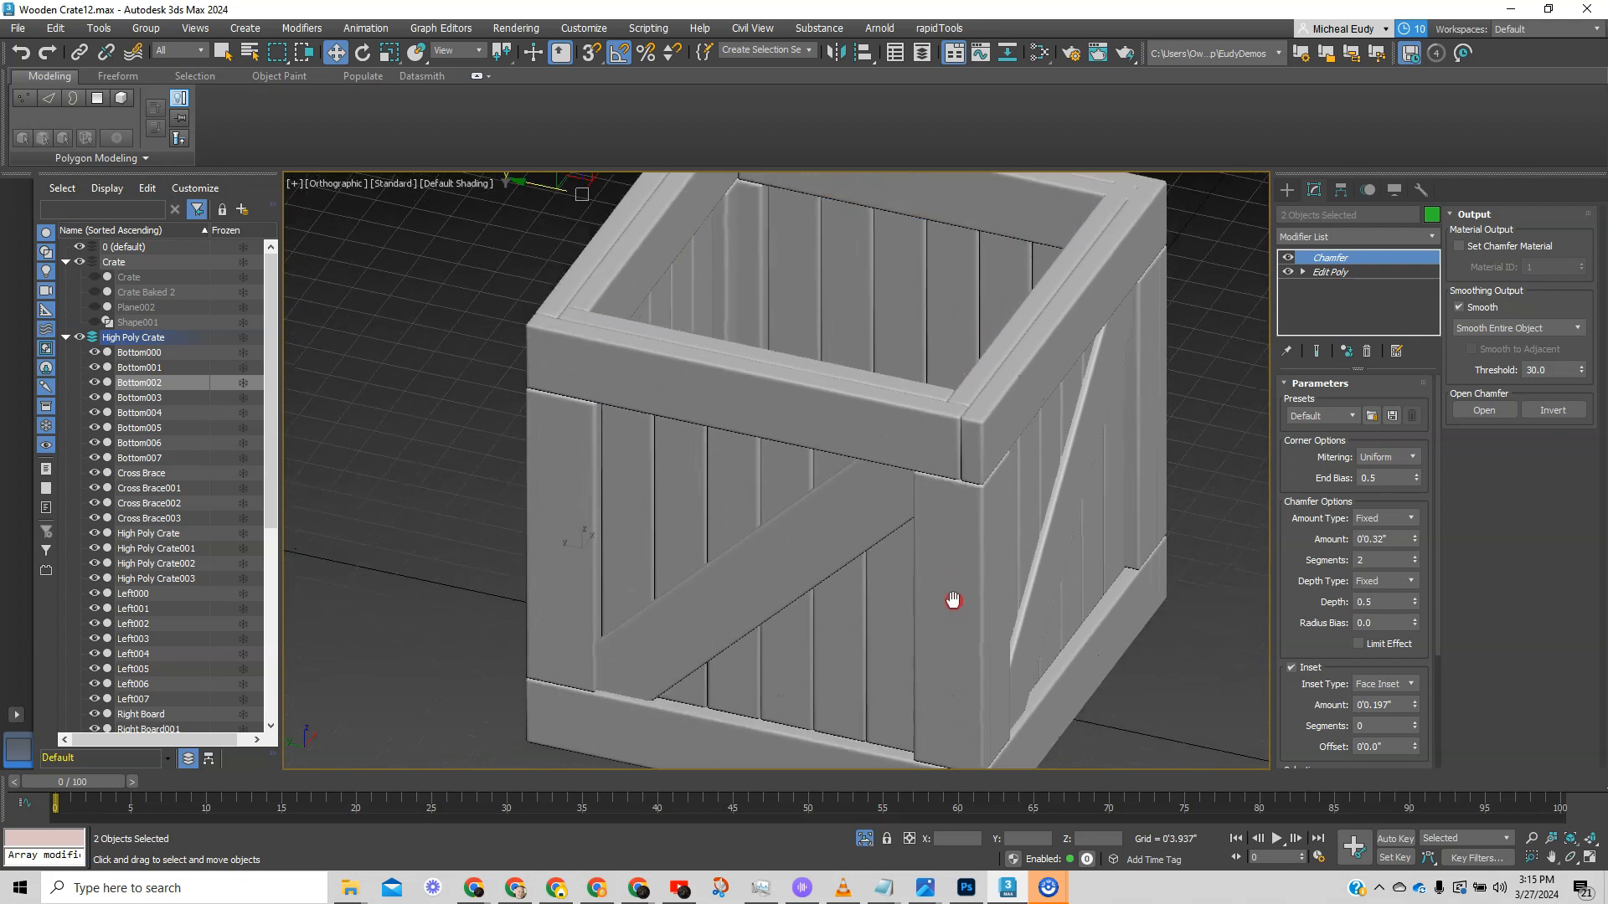
middle_click_drag(935, 438, 1144, 430, "alt")
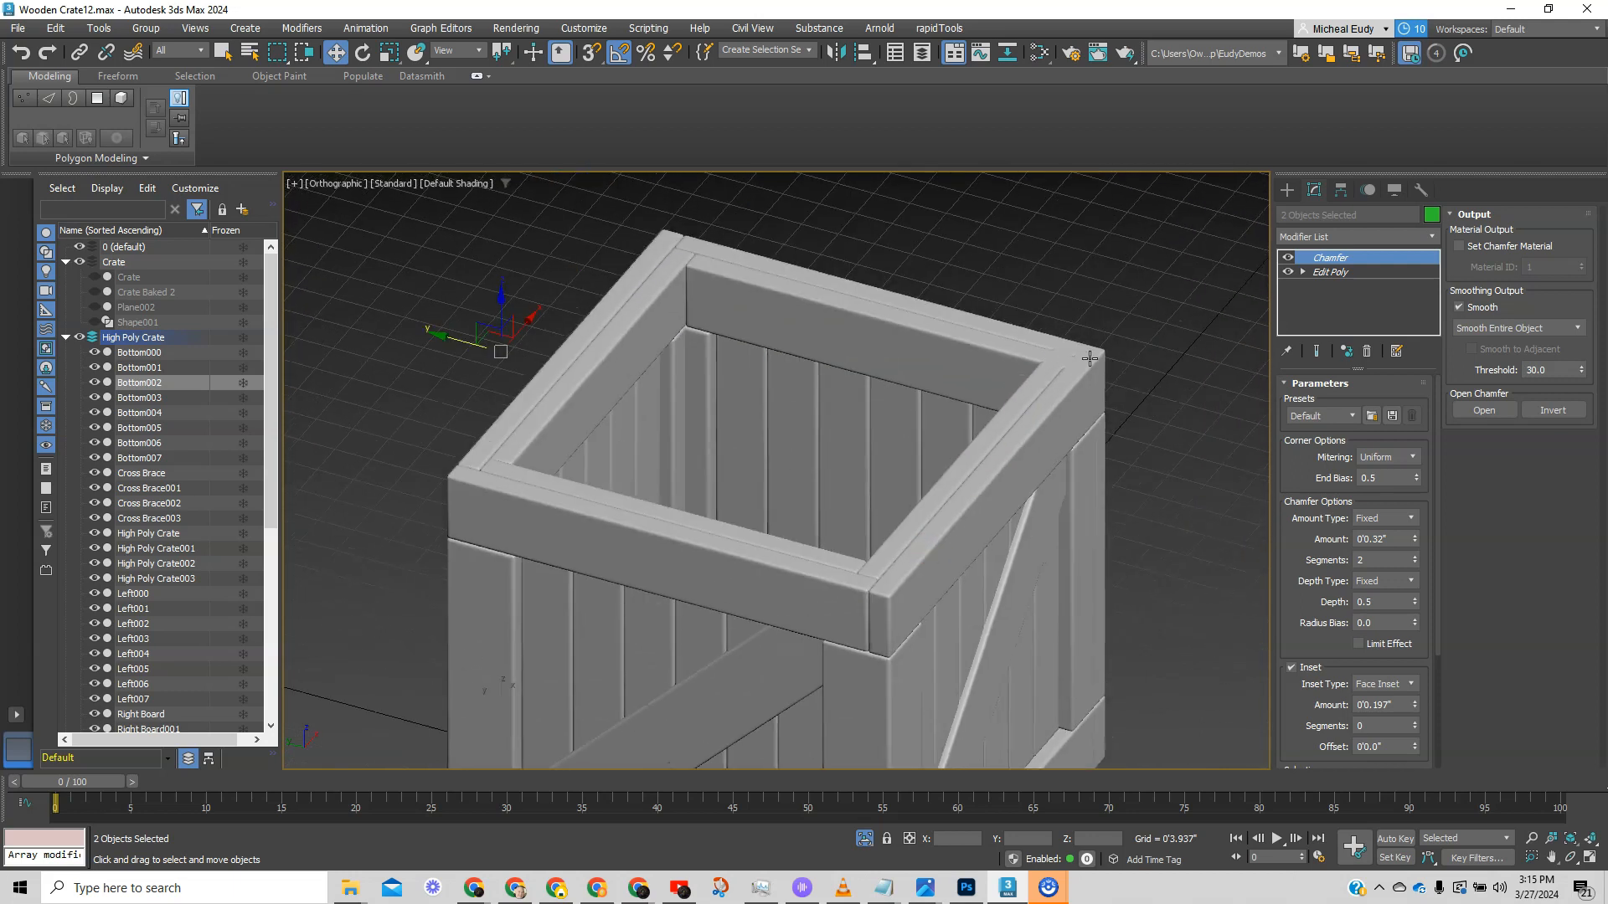
middle_click_drag(855, 609, 825, 496)
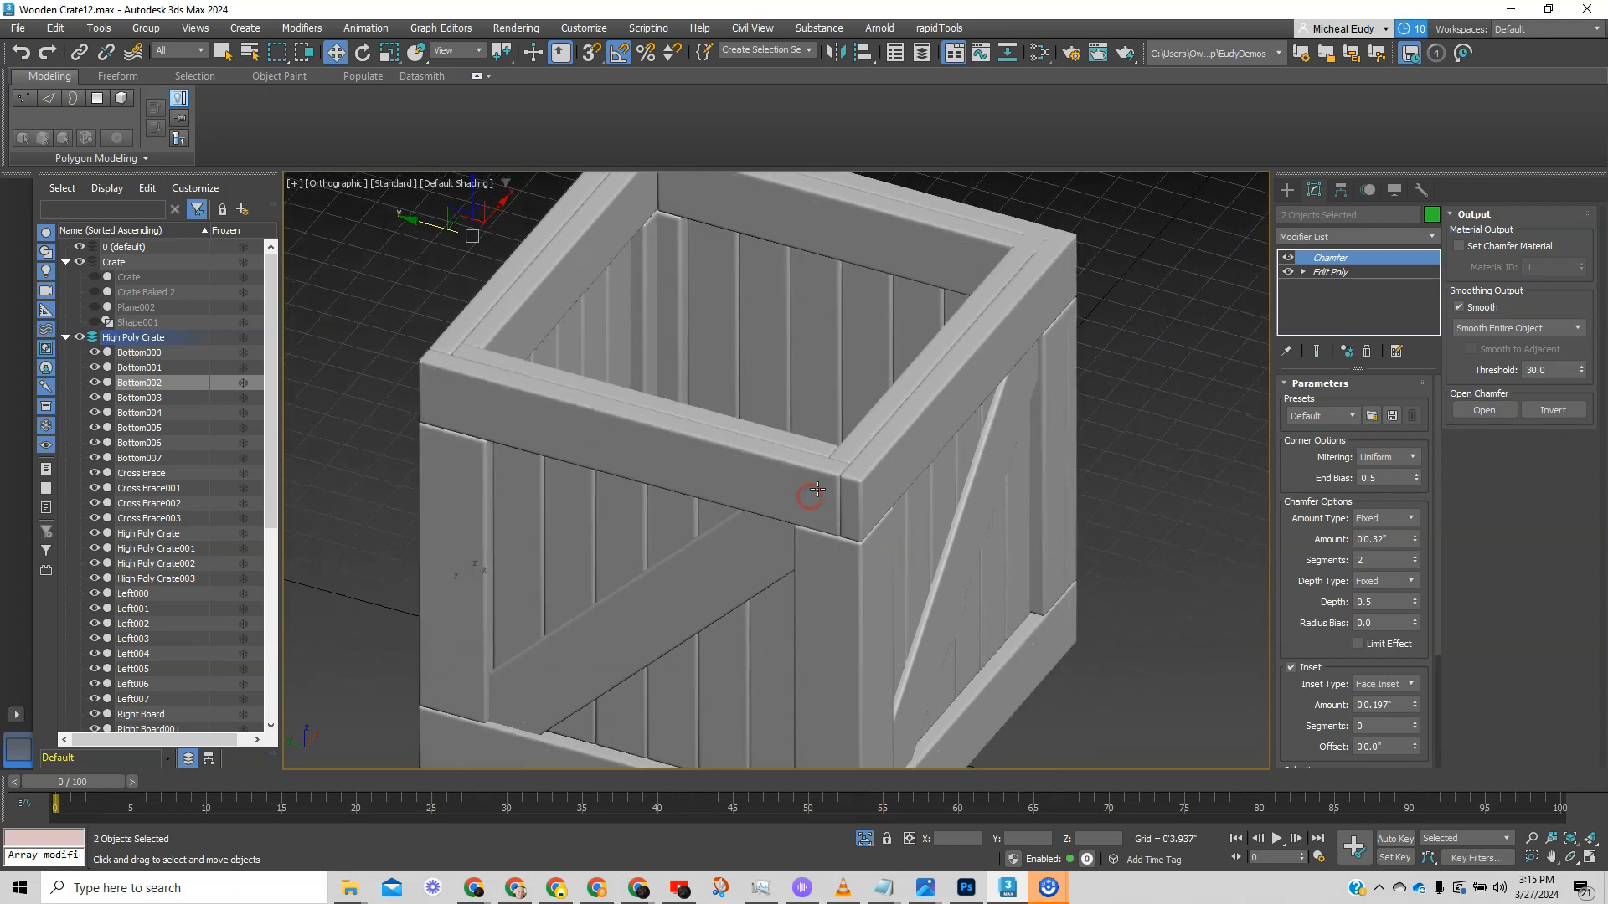
mouse_move(797, 486)
middle_mouse_down("alt")
mouse_move(796, 466)
mouse_move(821, 470)
middle_mouse_up("alt")
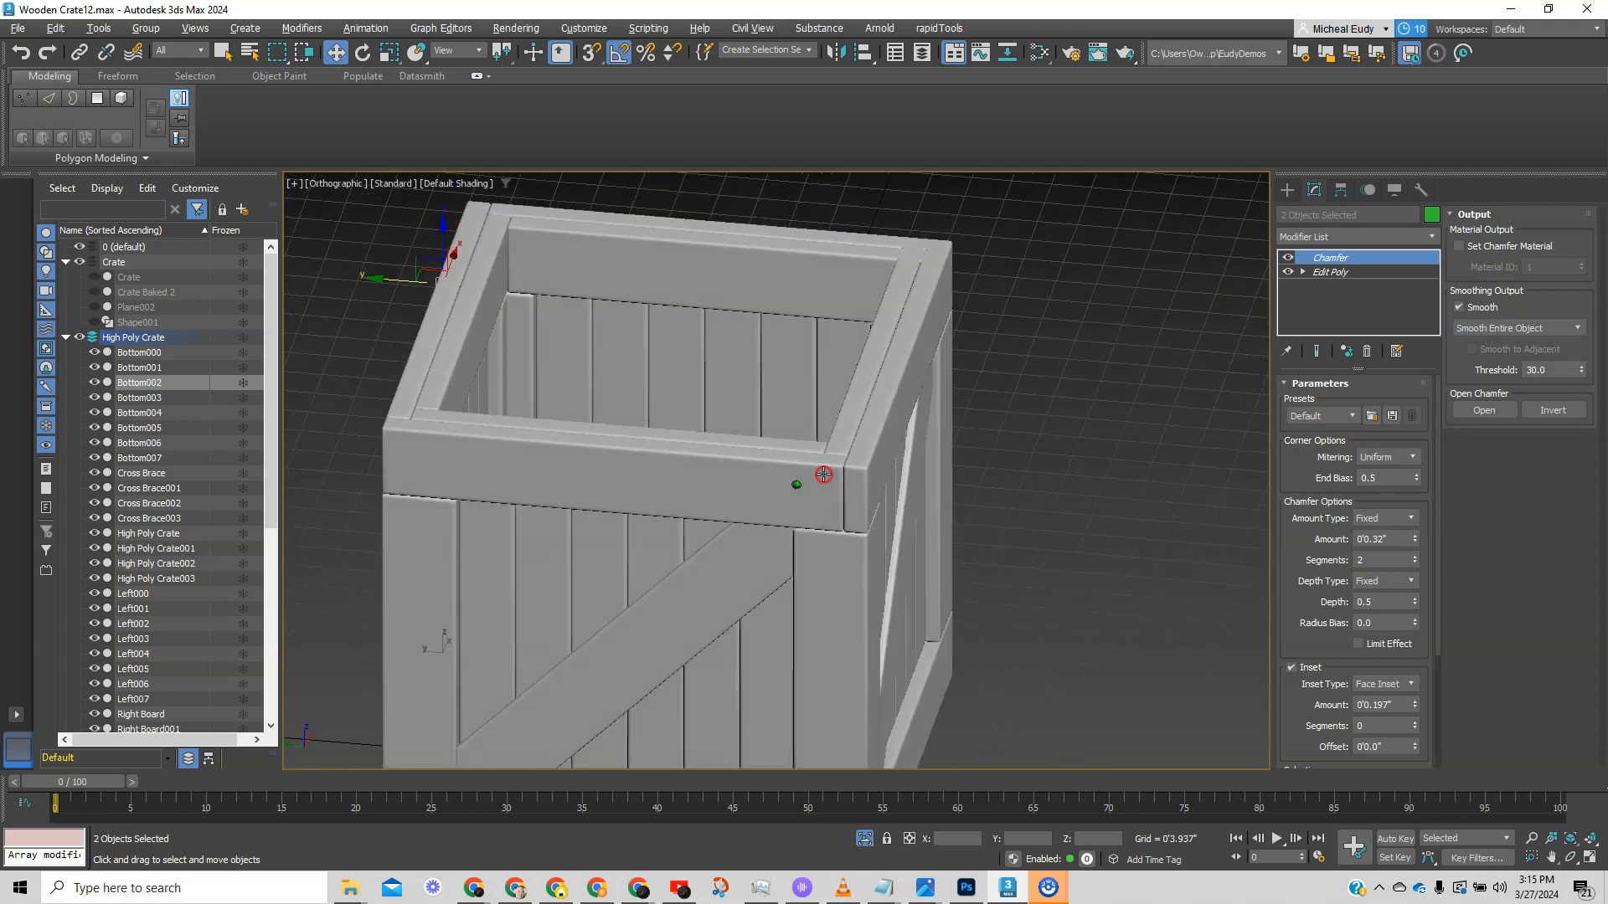
- In the Right view, draw a cylinder of about 0.68" radius and 0.618" height beside the crate's upper corner
key("f")
middle_click_drag(1109, 442, 850, 491)
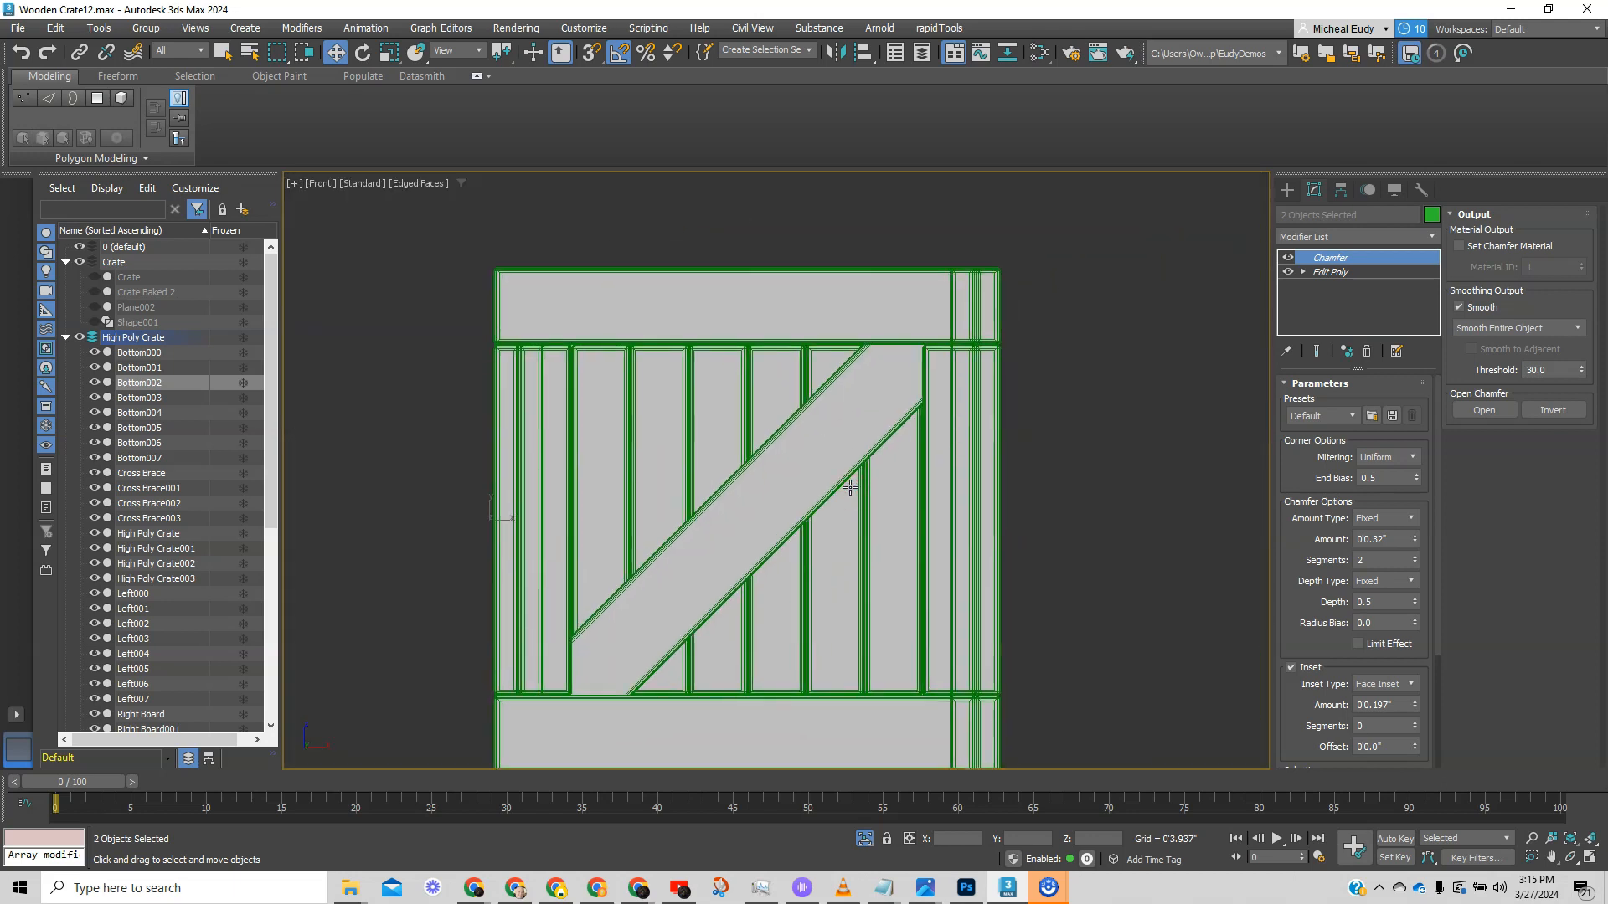
key("r")
middle_click_drag(858, 378, 922, 676)
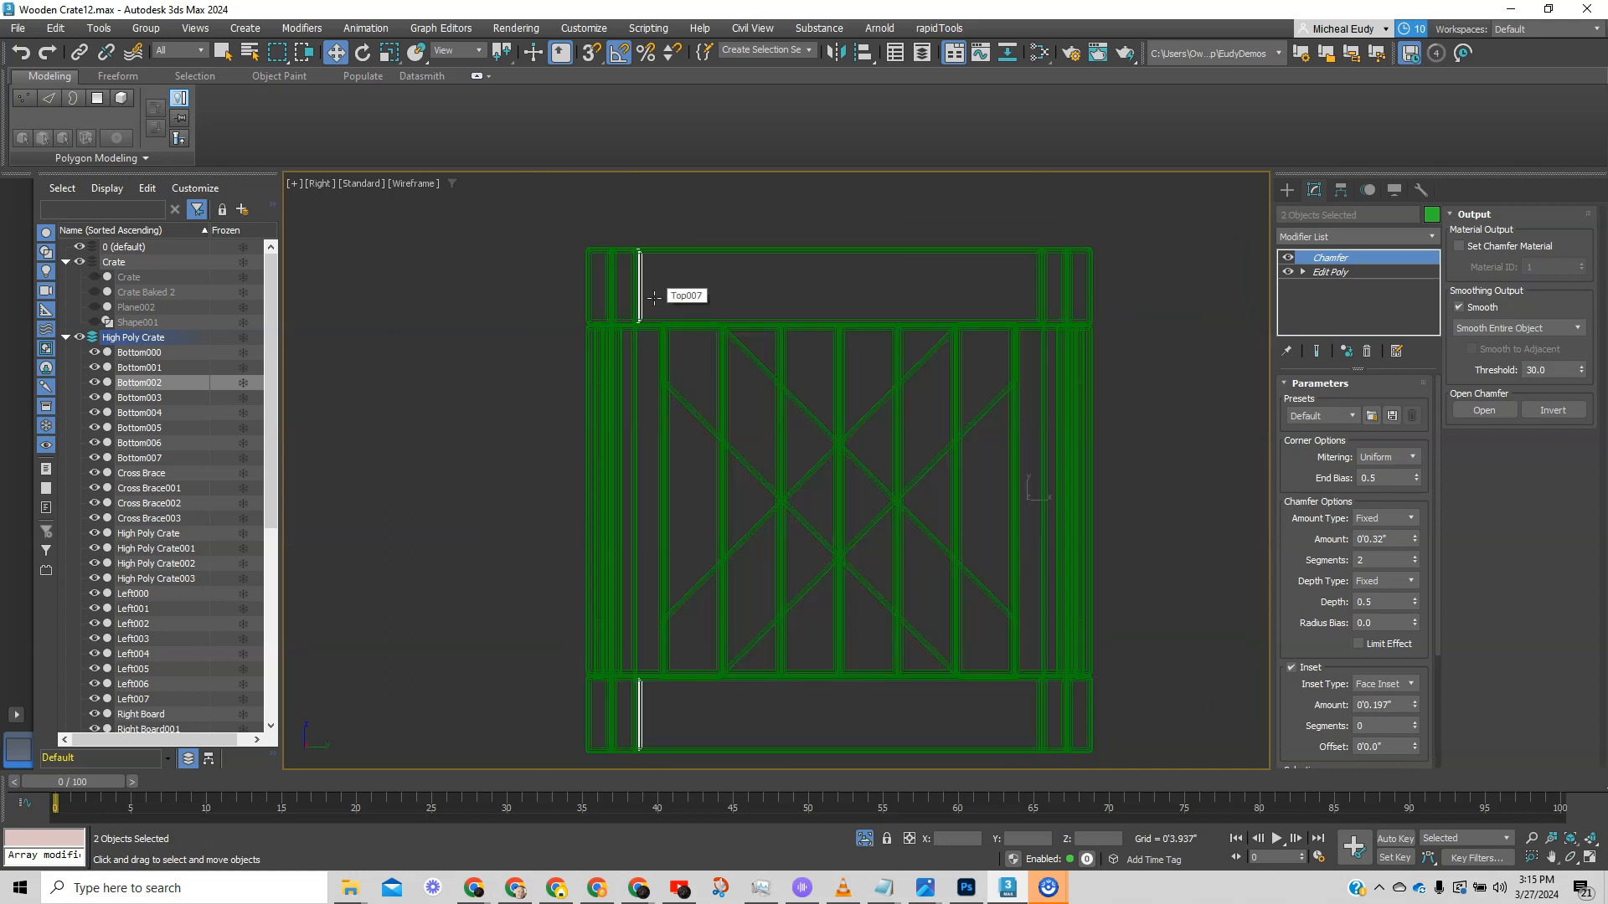
middle_click_drag(654, 297, 942, 480)
scroll(747, 392, "up", 4)
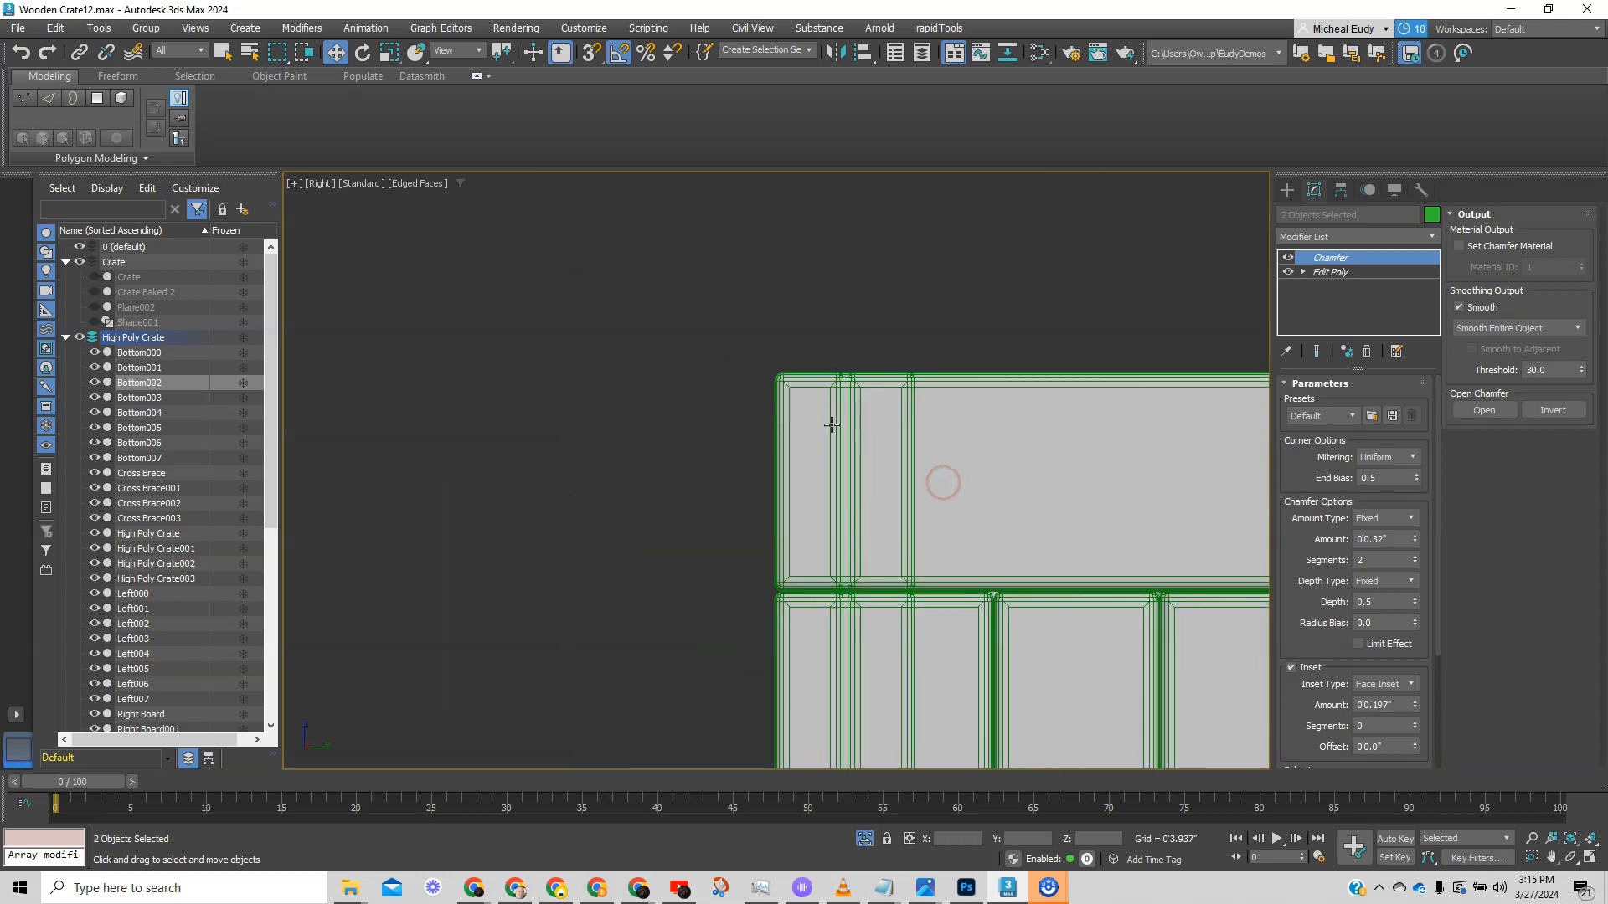
left_click(1287, 190)
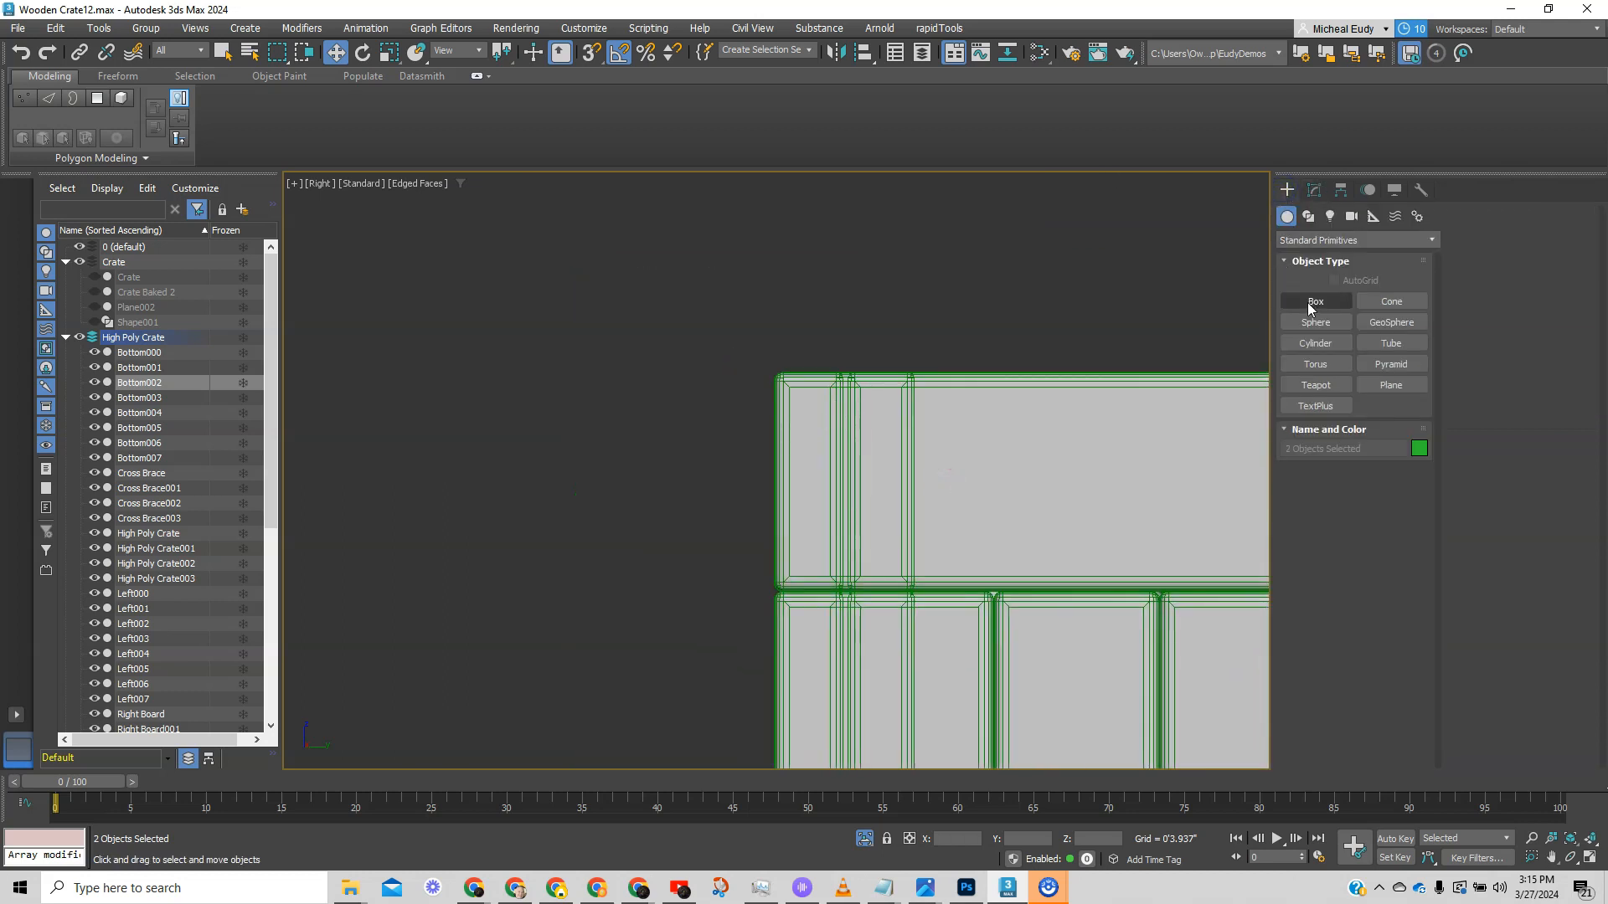
left_click(1314, 343)
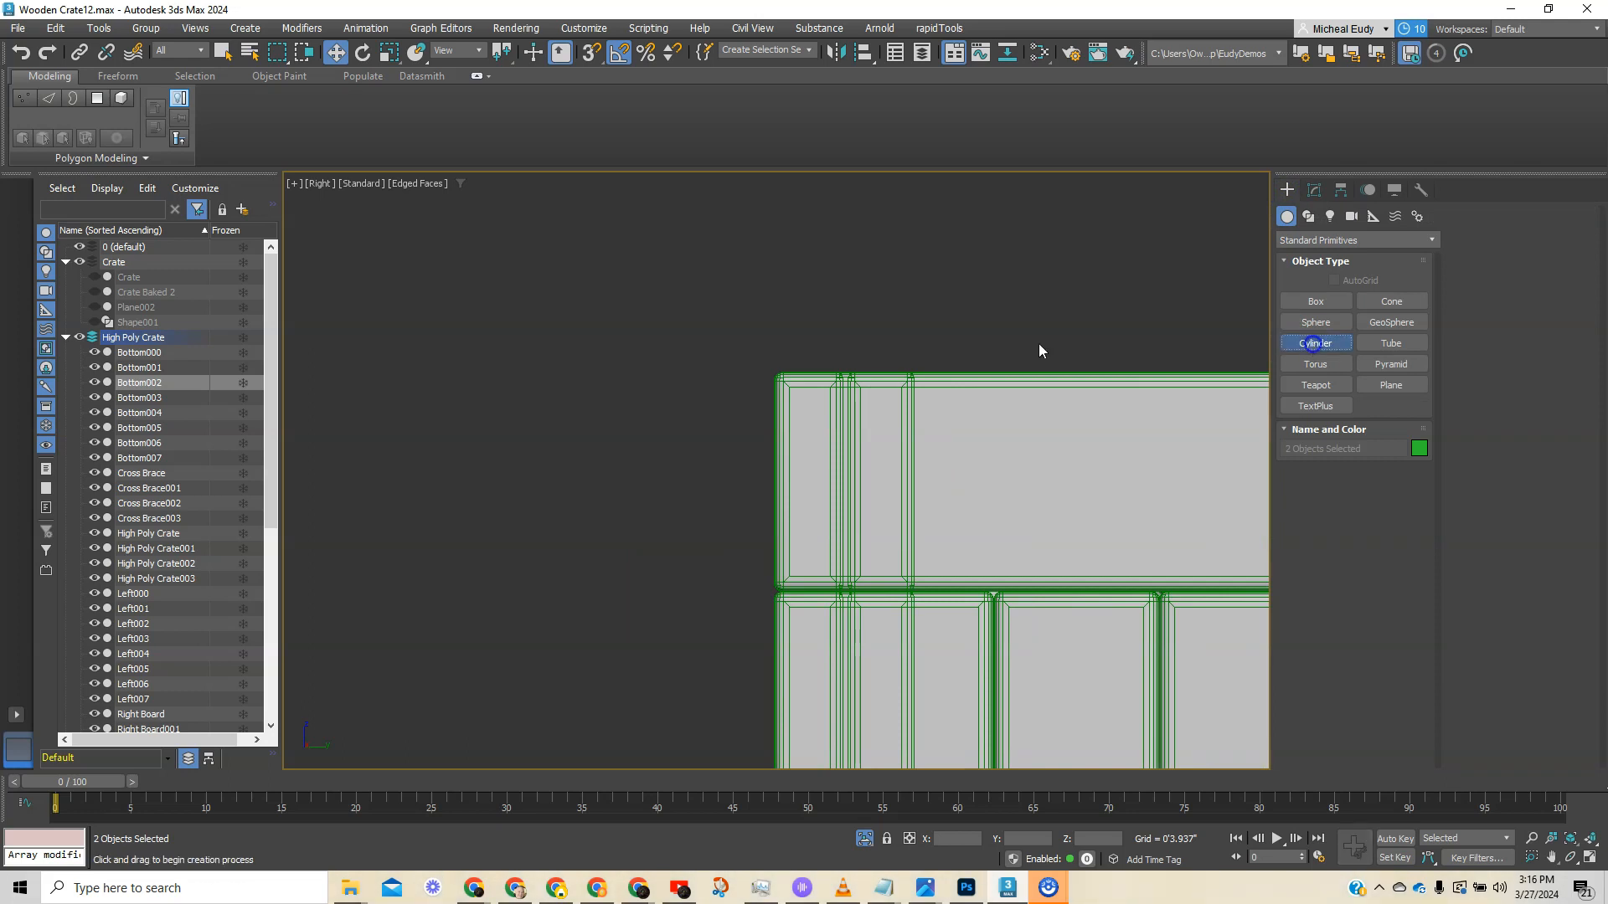
left_click_drag(718, 428, 731, 444)
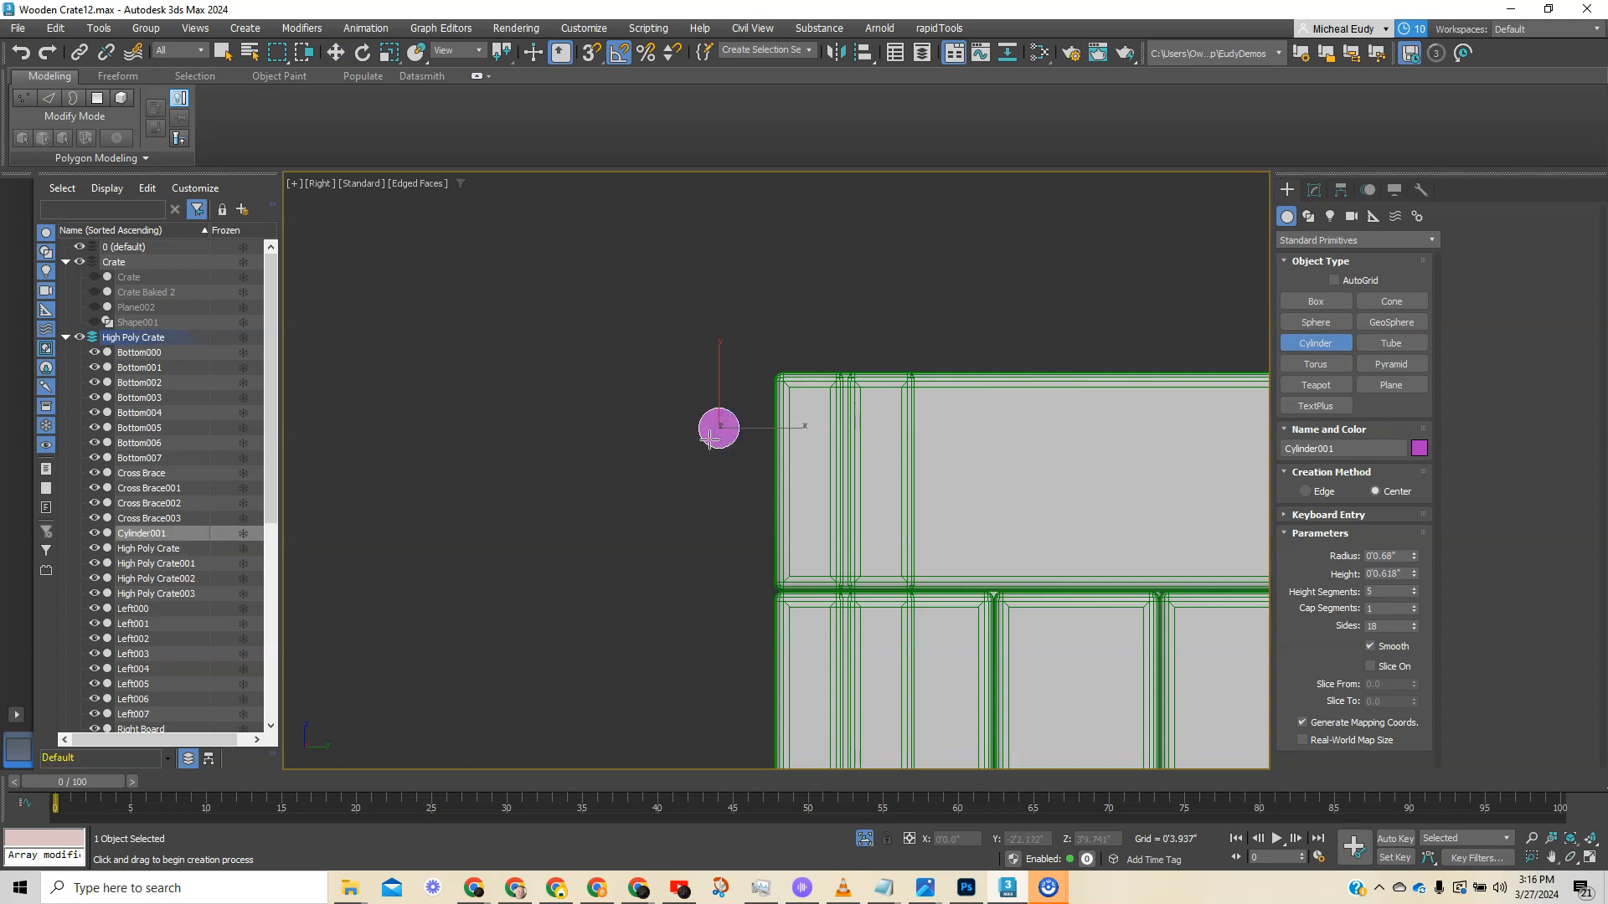
key("w")
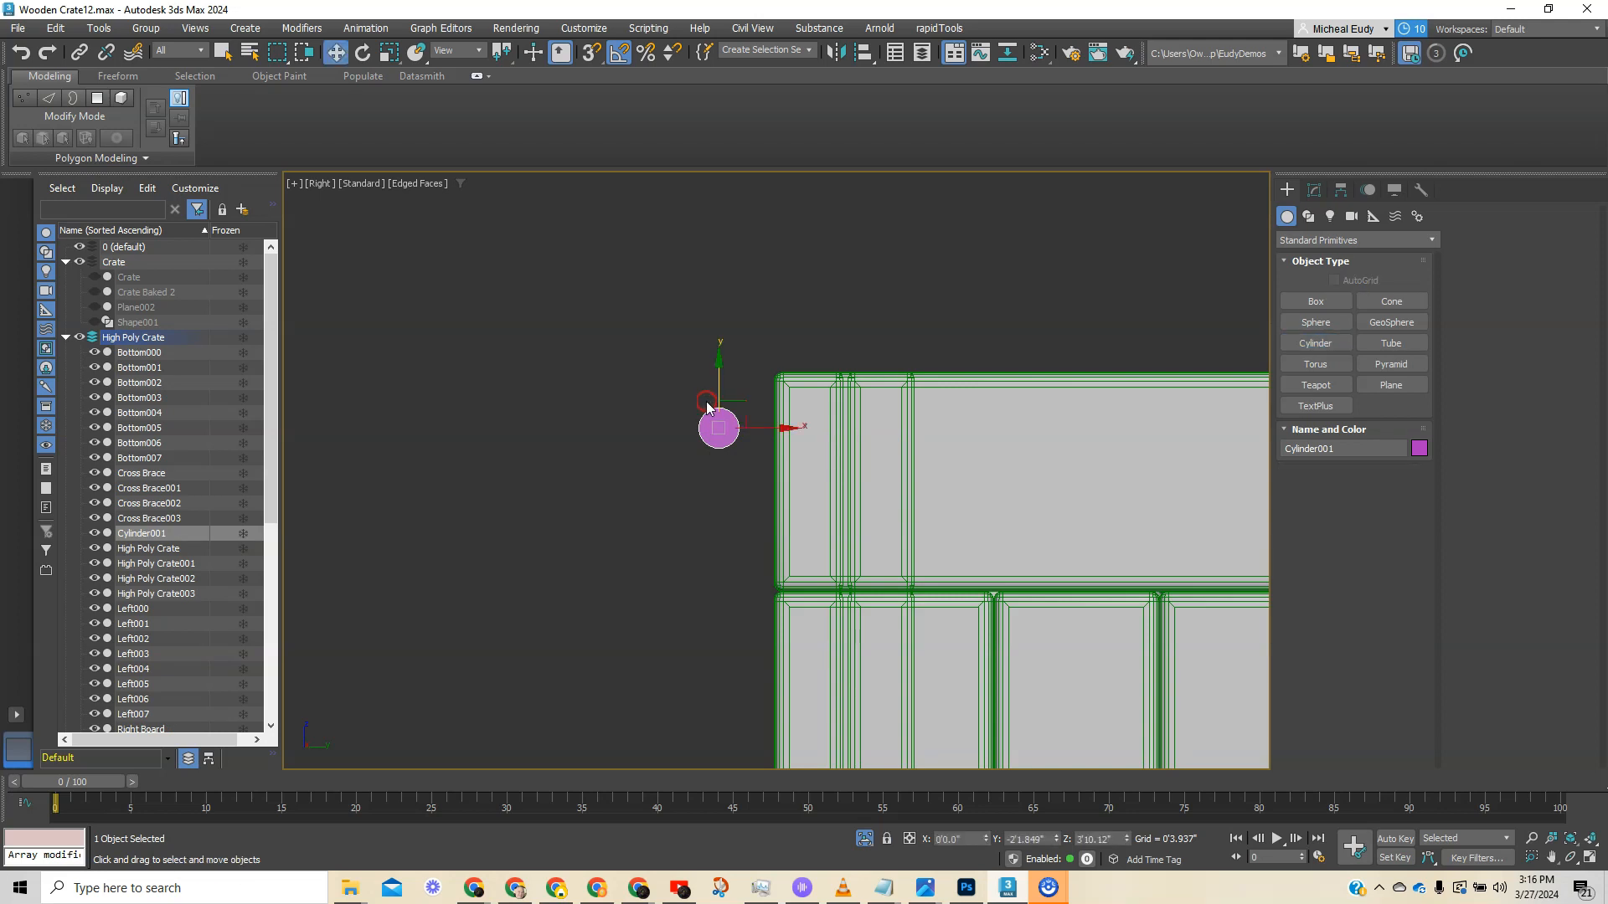
- Set the cylinder's cap segments to 2 and its height segments to 1
key("z")
middle_click_drag(711, 444, 766, 515, "alt")
left_click(1314, 190)
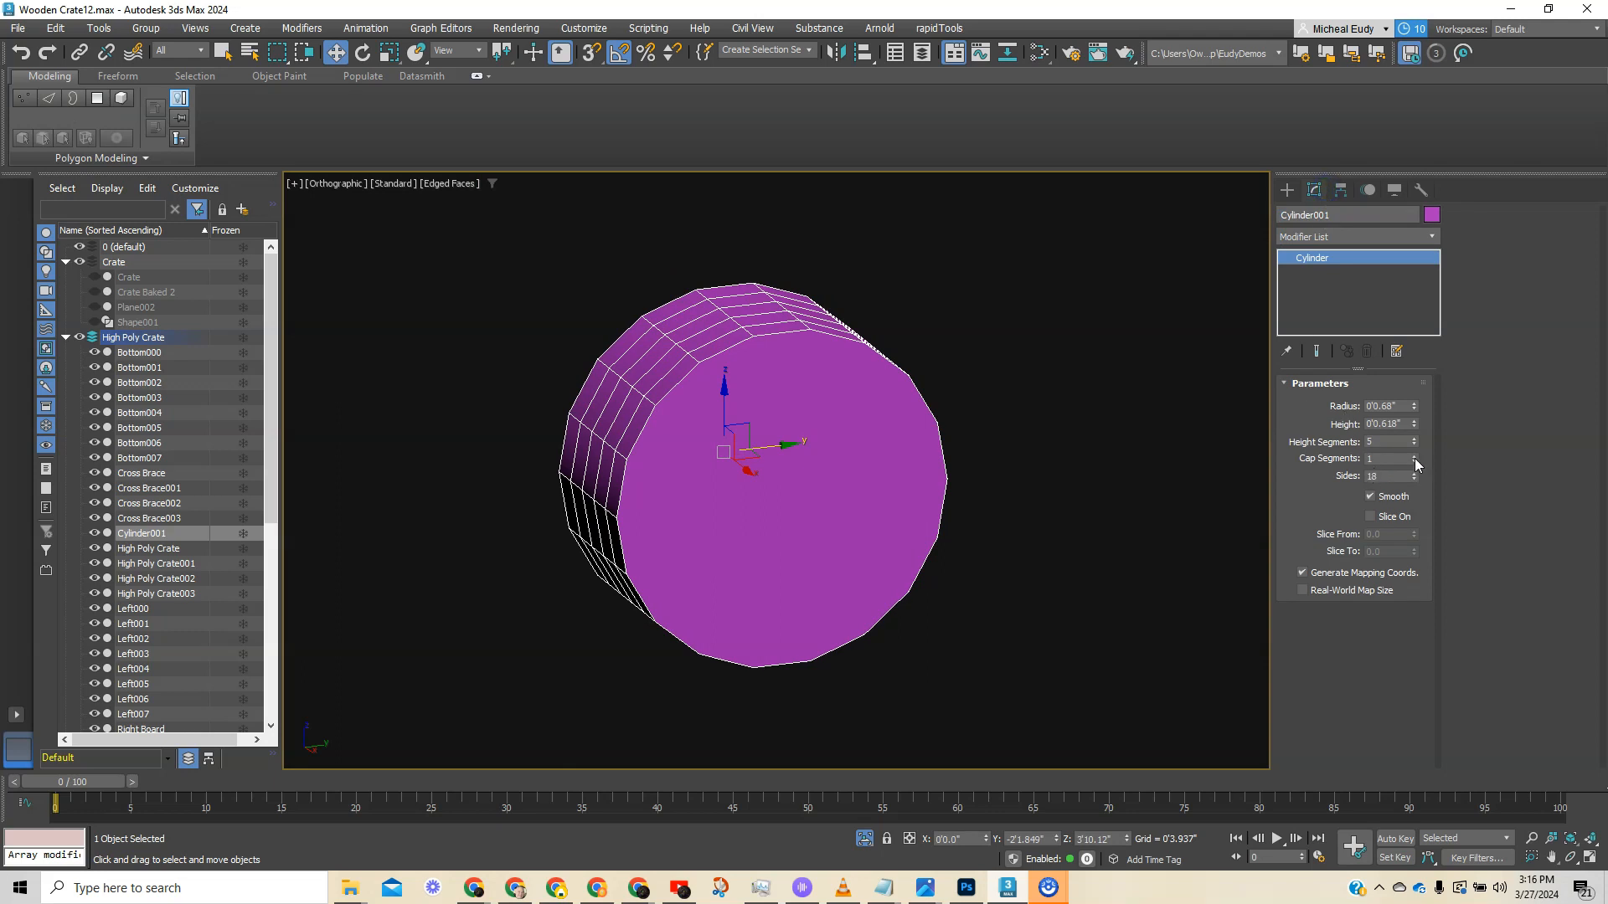
left_click(1414, 455)
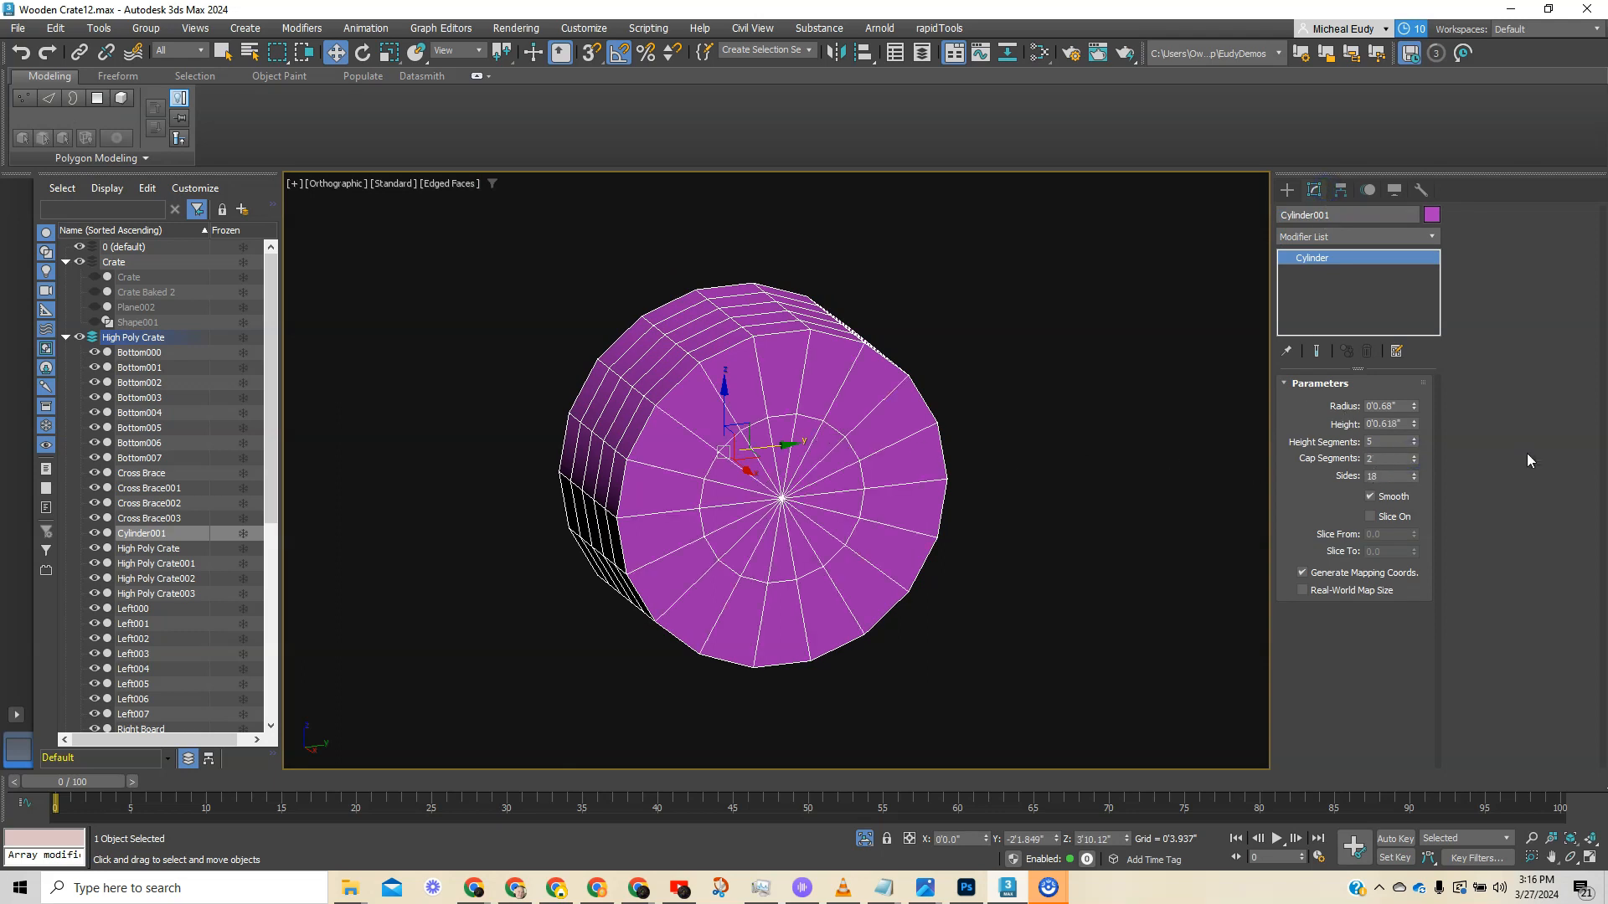
left_click_drag(1414, 444, 1415, 450)
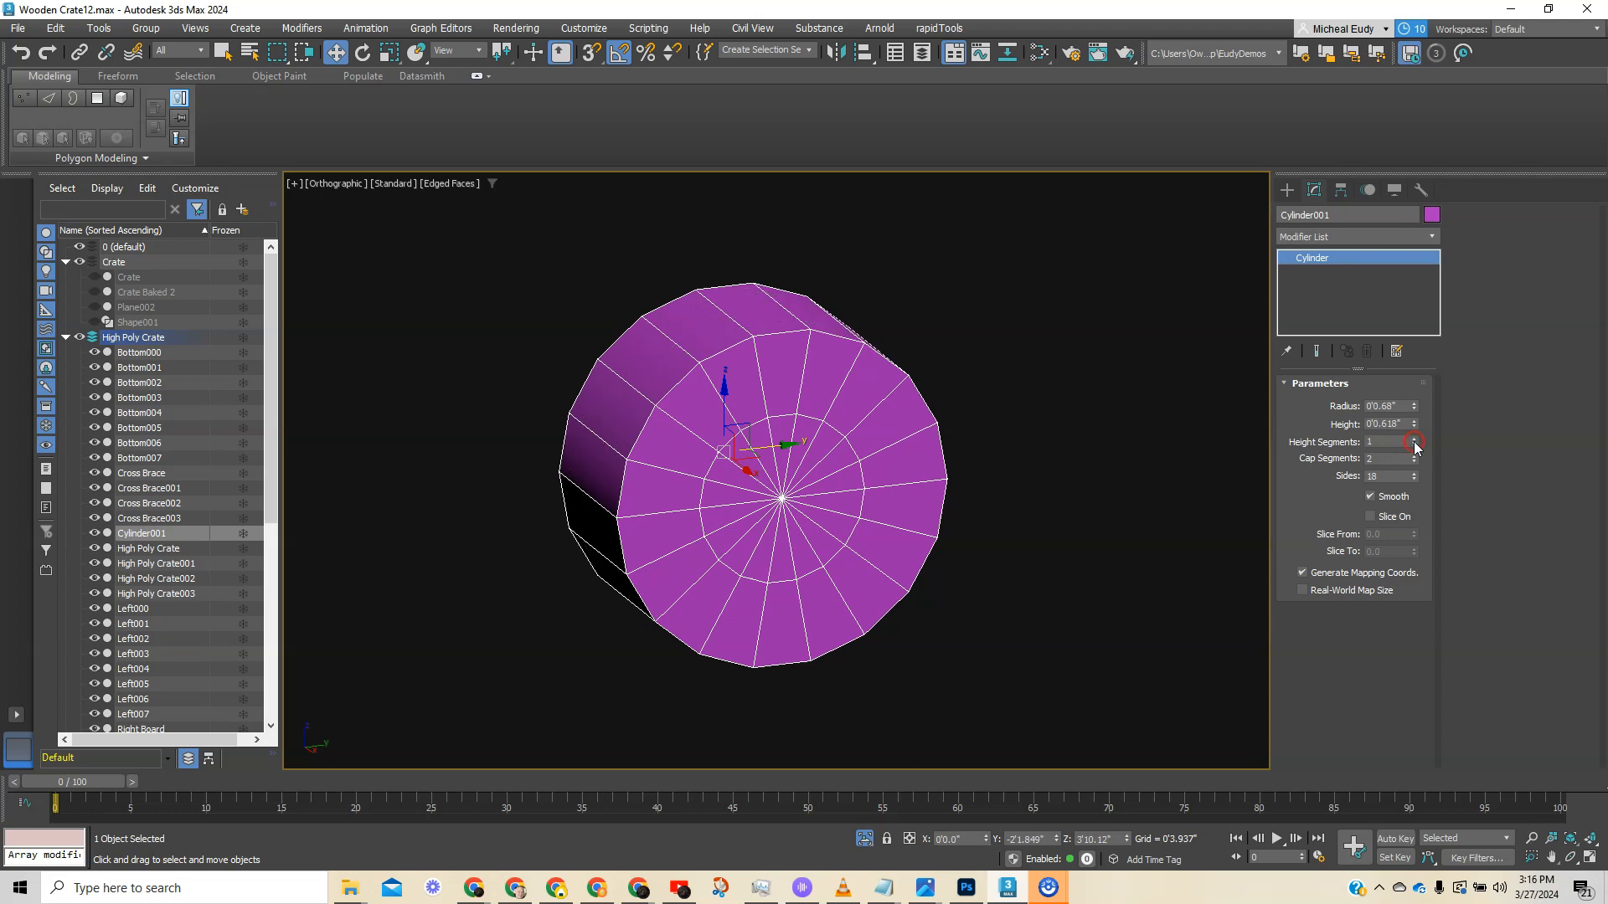
- Convert the cylinder to an Editable Poly
scroll(721, 483, "down", 2)
middle_click_drag(721, 482, 730, 524)
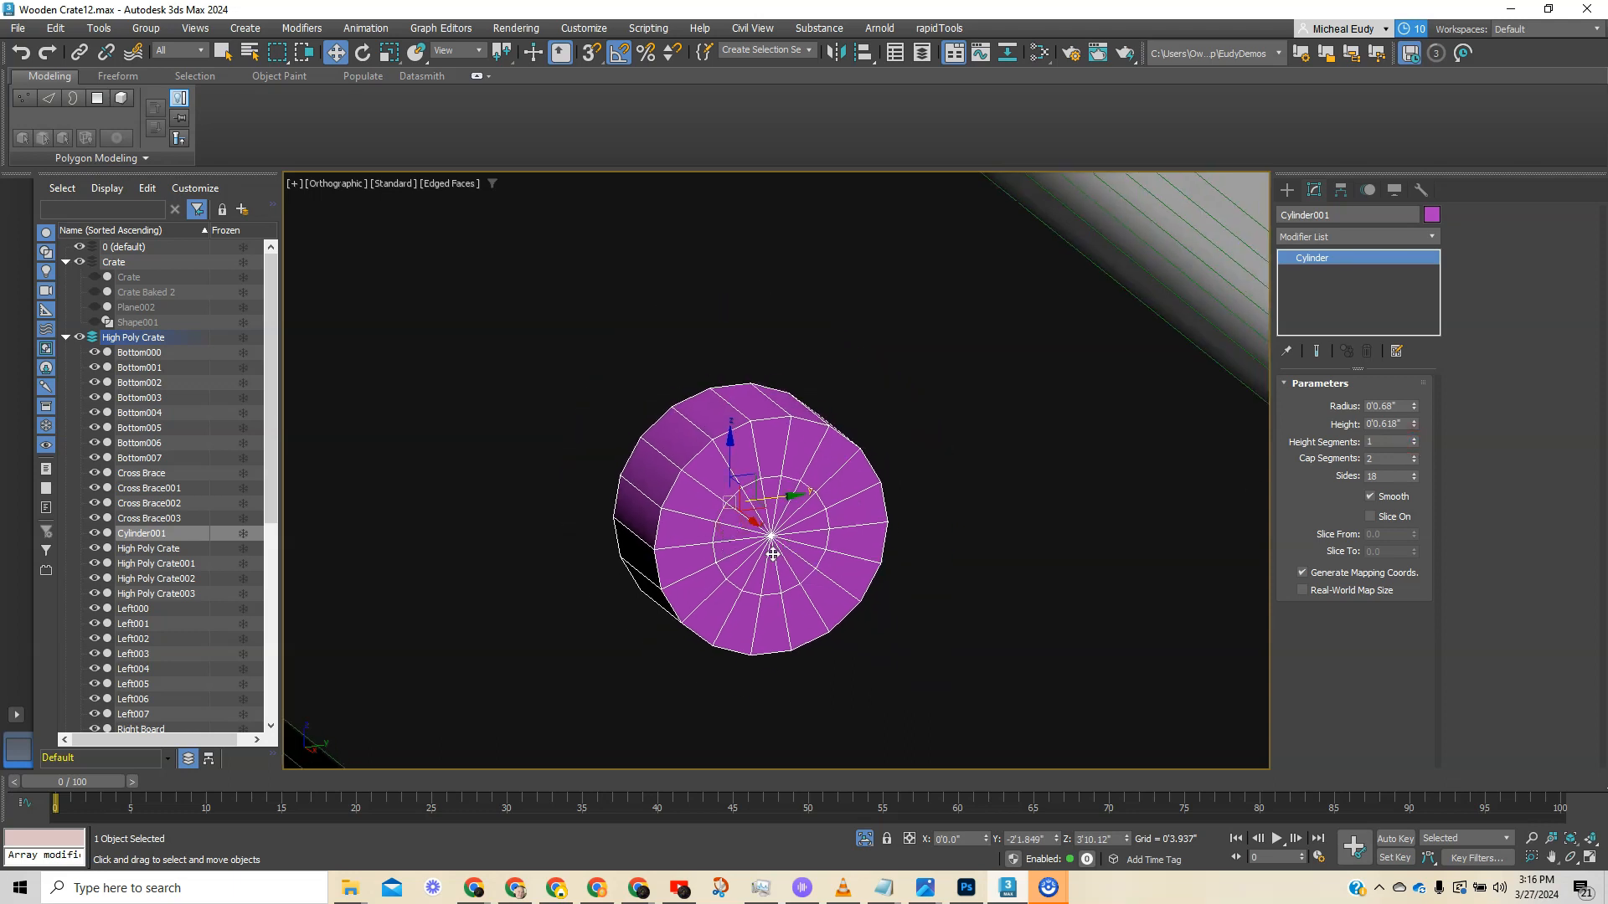
right_click(788, 484)
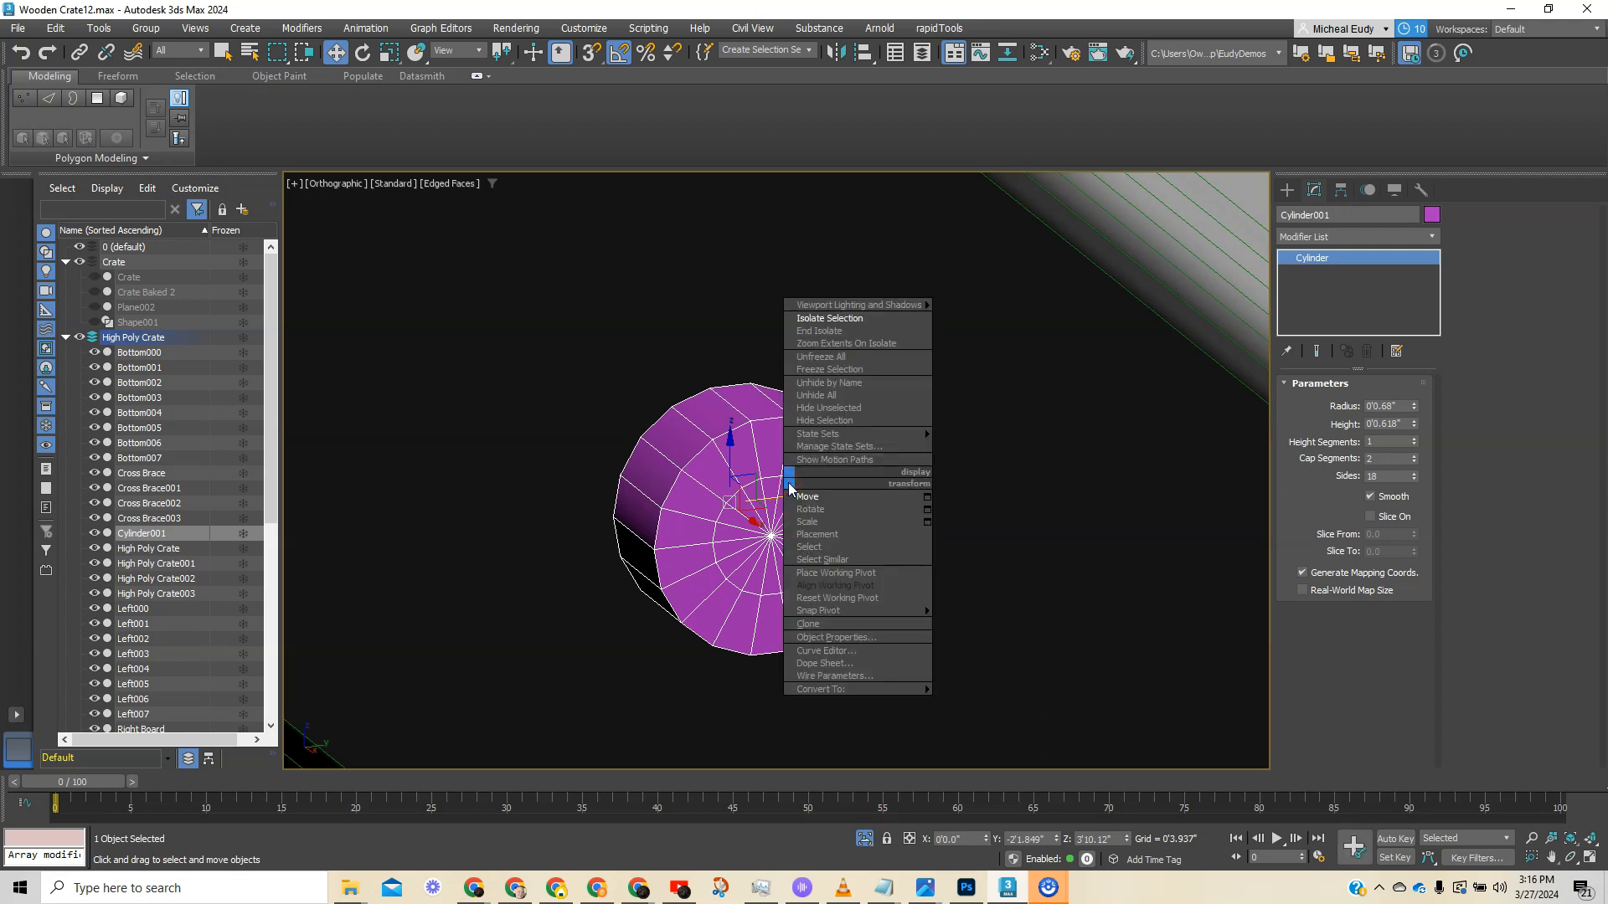
mouse_move(819, 690)
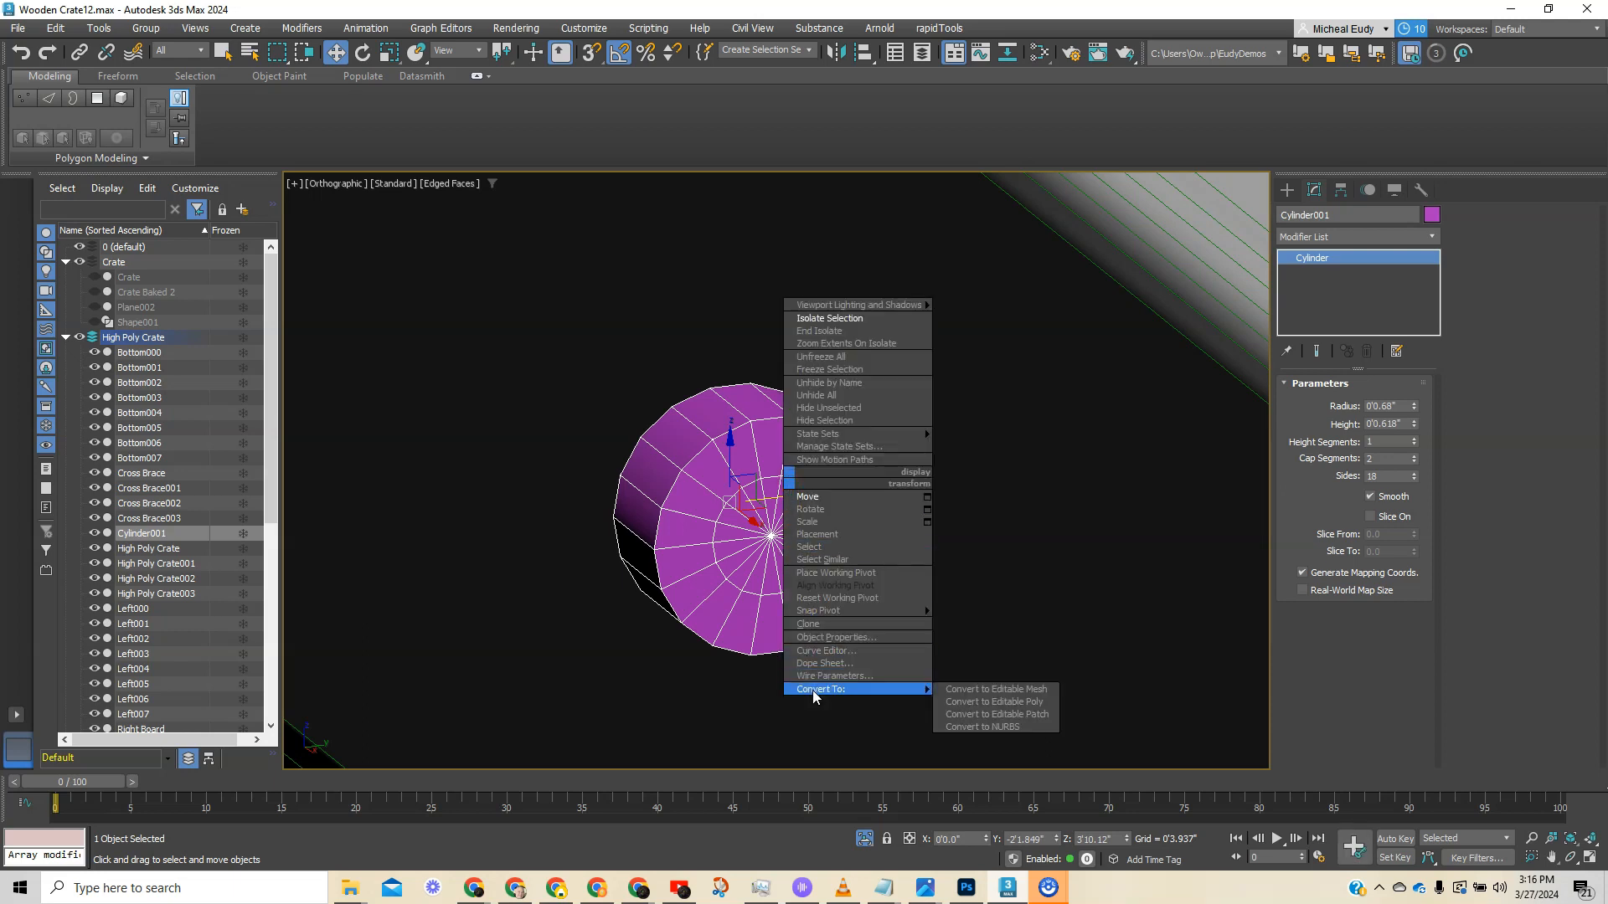
left_click(1008, 701)
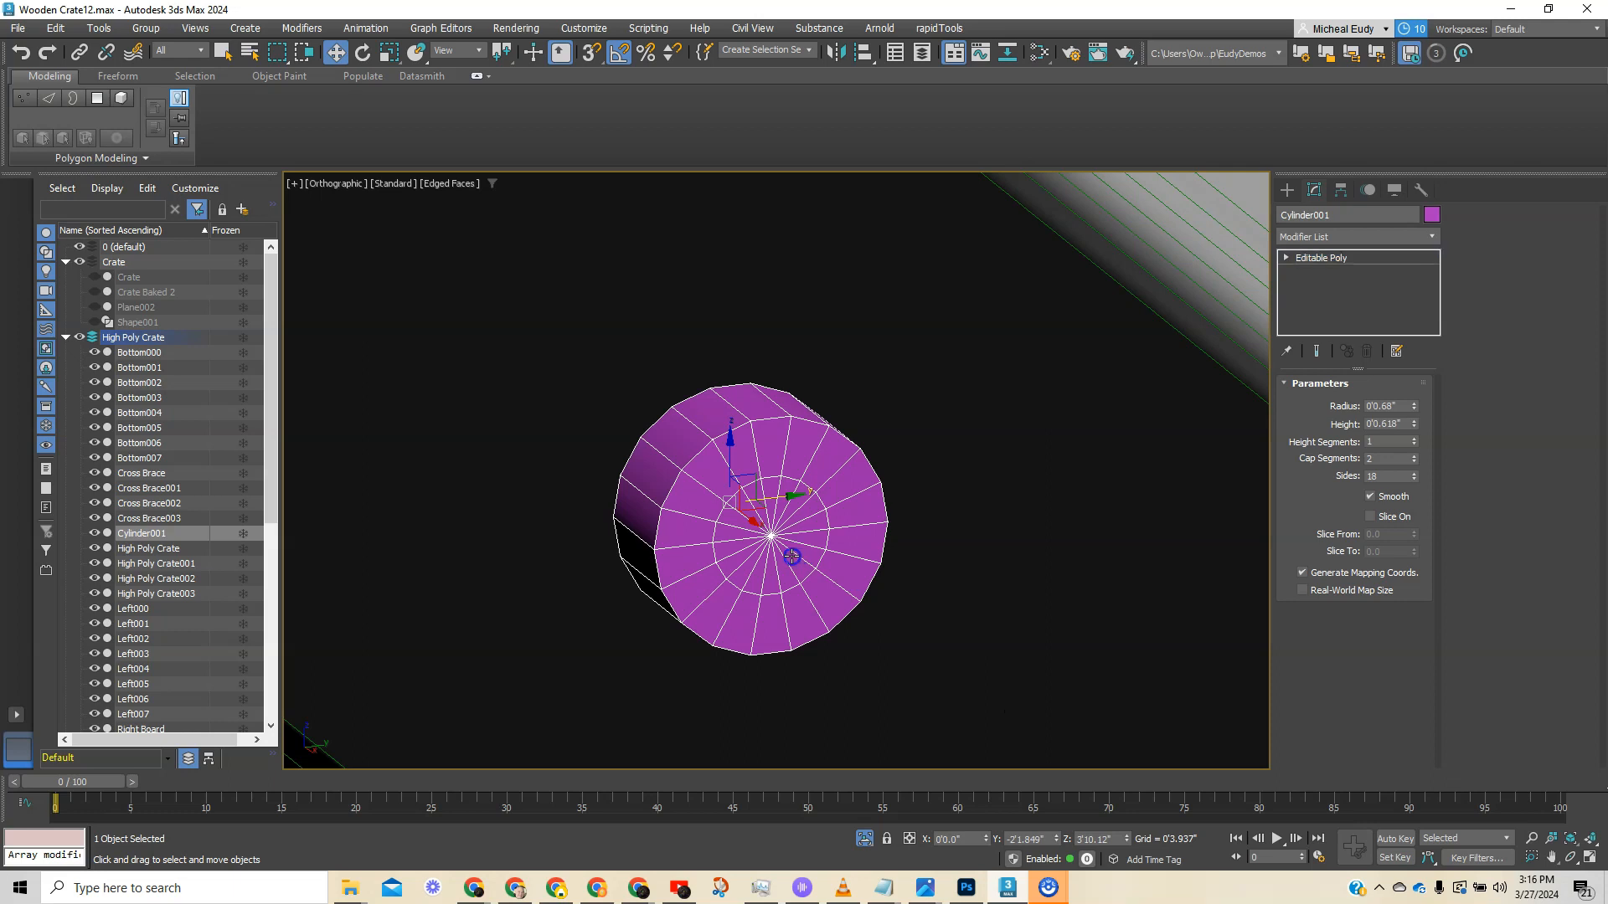
- Select all polygons of the cylinder's back cap using By Angle at 45 and delete them
middle_click_drag(922, 617, 989, 567, "alt")
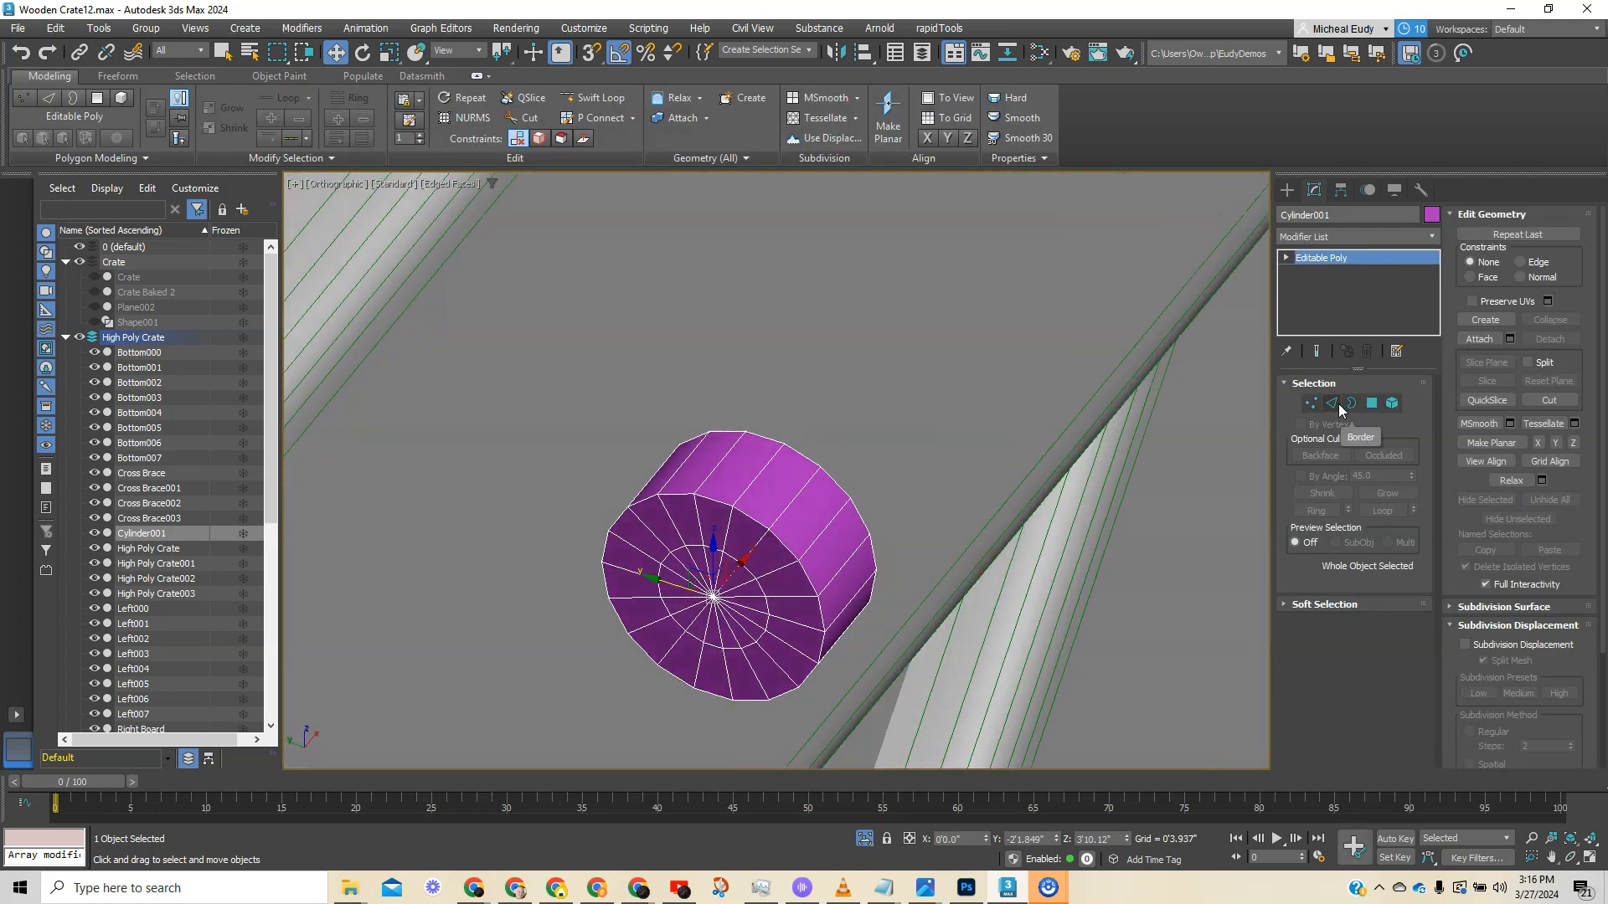
left_click(1371, 404)
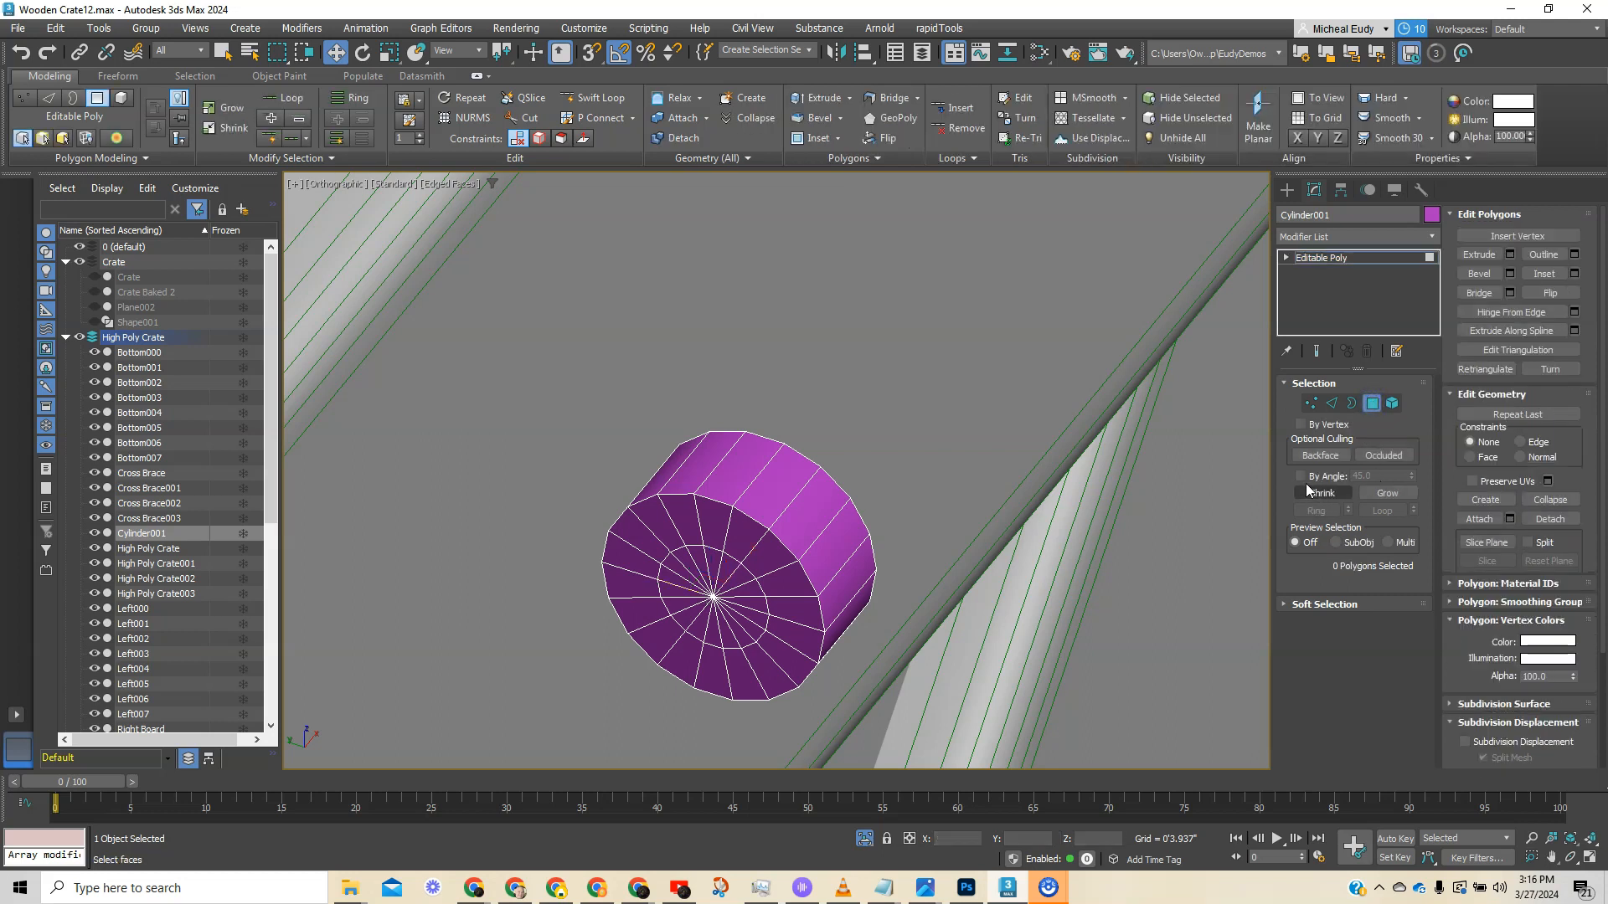
left_click(1301, 477)
left_click(764, 581)
left_click_drag(765, 609, 765, 611)
key("Delete")
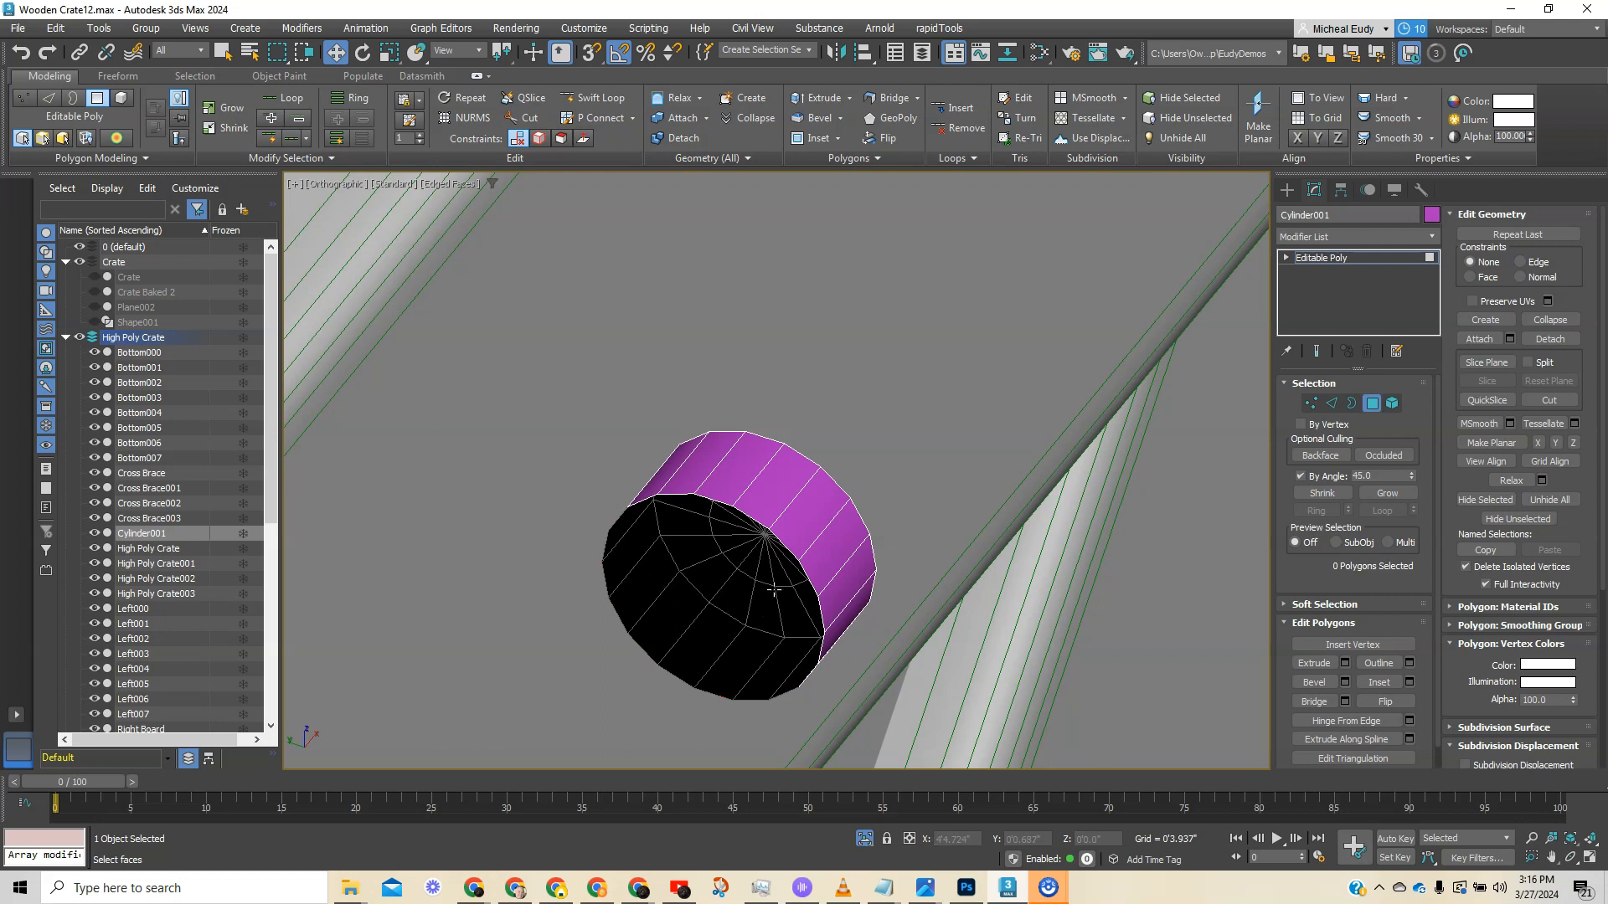
- Select the cylinder's open back border and scale it up slightly so the side wall tapers toward the front
left_click(1352, 404)
left_click(795, 557)
right_click(709, 570)
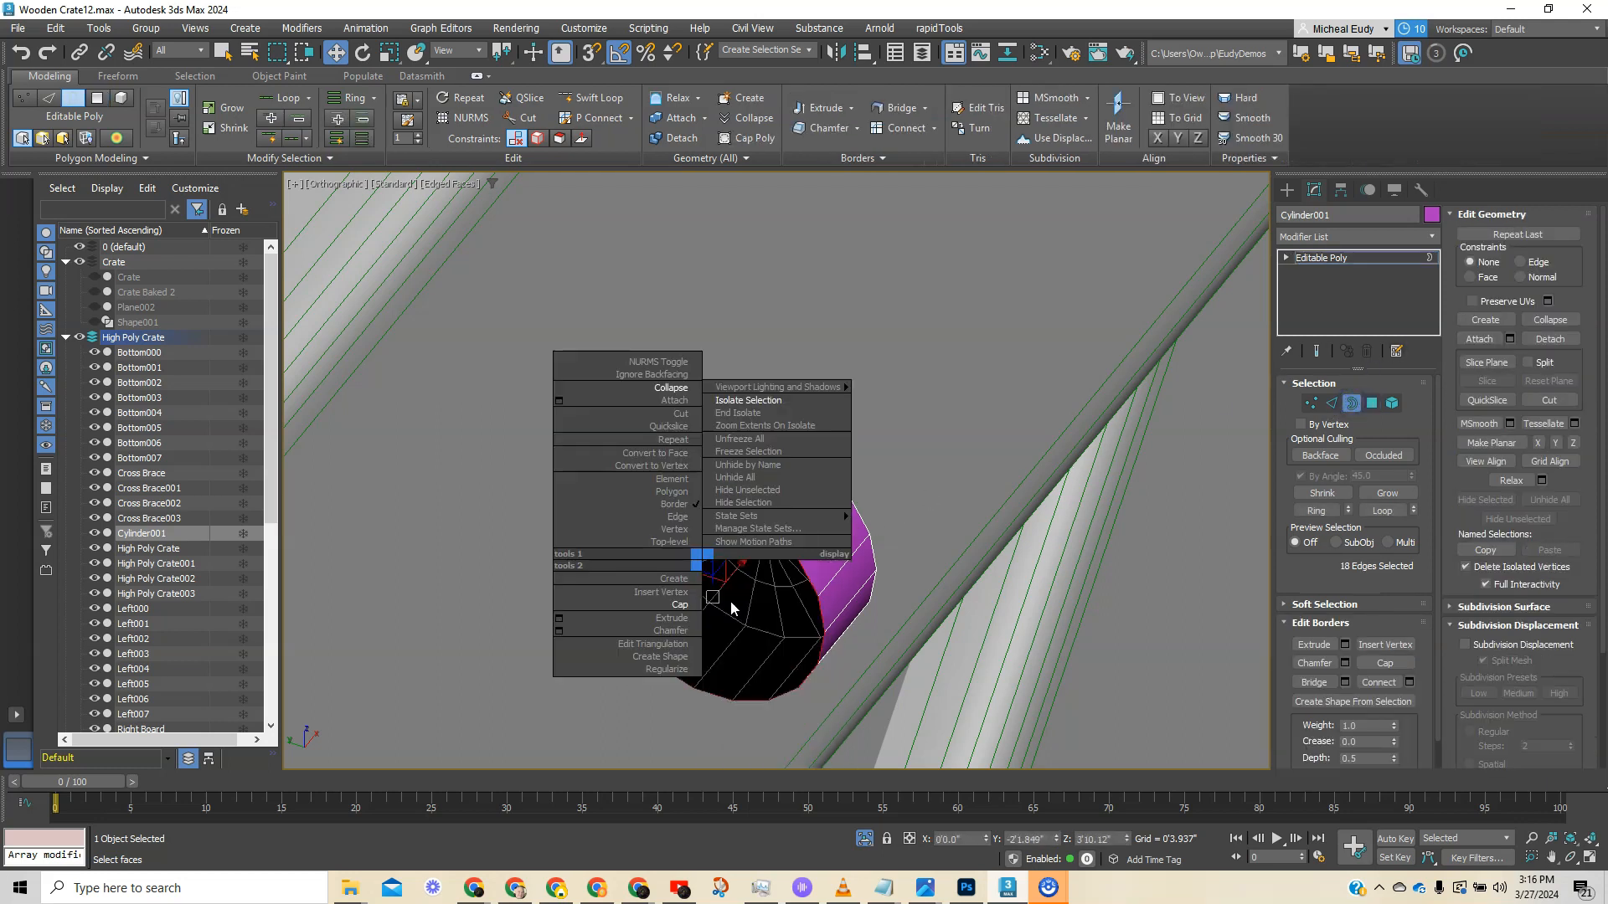
left_click(741, 579)
left_click_drag(733, 587, 734, 574)
middle_click_drag(828, 557, 659, 595, "alt")
middle_click_drag(811, 577, 679, 525)
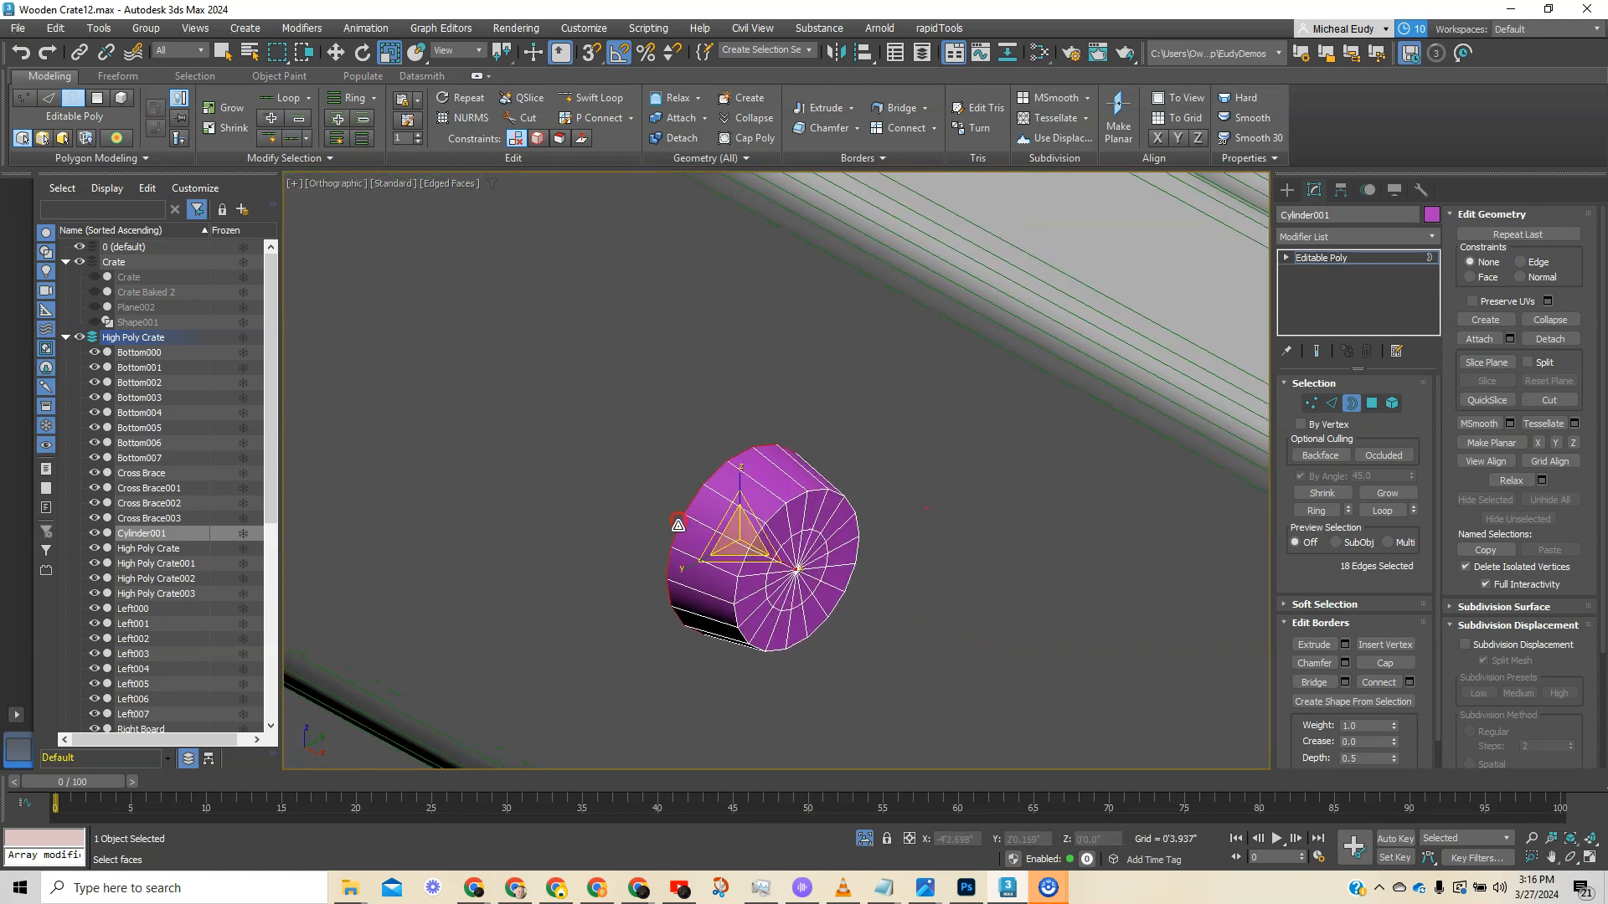
- Move the open border along X toward the front cap to about 0.337", making the cylinder thinner
right_click(694, 537)
left_click(727, 542)
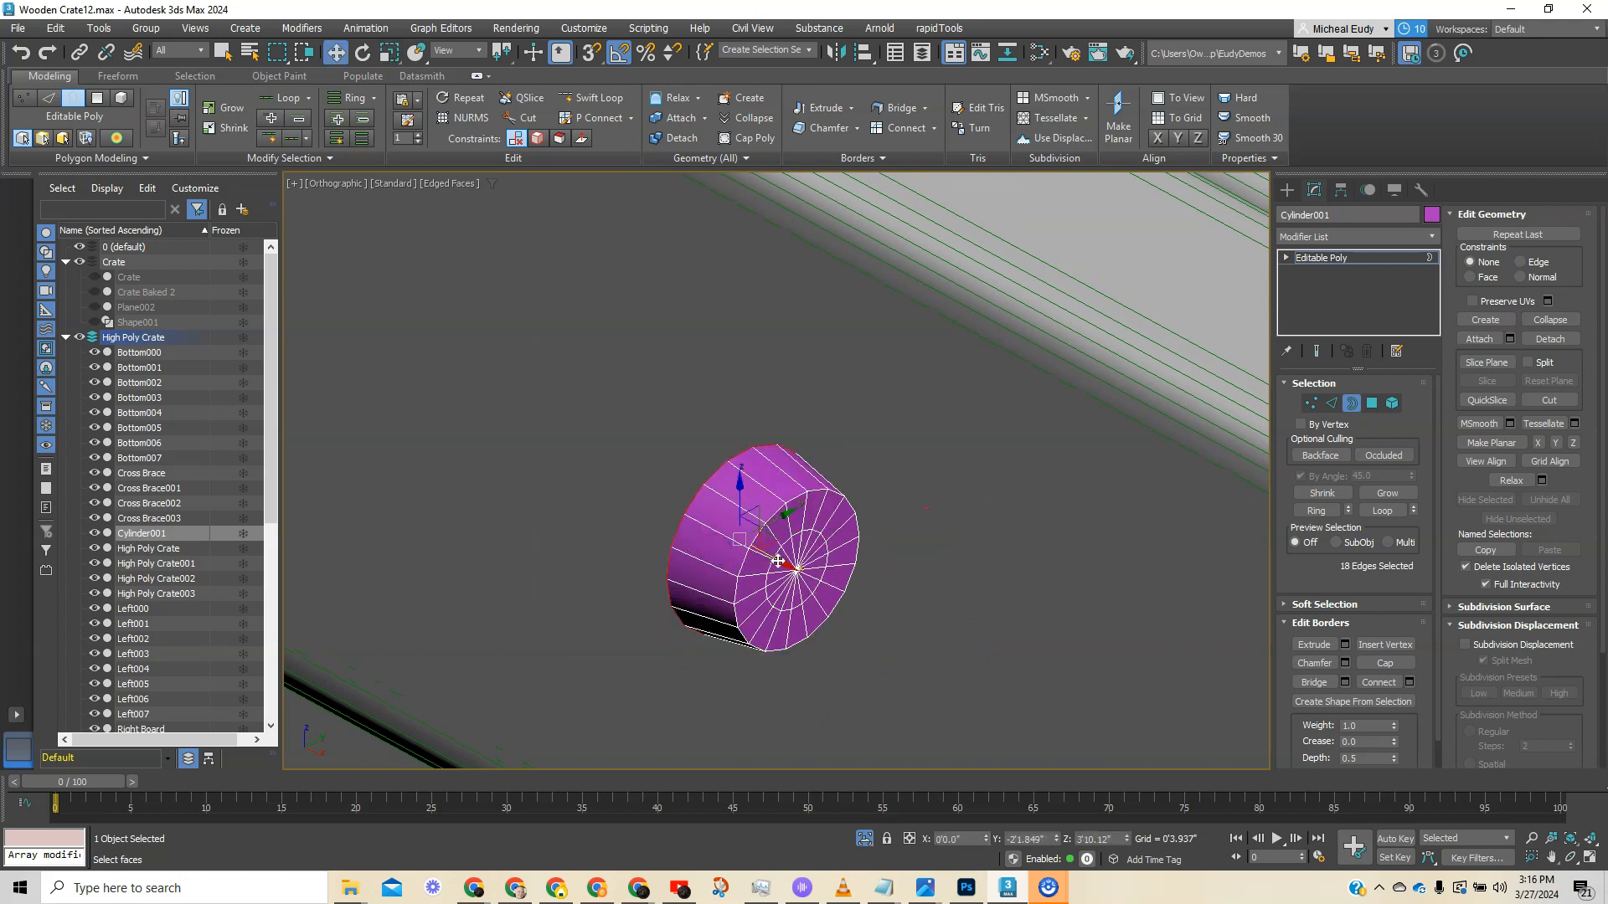
left_click_drag(779, 563, 811, 581)
scroll(811, 576, "up", 4)
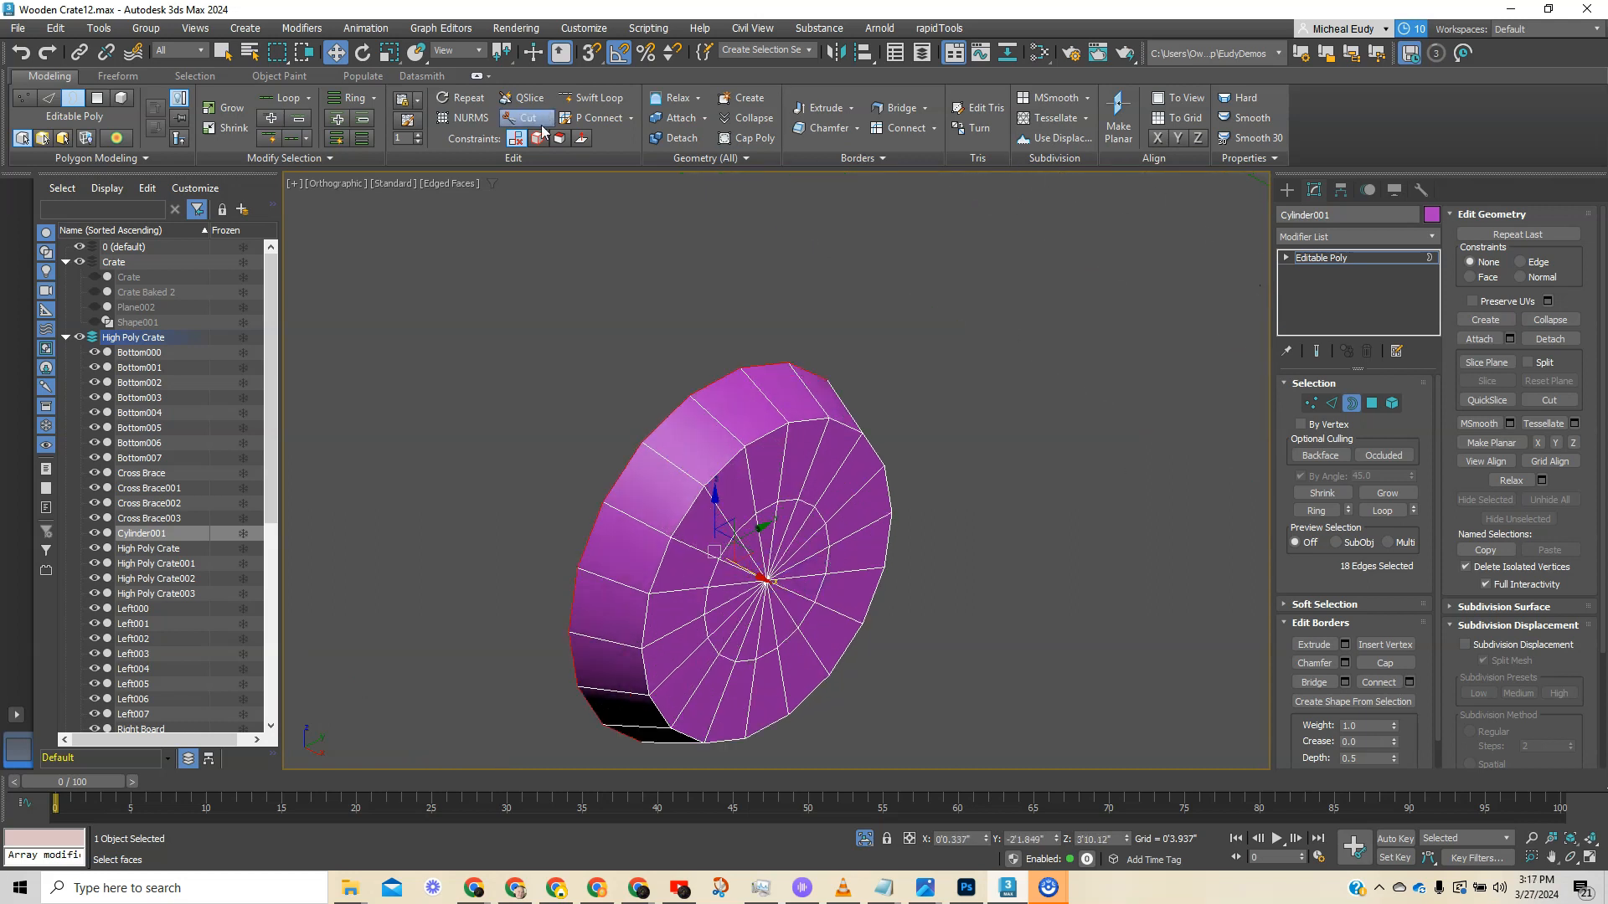
- Add supporting edge loops with Swift Loop on the side wall and front cap close to the front rim, and leave Border level
left_click(591, 98)
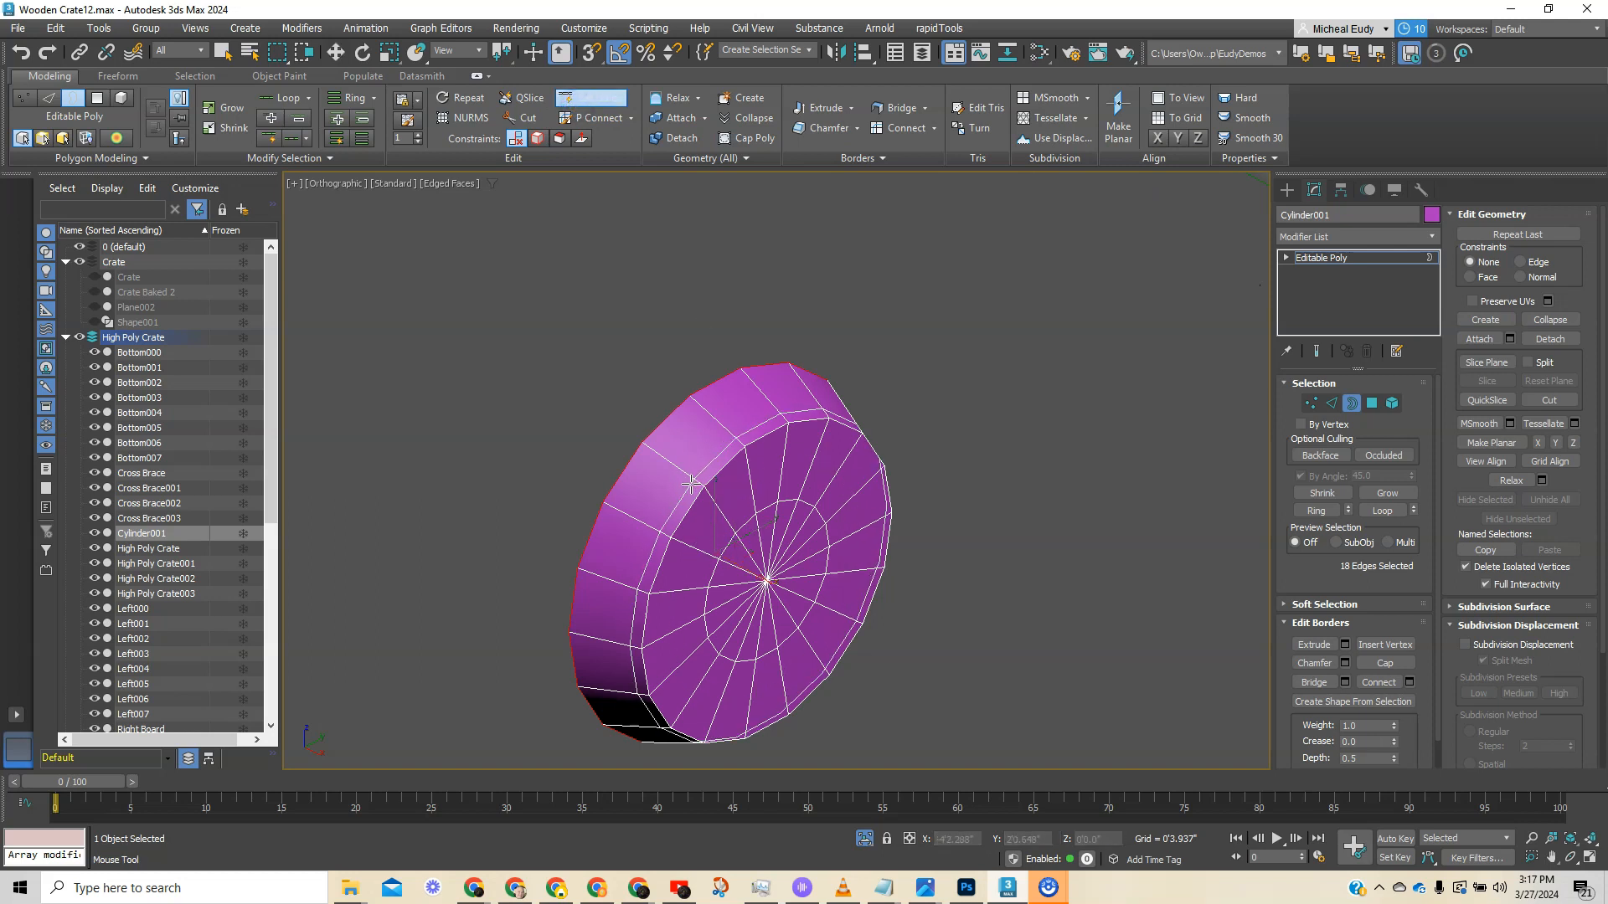
left_click(710, 498)
right_click(710, 498)
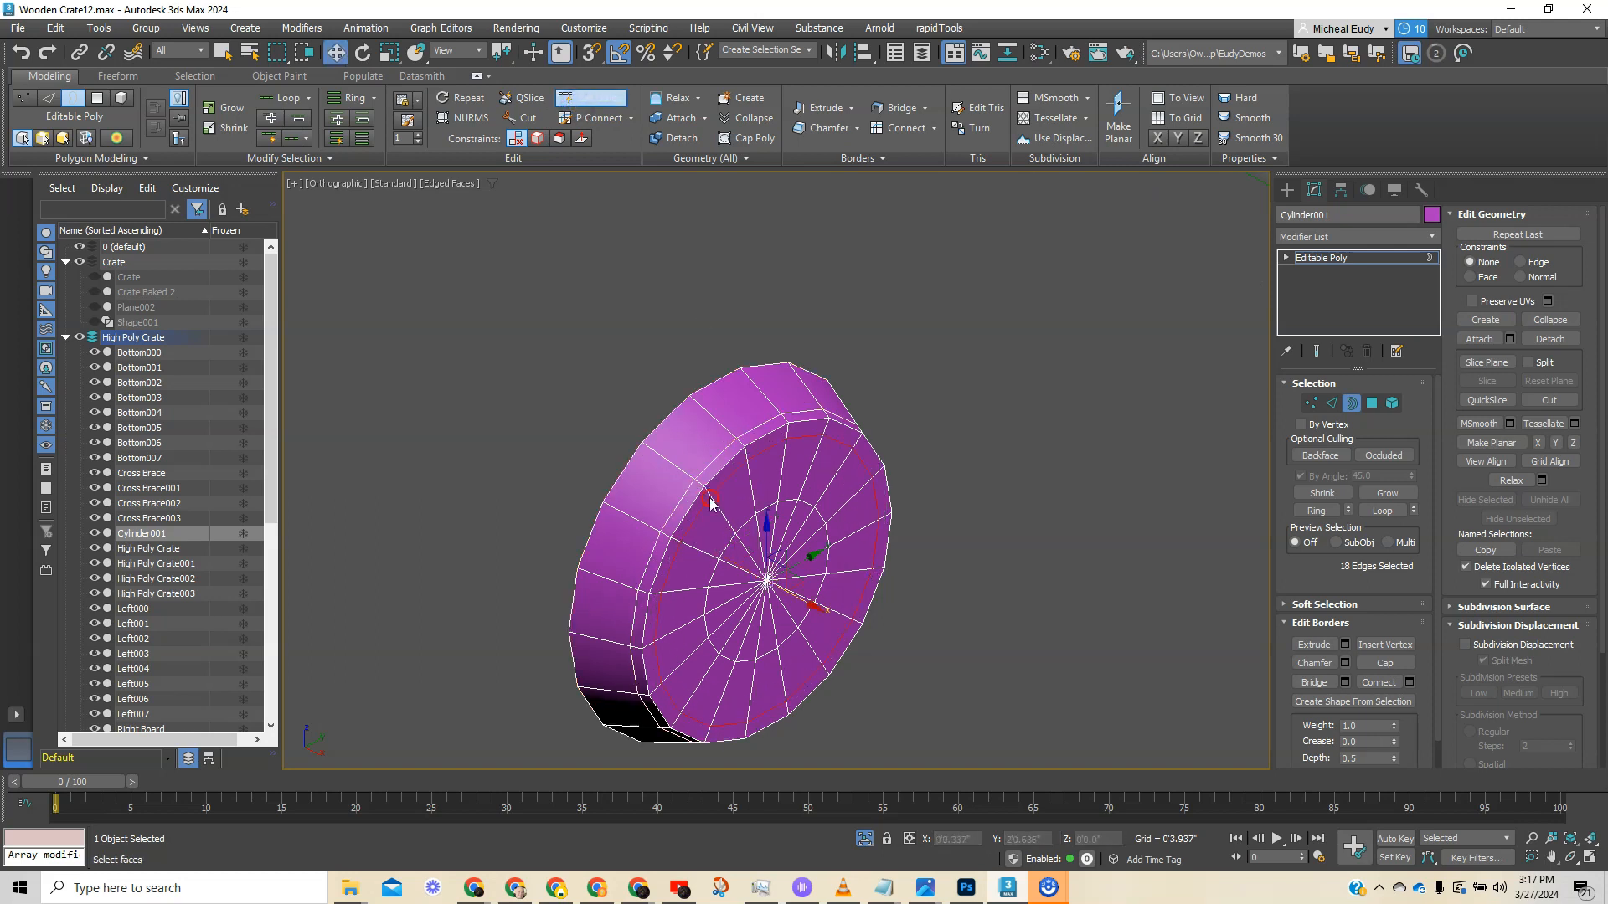
left_click(1352, 404)
- Apply a MeshSmooth modifier to the cylinder with 2 iterations
left_click(1432, 237)
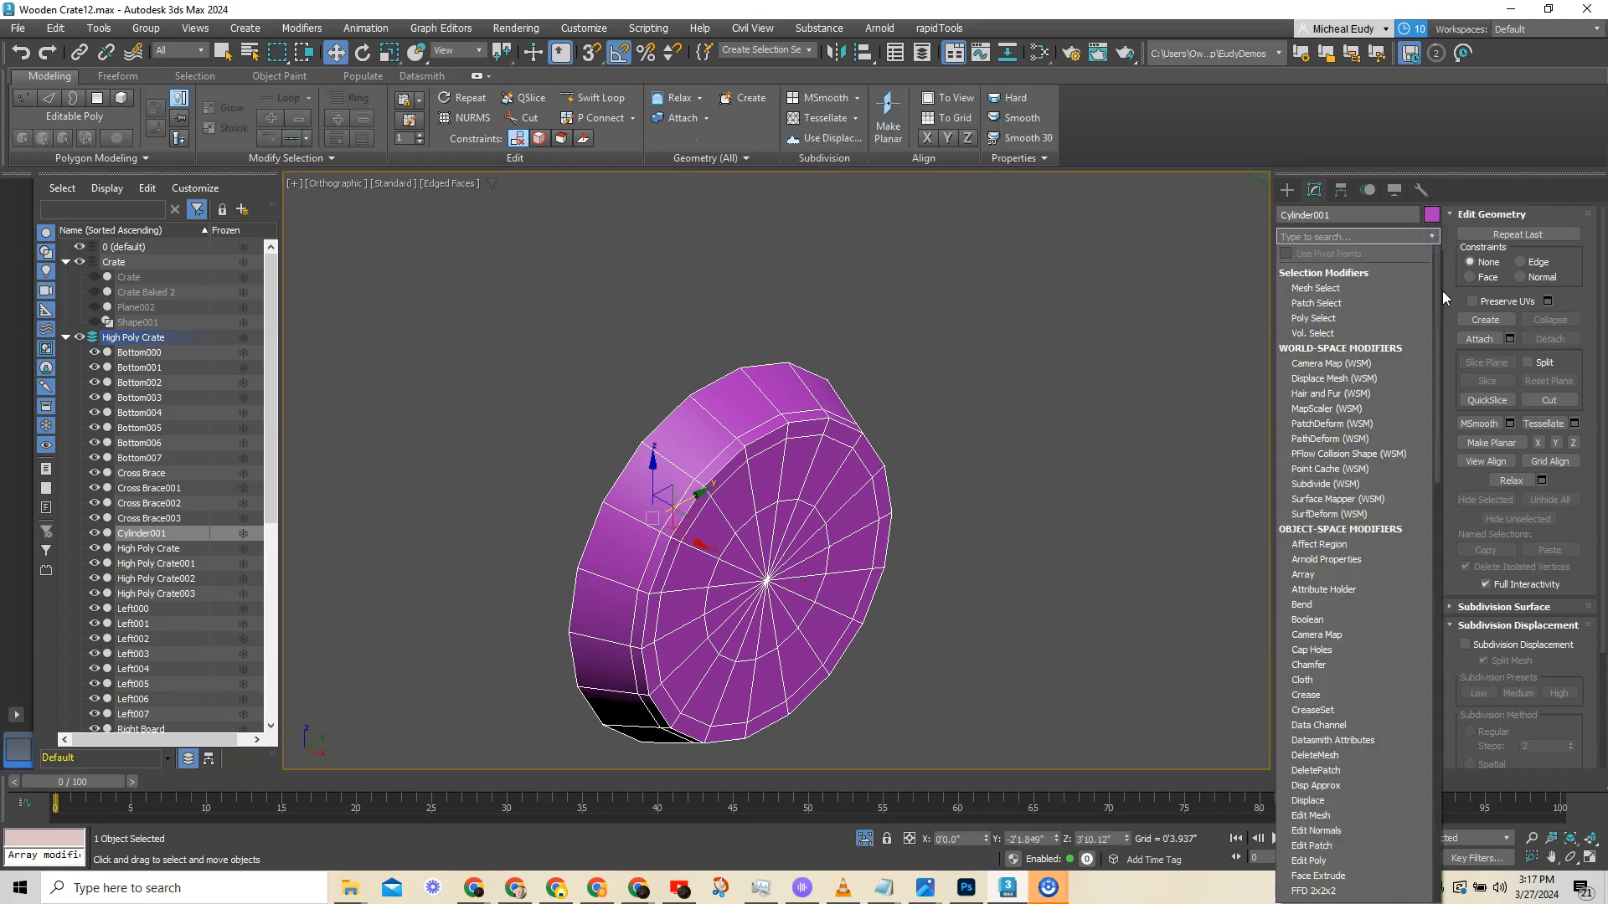
scroll(1418, 542, "down", 5)
scroll(1417, 539, "down", 1)
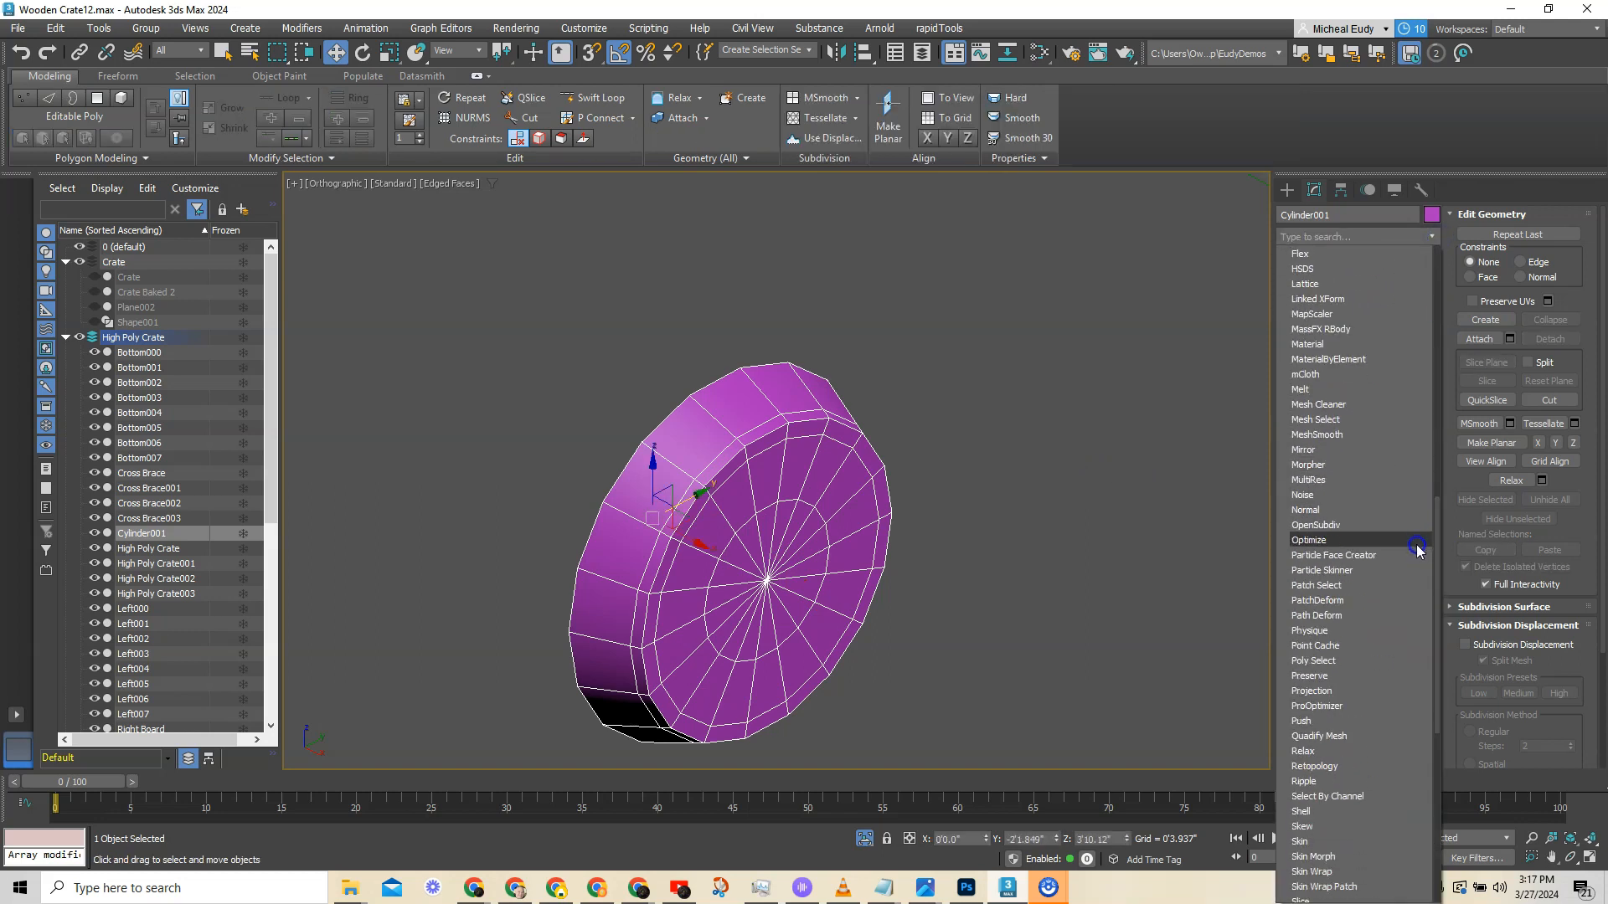
left_click(1341, 435)
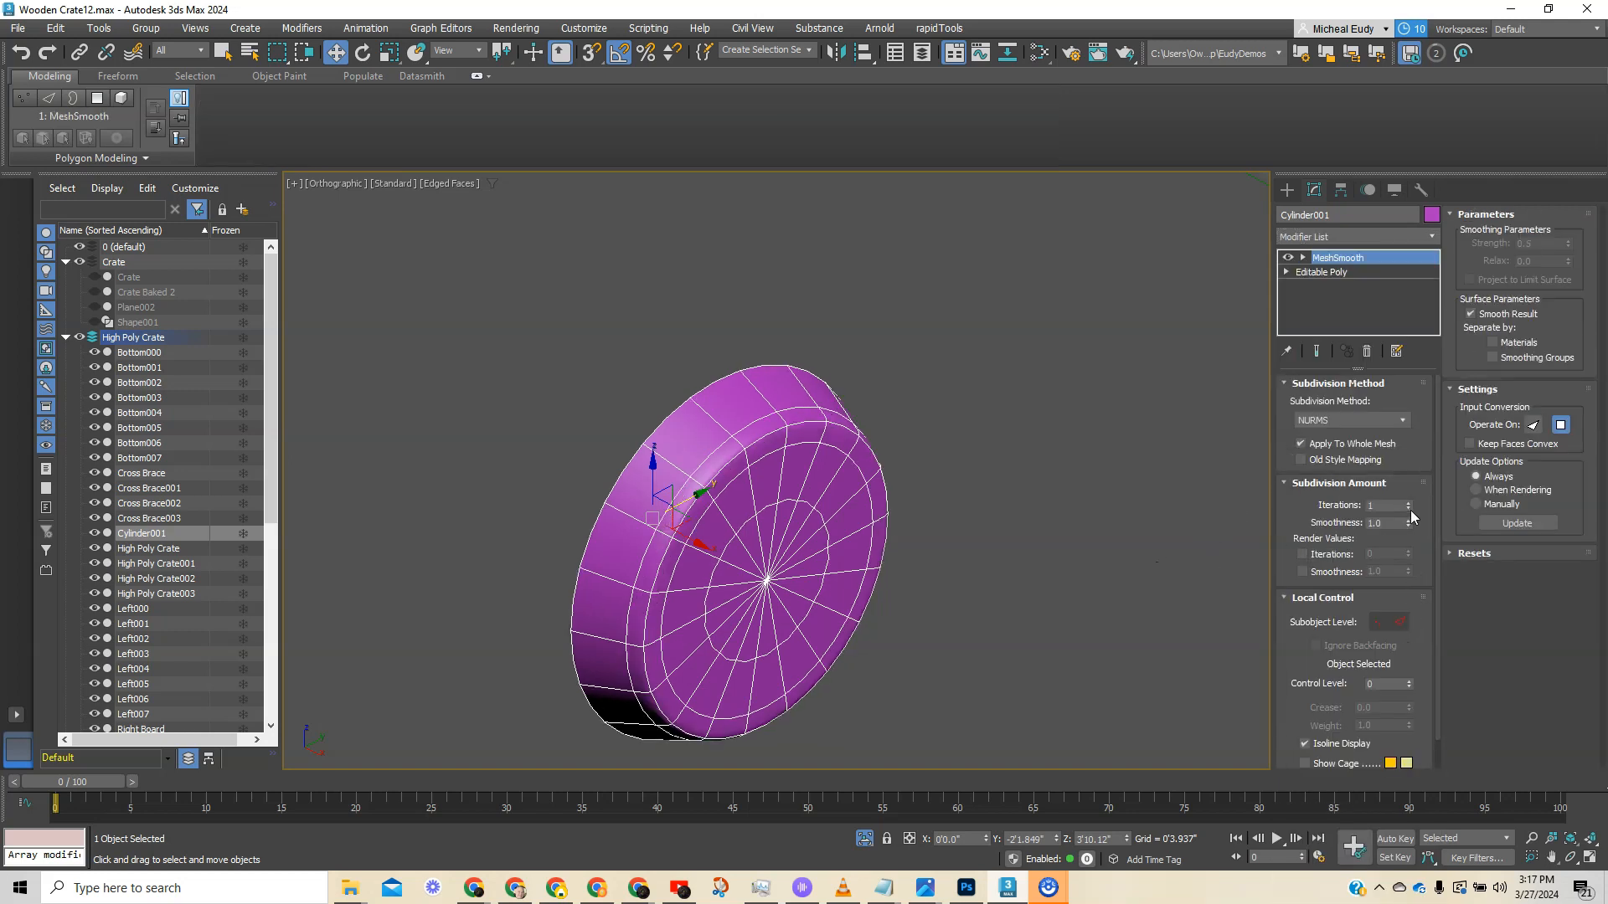
left_click(1408, 501)
scroll(767, 533, "down", 5)
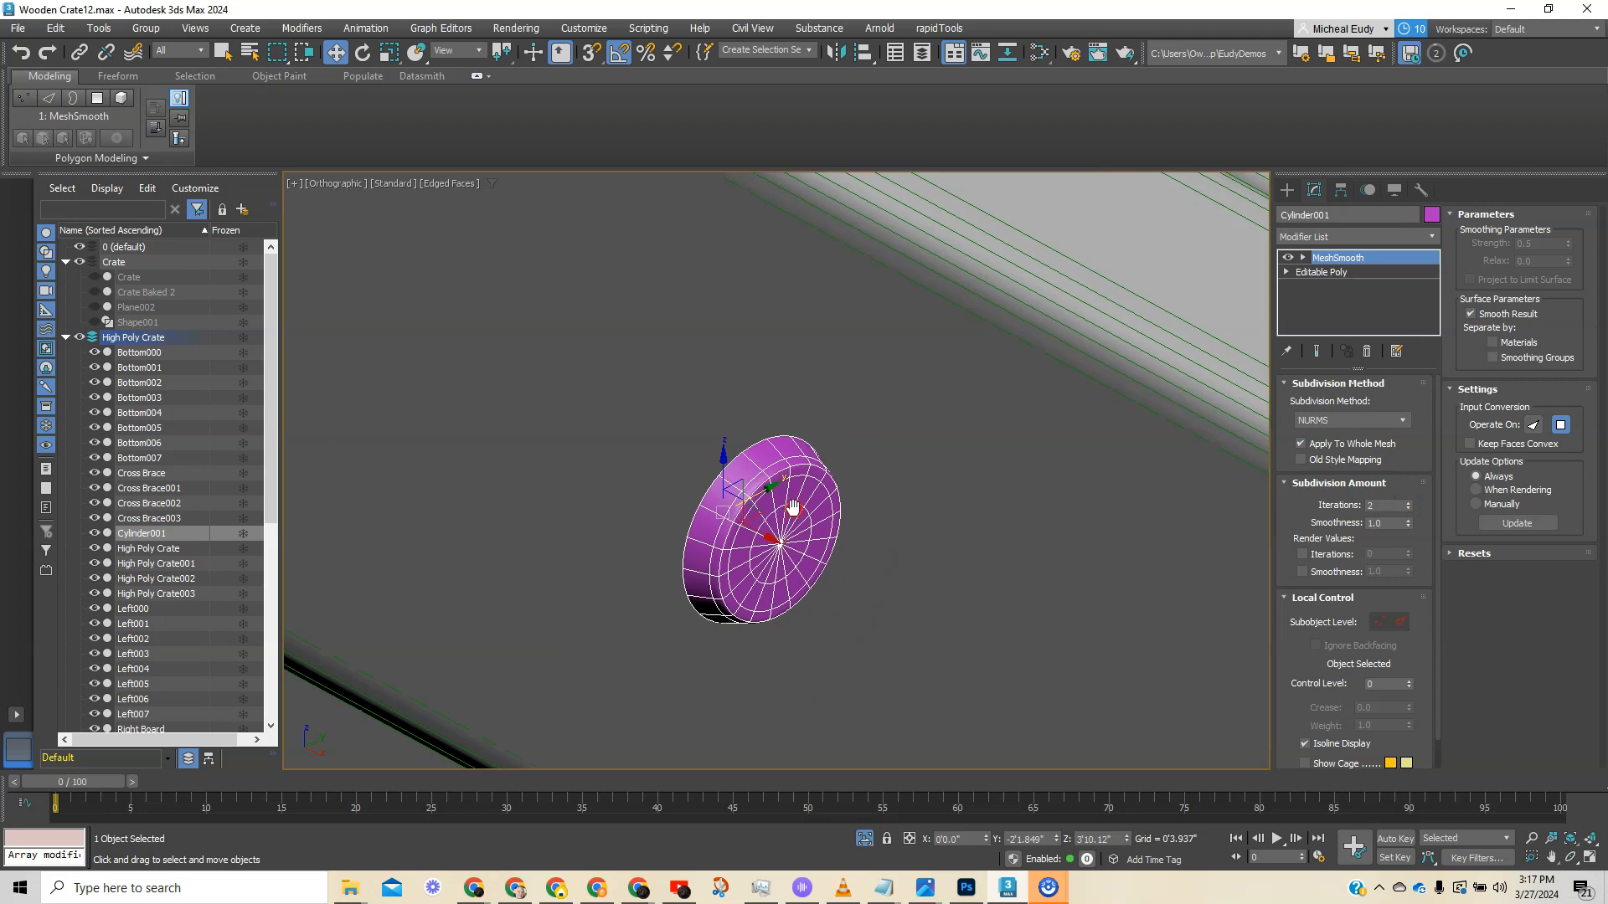
- In the Top view, move the cylinder against the right outer board's face near the corner, at about X 1'11.684", Y -1'10.852"
key("t")
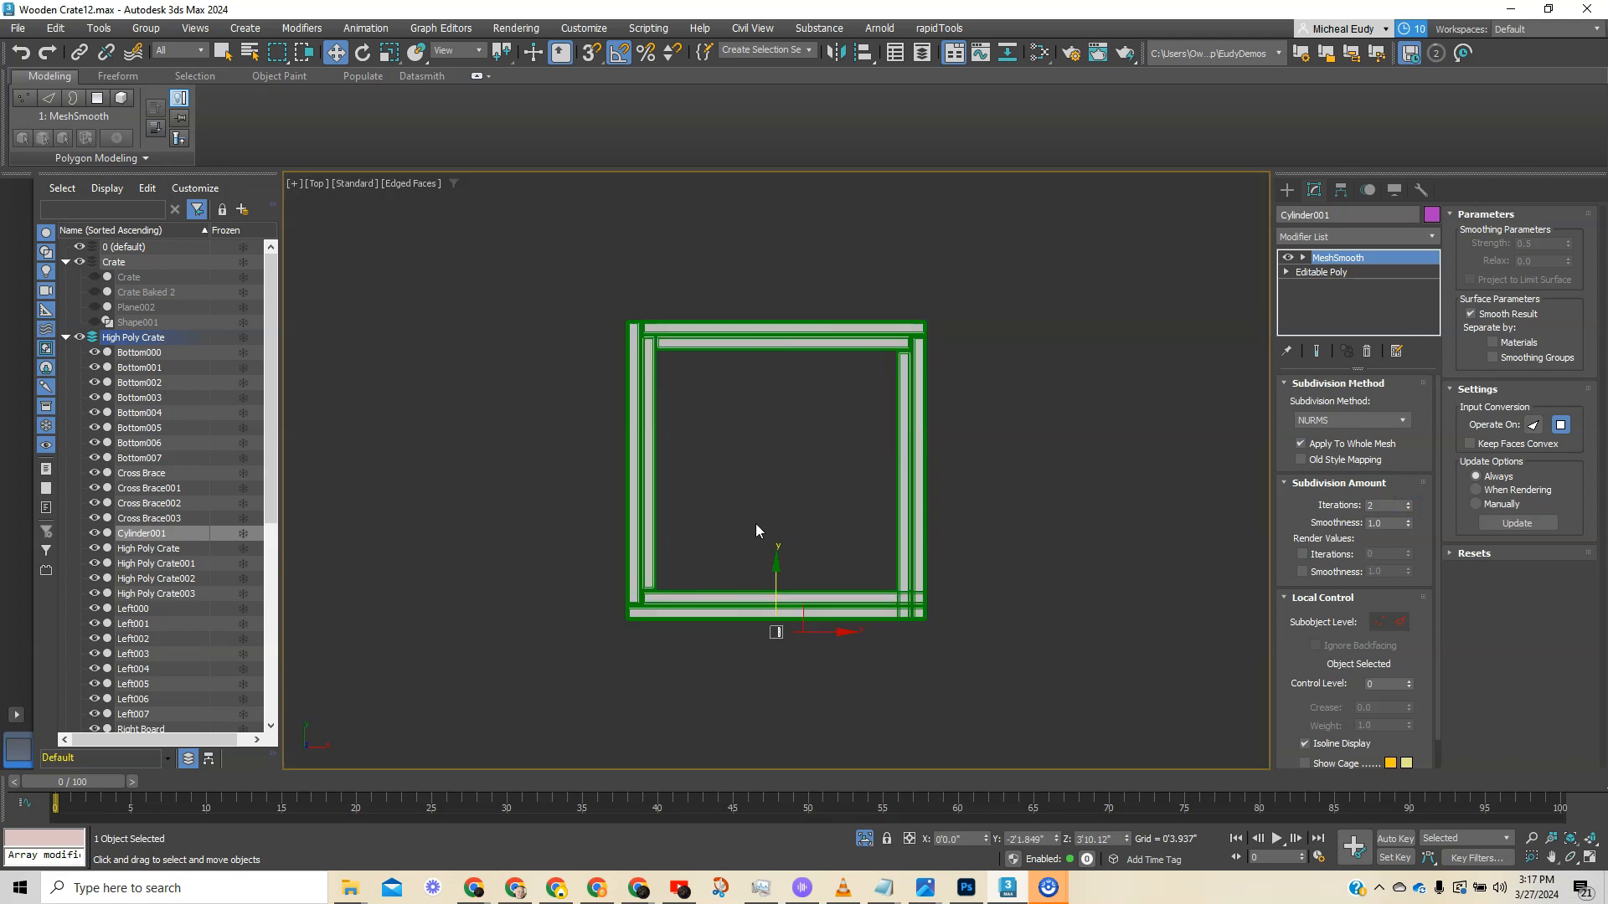
scroll(770, 630, "up", 5)
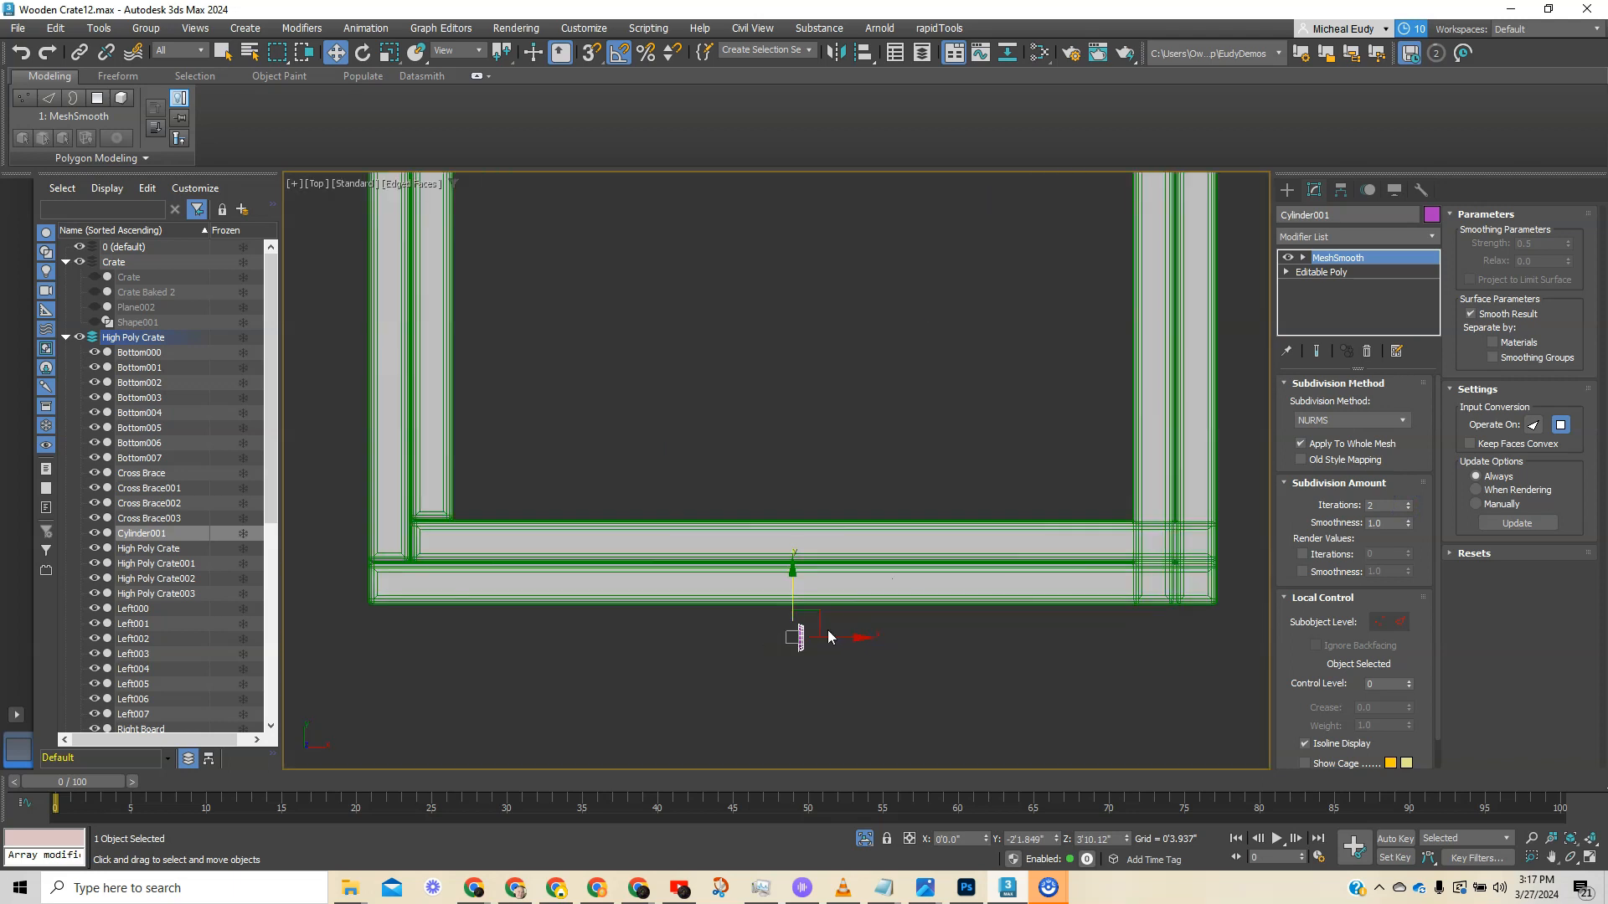
middle_click_drag(1166, 564, 670, 626)
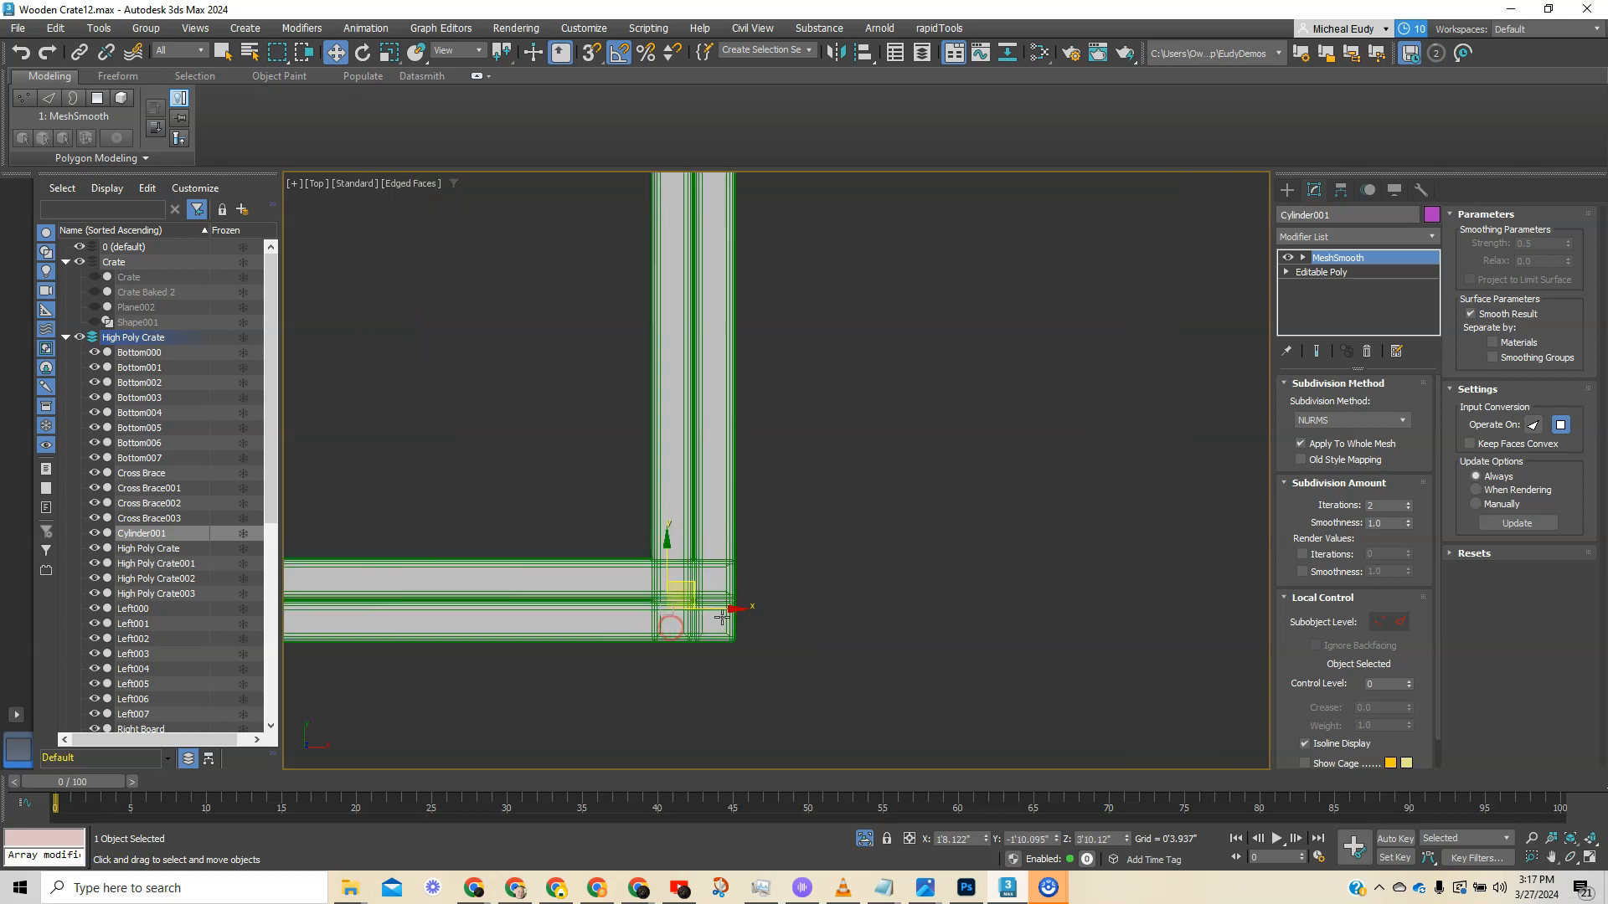
left_click_drag(722, 618, 826, 646)
scroll(750, 610, "up", 4)
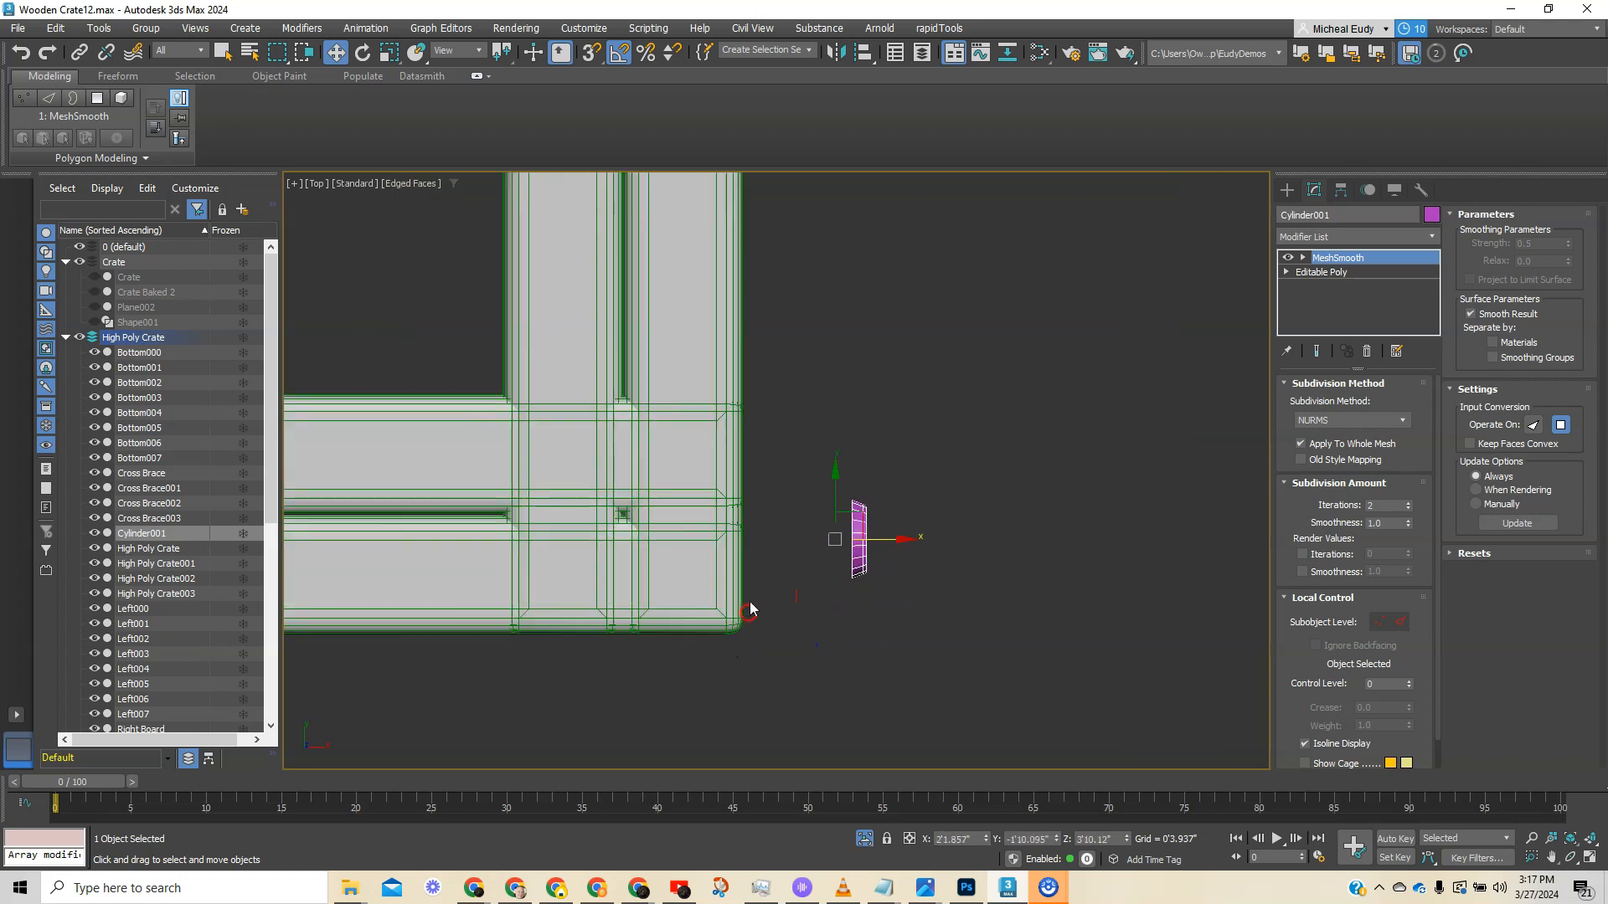
scroll(748, 603, "up", 3)
left_click_drag(1037, 426, 721, 523)
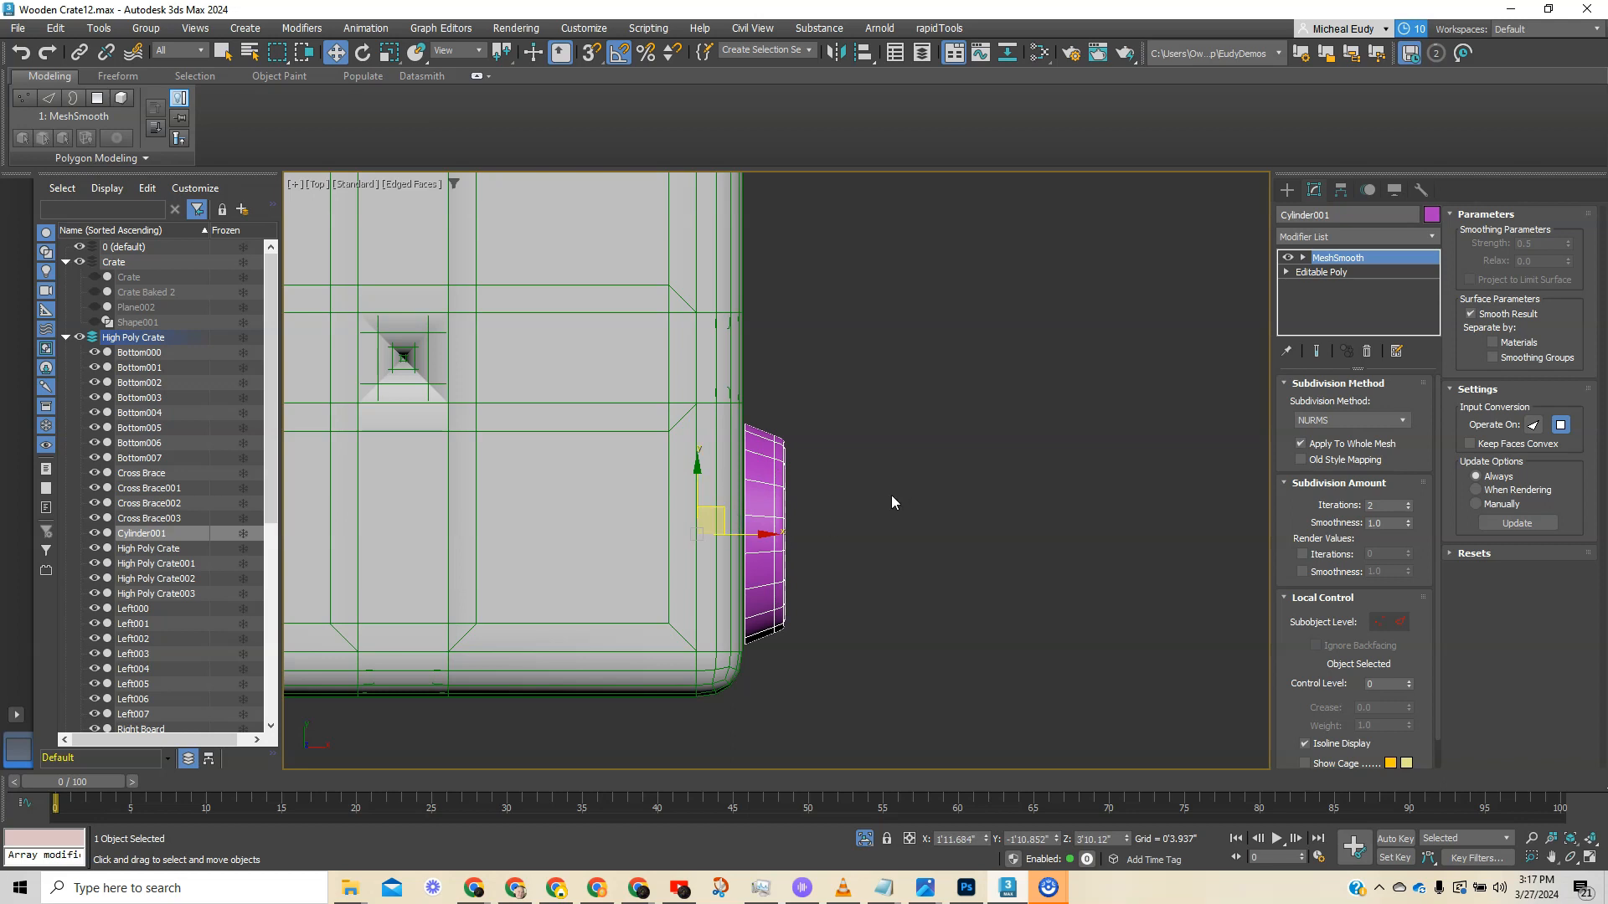
- Examine the cylinder's placement on the top board's corner in the Right view and in an orbited view with edged faces off
key("r")
middle_click_drag(717, 384, 823, 560)
scroll(740, 524, "down", 5)
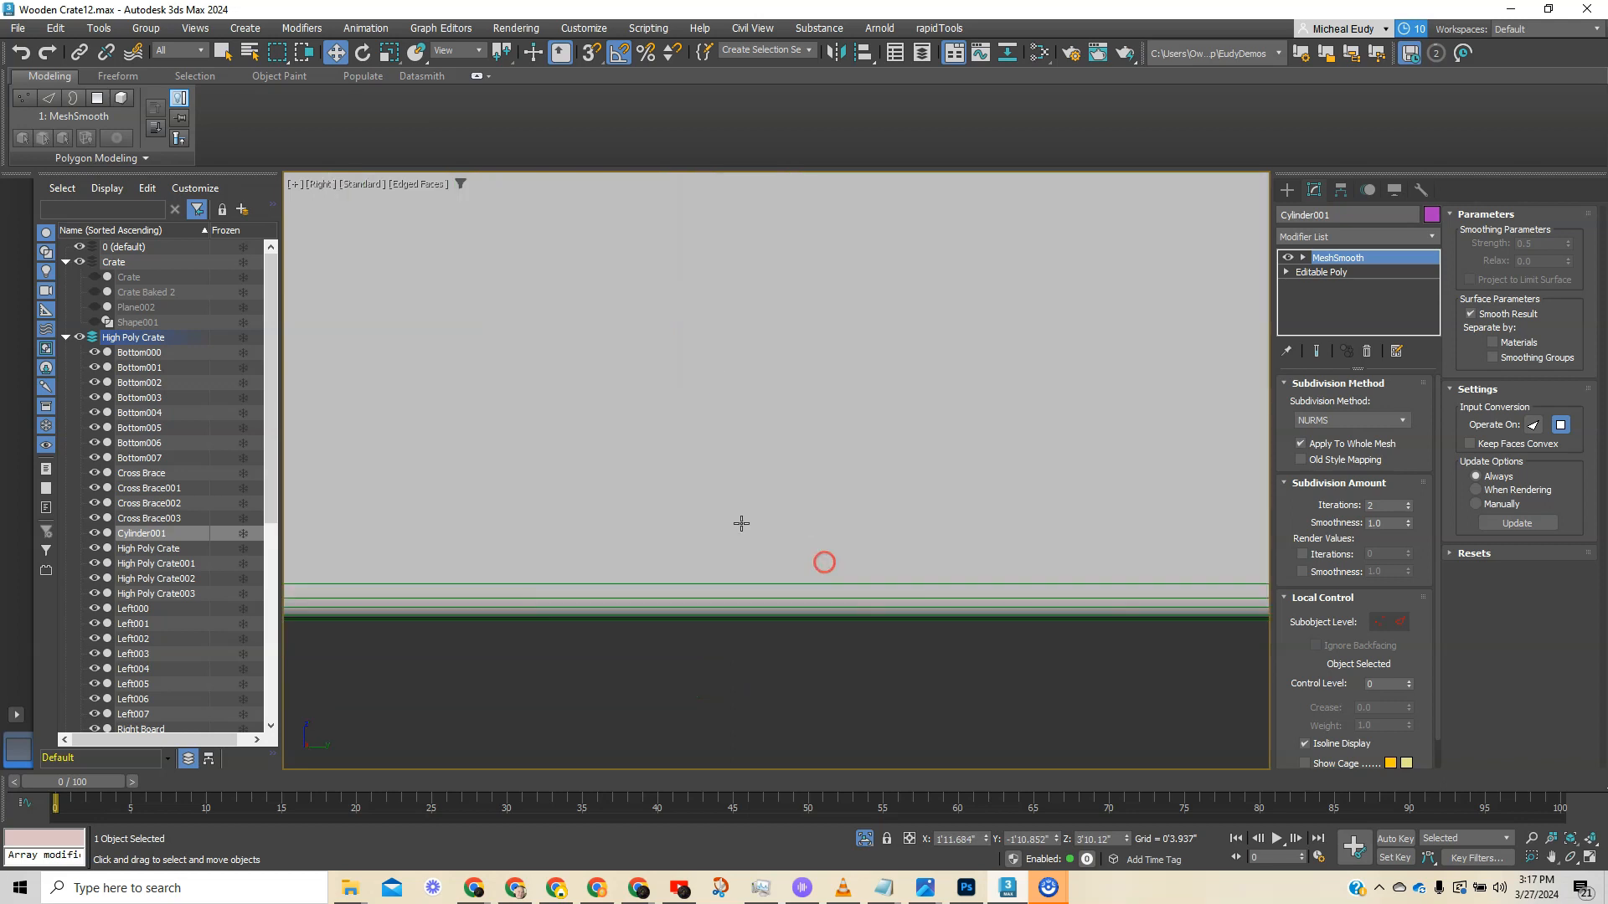
middle_click_drag(558, 394, 902, 761)
scroll(896, 758, "down", 3)
middle_click_drag(728, 386, 769, 686)
scroll(571, 305, "up", 5)
scroll(687, 368, "up", 3)
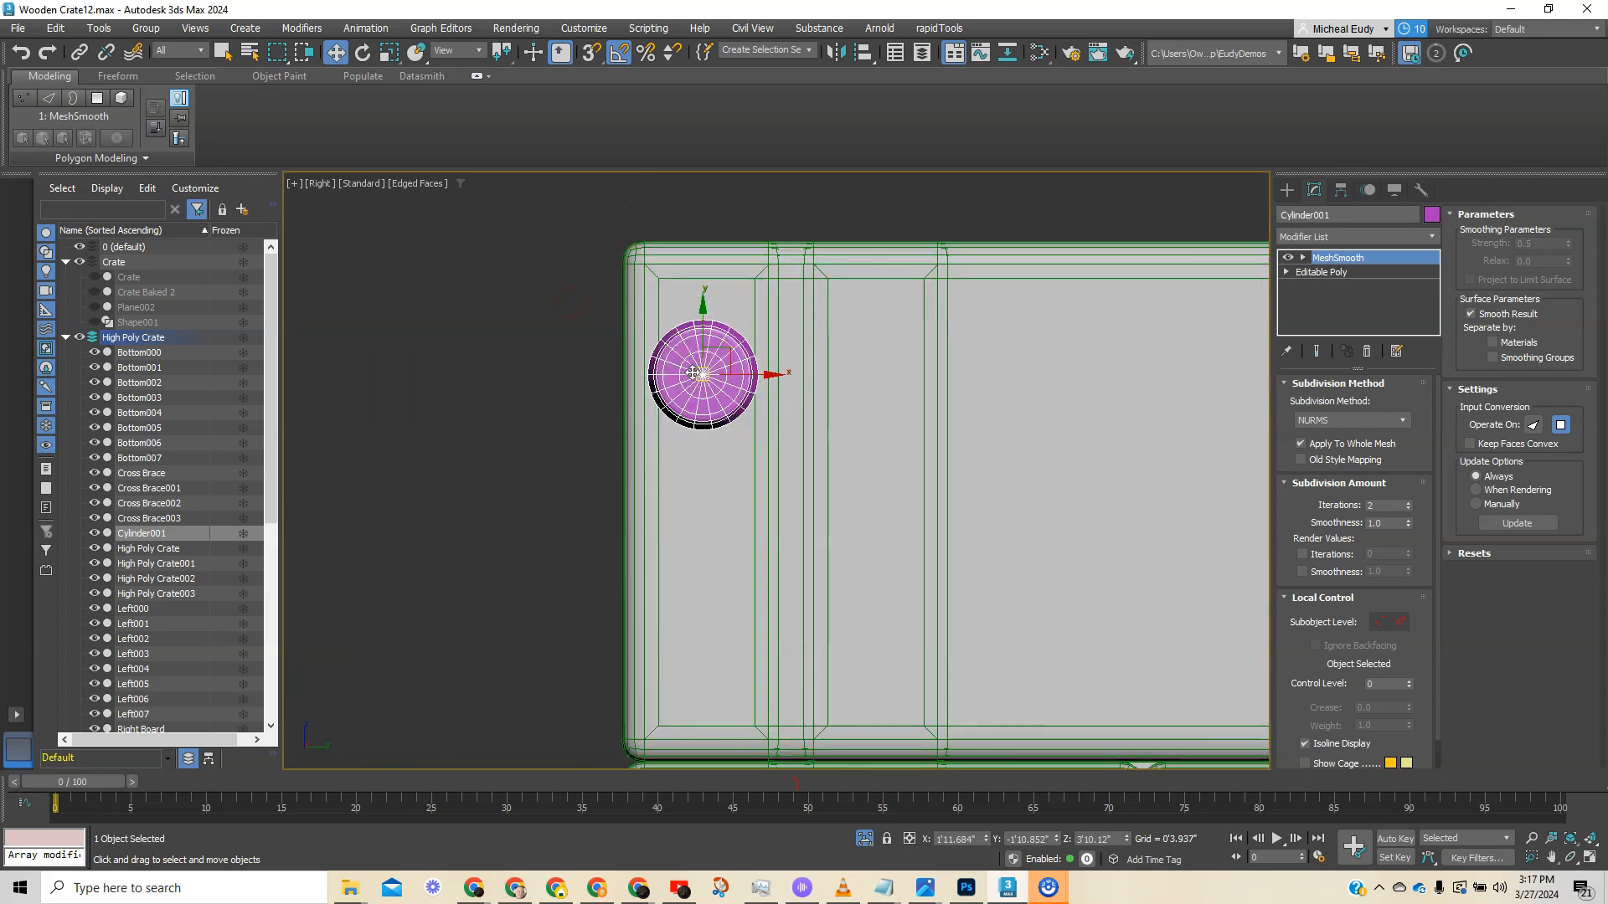
key("F4")
key("F4")
scroll(696, 374, "down", 5)
middle_click_drag(720, 409, 708, 377, "alt")
scroll(743, 413, "down", 5)
key("F4")
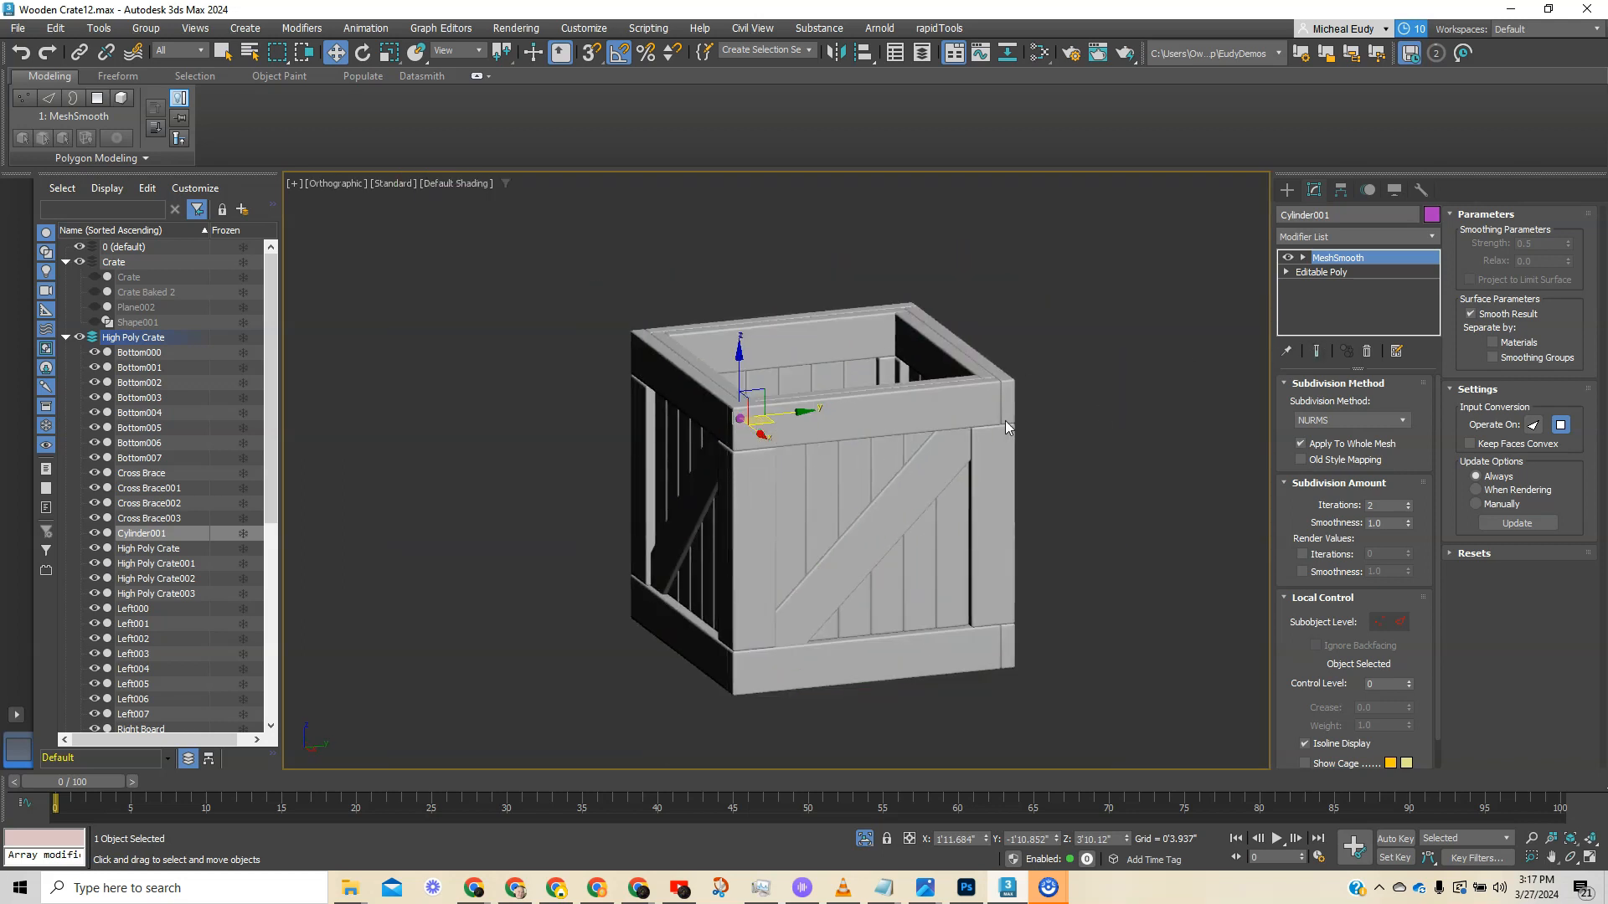
- Scale the nail-head cylinder down uniformly to about 80.5 percent
scroll(1006, 428, "up", 6)
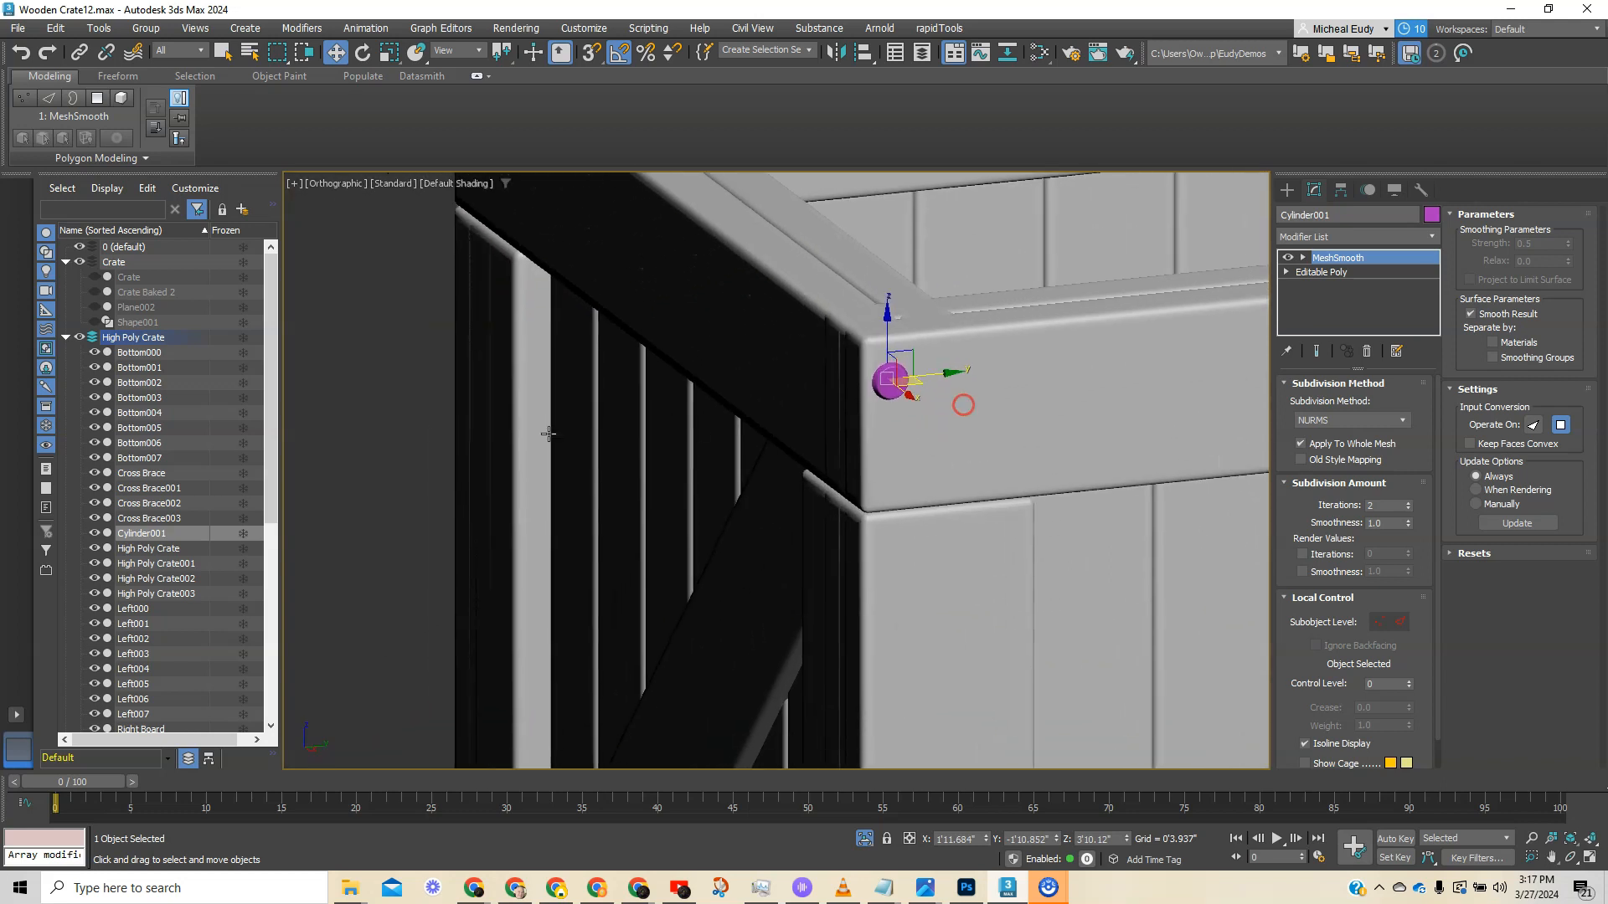
right_click(325, 418)
left_click(349, 461)
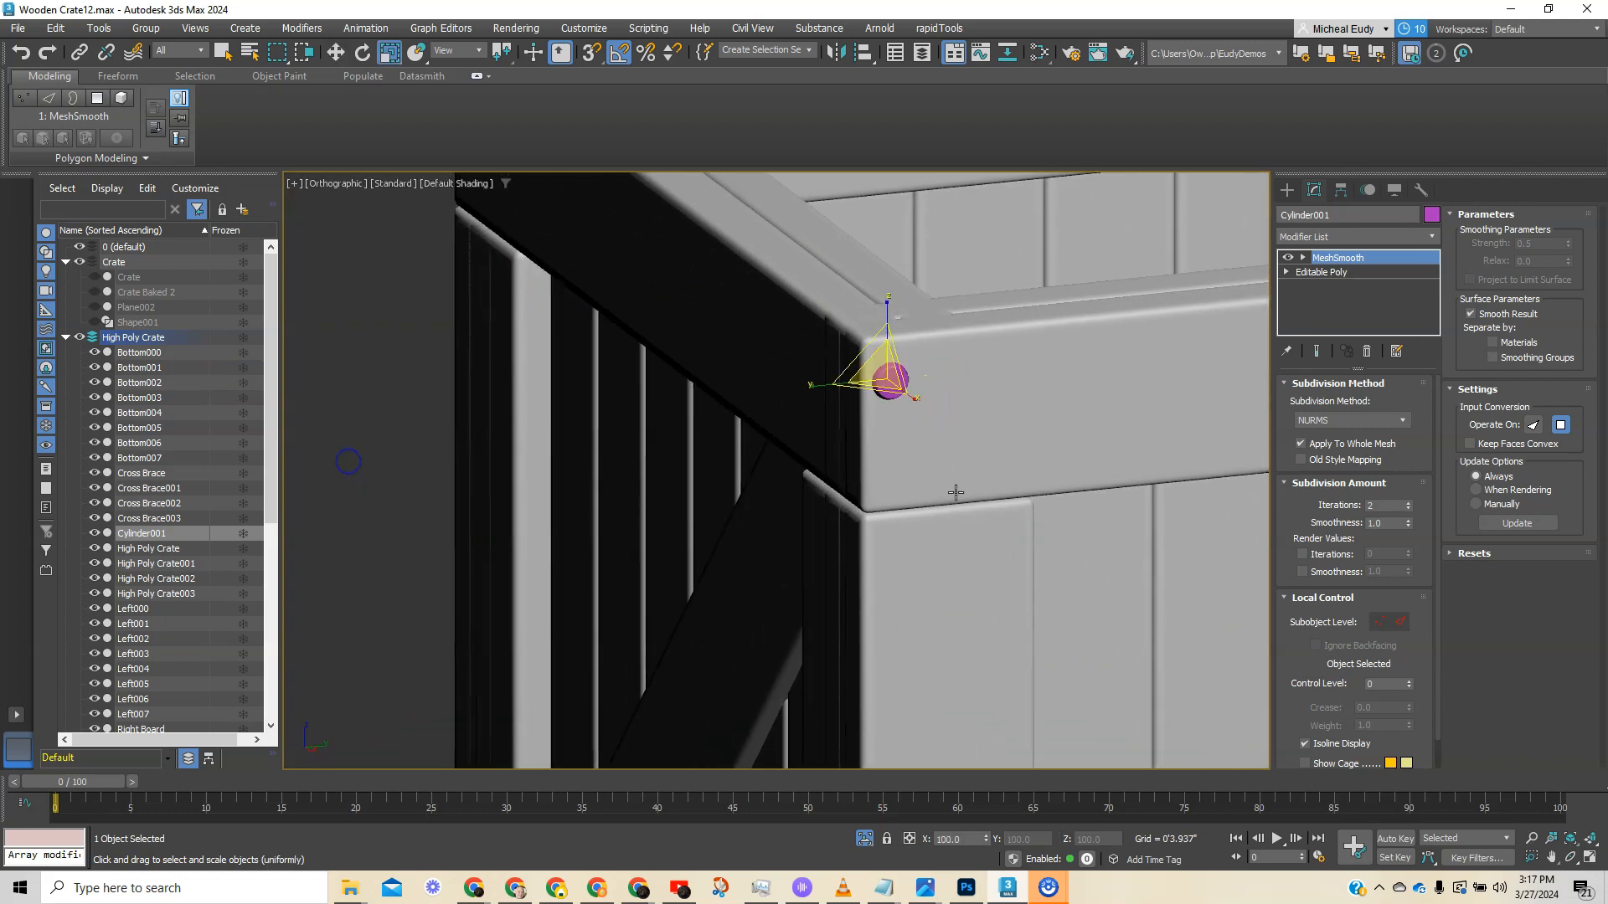
left_click_drag(888, 375, 879, 393)
scroll(893, 423, "up", 2)
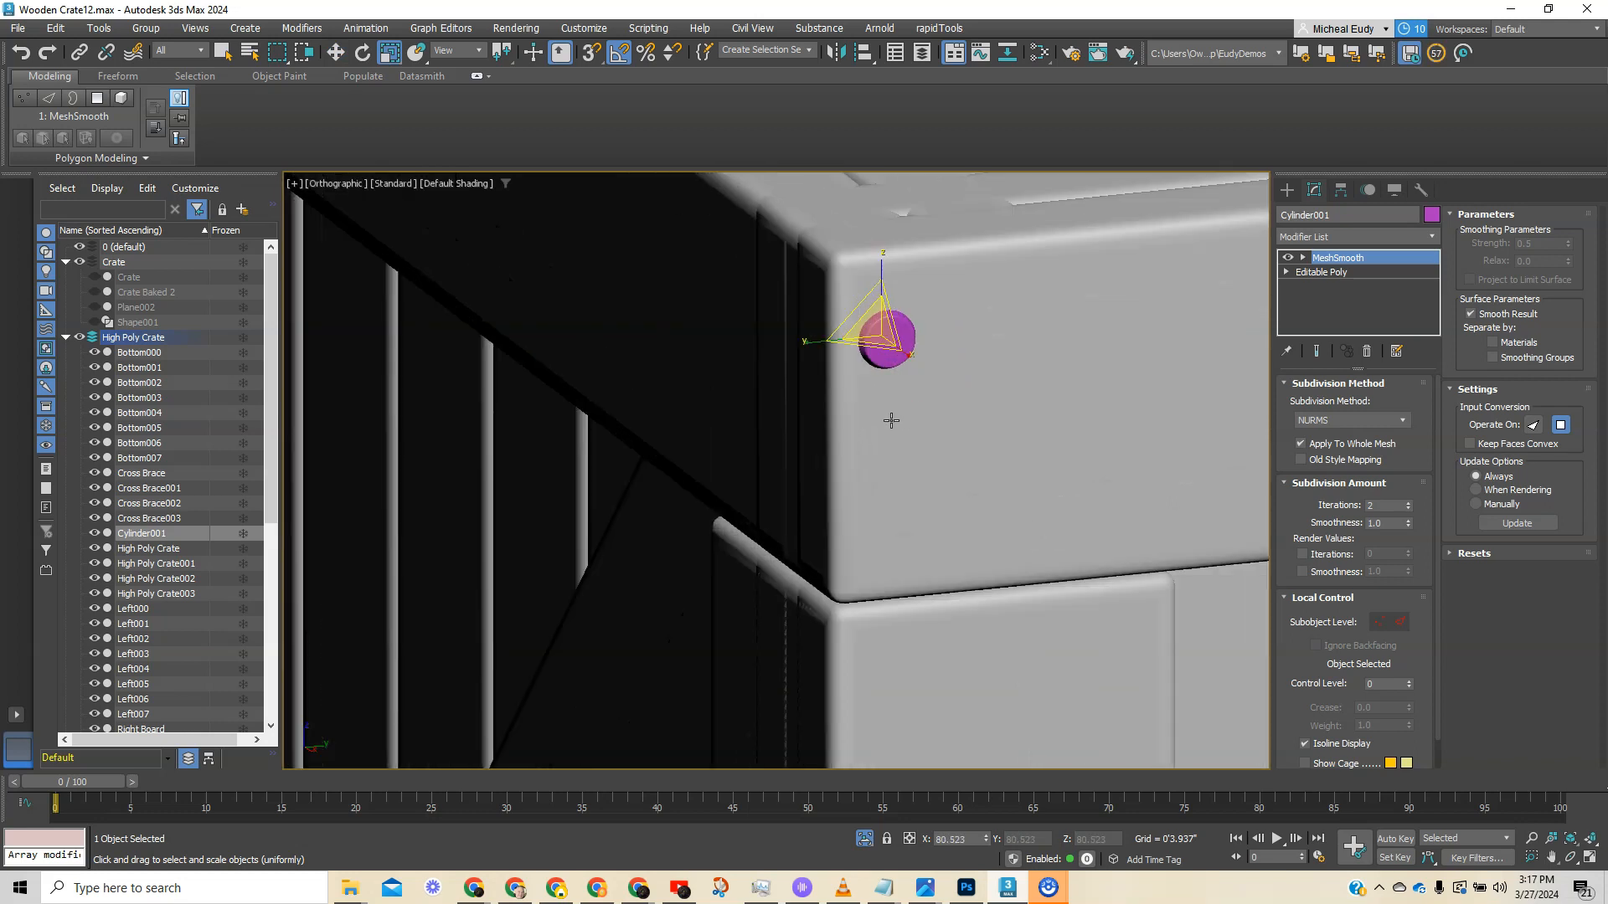
- Move the cylinder along X, slightly outward from the top board's face, to about X 1'11.743"
middle_click_drag(894, 423, 996, 459, "alt")
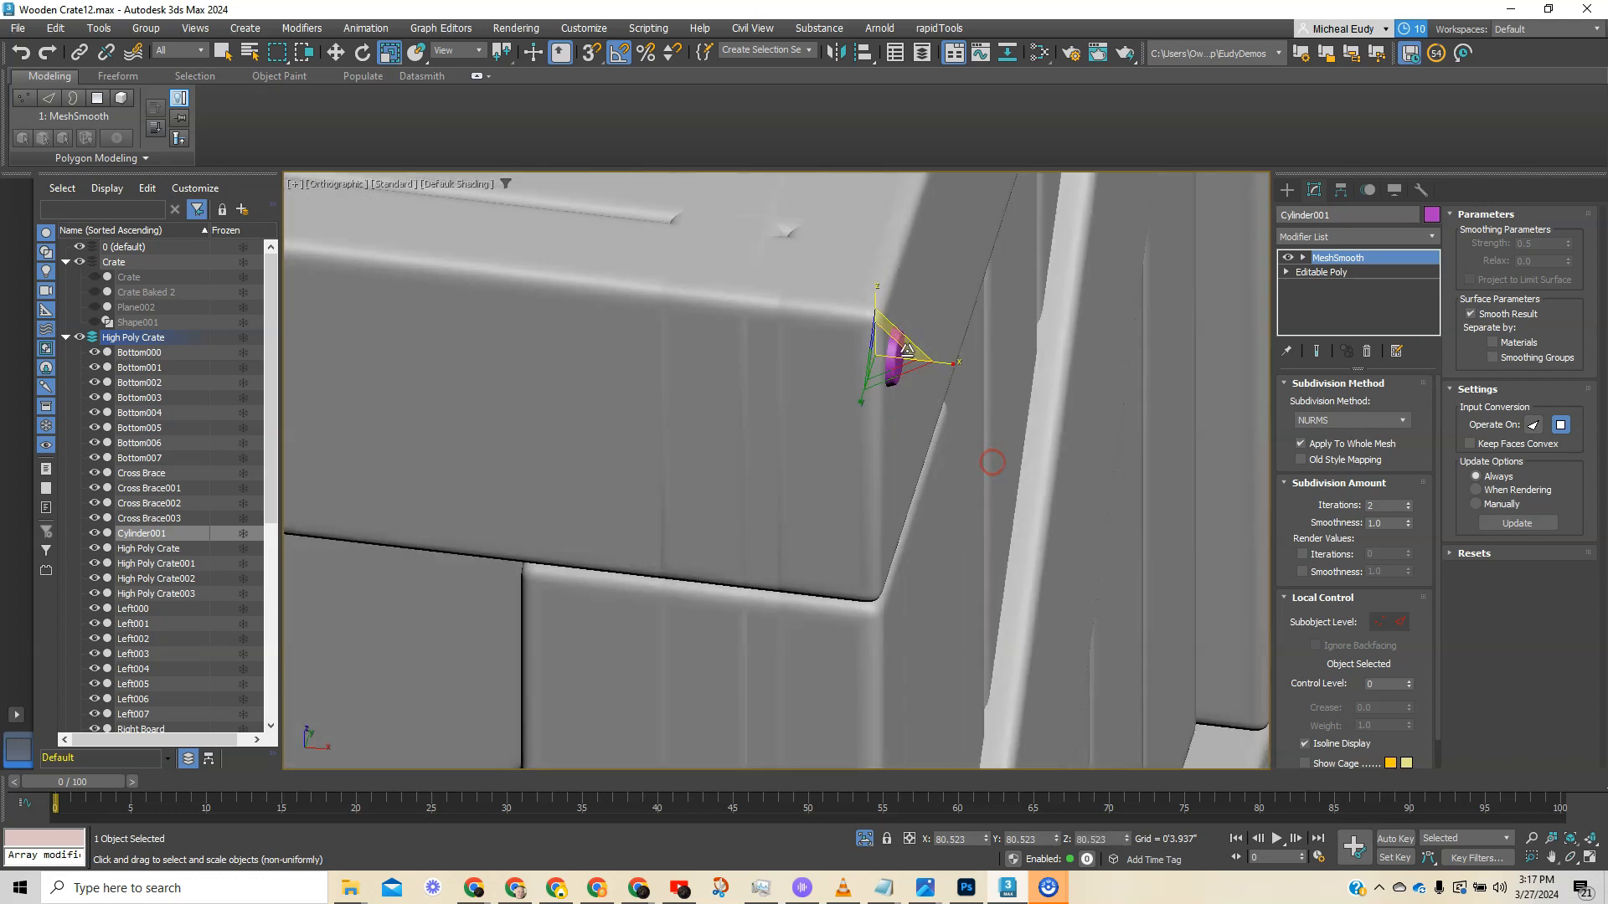
scroll(899, 360, "up", 3)
left_click(917, 372)
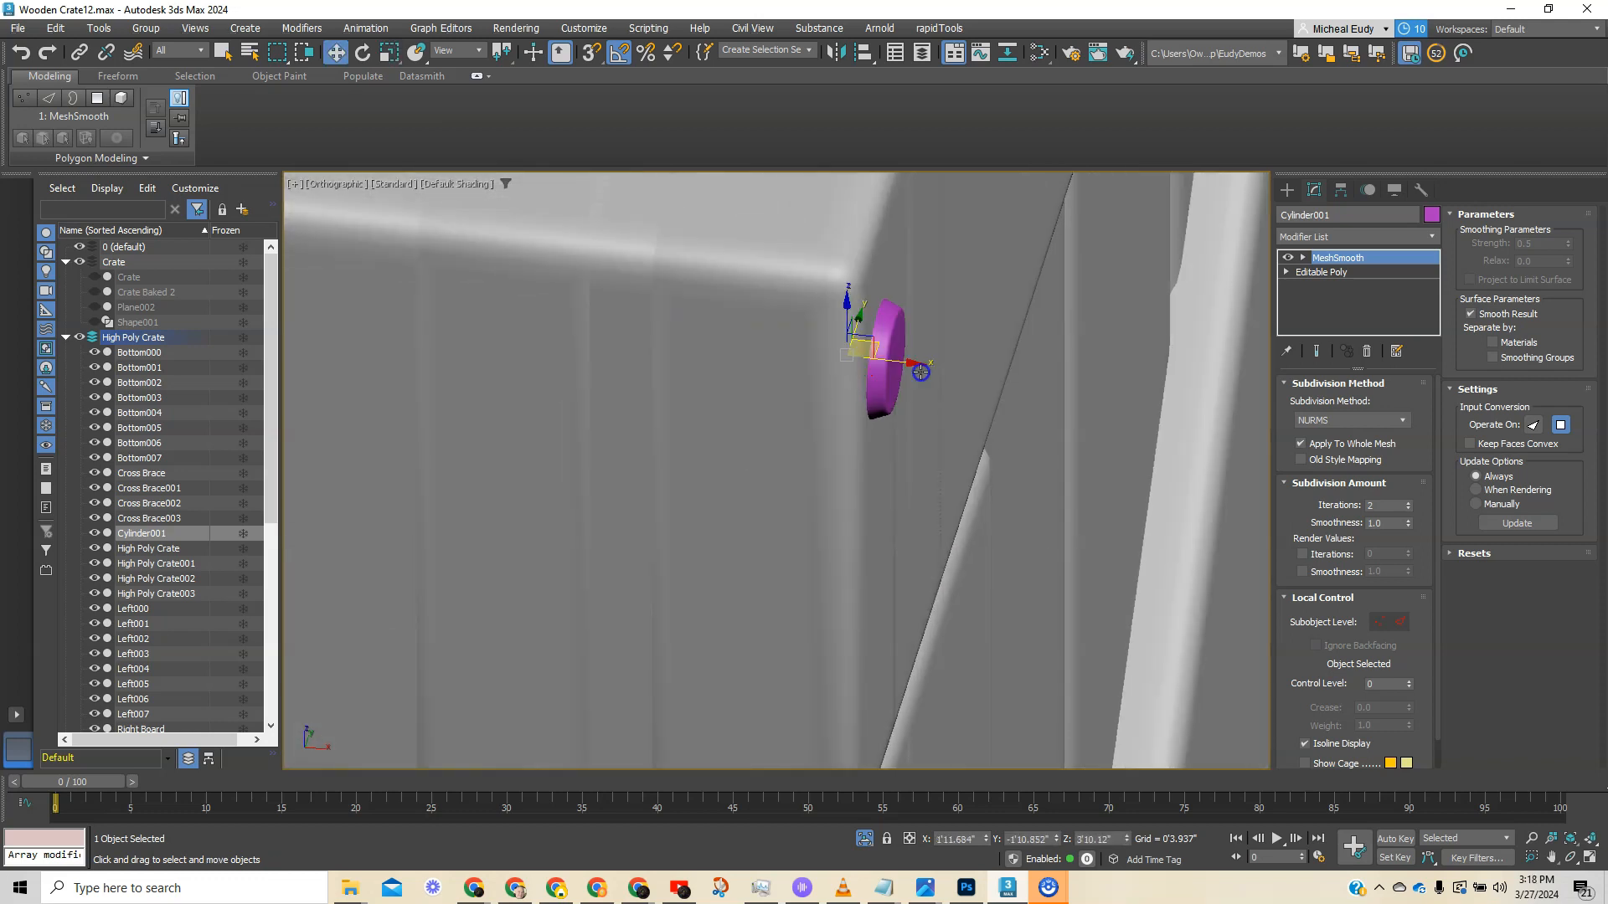
left_click_drag(921, 370, 919, 371)
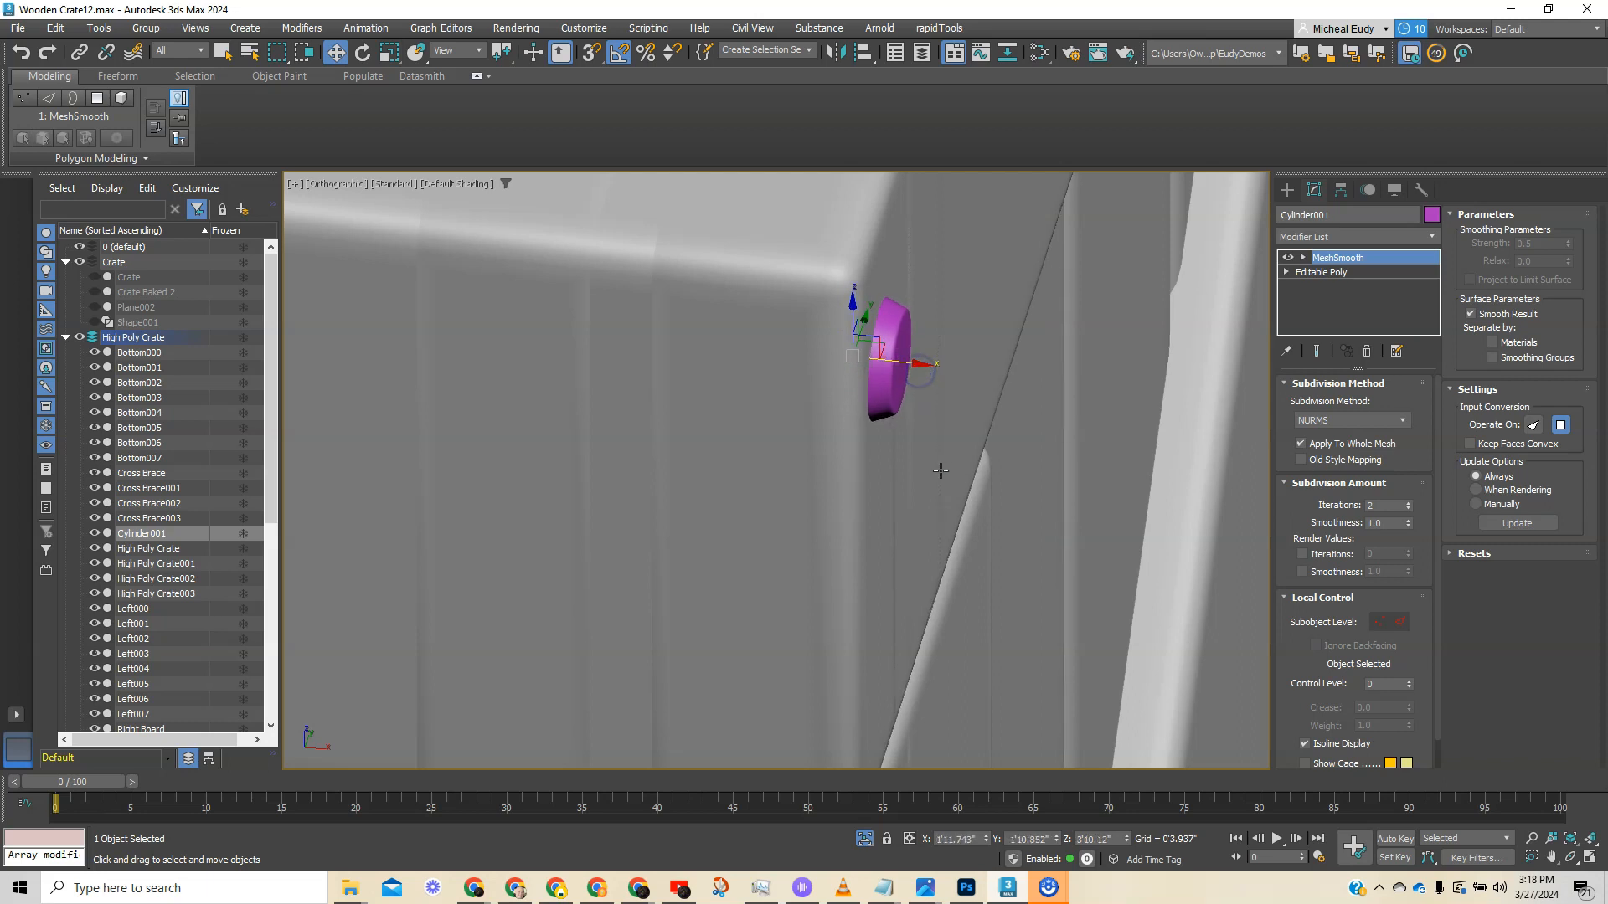
- In the Right view, move the cylinder to about Y -1'10.802", Z 3'10.103", then copy it straight down the same board to about Z 3'6.438"
key("shift+r")
scroll(664, 421, "up", 5)
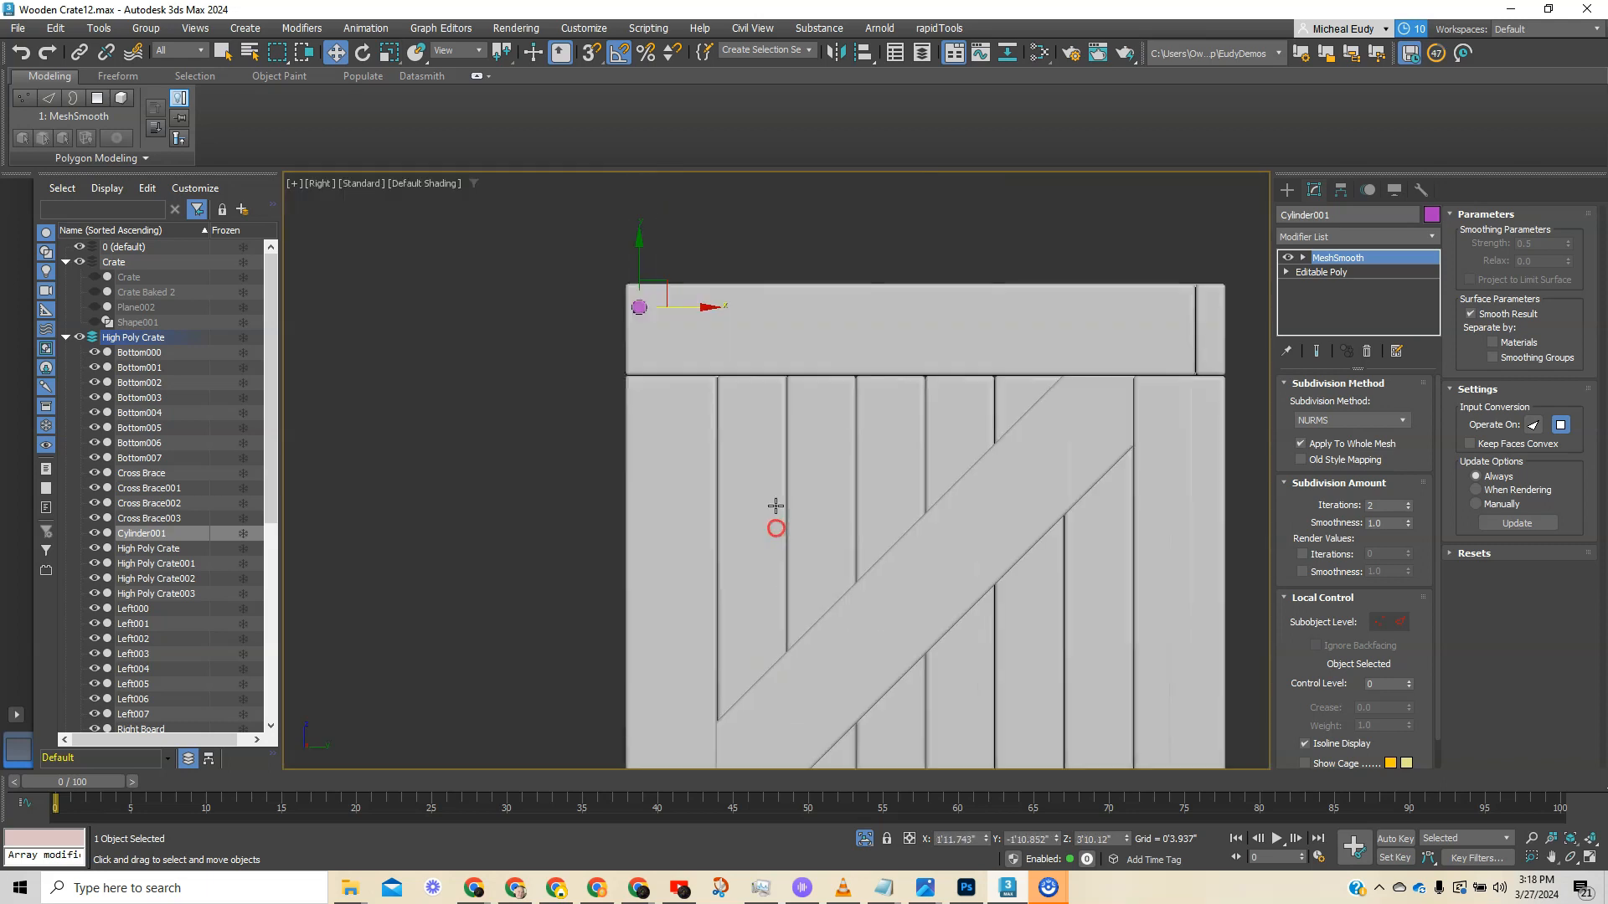
scroll(664, 420, "down", 2)
scroll(665, 422, "up", 2)
middle_click_drag(689, 500, 764, 606)
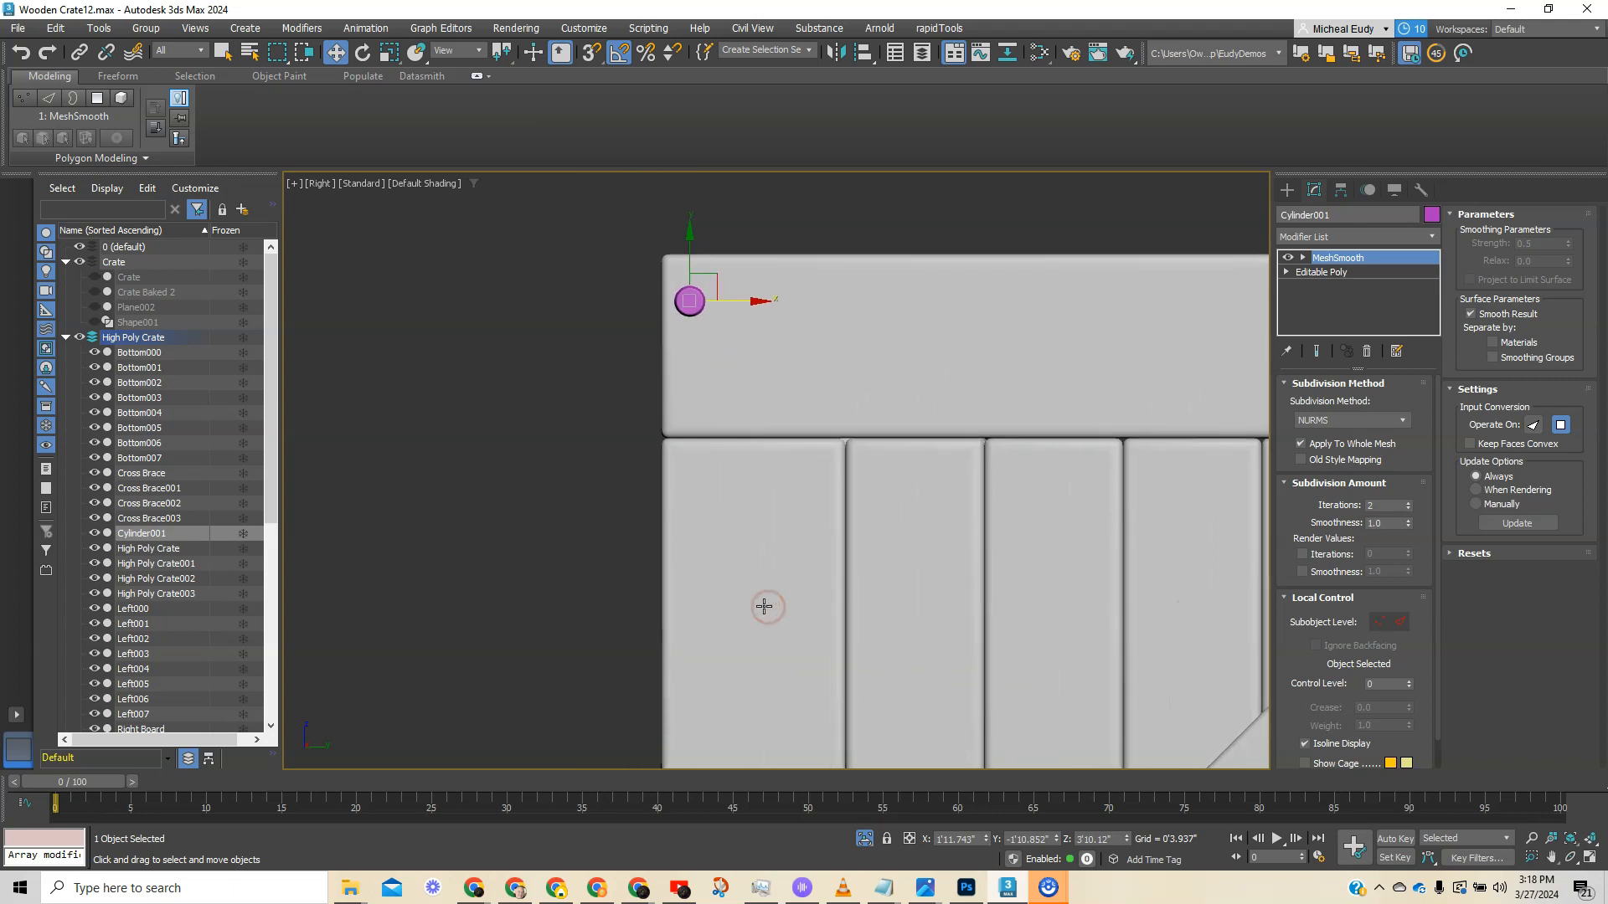
key("F4")
scroll(720, 402, "up", 4)
middle_click_drag(679, 227, 807, 500)
left_click_drag(808, 452, 810, 452)
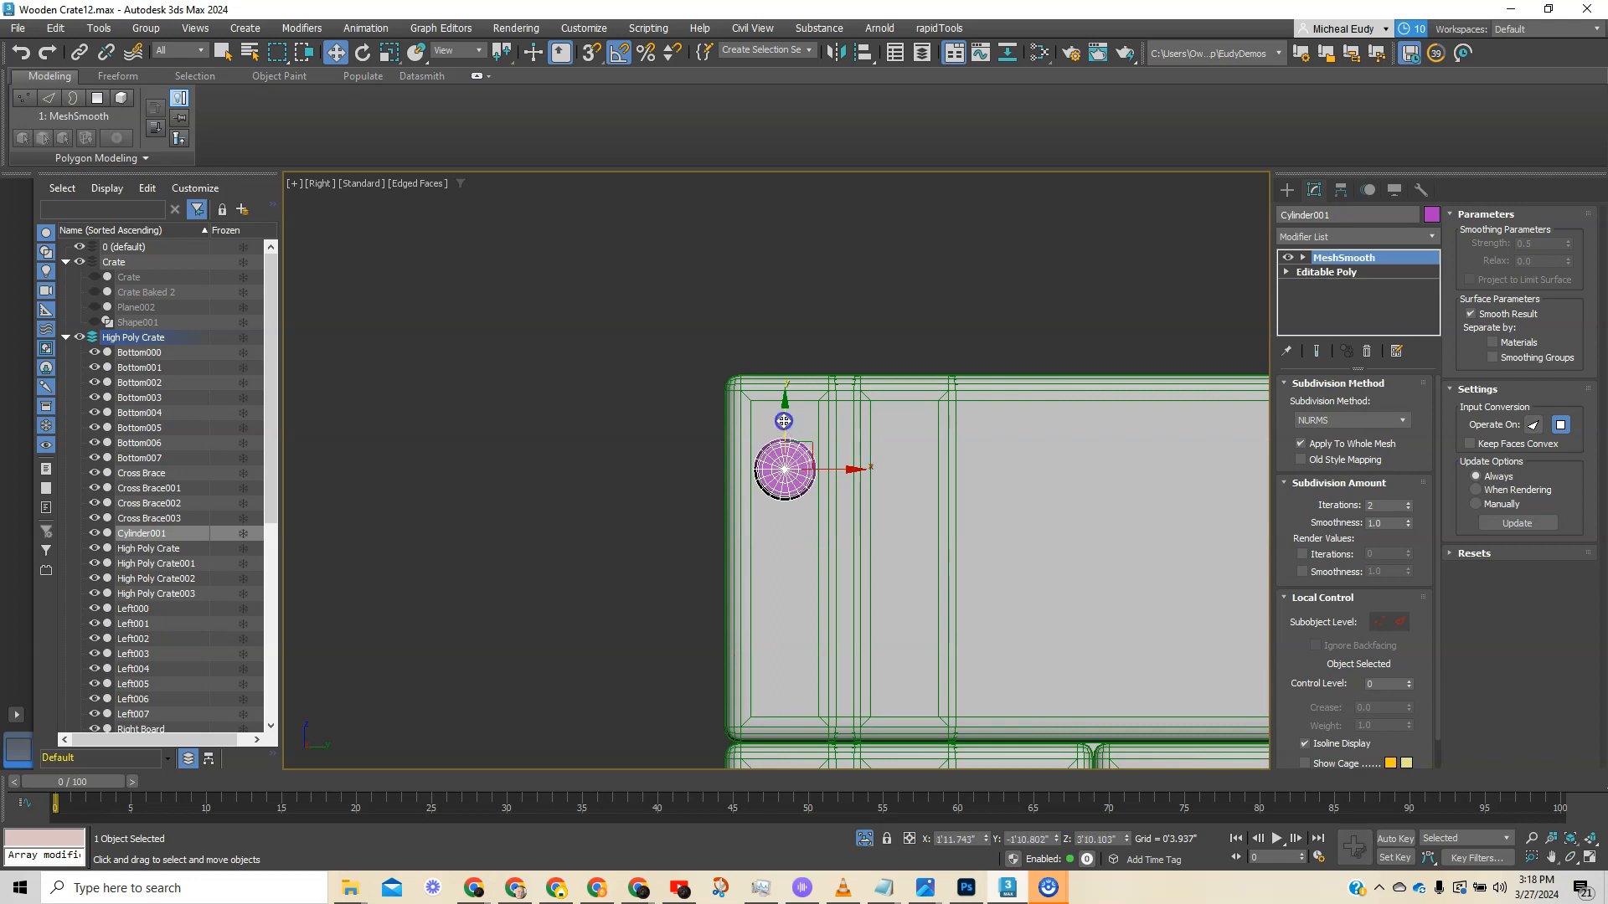
mouse_move(785, 420)
left_mouse_down("shift")
mouse_move(781, 622)
mouse_move(781, 605)
left_mouse_up("shift")
left_click(809, 528)
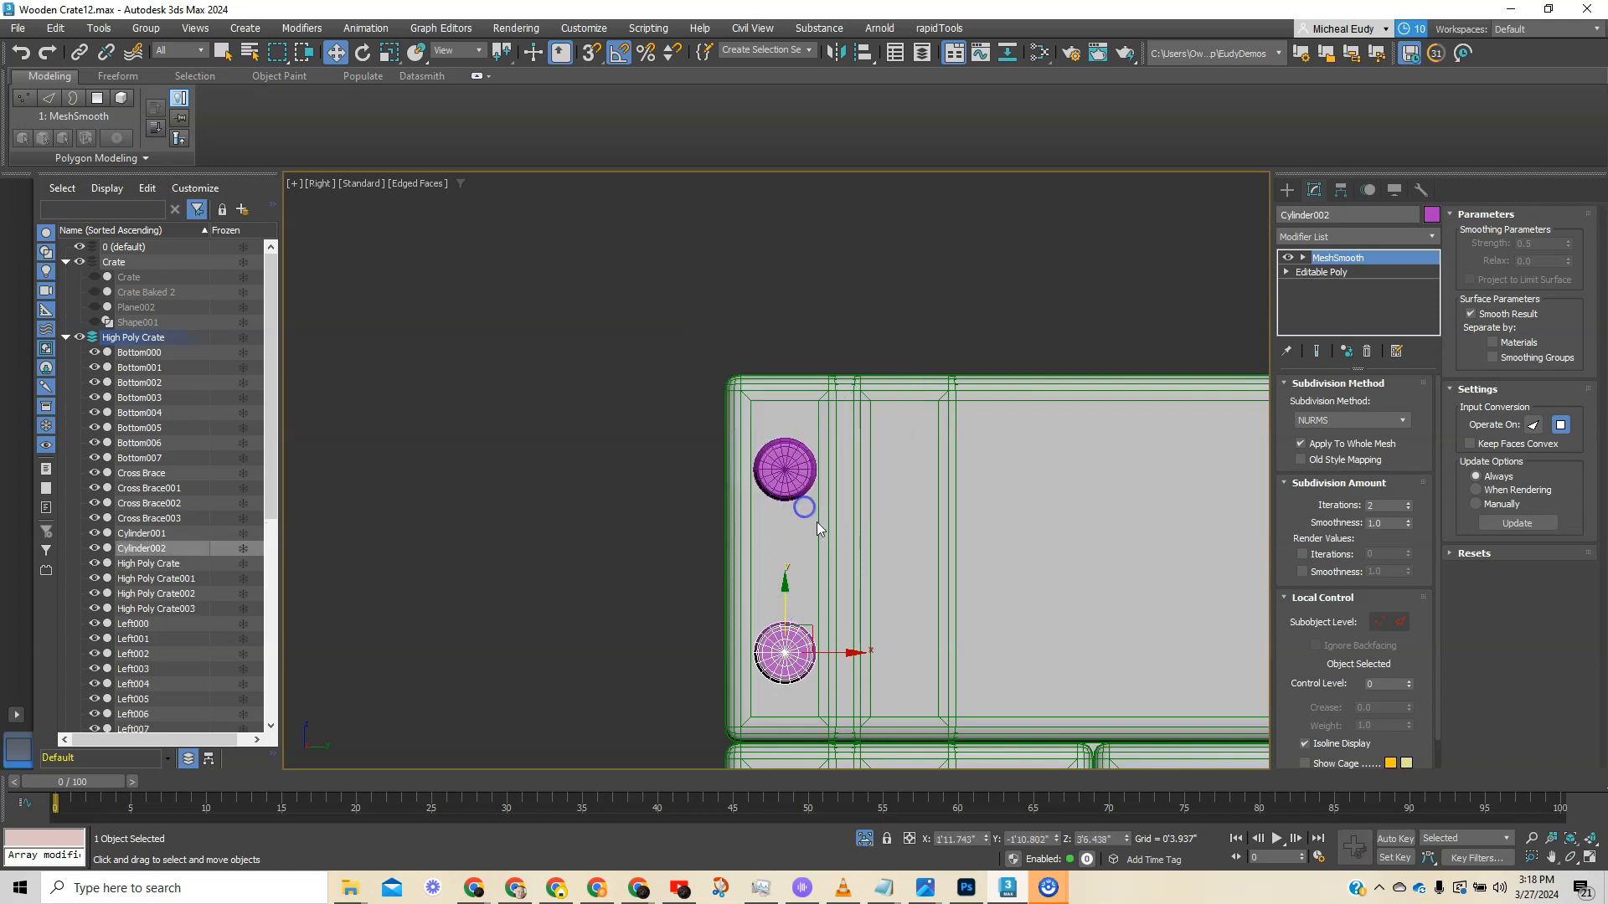
- Select both nail cylinders on the top board and copy them straight down onto the same end of the bottom board
scroll(816, 514, "down", 4)
middle_click_drag(845, 544, 708, 337)
scroll(708, 336, "down", 2)
left_click(683, 313, "ctrl")
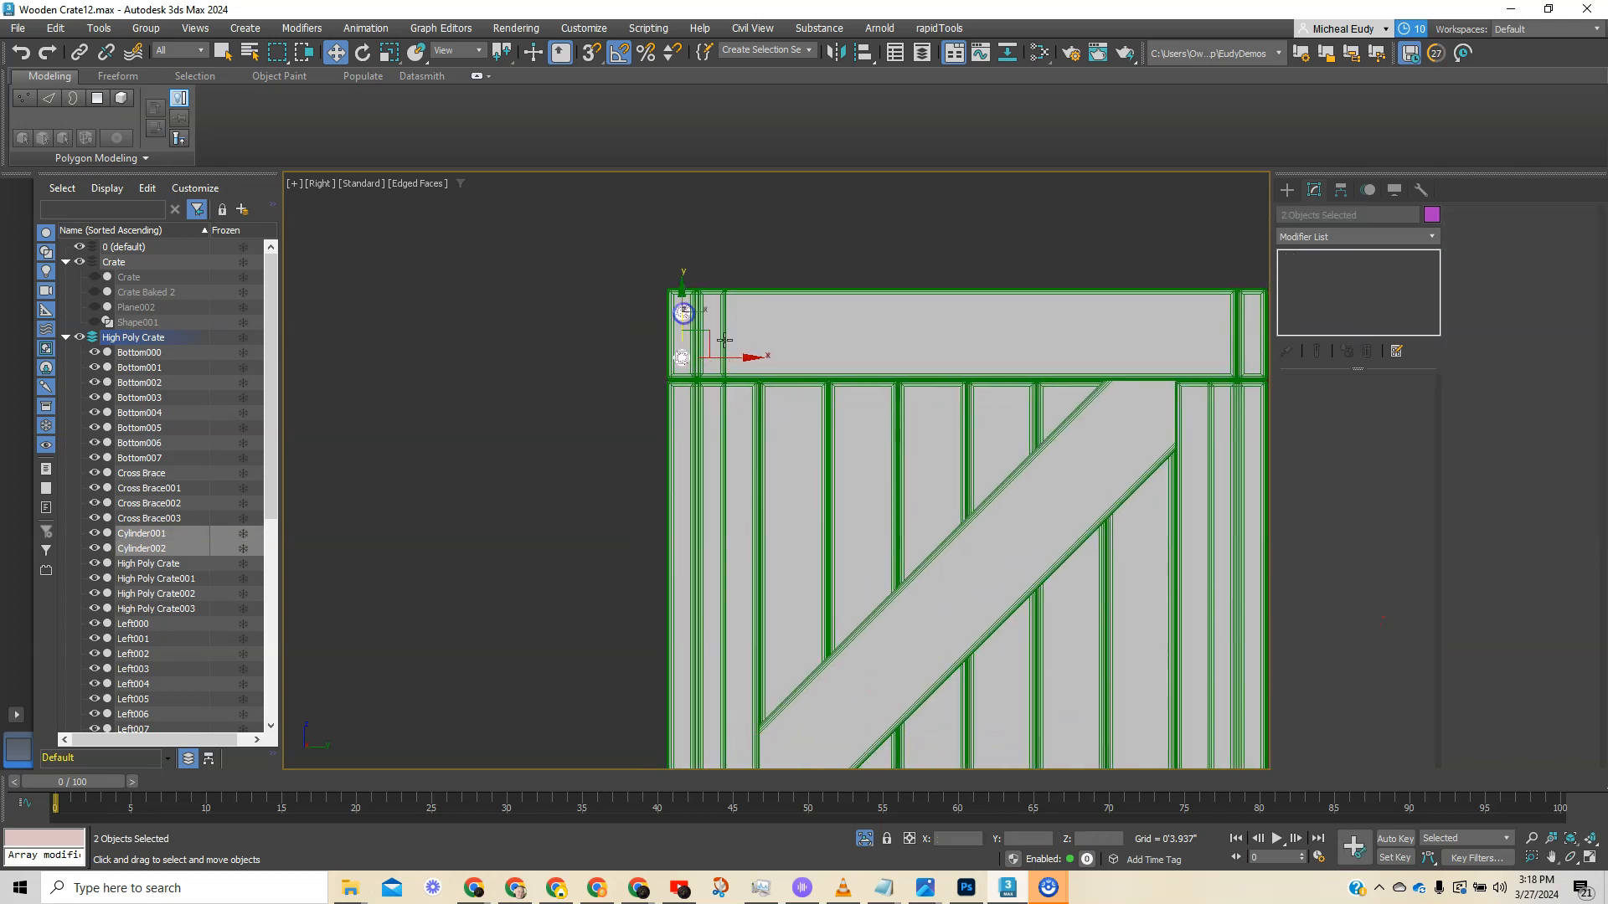
scroll(779, 377, "down", 3)
middle_click_drag(782, 445, 769, 457)
mouse_move(728, 360)
left_mouse_down()
mouse_move(729, 336)
mouse_move(743, 567)
left_mouse_up()
left_click(798, 513)
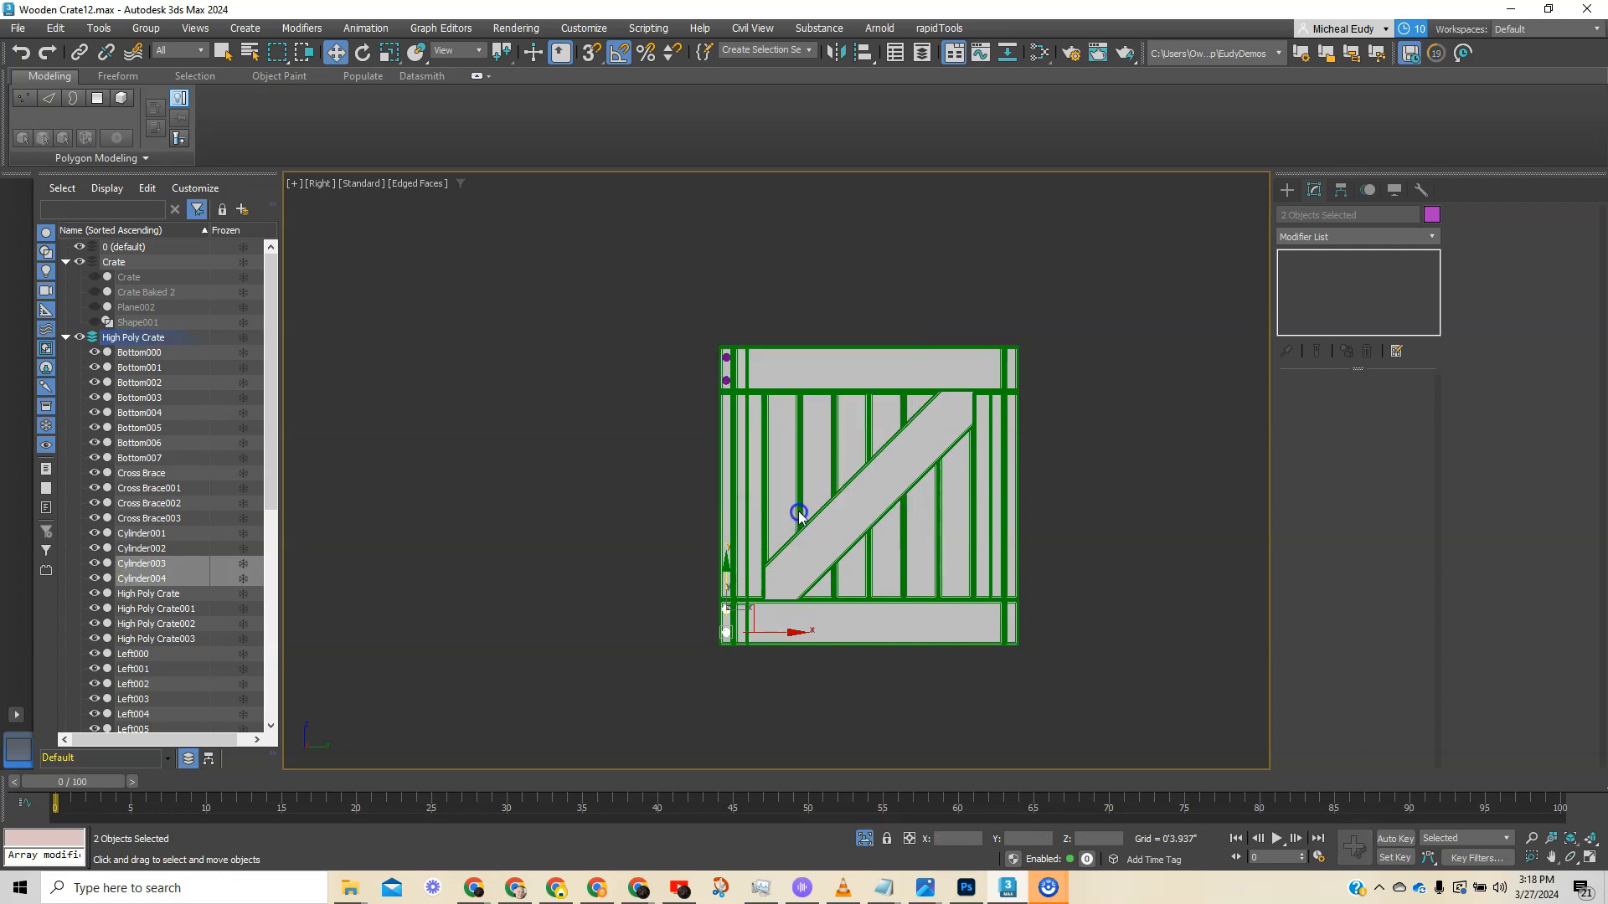
- Lower the two copied nails by about 0.208" to position them within the bottom board's height
scroll(752, 619, "up", 5)
middle_click_drag(740, 594, 826, 478)
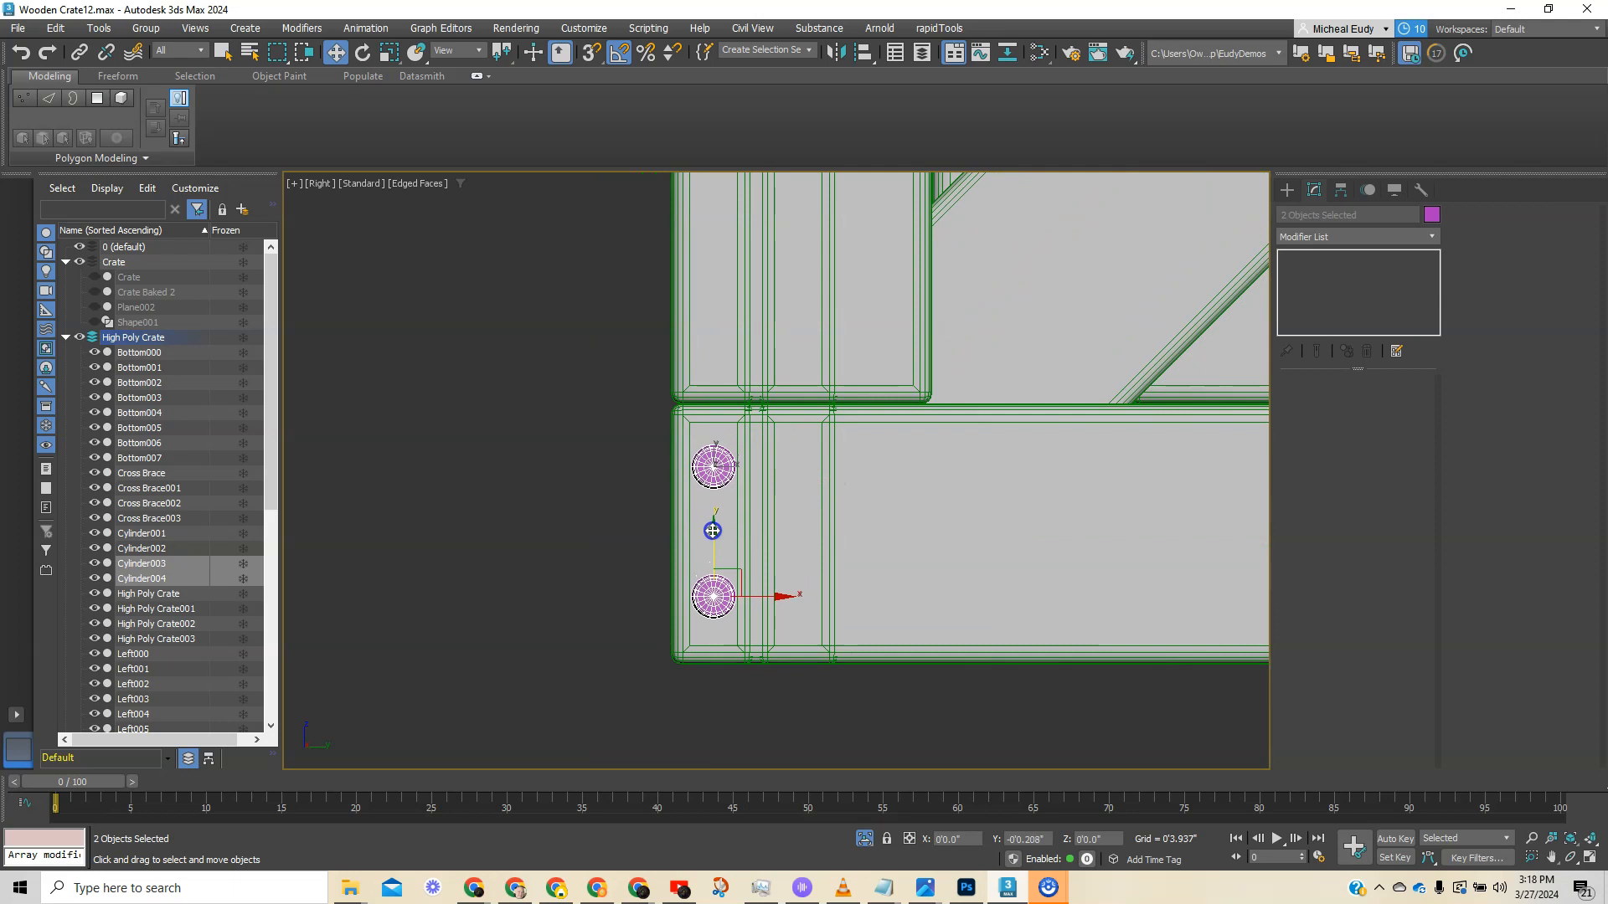
scroll(832, 540, "down", 2)
scroll(832, 540, "down", 3)
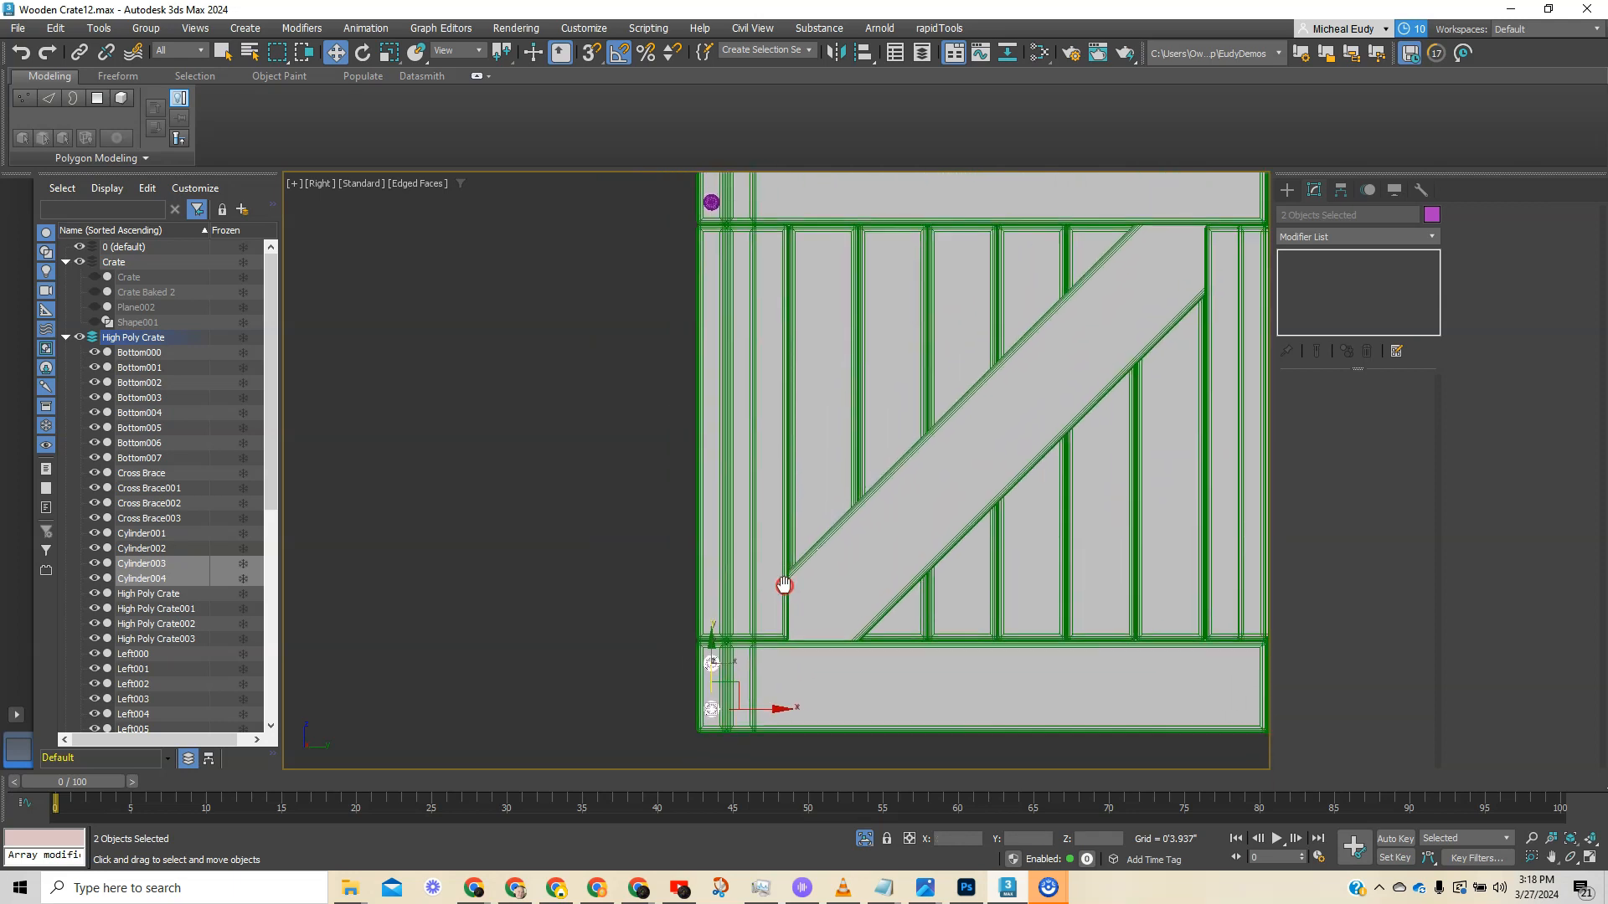
middle_click_drag(782, 567, 802, 584, "alt")
scroll(825, 556, "down", 3)
left_click_drag(657, 255, 871, 740)
left_click(1039, 52)
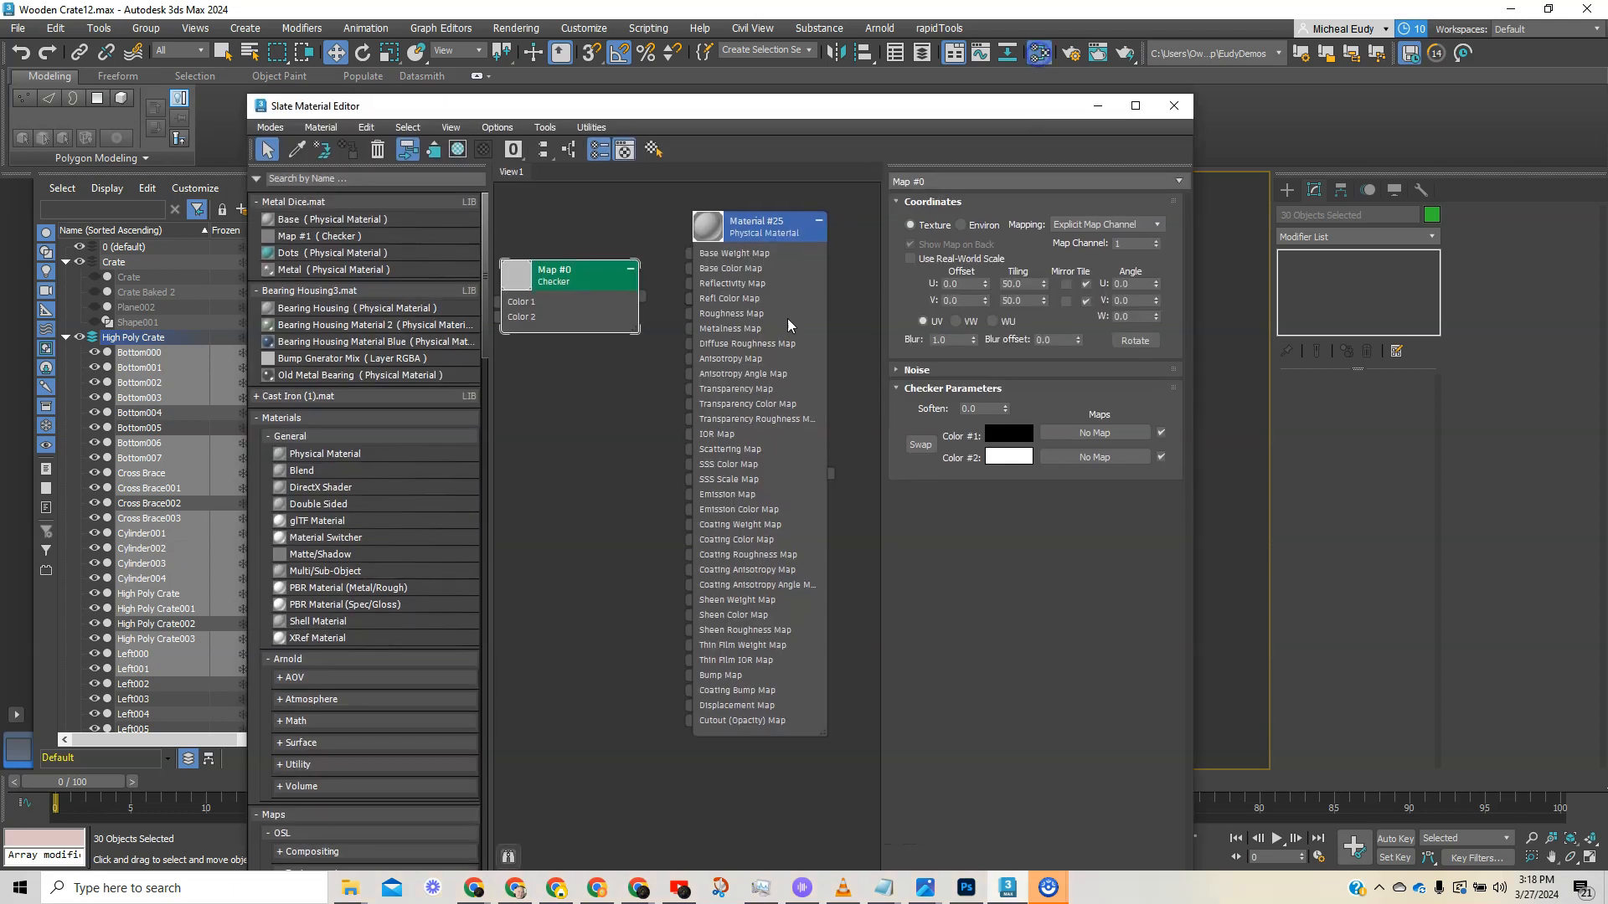
right_click(752, 257)
key("Escape")
left_click(1173, 106)
left_click(1120, 437)
- Select the crate boards together with the nail cylinders, assign them all the green object color, and clear the selection
scroll(866, 478, "up", 2)
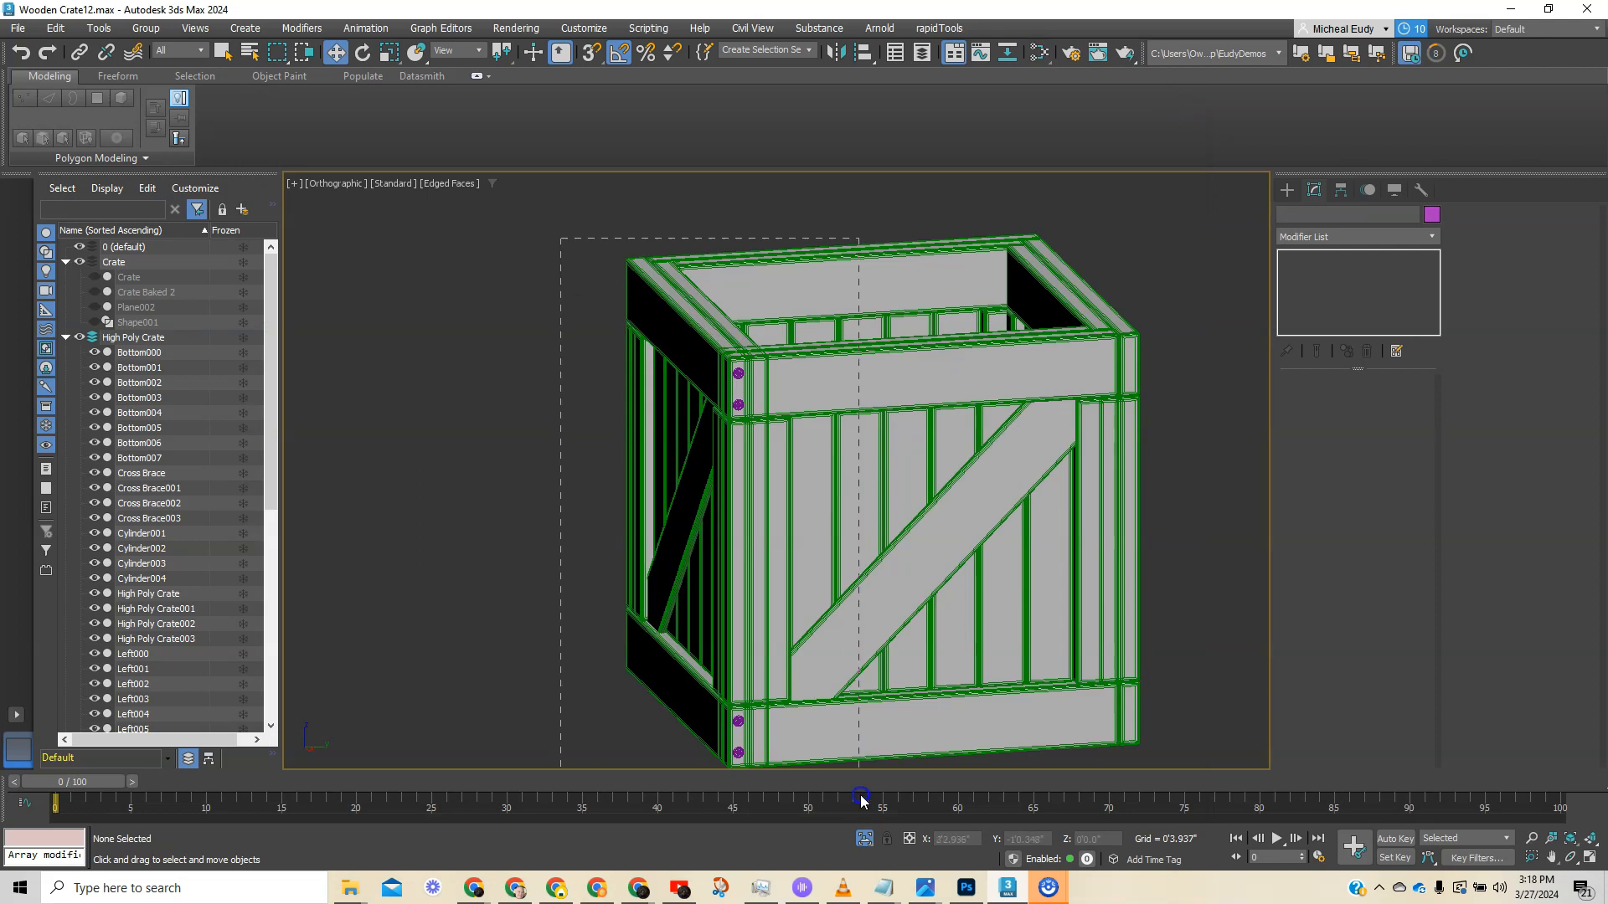
left_click_drag(861, 796, 861, 796)
left_click(1431, 216)
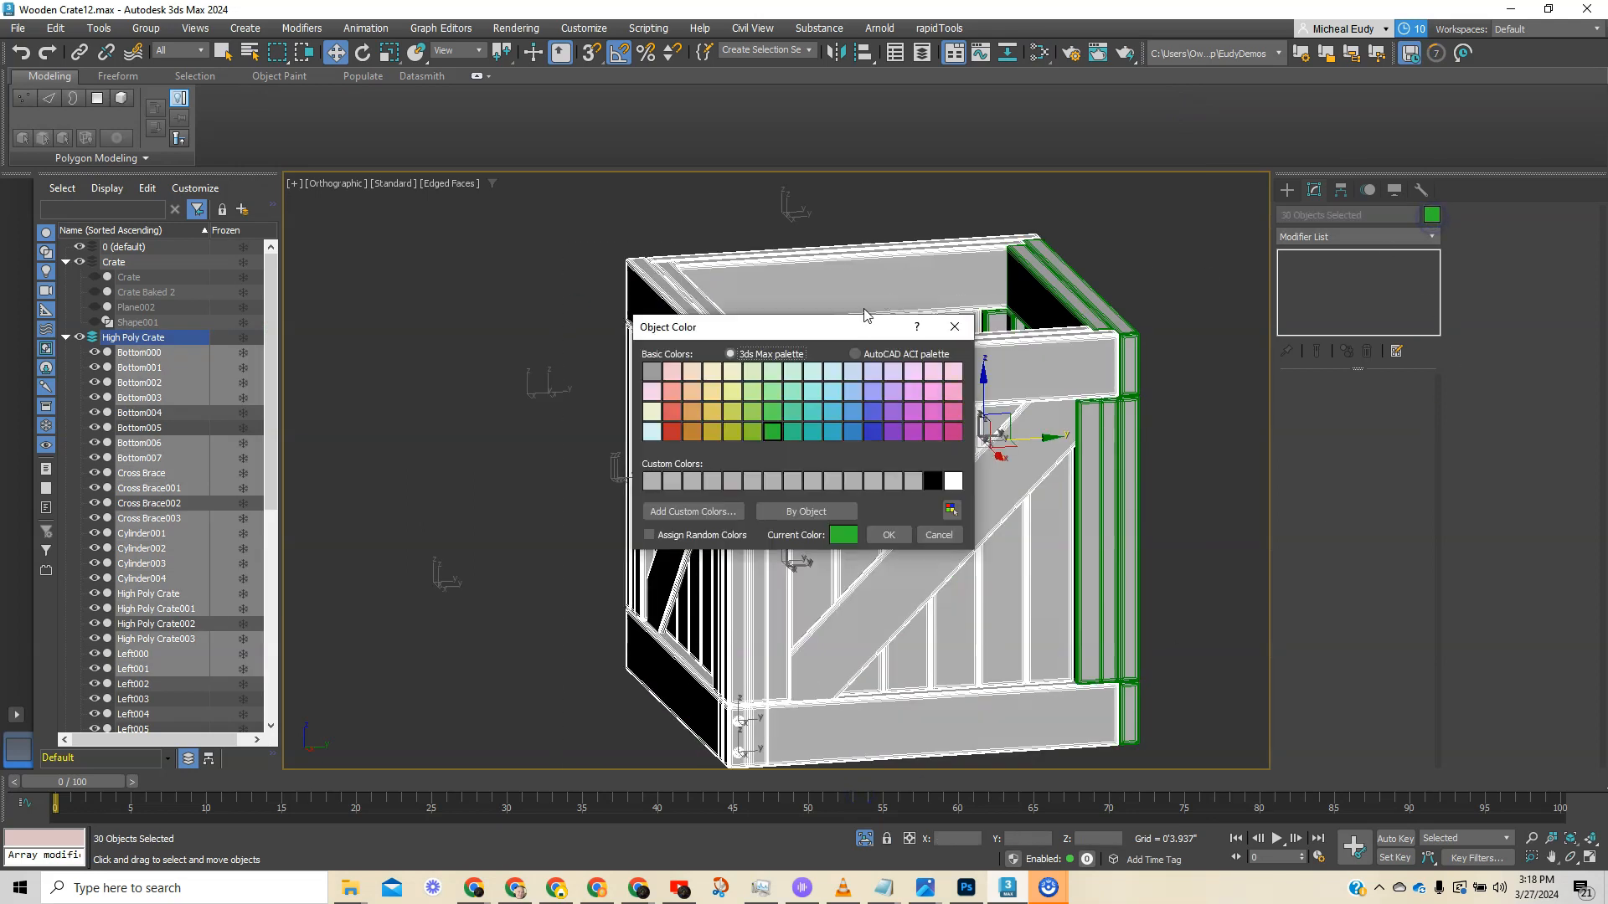
left_click(775, 435)
left_click(897, 537)
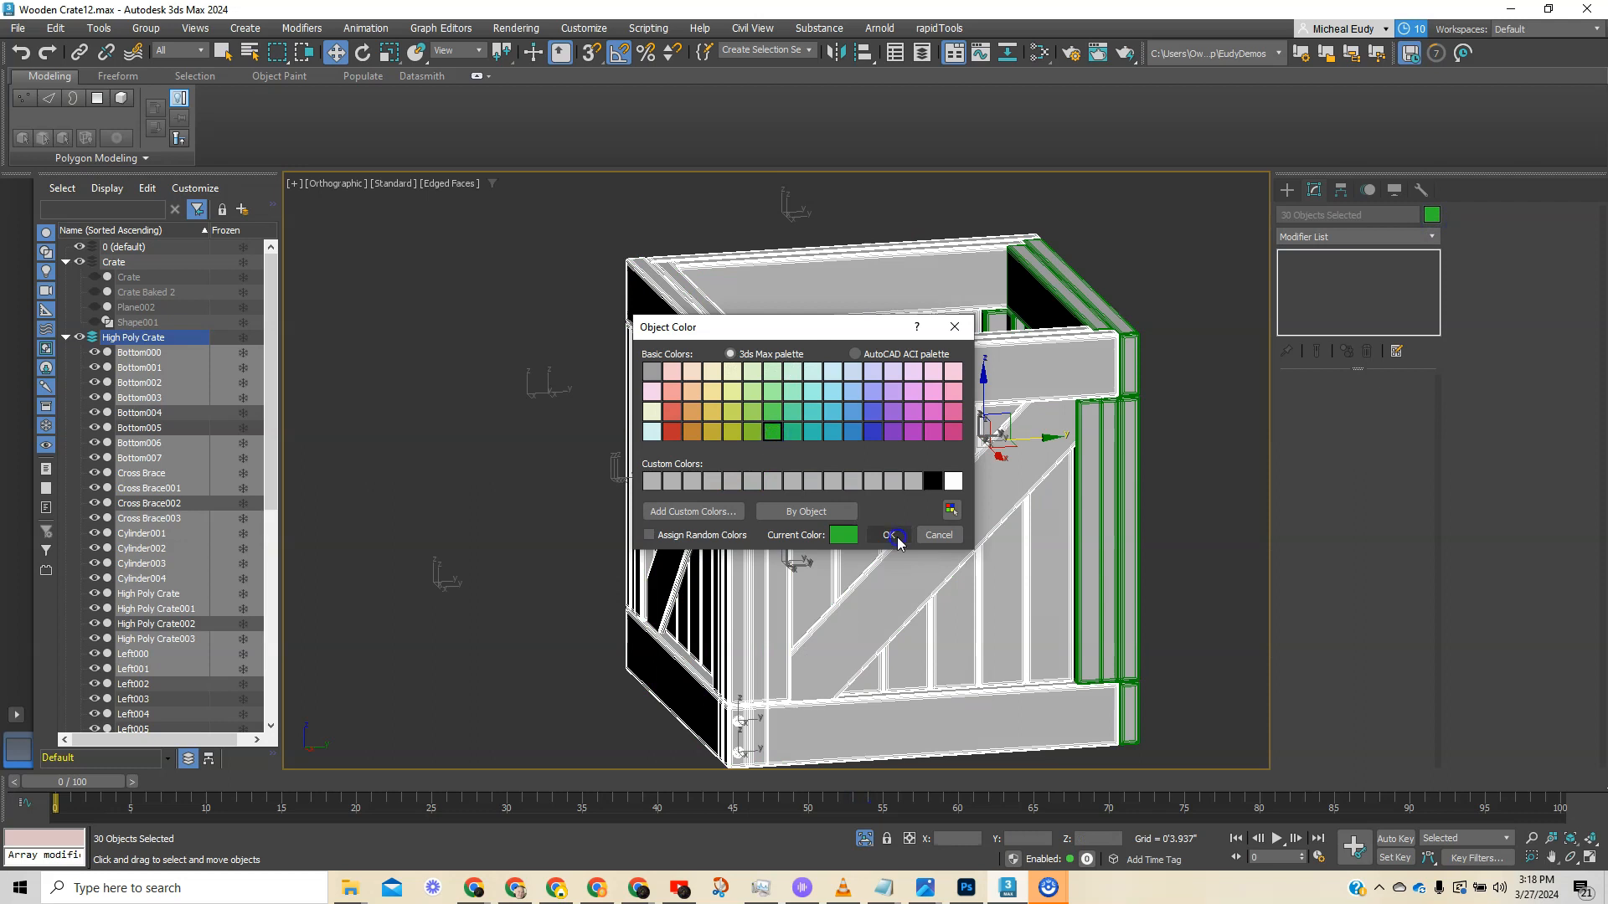
left_click(482, 533)
- Hide the edged faces and examine the nails and the whole crate from several angles, finishing in the Perspective view
scroll(743, 521, "up", 3)
key("F4")
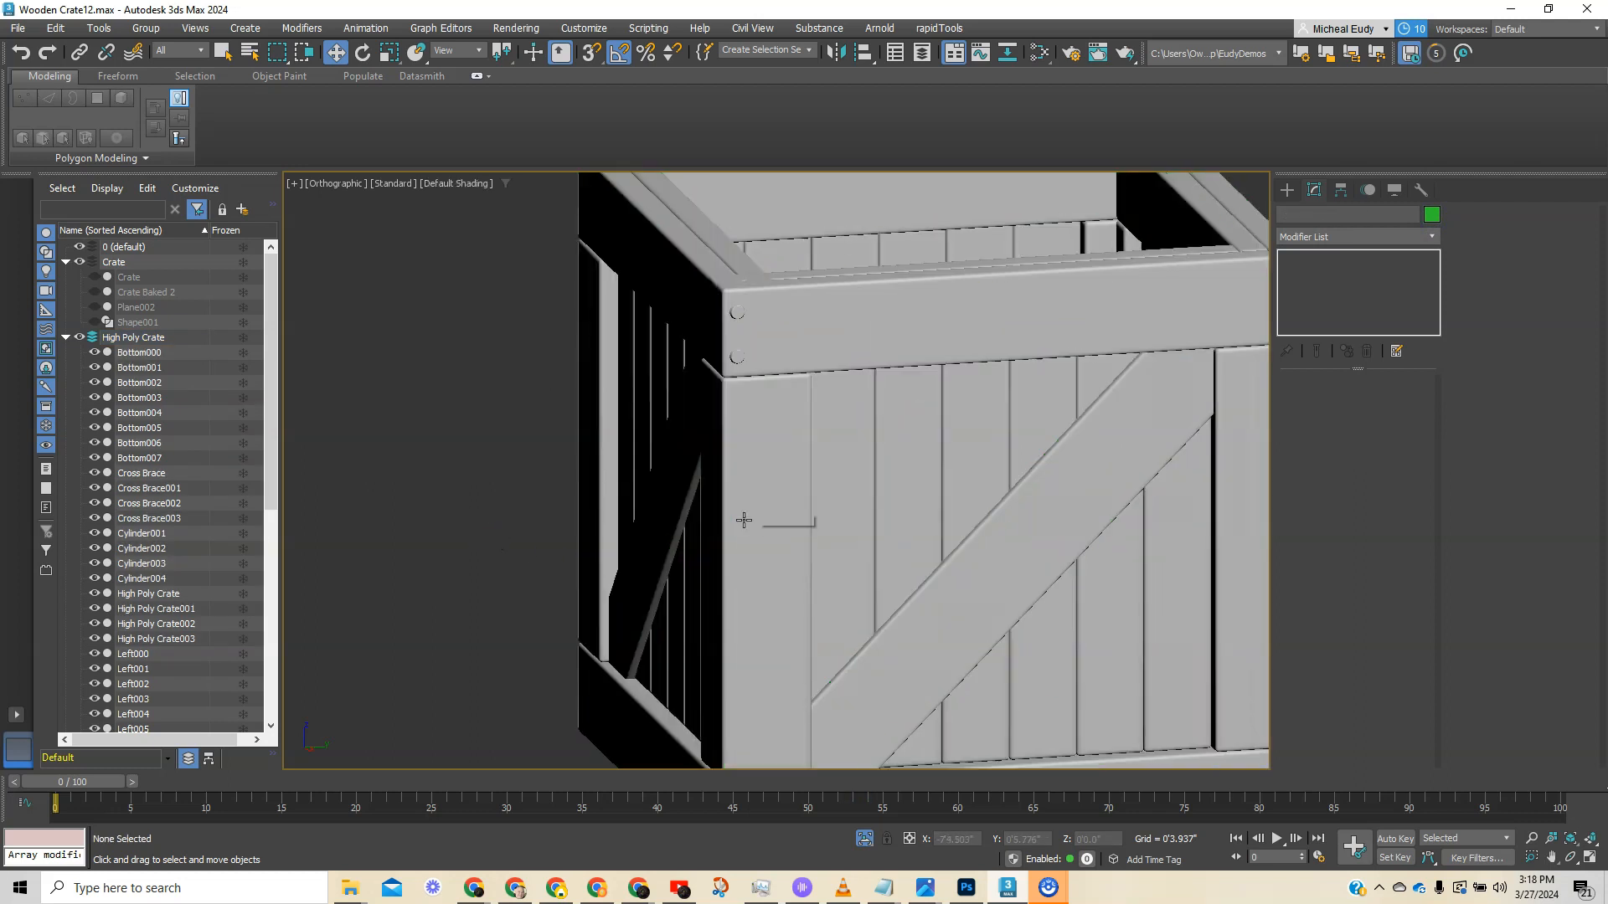
scroll(750, 513, "down", 4)
scroll(788, 511, "up", 5)
middle_click_drag(788, 511, 728, 477)
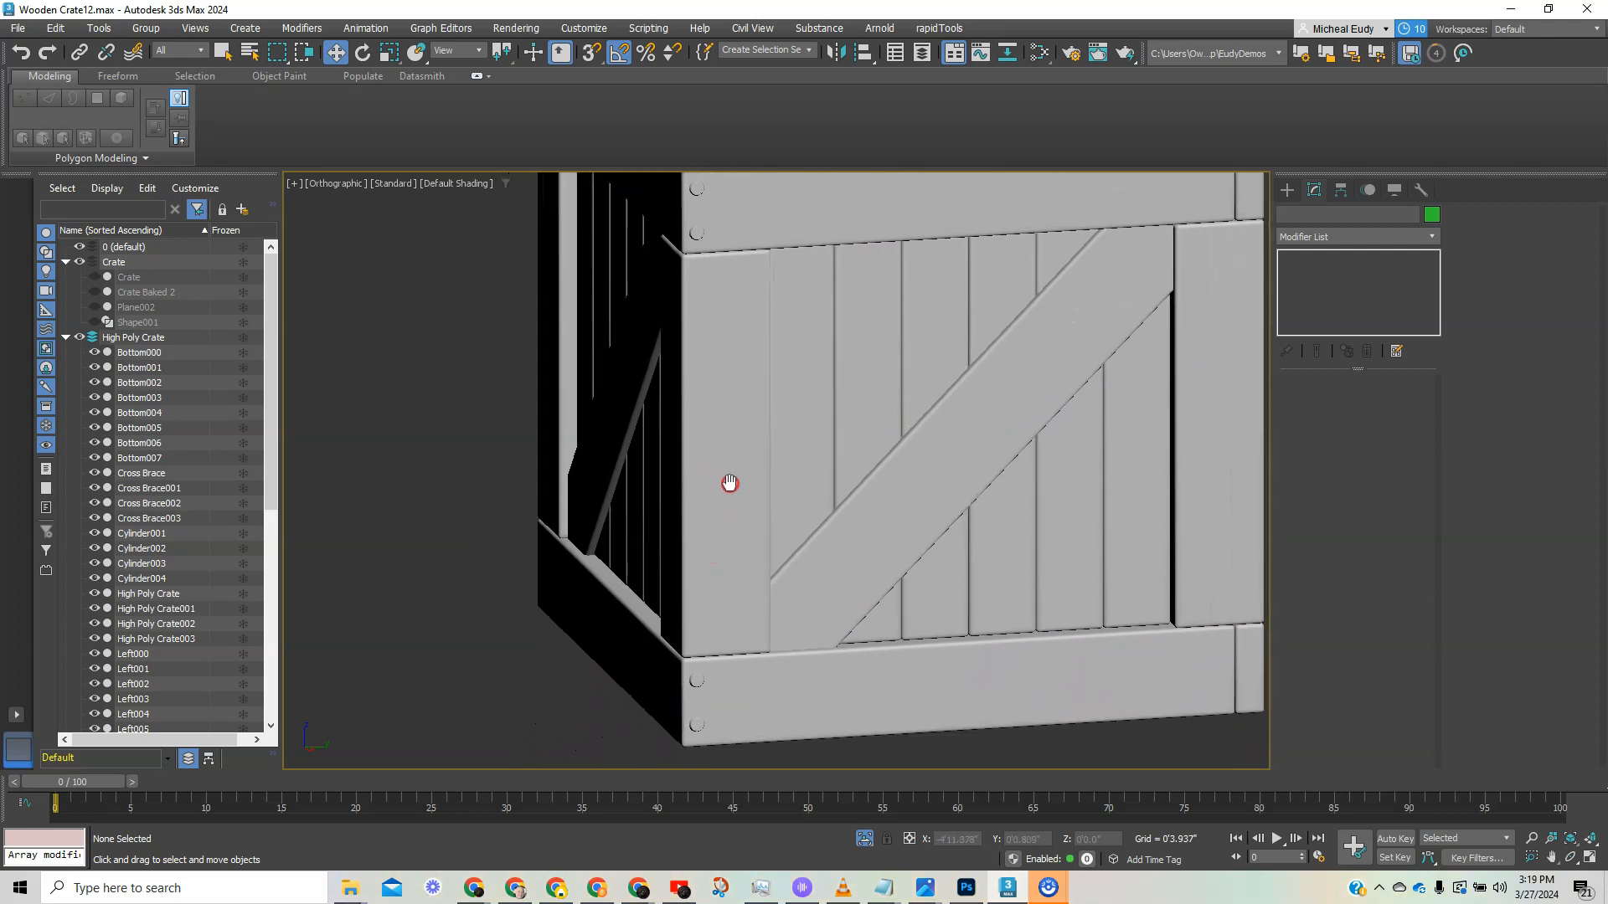
scroll(707, 542, "down", 3)
middle_click_drag(707, 542, 632, 601)
middle_click_drag(940, 555, 932, 471)
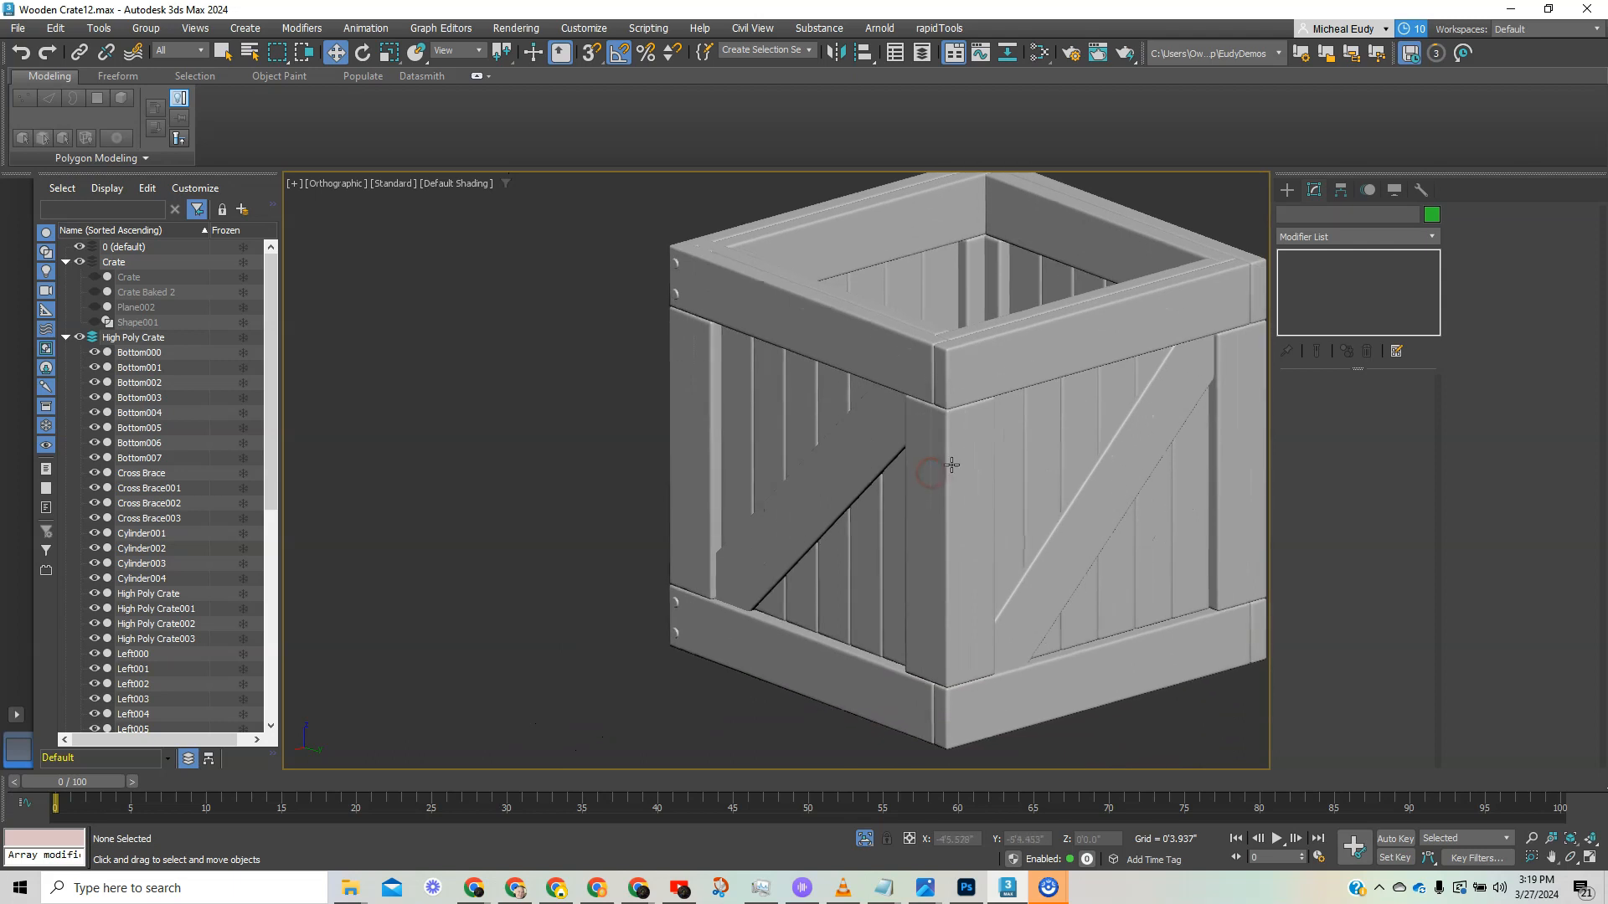
middle_click_drag(1100, 634, 953, 545, "alt")
scroll(959, 551, "up", 2)
middle_click_drag(667, 340, 844, 591)
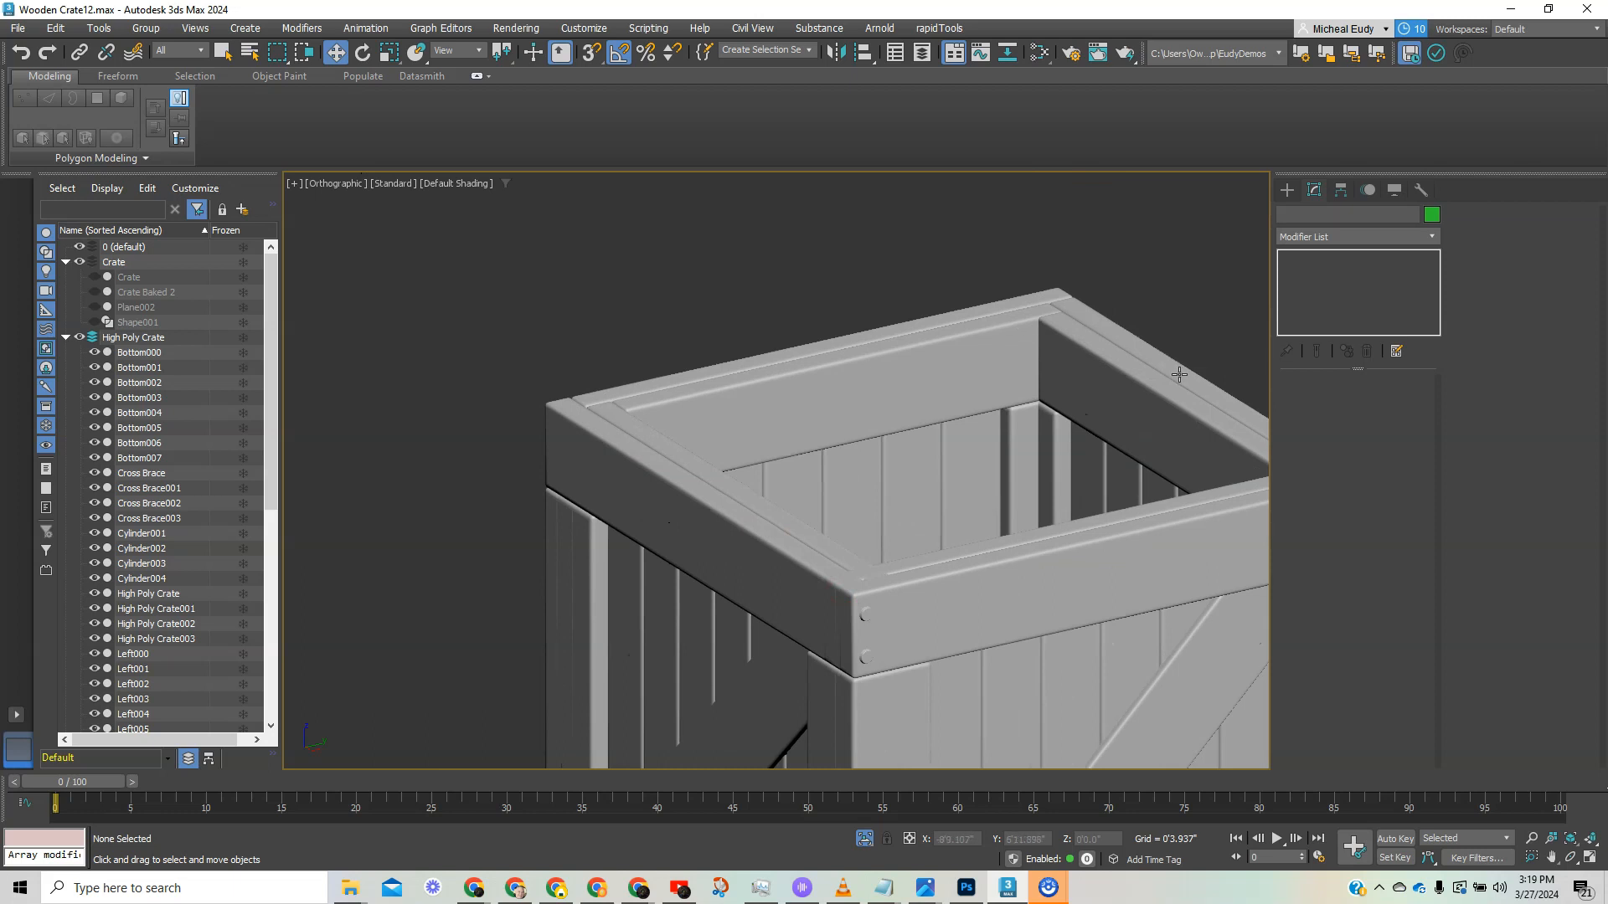
middle_click_drag(935, 608, 840, 416)
scroll(809, 405, "down", 2)
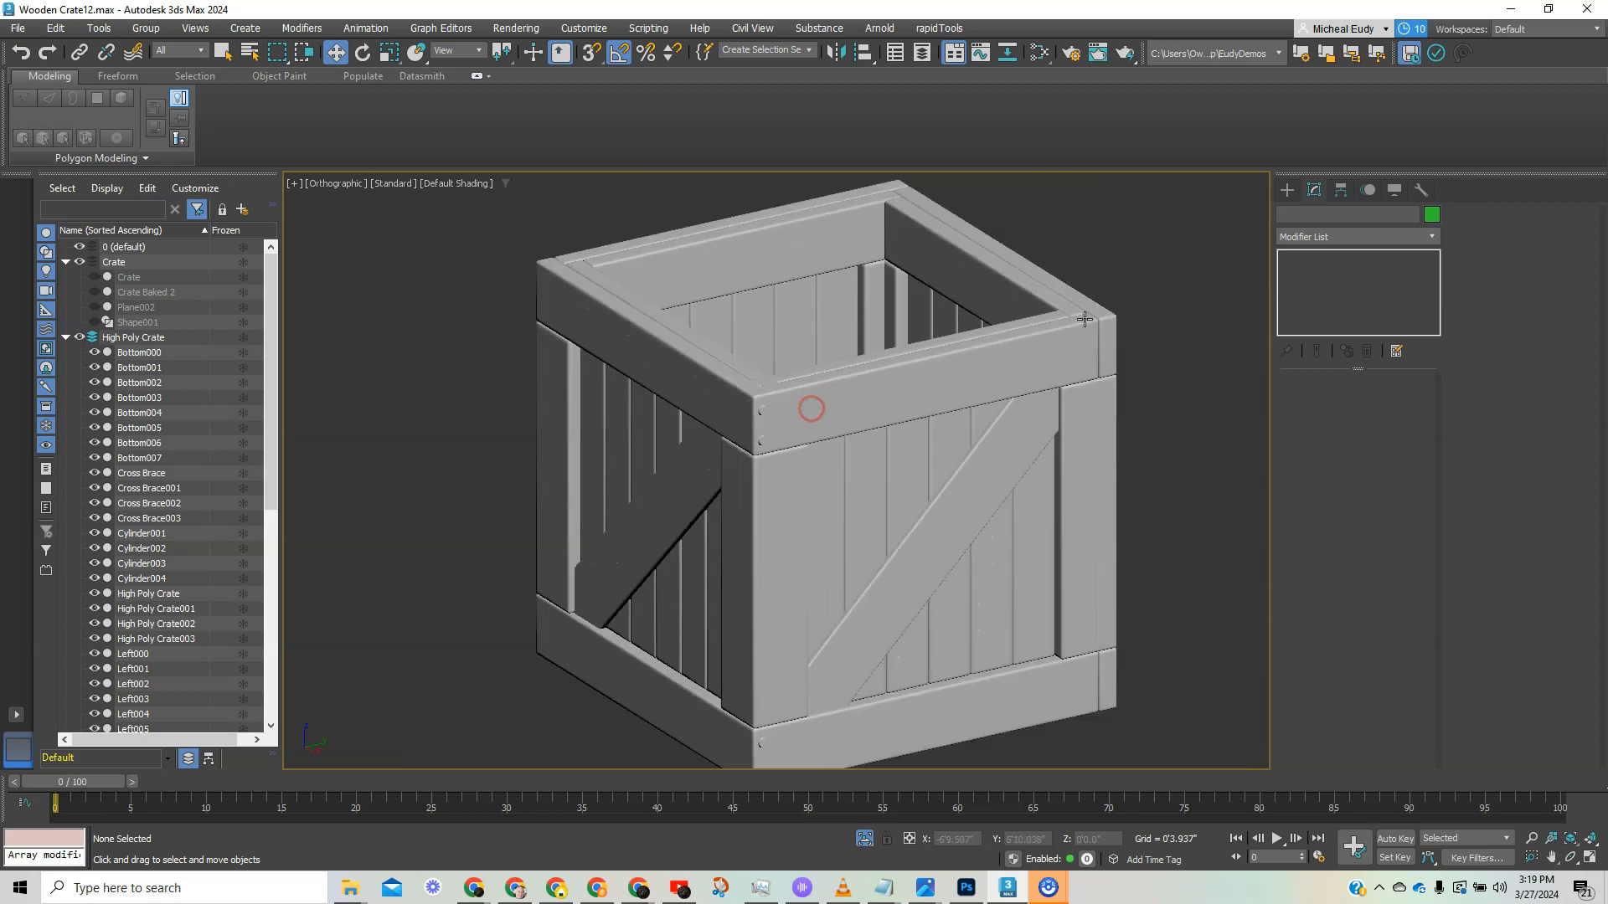
mouse_move(791, 407)
middle_mouse_down()
mouse_move(782, 379)
mouse_move(765, 402)
mouse_move(789, 421)
middle_mouse_up()
key("p")
scroll(779, 394, "down", 3)
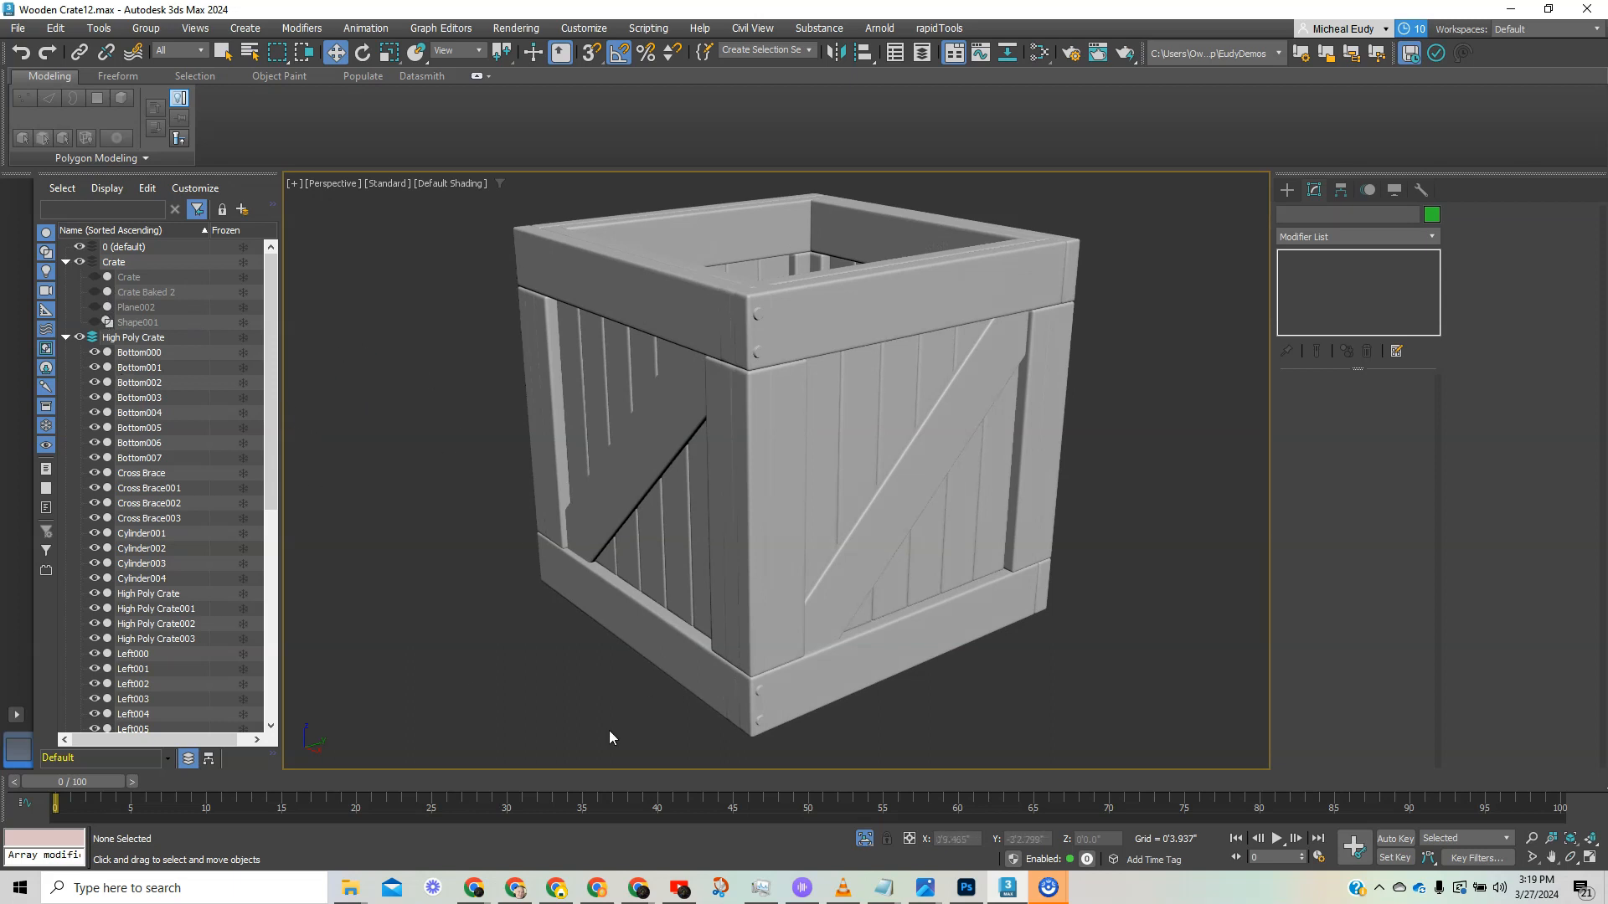
- Batch-rename the four cylinders with the base name Nails, numbered from 0 in steps of 1
scroll(176, 507, "down", 2)
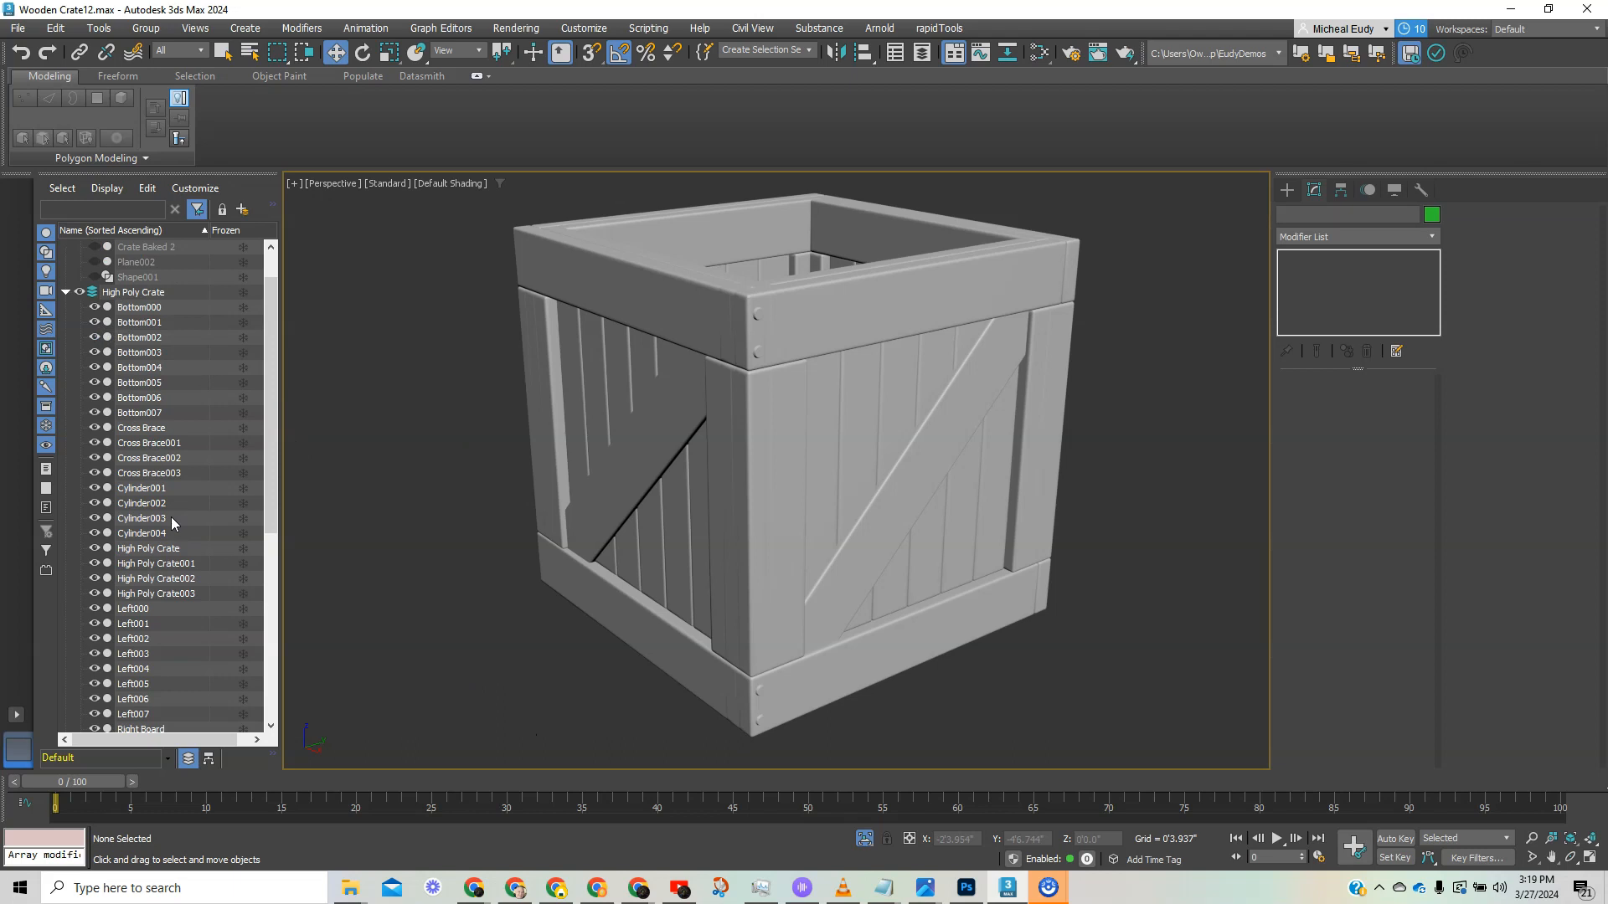
left_click(155, 444)
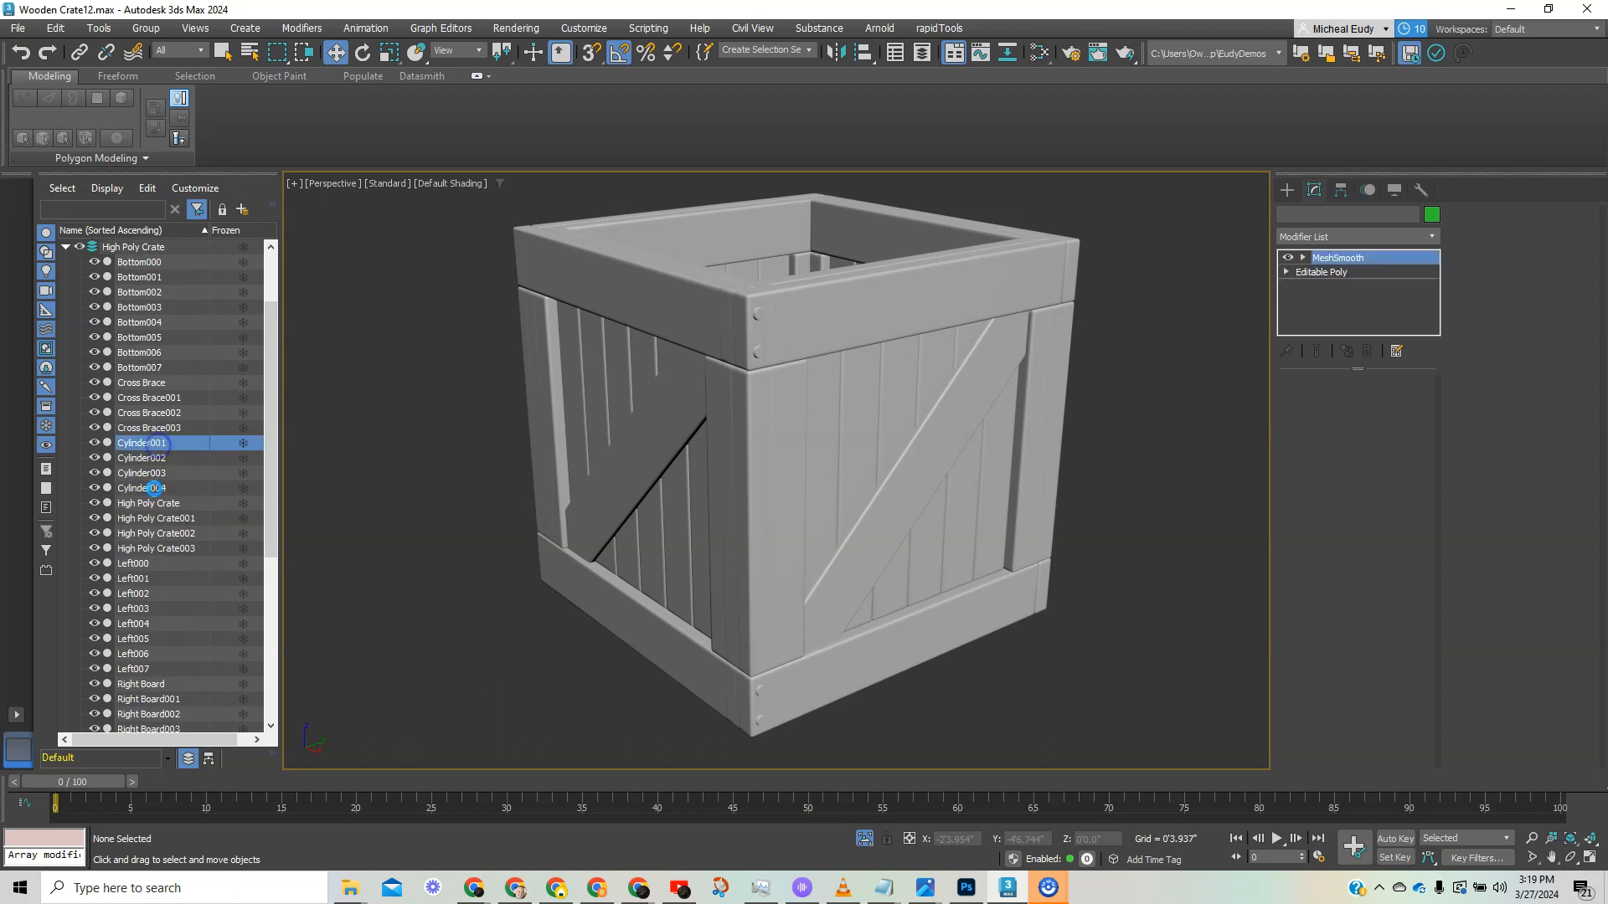
left_click(156, 489, "shift")
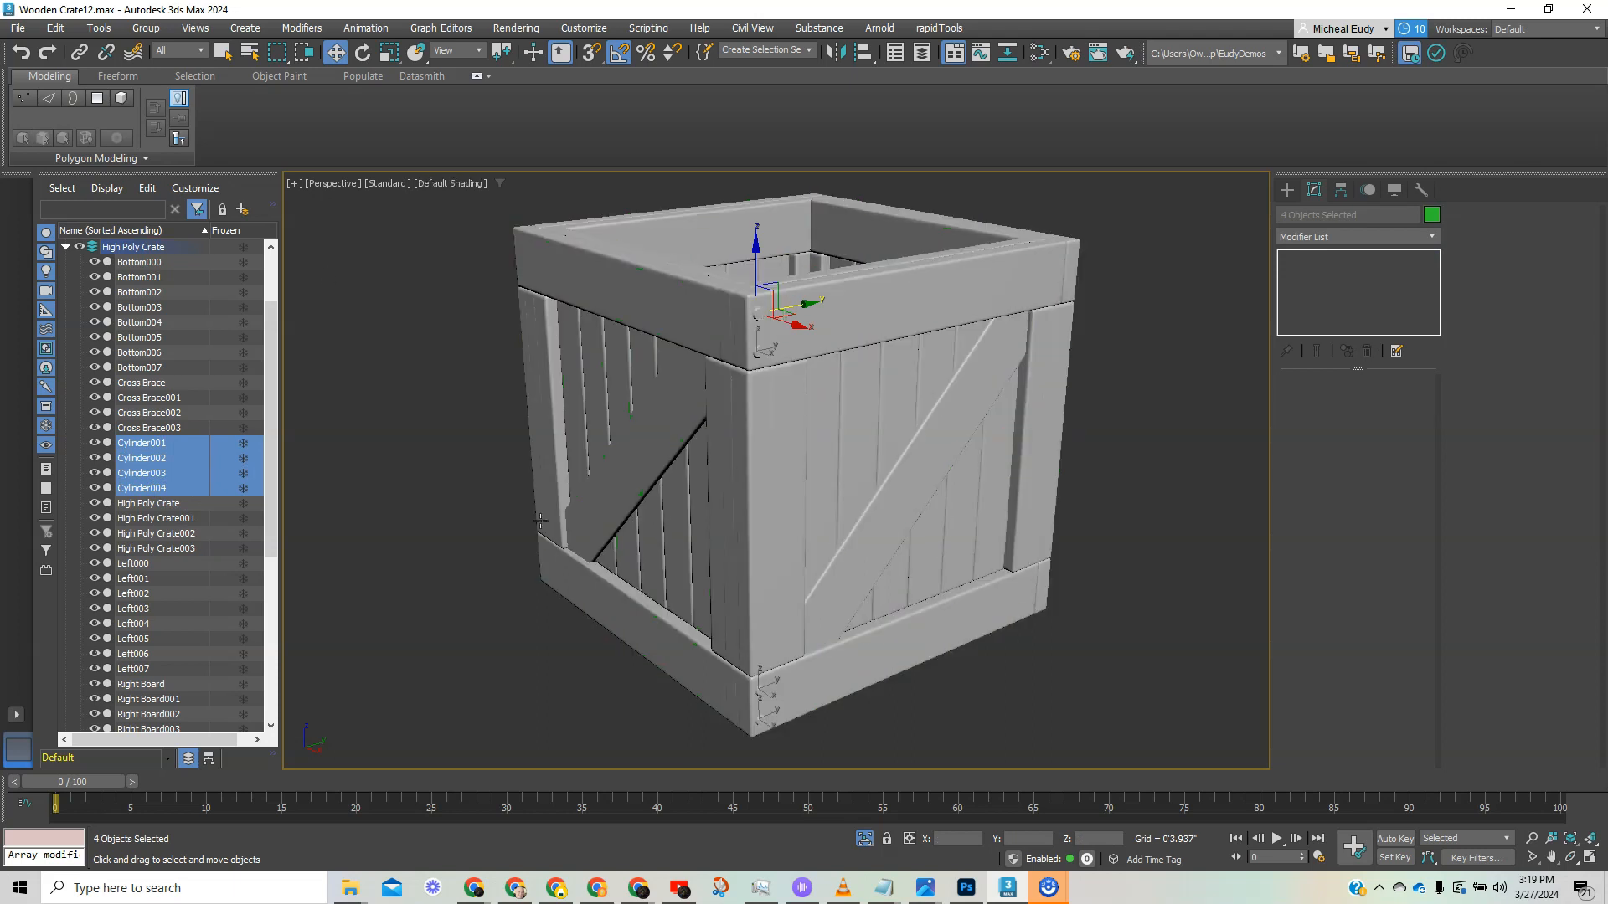
left_click(100, 30)
left_click(158, 429)
left_click(810, 360)
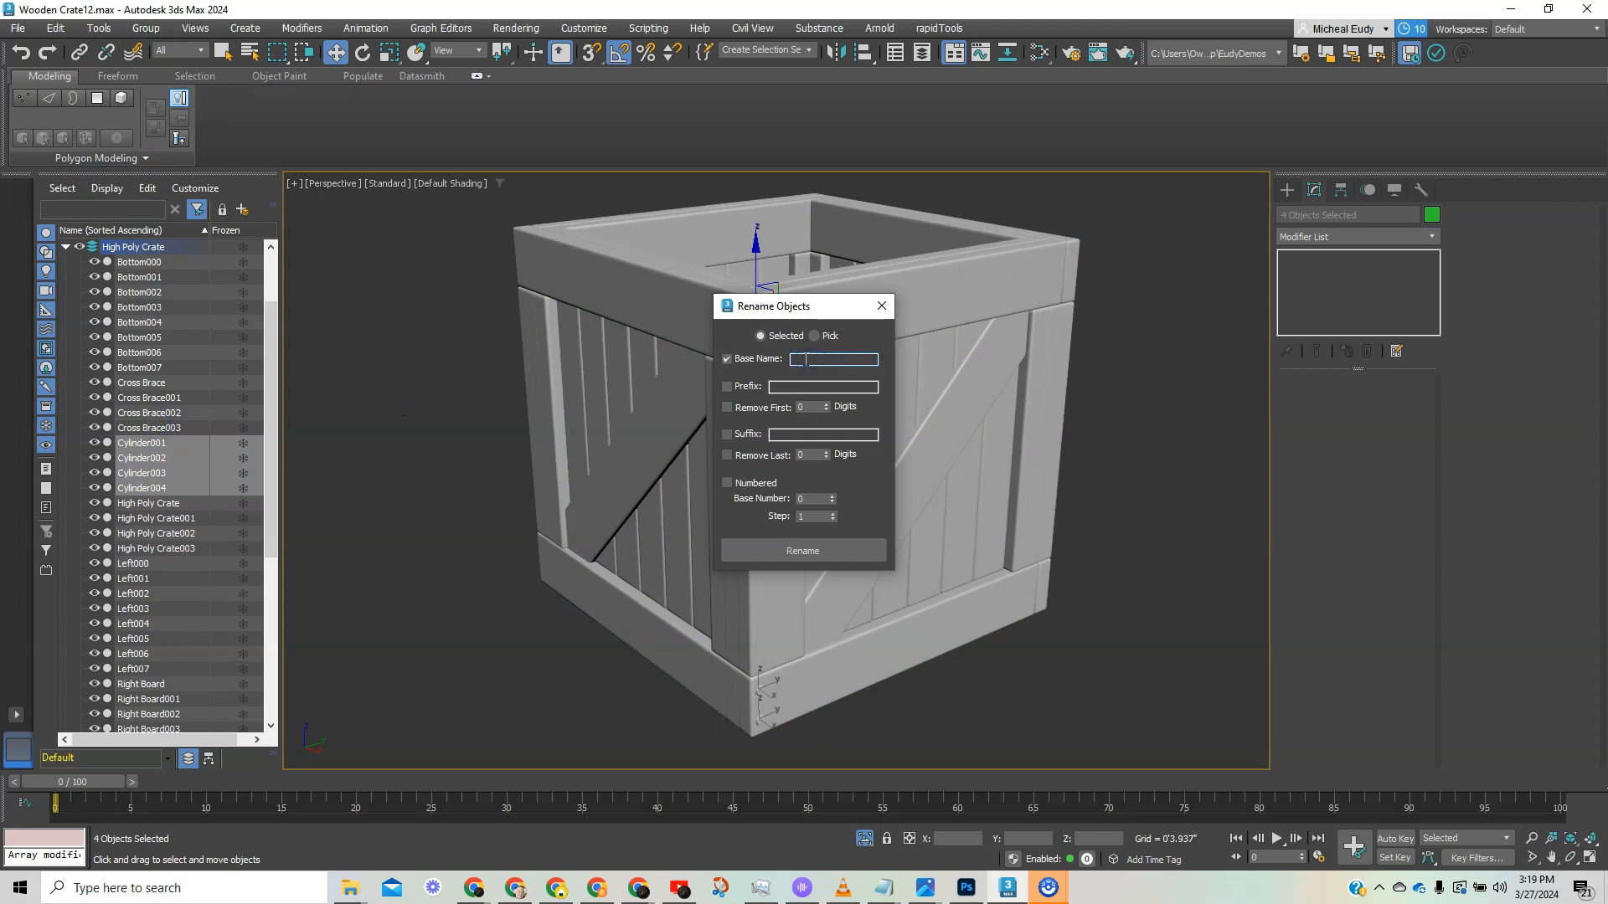
type("Nails")
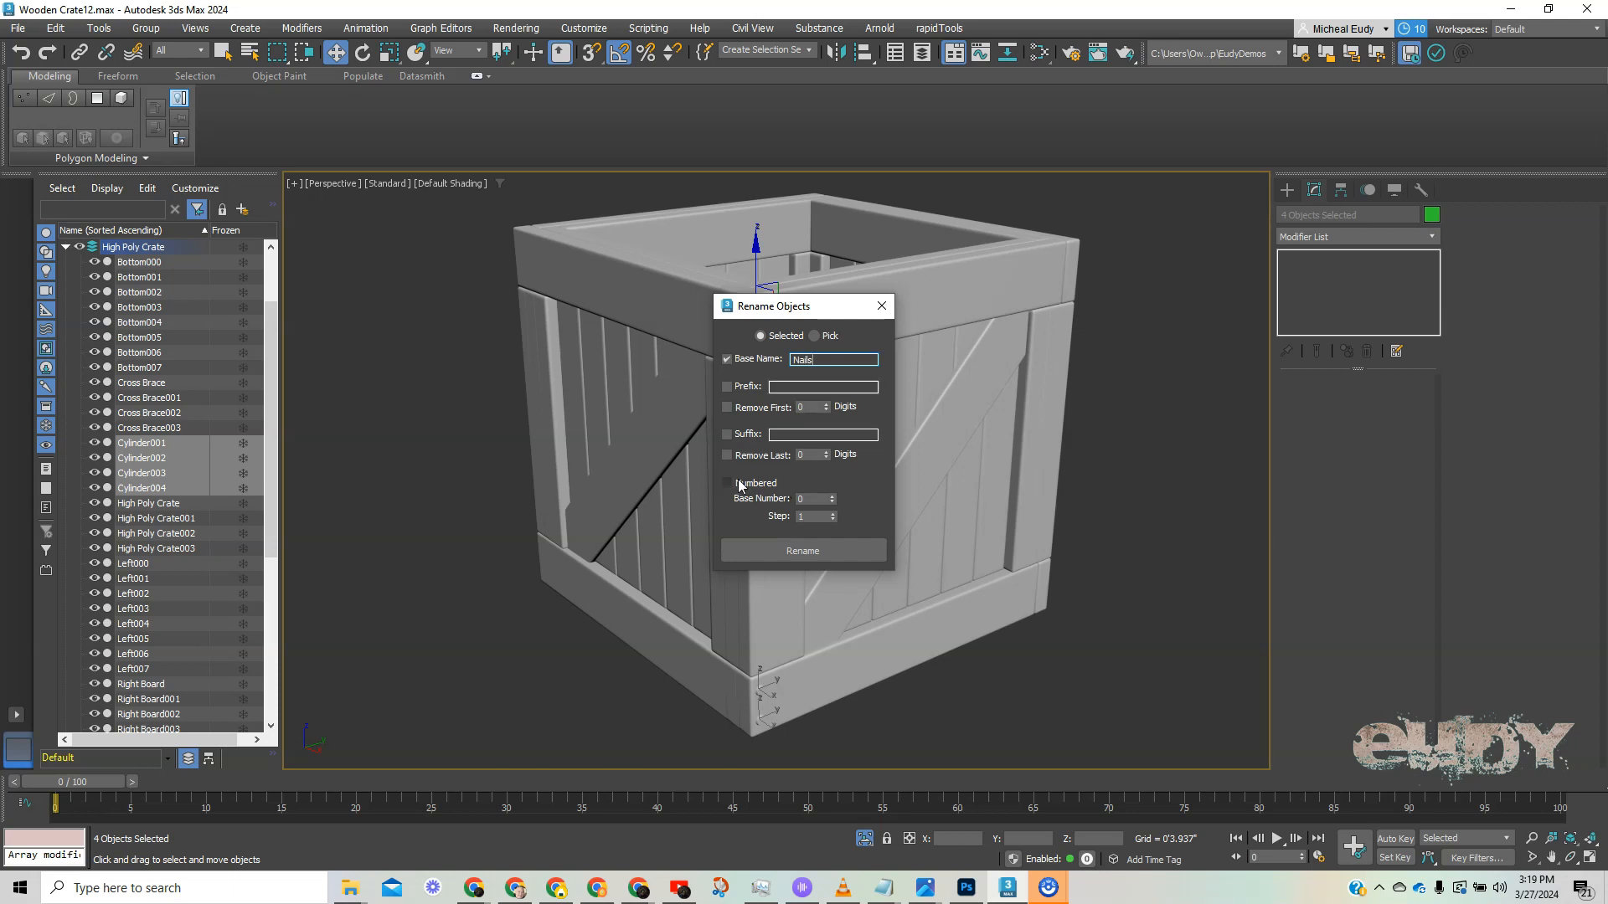
left_click(786, 550)
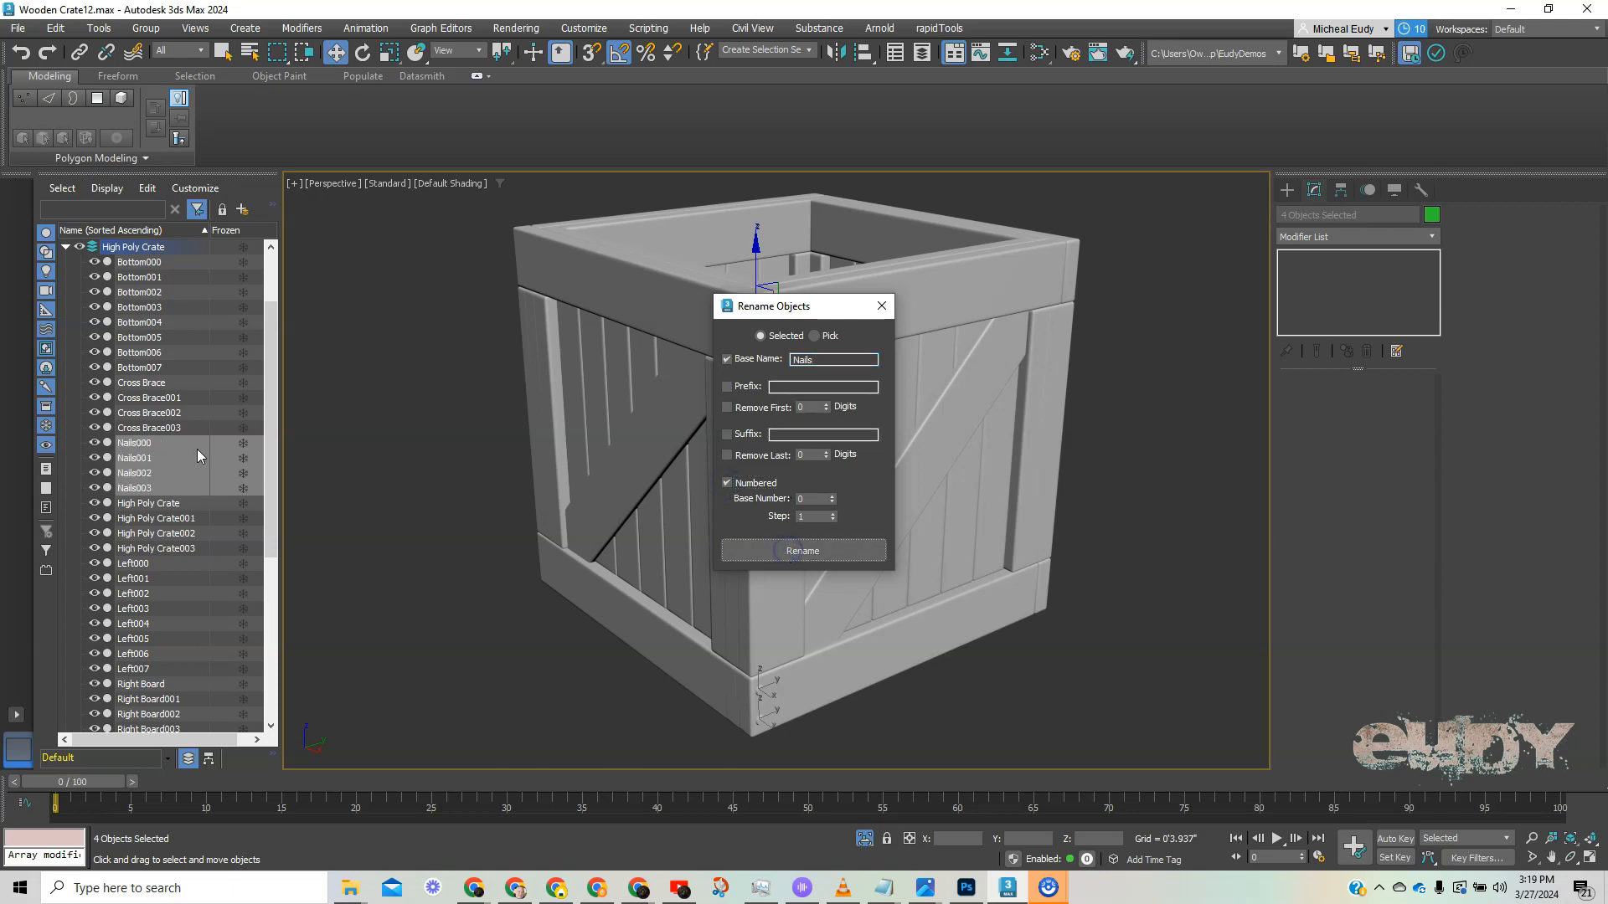
left_click(882, 305)
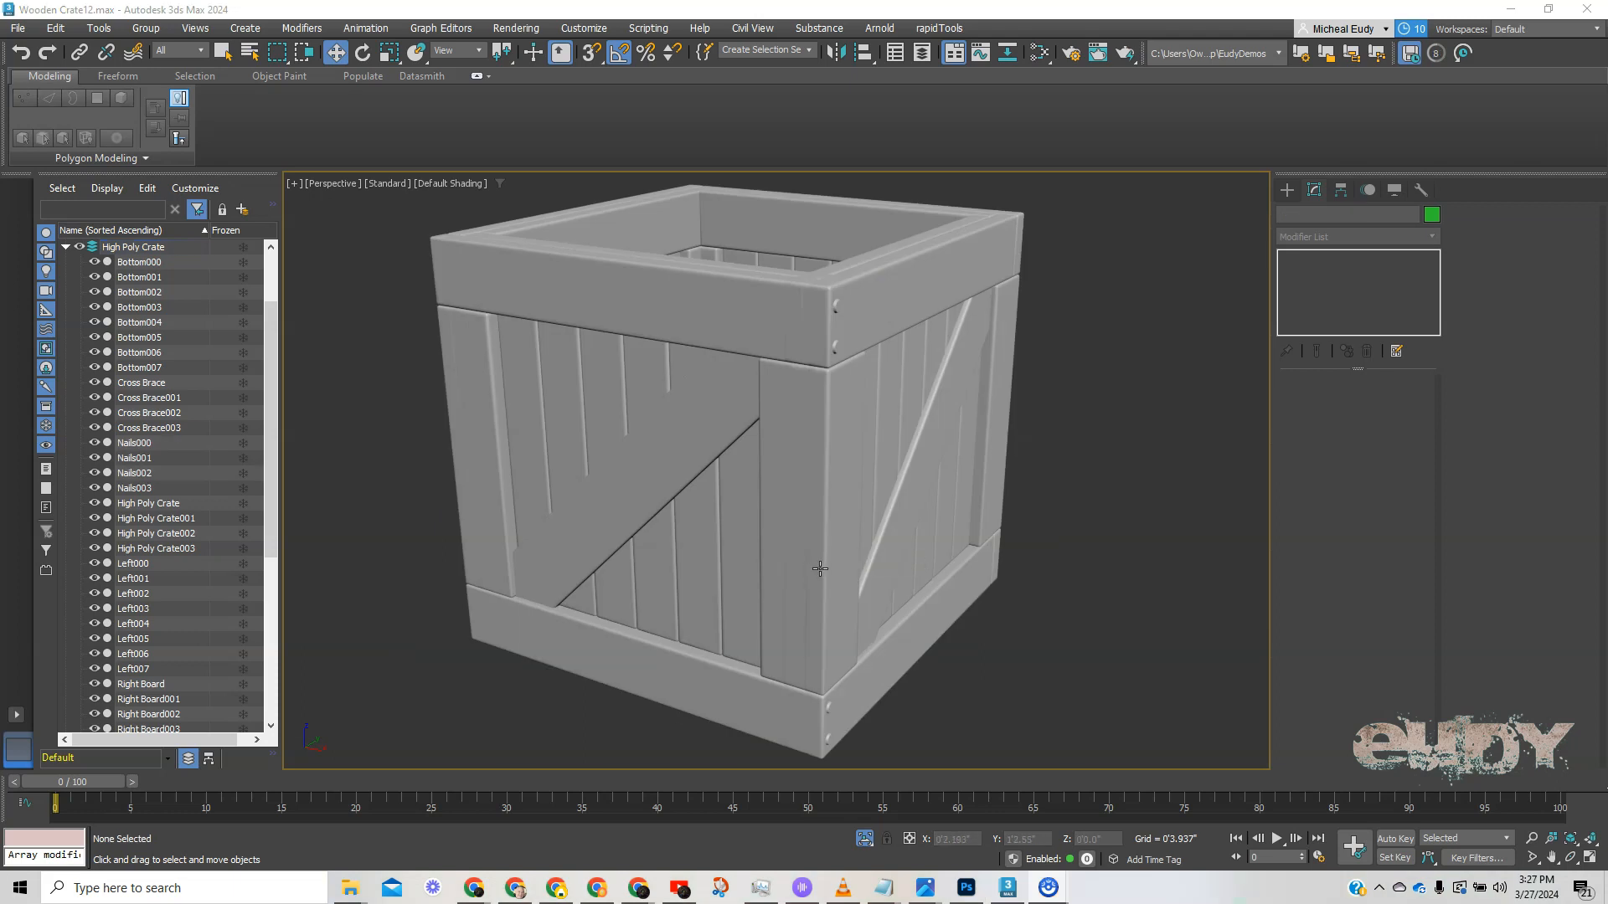
middle_click_drag(810, 573, 830, 539, "alt")
scroll(828, 365, "up", 2)
scroll(897, 575, "down", 3)
scroll(829, 577, "up", 3)
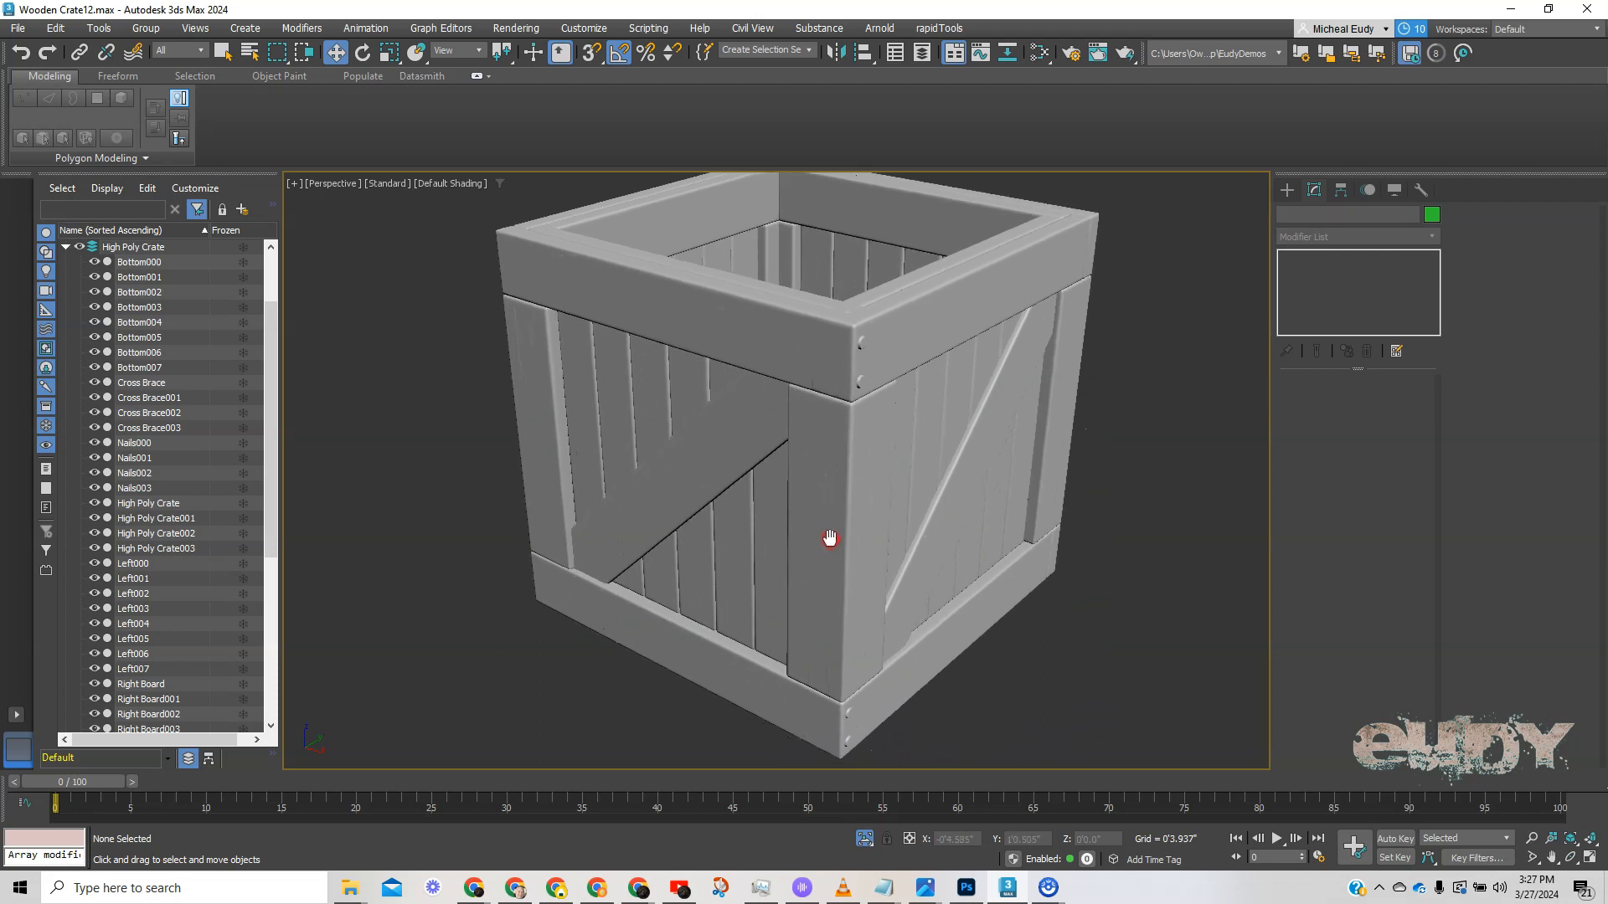